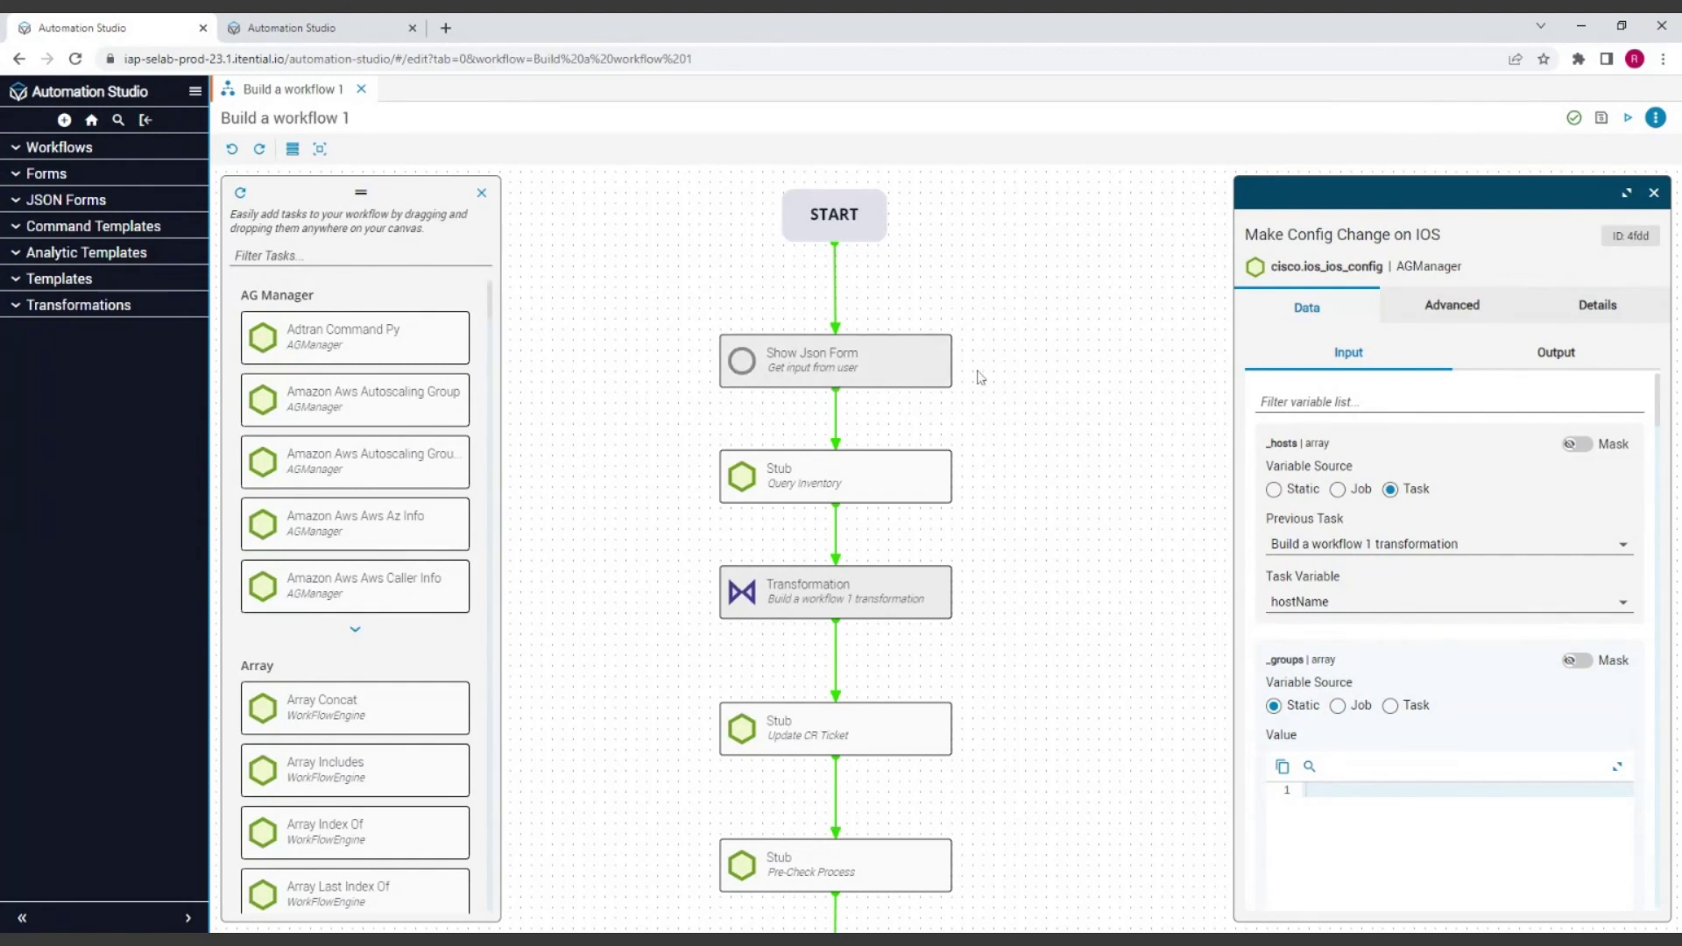
# Review the task sequence of Build a workflow 1 from its start through the IOS config change to its end
pyautogui.moveTo(1102, 622); pyautogui.dragTo(1096, 473)
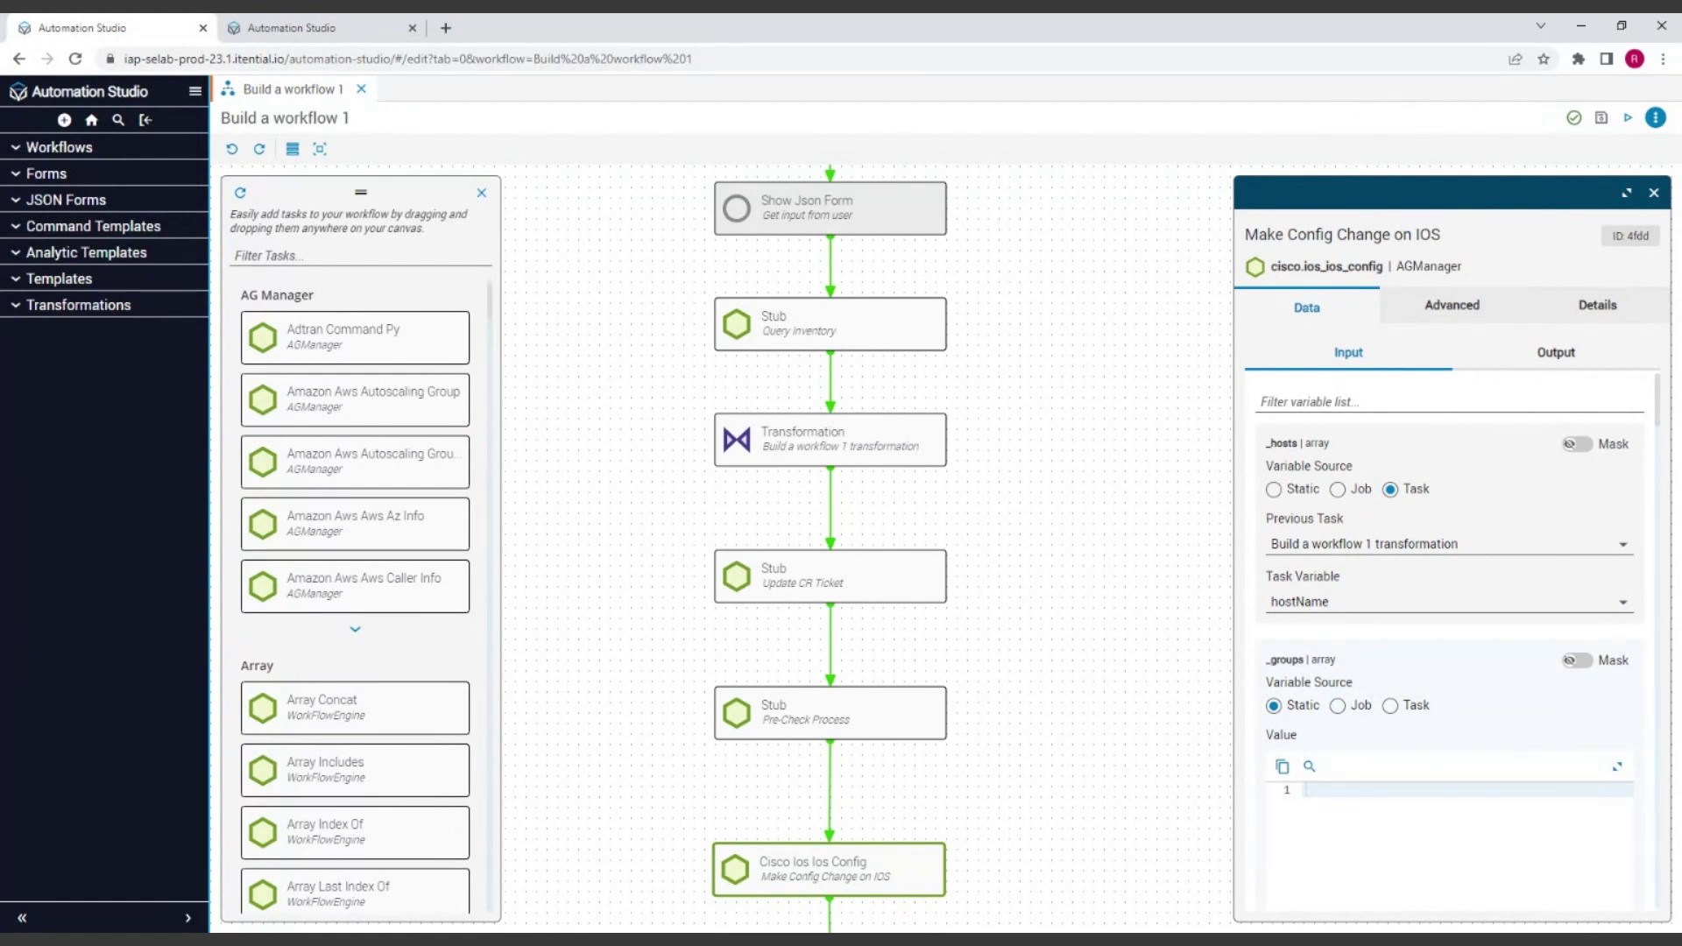
pyautogui.moveTo(1034, 468); pyautogui.dragTo(1027, 408)
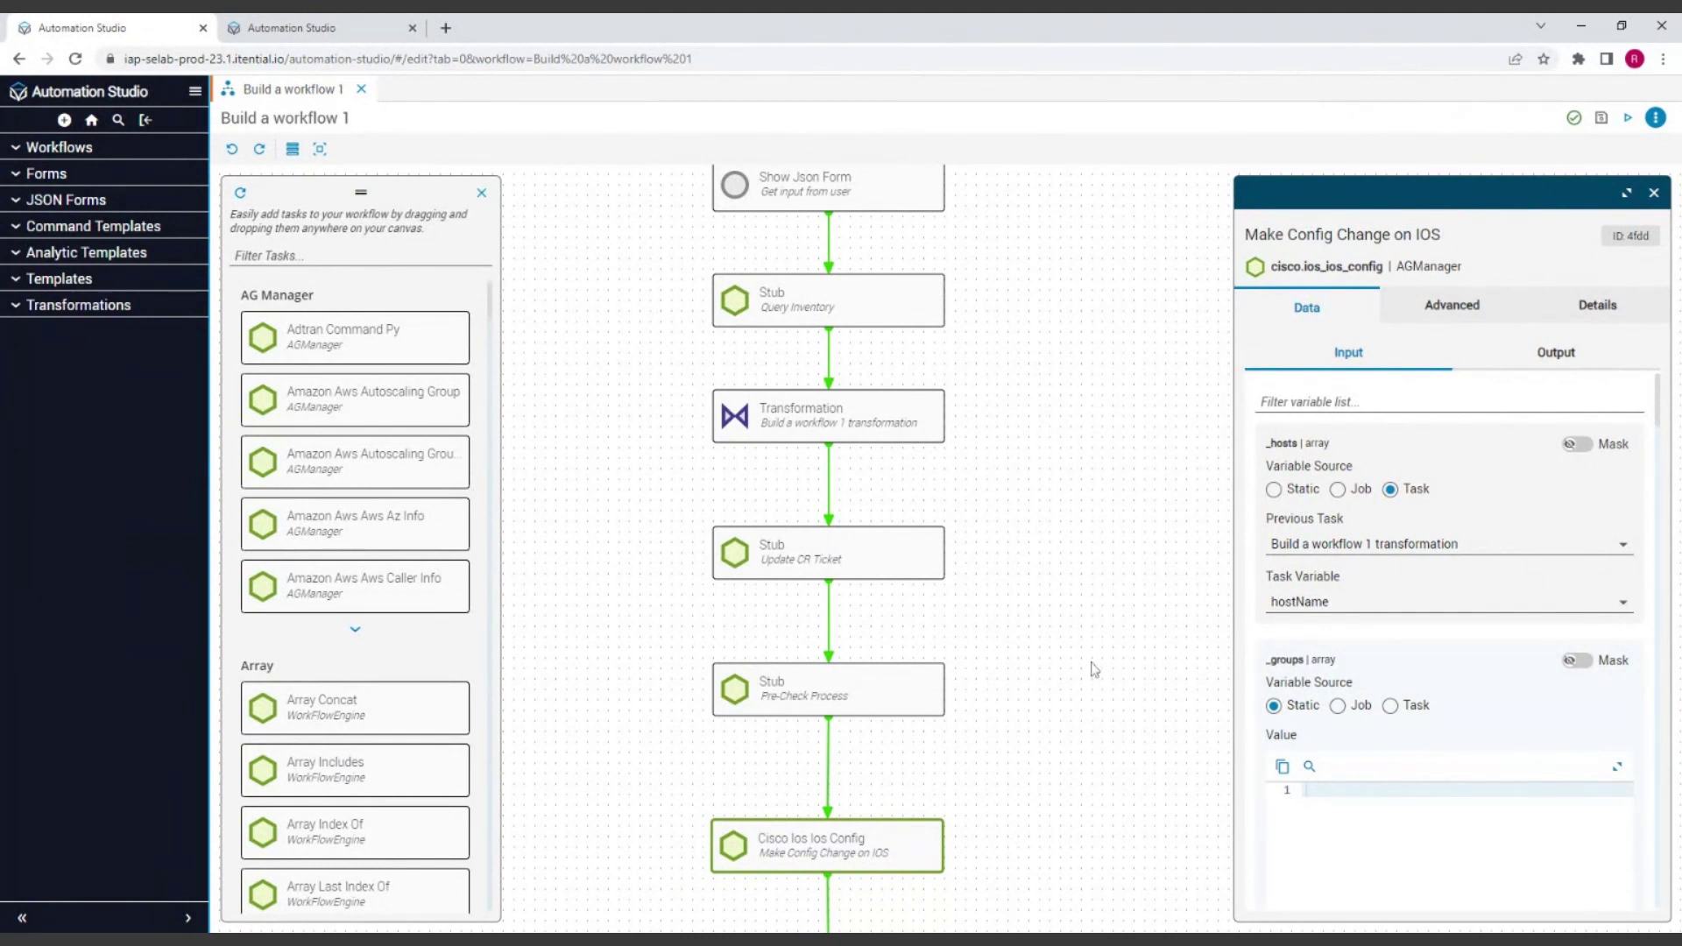
pyautogui.moveTo(1063, 776); pyautogui.dragTo(1080, 698)
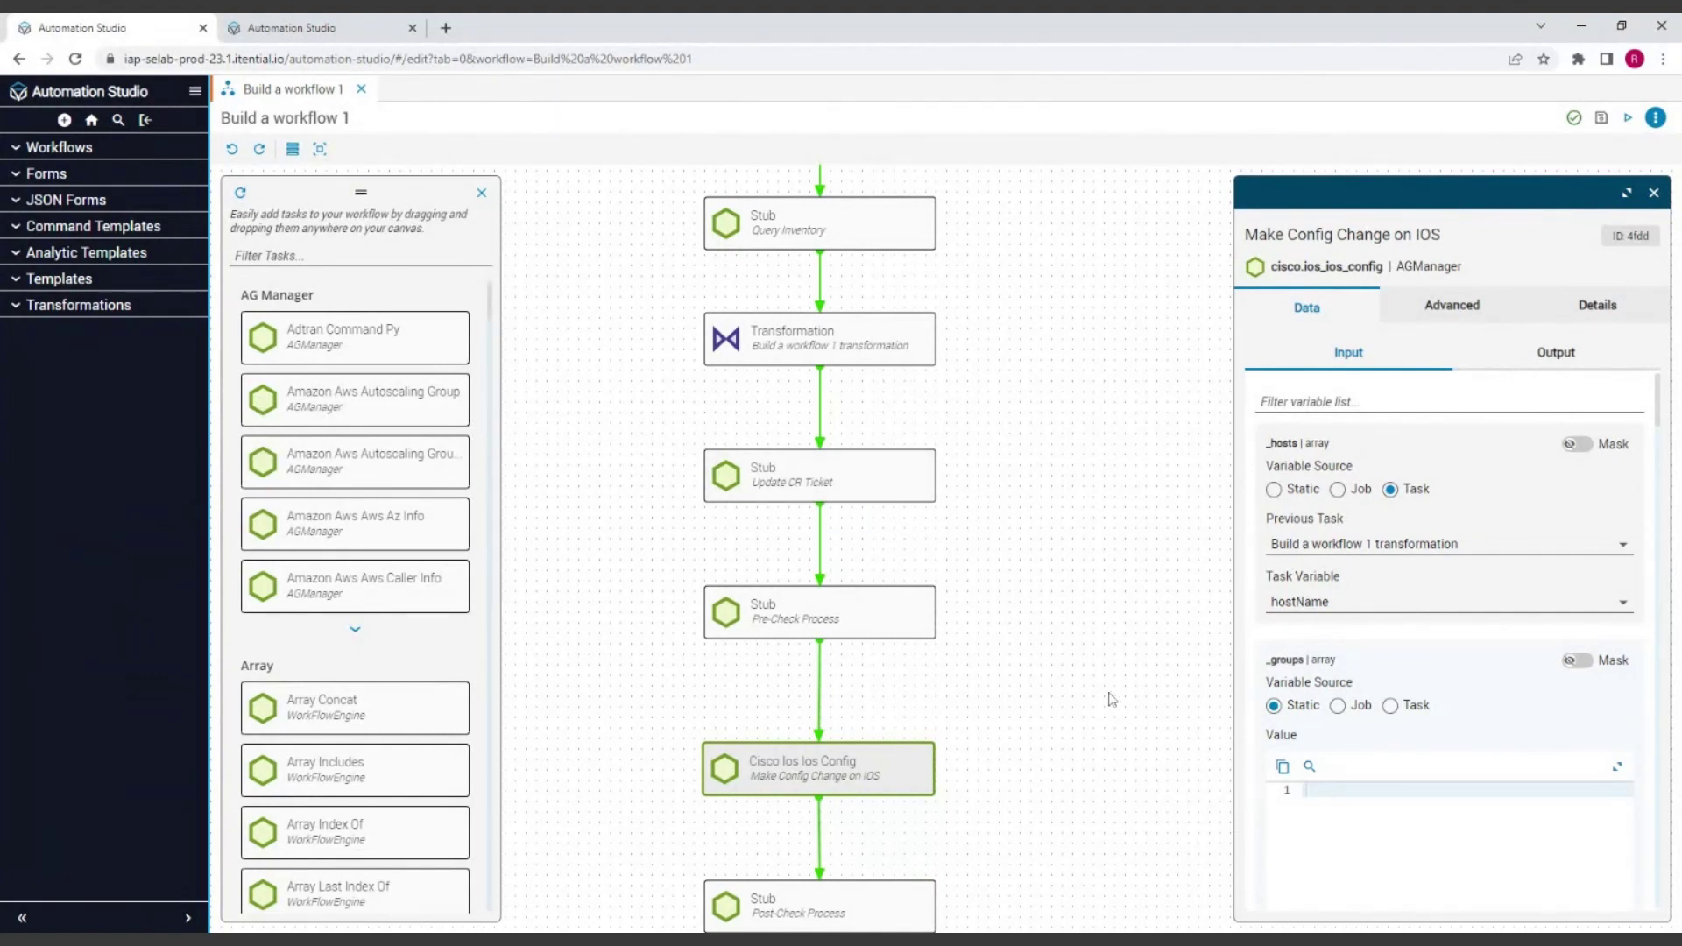
pyautogui.scroll(-2, 1100, 563)
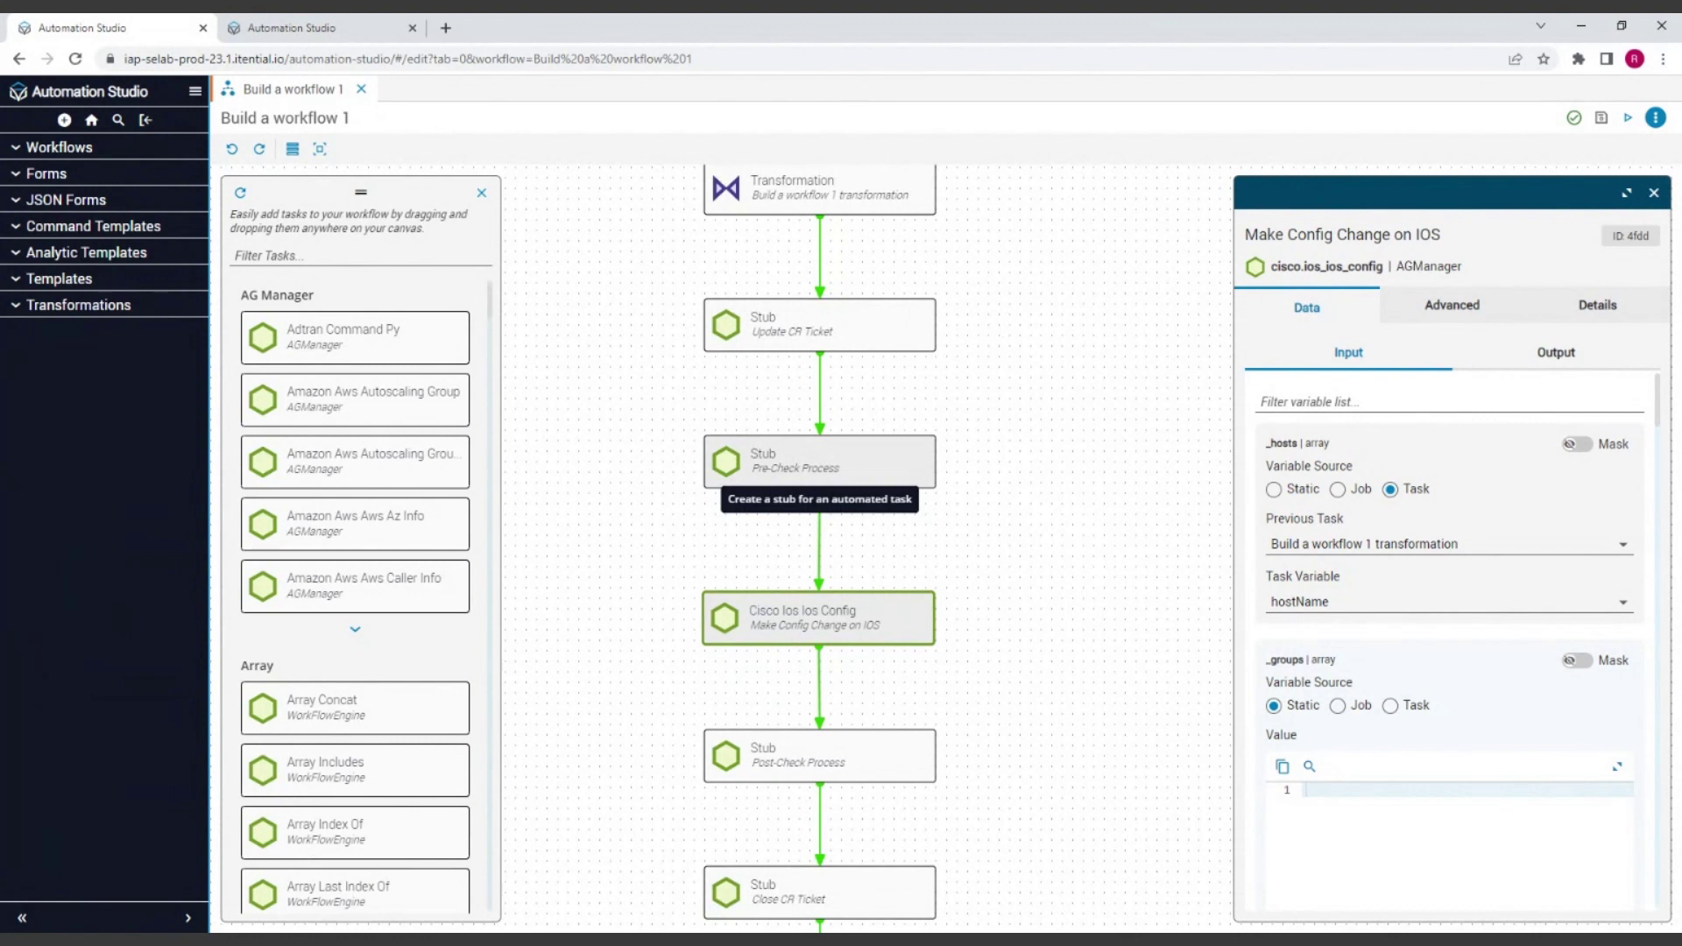
pyautogui.moveTo(1089, 630); pyautogui.dragTo(1083, 564)
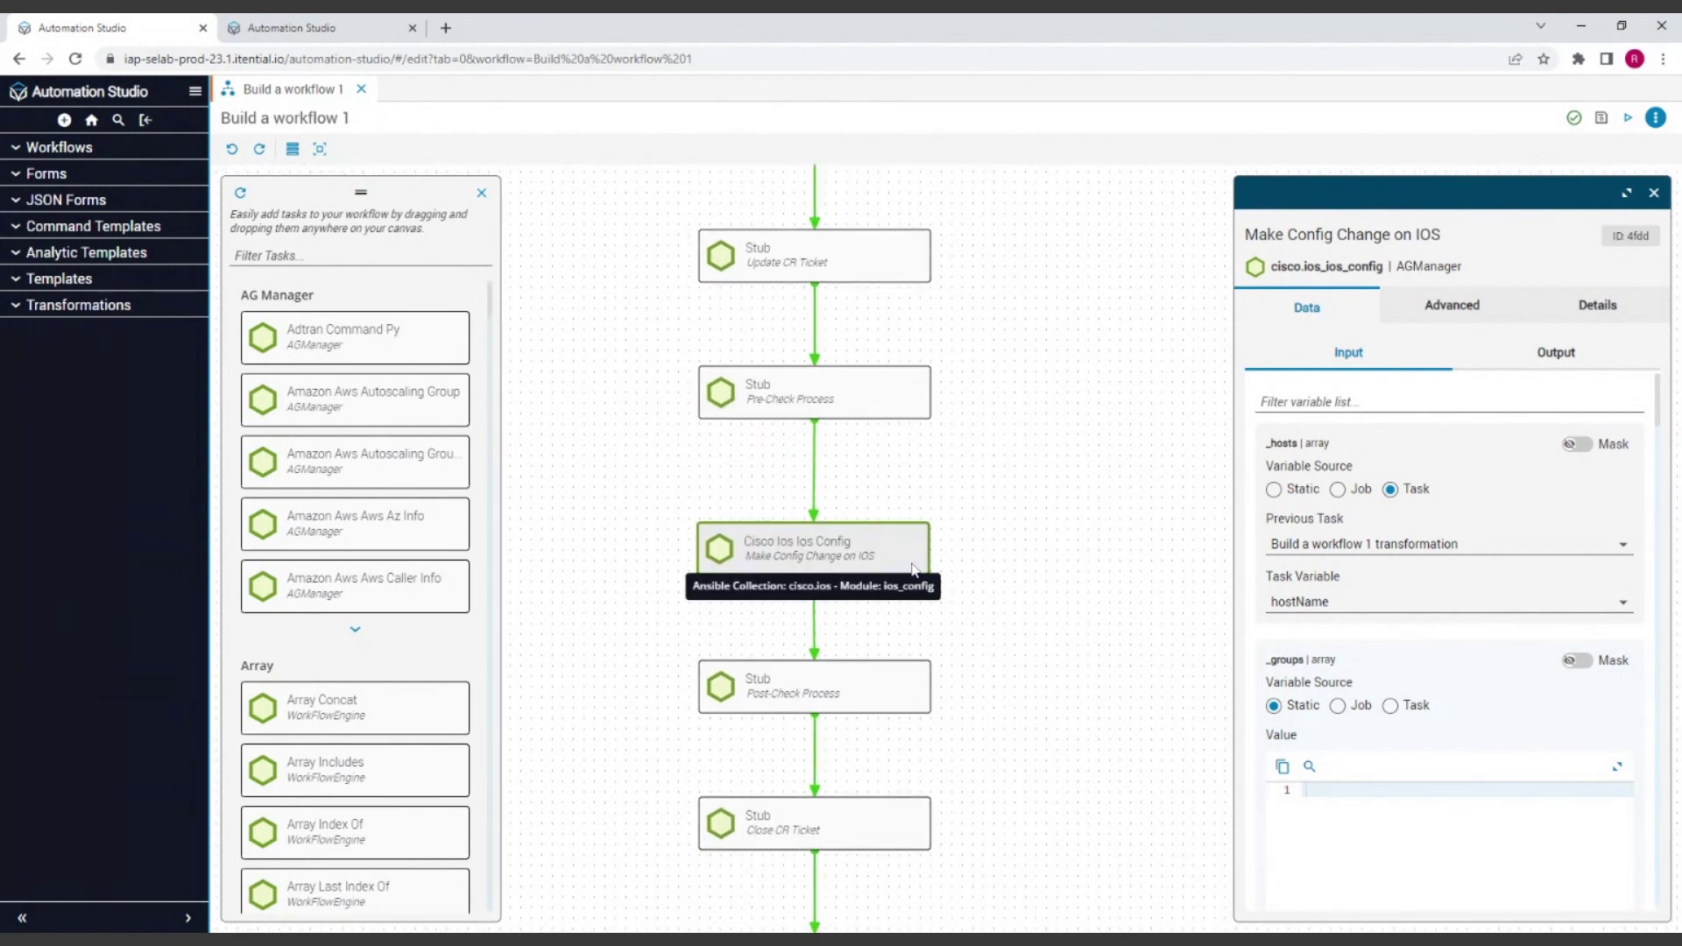
pyautogui.scroll(-3, 1065, 675)
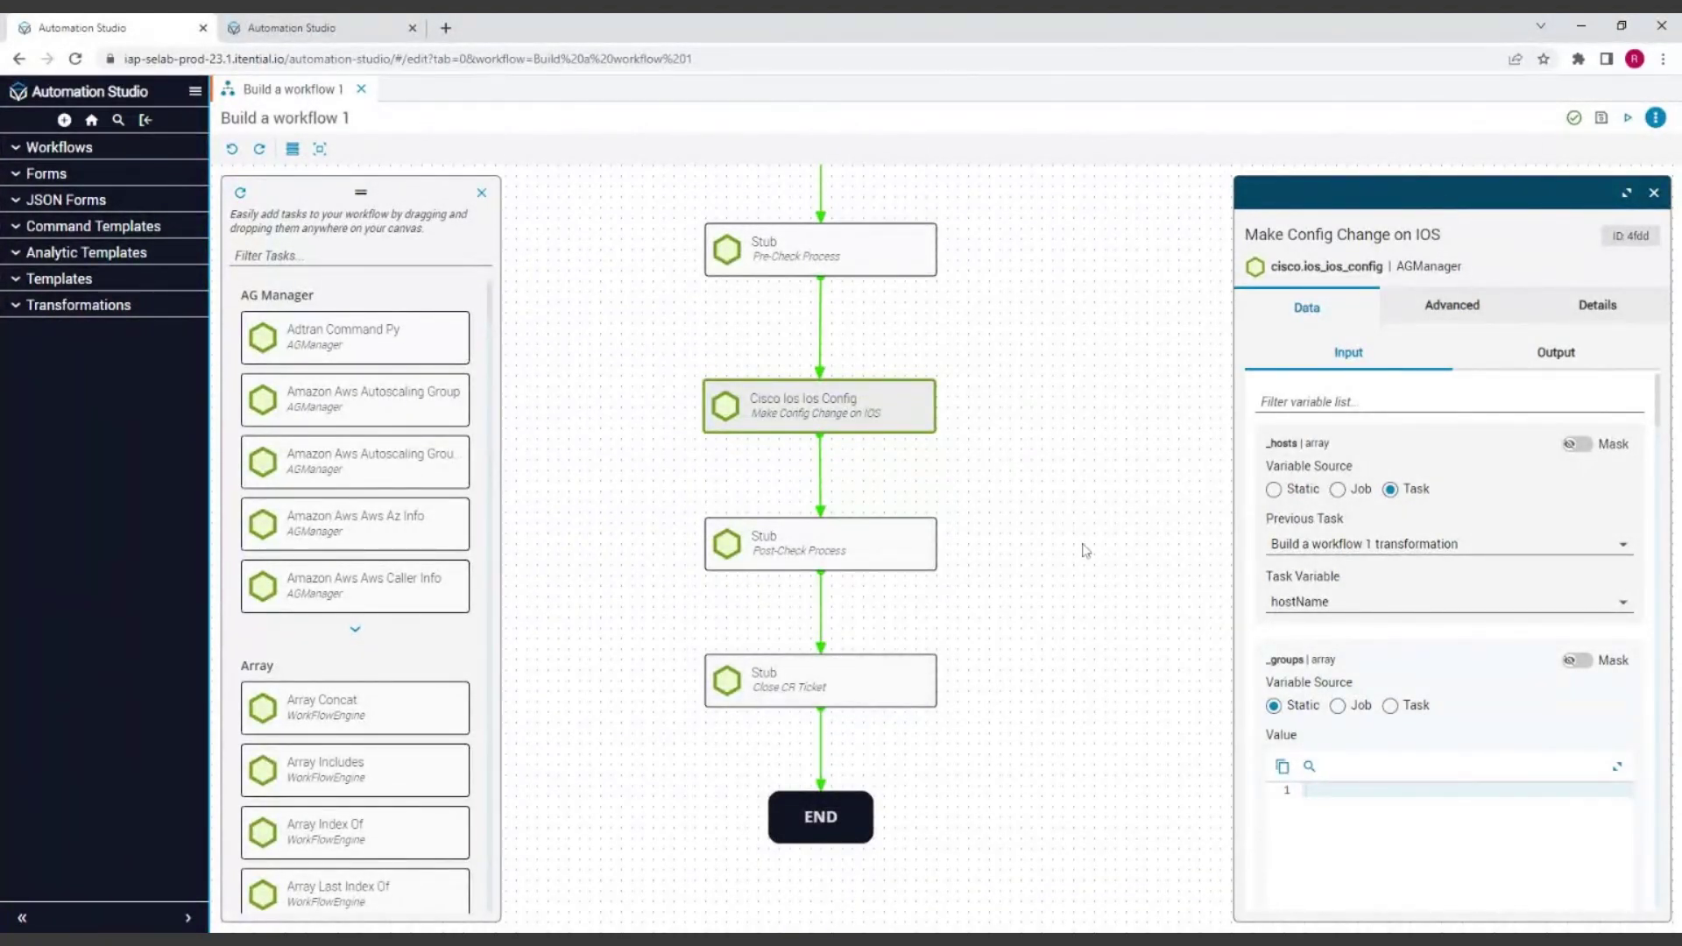
pyautogui.scroll(2, 1085, 550)
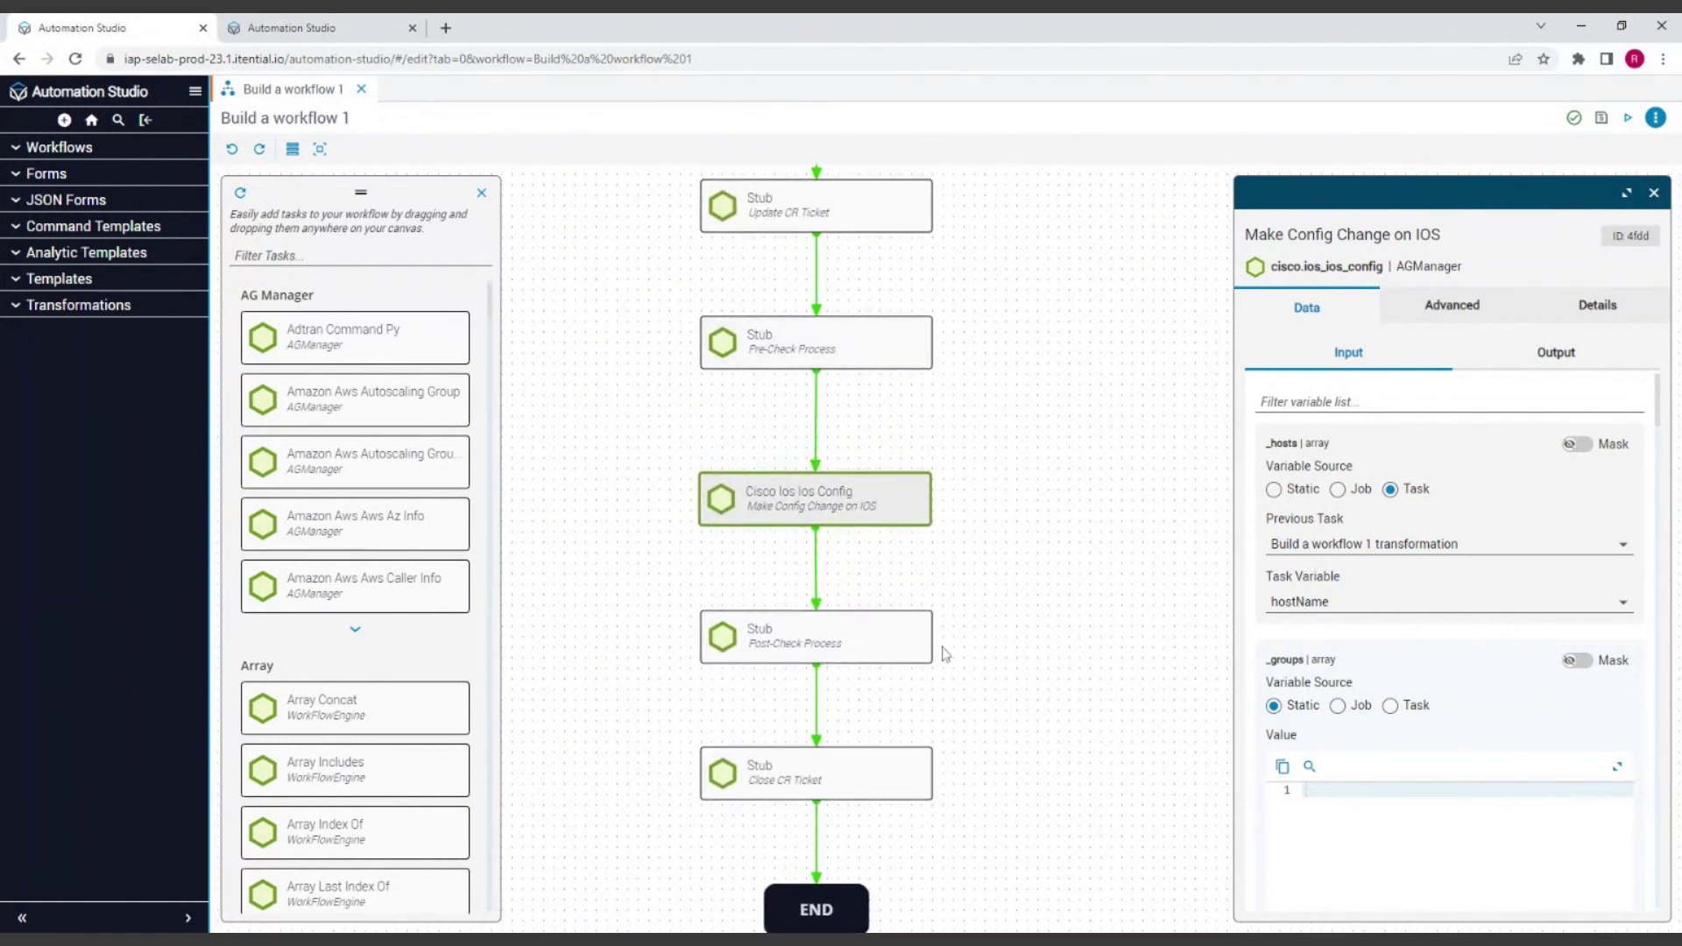
pyautogui.scroll(2, 1073, 525)
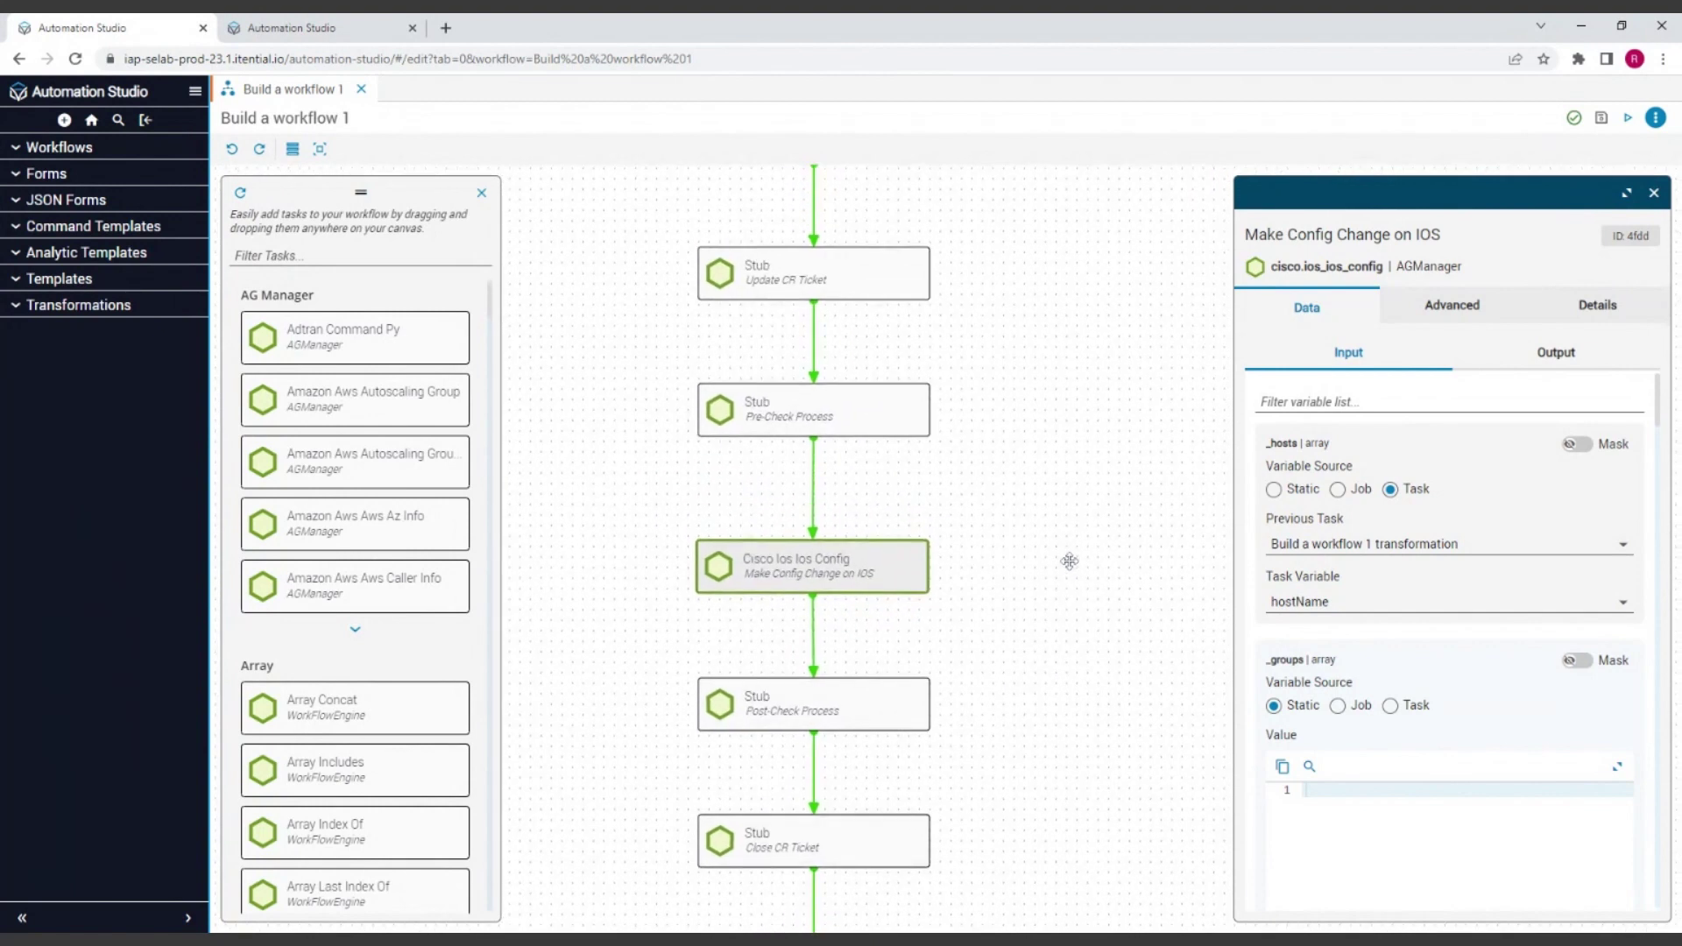
pyautogui.scroll(5, 1070, 560)
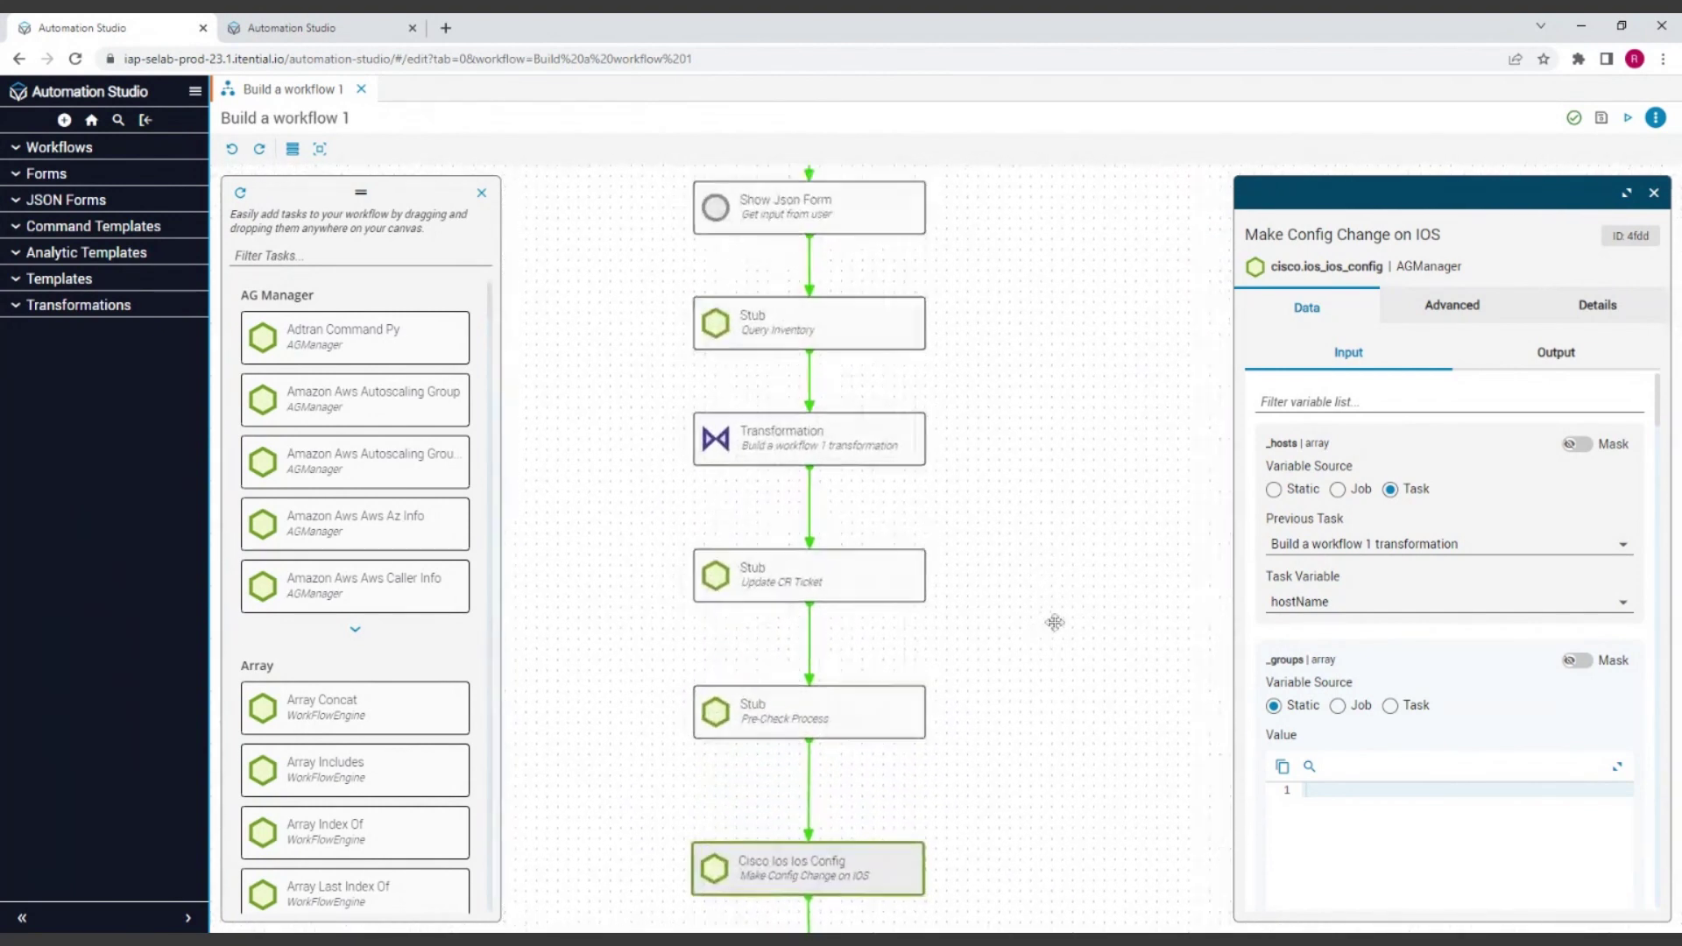
pyautogui.scroll(4, 1055, 622)
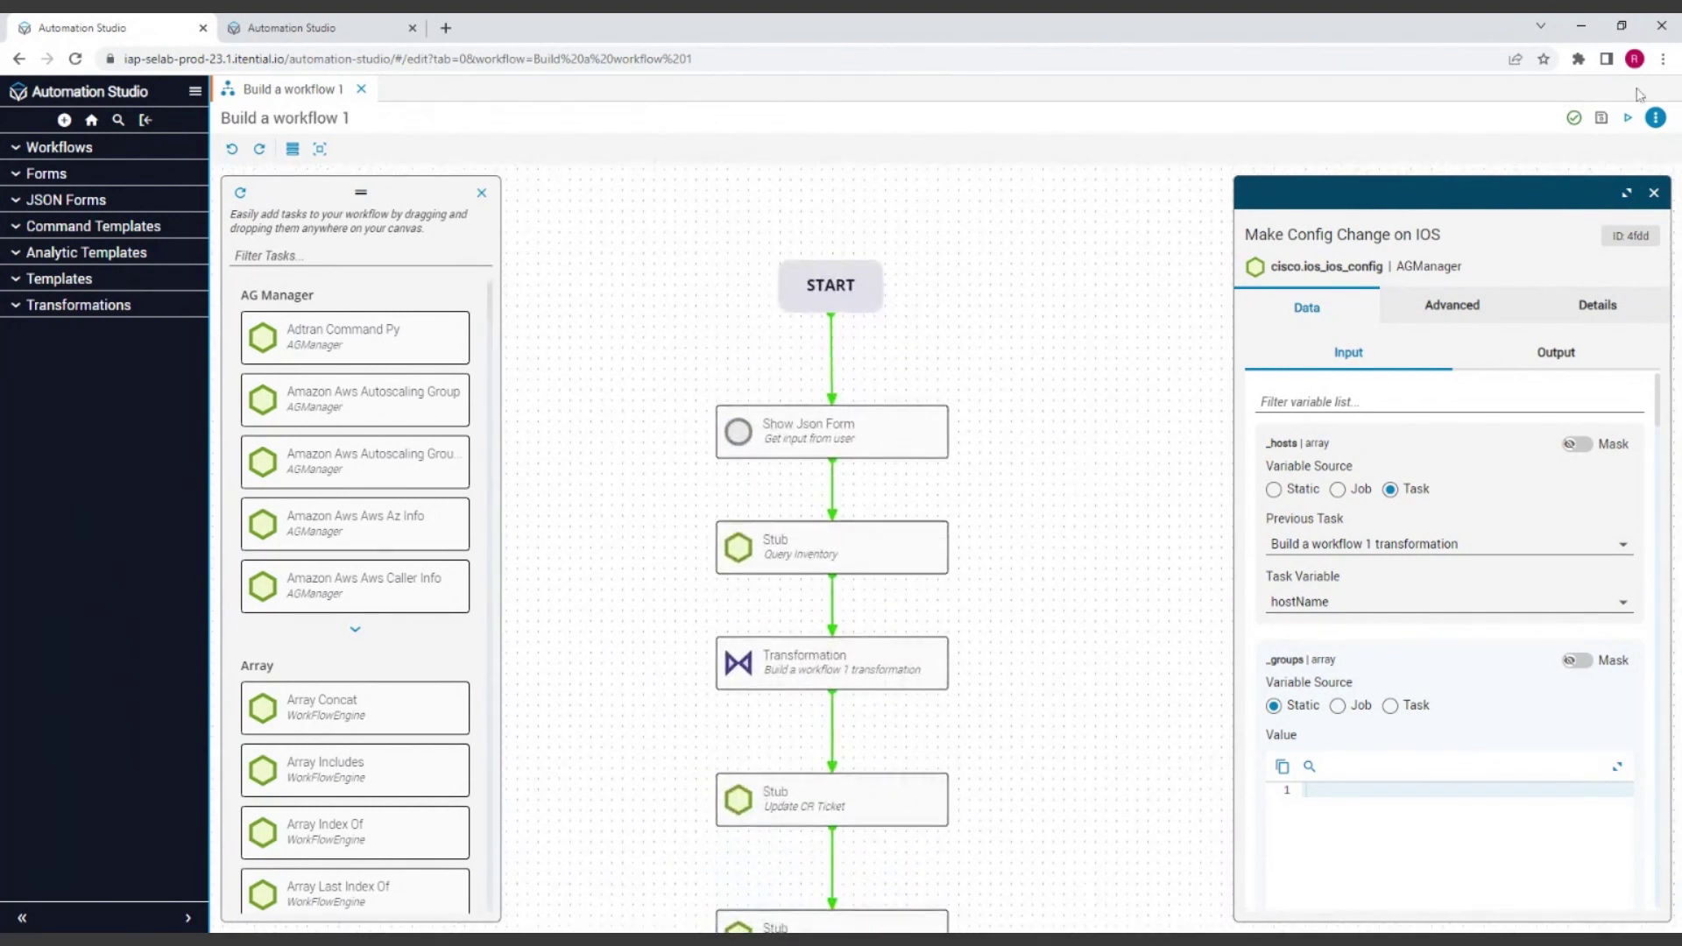
# Duplicate the workflow under the name "Build a workflow 2"
pyautogui.click(1655, 117)
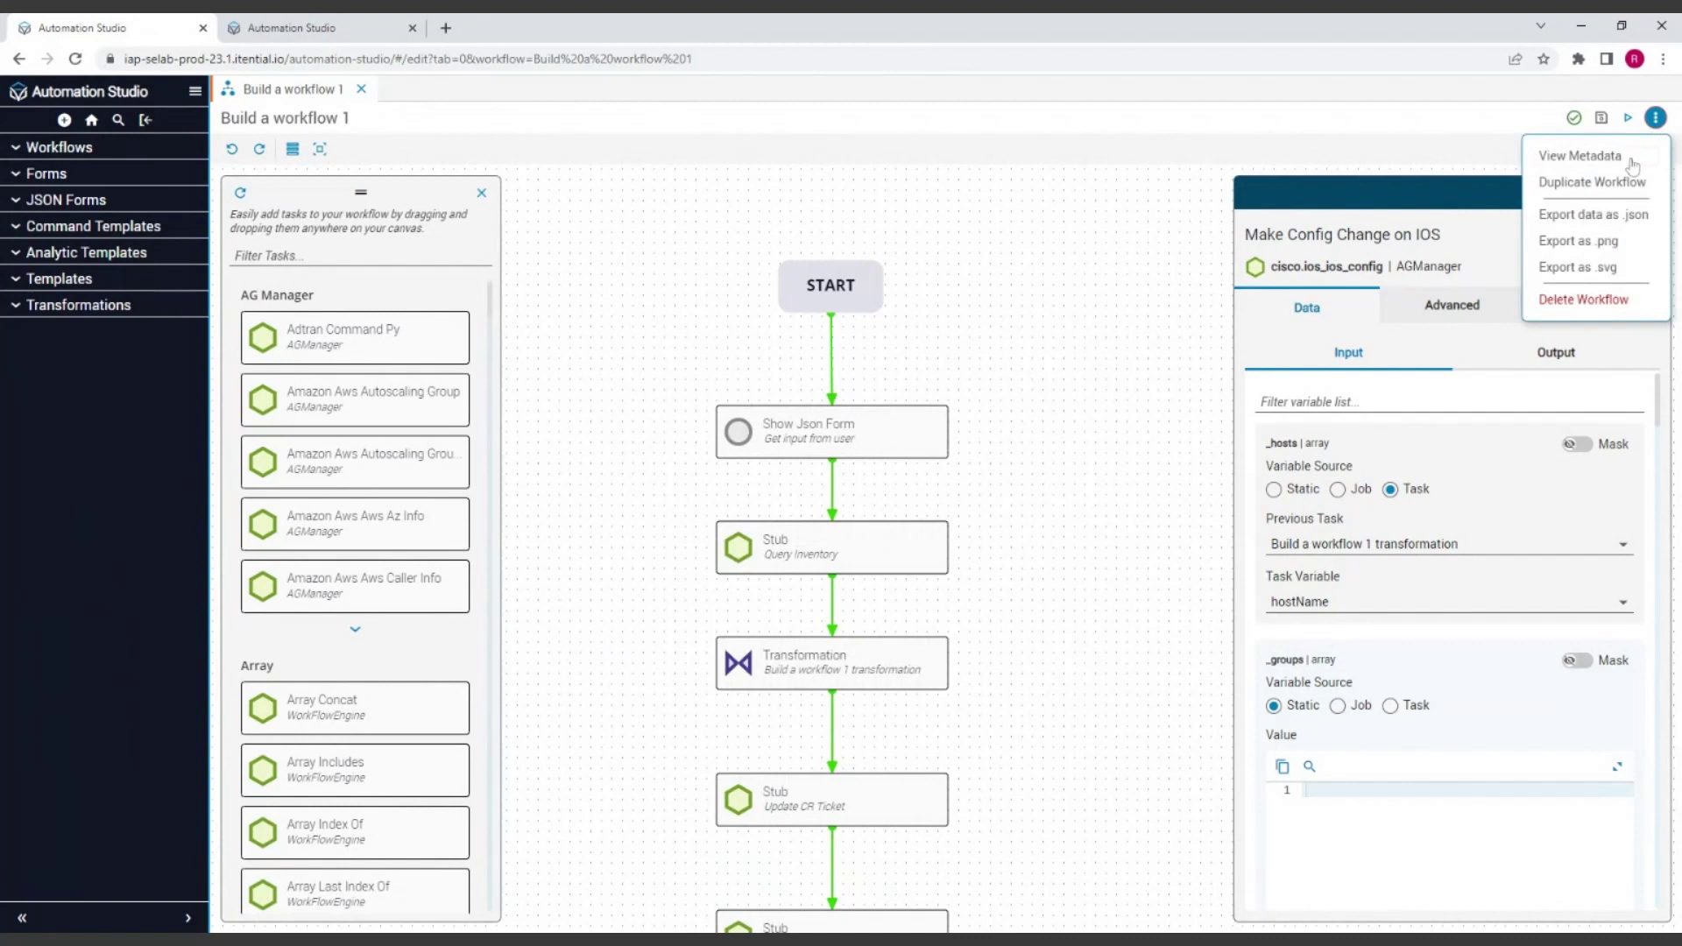
pyautogui.click(1586, 184)
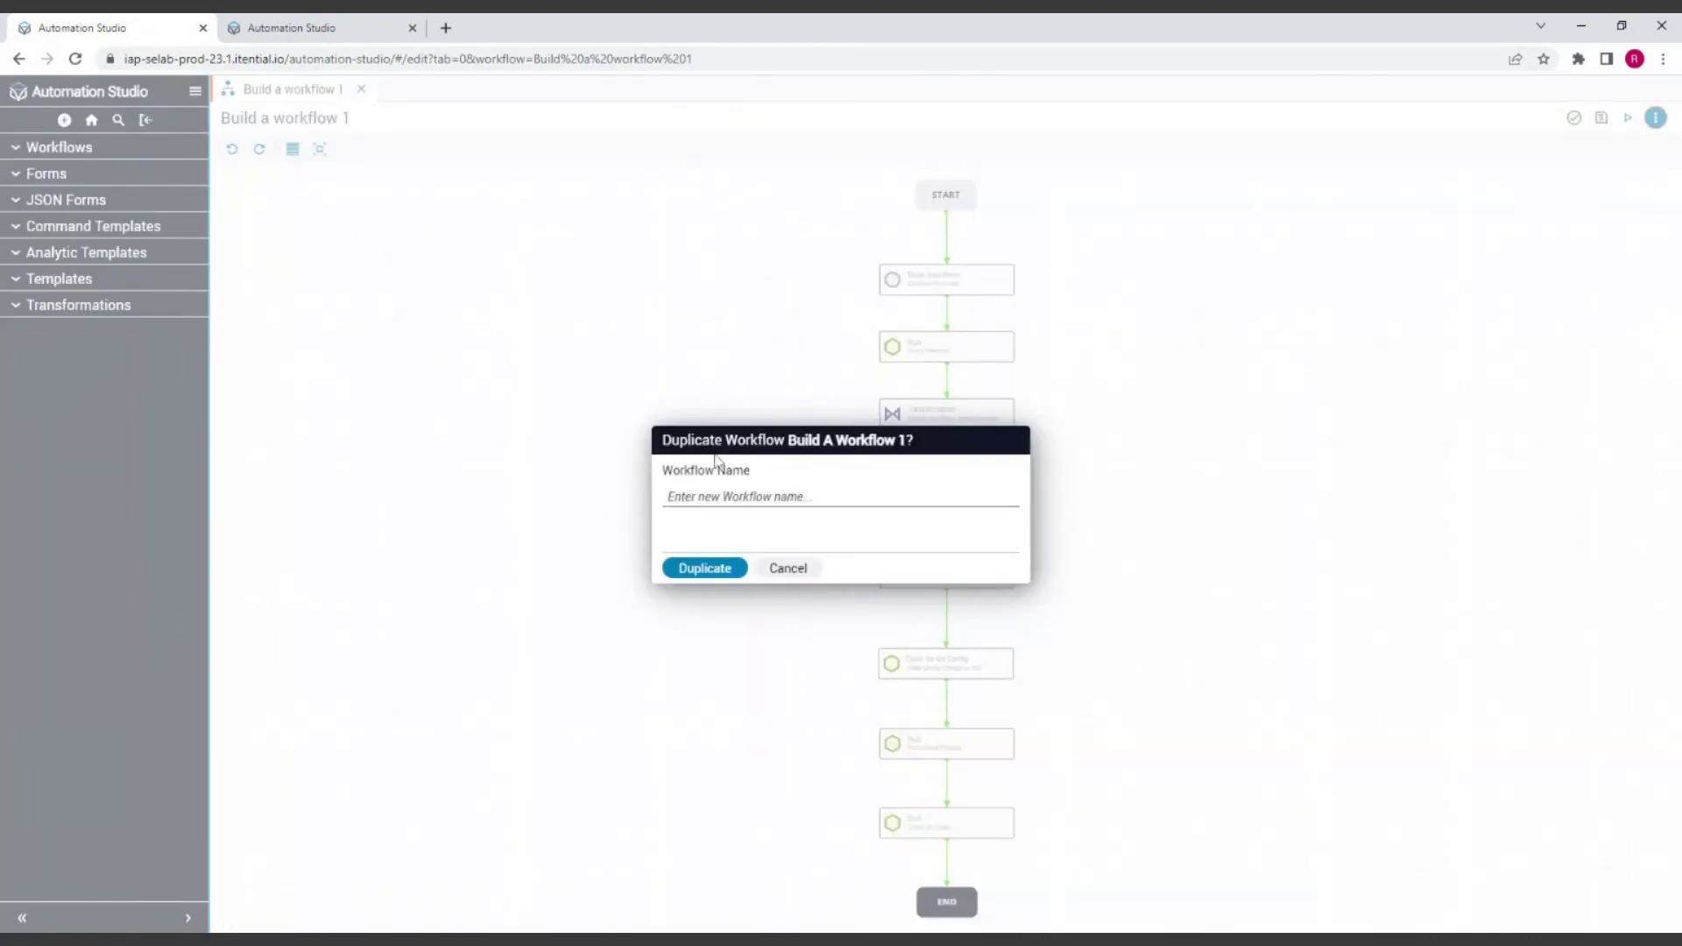
pyautogui.click(728, 501)
pyautogui.write('Build')
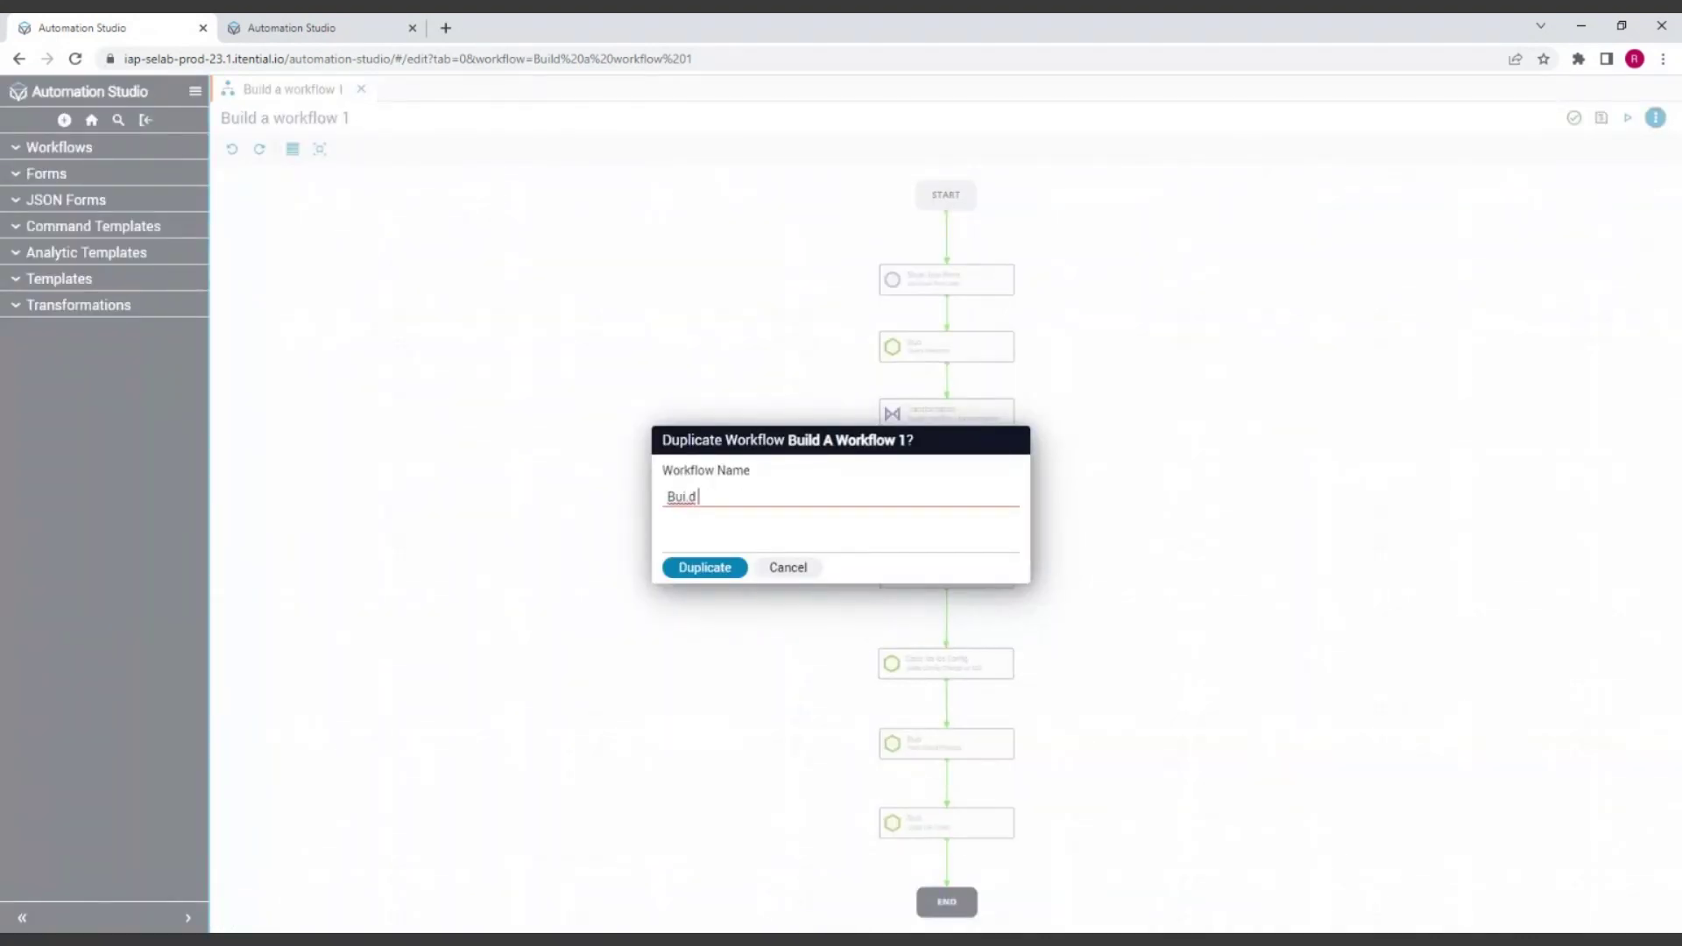
pyautogui.press('BackSpace')
pyautogui.press('BackSpace')
pyautogui.press('BackSpace')
pyautogui.write('ild a workflow 2')
pyautogui.click(702, 572)
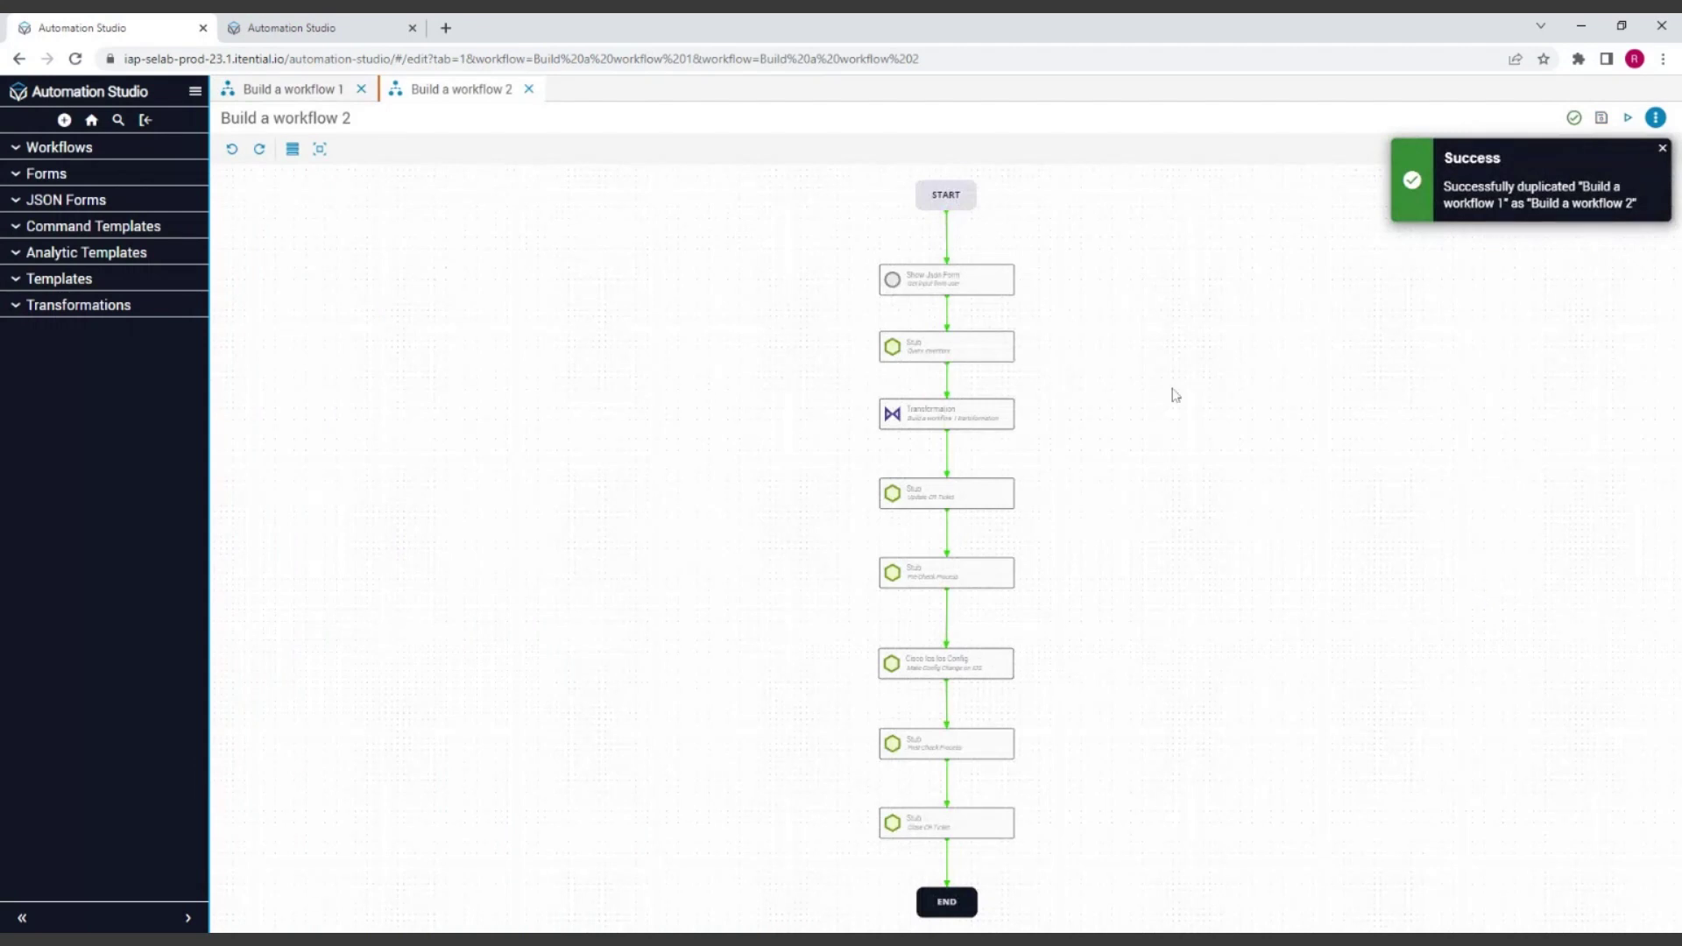
# Show the list of available tasks and open the details of the Make Config Change on IOS task in the duplicate workflow
pyautogui.click(294, 153)
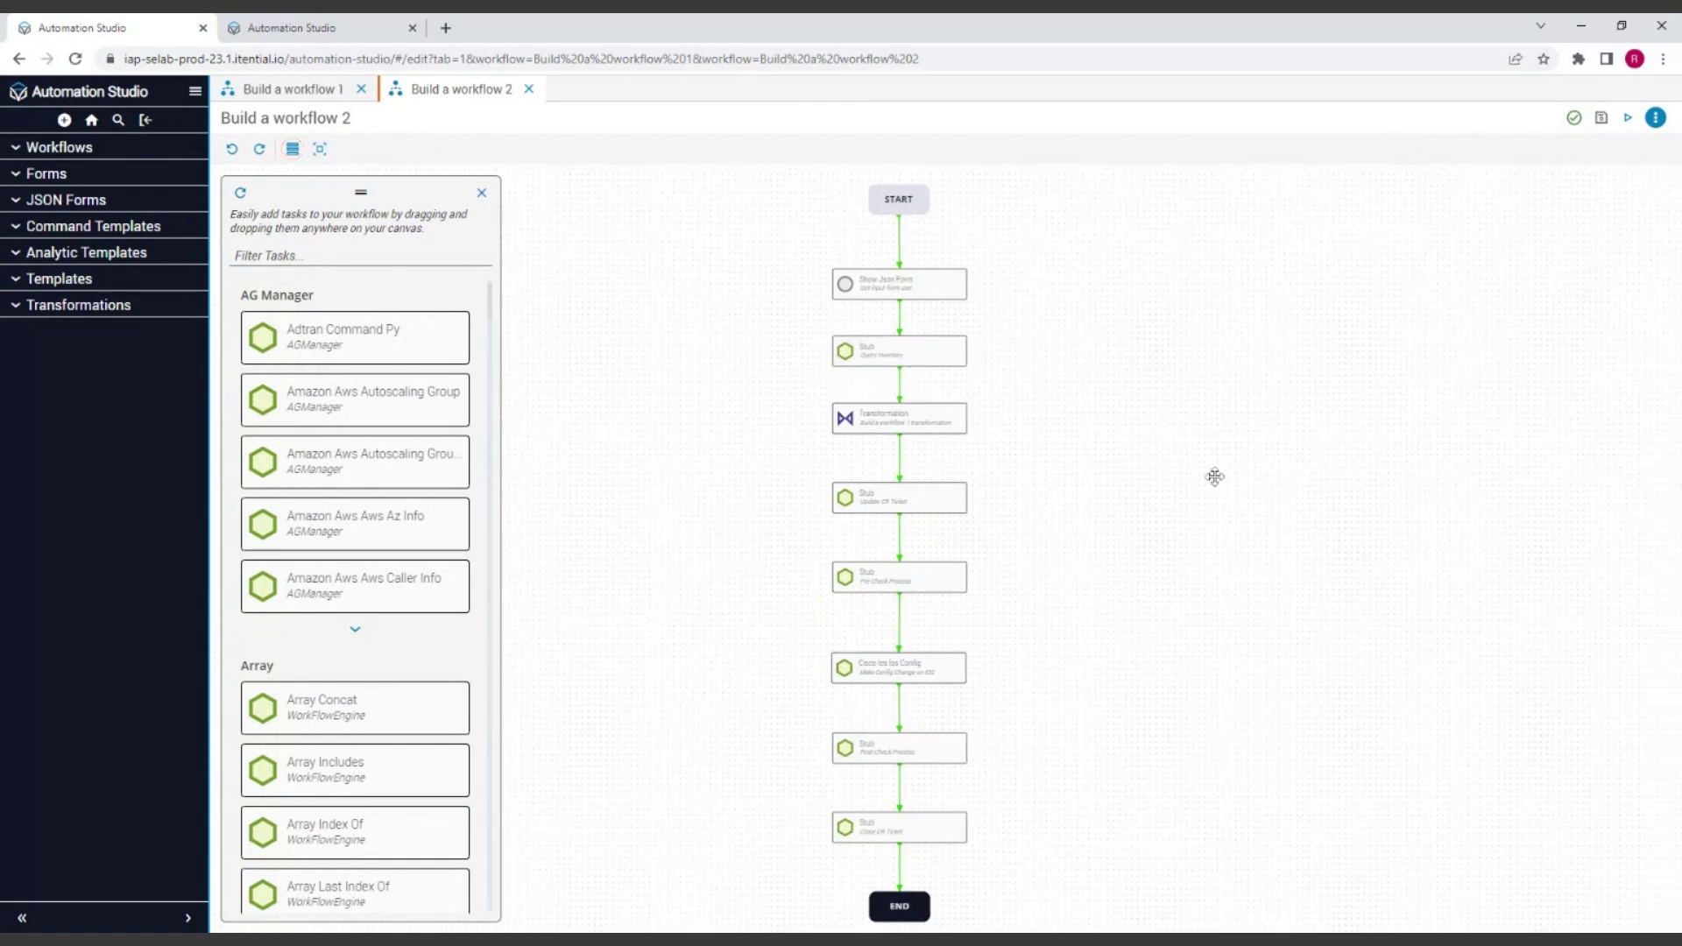
pyautogui.click(816, 679)
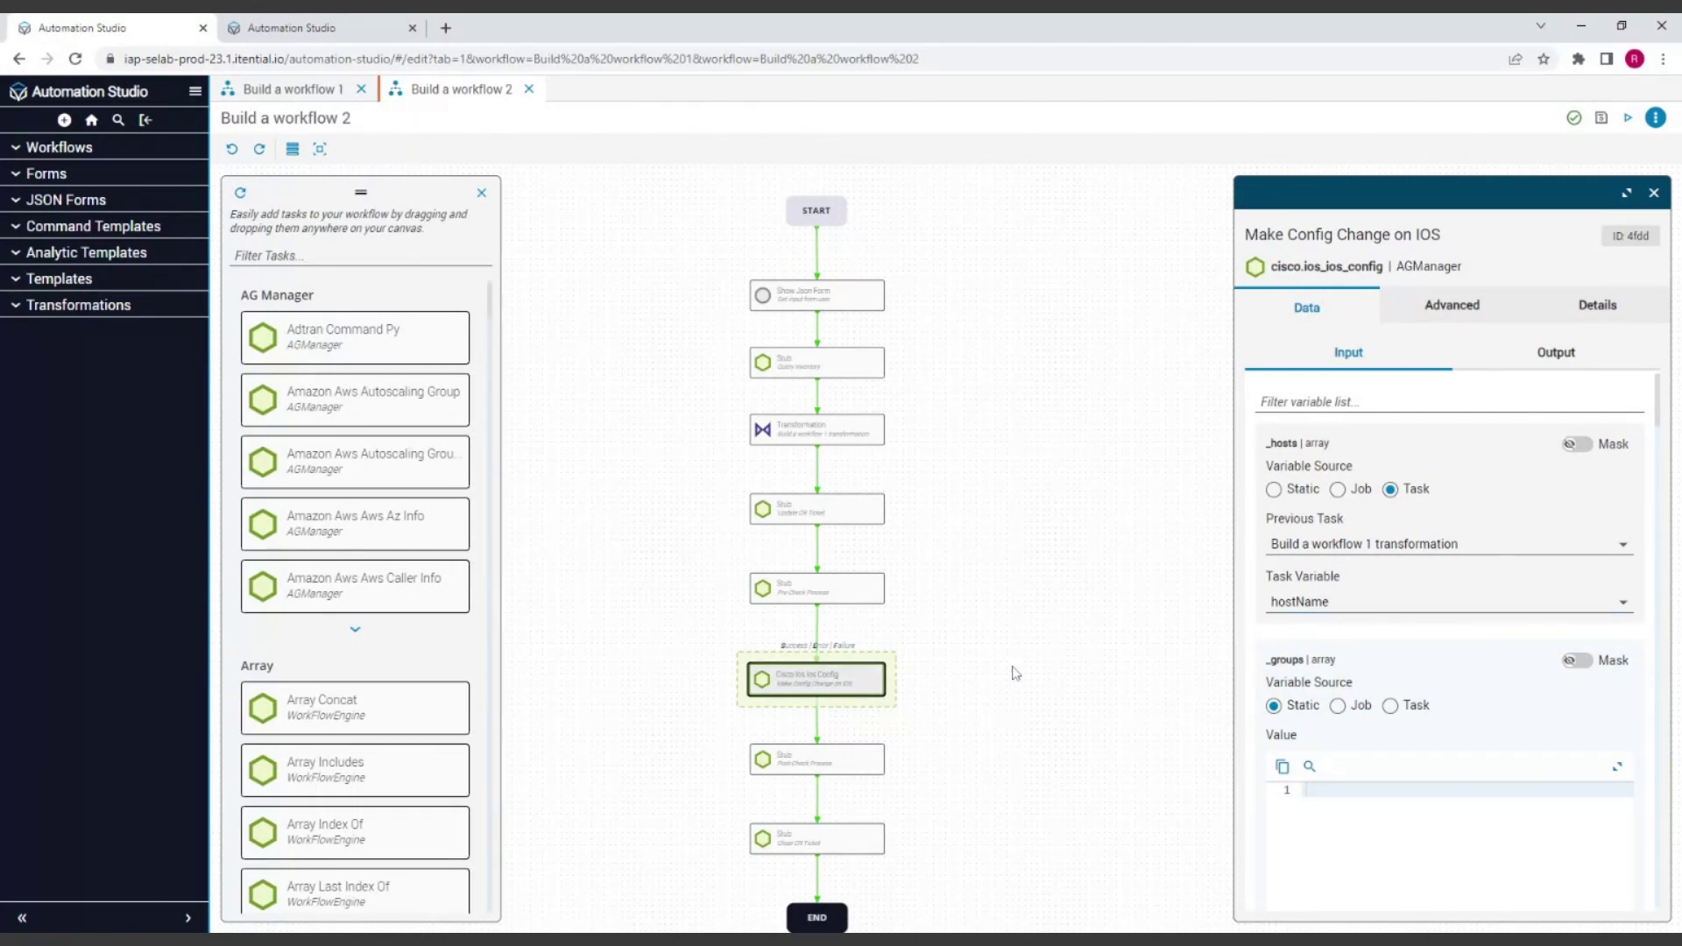
pyautogui.click(920, 616)
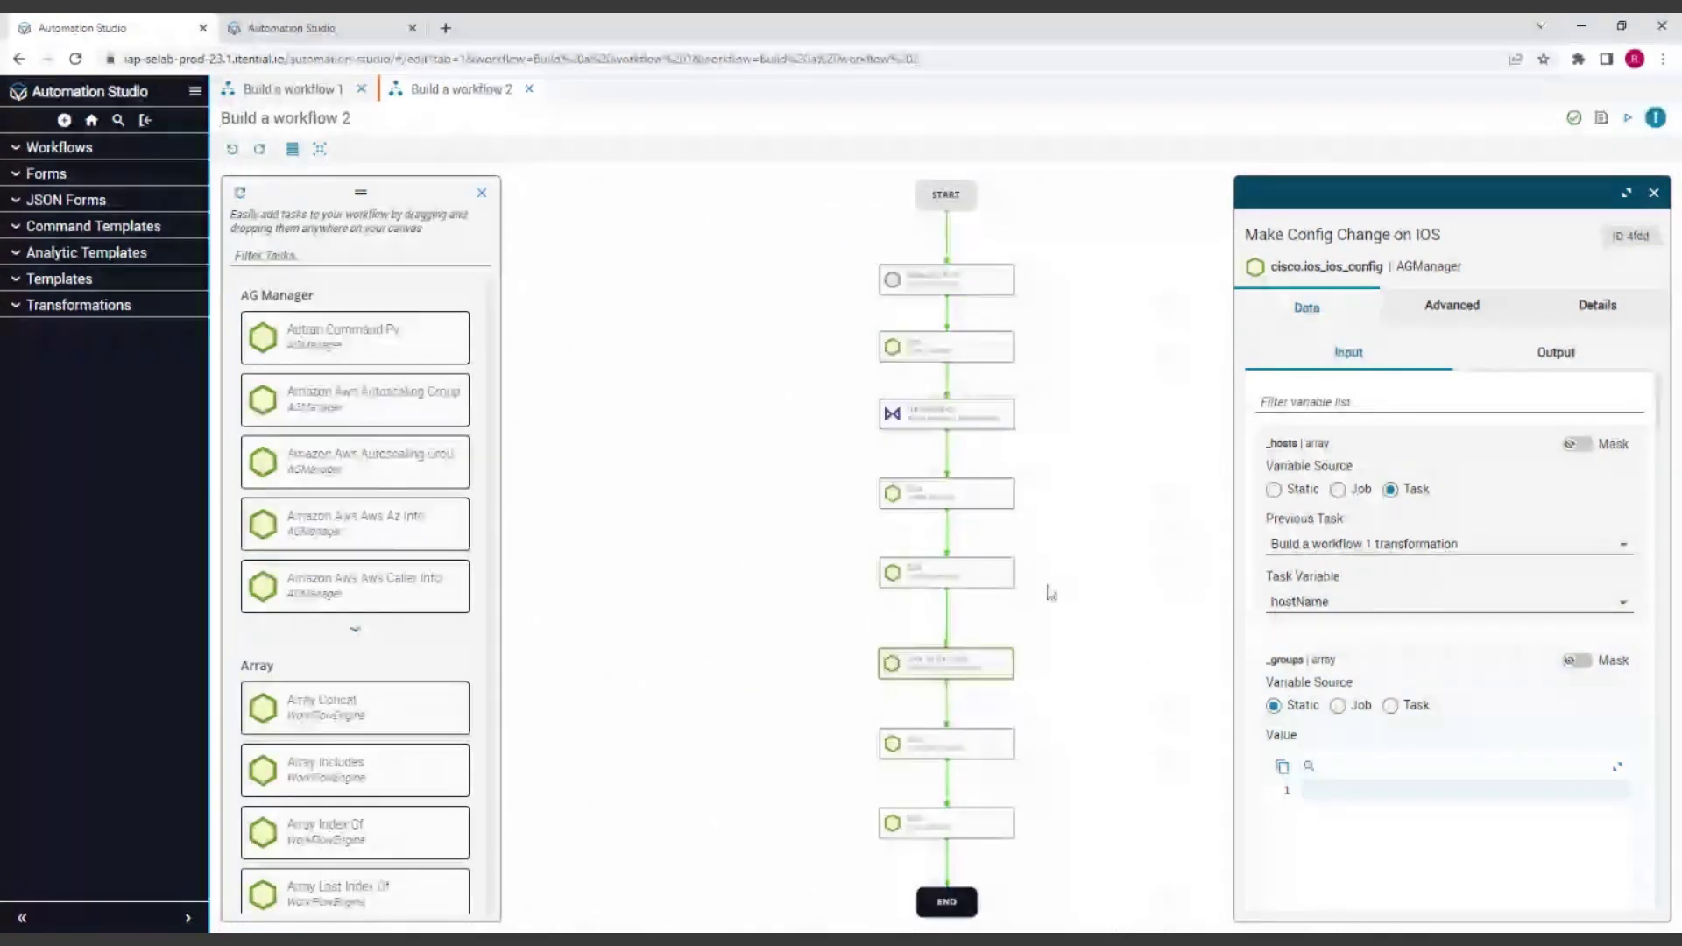
pyautogui.scroll(3, 1064, 598)
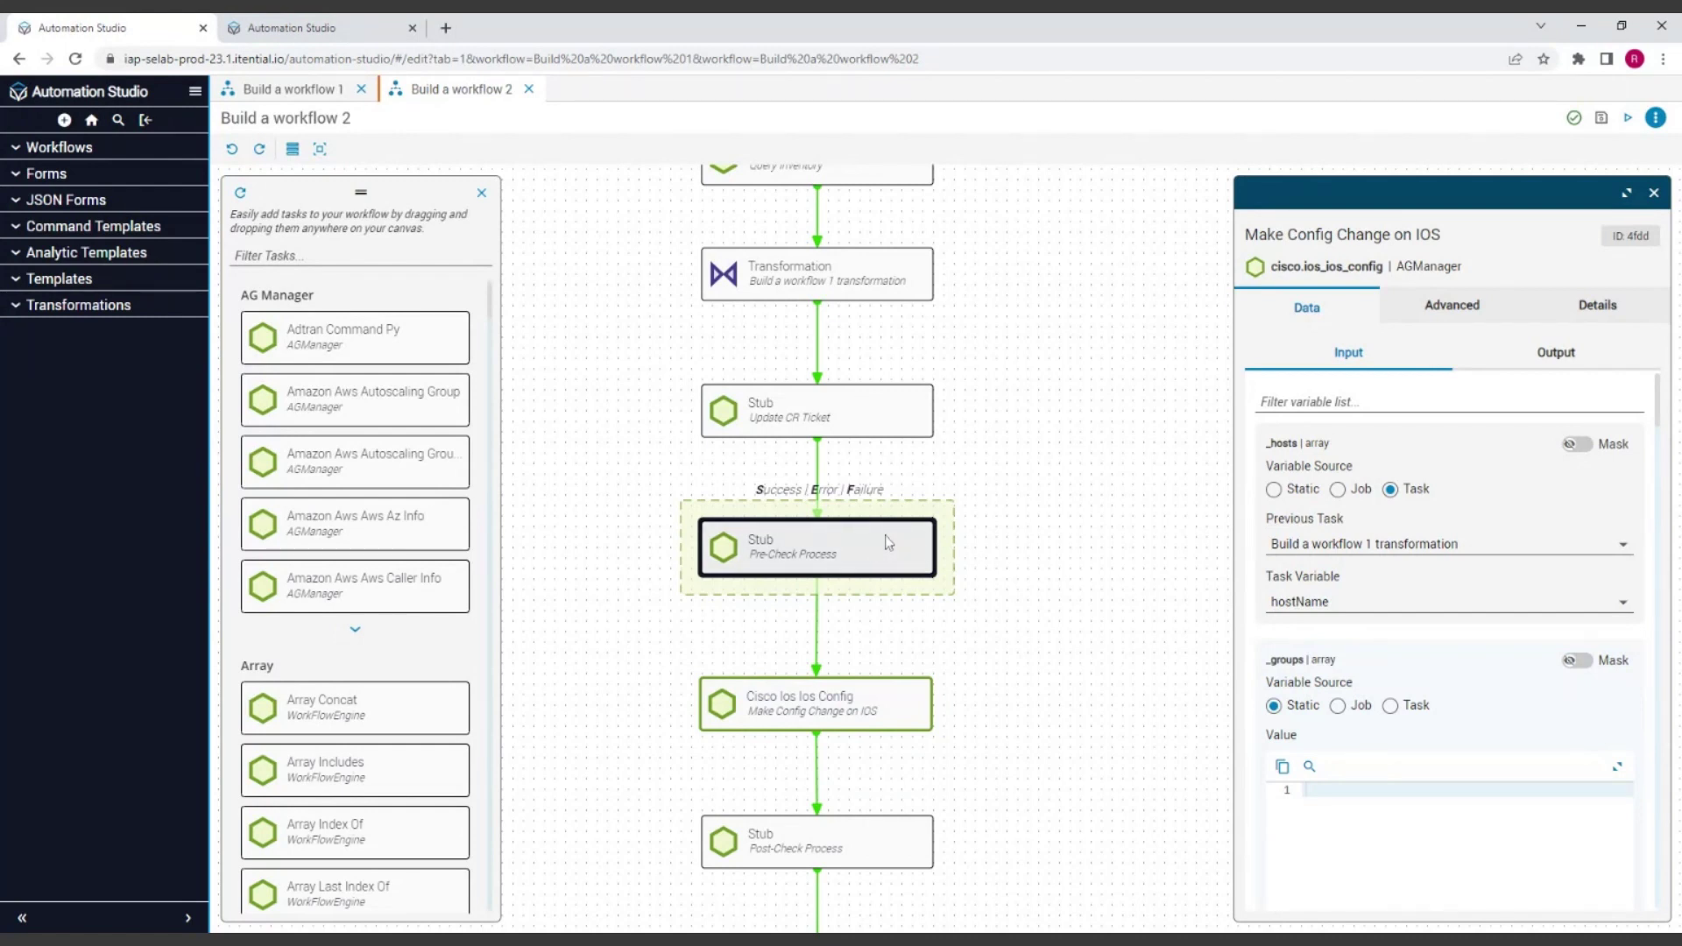
pyautogui.click(1064, 552)
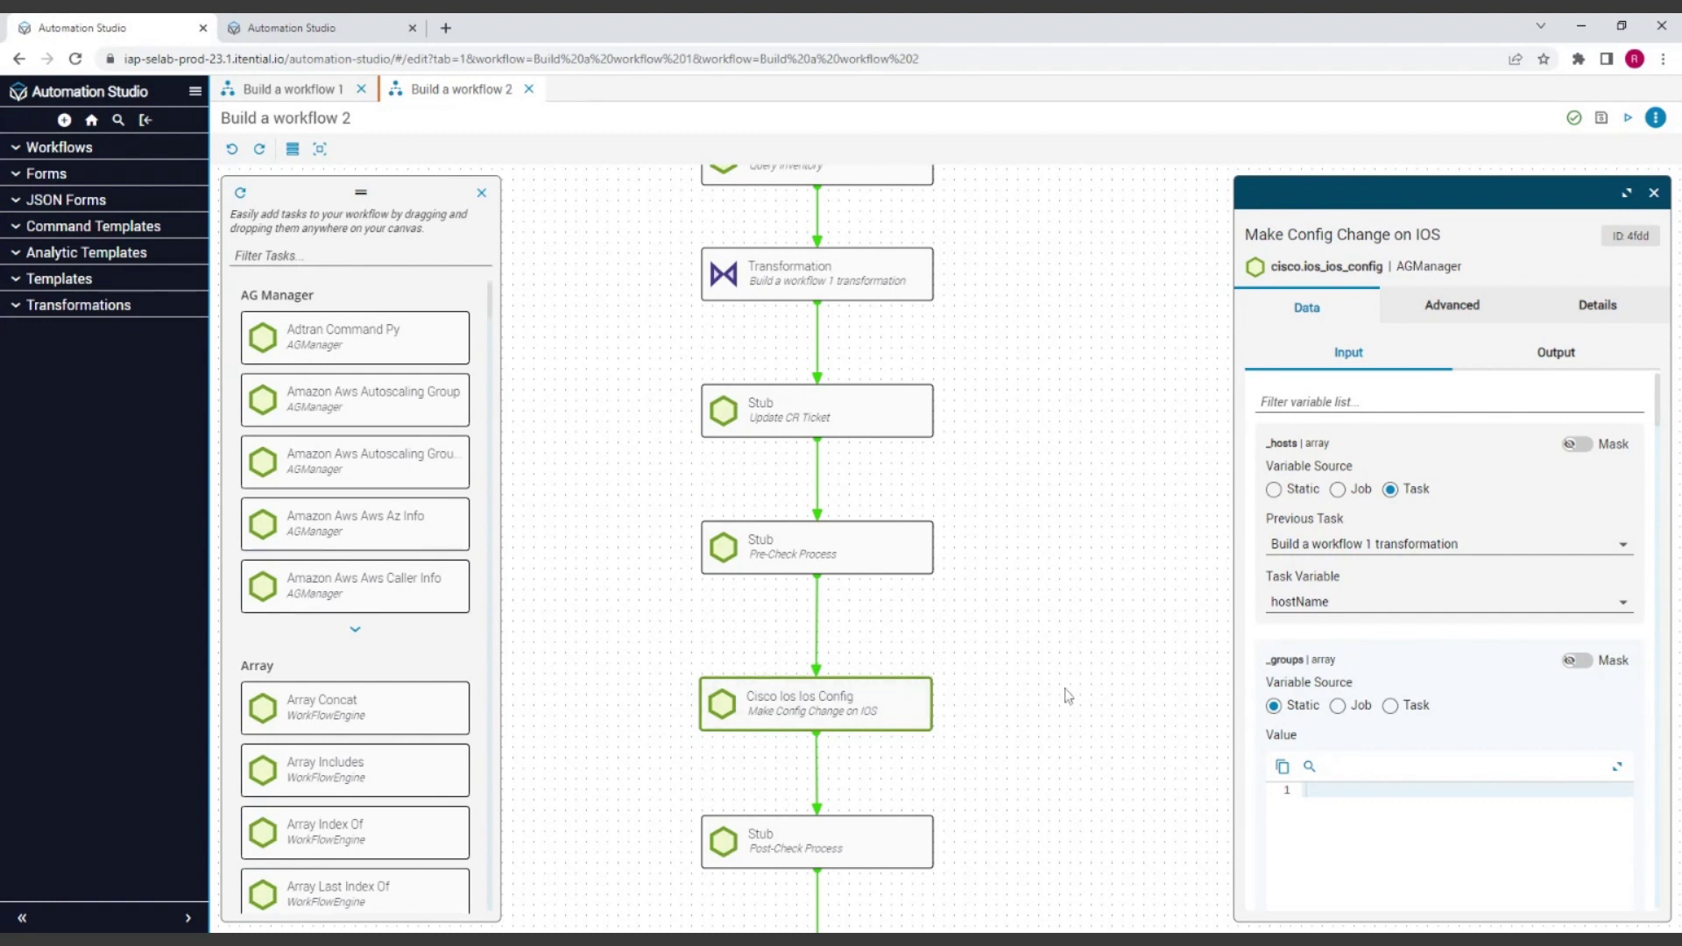
# Examine the input variables of the Make Config Change on IOS task, including lines and parents, and the existing command templates
pyautogui.scroll(-10, 1457, 638)
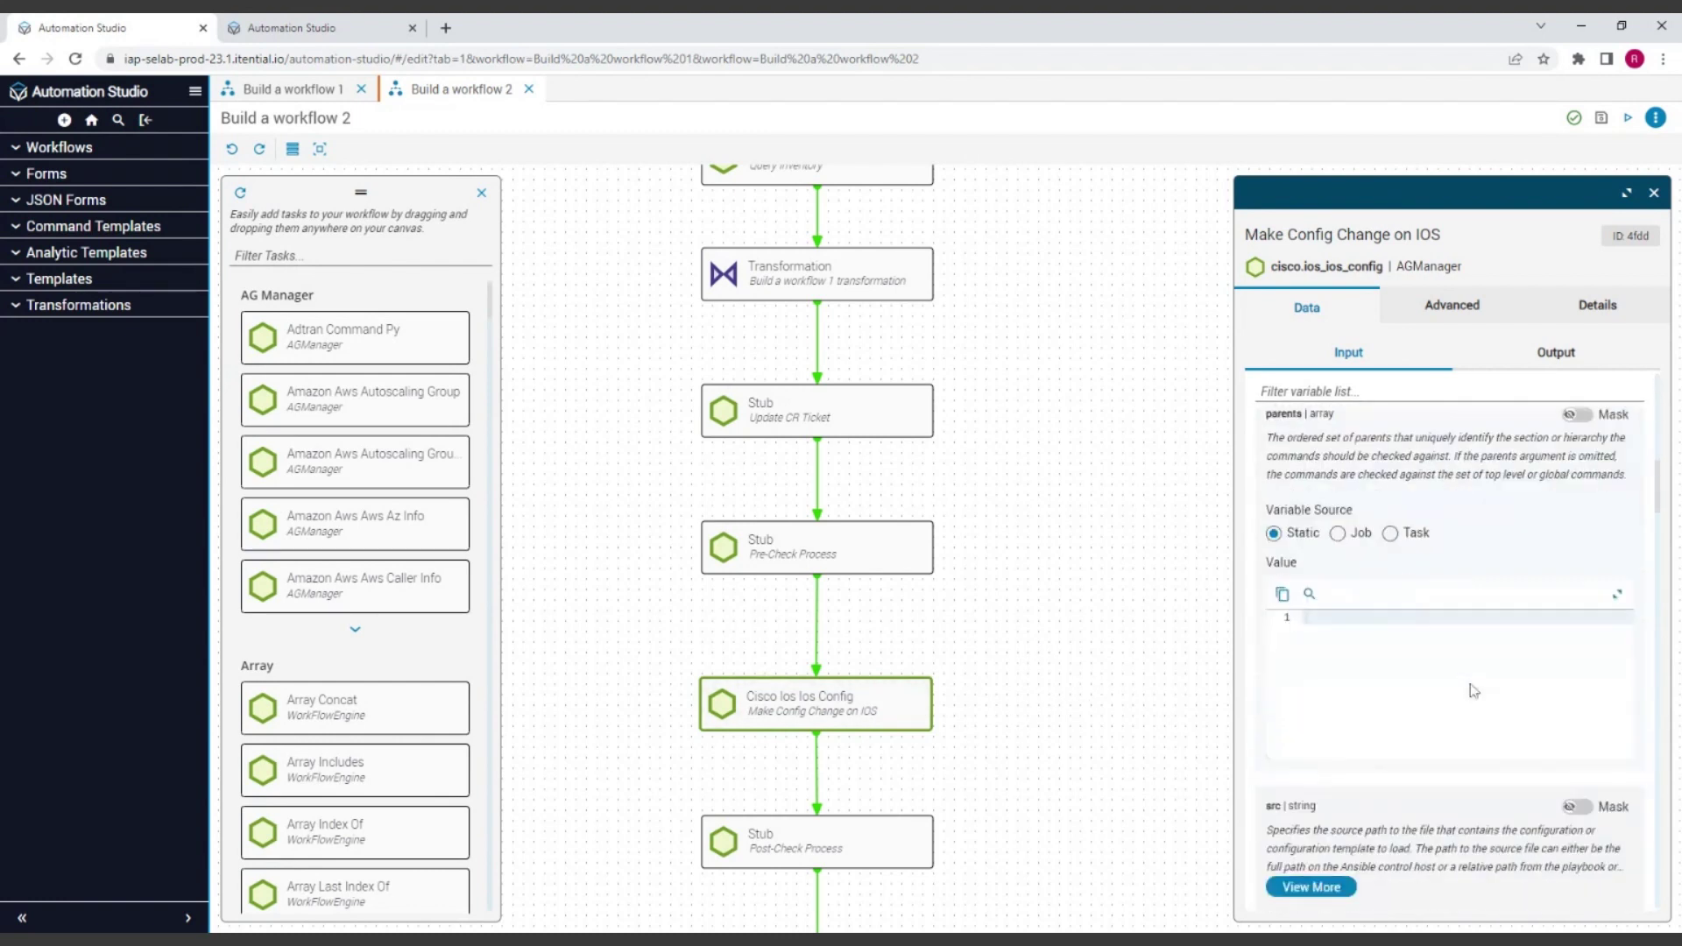
pyautogui.scroll(5, 1457, 638)
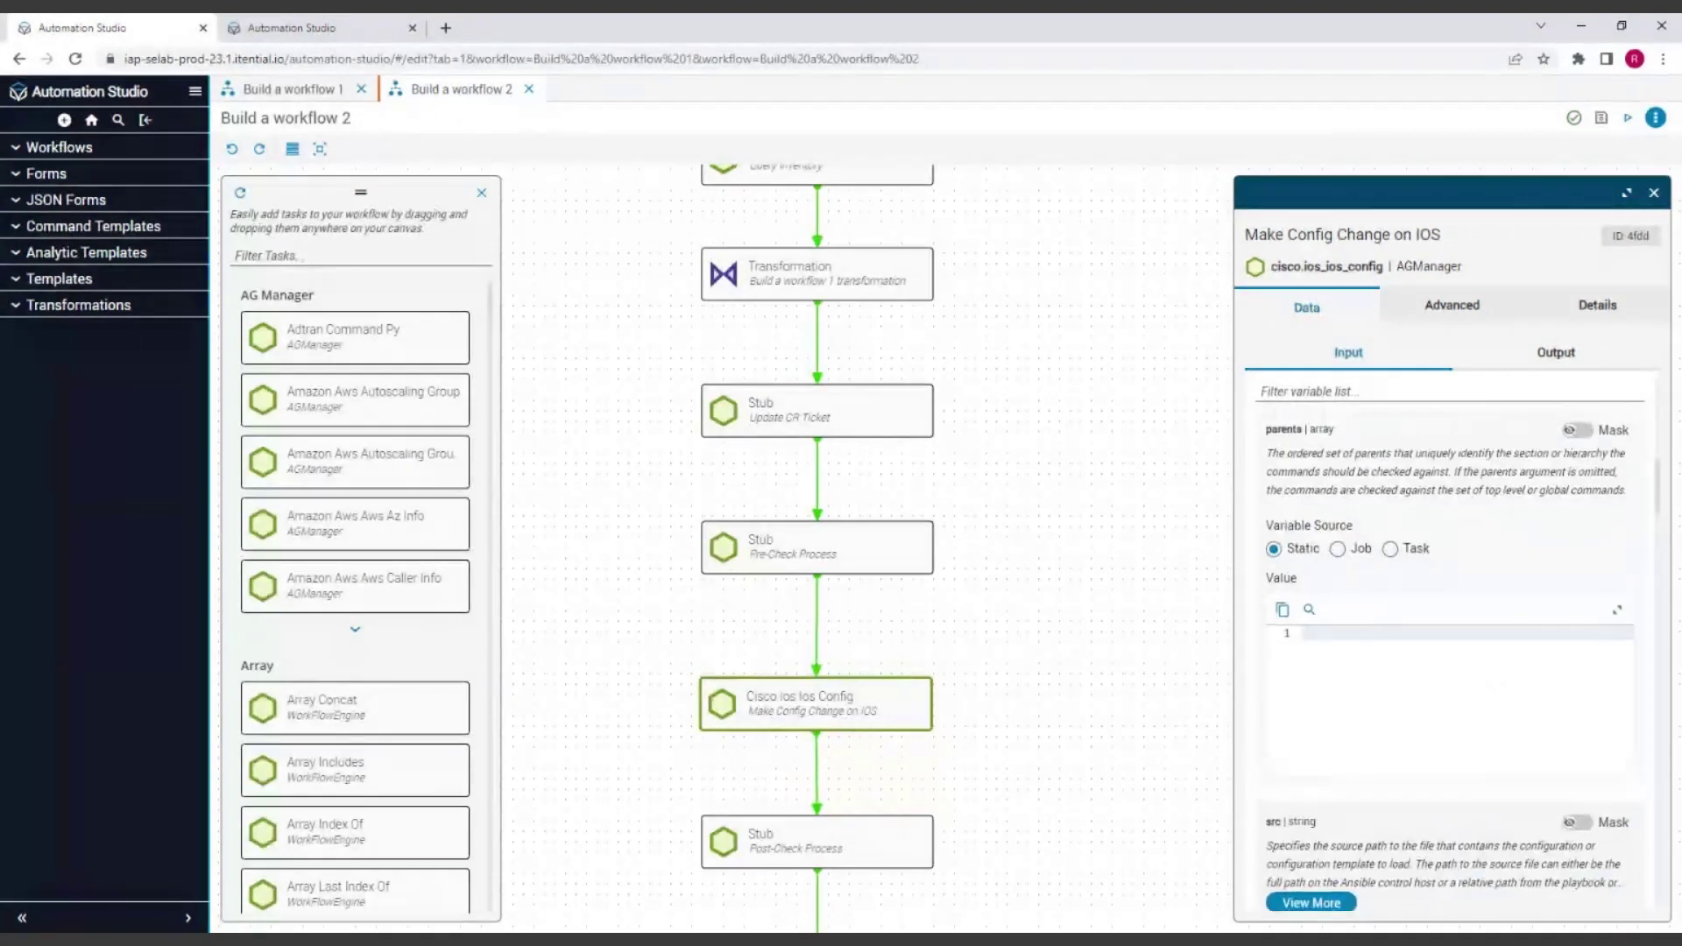
pyautogui.scroll(4, 1445, 649)
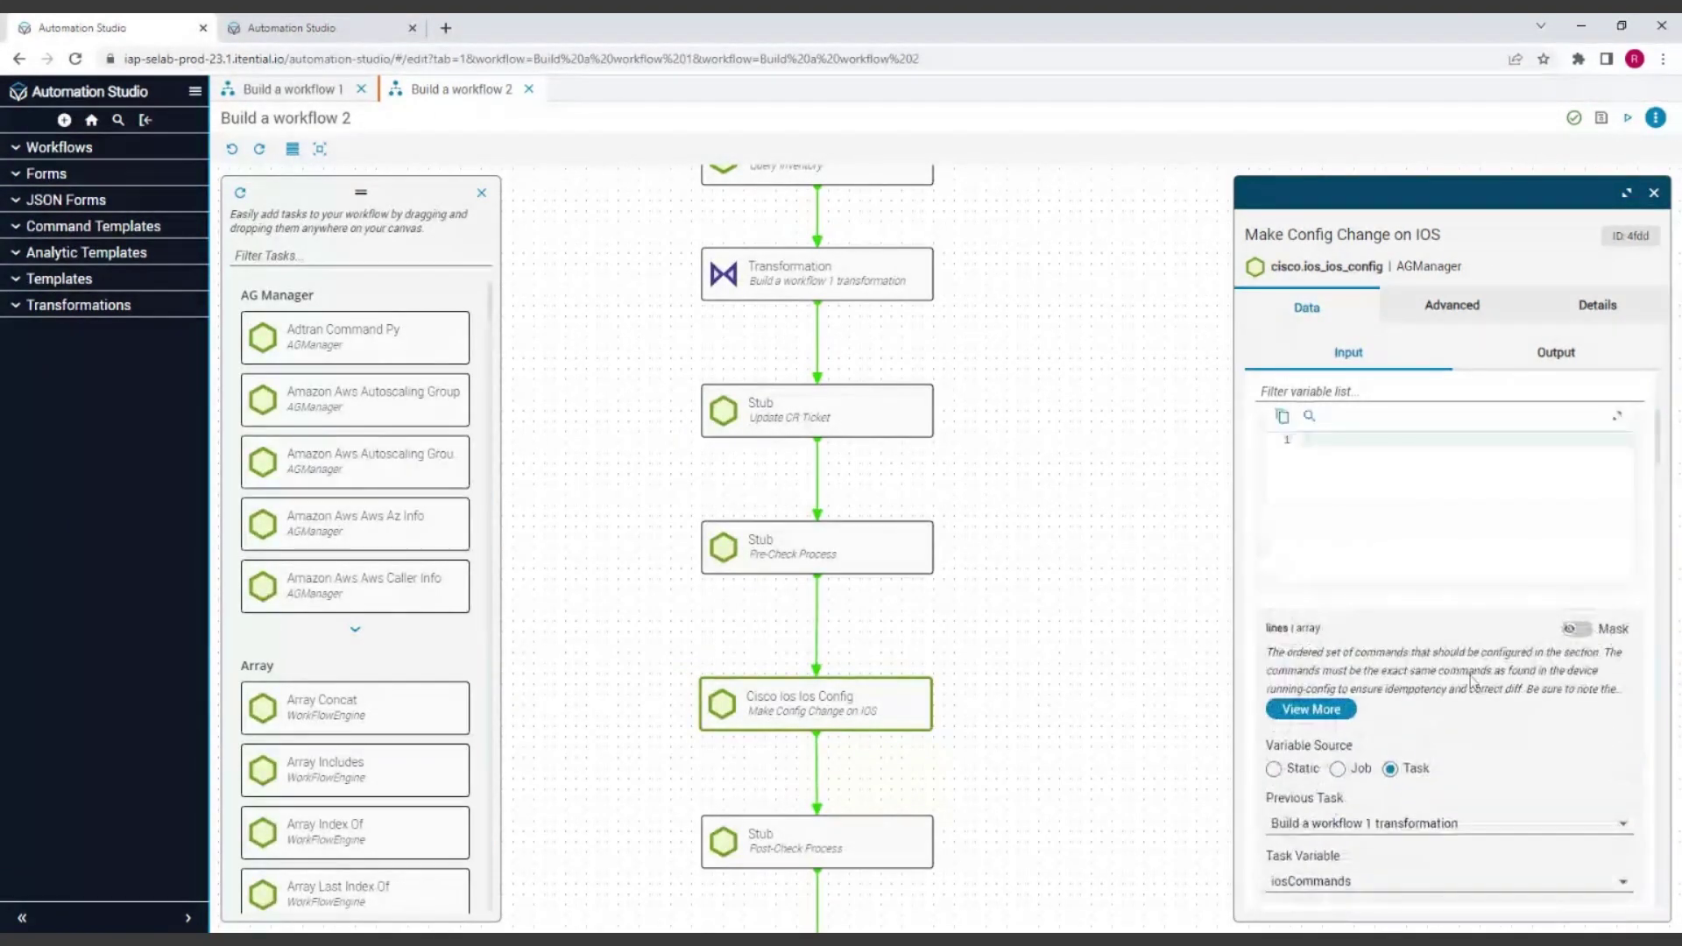
pyautogui.scroll(2, 1391, 717)
pyautogui.scroll(-5, 1390, 717)
pyautogui.scroll(-2, 1356, 658)
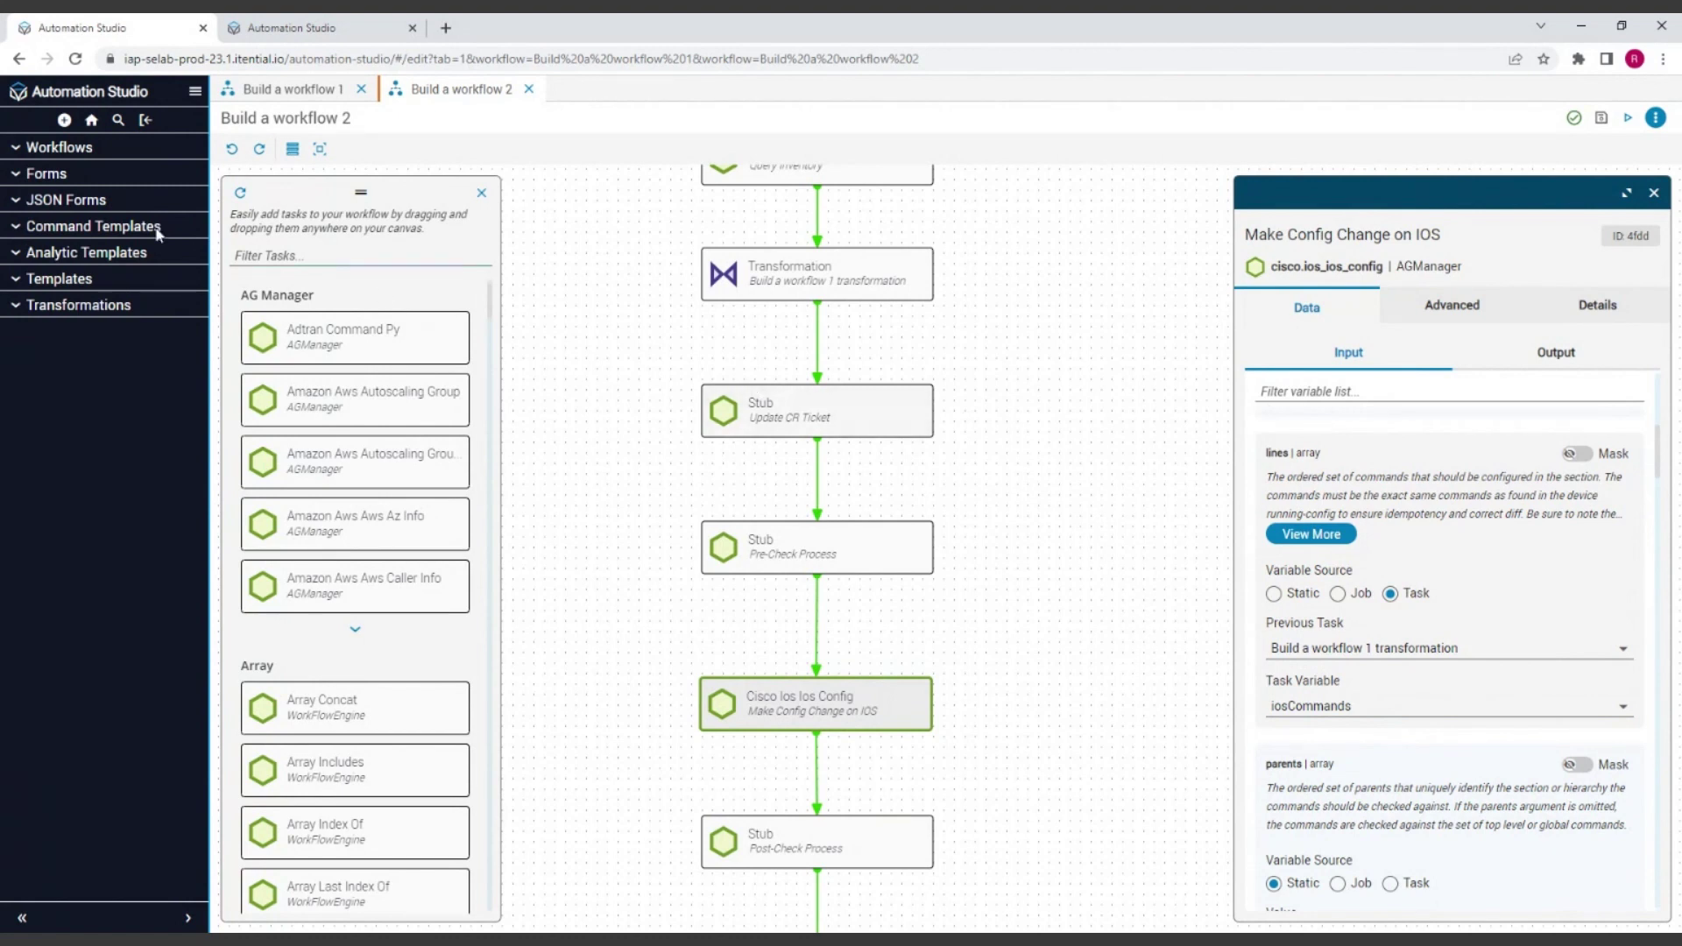
pyautogui.click(16, 228)
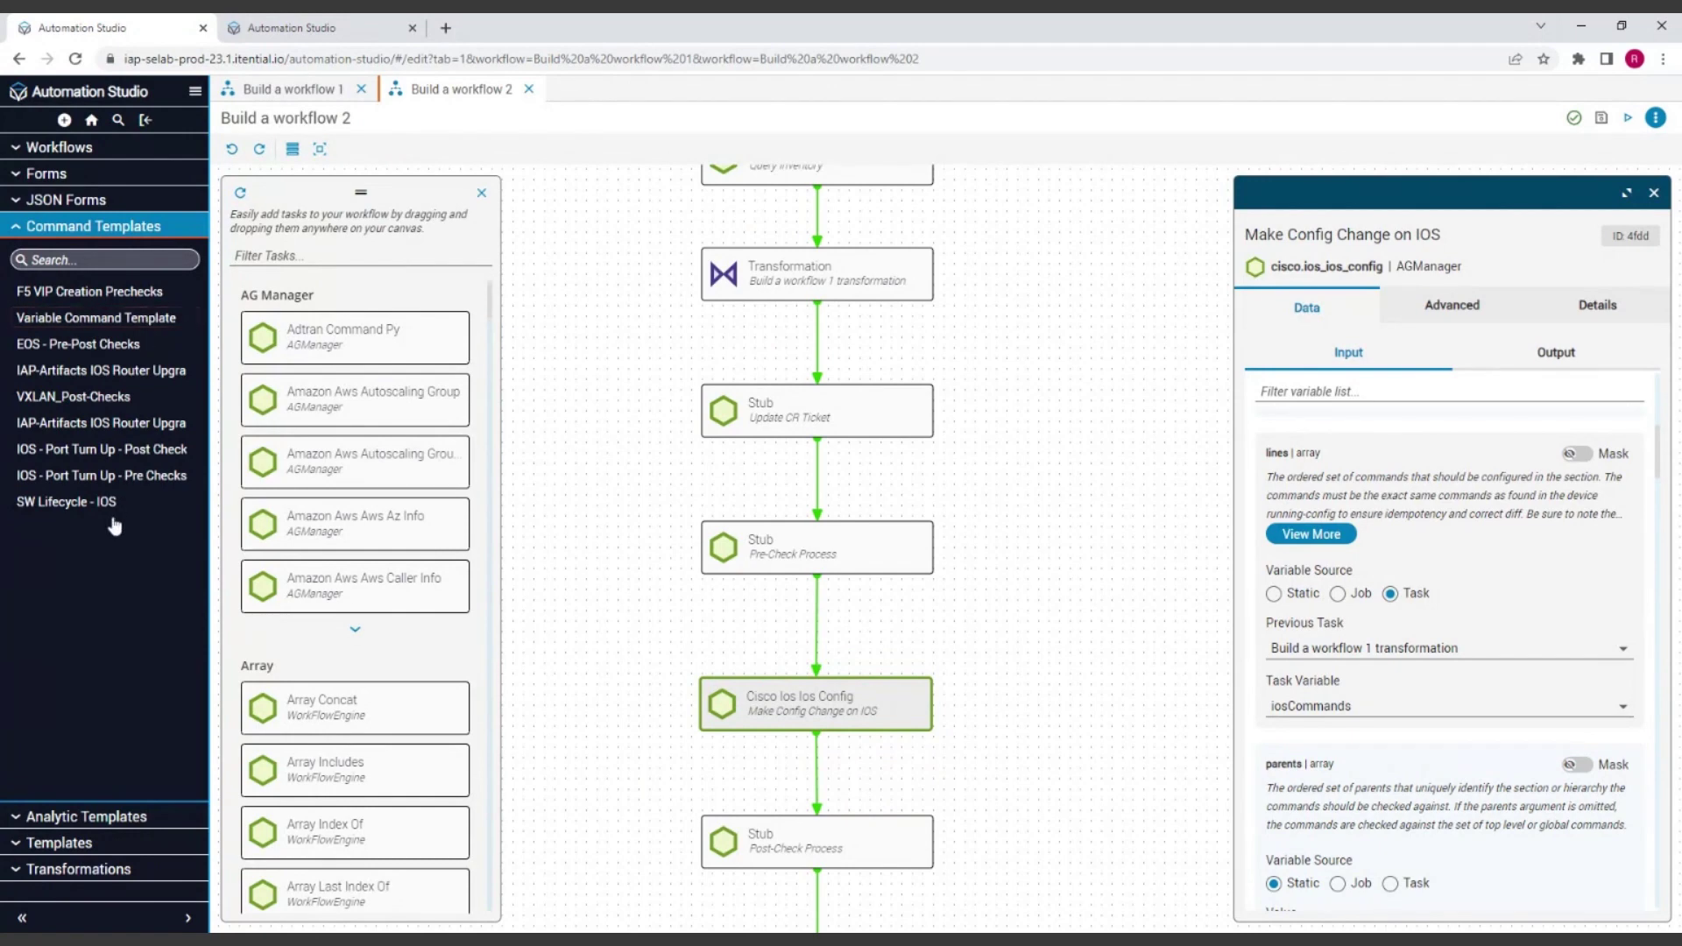
pyautogui.click(112, 226)
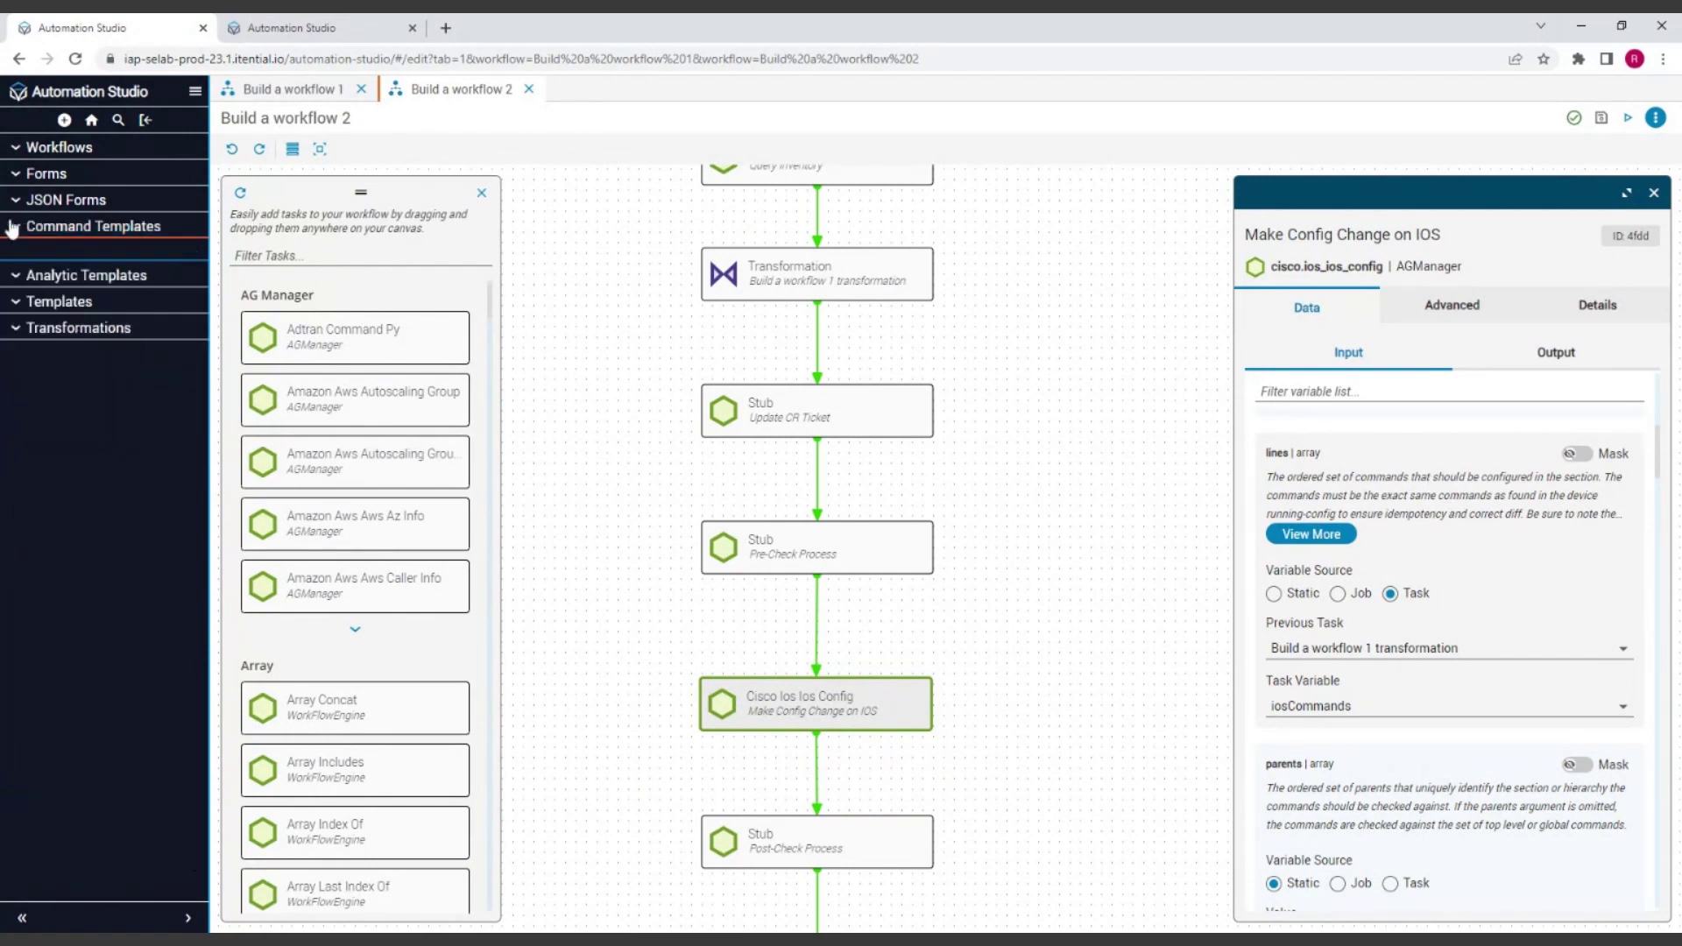
# Create a command template named "Webinar Build 2 Pre Check" in the second Automation Studio browser window tab
pyautogui.click(298, 27)
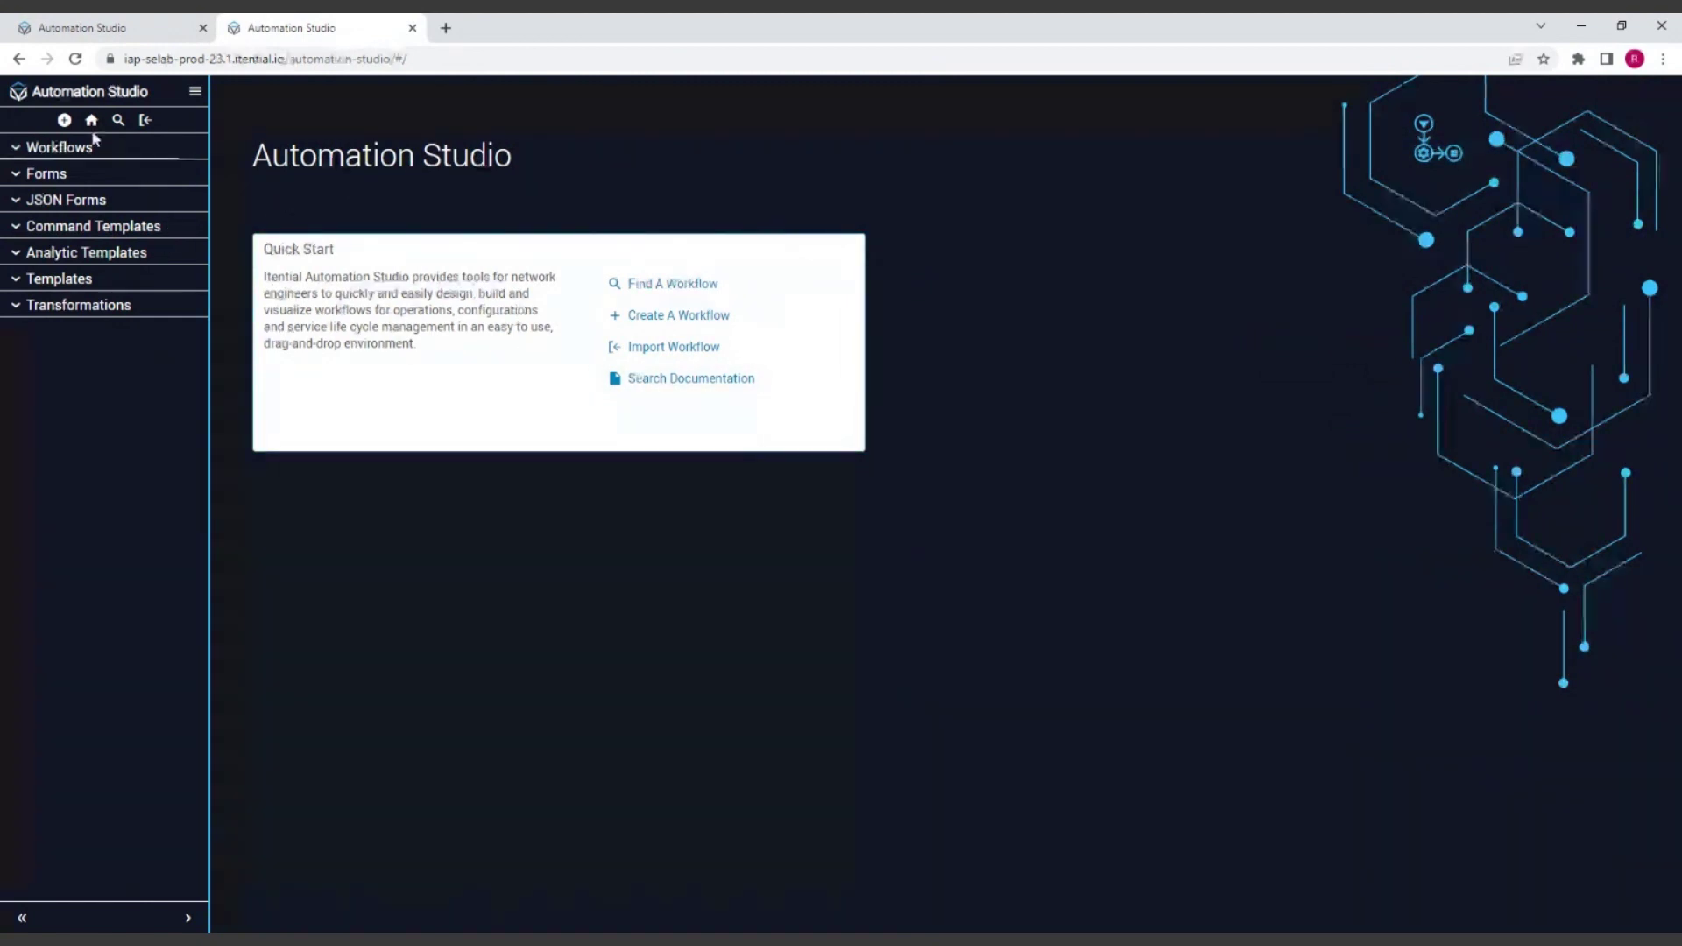
pyautogui.click(64, 120)
pyautogui.click(732, 419)
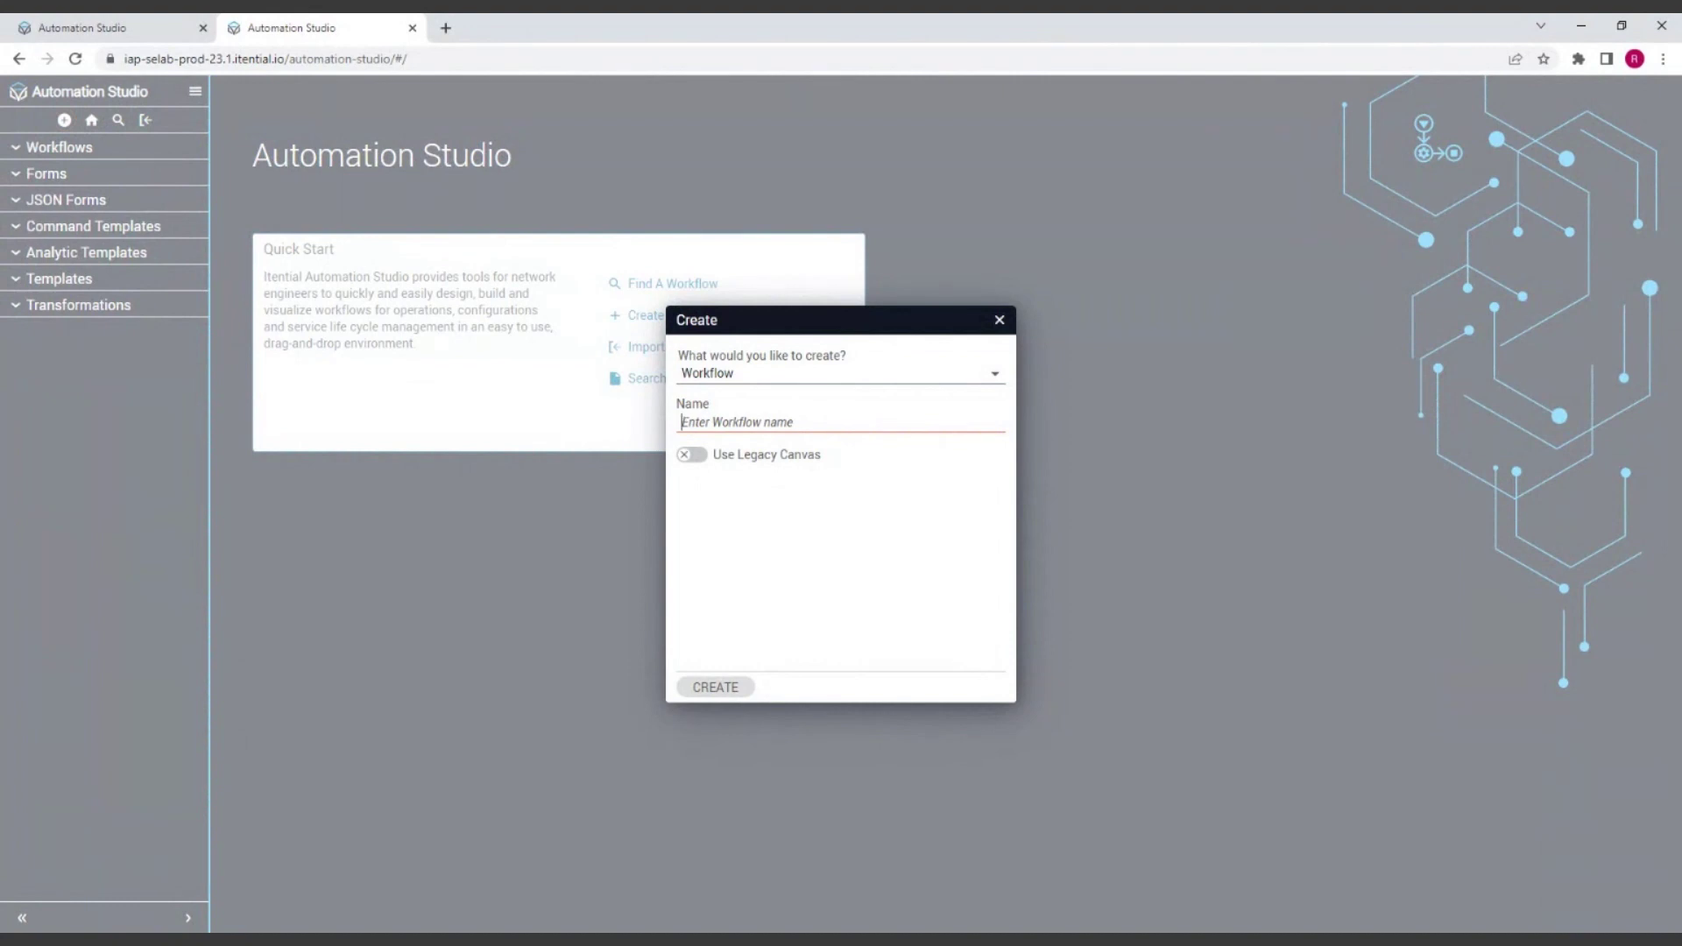
pyautogui.click(800, 379)
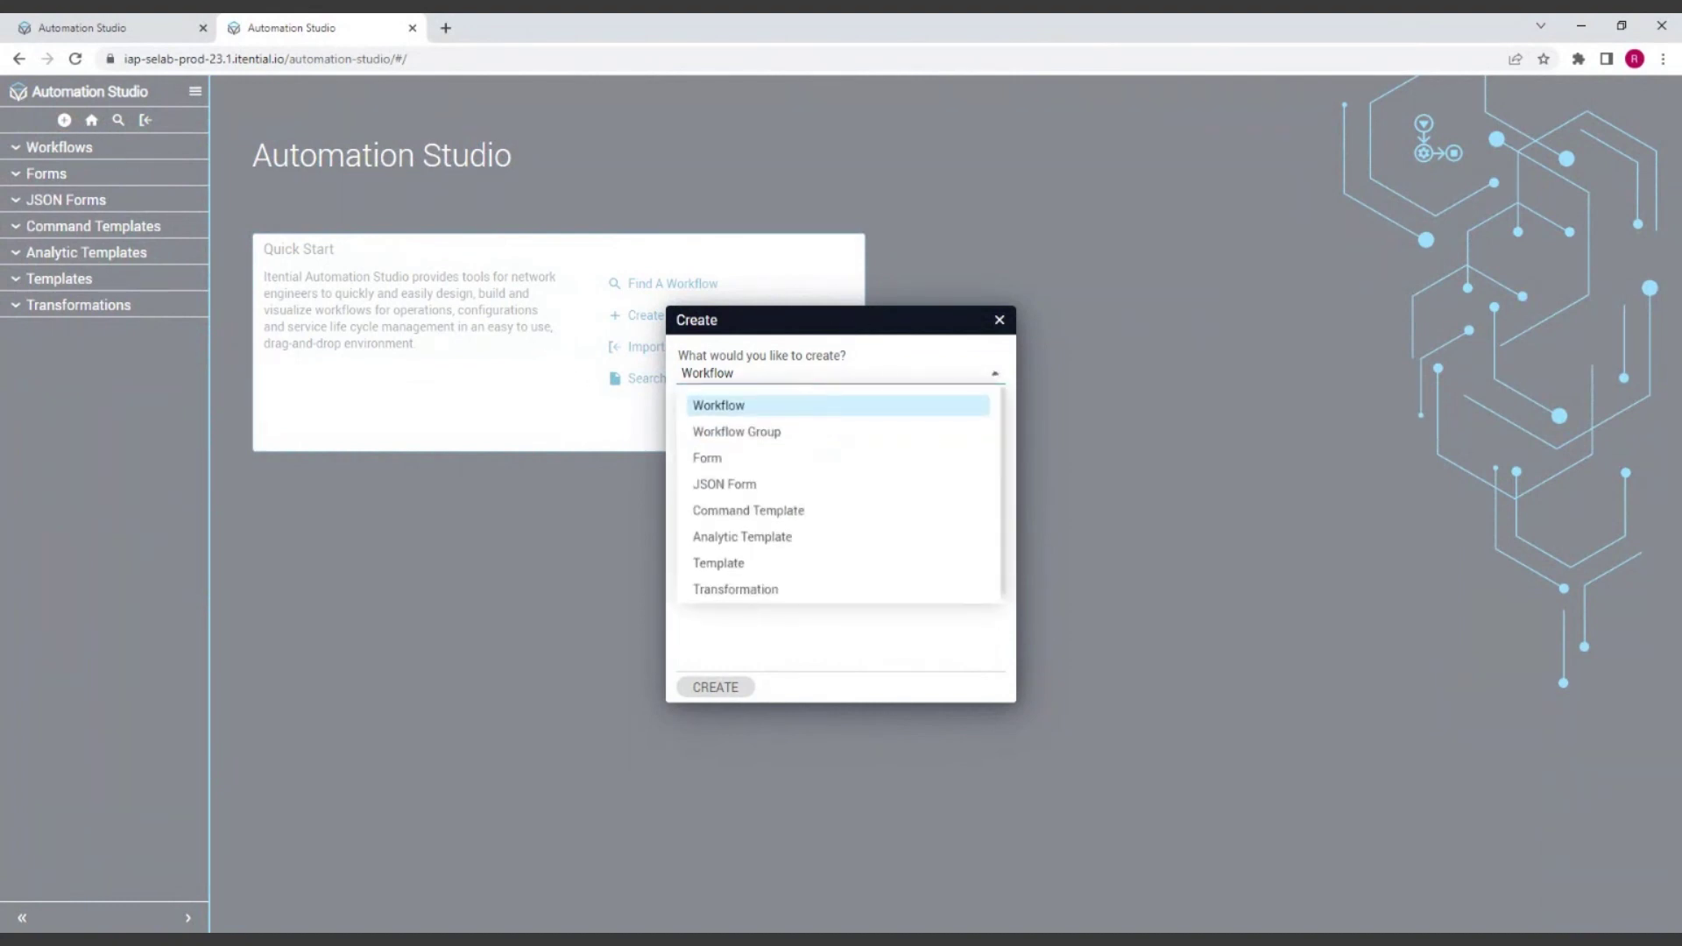
pyautogui.click(771, 510)
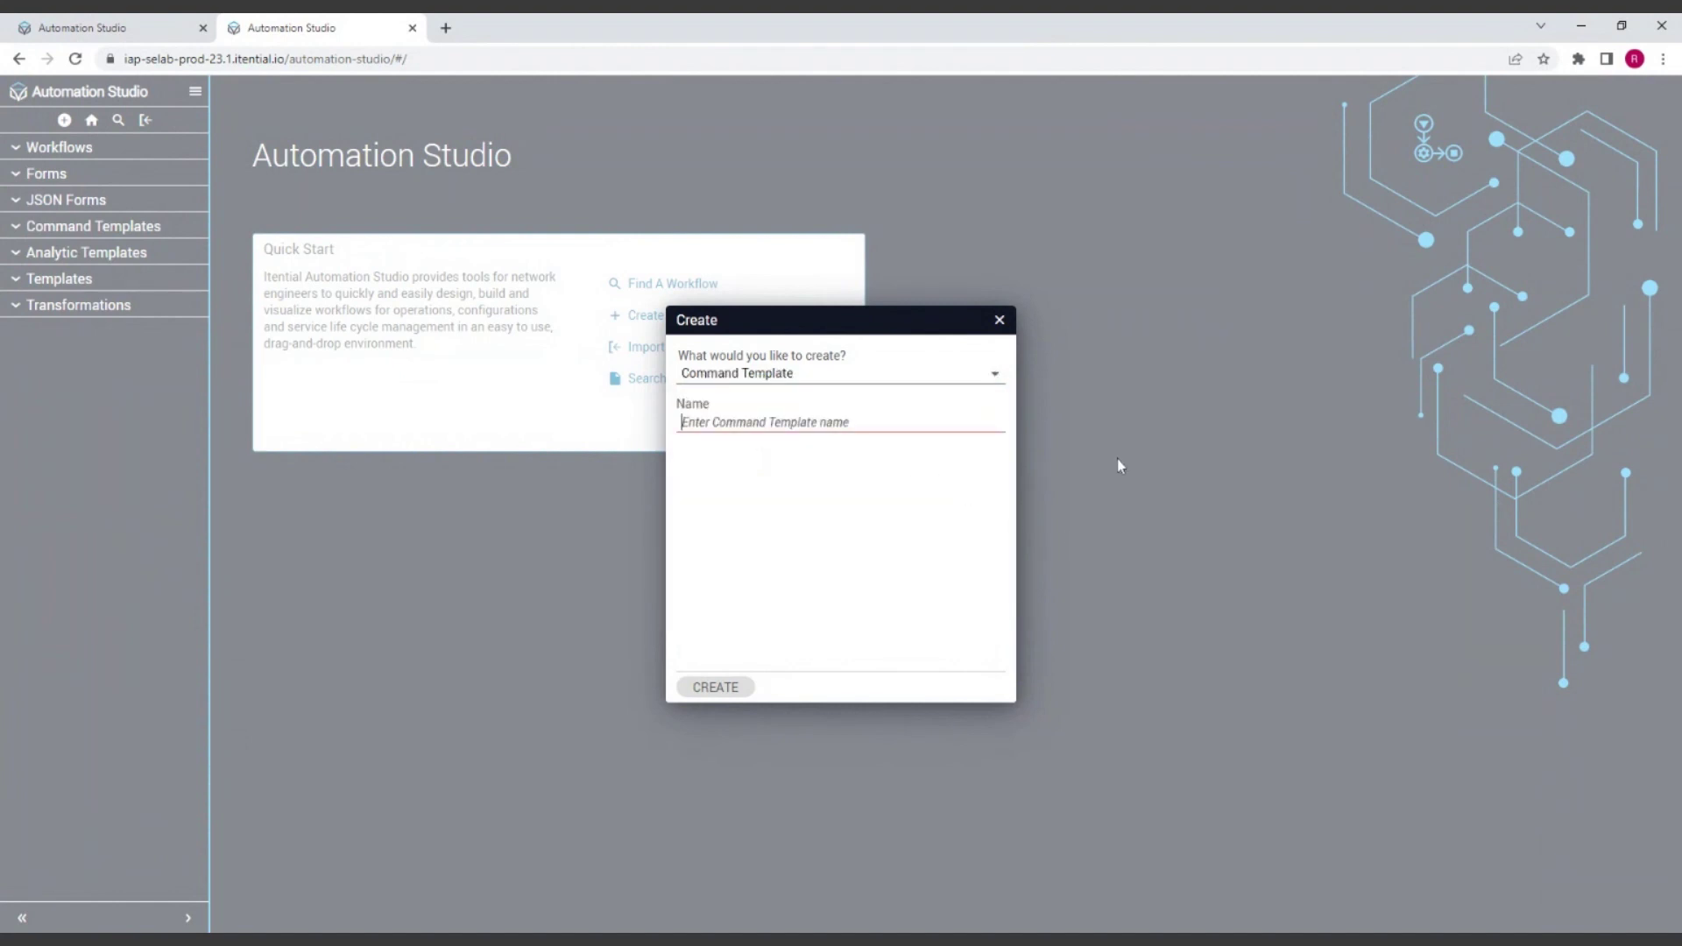
pyautogui.write('Webinar')
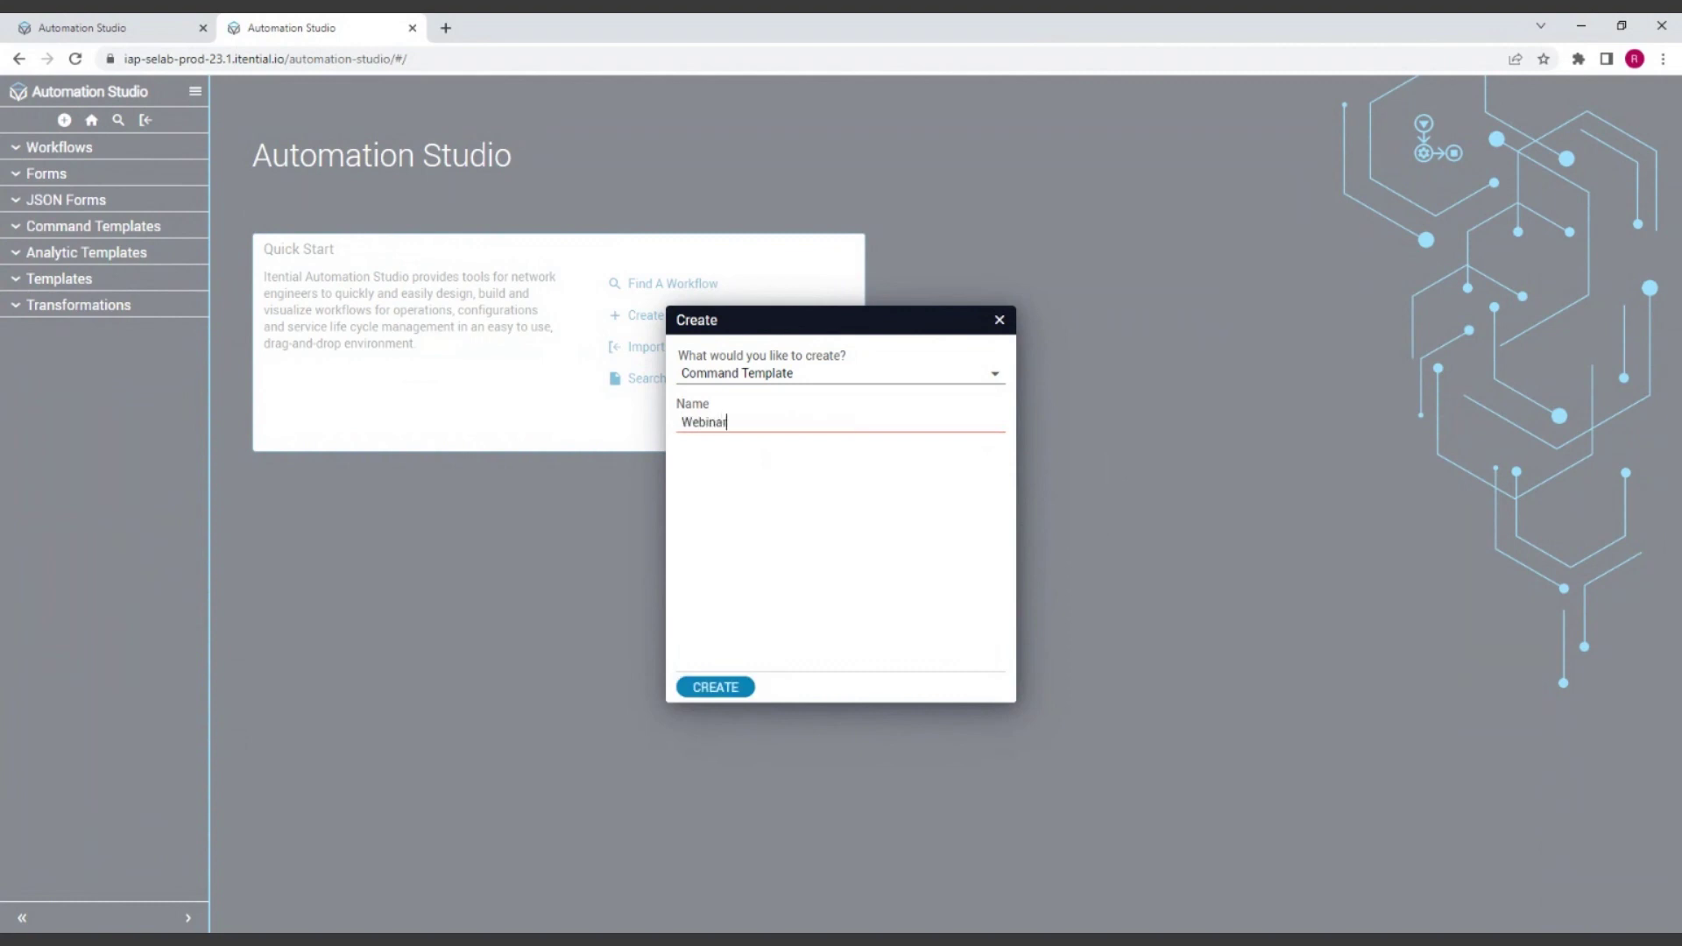
pyautogui.write(' Build 2 Pre Check')
pyautogui.click(682, 696)
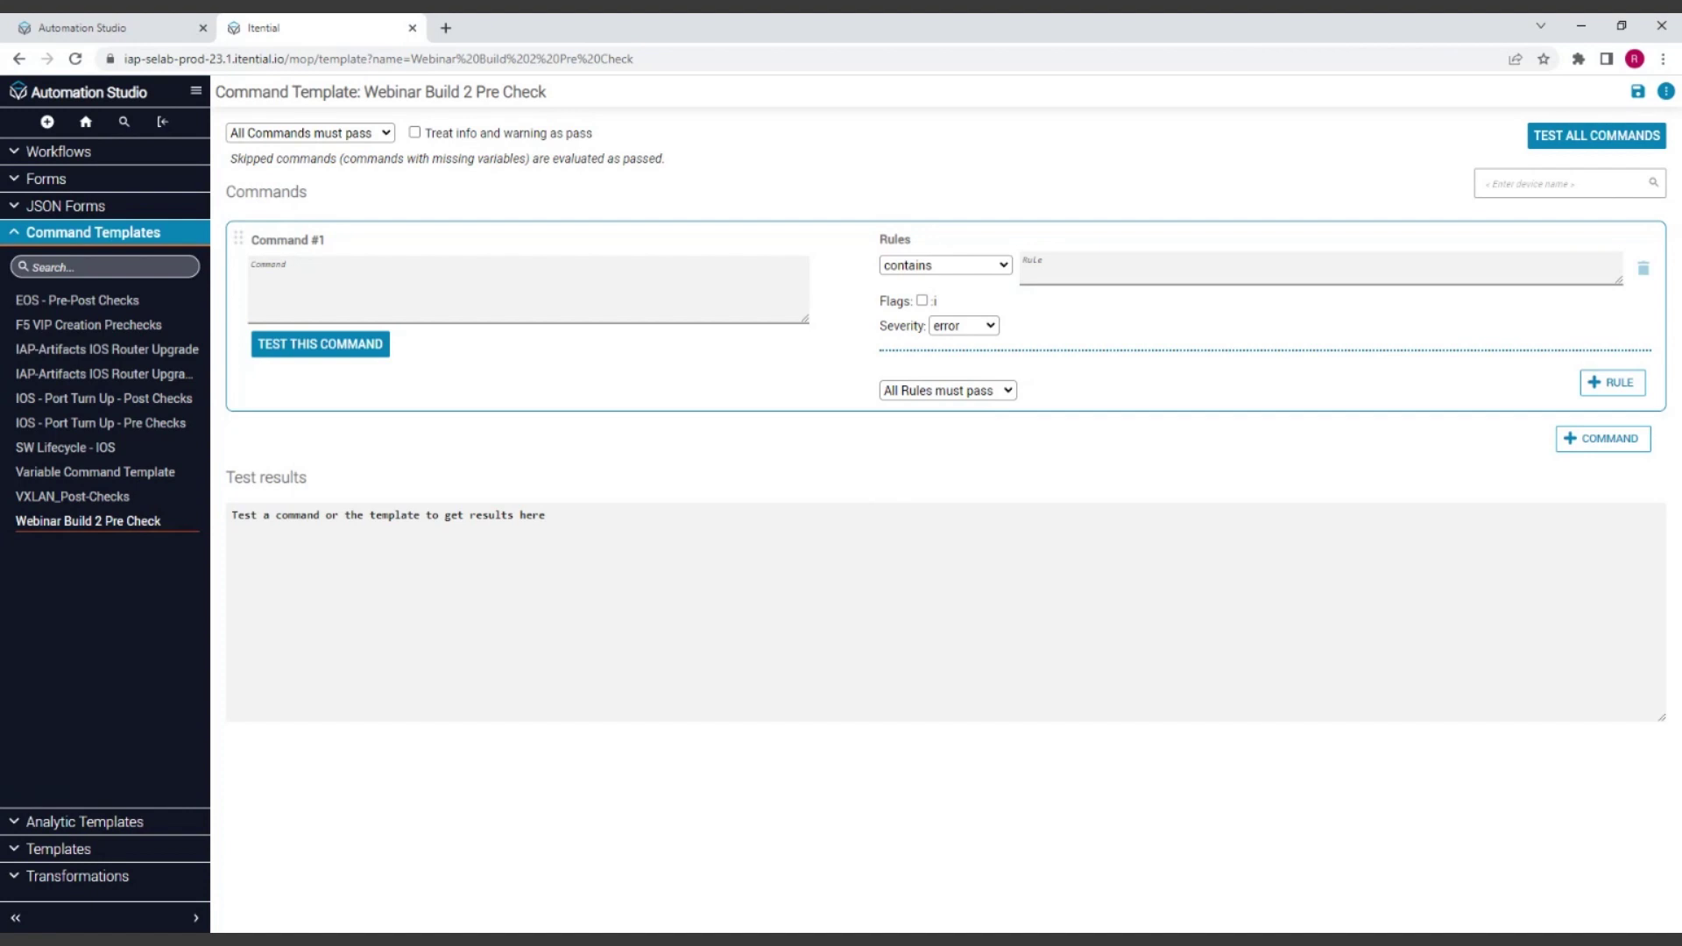
# Set Command #1 to "show interface loopback 301" and choose IOS-CSR-AWS-1 as the device to test against
pyautogui.click(799, 314)
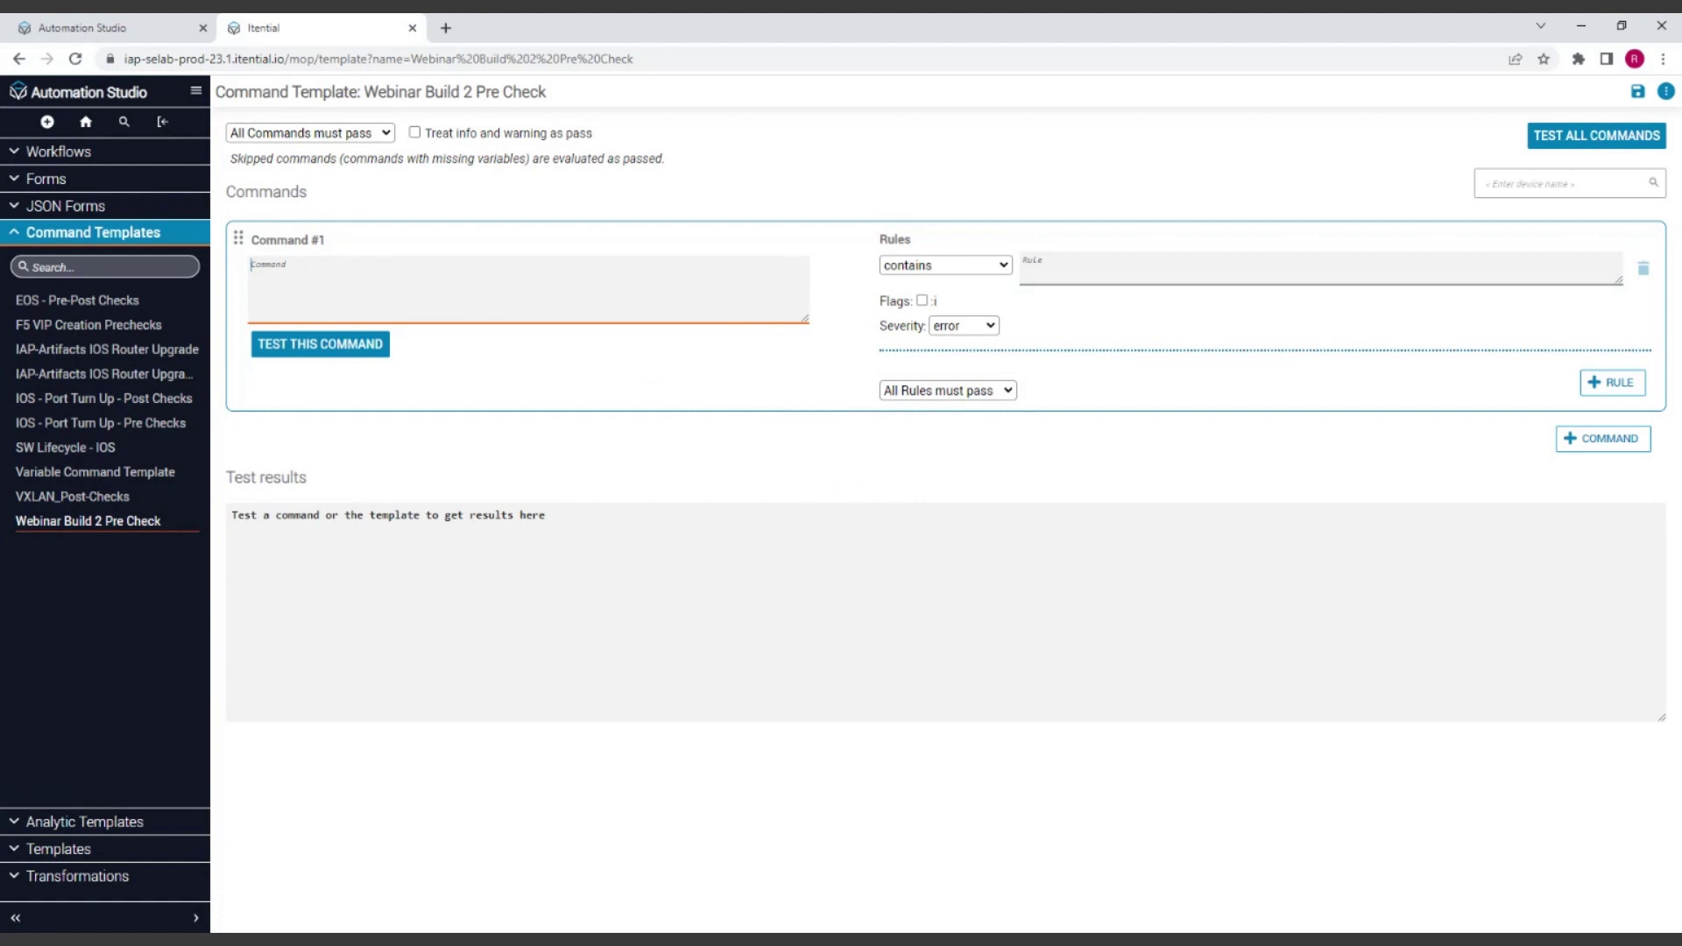
pyautogui.write('show interface loopback 301')
pyautogui.click(1524, 183)
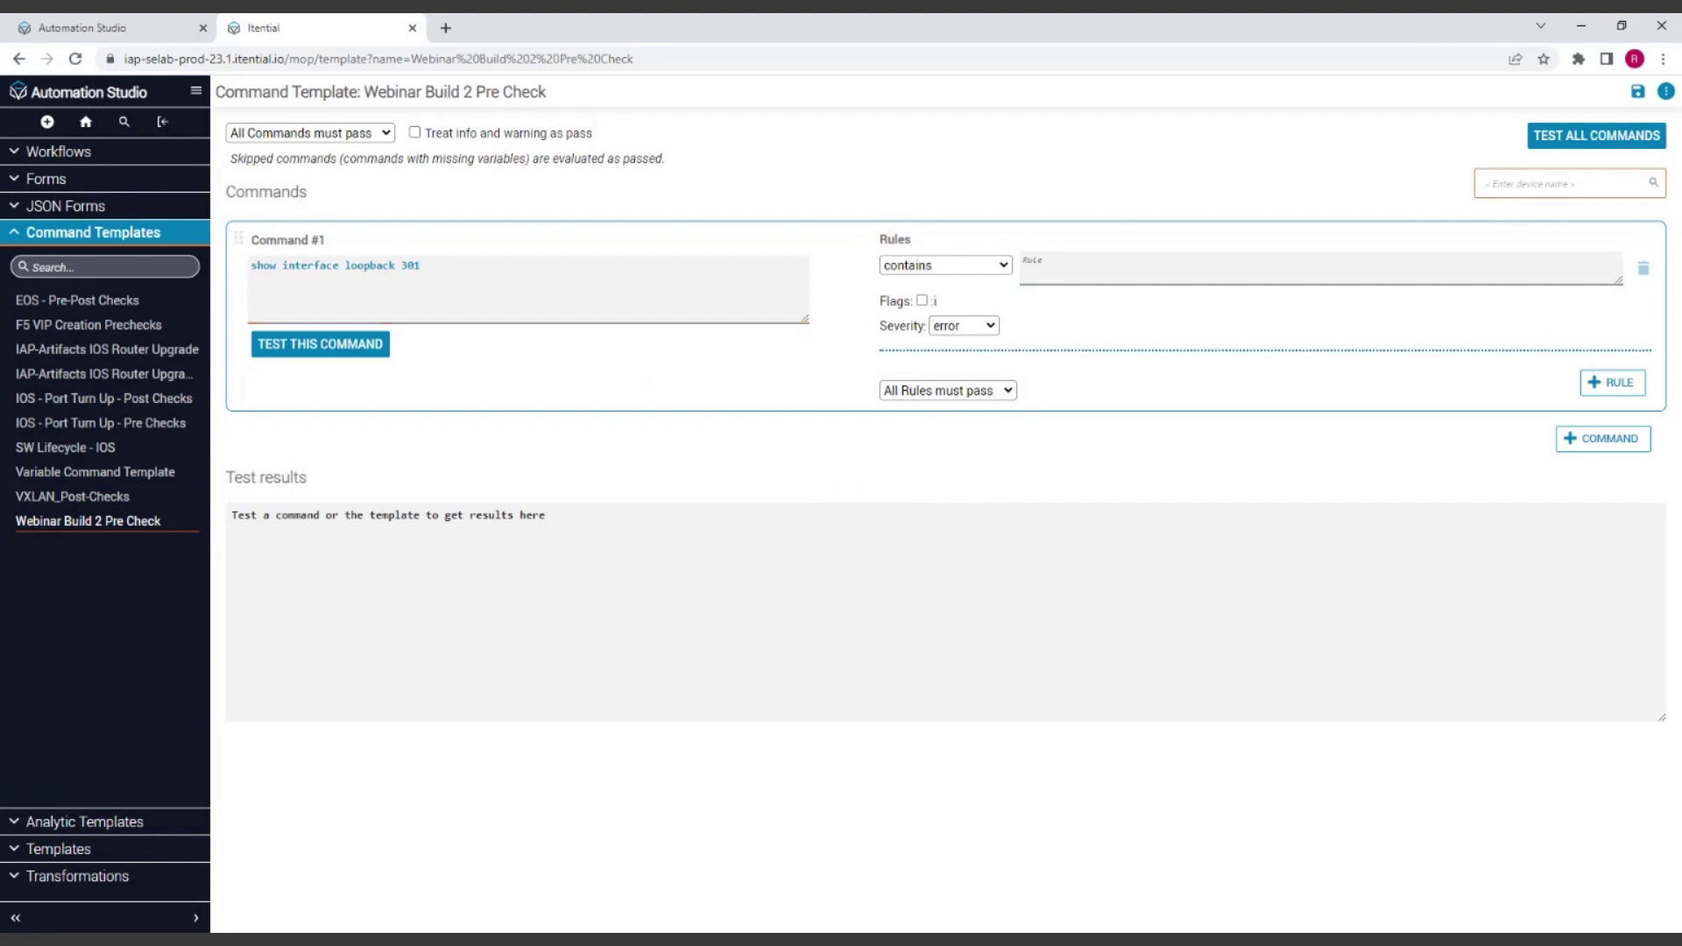
pyautogui.write('ios')
pyautogui.click(1653, 191)
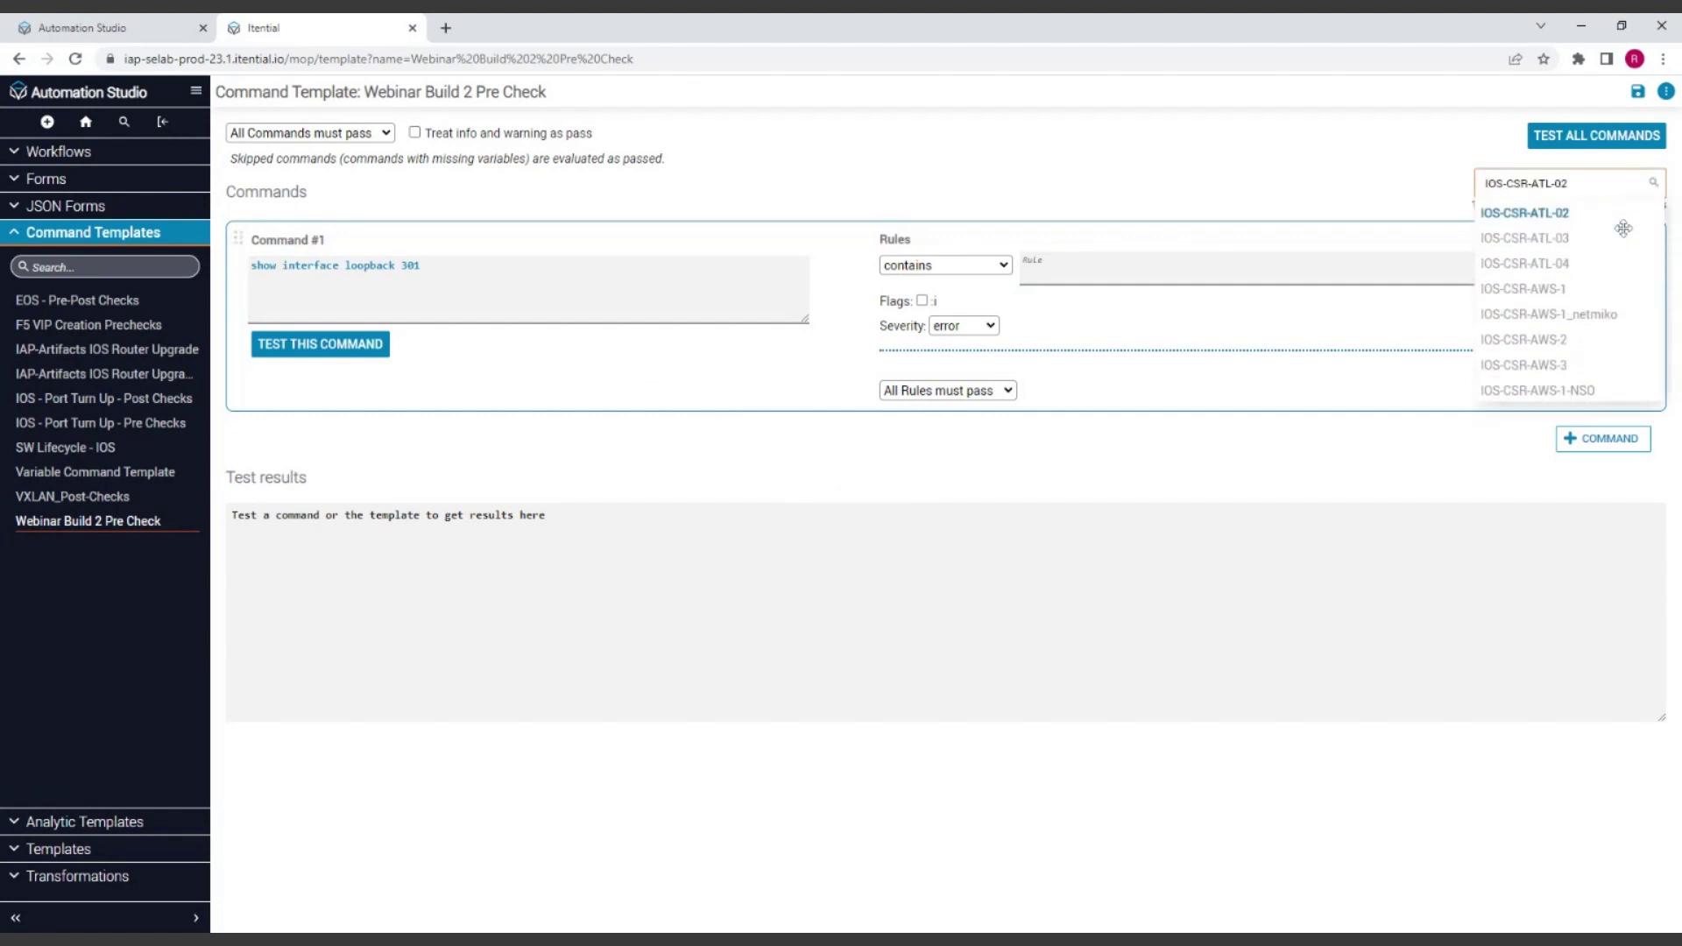
pyautogui.click(1609, 288)
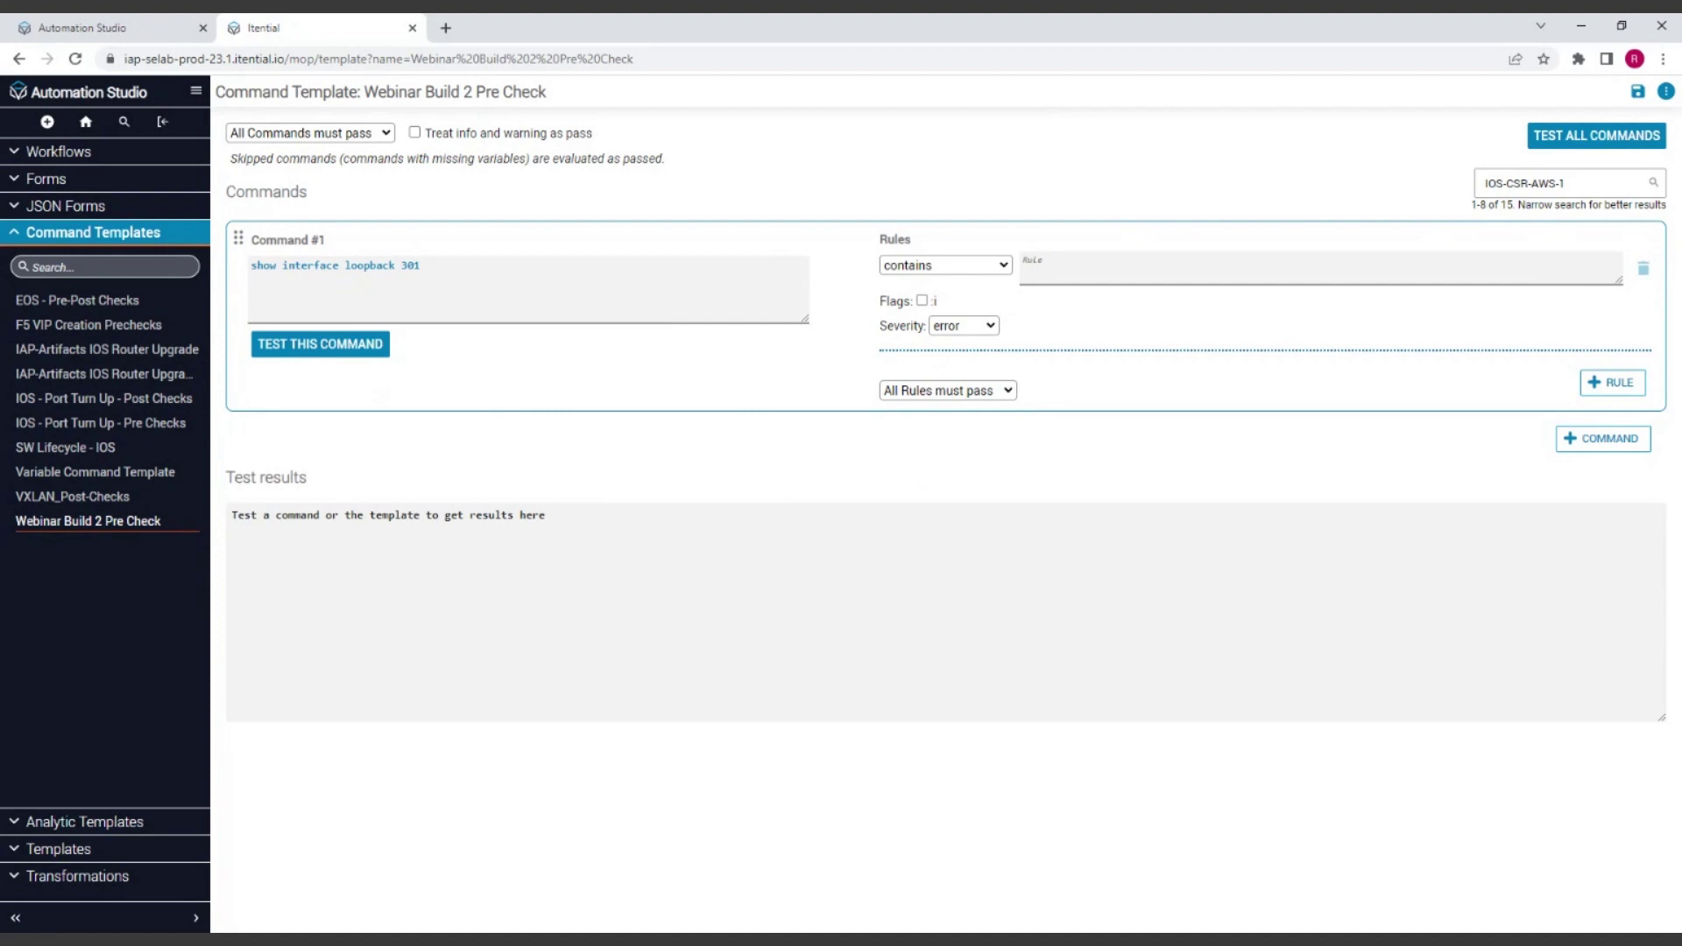
# Test Command #1 against the selected device and examine the interface output in the test results
pyautogui.click(301, 361)
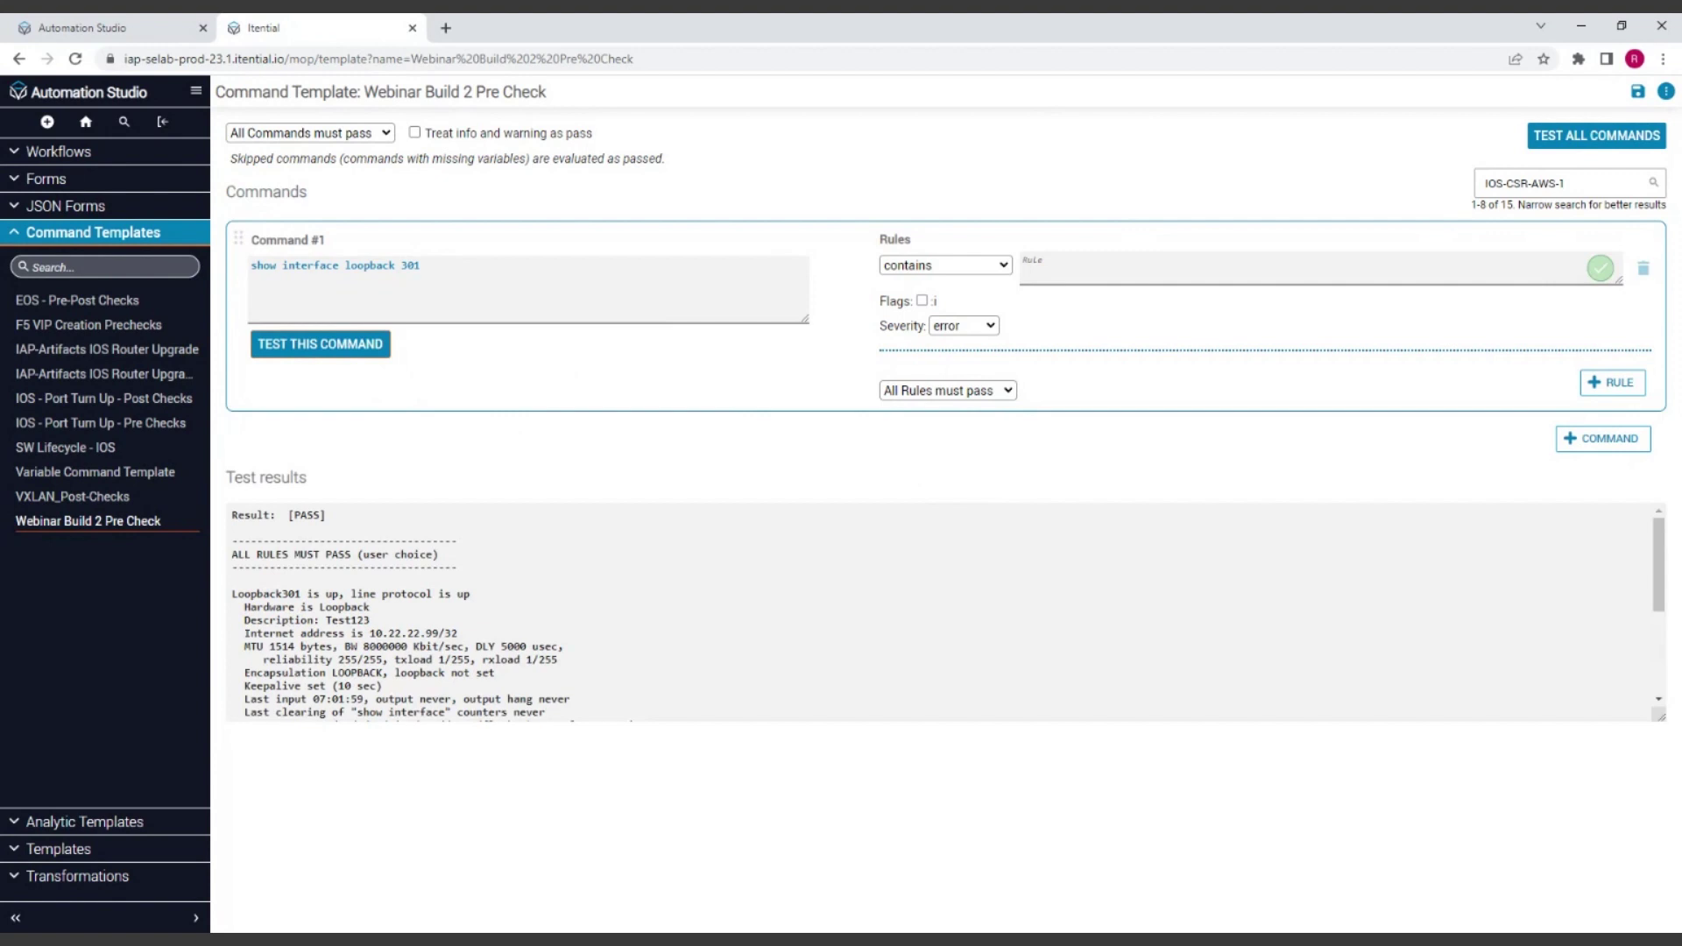
pyautogui.scroll(-1, 942, 613)
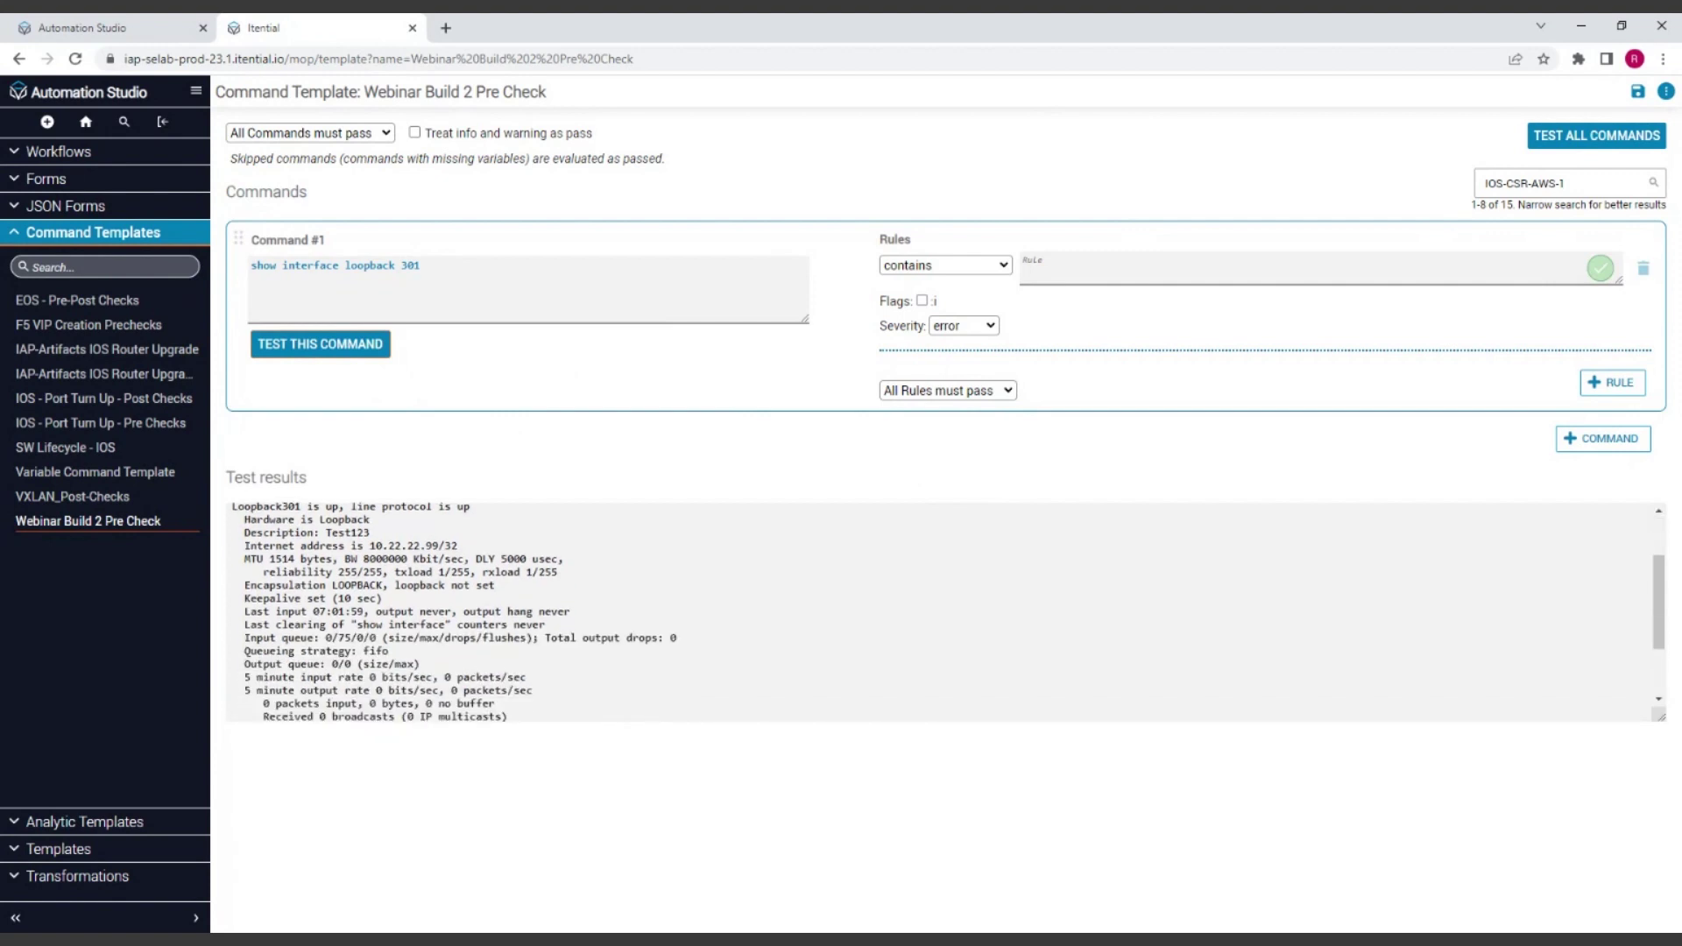
pyautogui.scroll(1, 942, 613)
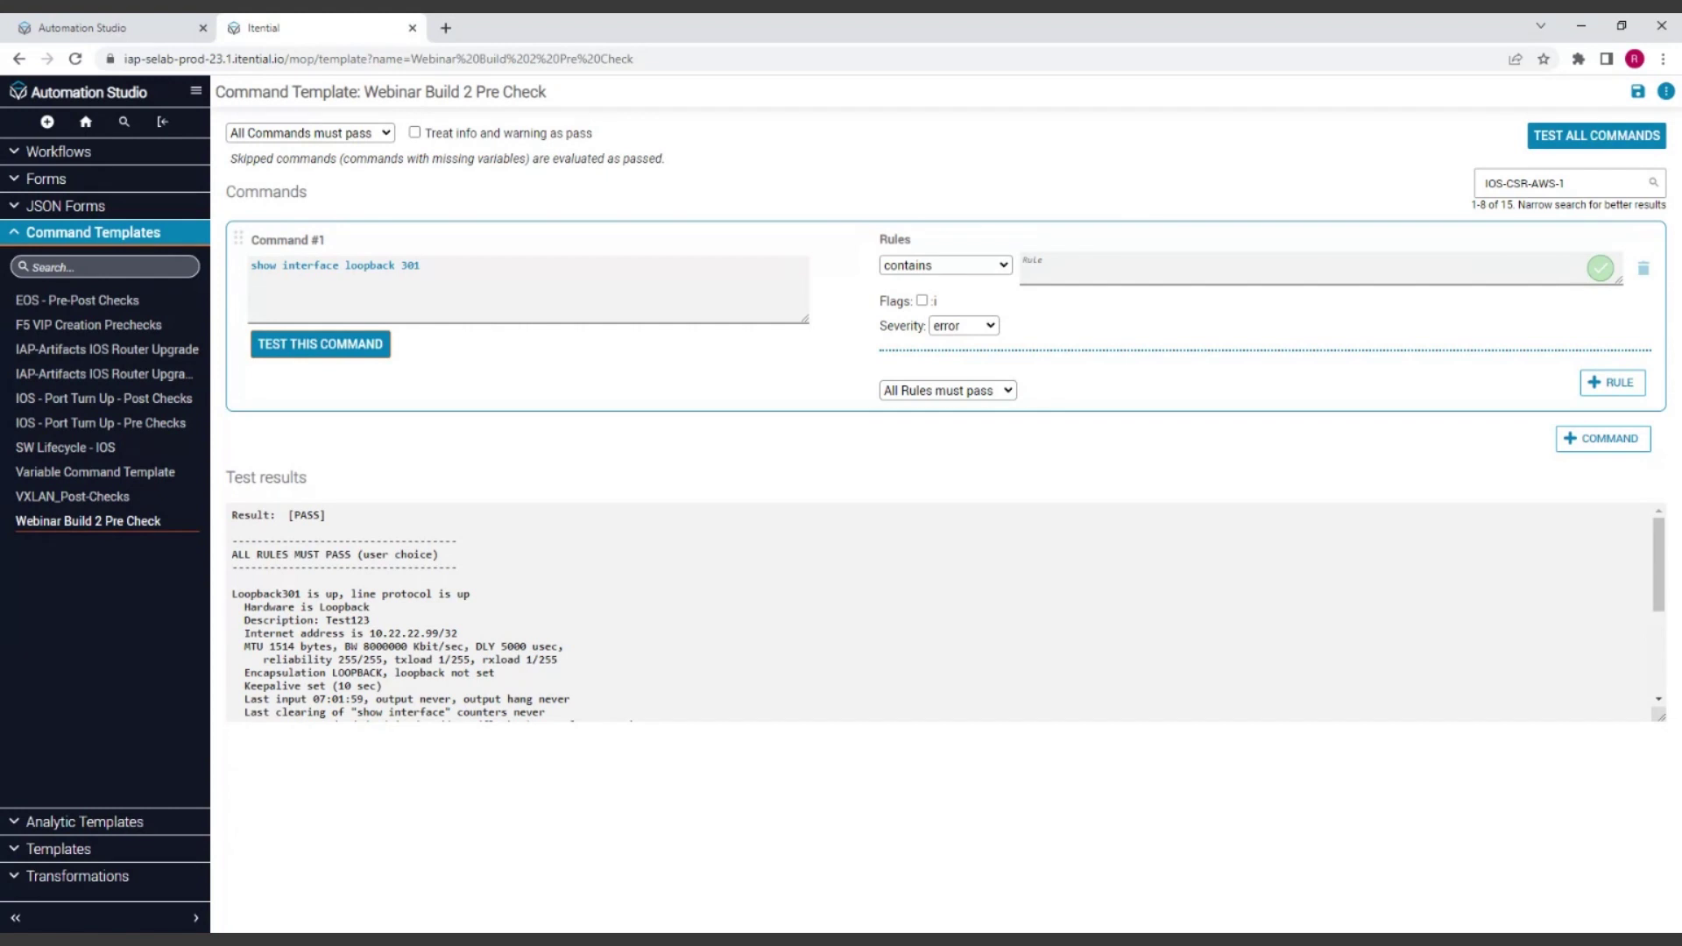
pyautogui.moveTo(232, 594); pyautogui.dragTo(457, 703)
pyautogui.click(456, 703)
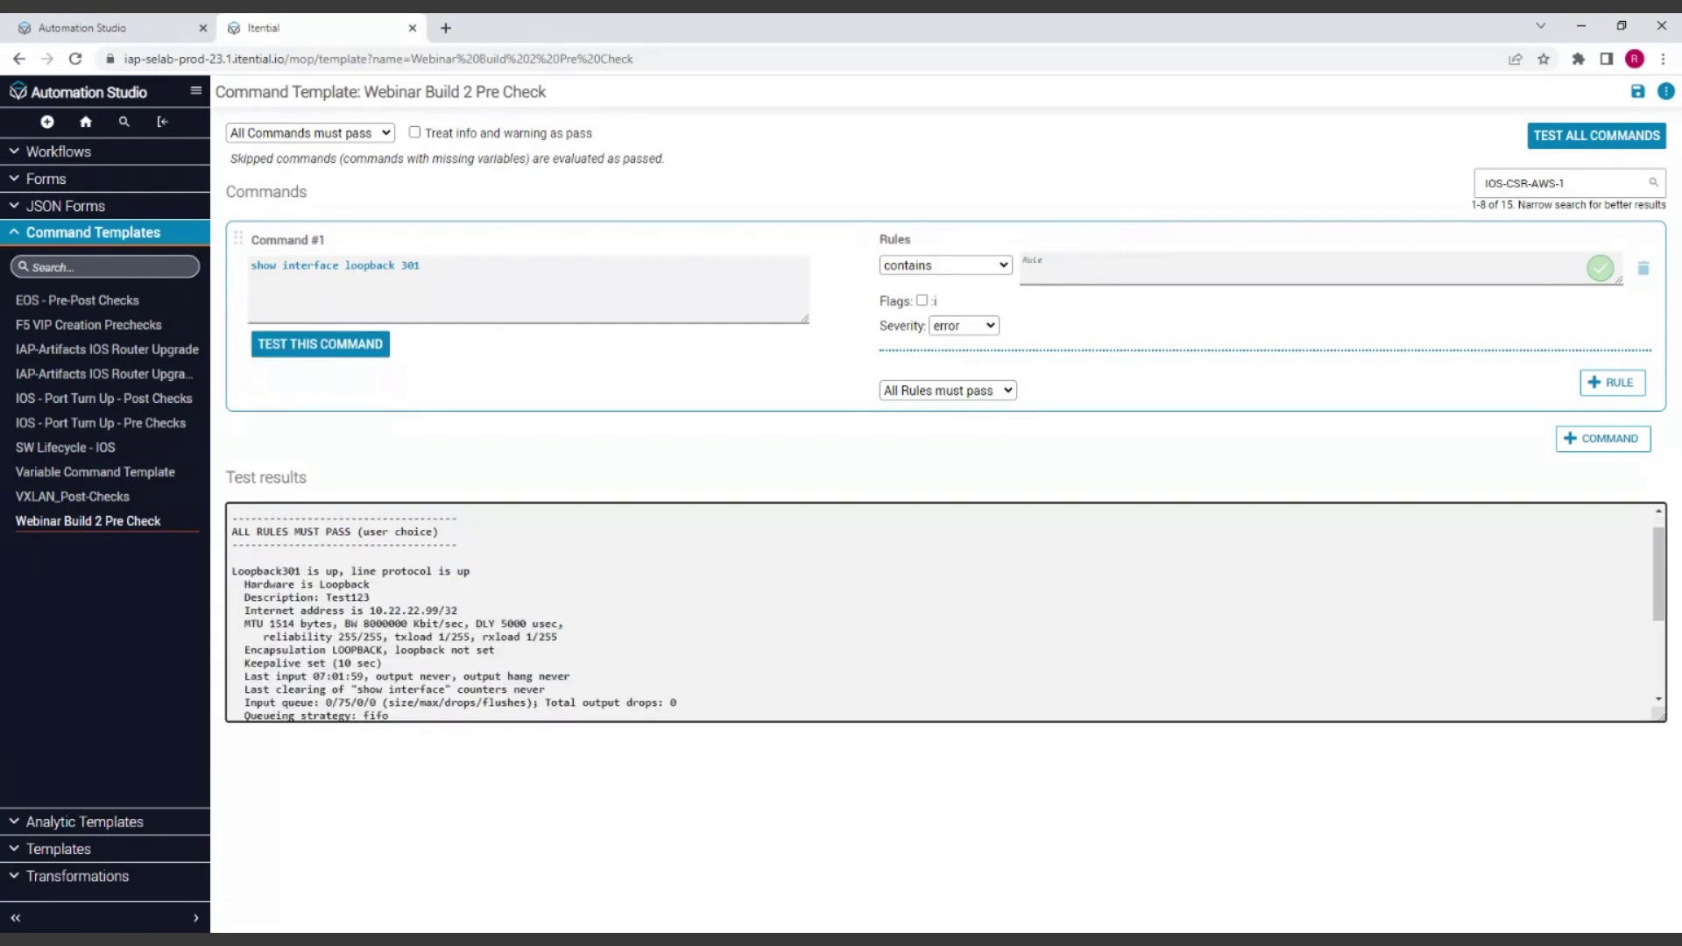
pyautogui.scroll(1, 944, 613)
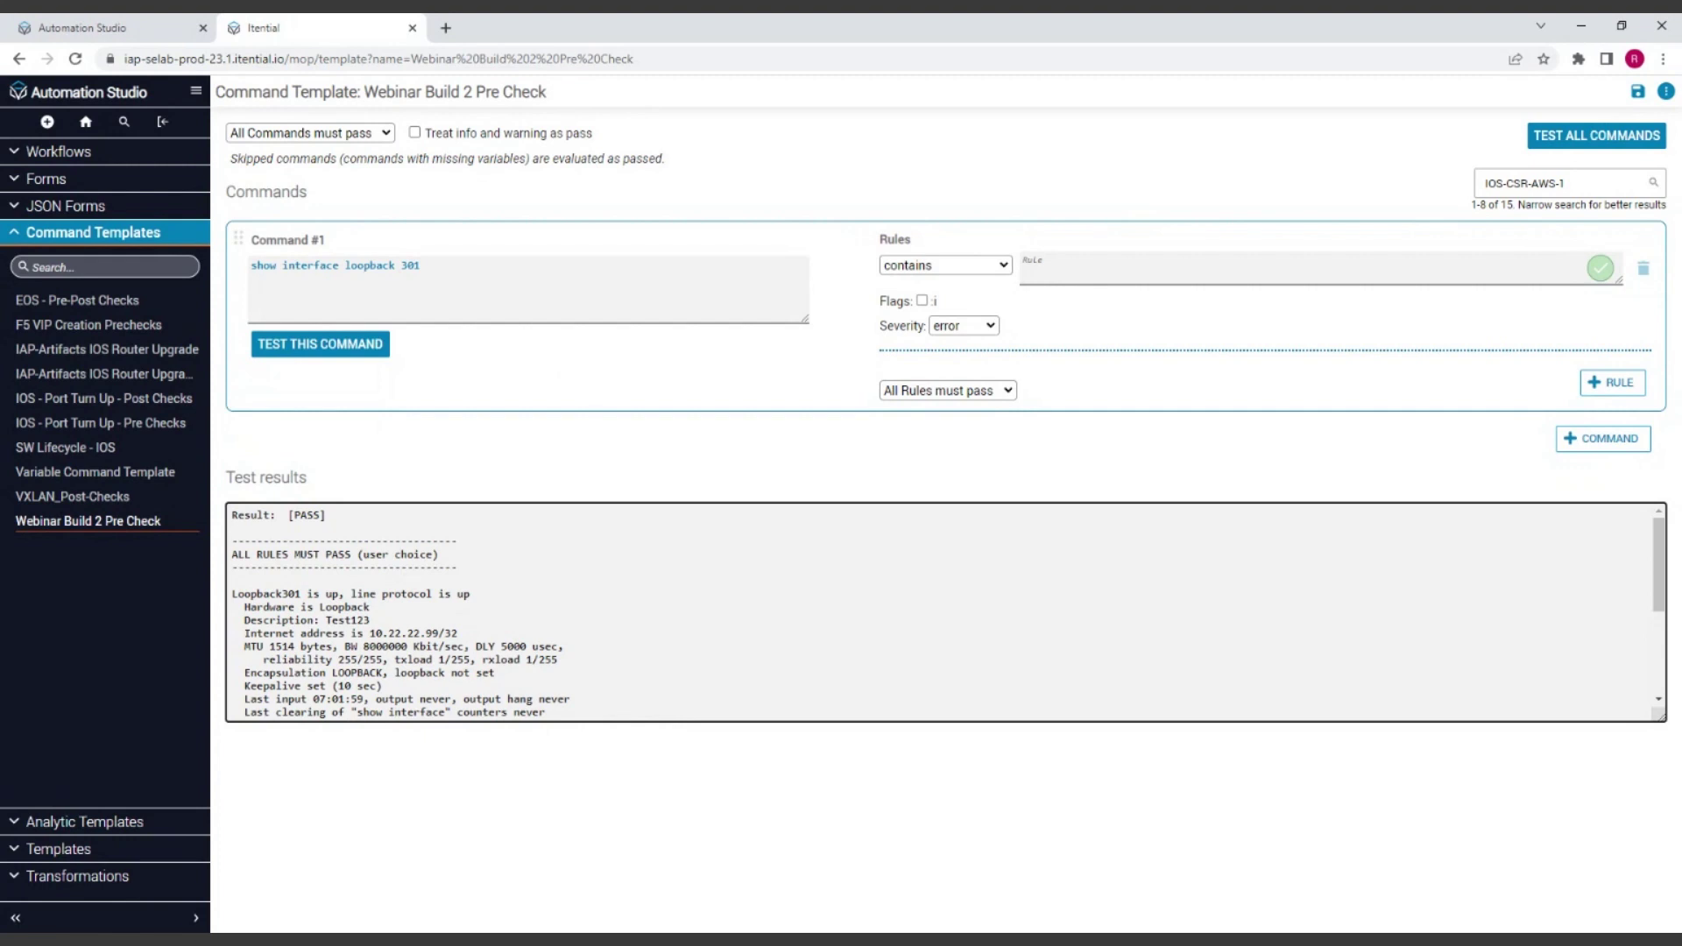
# Set the contains rule of Command #1 to the text "is up, line protocol is up" taken from the test results
pyautogui.moveTo(232, 594); pyautogui.dragTo(476, 594)
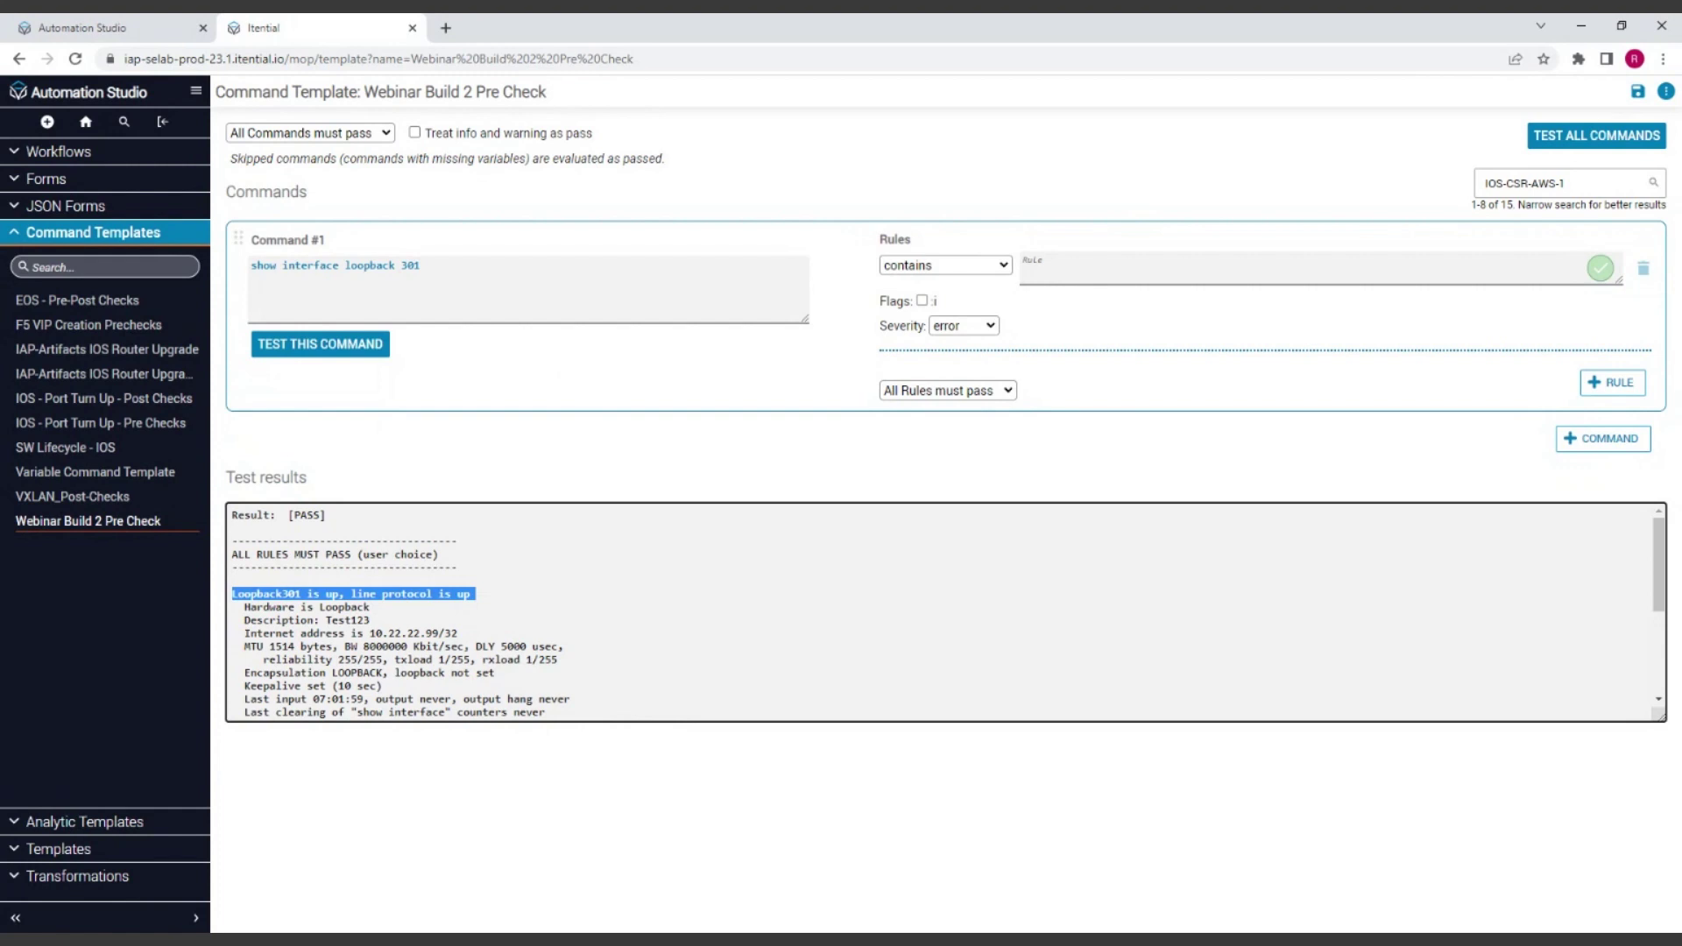
pyautogui.moveTo(306, 594); pyautogui.dragTo(465, 594)
pyautogui.click(1034, 269)
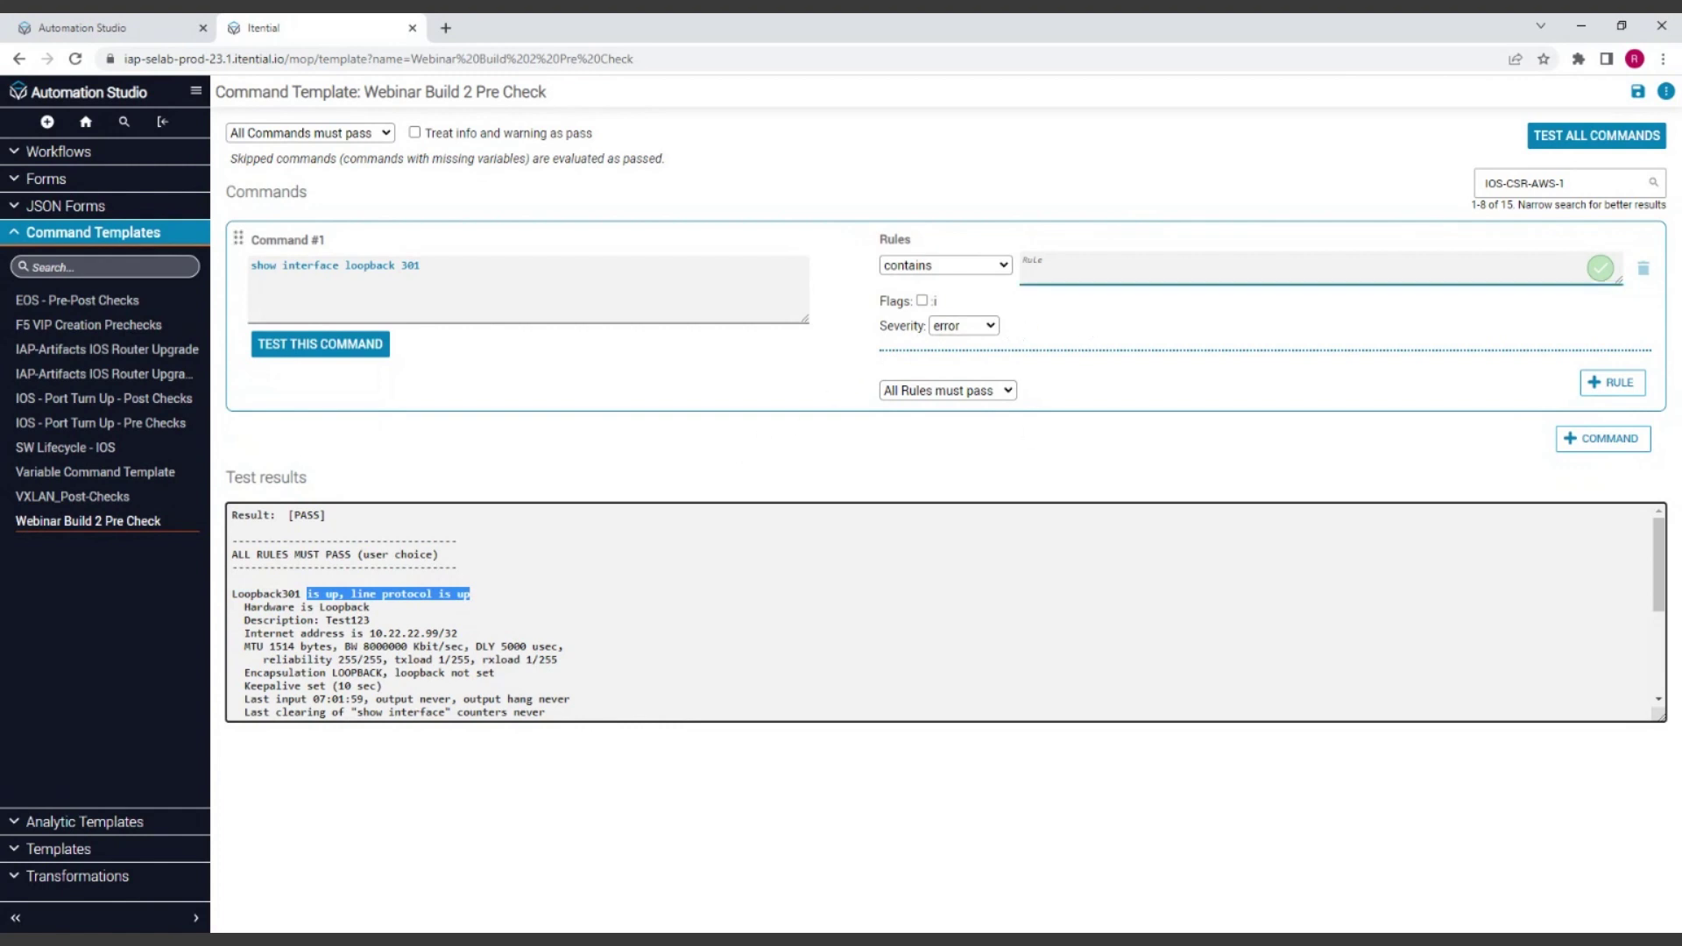
pyautogui.click(1085, 283)
pyautogui.write('is up, line protocol is up')
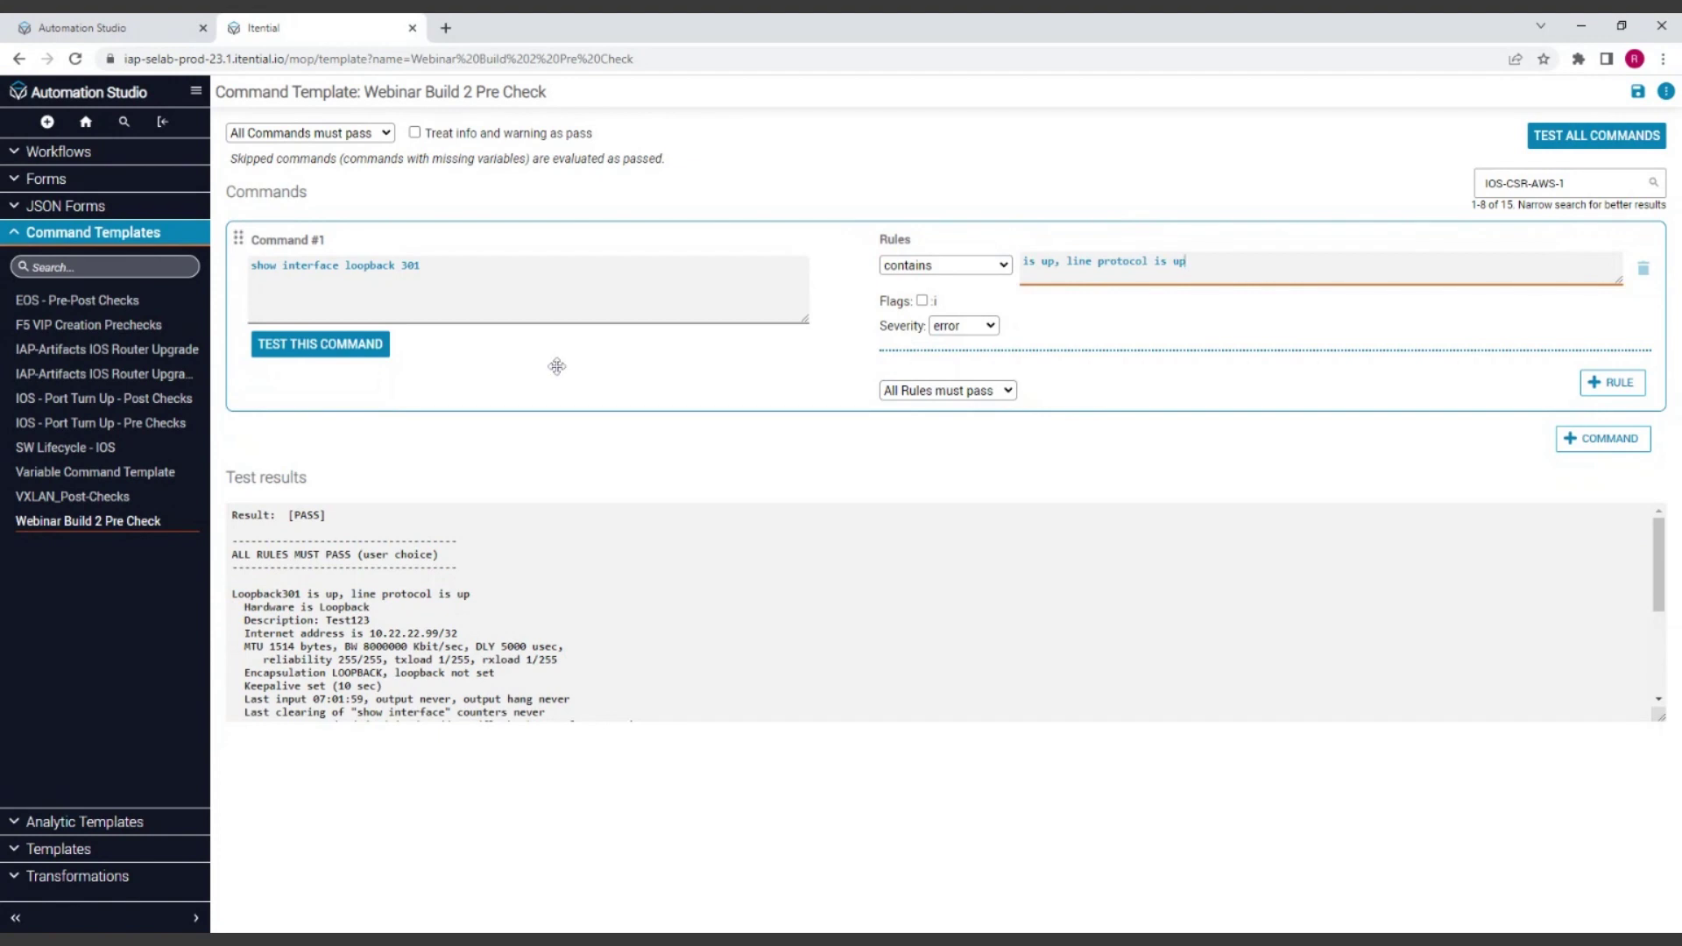
# Test Command #1 with its contains rule, and test it again with the rule operator set to !contains
pyautogui.click(920, 268)
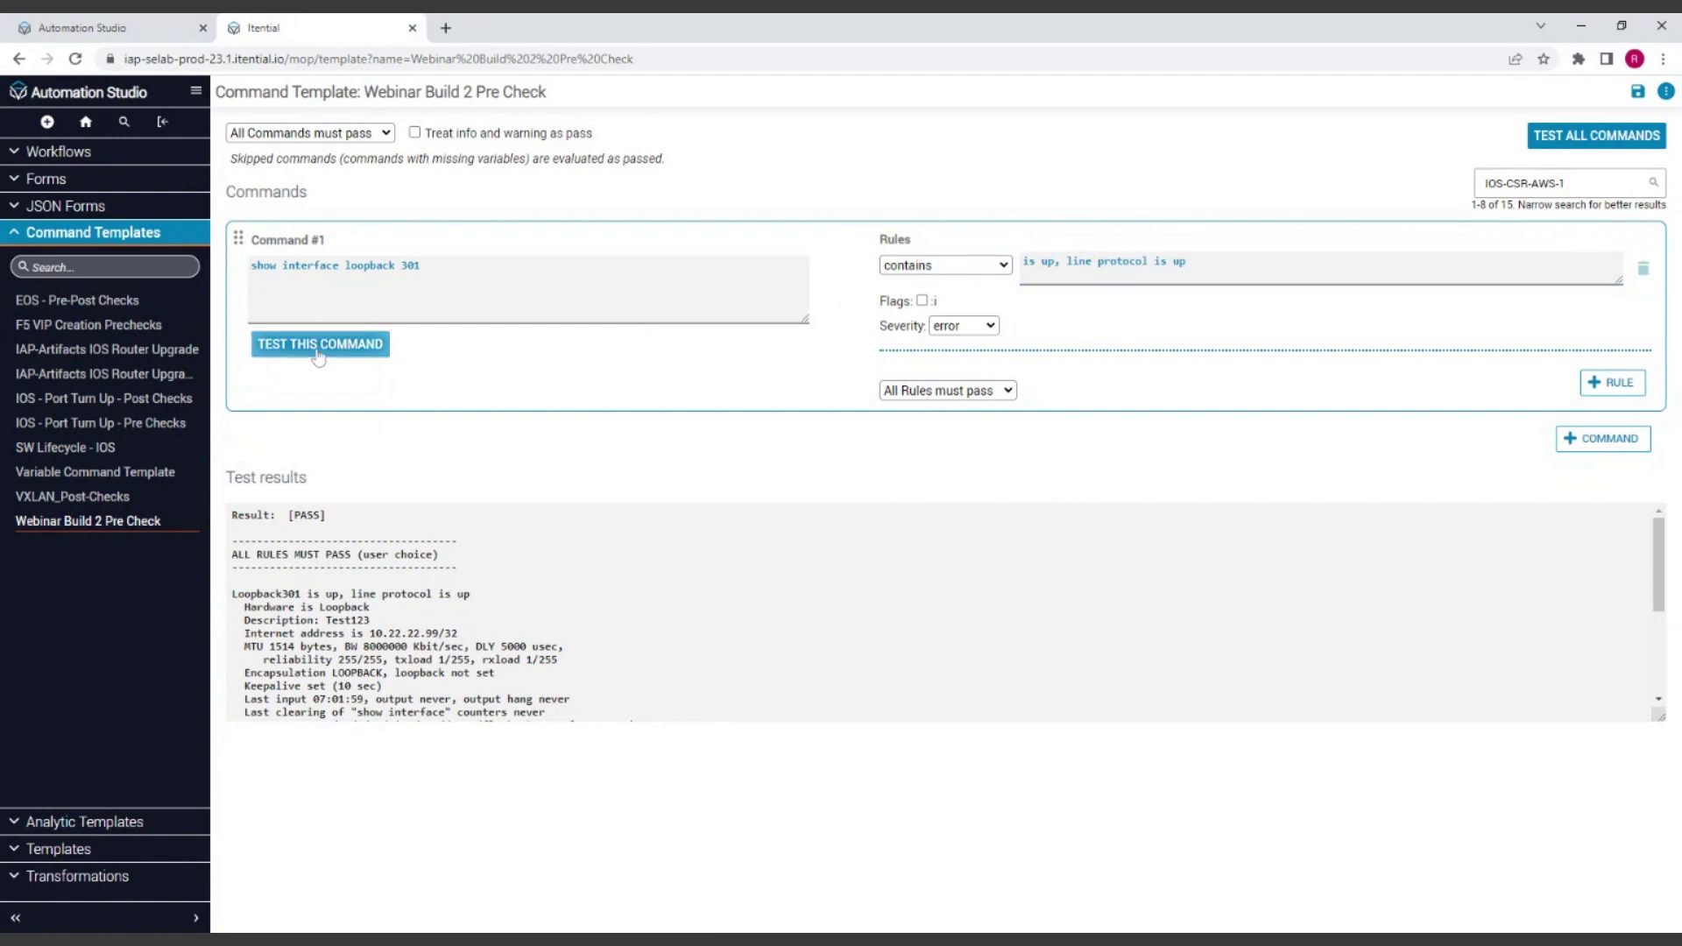
pyautogui.click(372, 352)
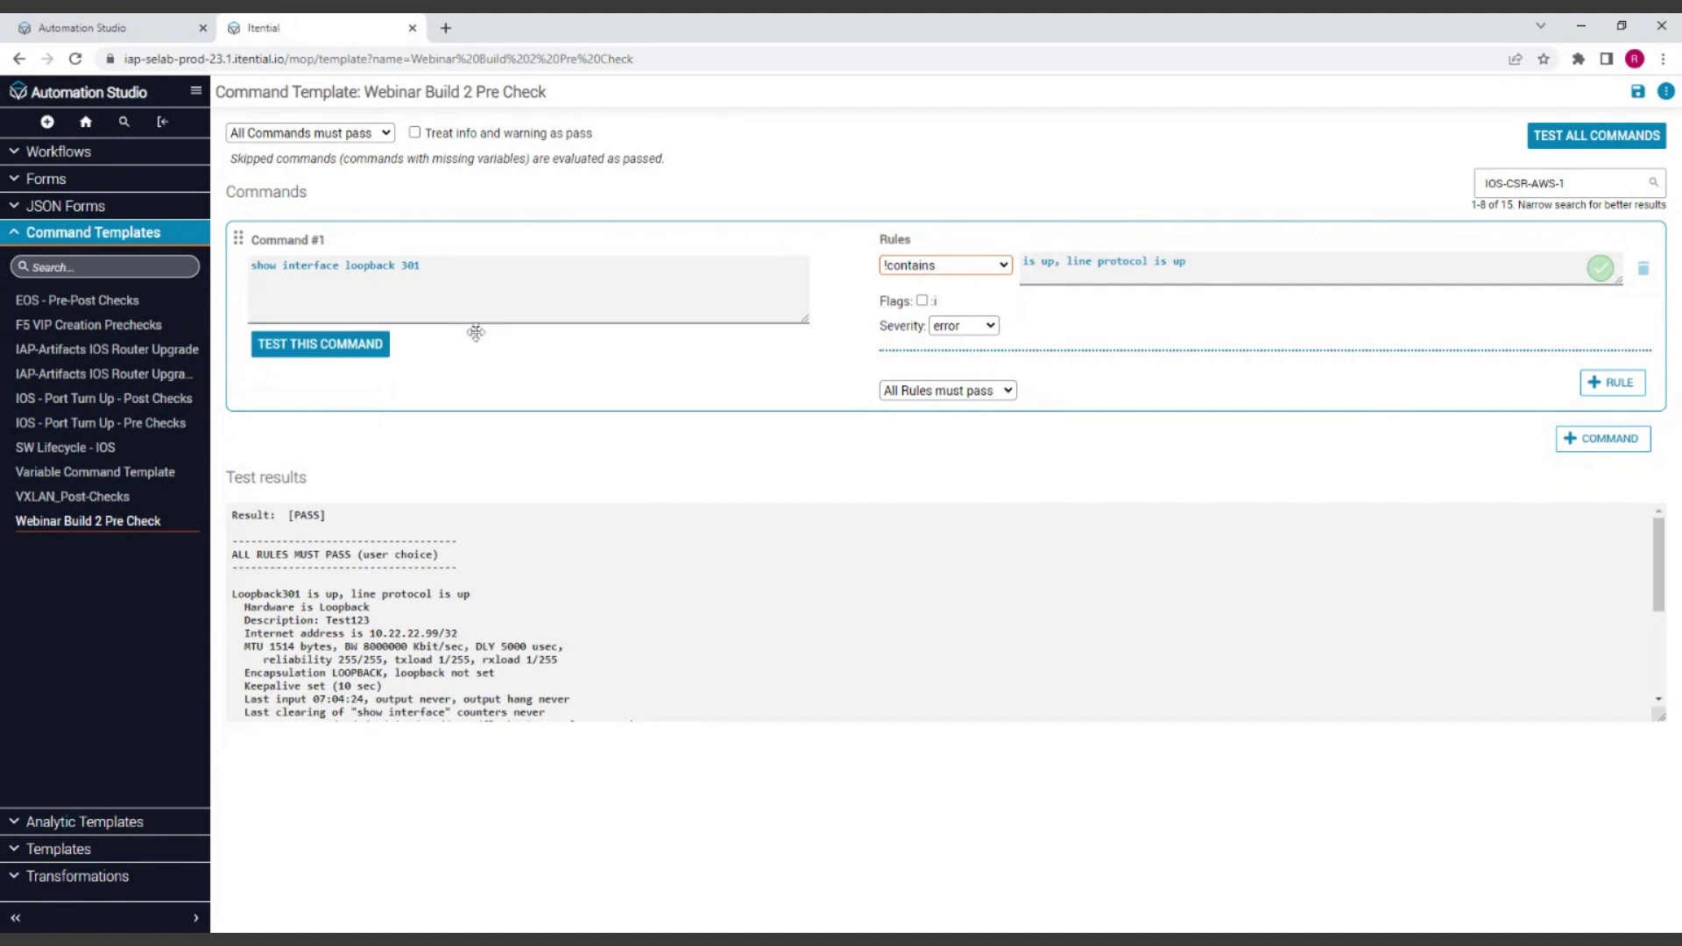
pyautogui.click(376, 346)
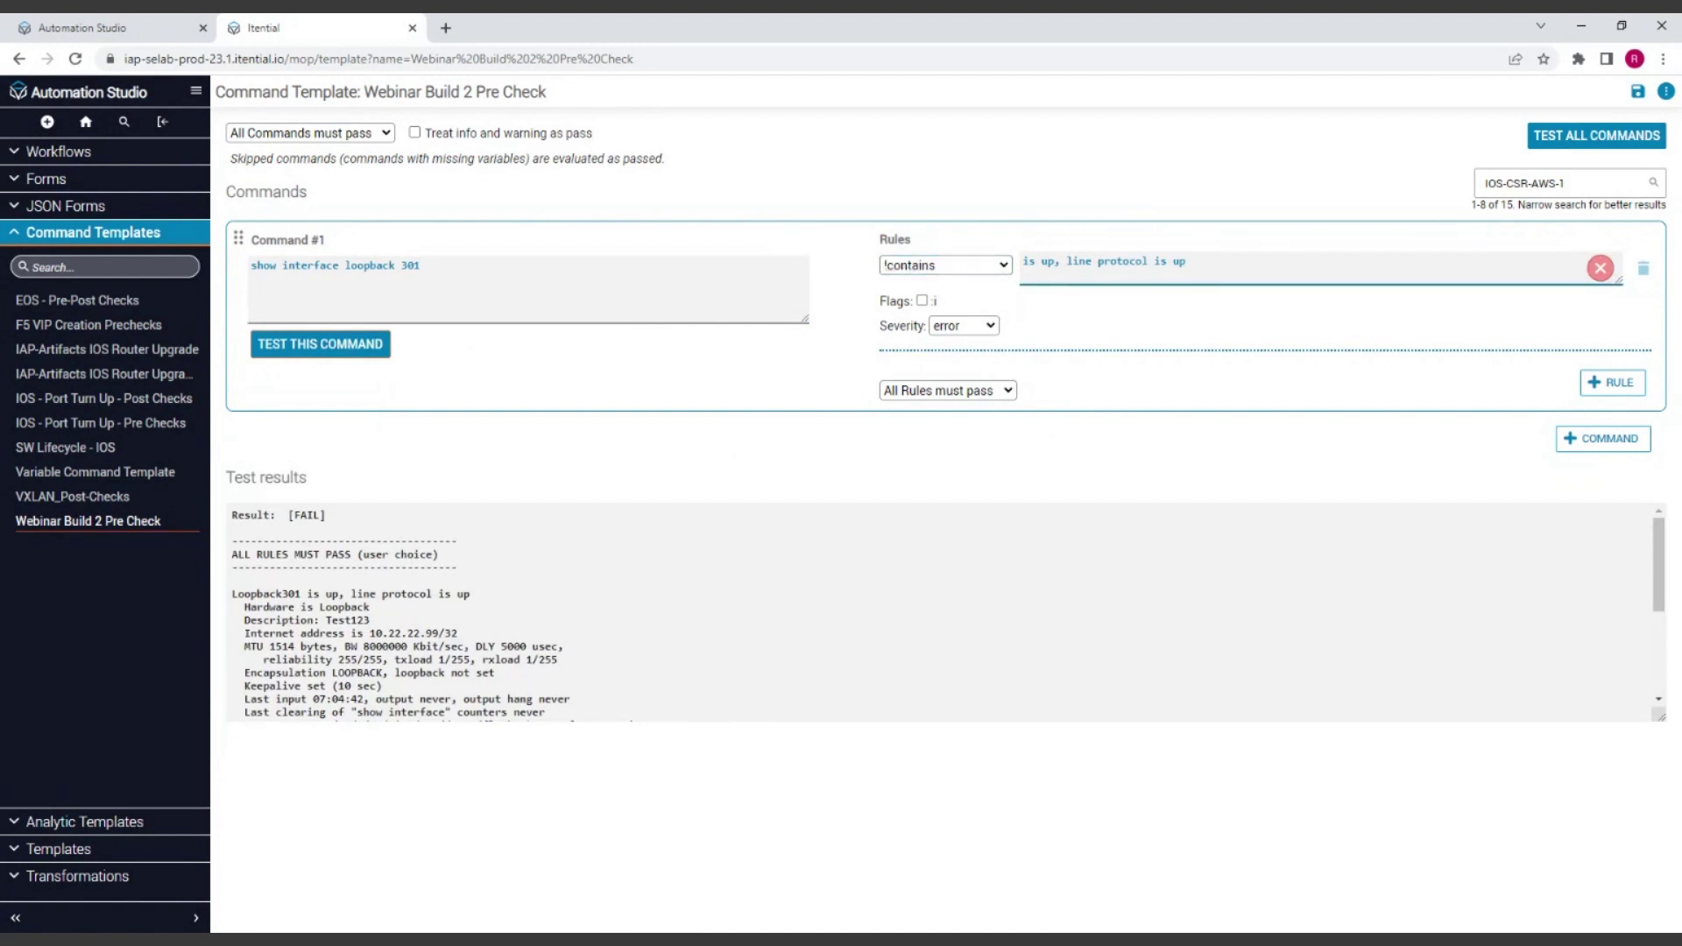
pyautogui.click(1030, 357)
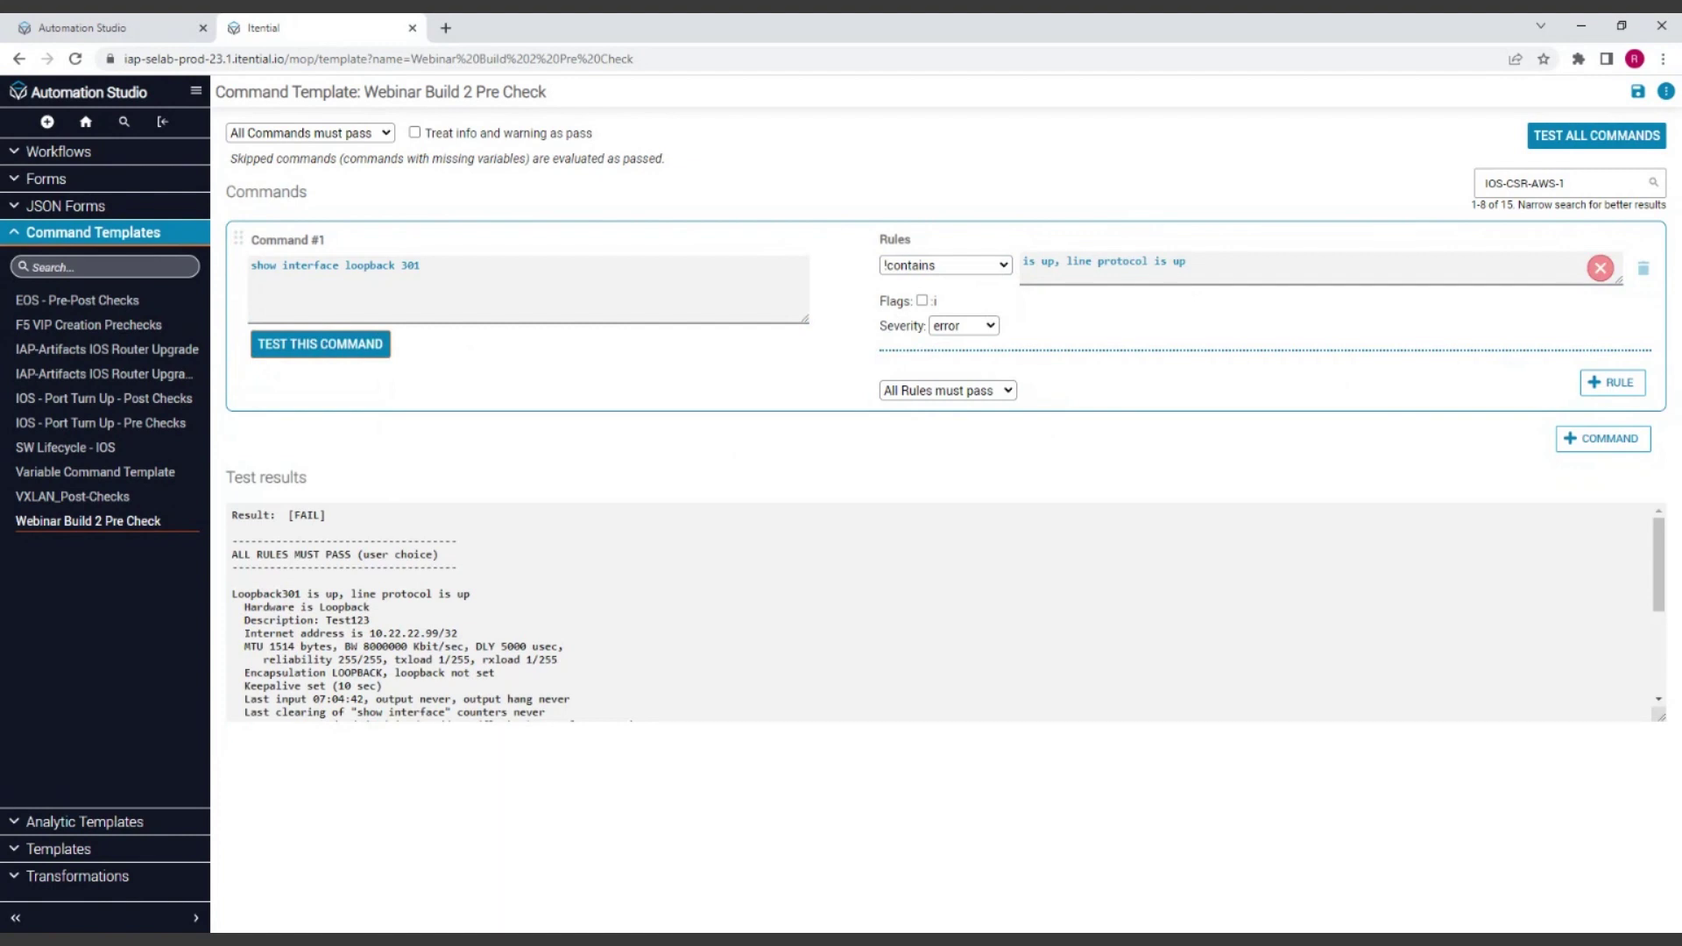
pyautogui.click(382, 306)
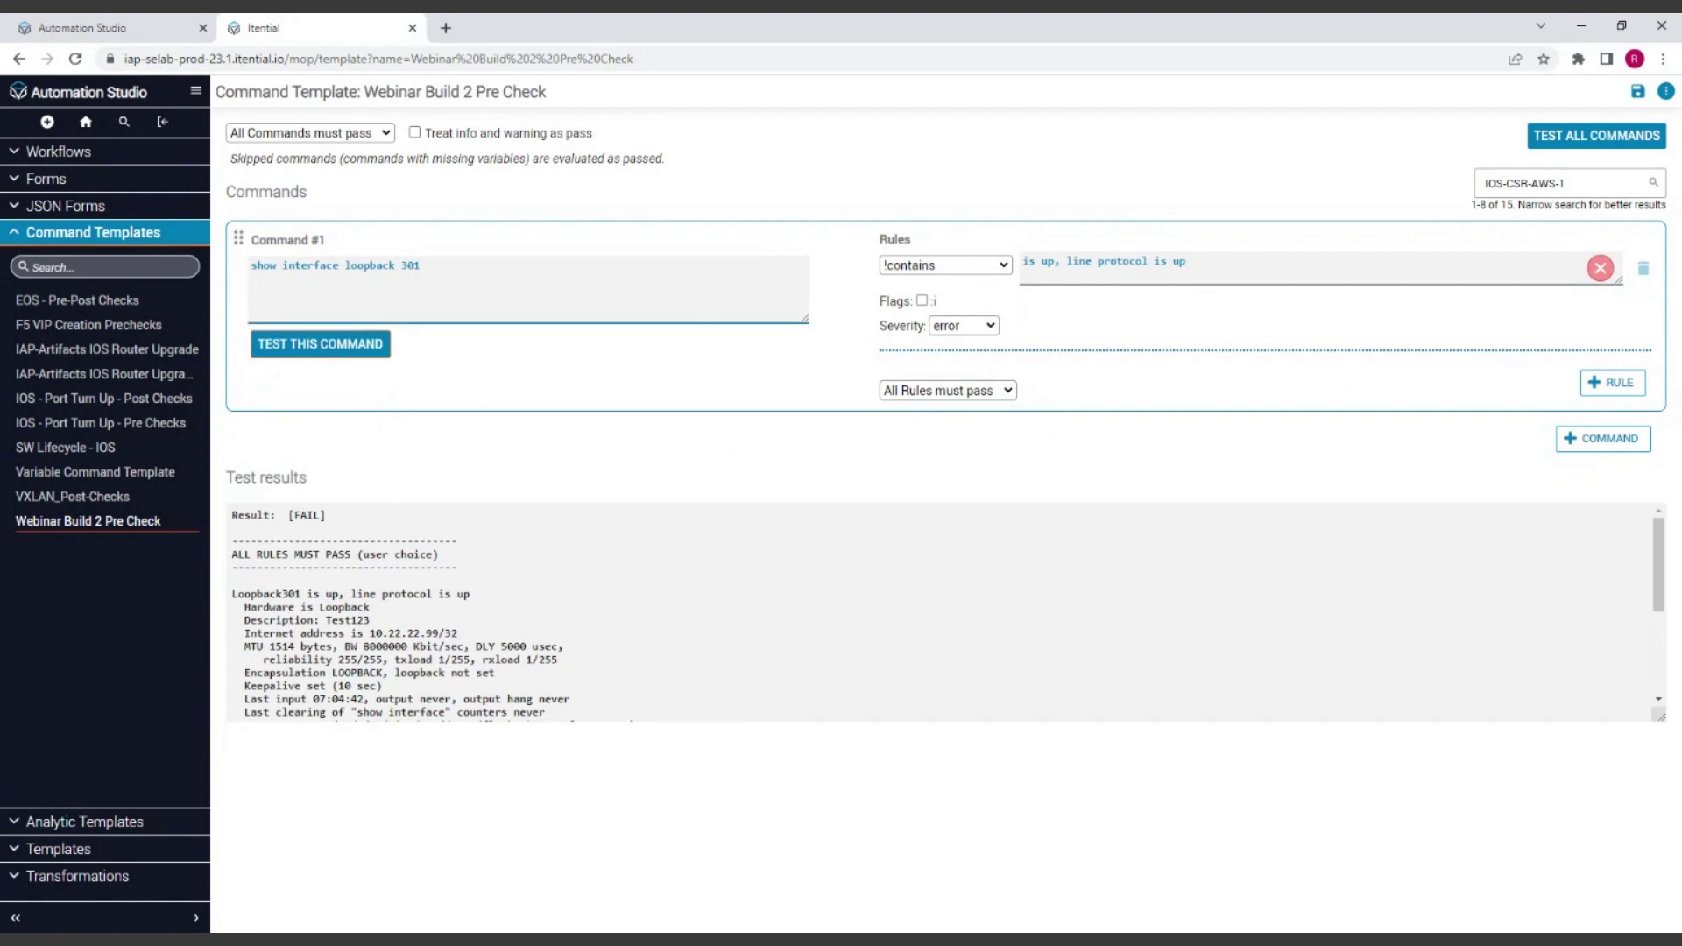
# Add two extra blank rules to Command #1 and delete both of them
pyautogui.click(1626, 390)
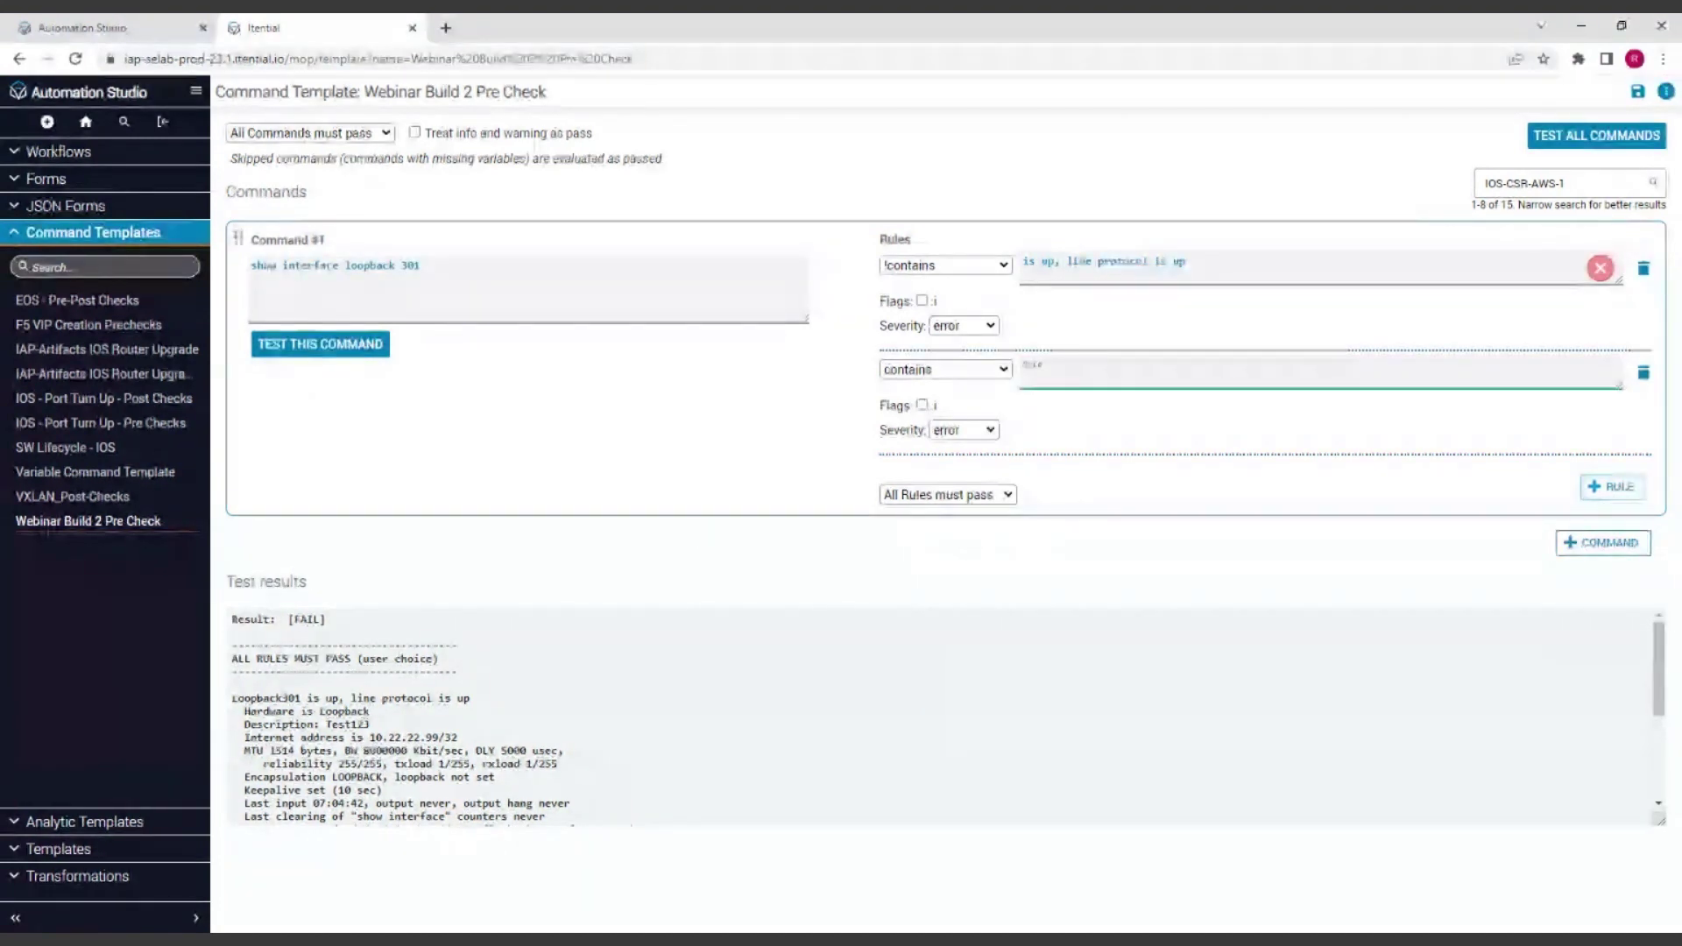
pyautogui.click(1314, 374)
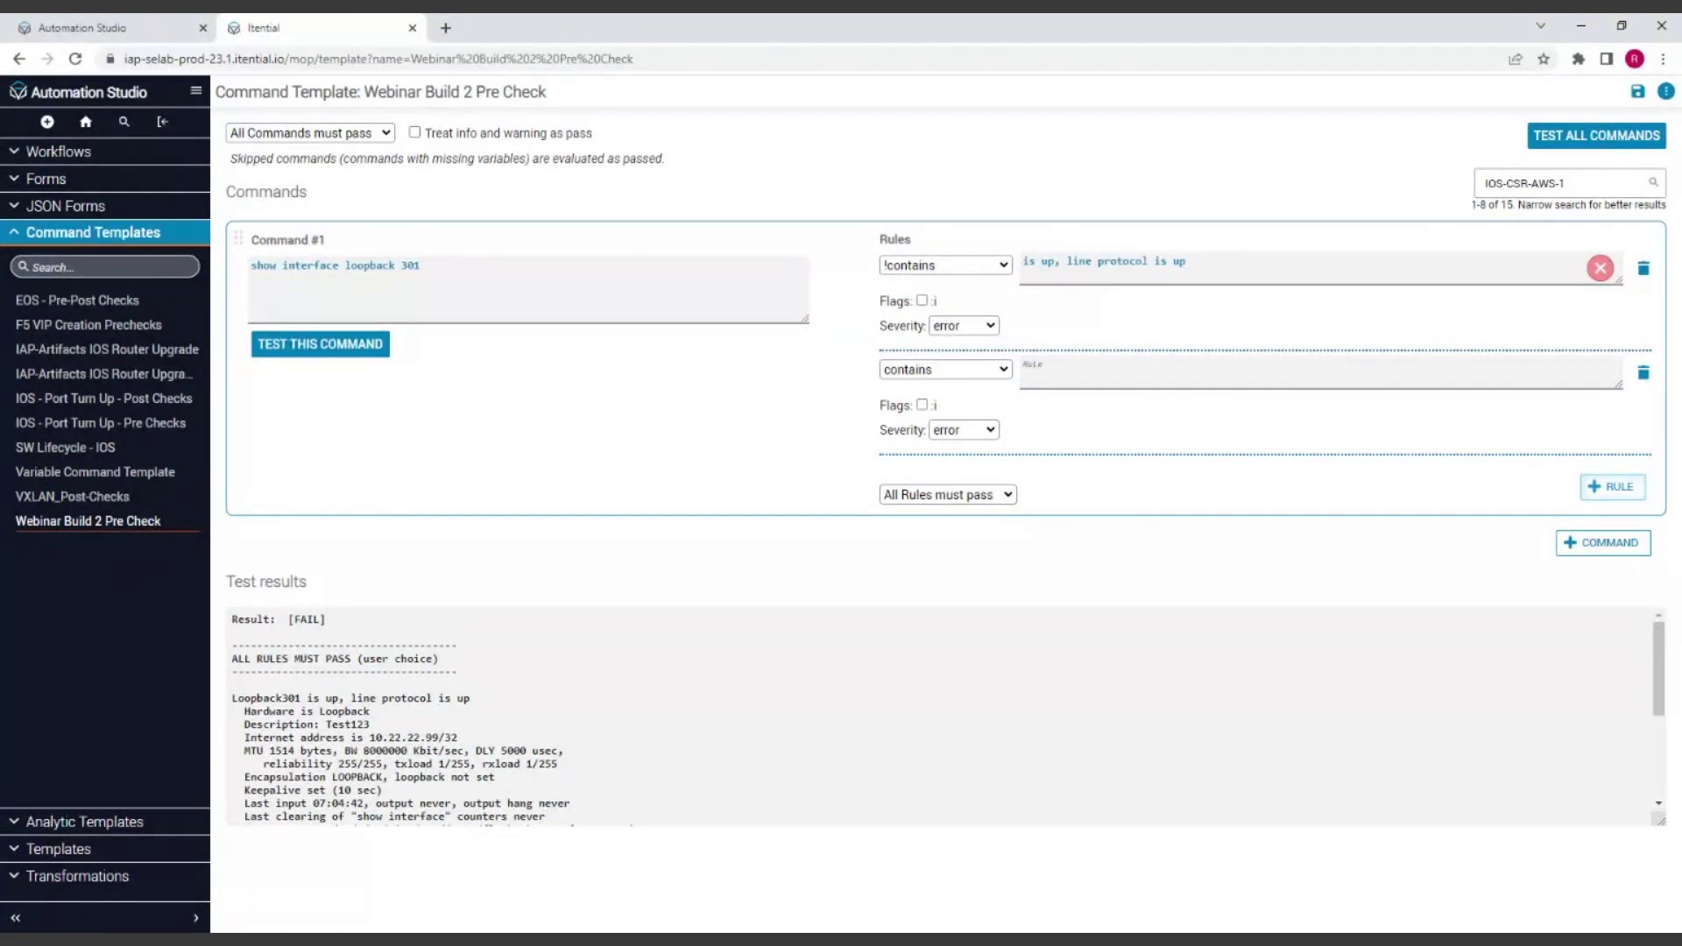
pyautogui.click(1611, 487)
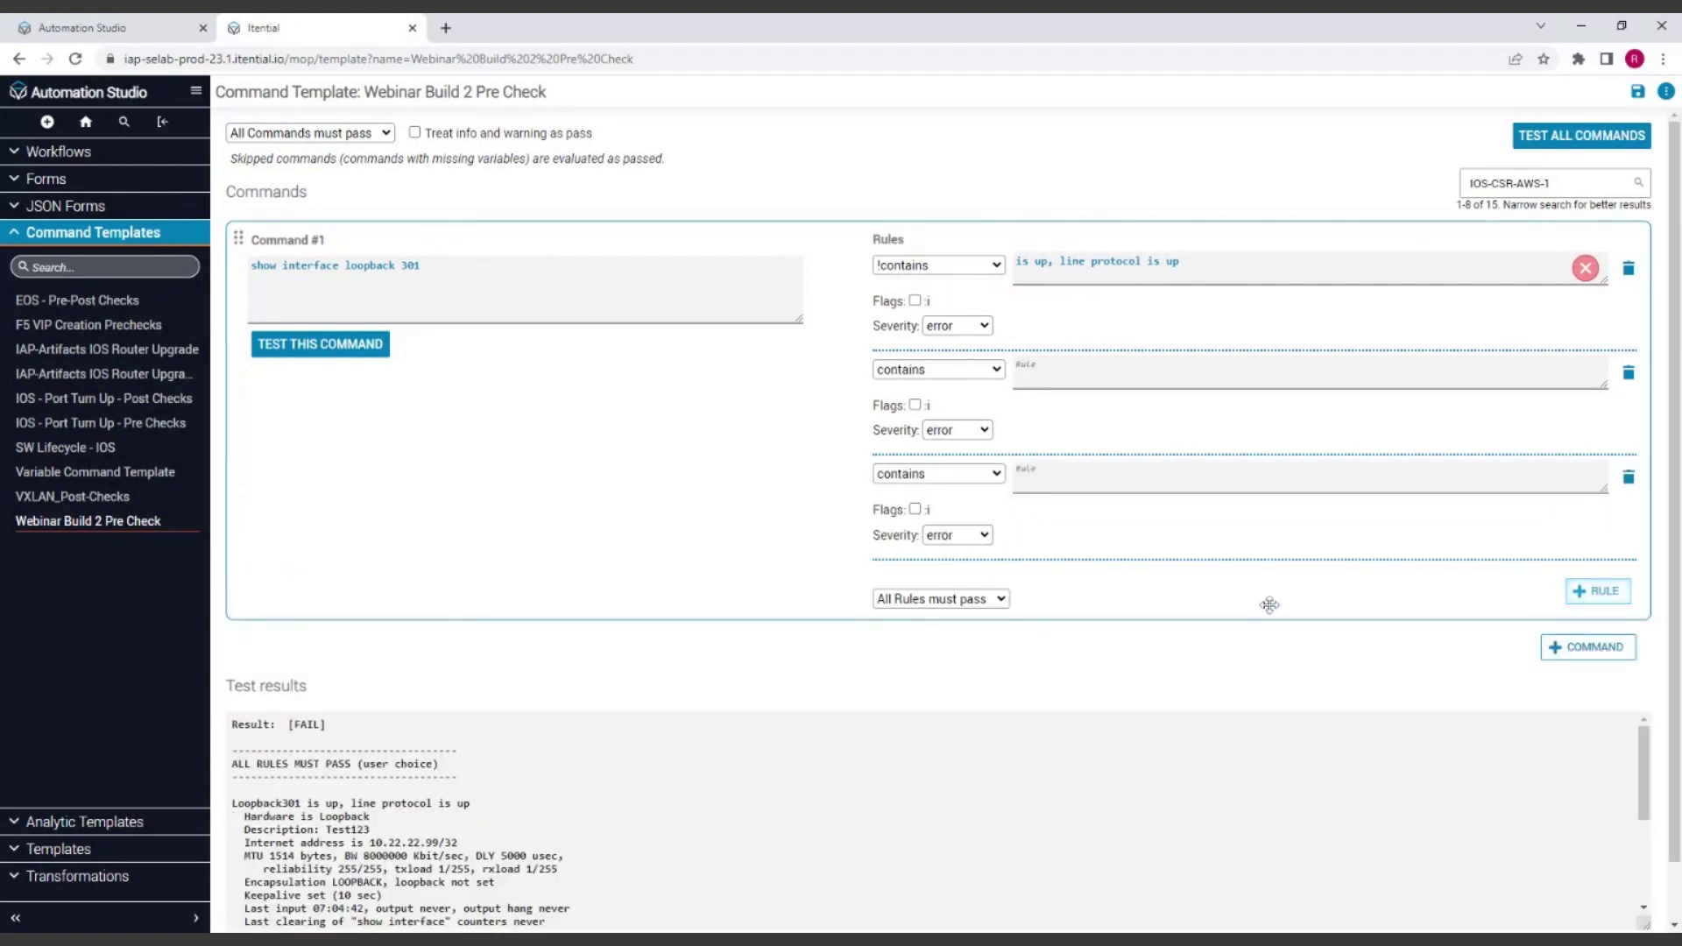
pyautogui.scroll(-1, 1261, 666)
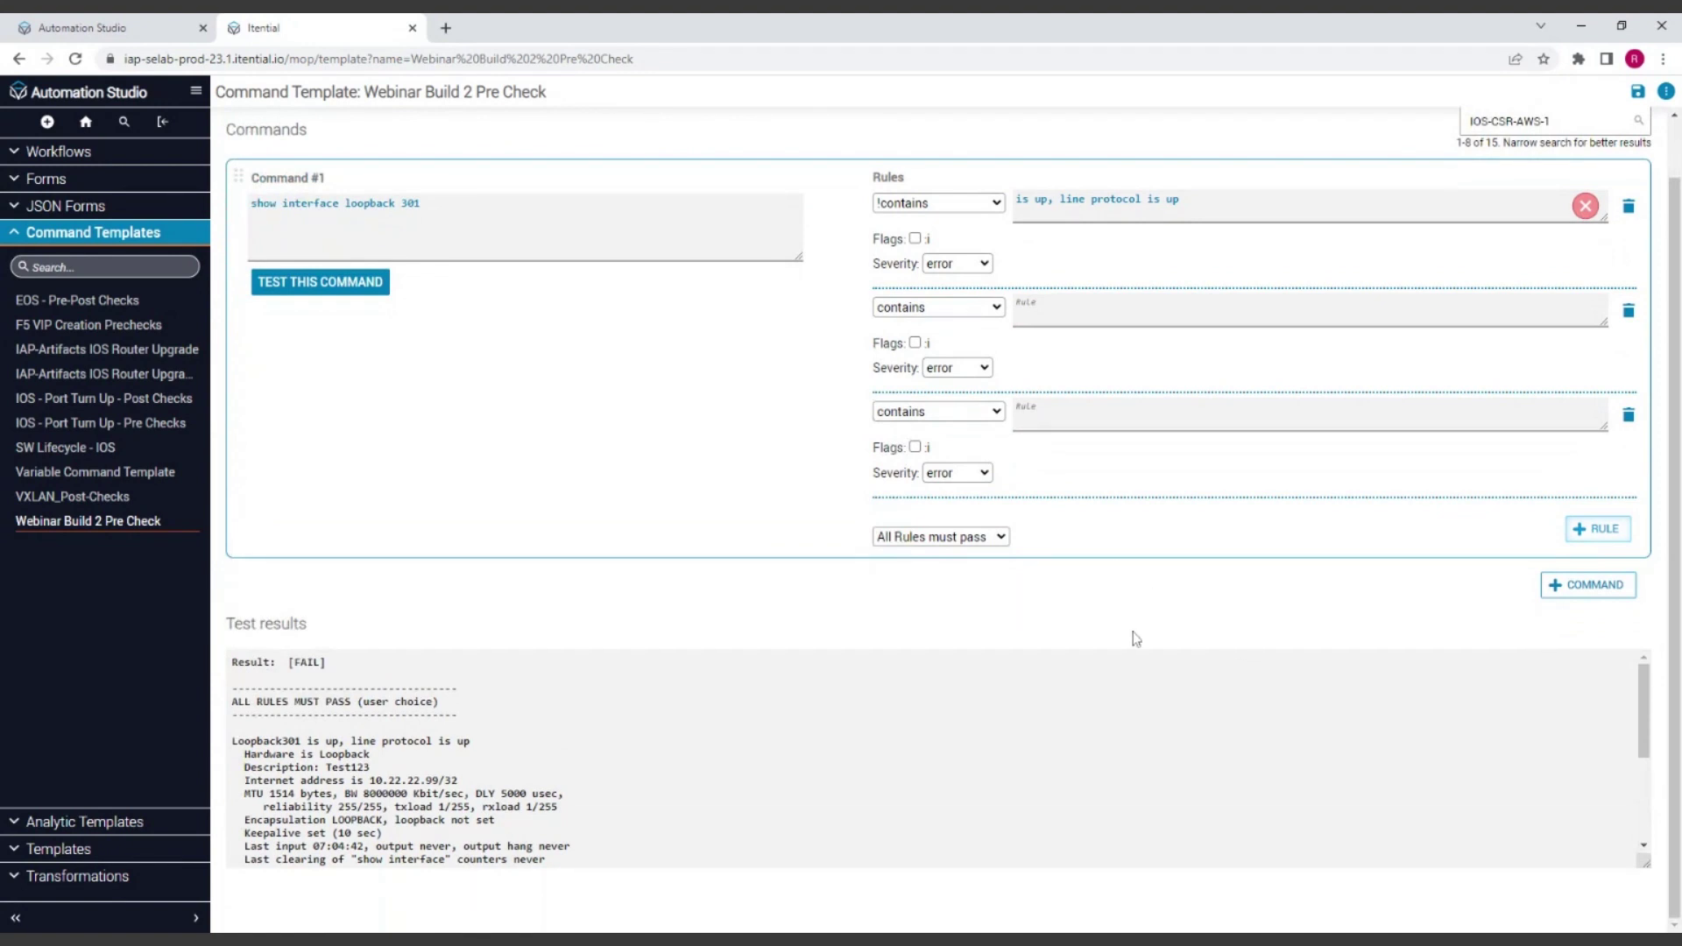
pyautogui.click(1631, 417)
pyautogui.click(1644, 373)
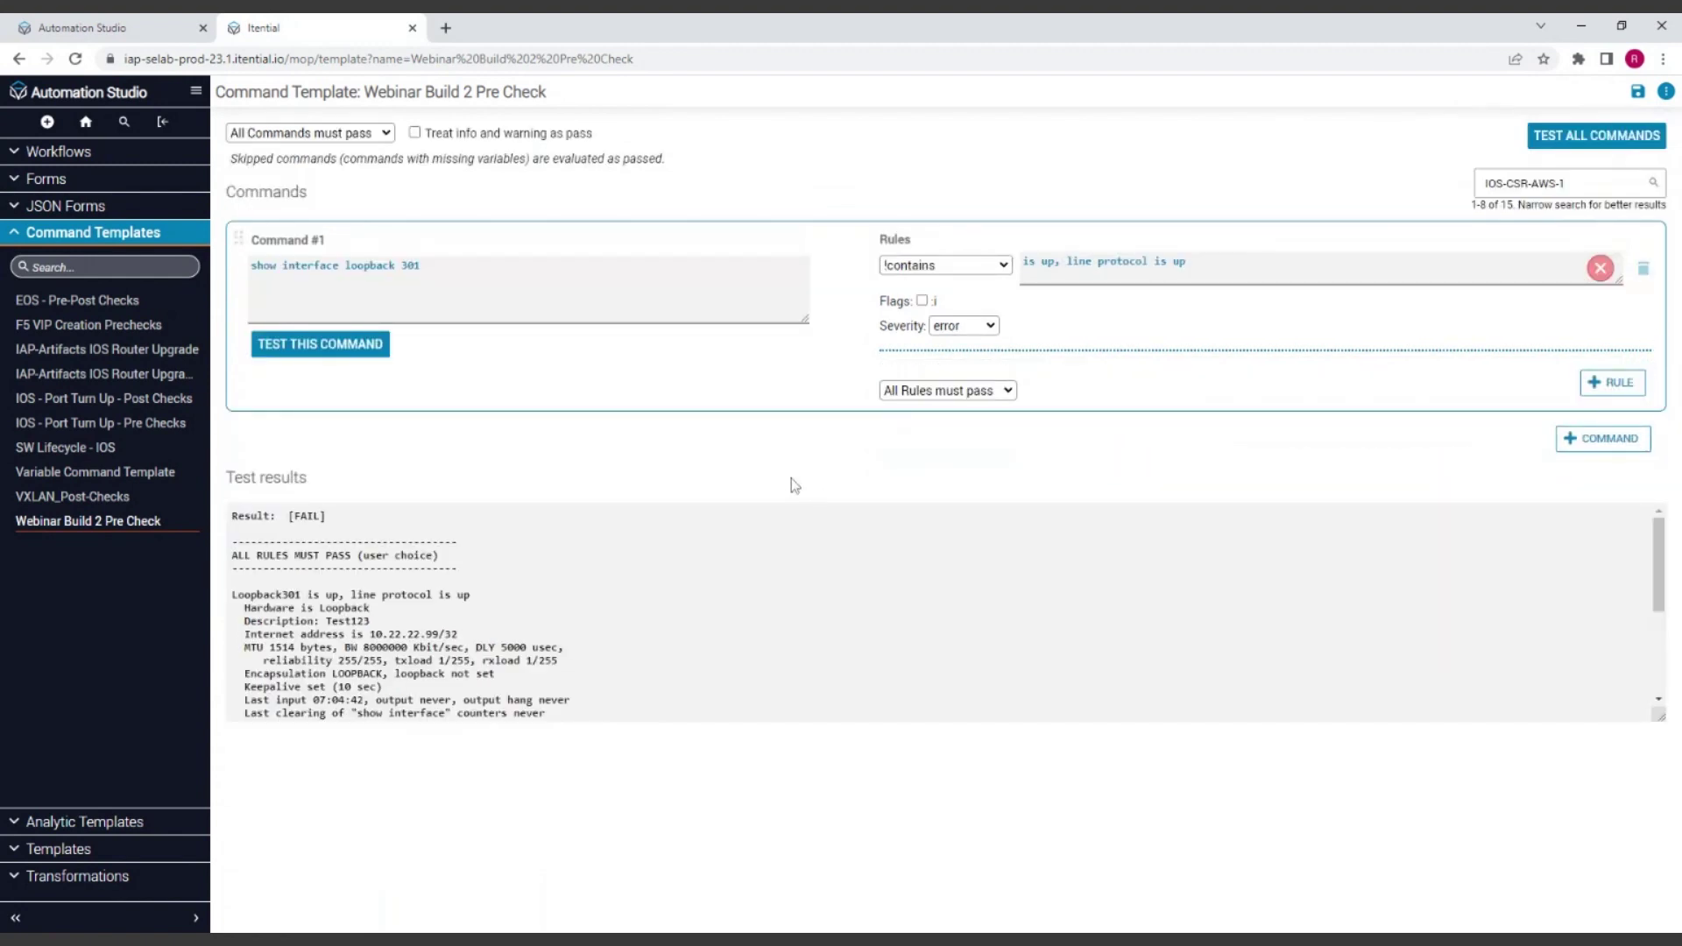
# Add a blank Command #2 to the template, check the pass options for rules and commands, and delete Command #2
pyautogui.click(1603, 438)
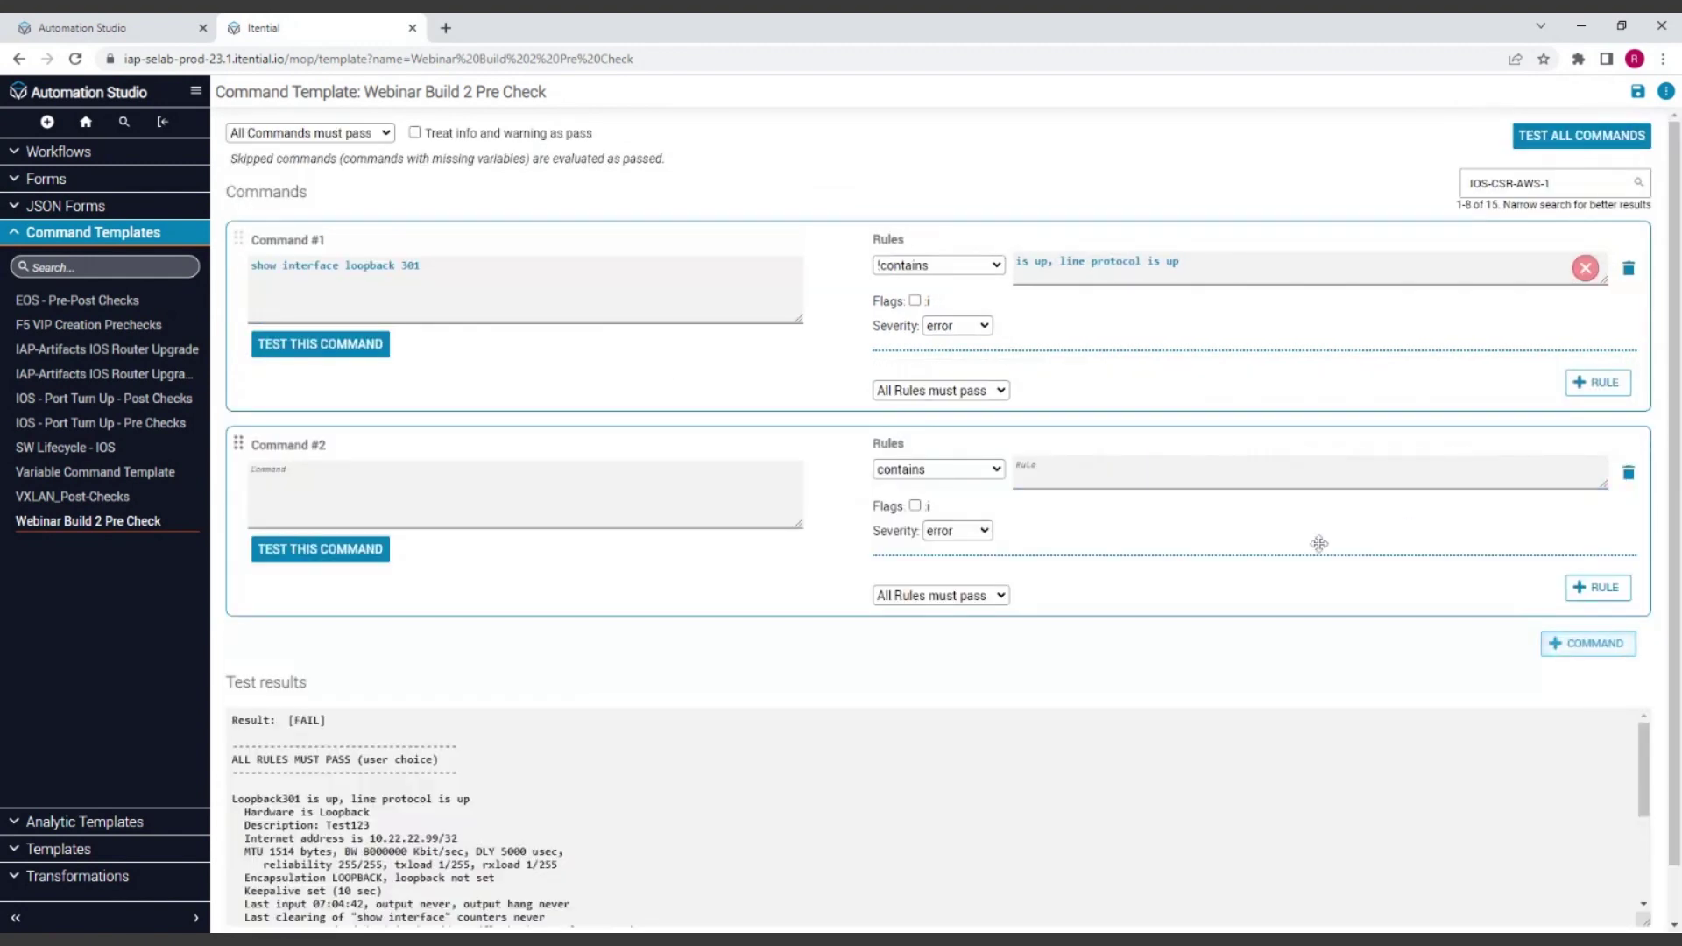
pyautogui.click(464, 302)
pyautogui.click(350, 490)
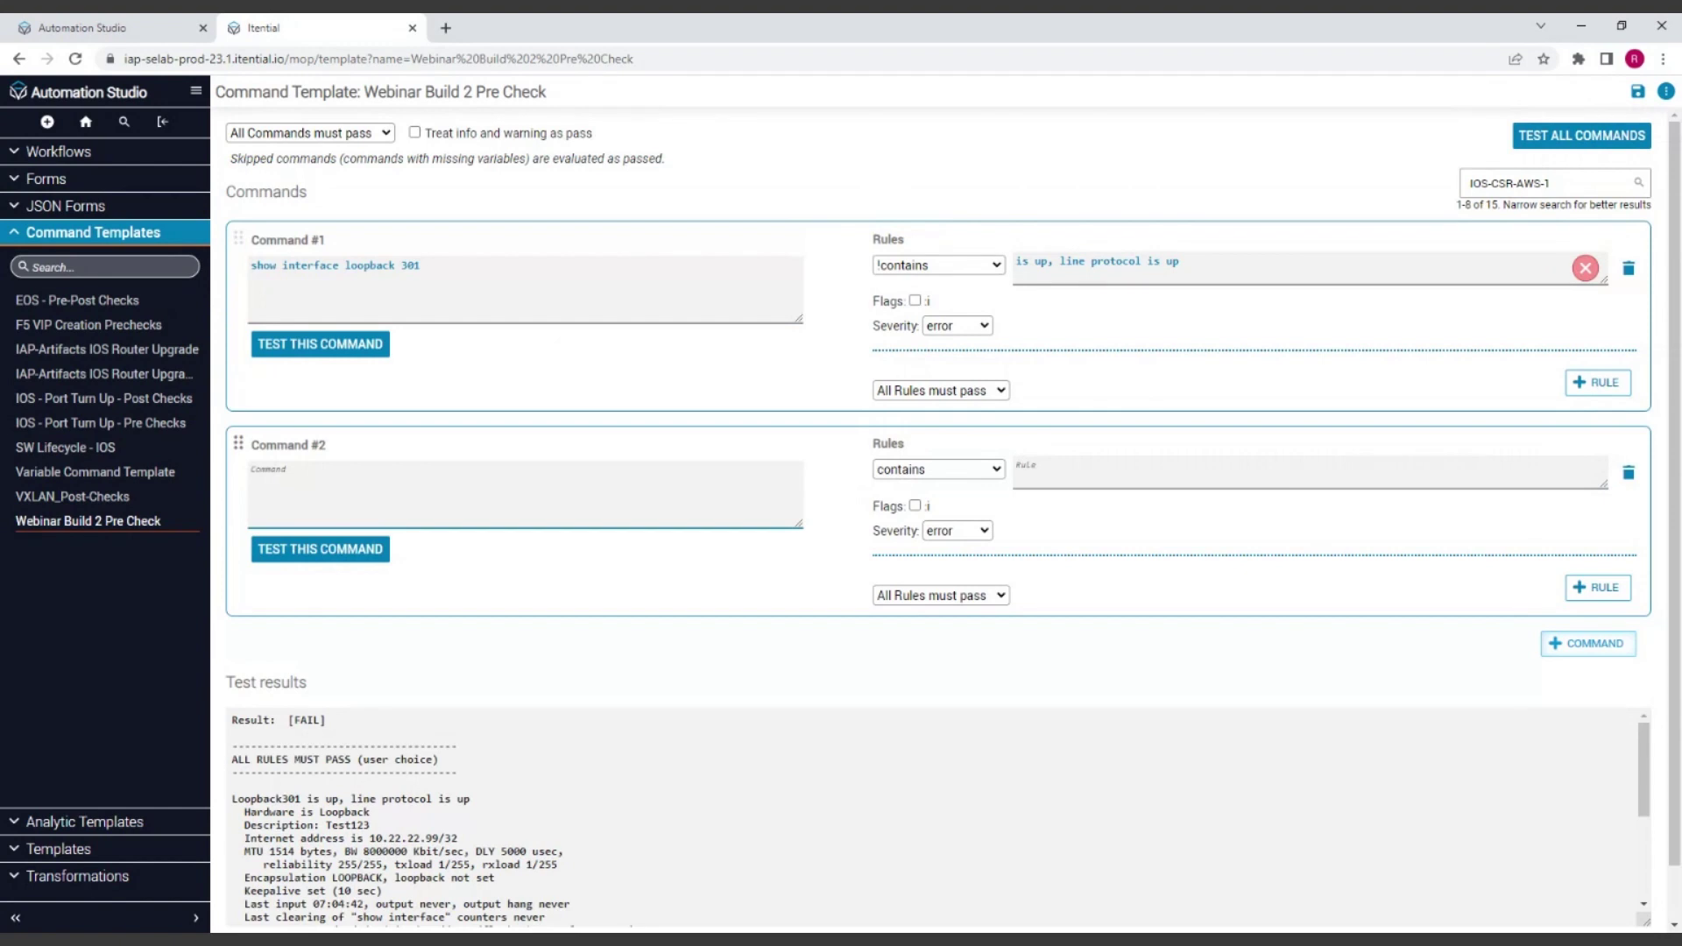
pyautogui.press('Tab')
pyautogui.press('Tab')
pyautogui.press('Tab')
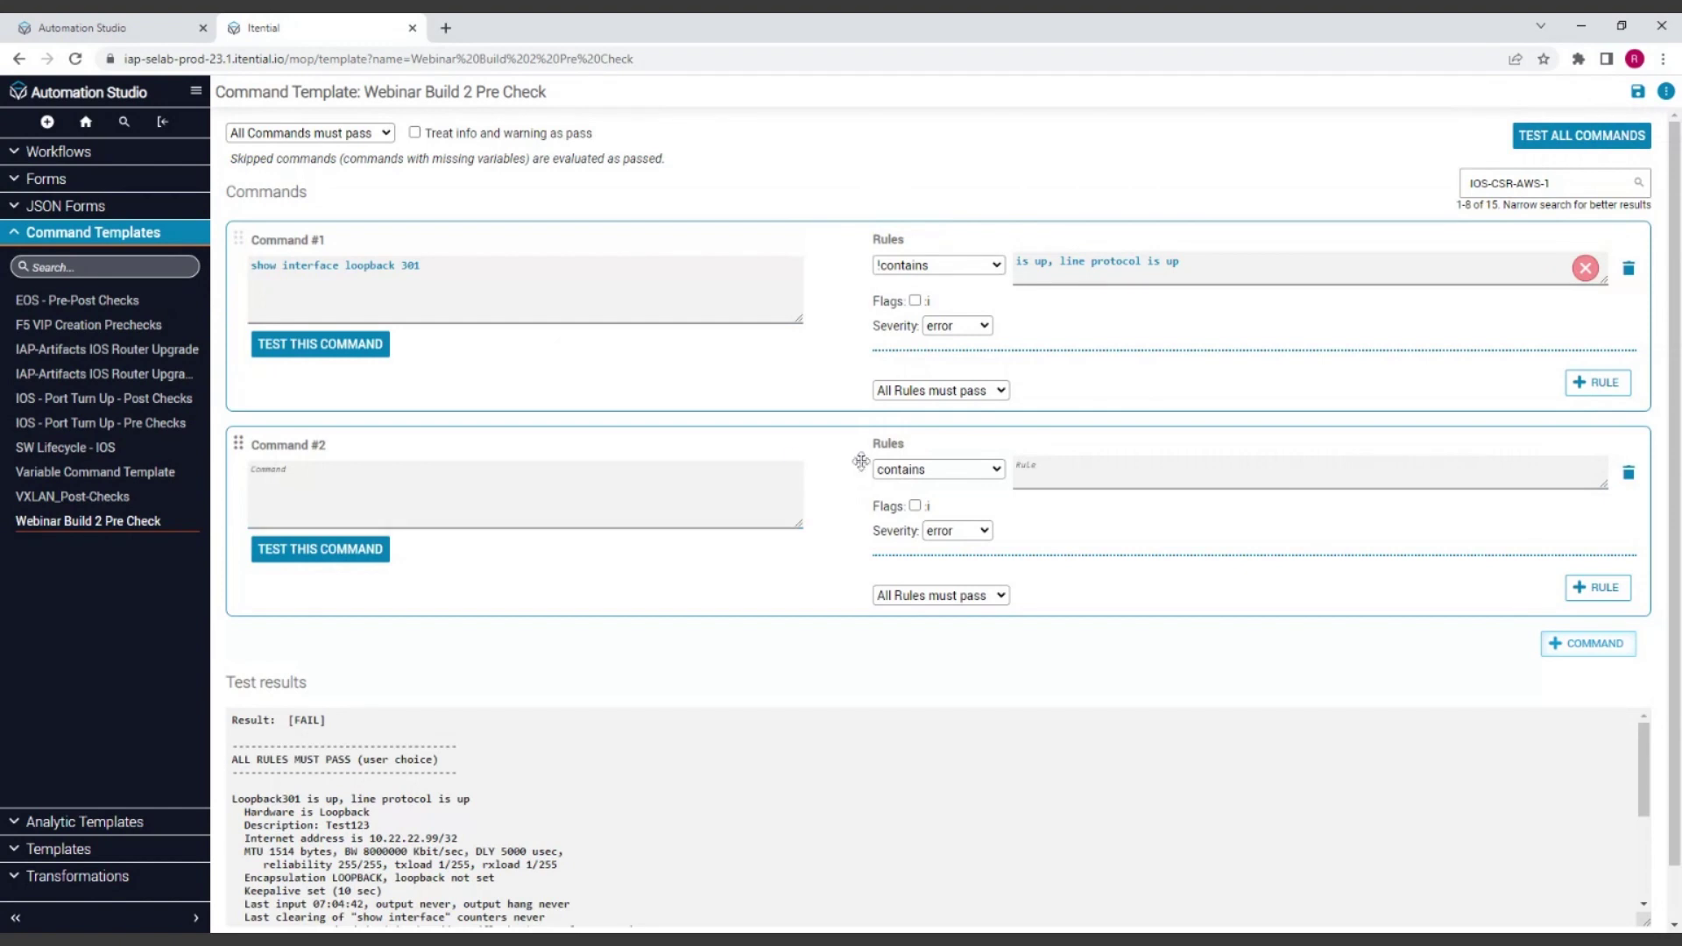
pyautogui.click(1010, 352)
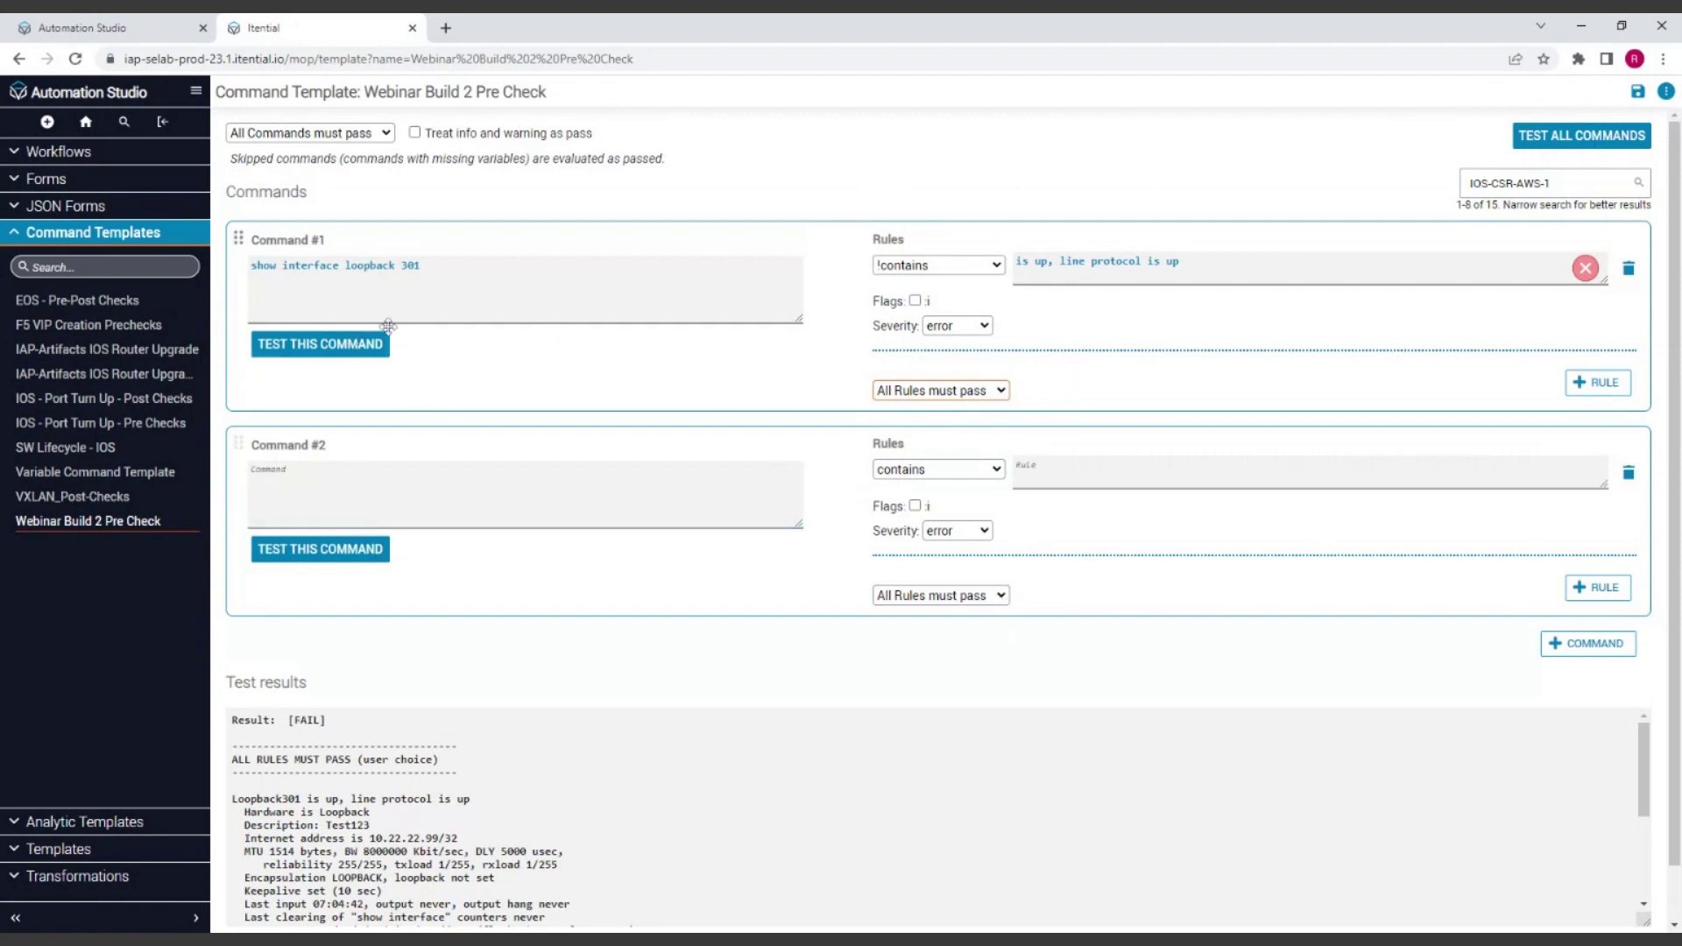
pyautogui.click(344, 133)
pyautogui.click(613, 204)
pyautogui.click(1629, 474)
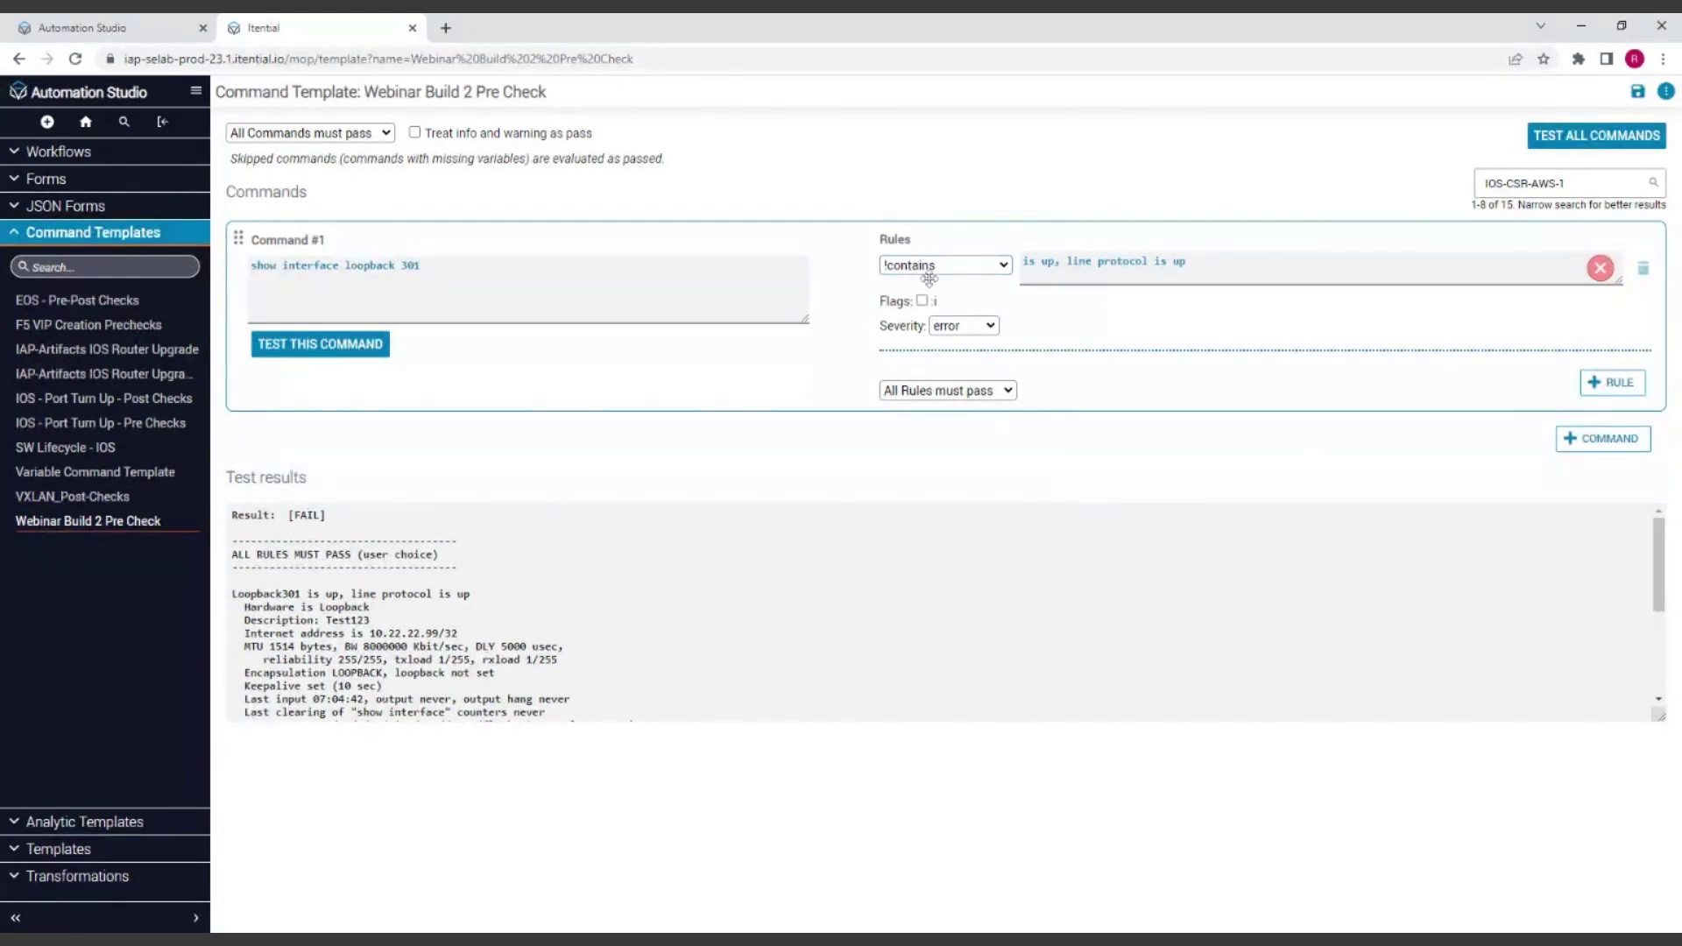
# Save the pre-check command template with its !contains rule
pyautogui.click(1052, 270)
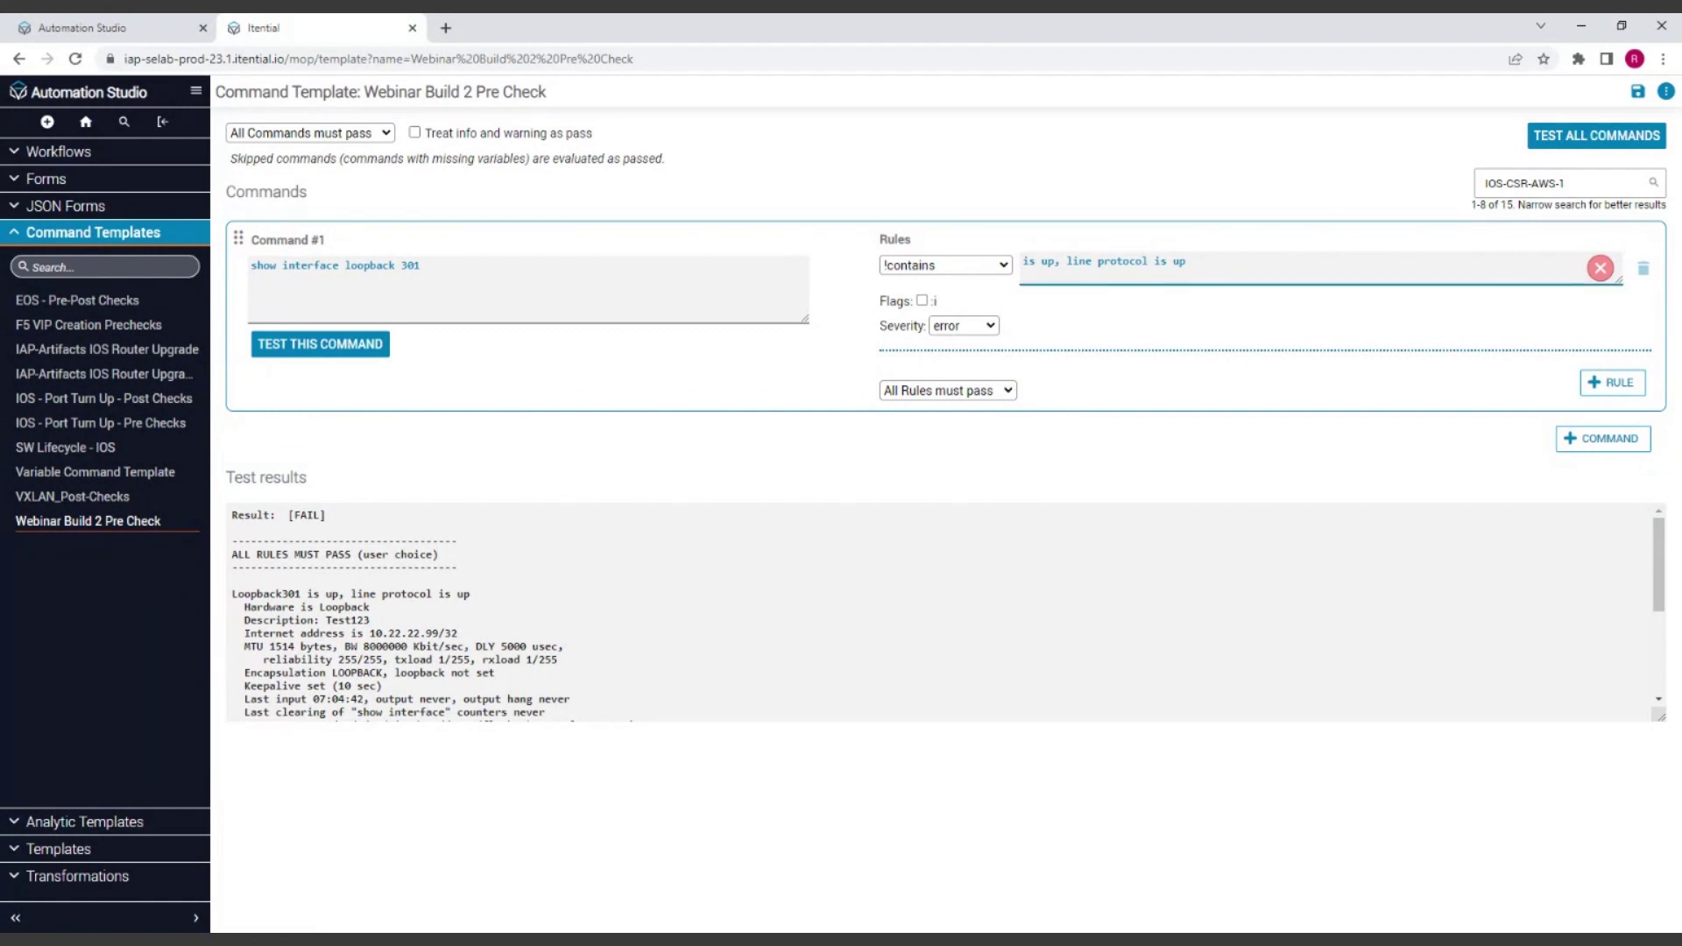
pyautogui.click(1199, 366)
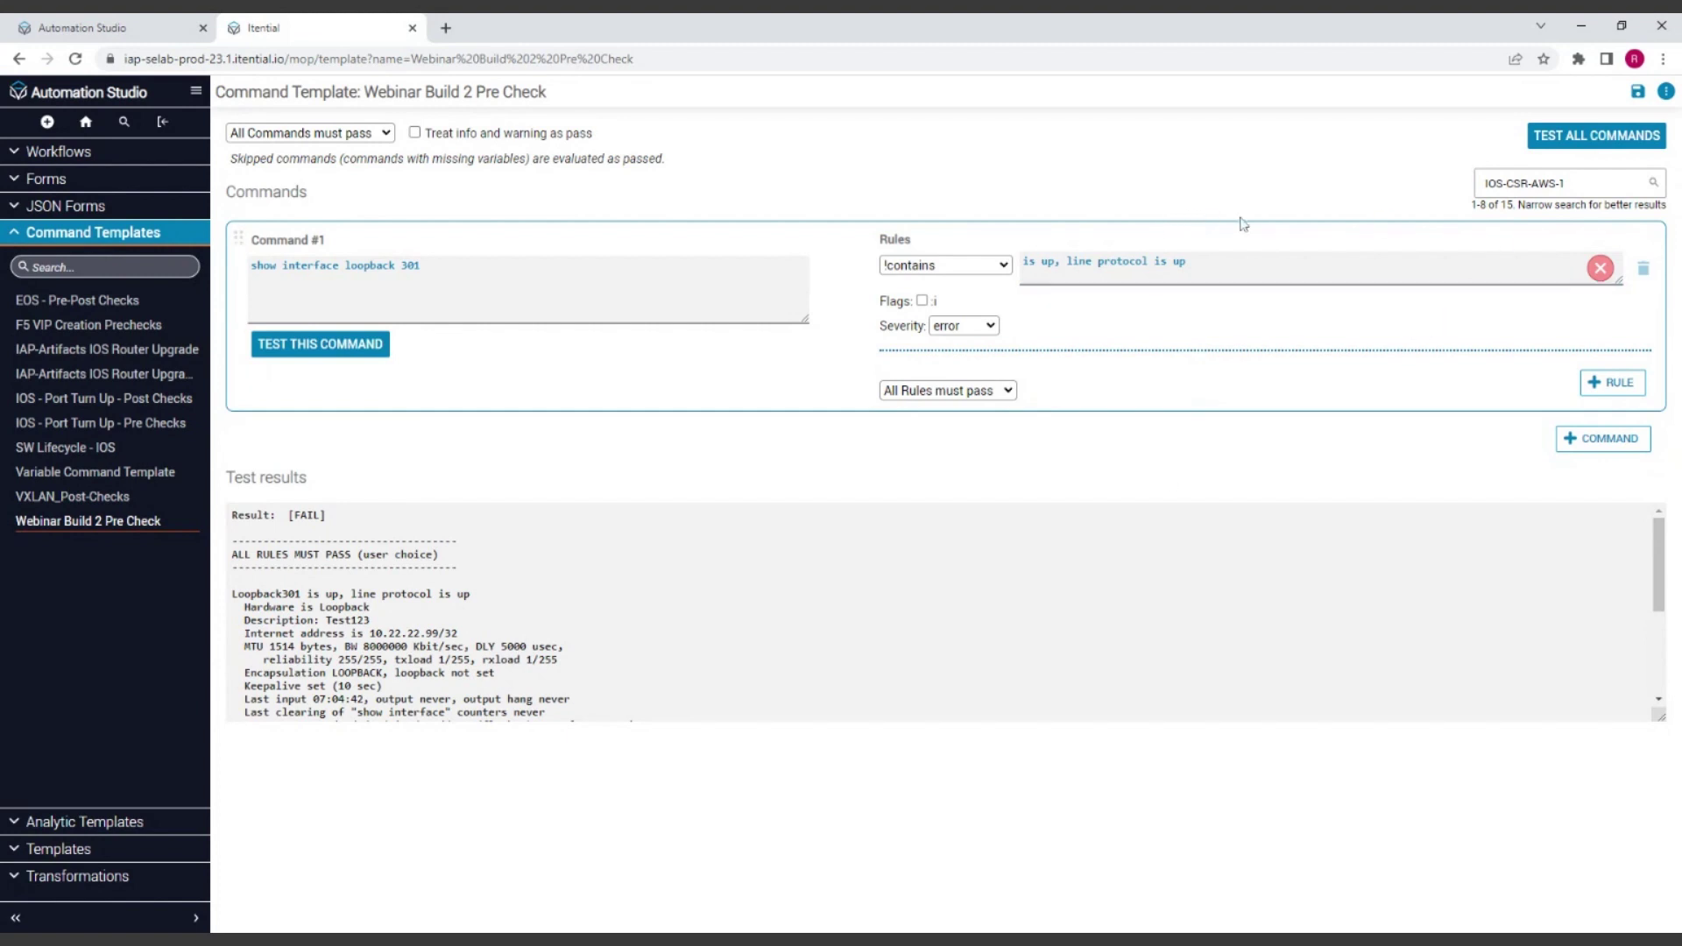
pyautogui.click(1638, 91)
pyautogui.click(1185, 267)
# Try to clone the pre-check template as "Webinar Build 2 Post Check"
pyautogui.click(1664, 91)
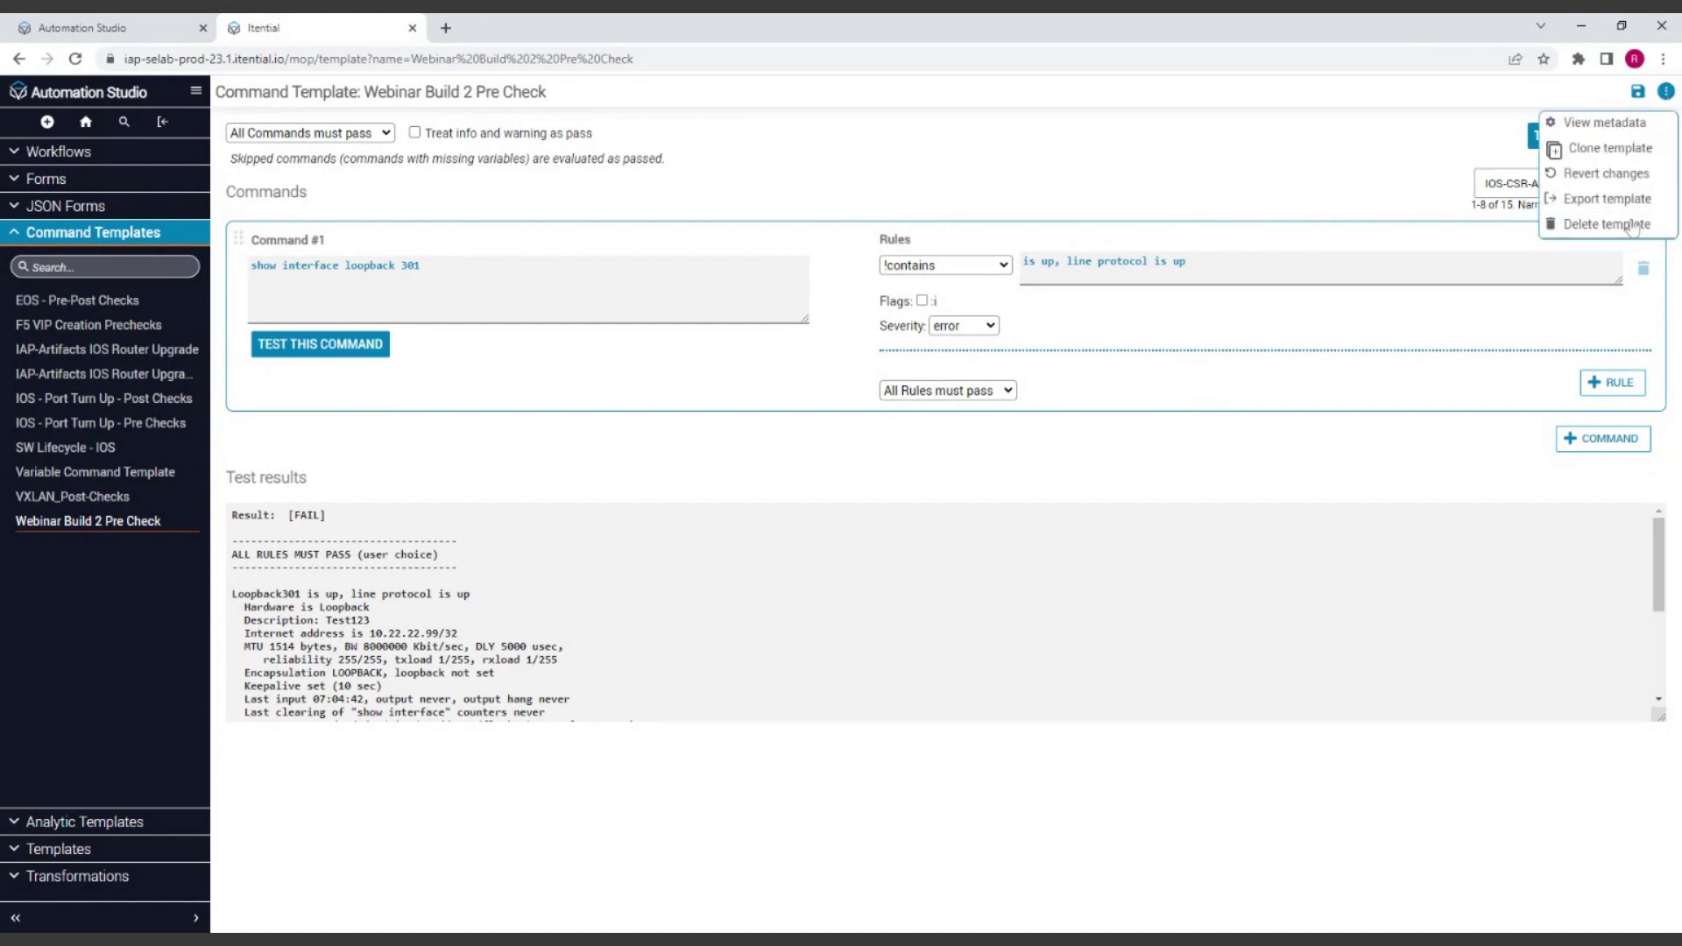
pyautogui.click(1577, 149)
pyautogui.click(798, 501)
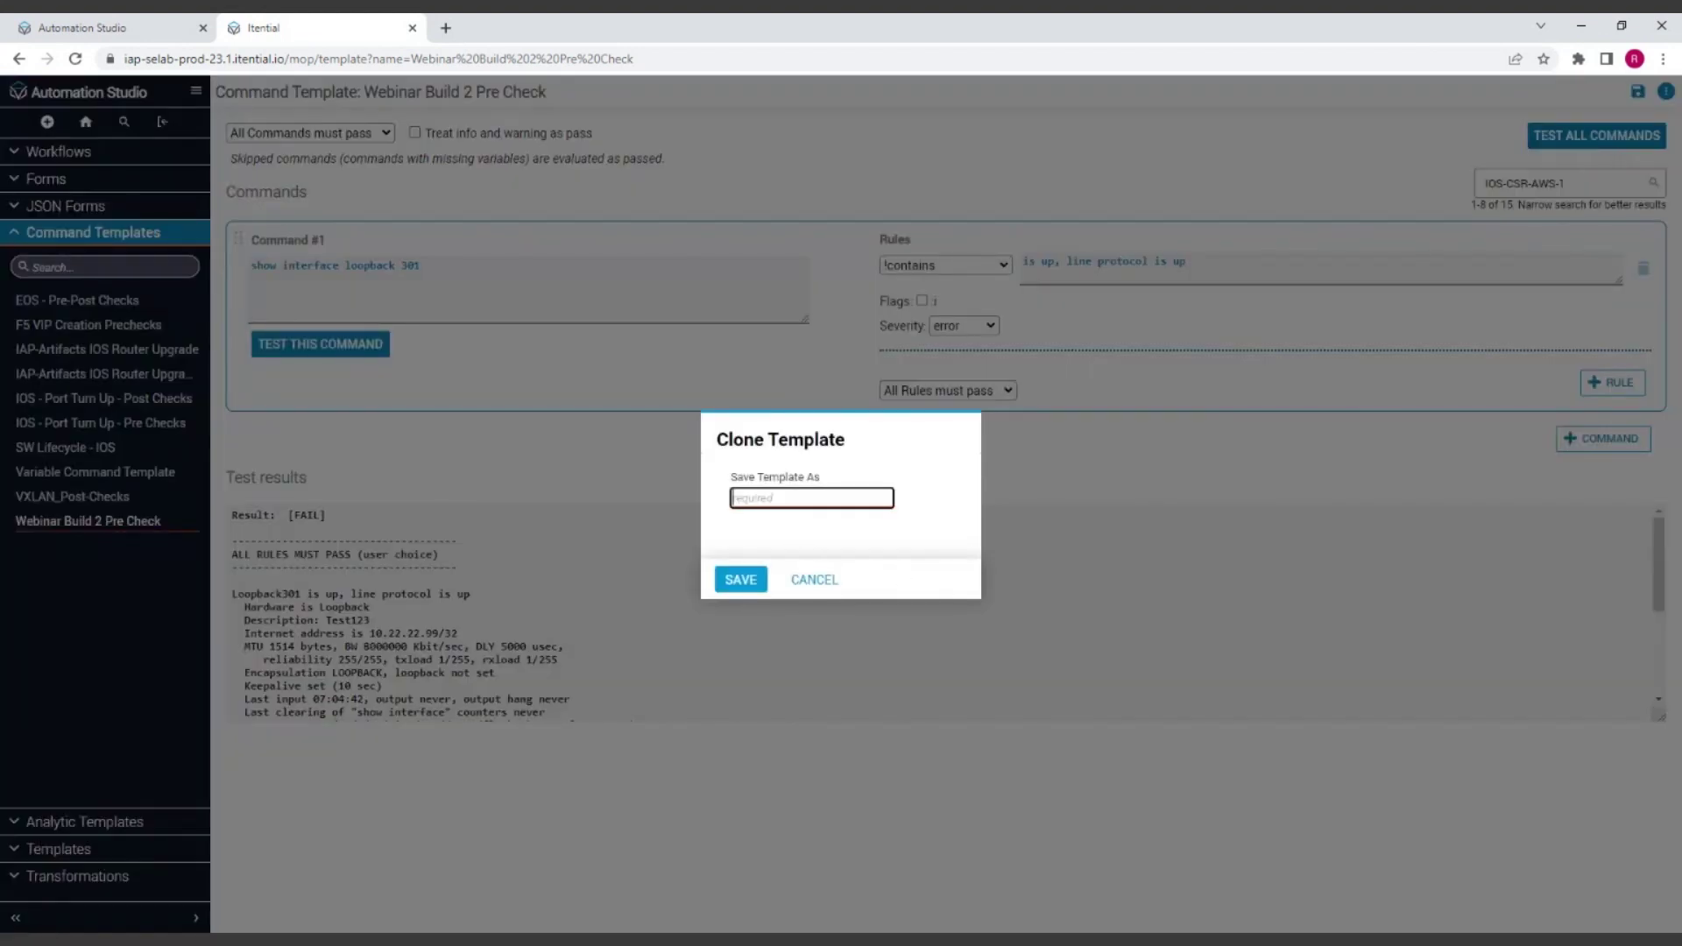
pyautogui.write('Webinar Build 2 Post Check')
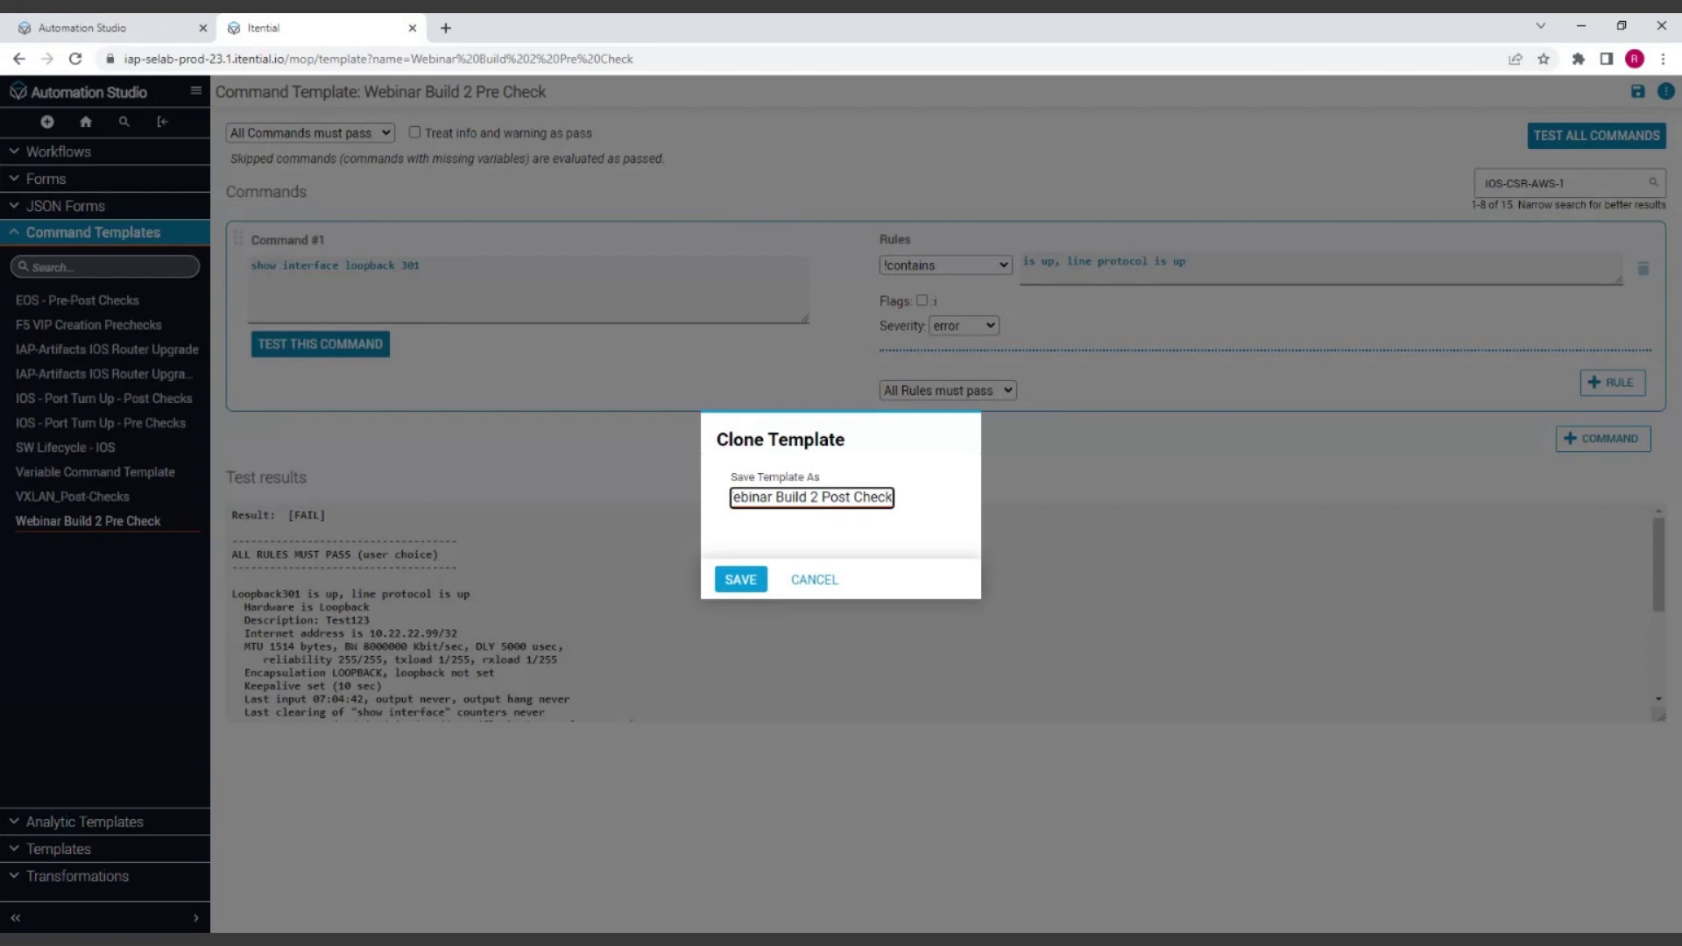
pyautogui.click(750, 582)
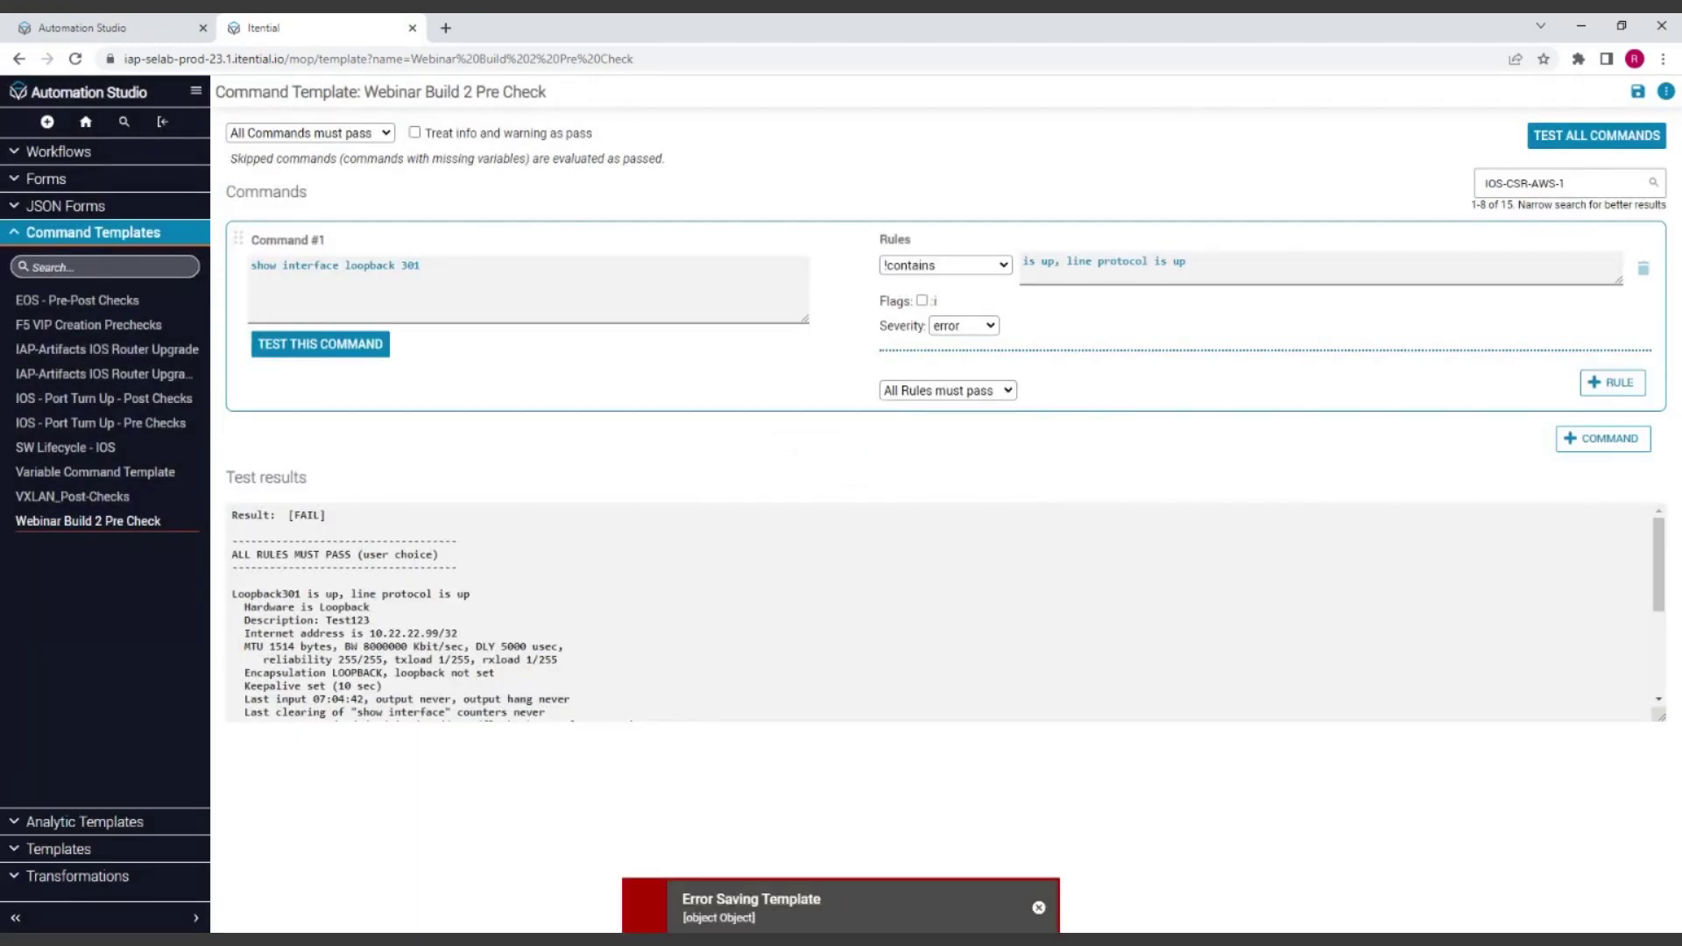
pyautogui.click(1039, 907)
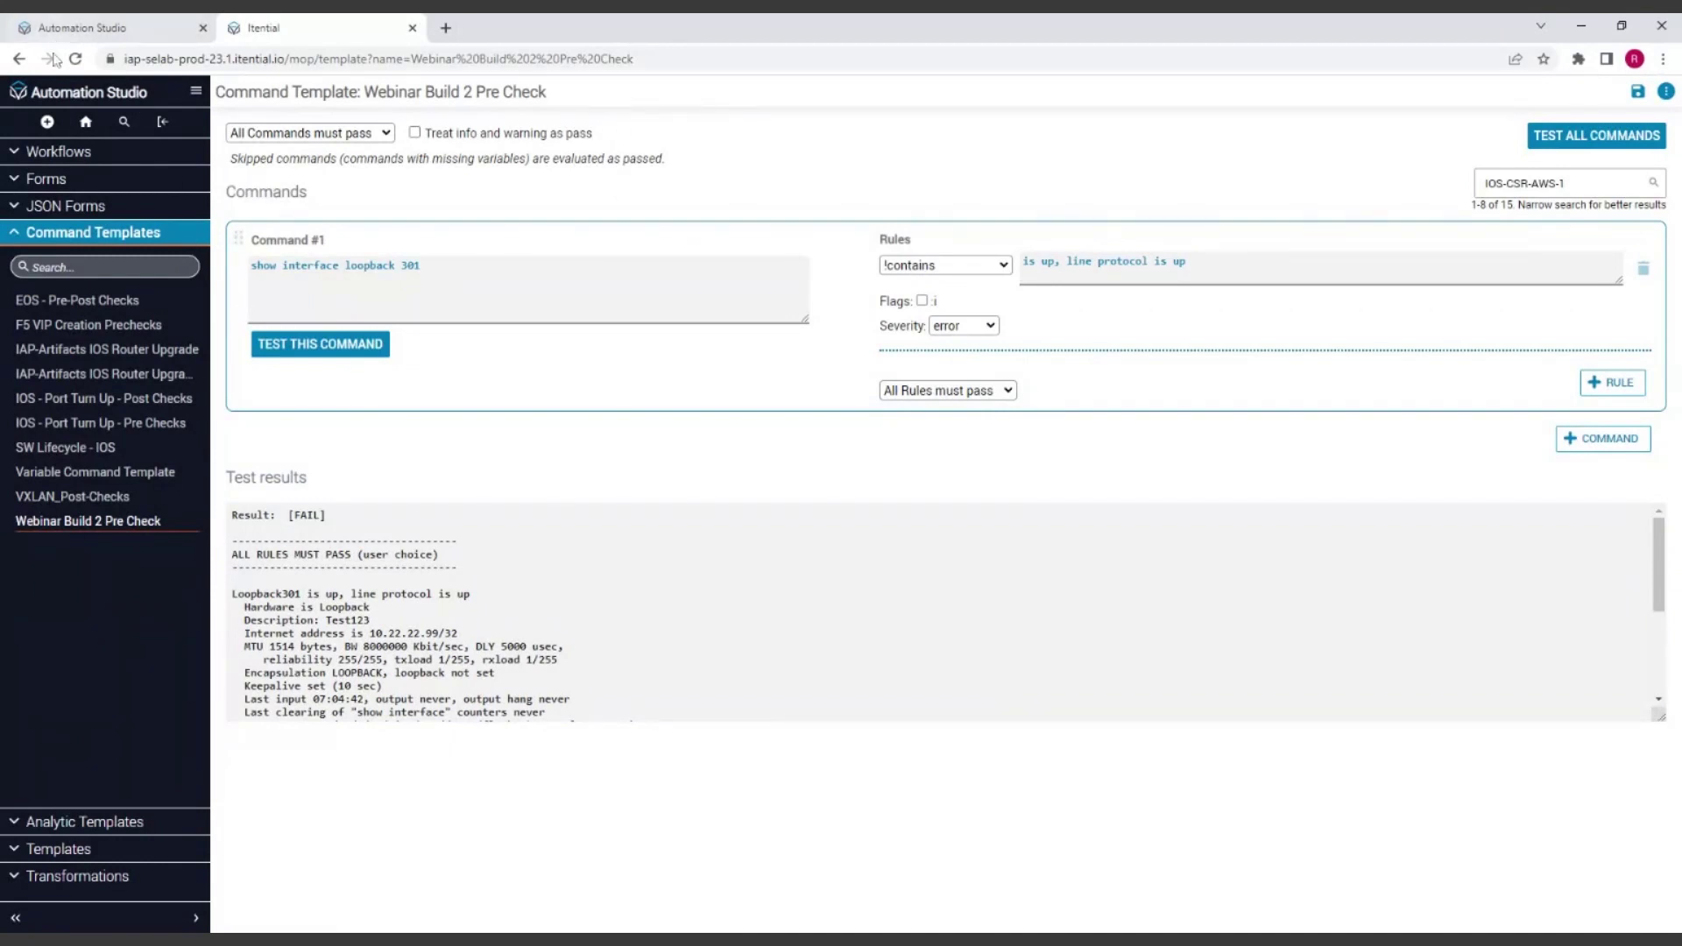
# Create a new command template named "Webinar Build 2 Post Check"
pyautogui.click(49, 122)
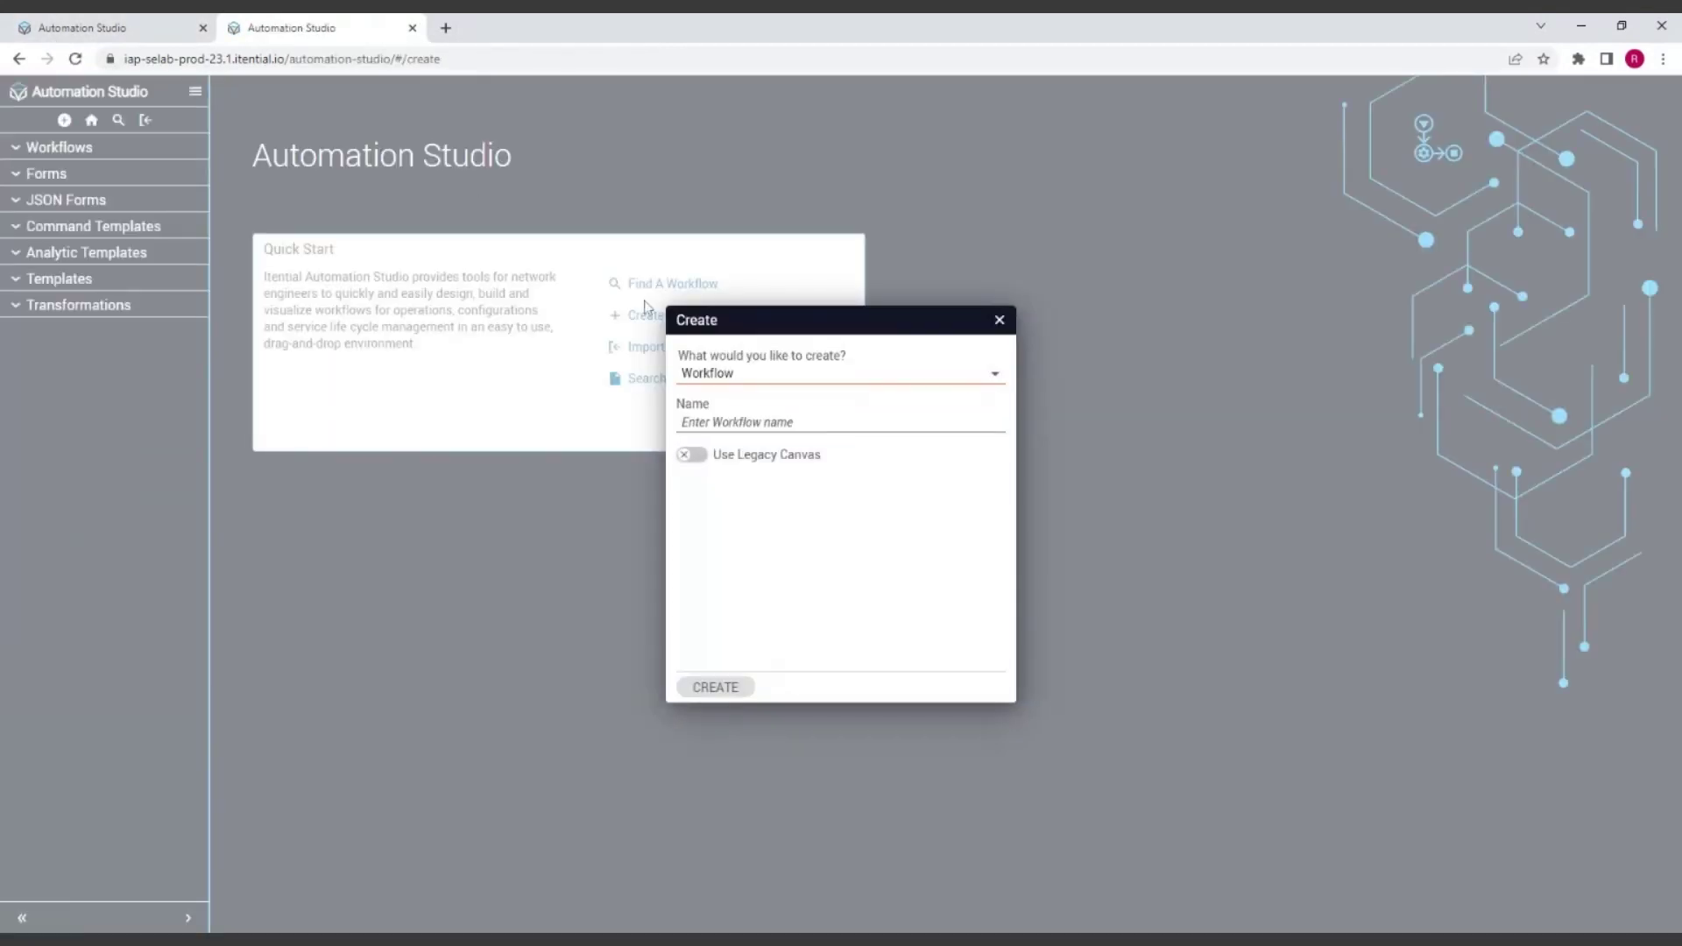
pyautogui.click(709, 375)
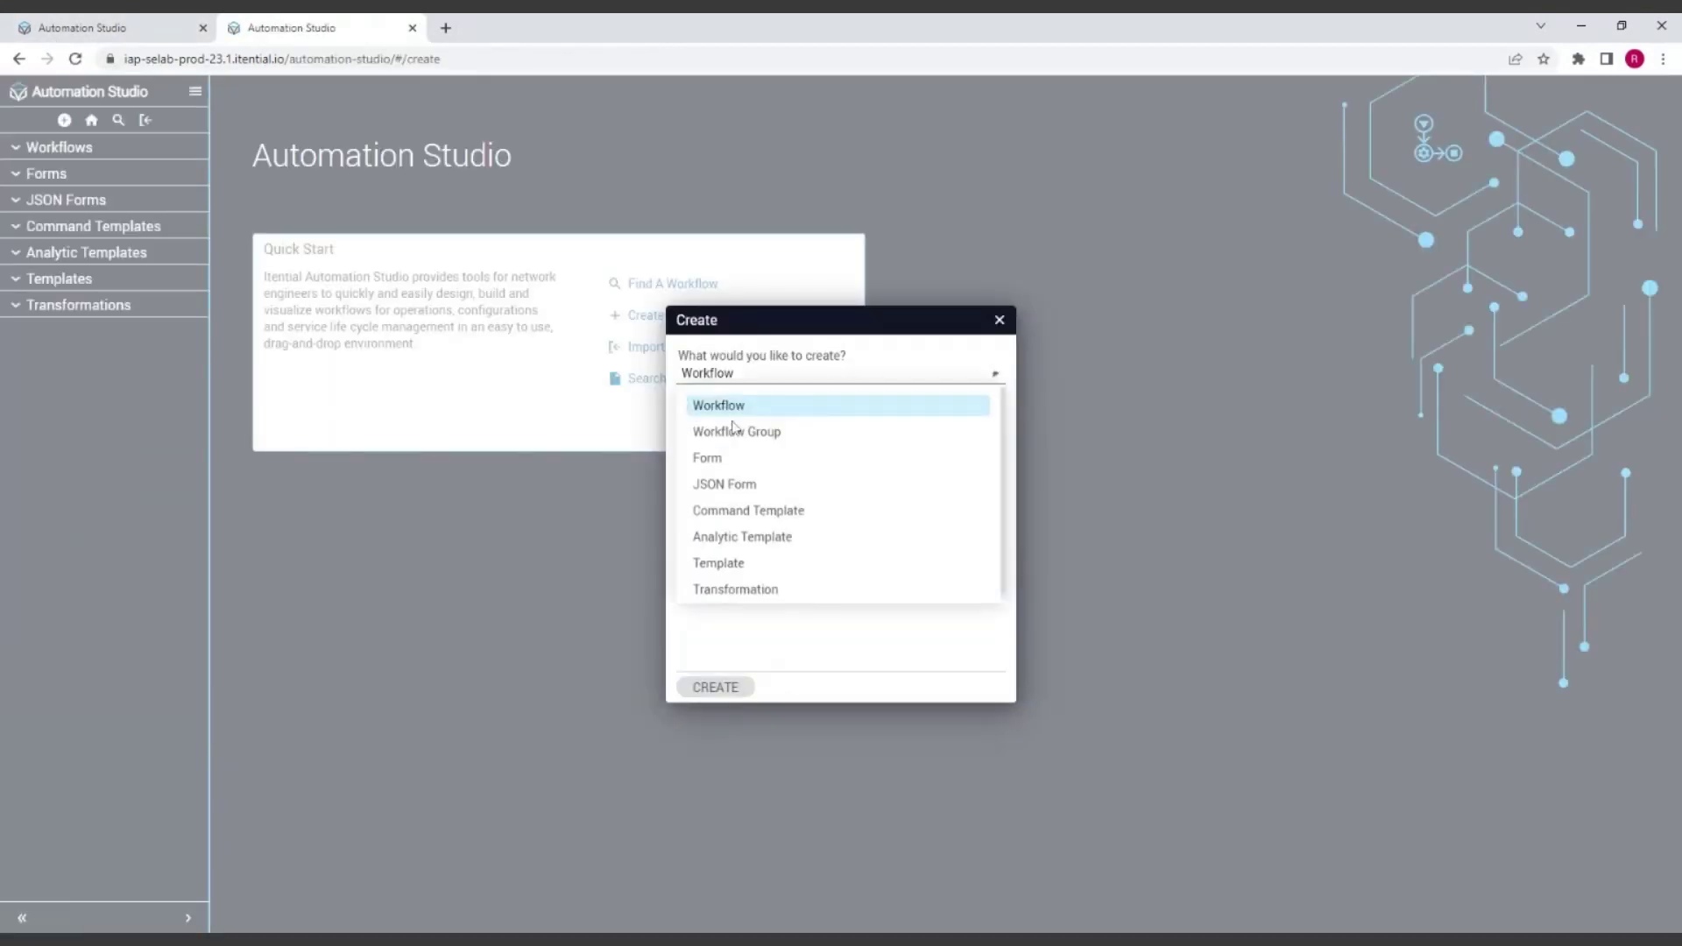
pyautogui.click(765, 508)
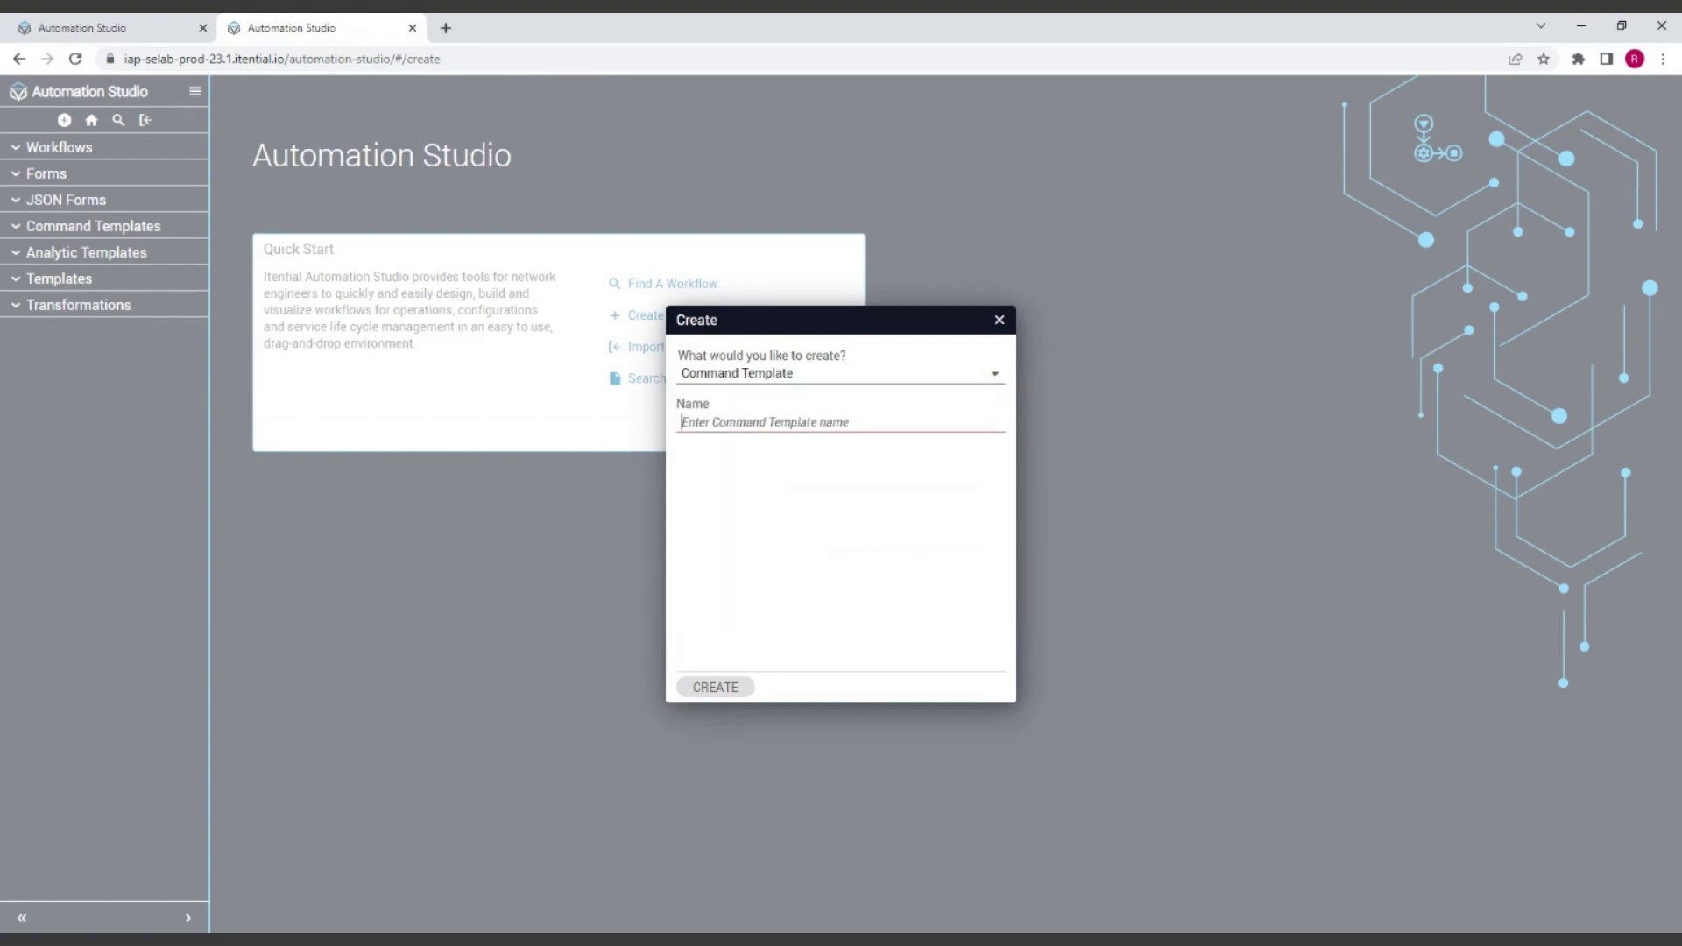
pyautogui.write('Webinar')
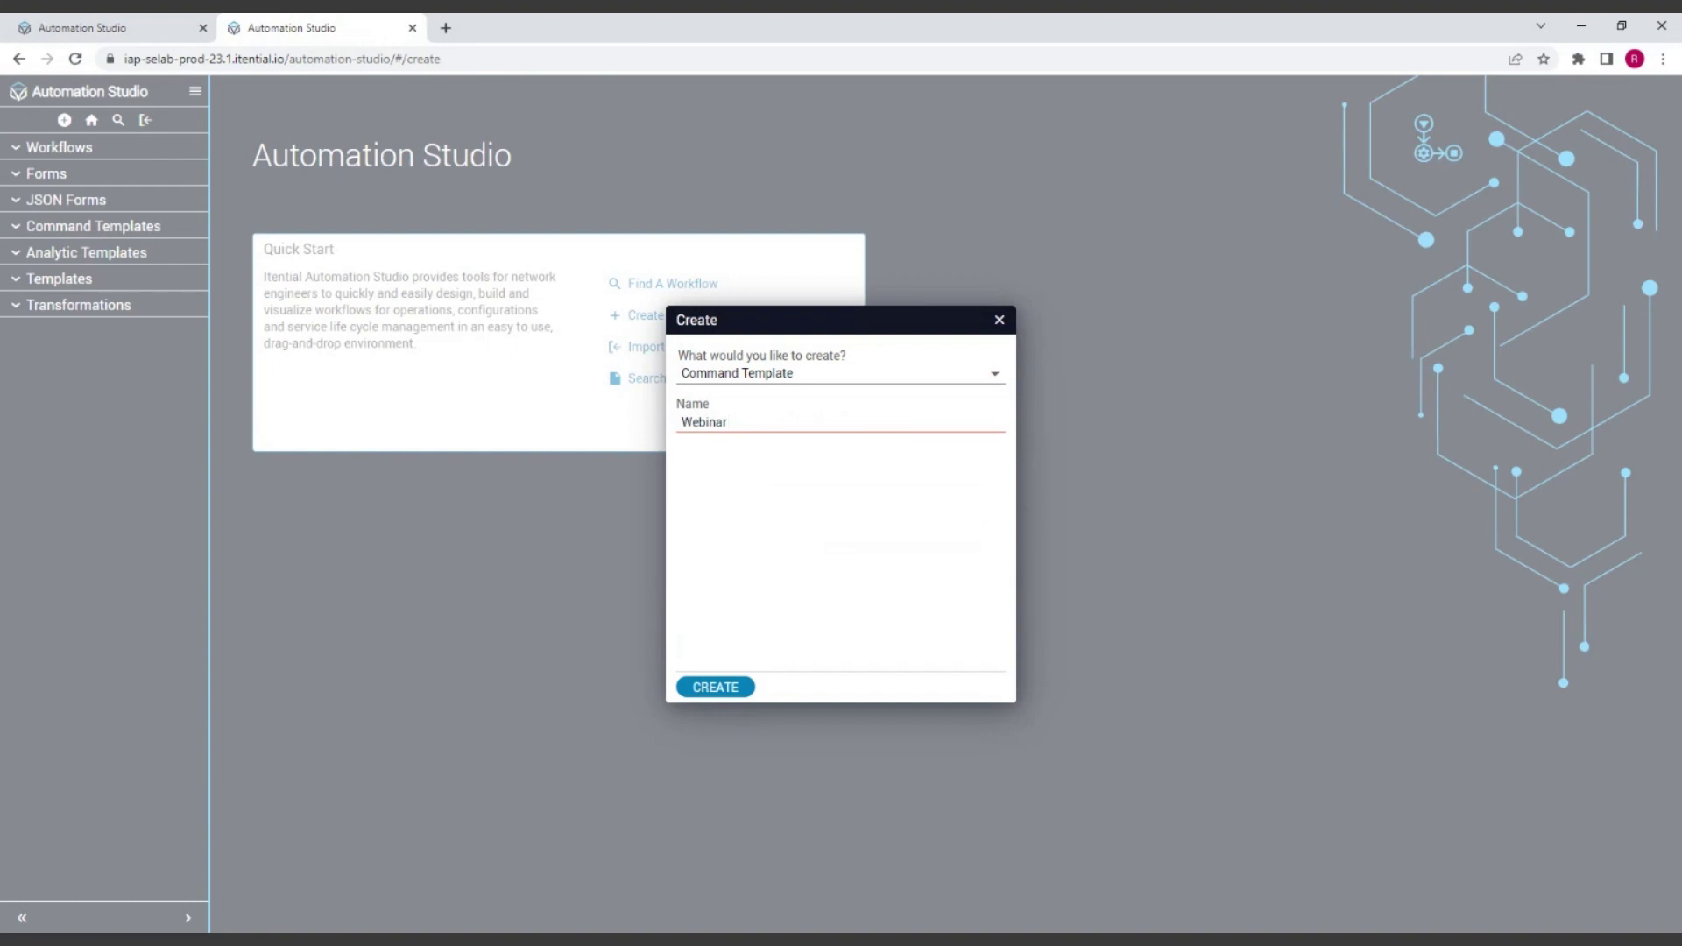
pyautogui.write(' Build 2 Post Check')
pyautogui.click(734, 686)
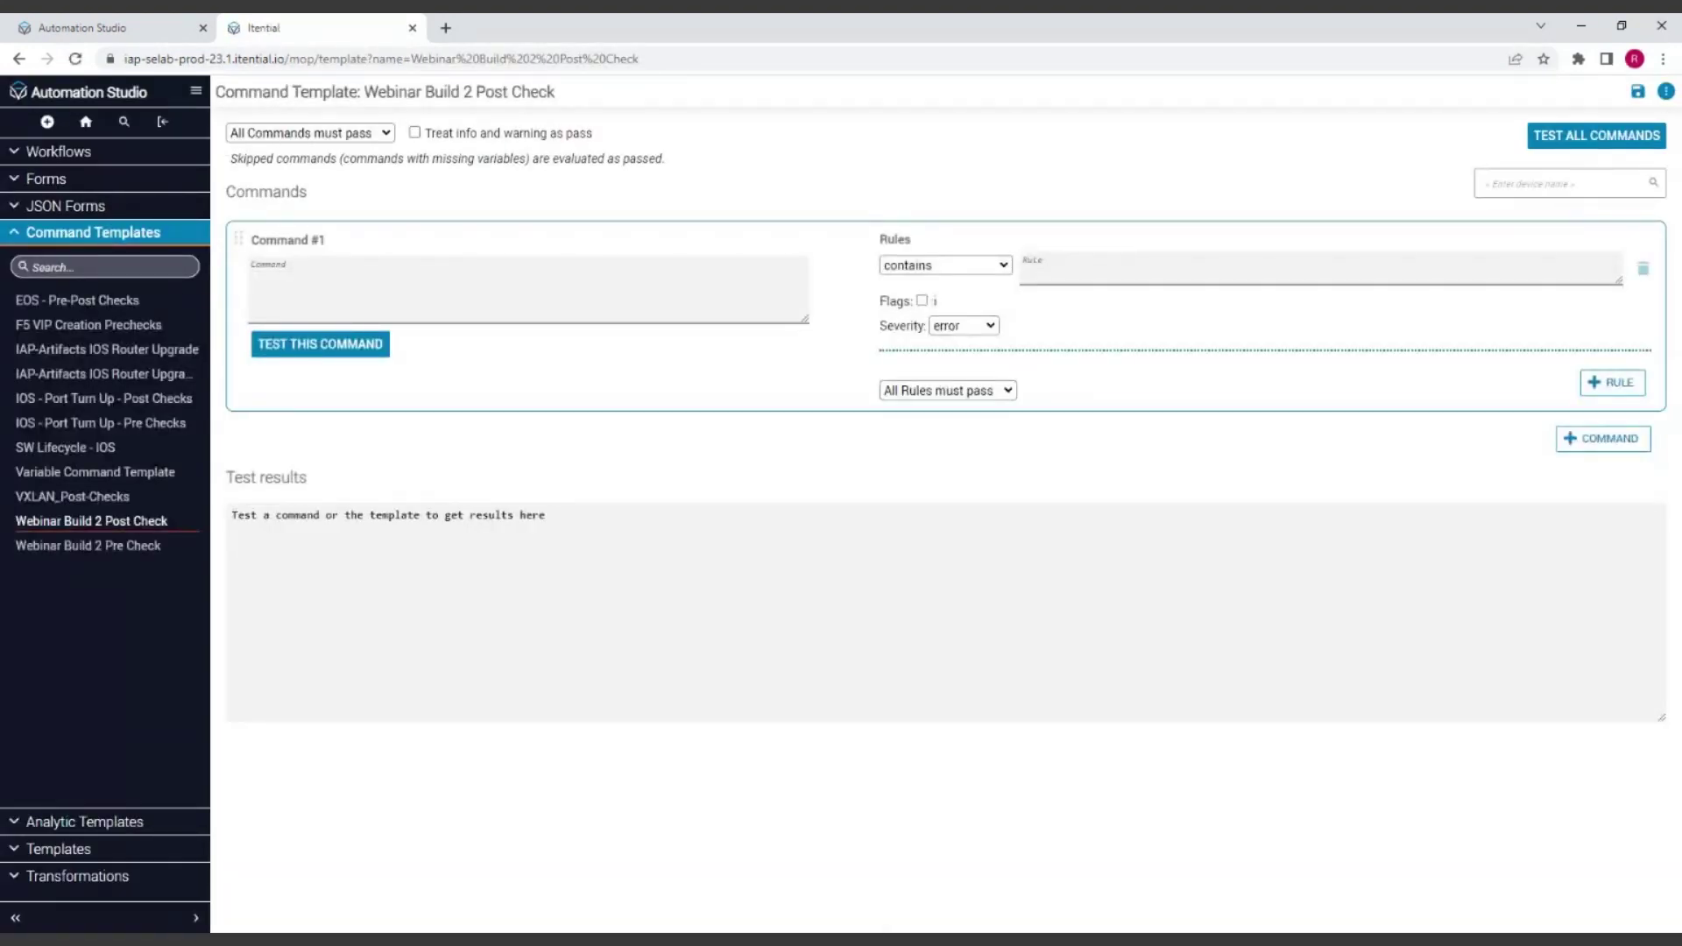
# Set Command #1 to "show interface loopback 301" and test it against the device IOS-CSR-AWS-1
pyautogui.click(526, 289)
pyautogui.write('show interf')
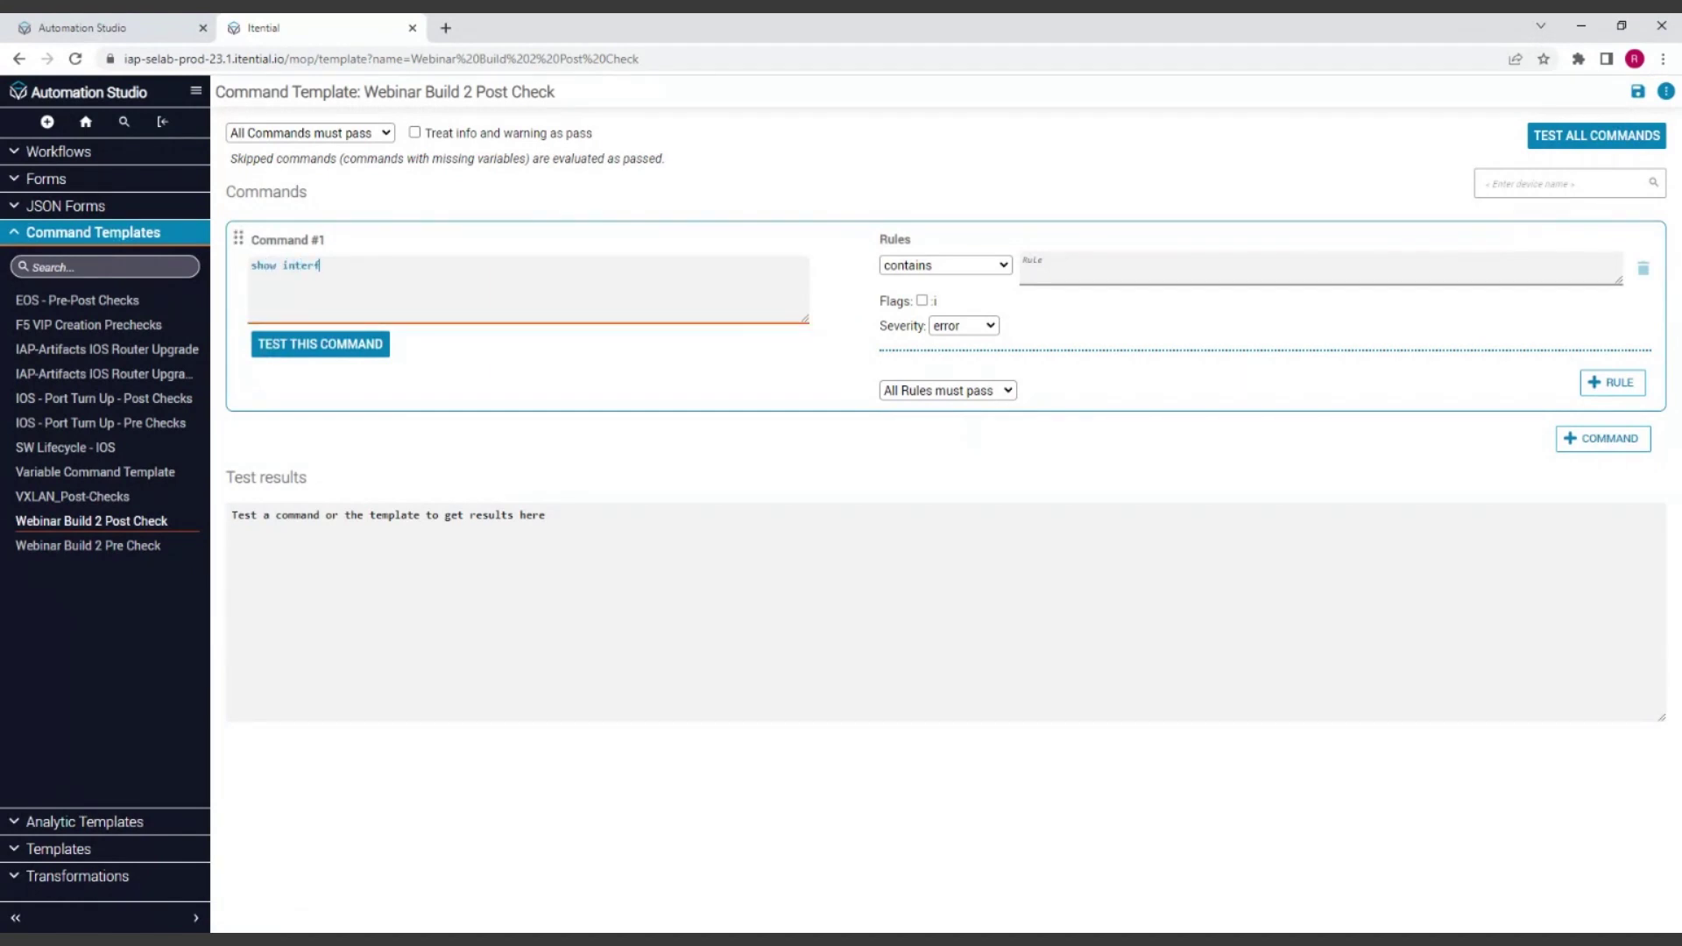
pyautogui.write('ace loopback 301')
pyautogui.click(1485, 184)
pyautogui.write('ios')
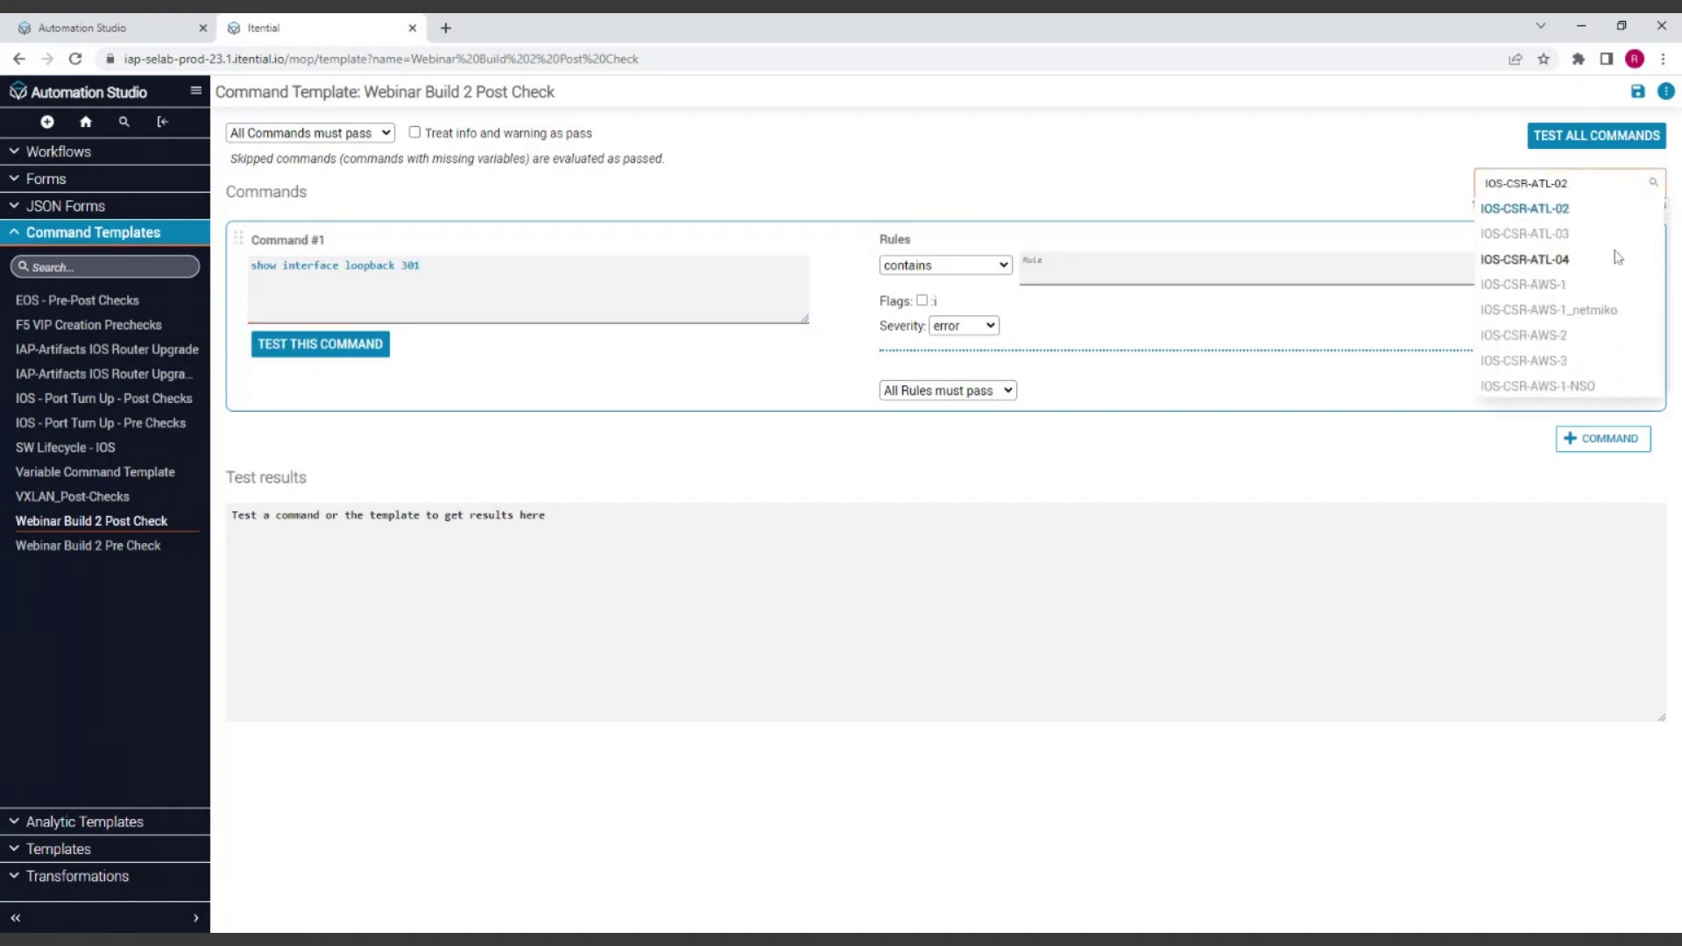
pyautogui.press('Down')
pyautogui.click(1557, 296)
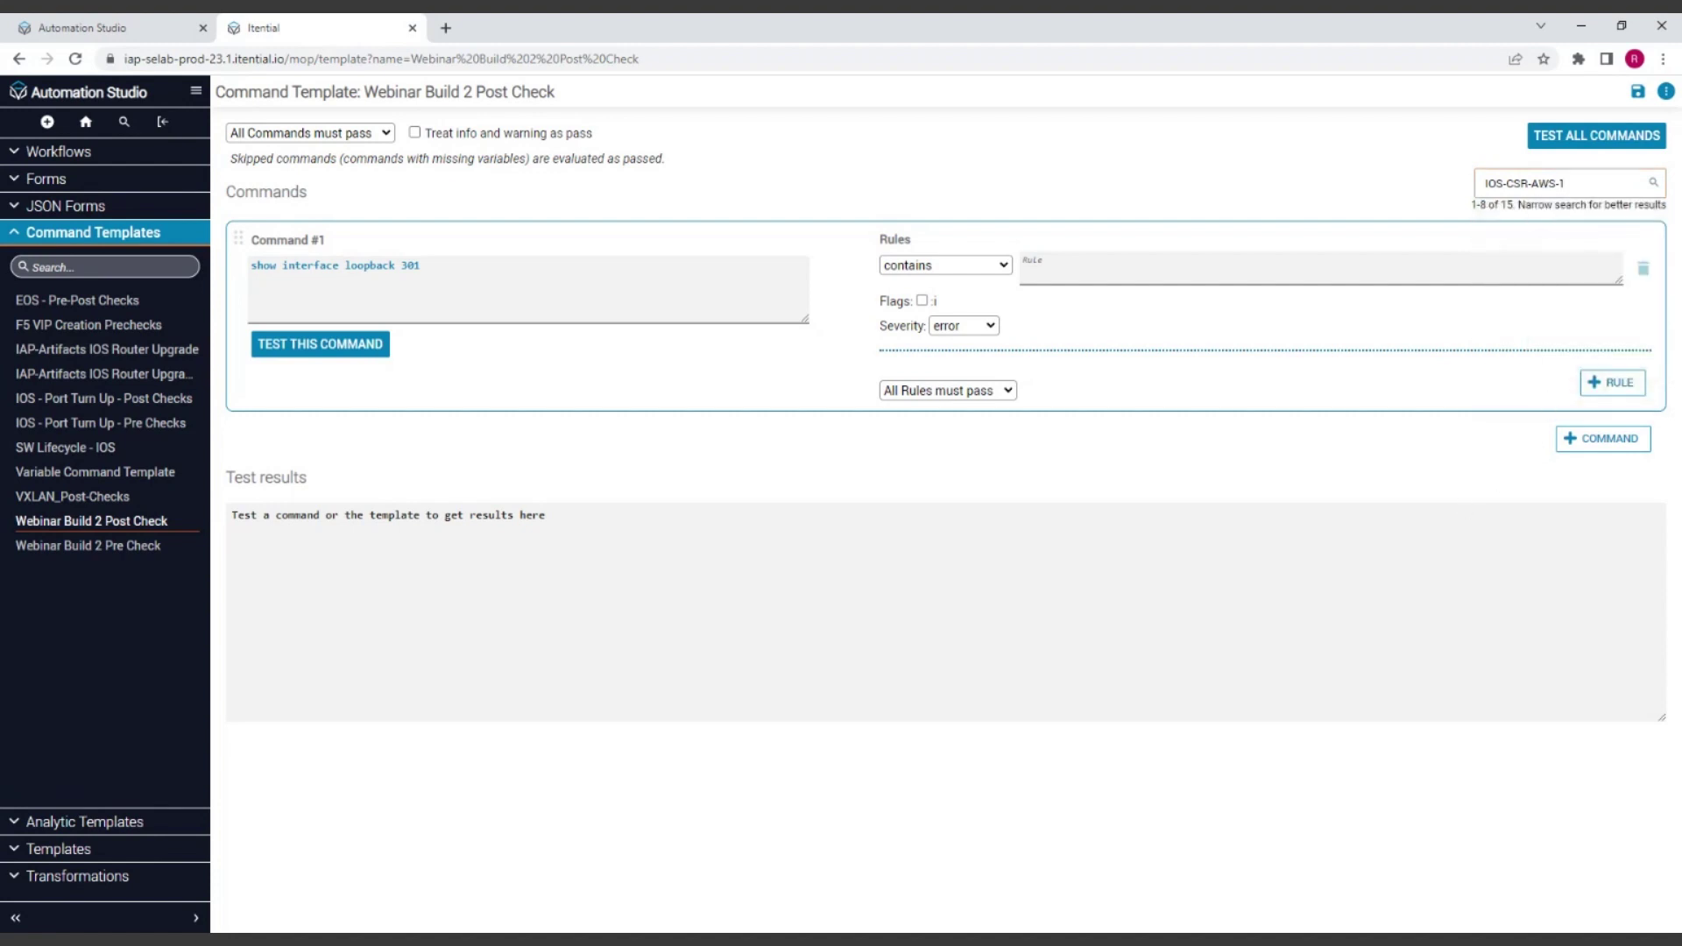
pyautogui.click(320, 344)
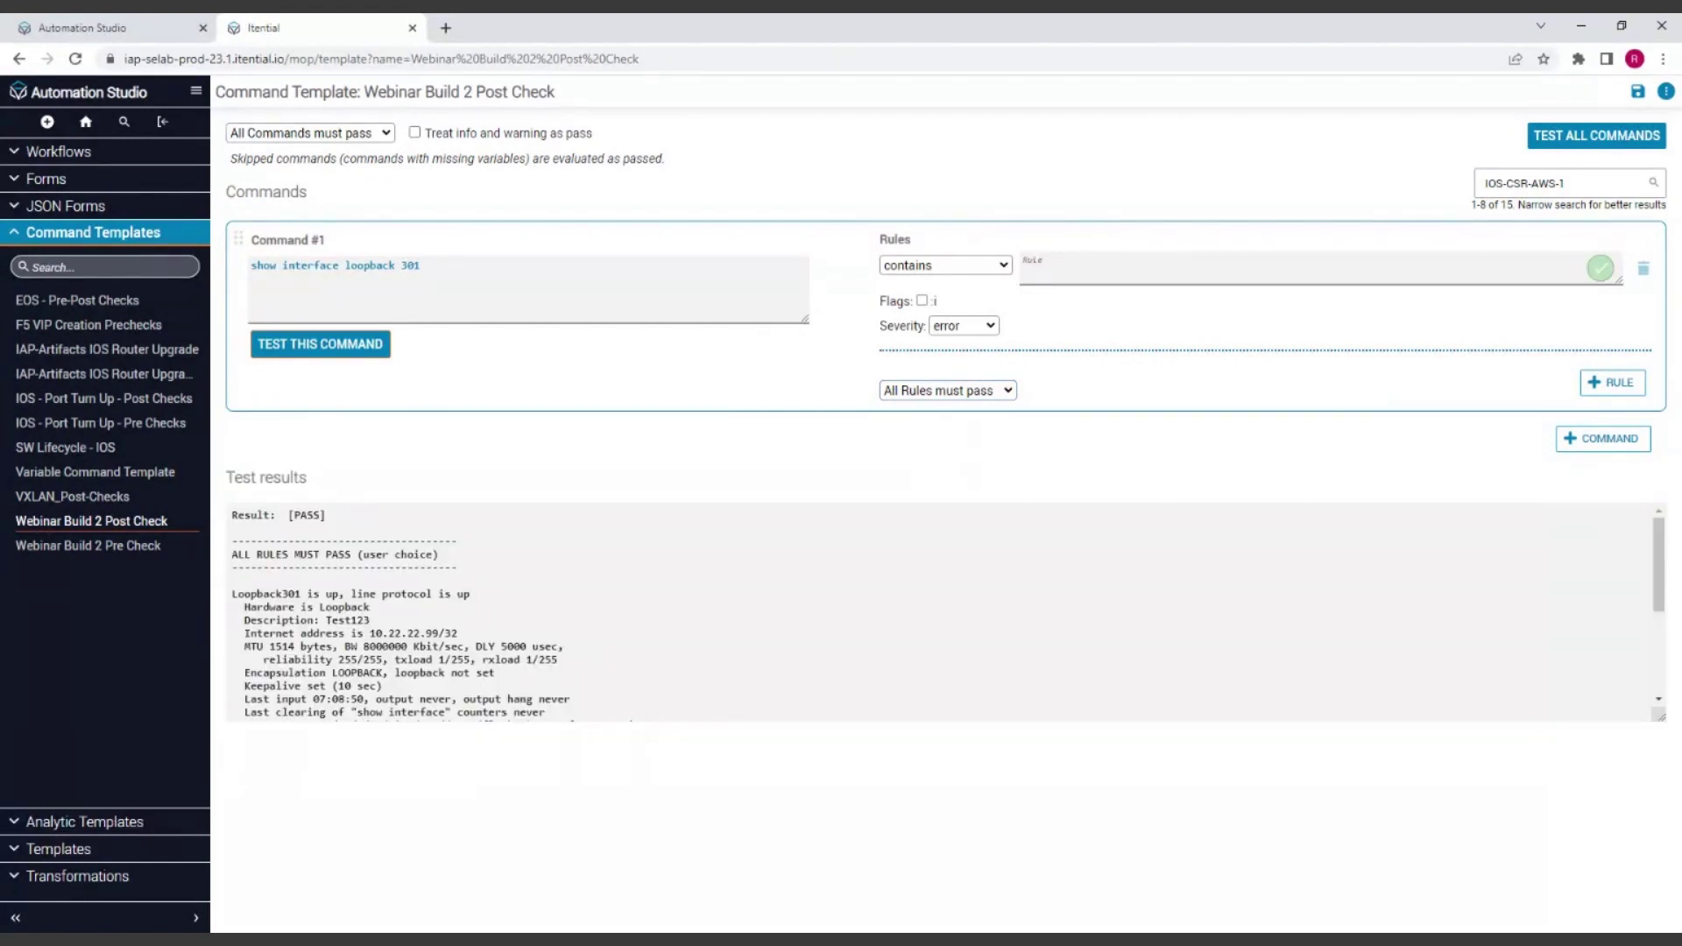
# Save the post-check template with a contains rule of "is up, line protocol is up" and rerun the command test
pyautogui.moveTo(350, 594); pyautogui.dragTo(1131, 265)
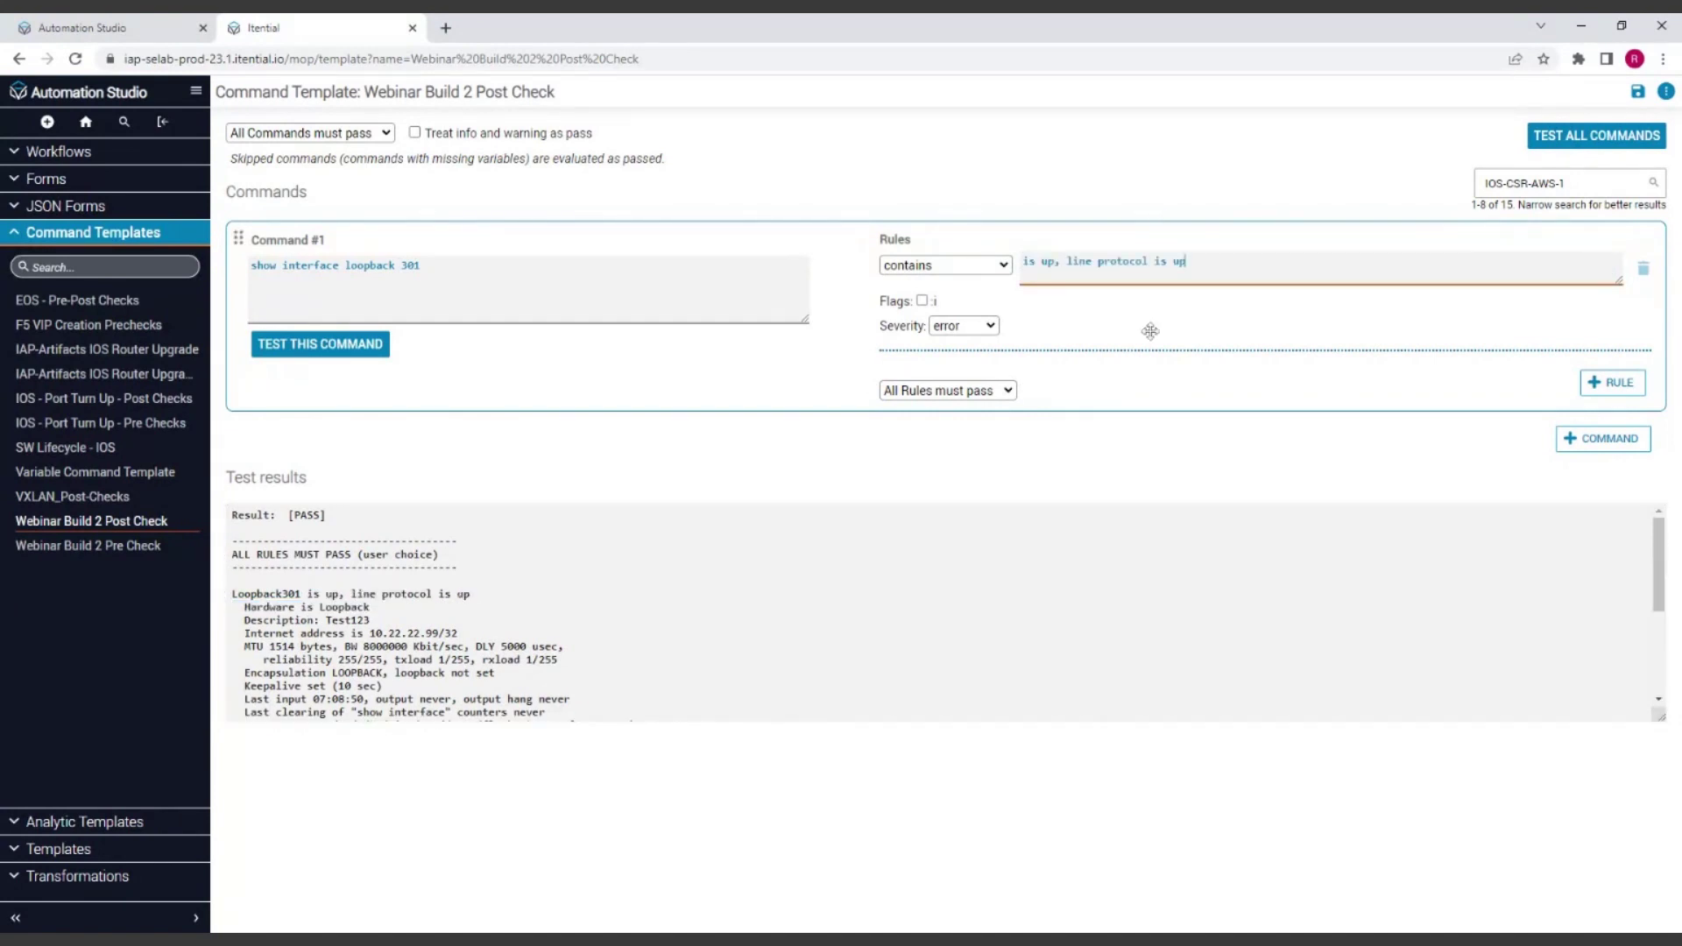
pyautogui.click(1004, 273)
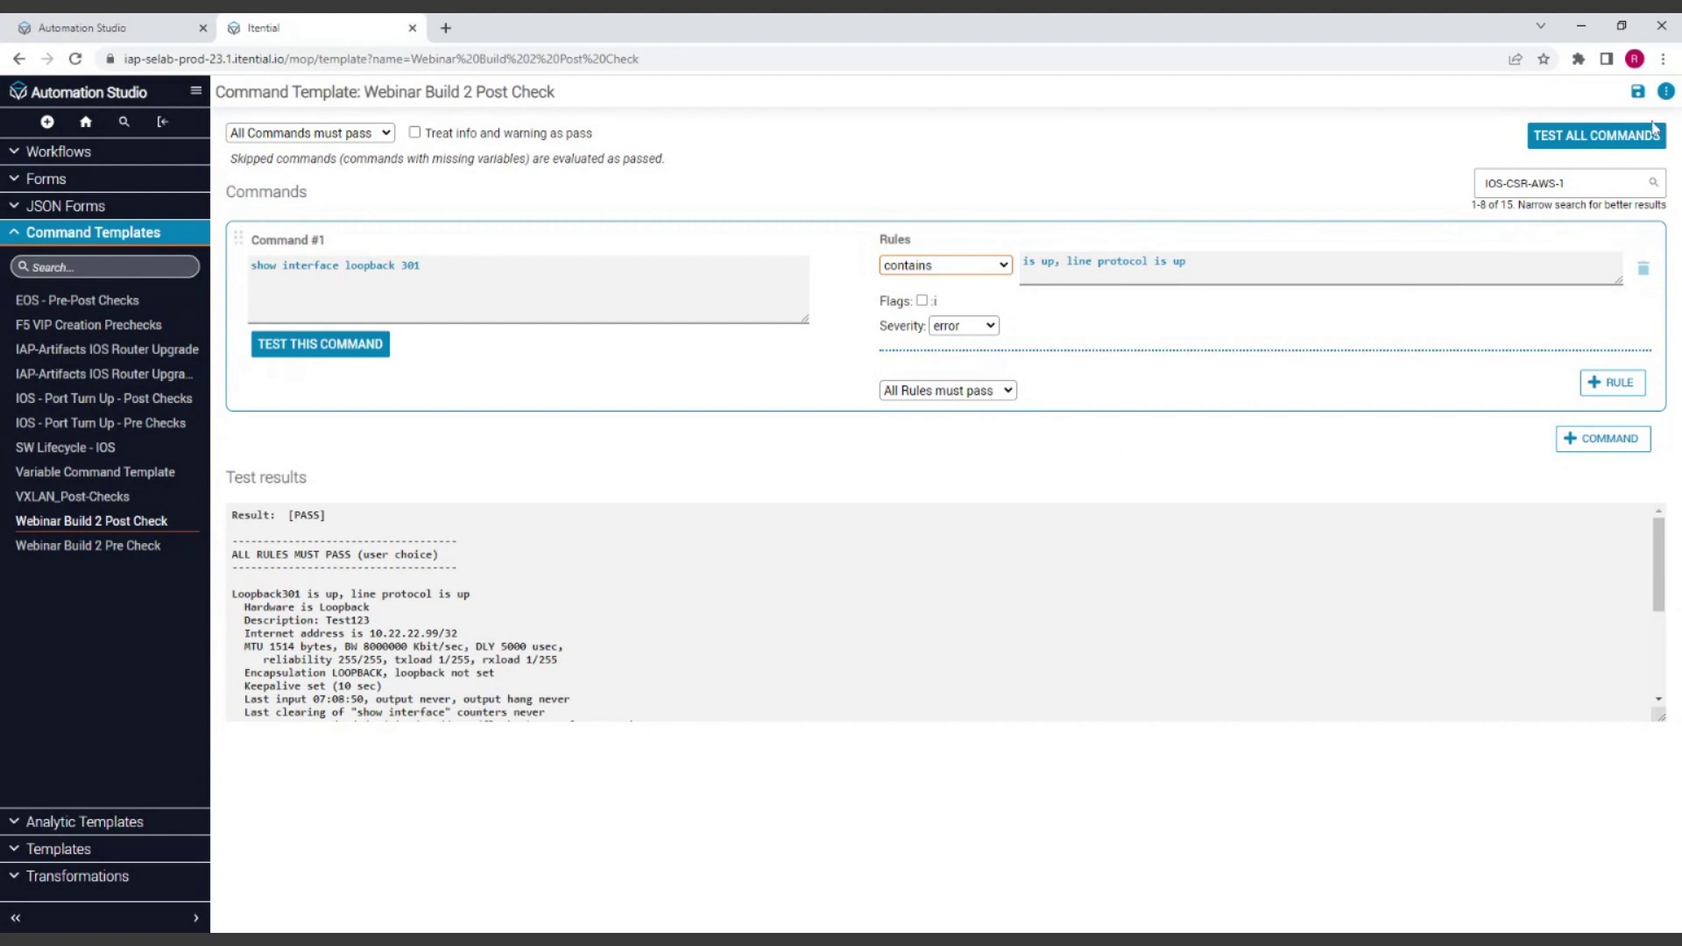
pyautogui.click(1638, 91)
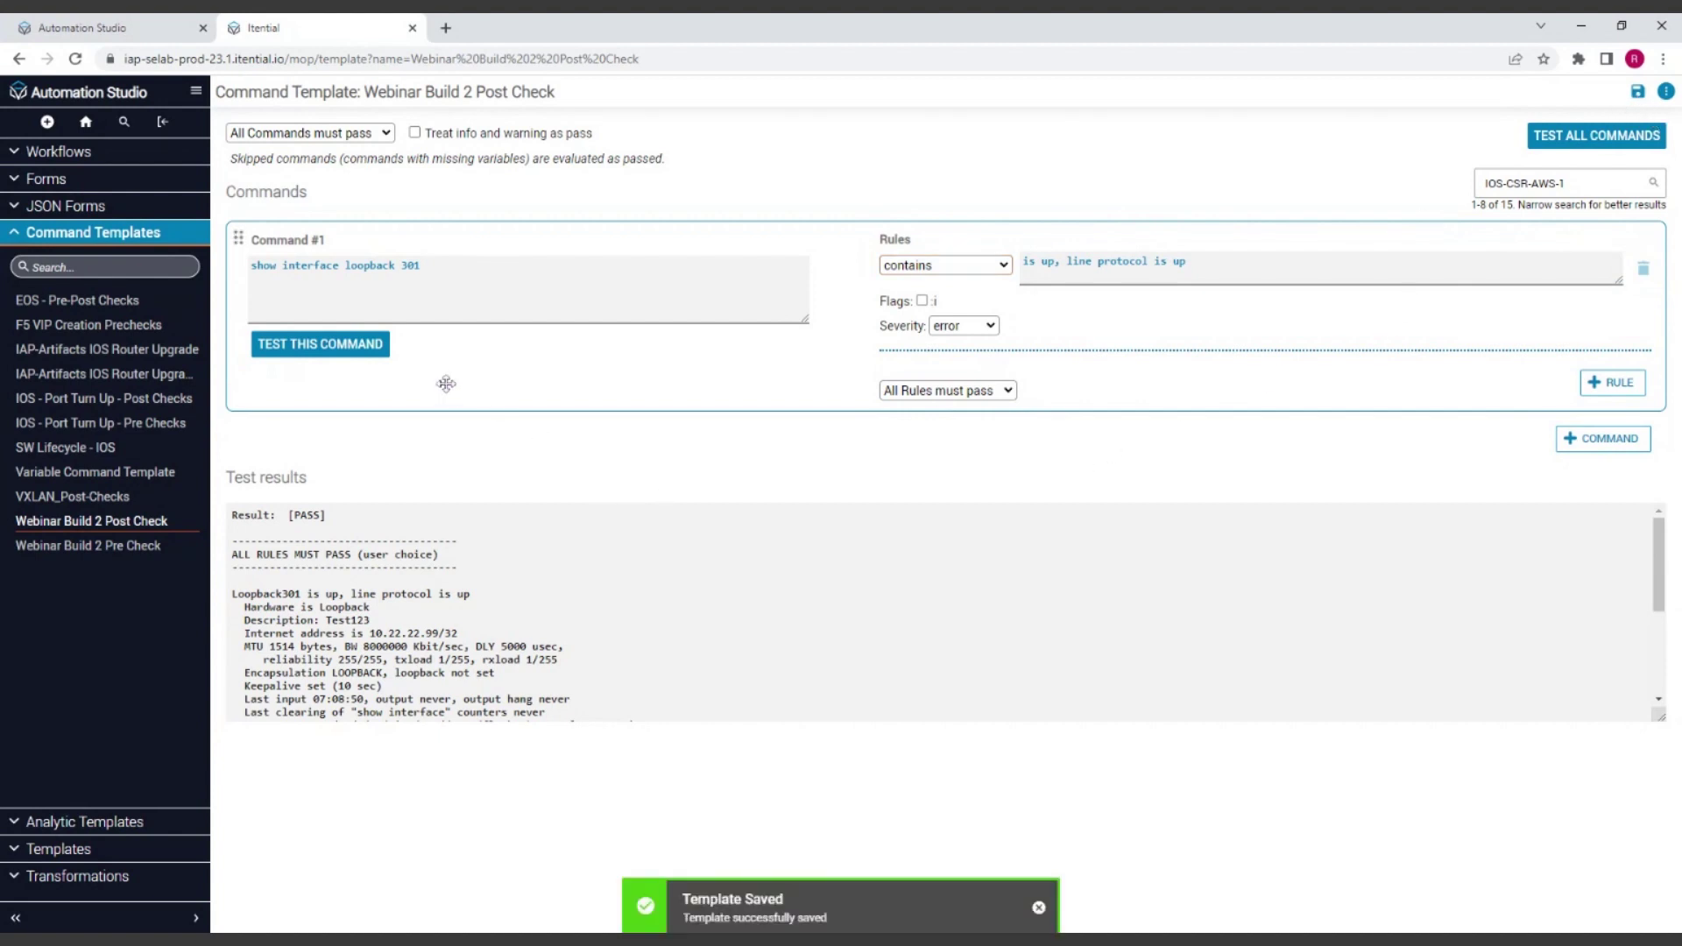
pyautogui.click(364, 348)
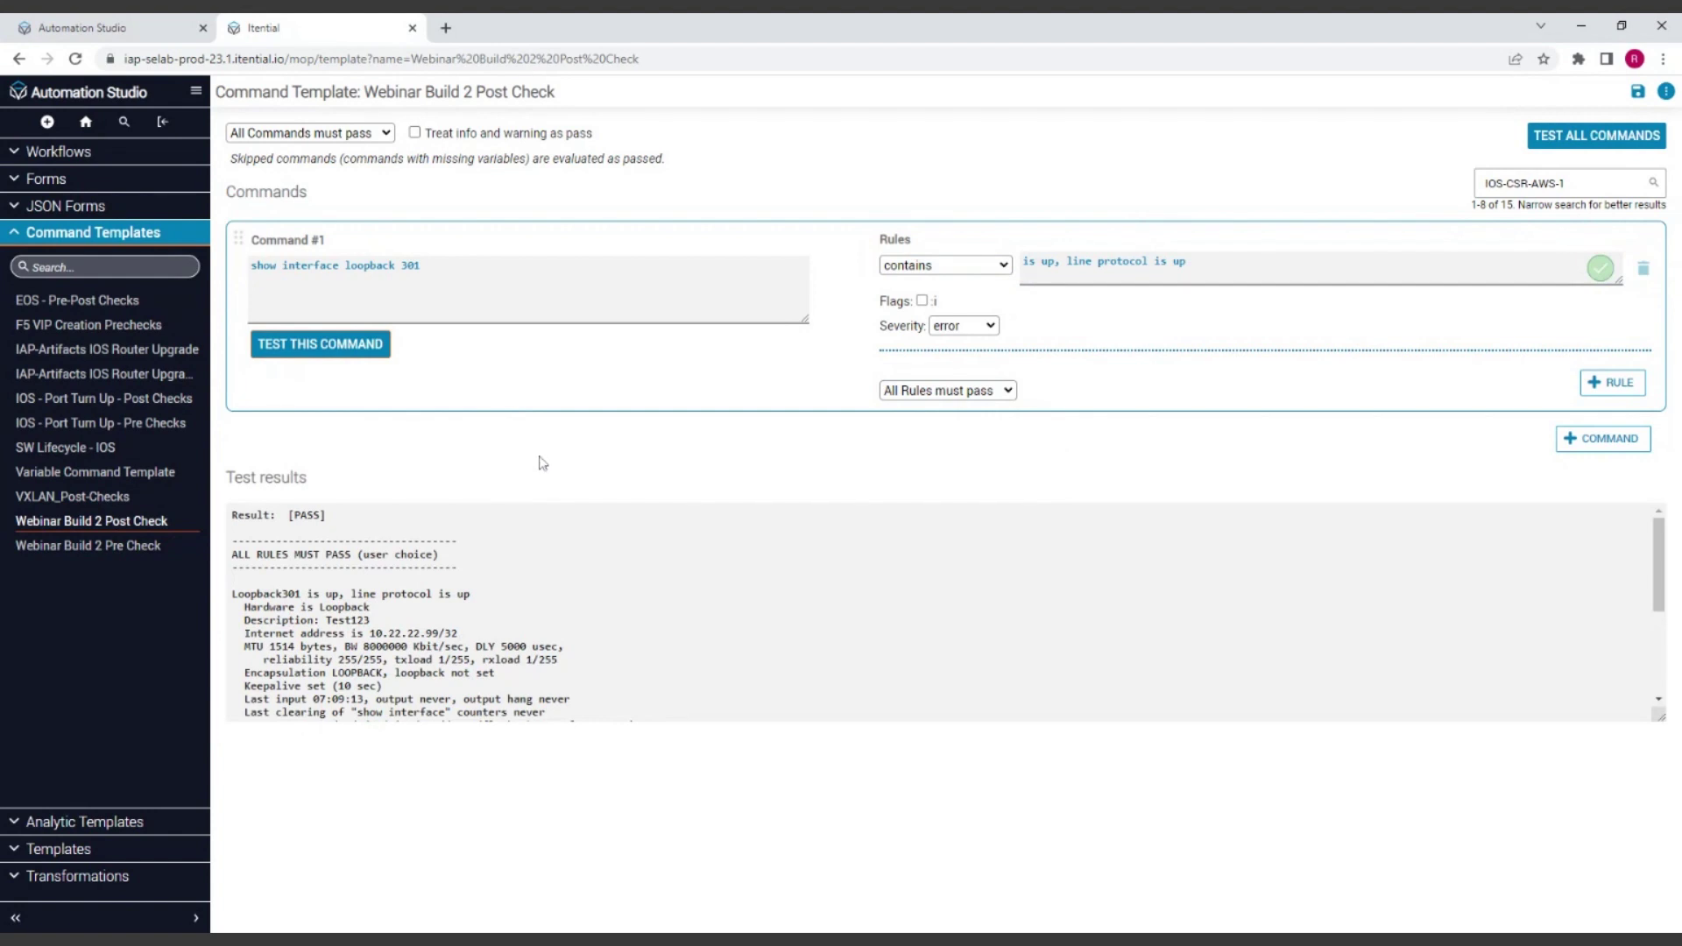
# Return to the Build a workflow 2 canvas and close the Make Config Change on IOS task details
pyautogui.click(196, 90)
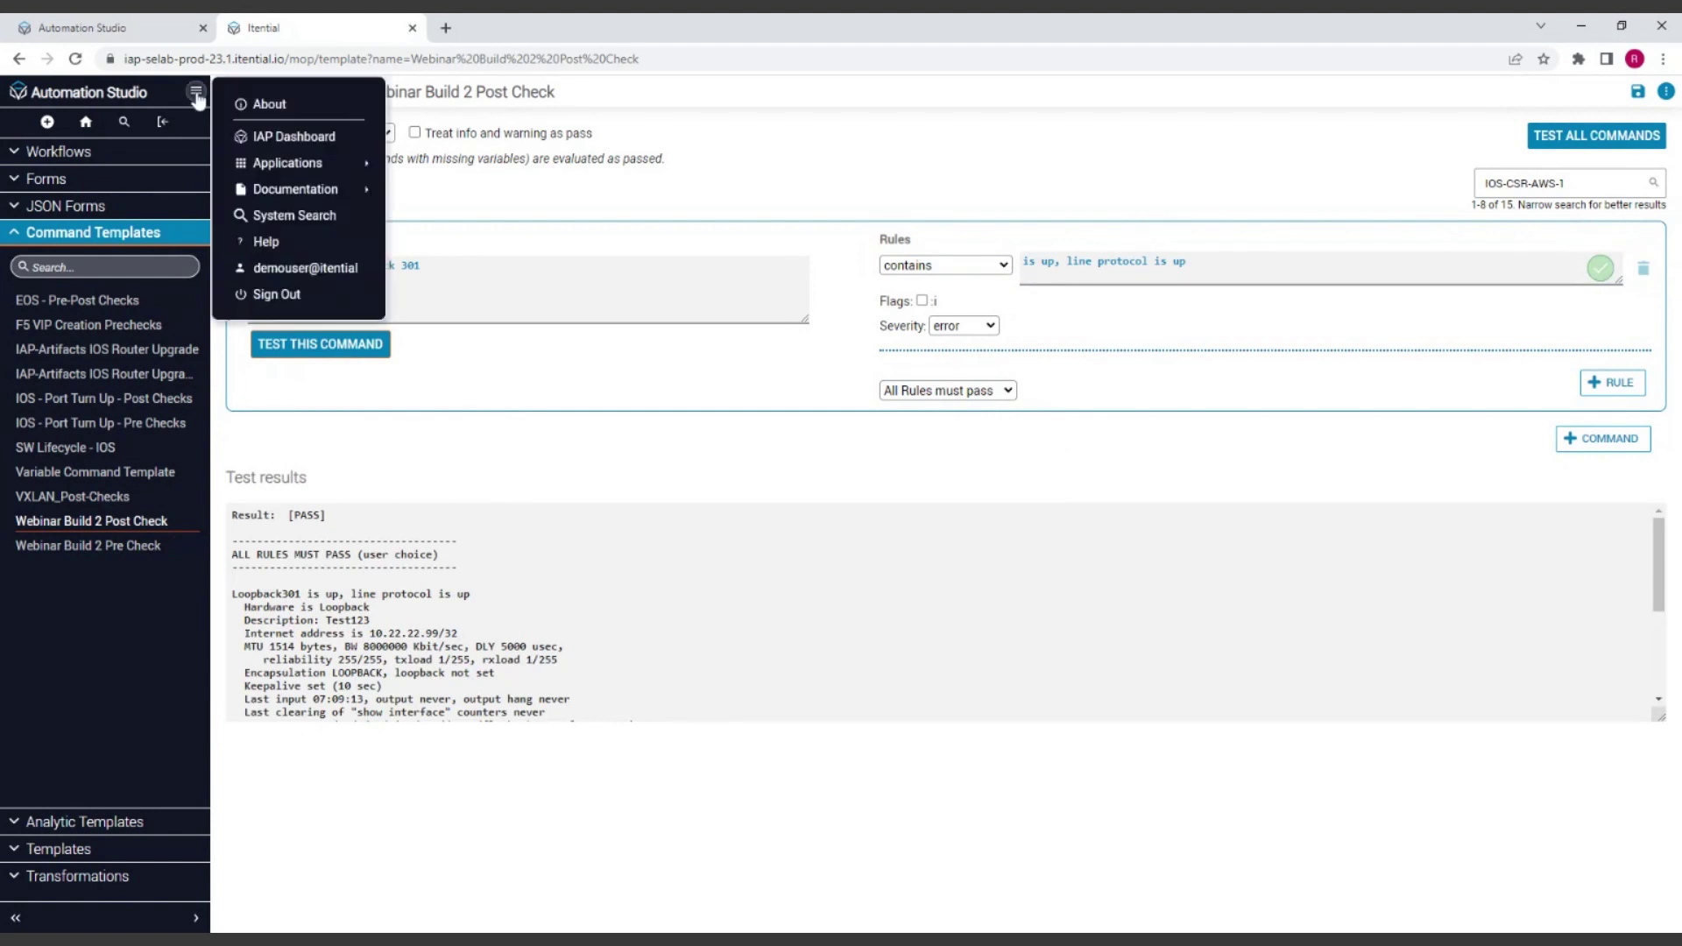
pyautogui.click(161, 33)
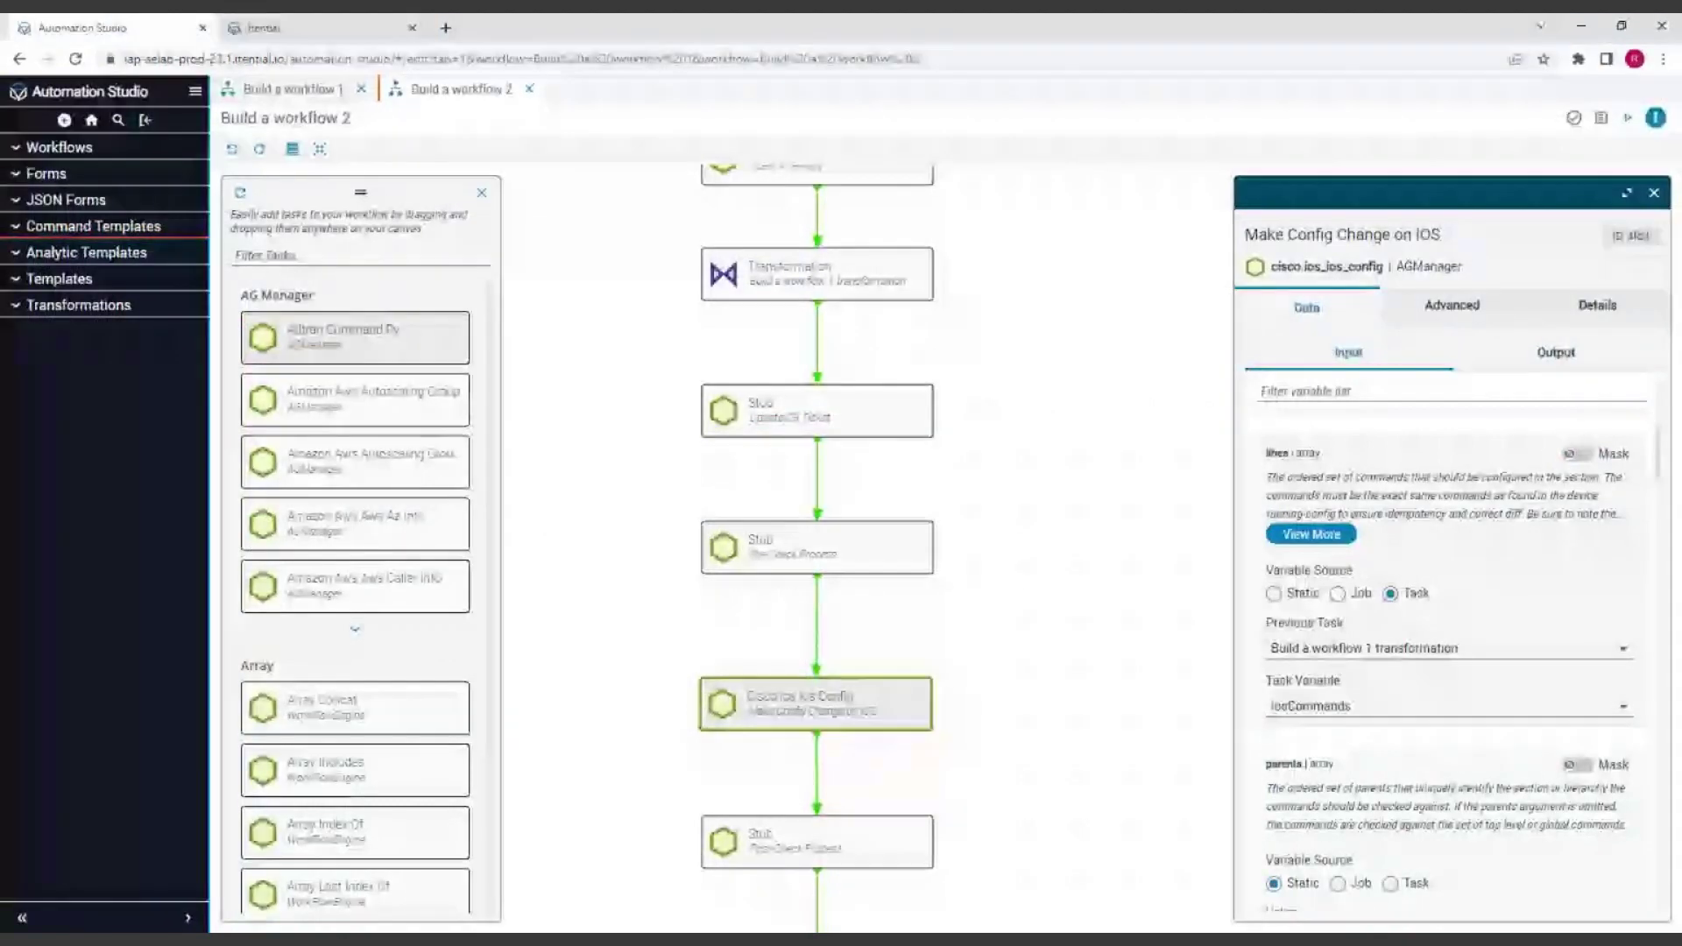
pyautogui.click(850, 549)
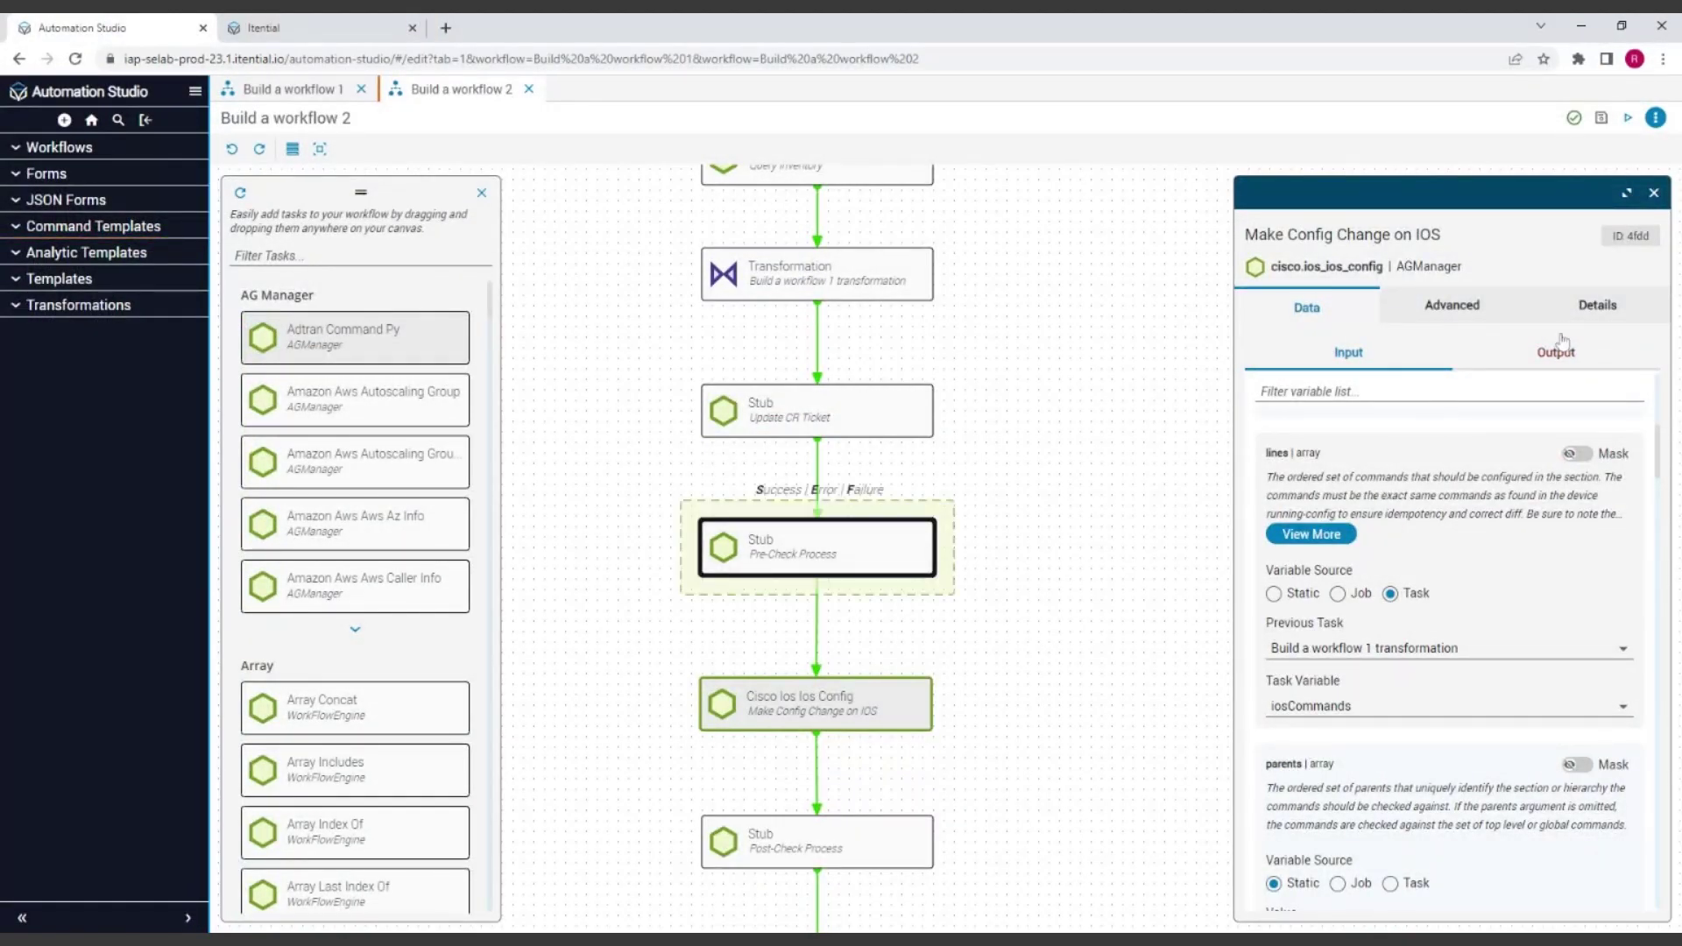
pyautogui.click(1654, 193)
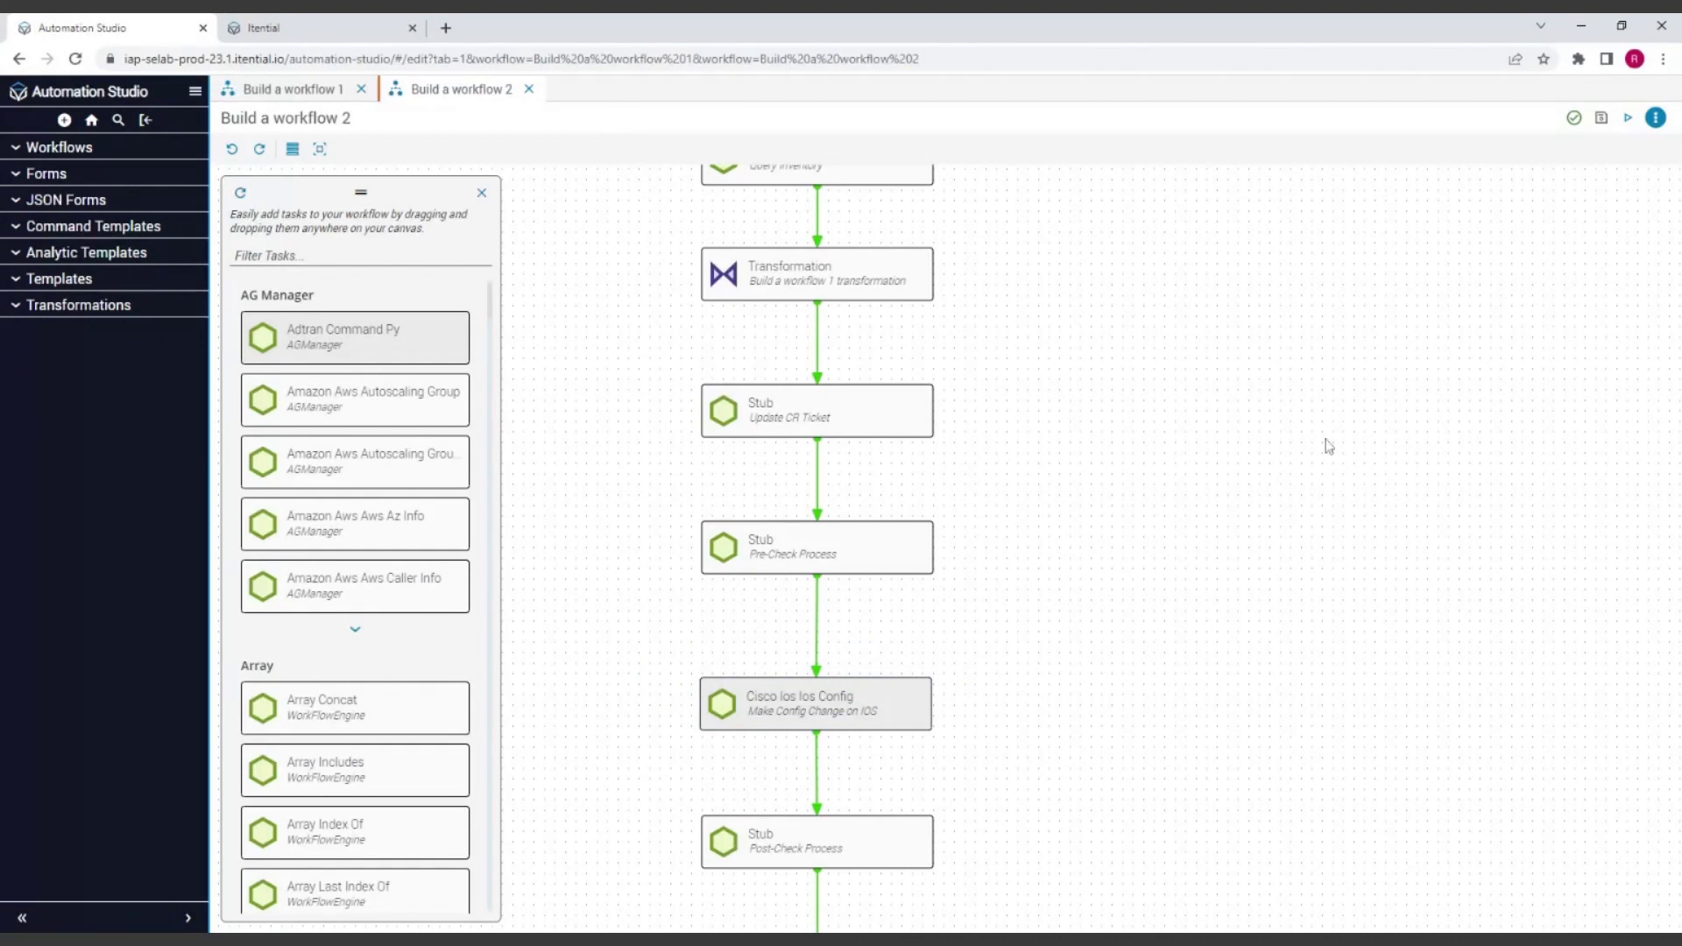
# Look for the Webinar Build 2 pre-check and post-check entries in the list of command templates
pyautogui.click(65, 279)
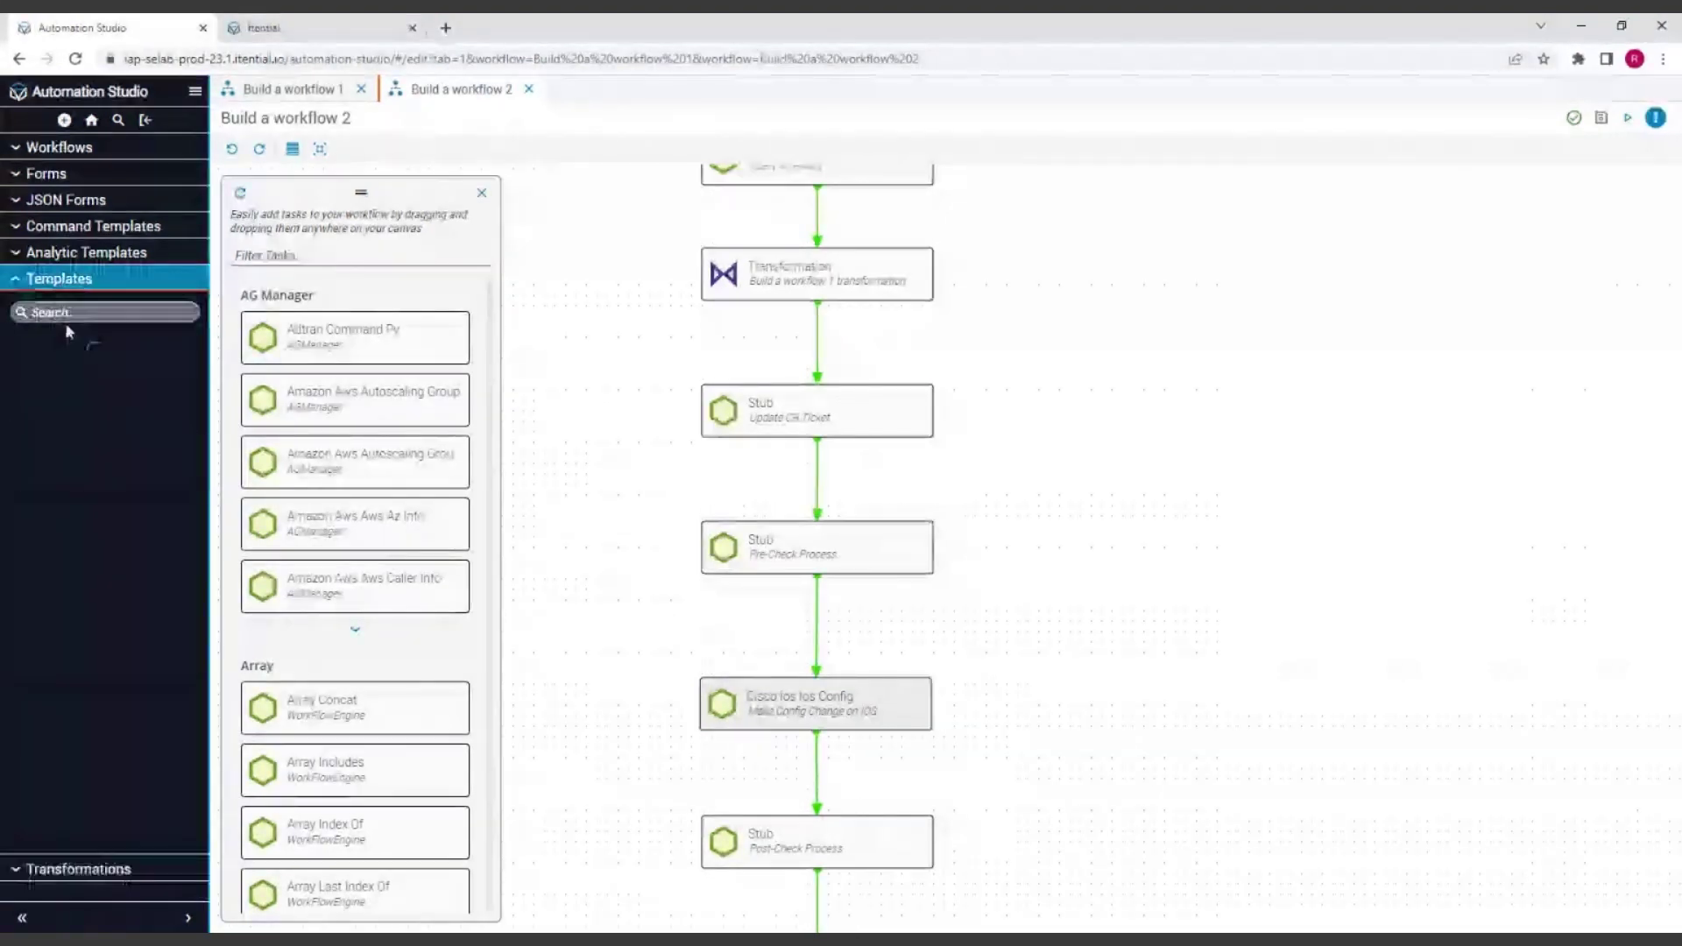
pyautogui.click(25, 281)
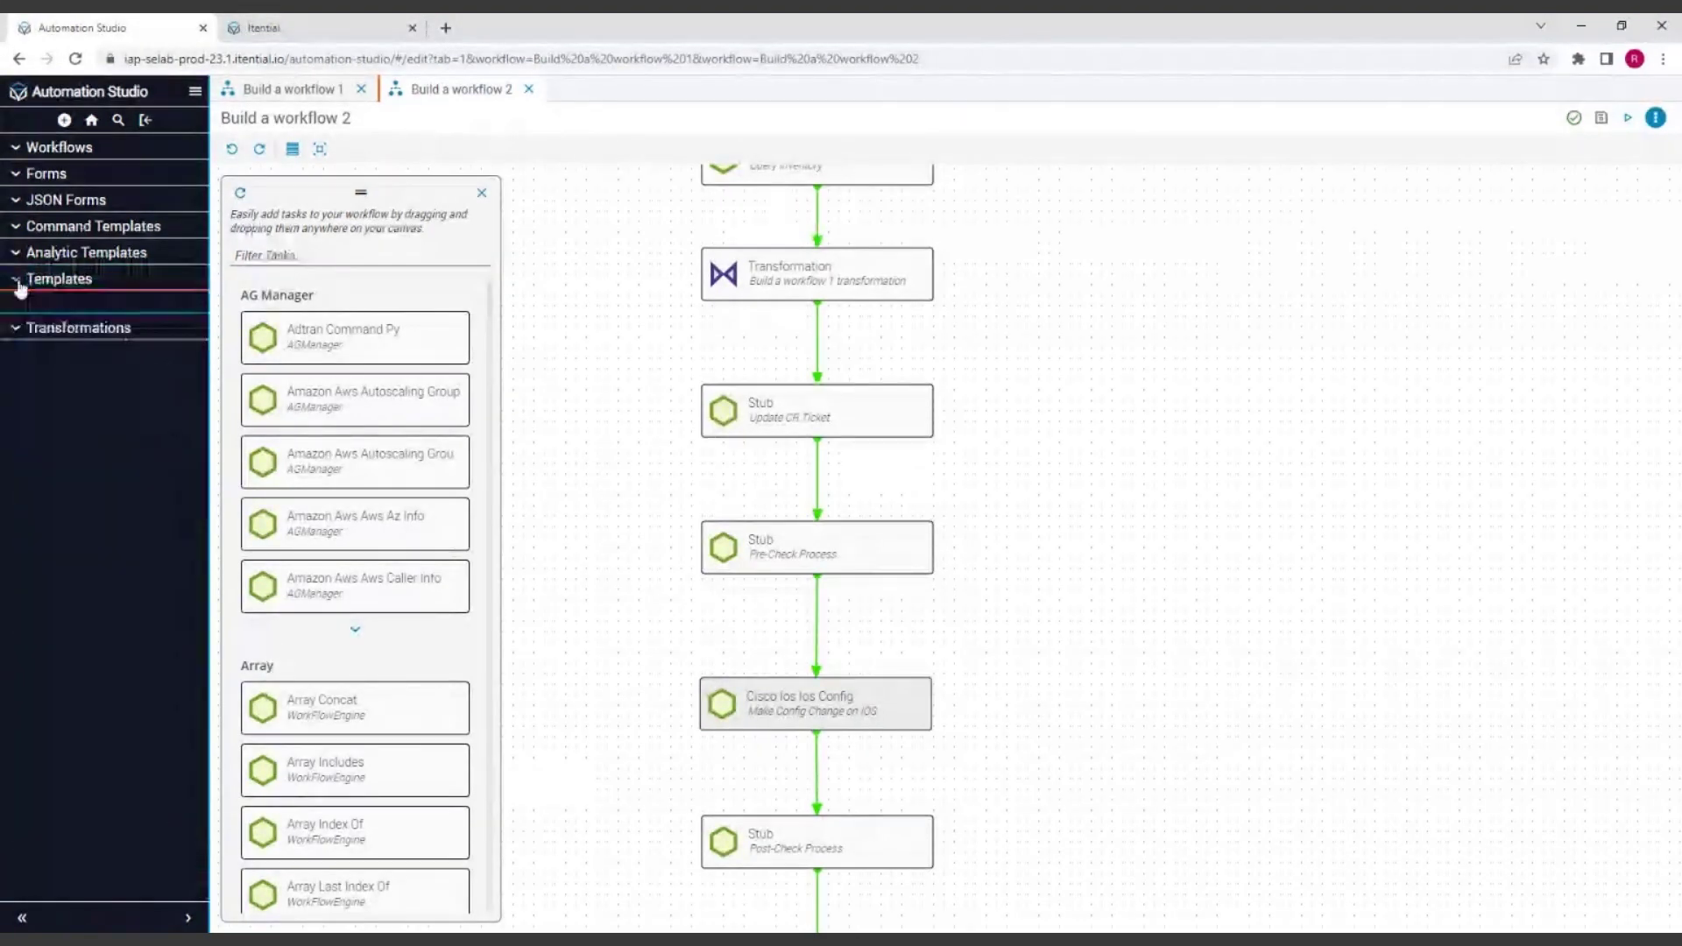
pyautogui.click(26, 229)
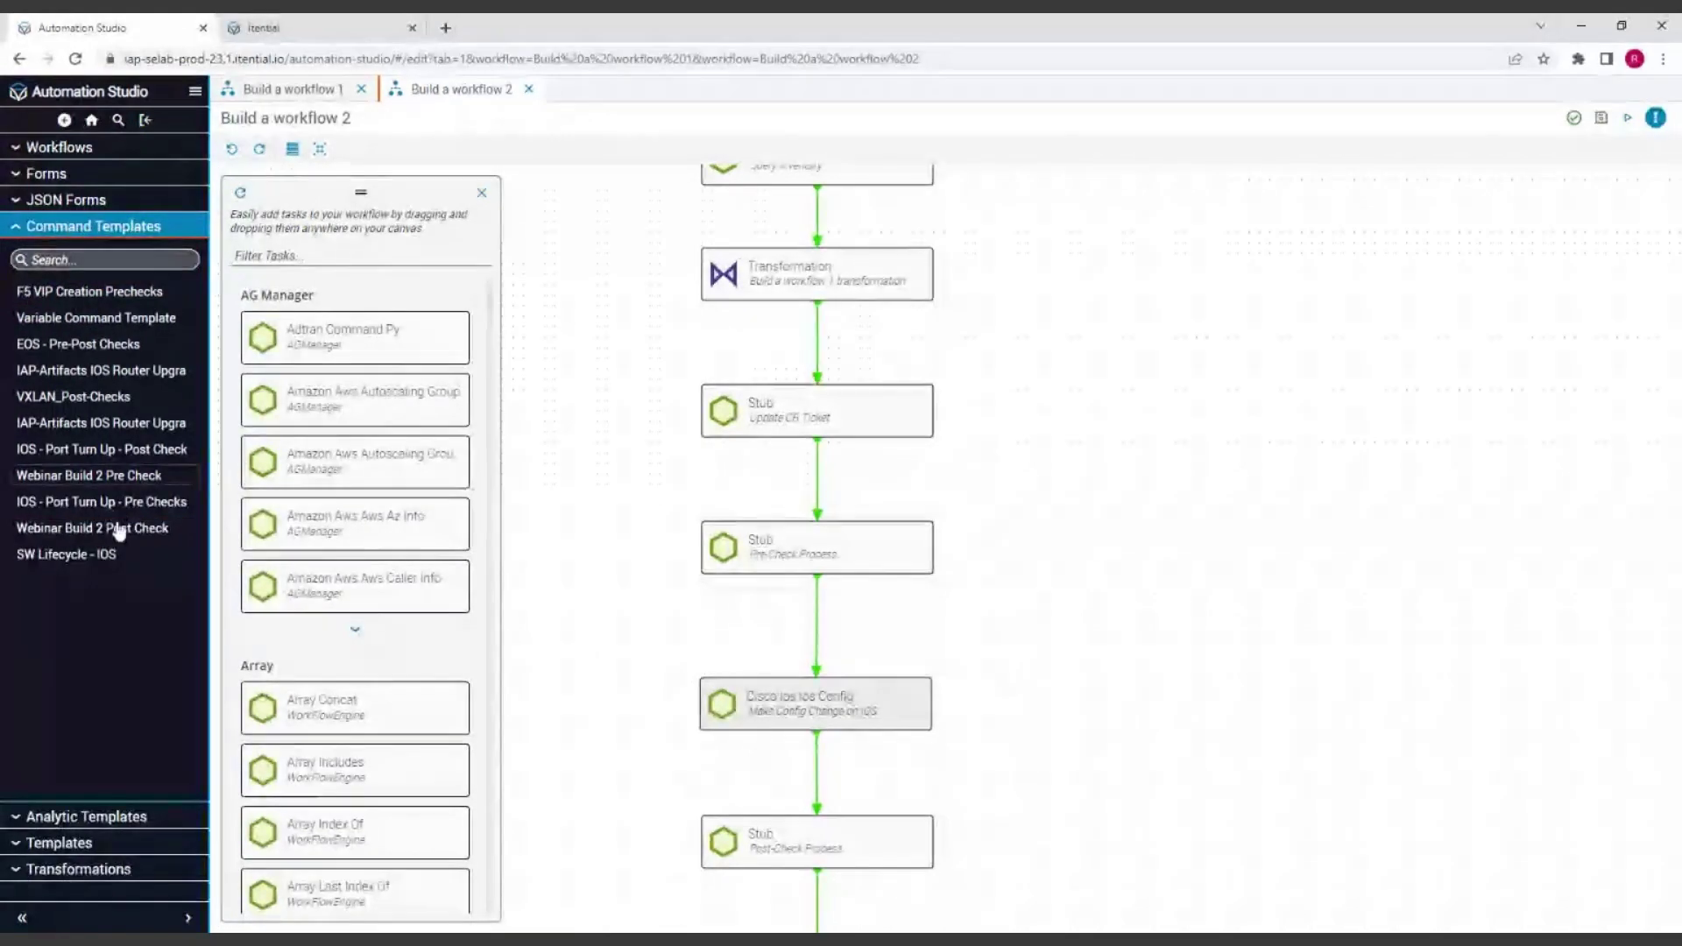
pyautogui.click(20, 230)
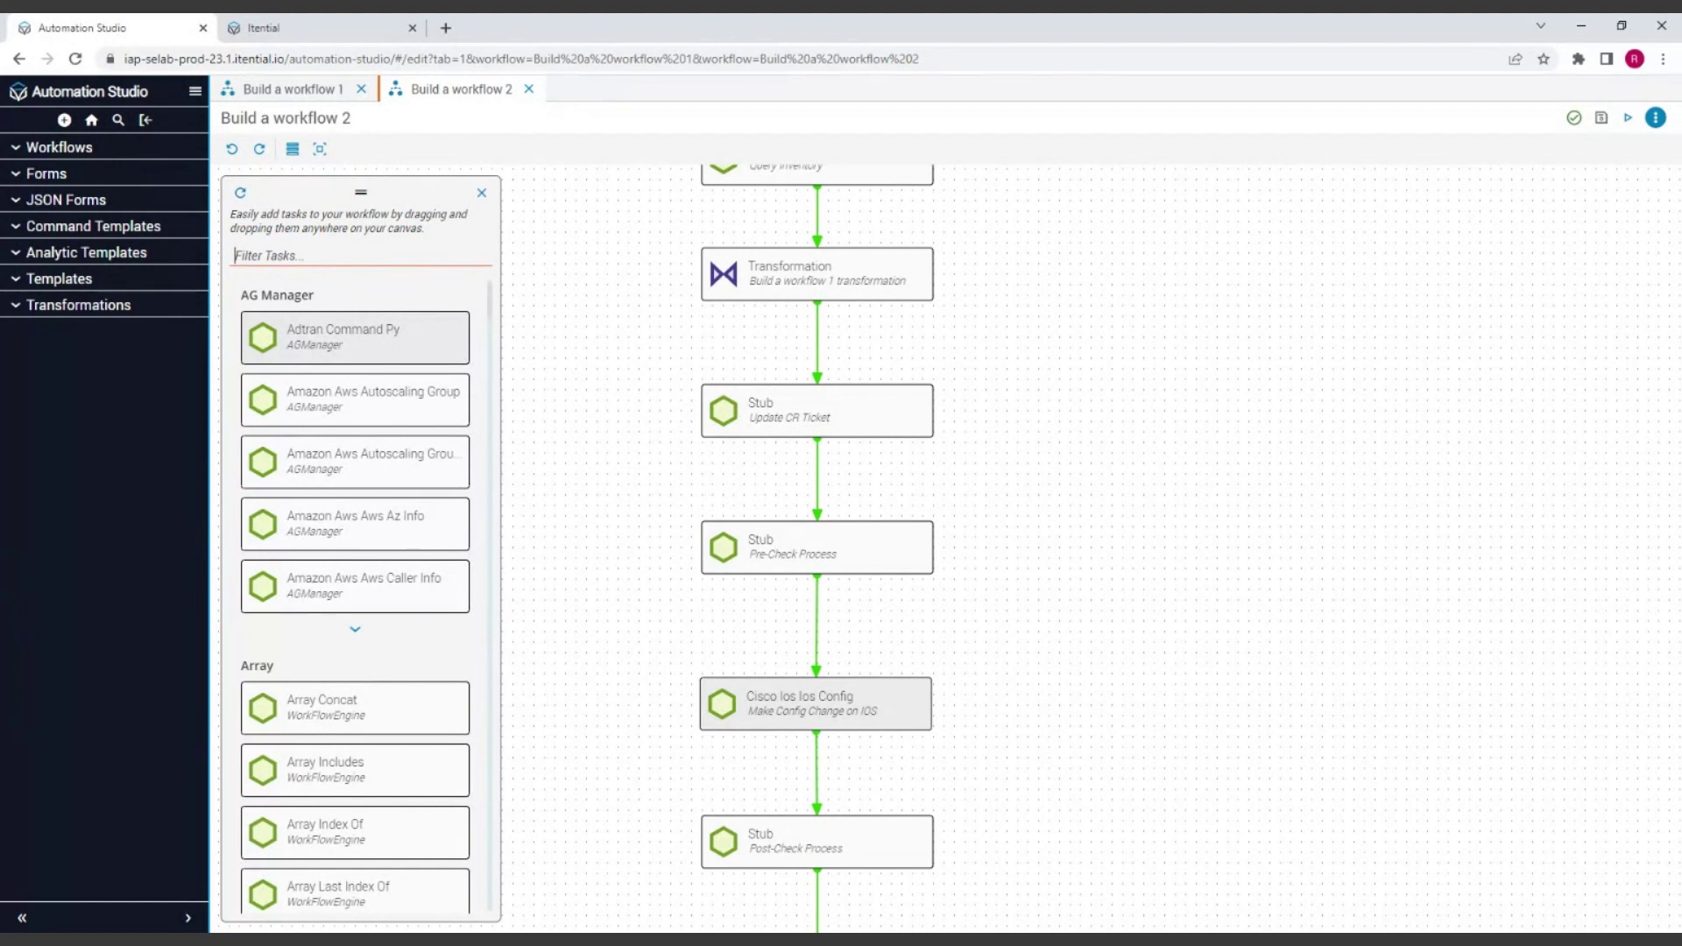
# Search the tasks for "runcommand" and add a Run Command Template task beside the Pre-Check Process stub
pyautogui.write('runcommand')
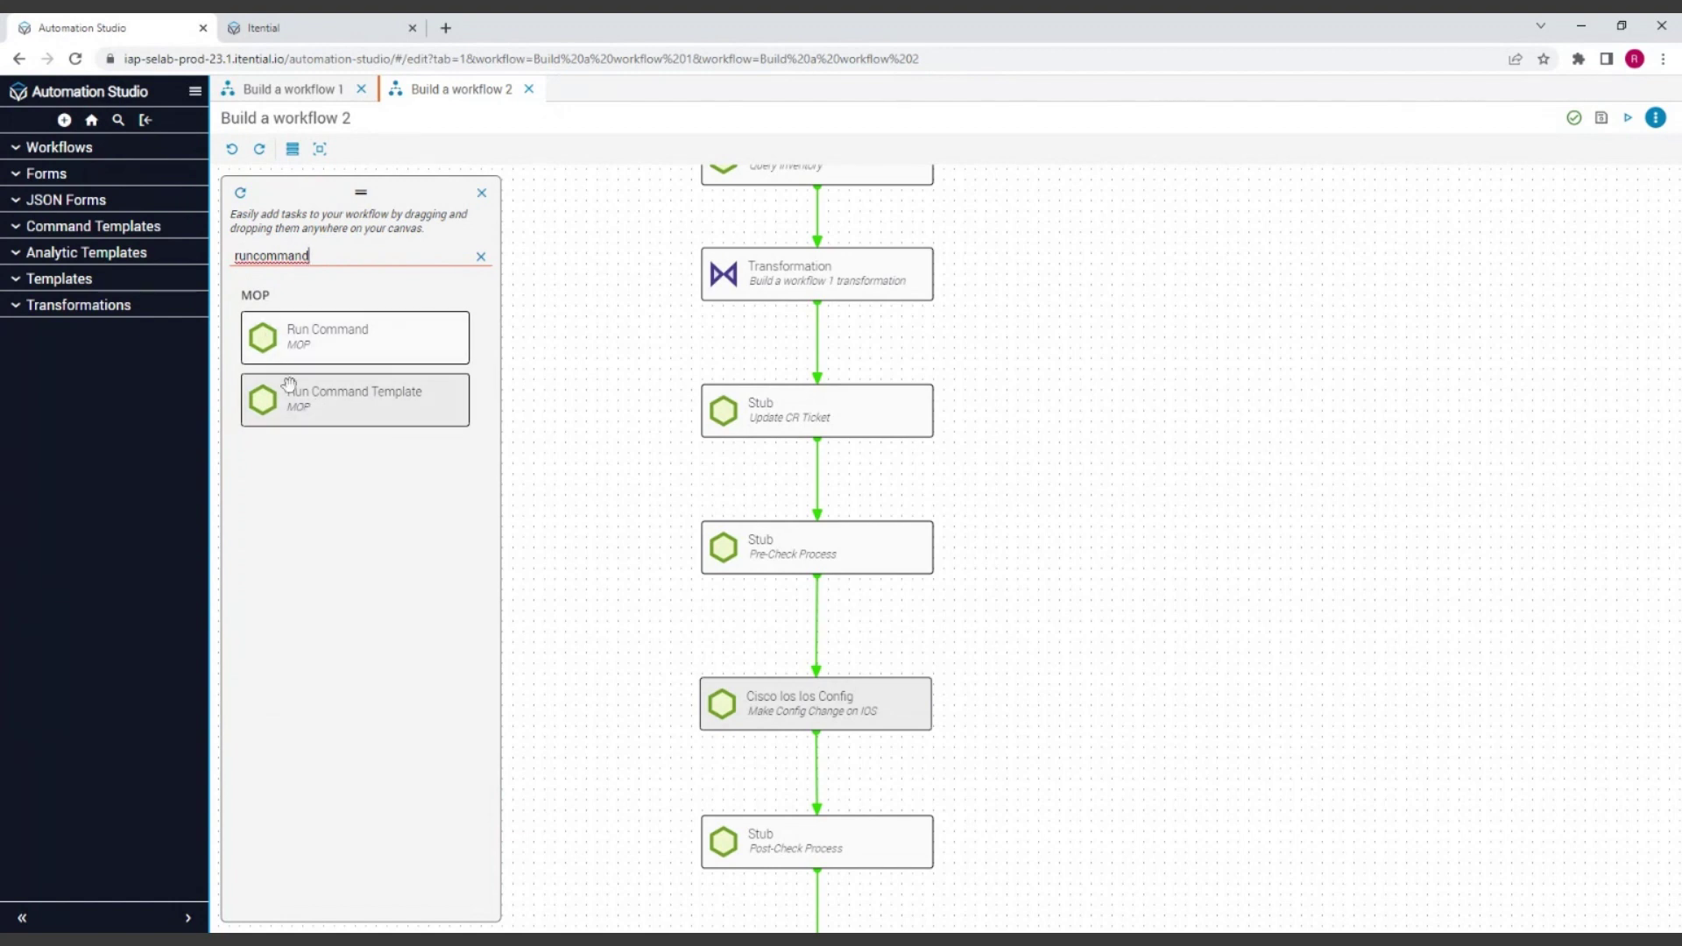
pyautogui.moveTo(298, 400); pyautogui.dragTo(1137, 550)
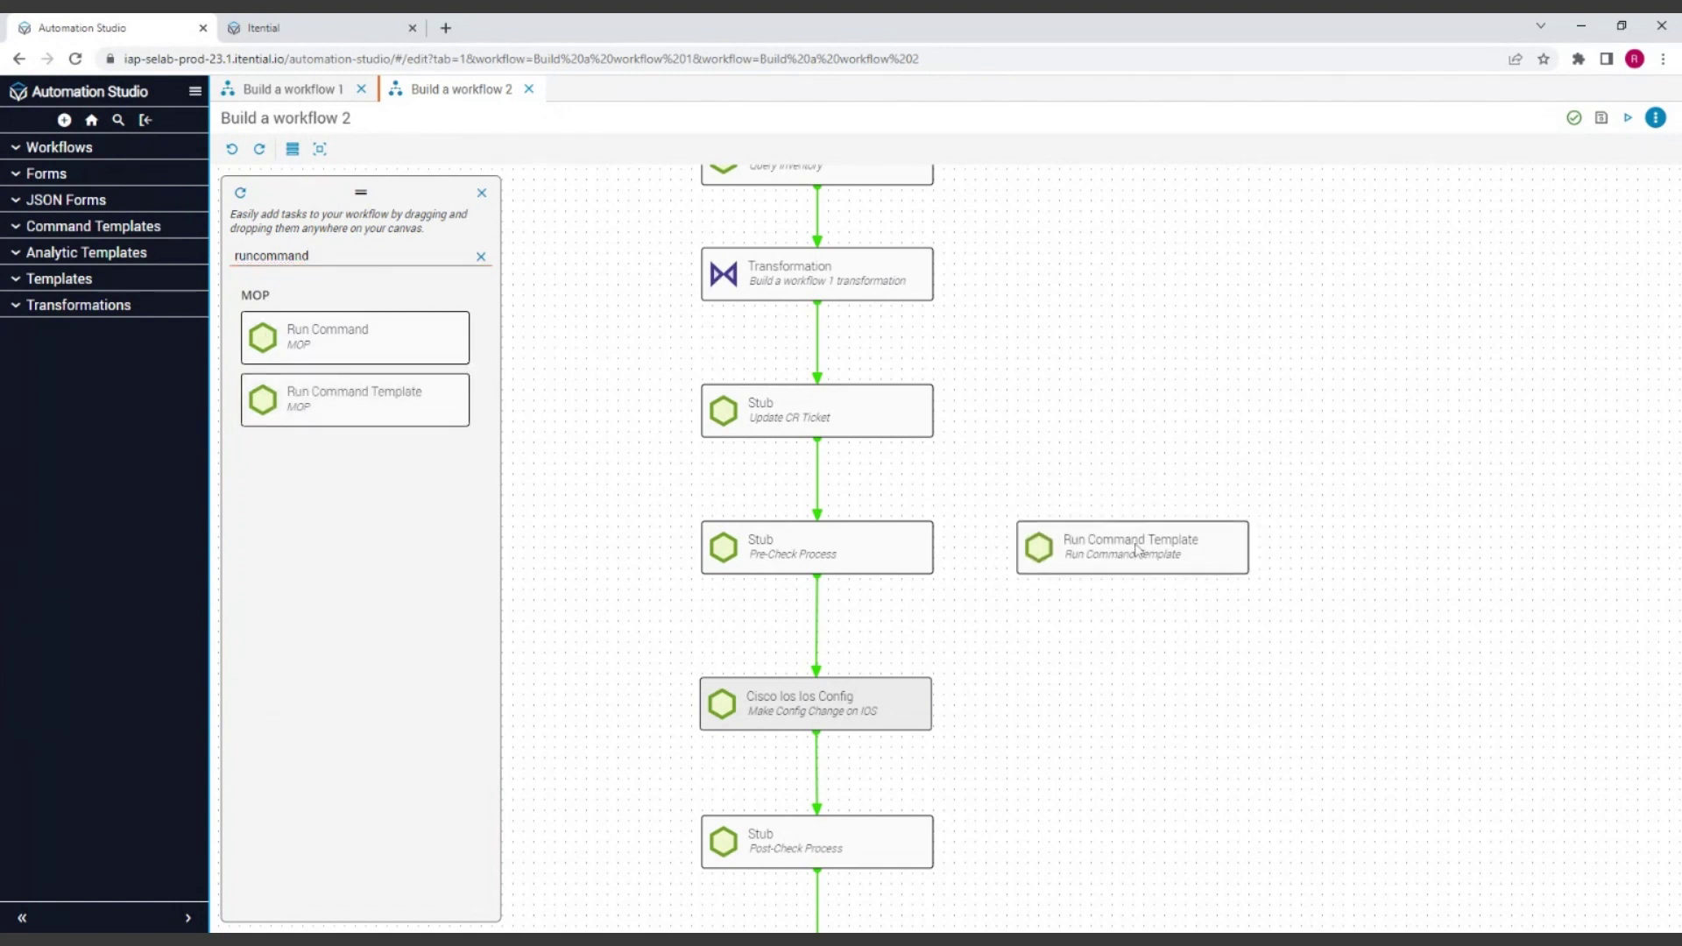
pyautogui.click(1138, 551)
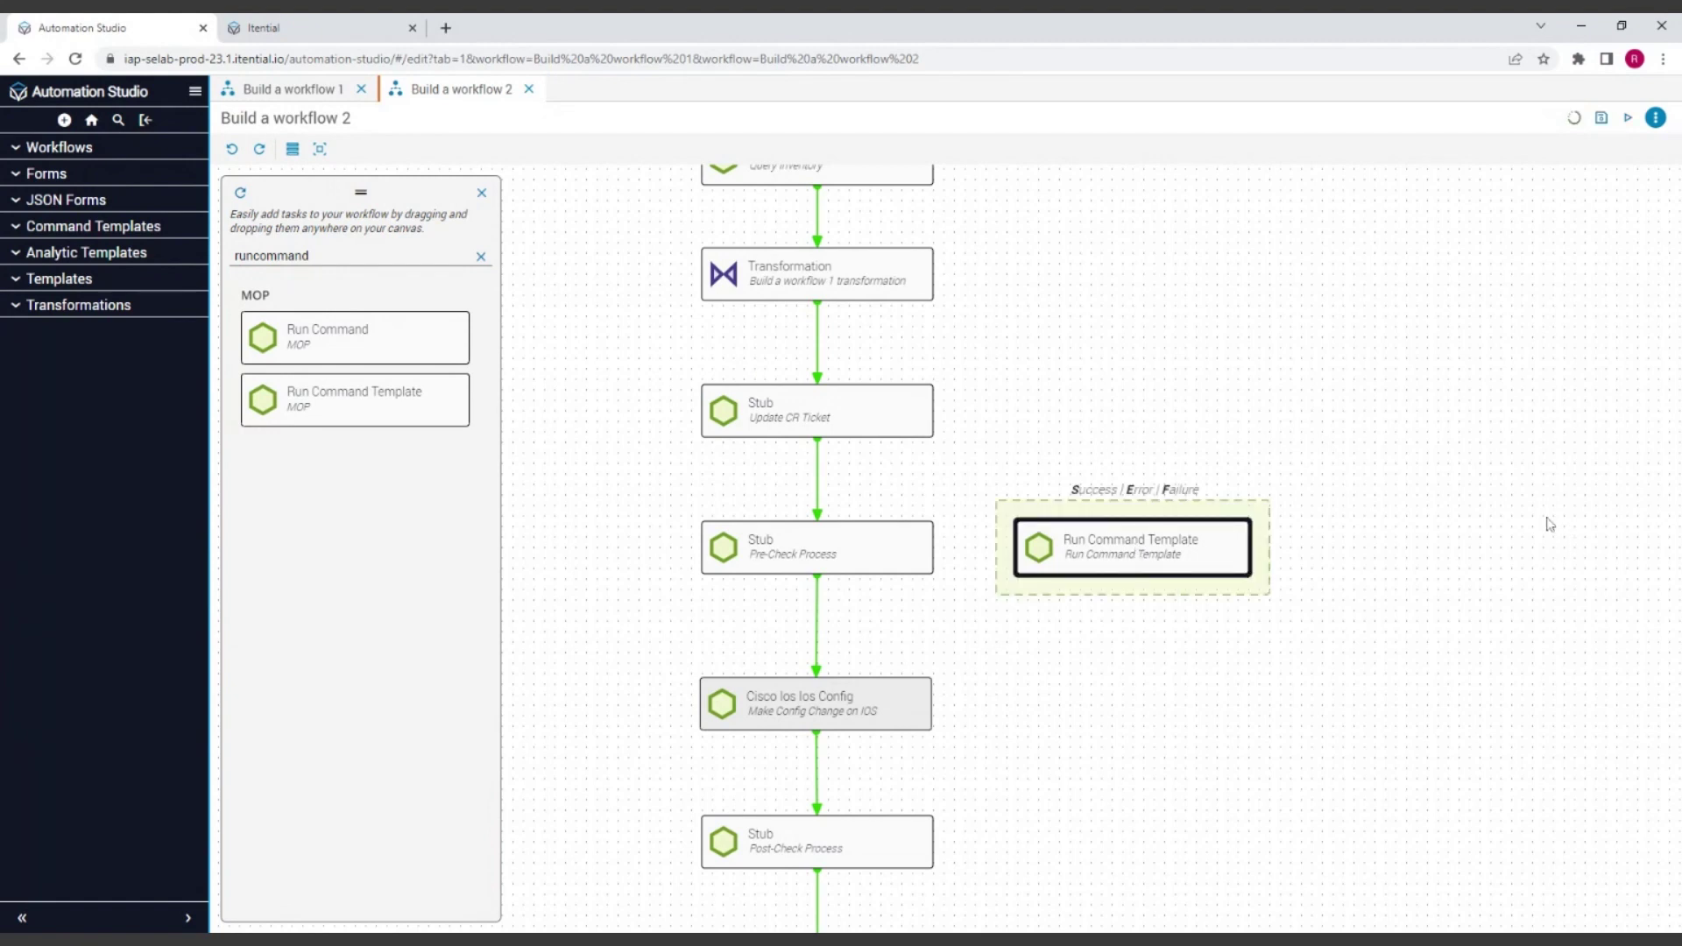
# Replace the Pre-Check Process stub by deleting and merging it, placing Run Command Template between Update CR Ticket and Cisco Ios Ios Config
pyautogui.click(890, 545)
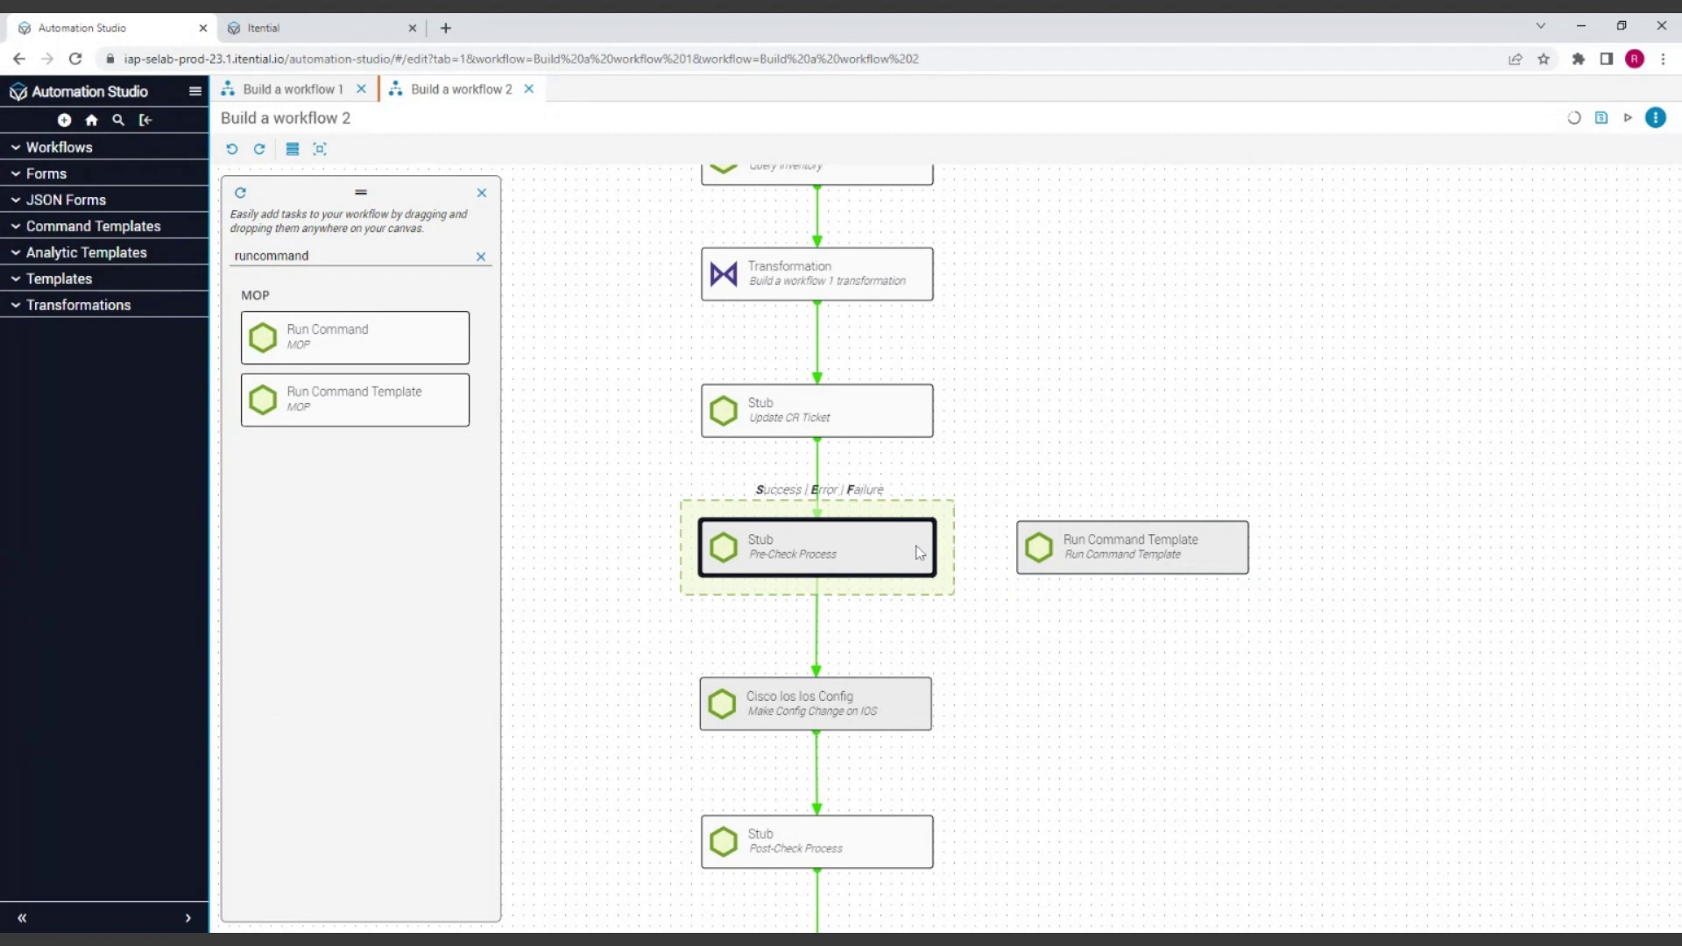
pyautogui.rightClick(904, 552)
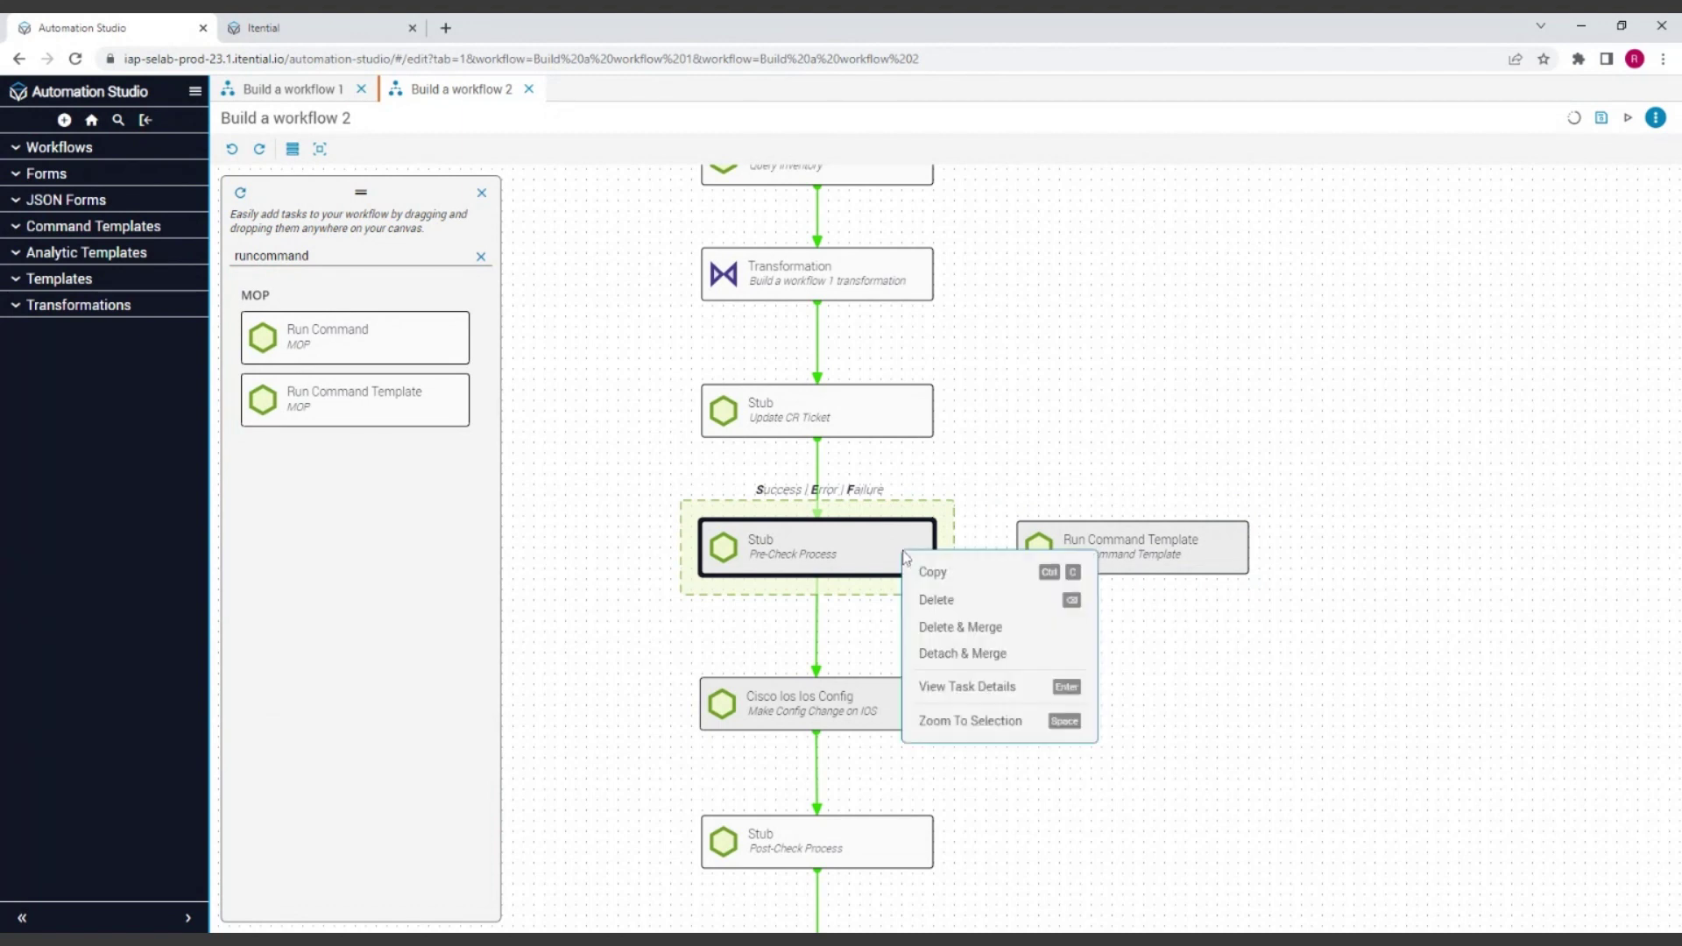
pyautogui.click(942, 627)
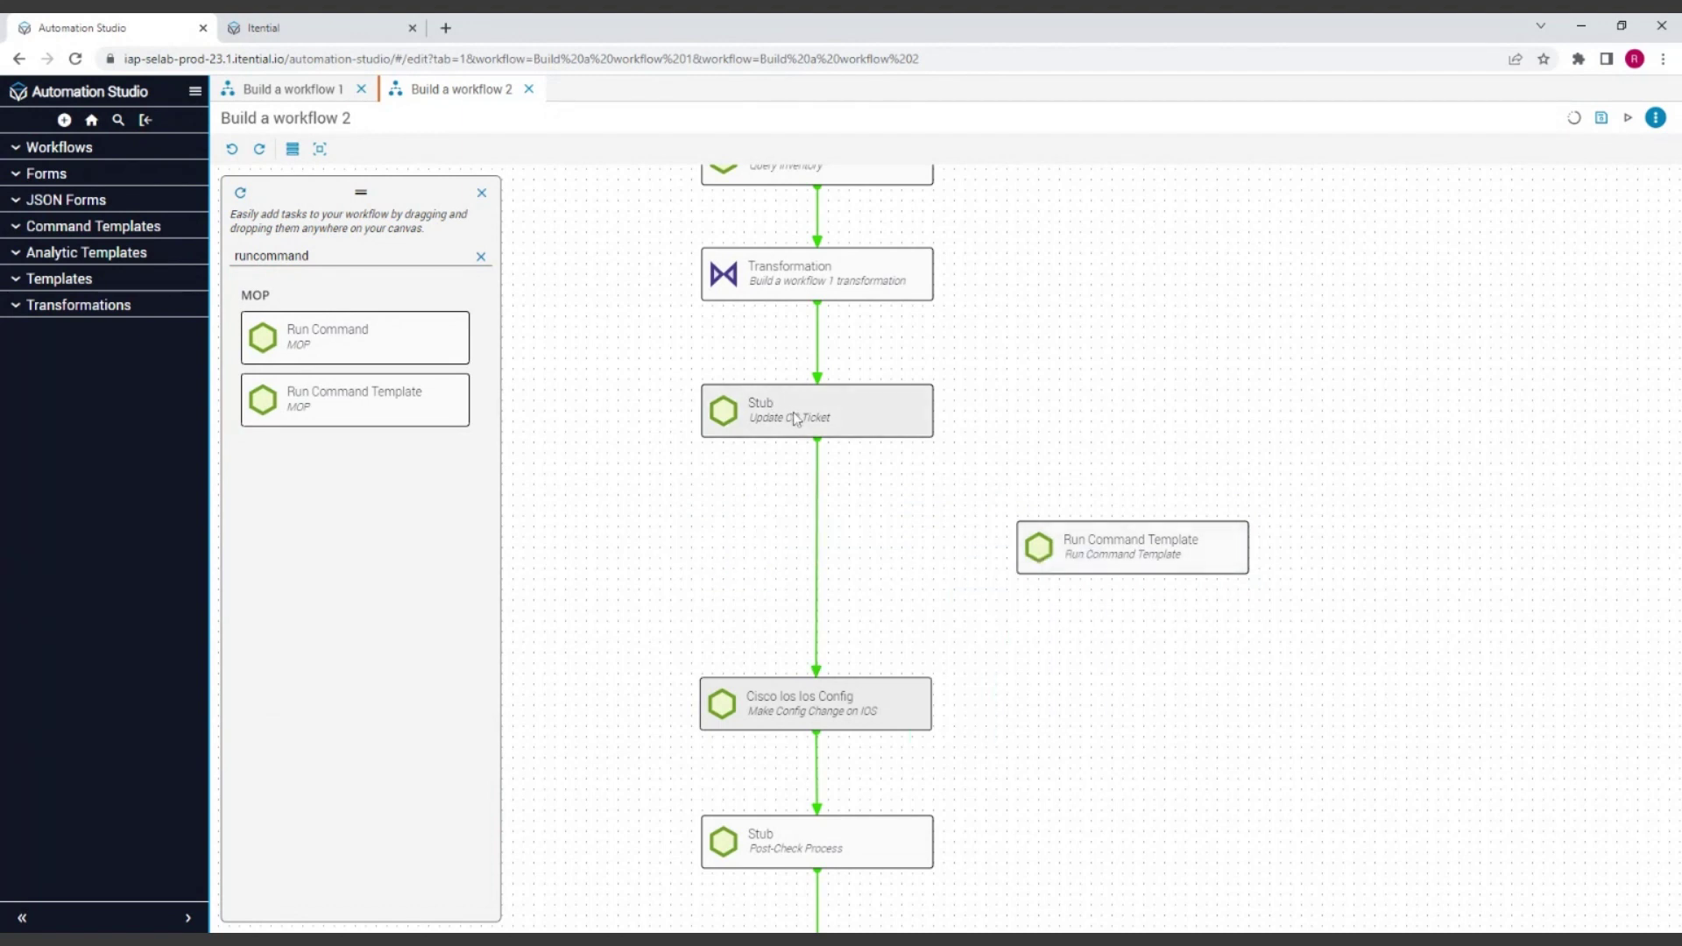
pyautogui.moveTo(1197, 554); pyautogui.dragTo(845, 538)
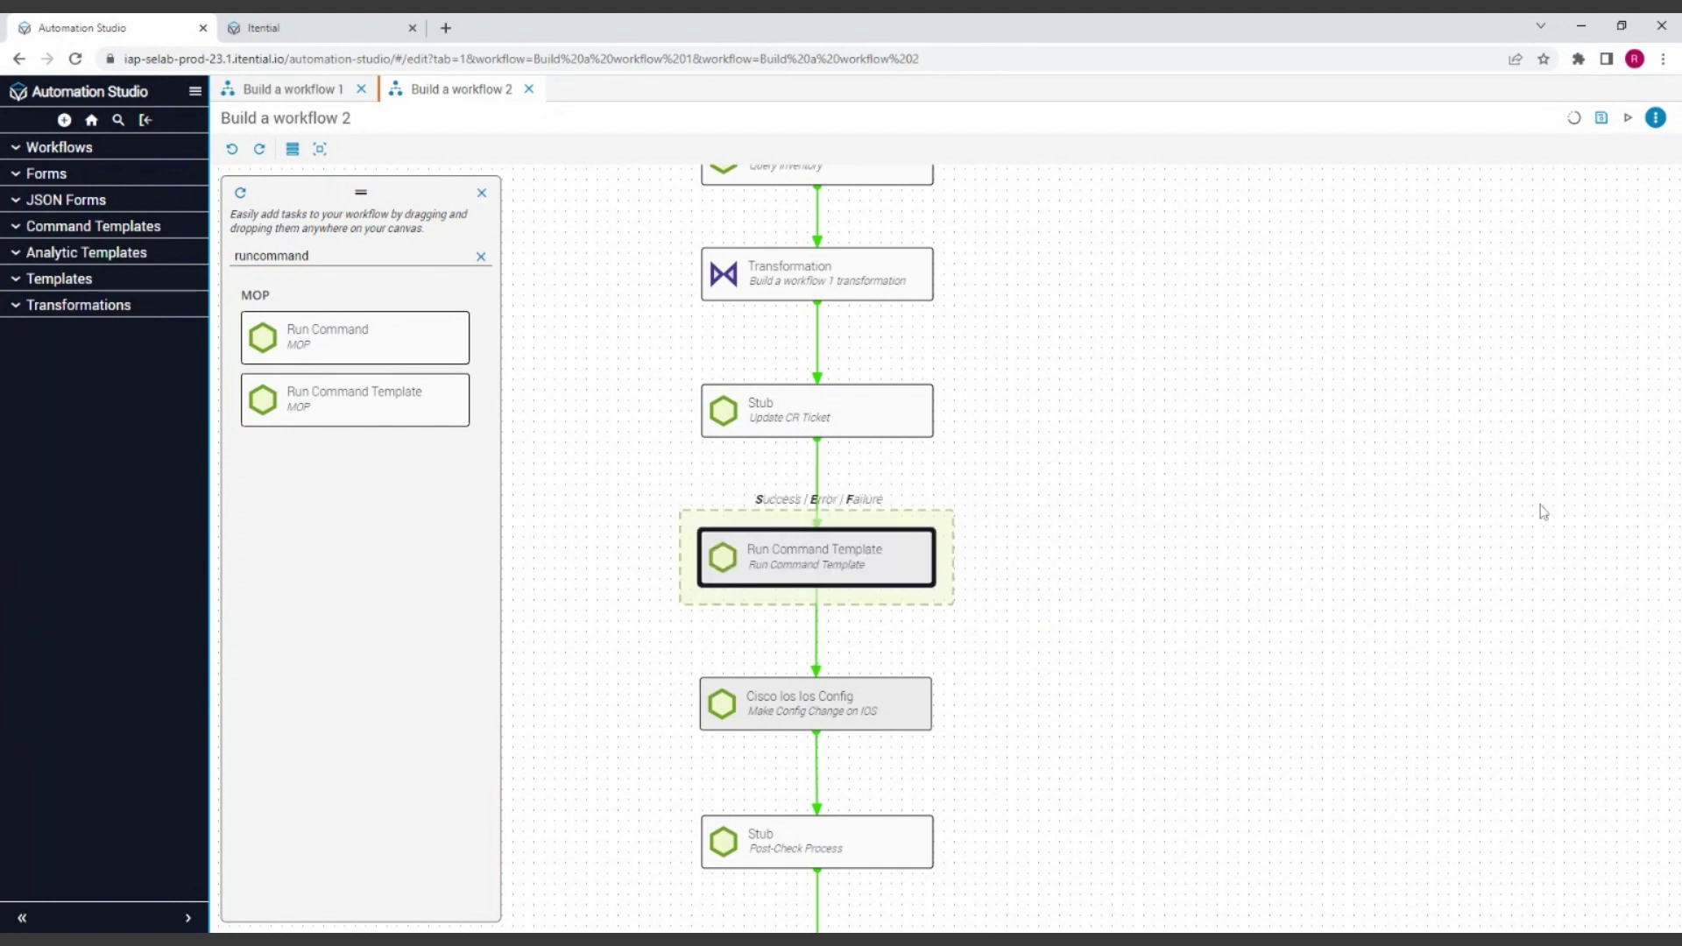
# Set the template input of the Run Command Template task to the static value "Webinar Build 2 Pre Check"
pyautogui.doubleClick(859, 570)
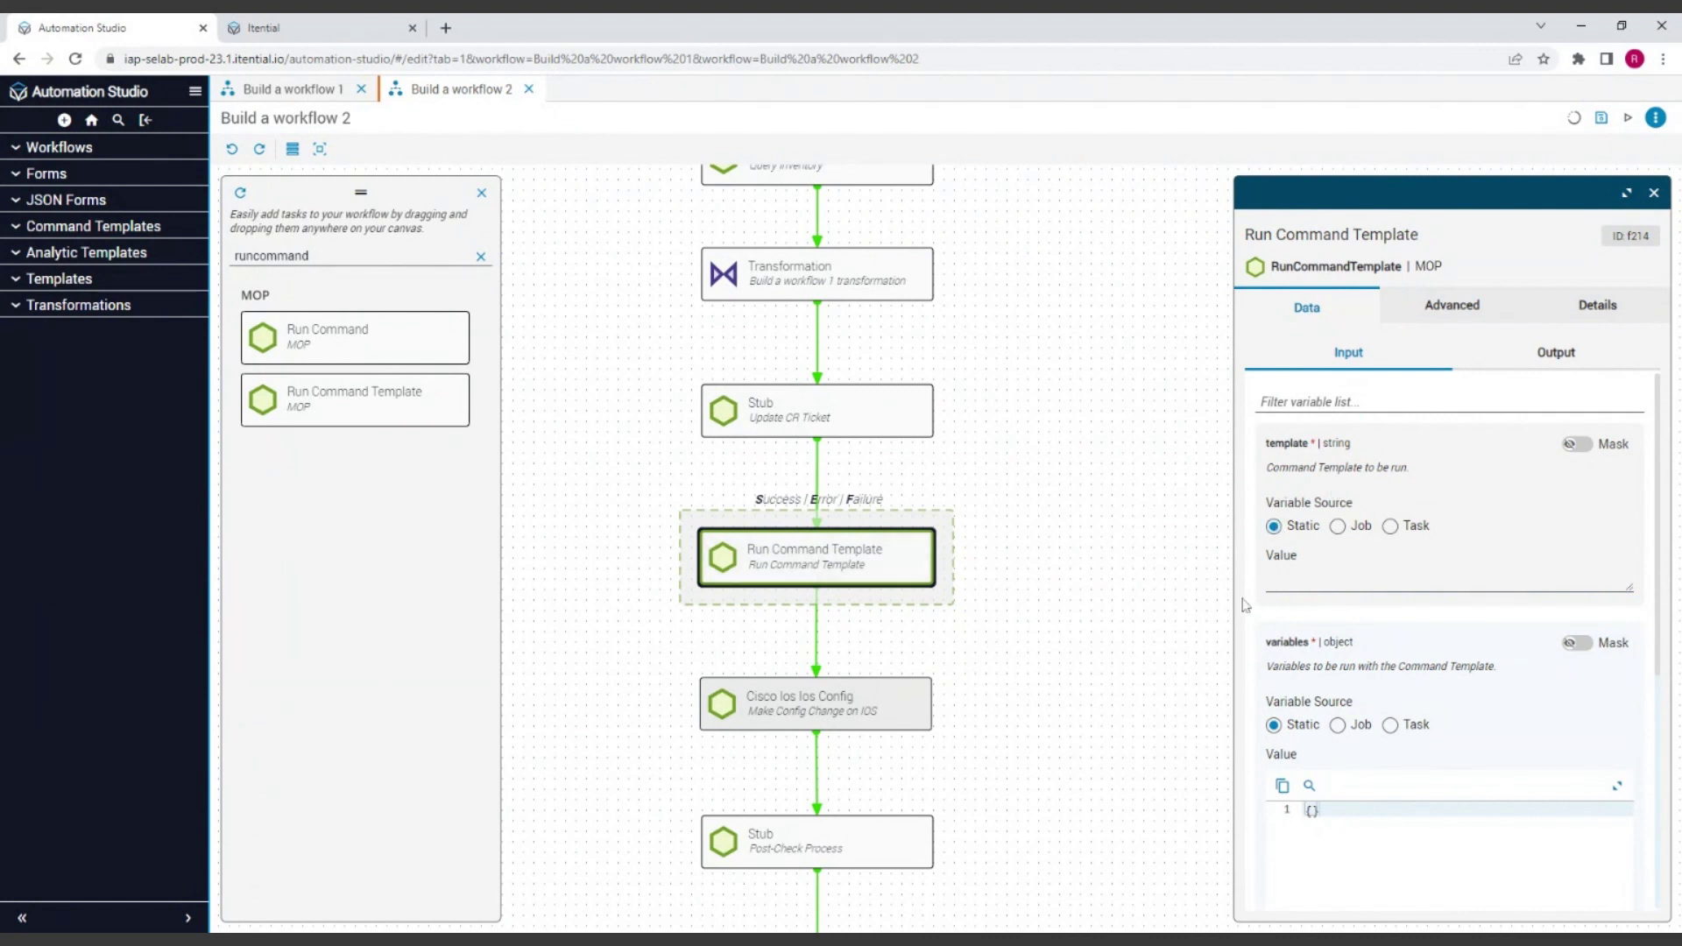
pyautogui.click(1324, 571)
pyautogui.write('Web')
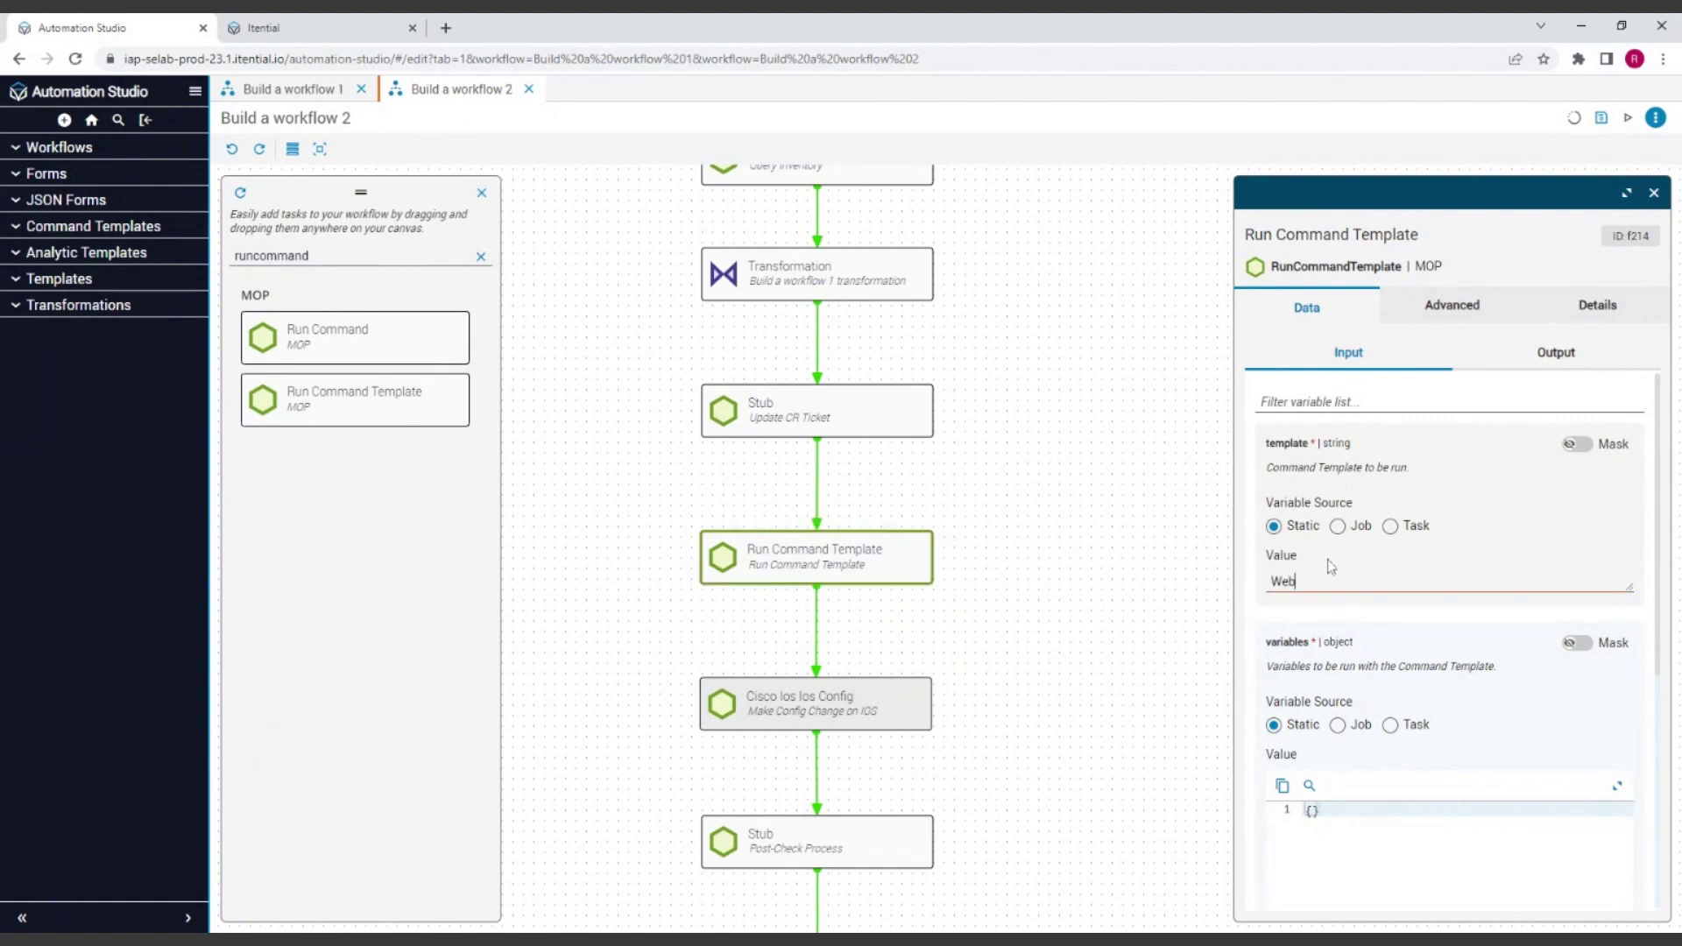
pyautogui.write('inar Build 2 Pre Check')
pyautogui.scroll(-3, 1475, 568)
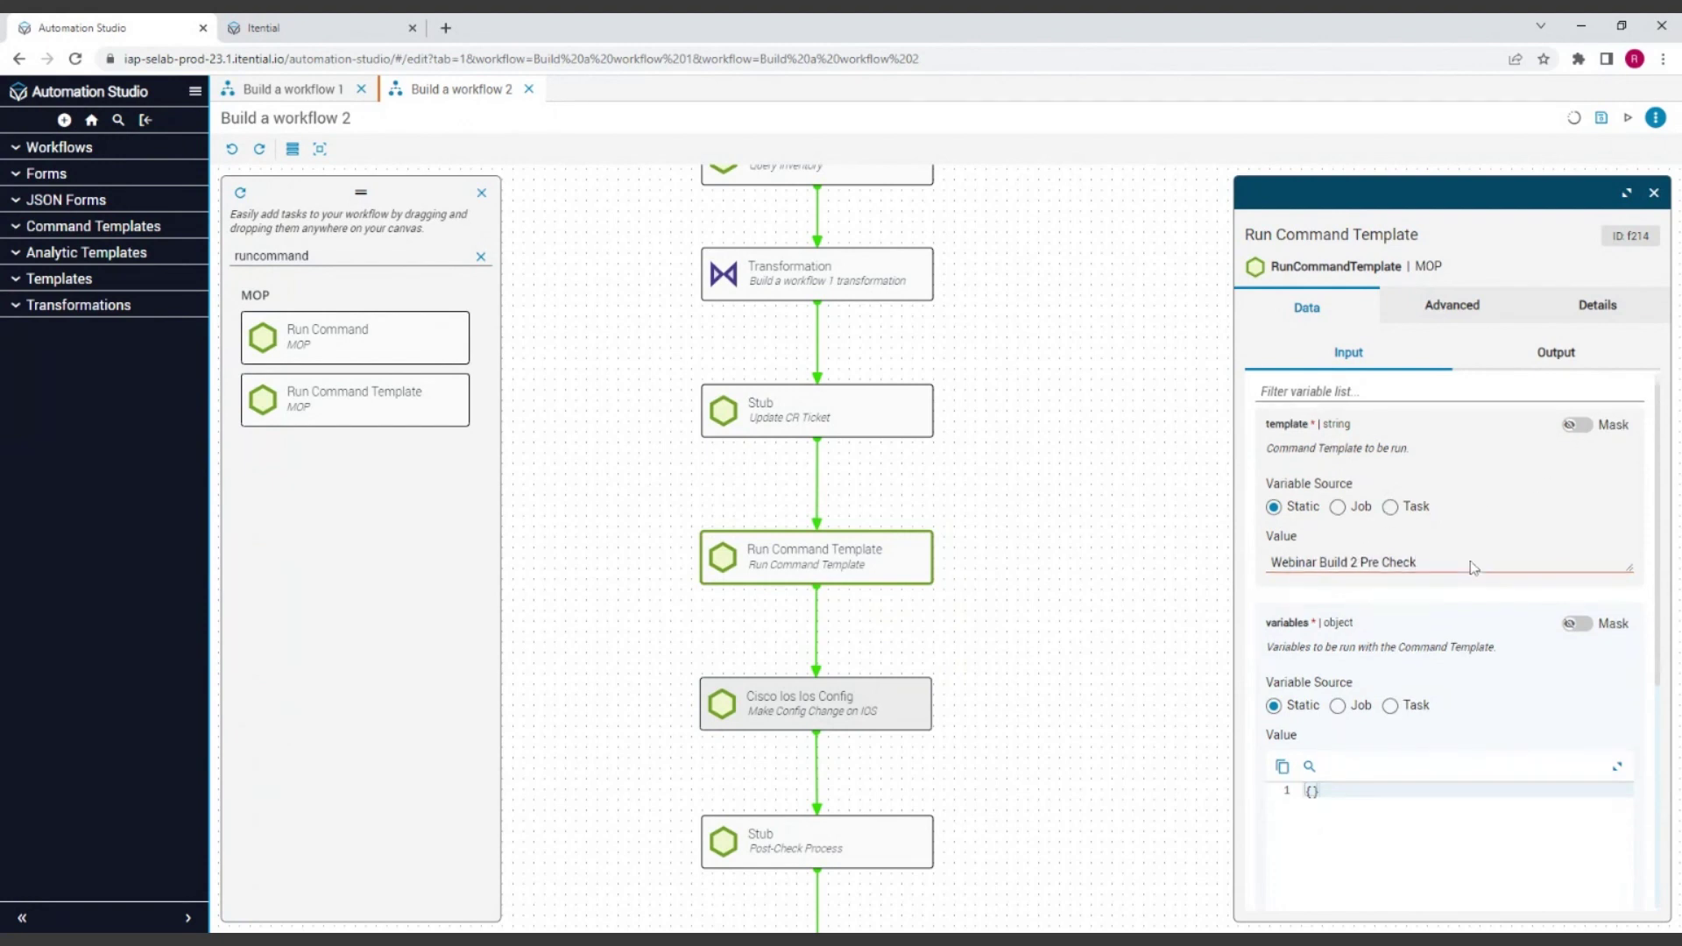
pyautogui.scroll(3, 1474, 568)
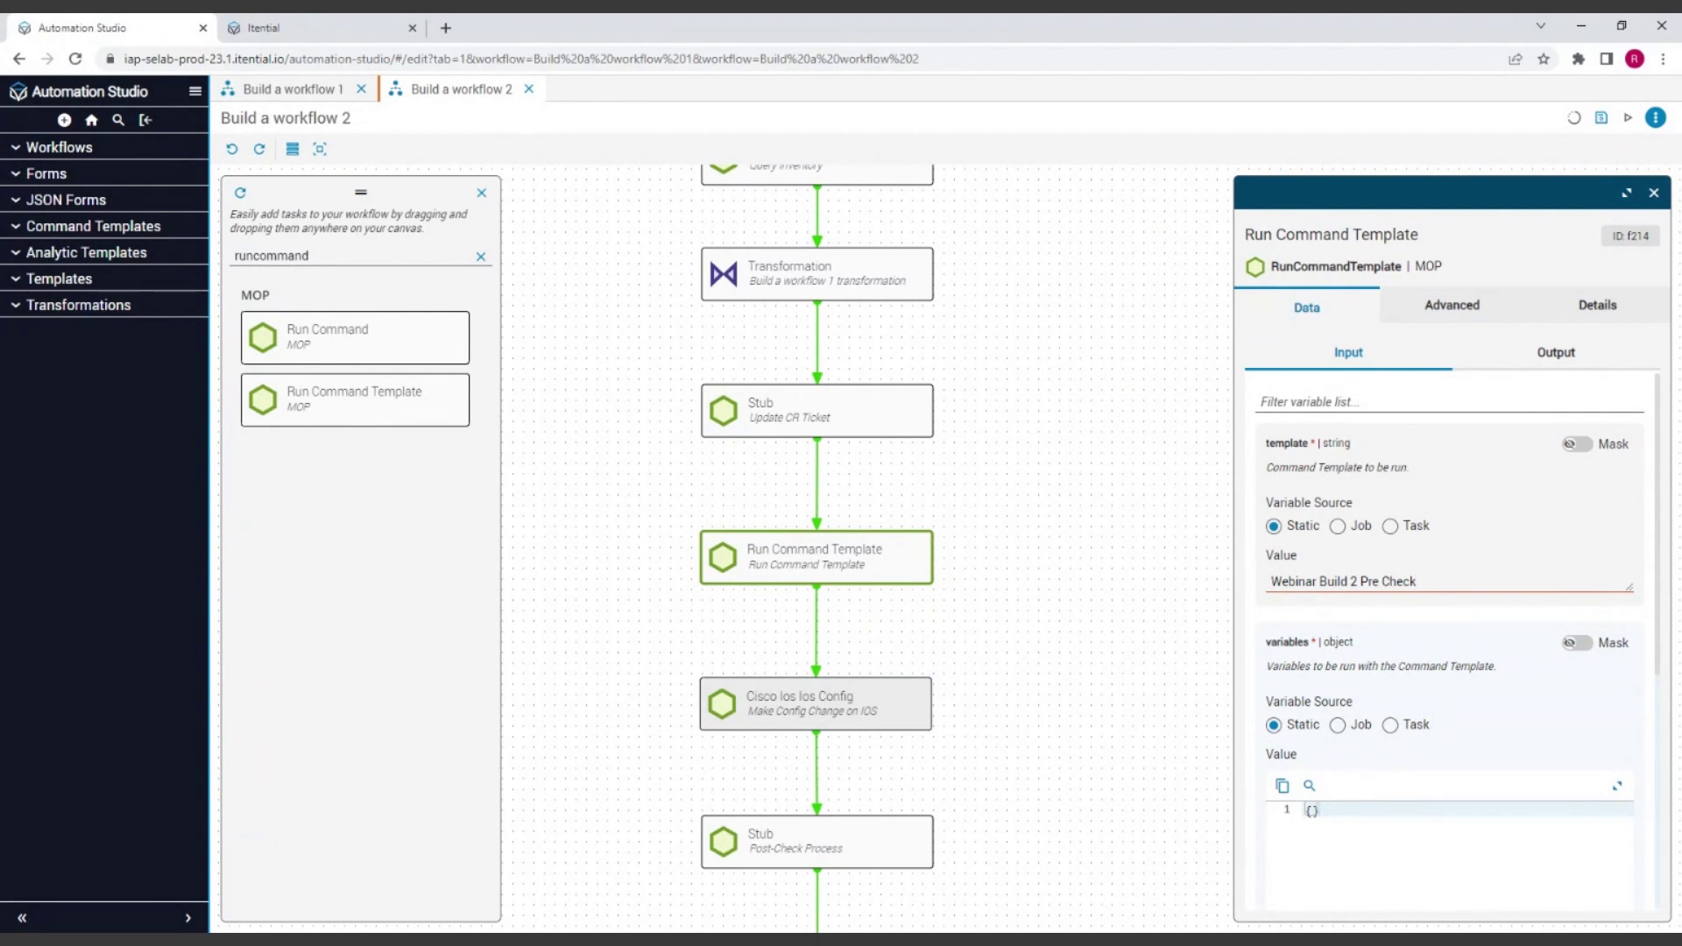
# Enter the device name IOS-CSR-AWS-1, copied from the post-check template, as a static entry in the task's devices array
pyautogui.scroll(-2, 1384, 787)
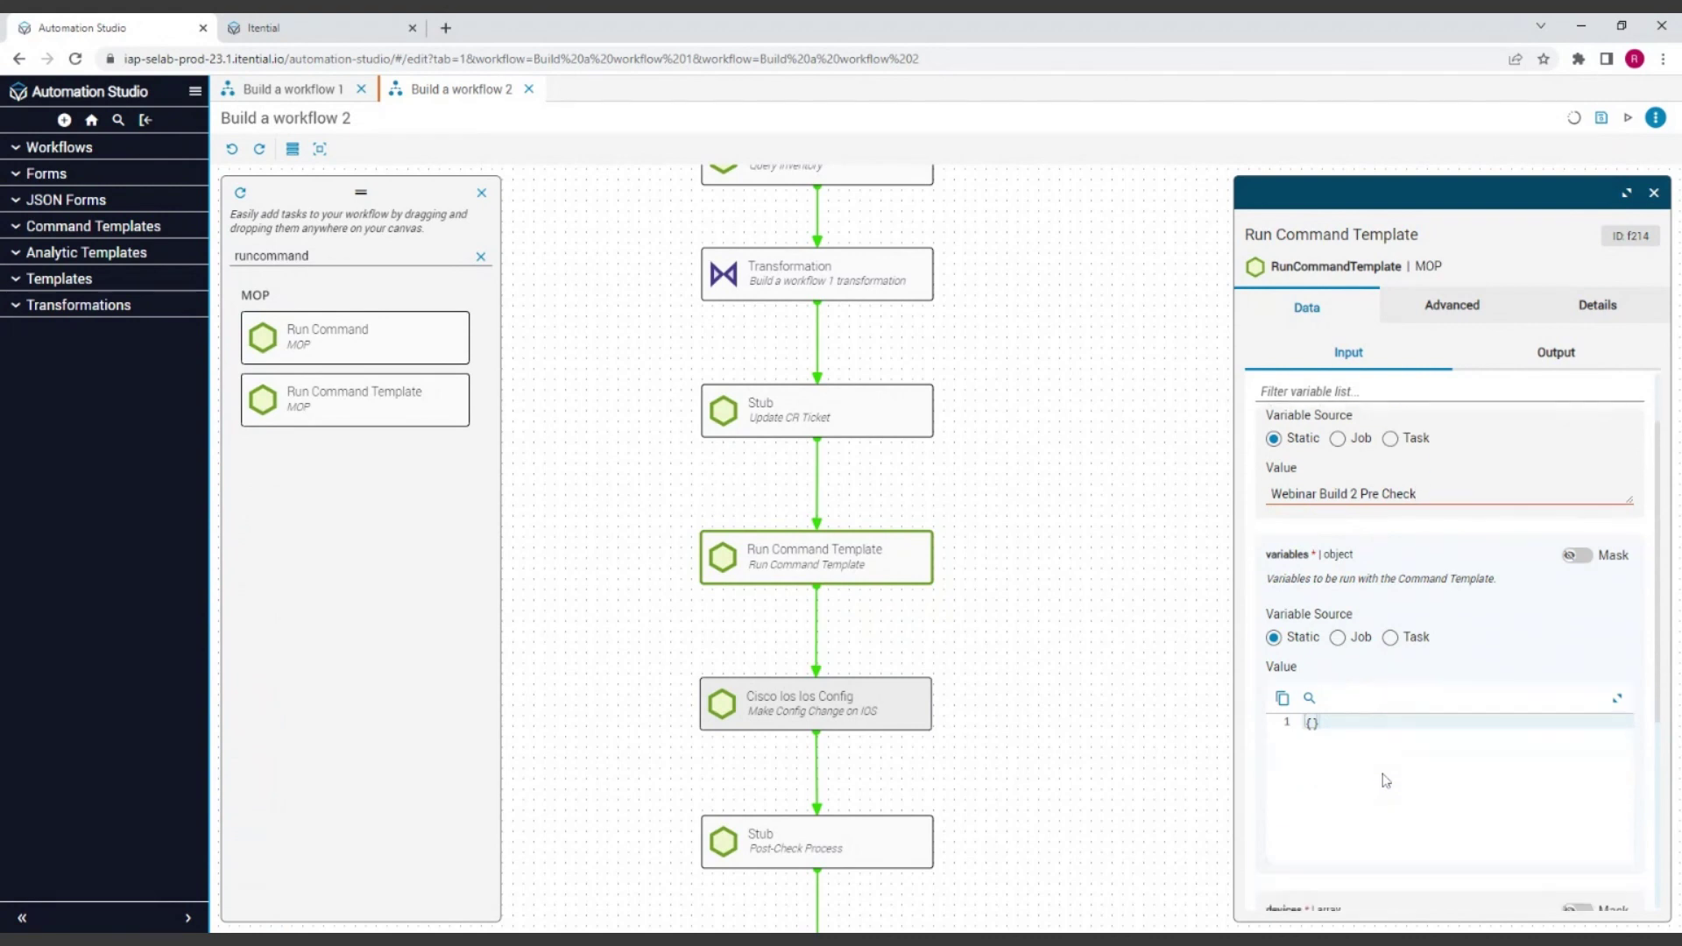
pyautogui.scroll(-3, 1384, 780)
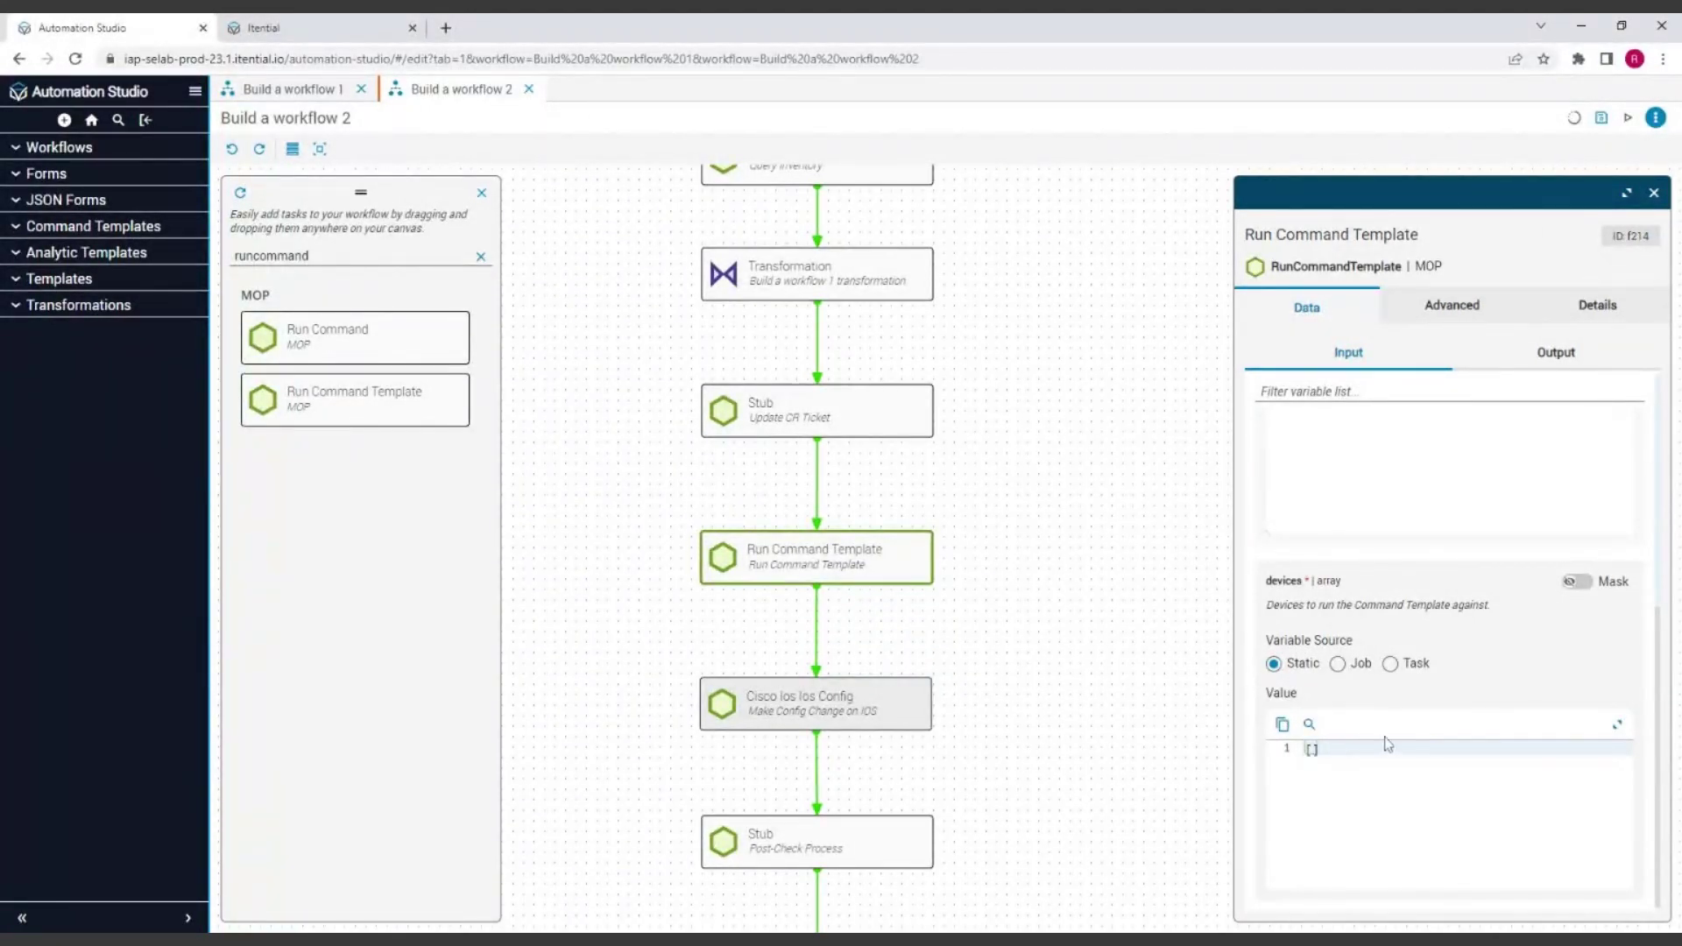
pyautogui.write('"')
pyautogui.click(355, 30)
pyautogui.tripleClick(1568, 184)
pyautogui.hotkey('ctrl', 'c')
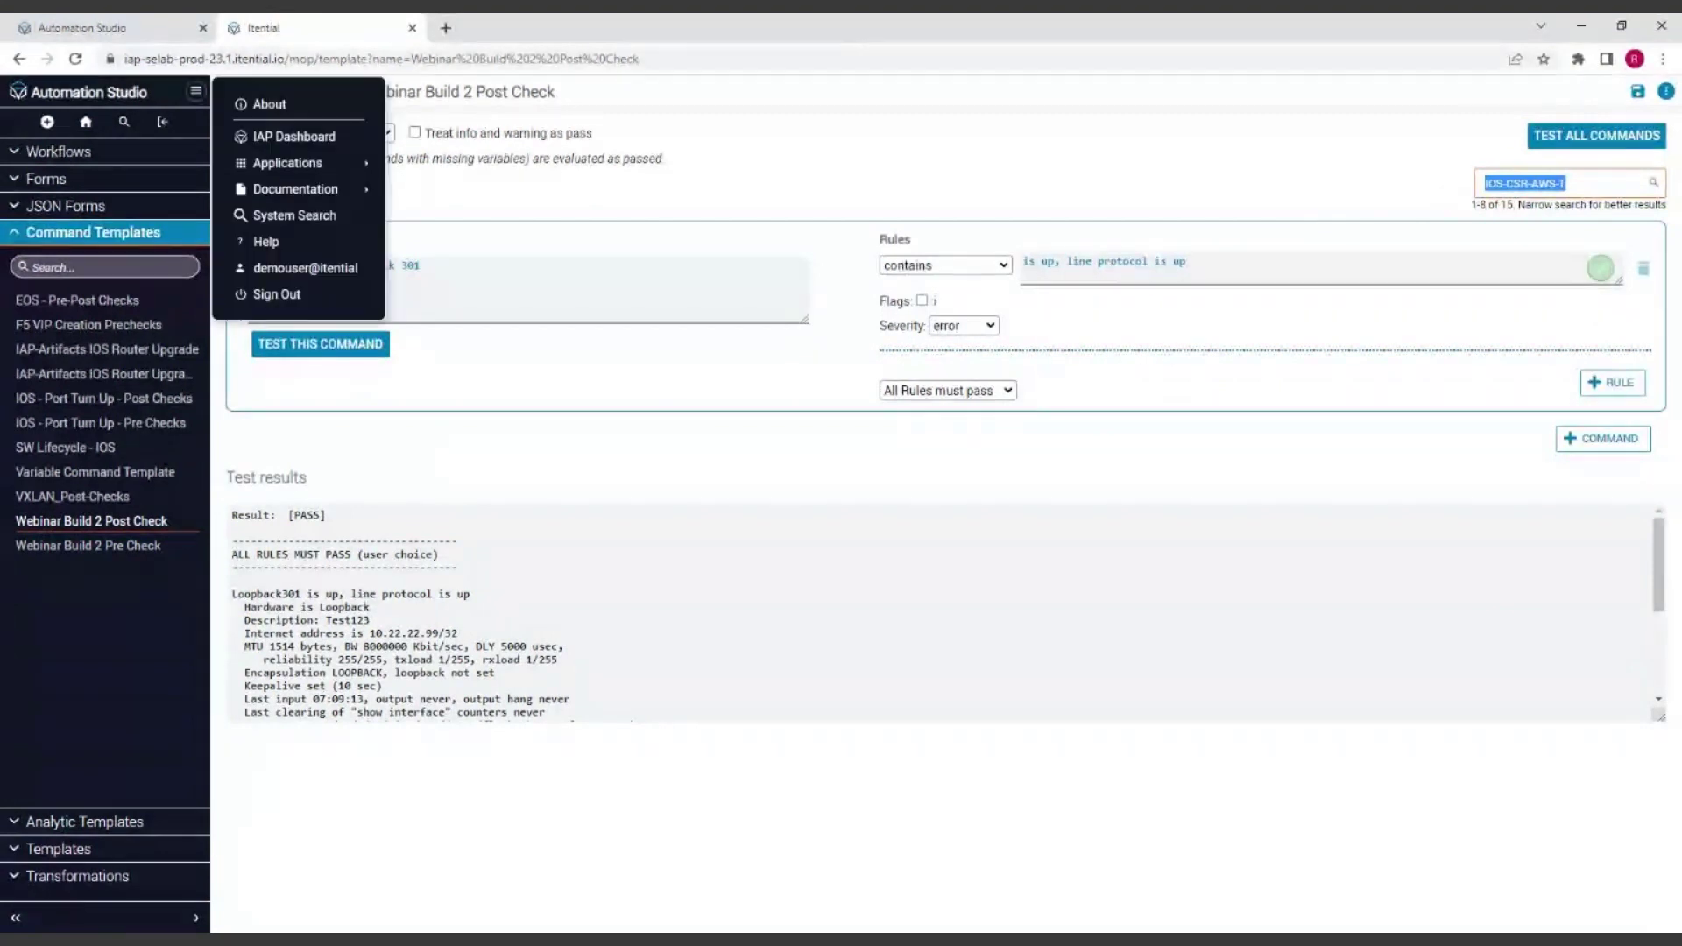
pyautogui.click(106, 28)
pyautogui.click(1339, 761)
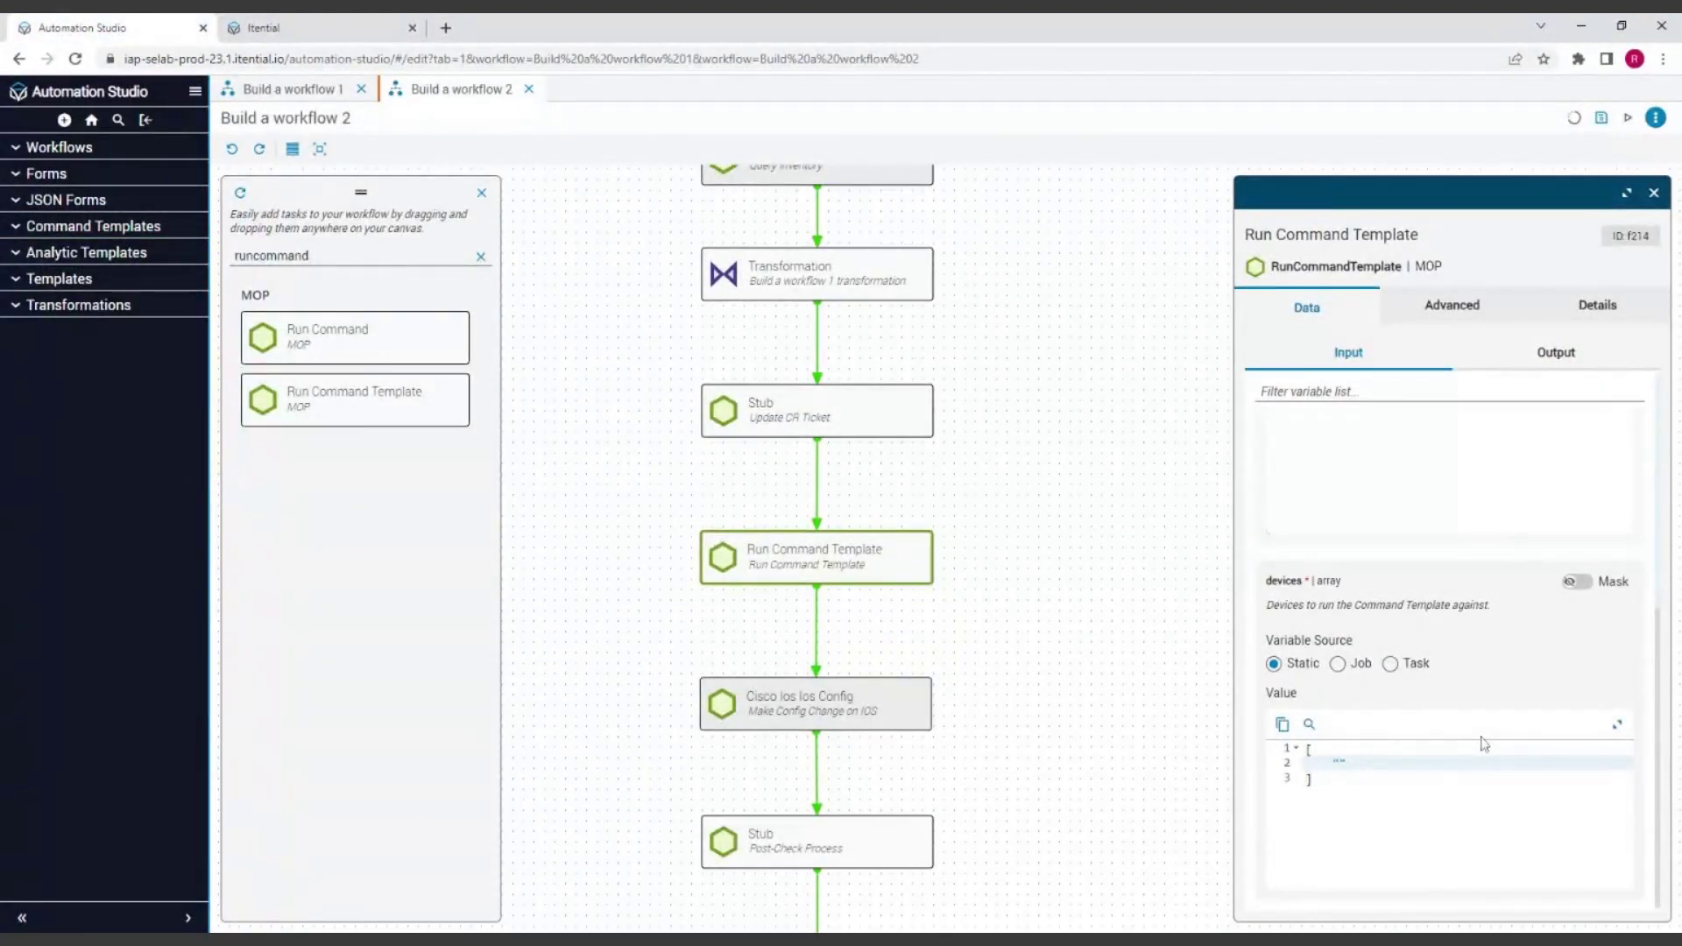
pyautogui.hotkey('ctrl', 'v')
# Source the devices input from the hostName variable of the Build a workflow 1 transformation task and close the task details
pyautogui.click(1391, 664)
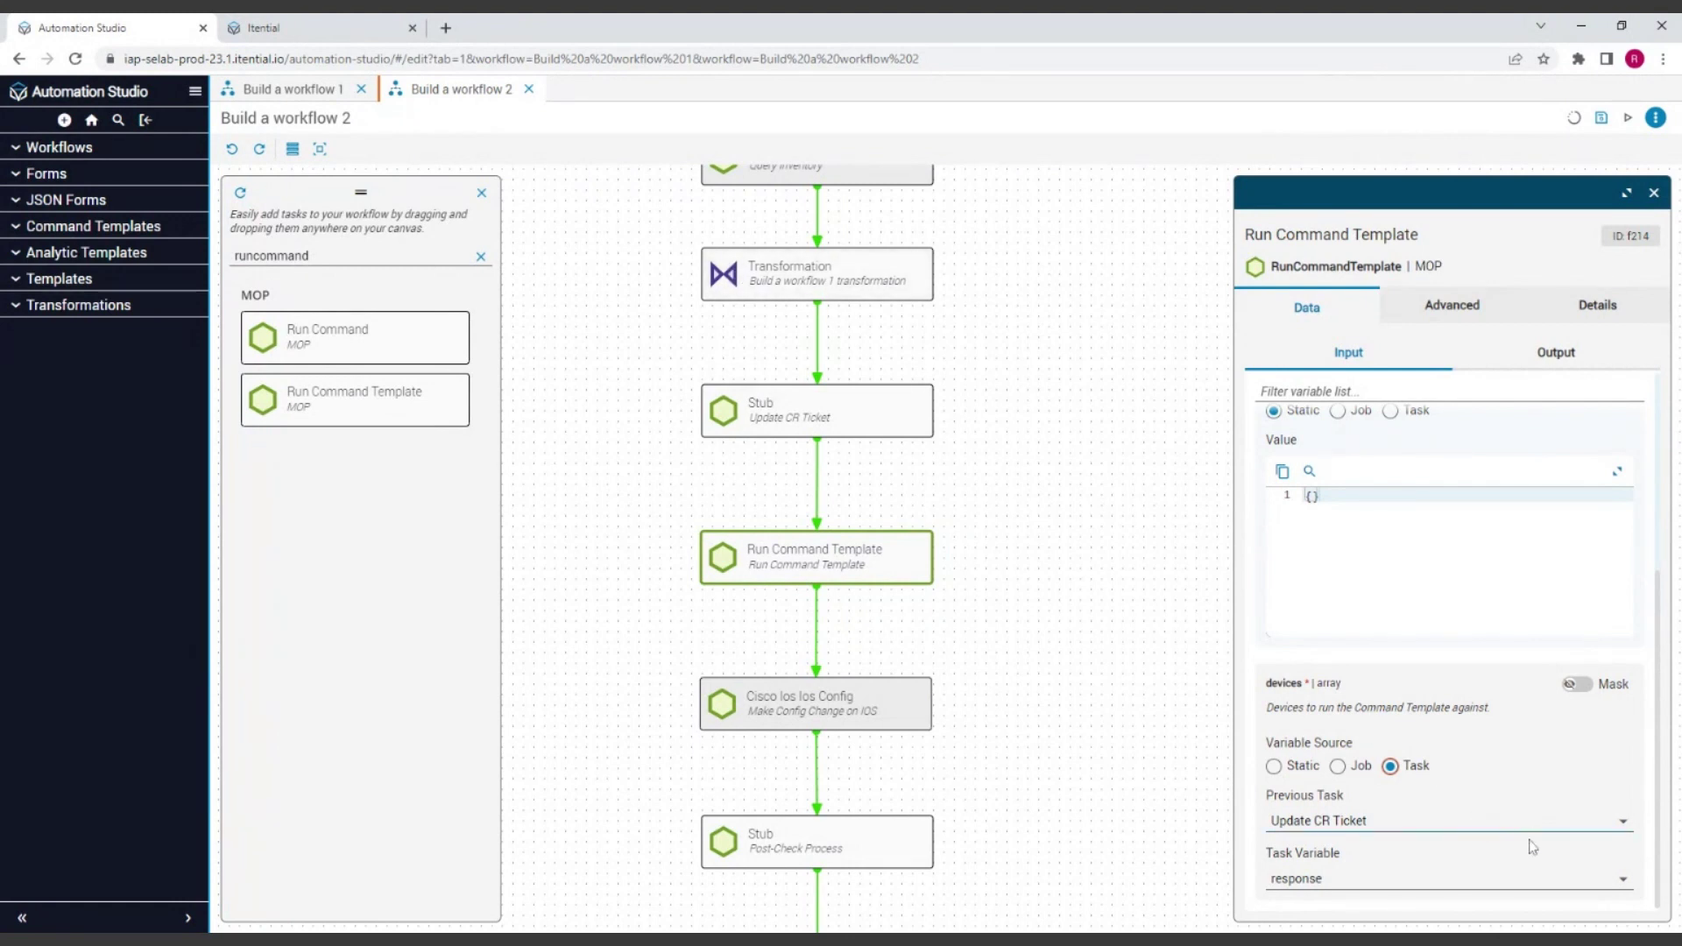
pyautogui.click(1471, 827)
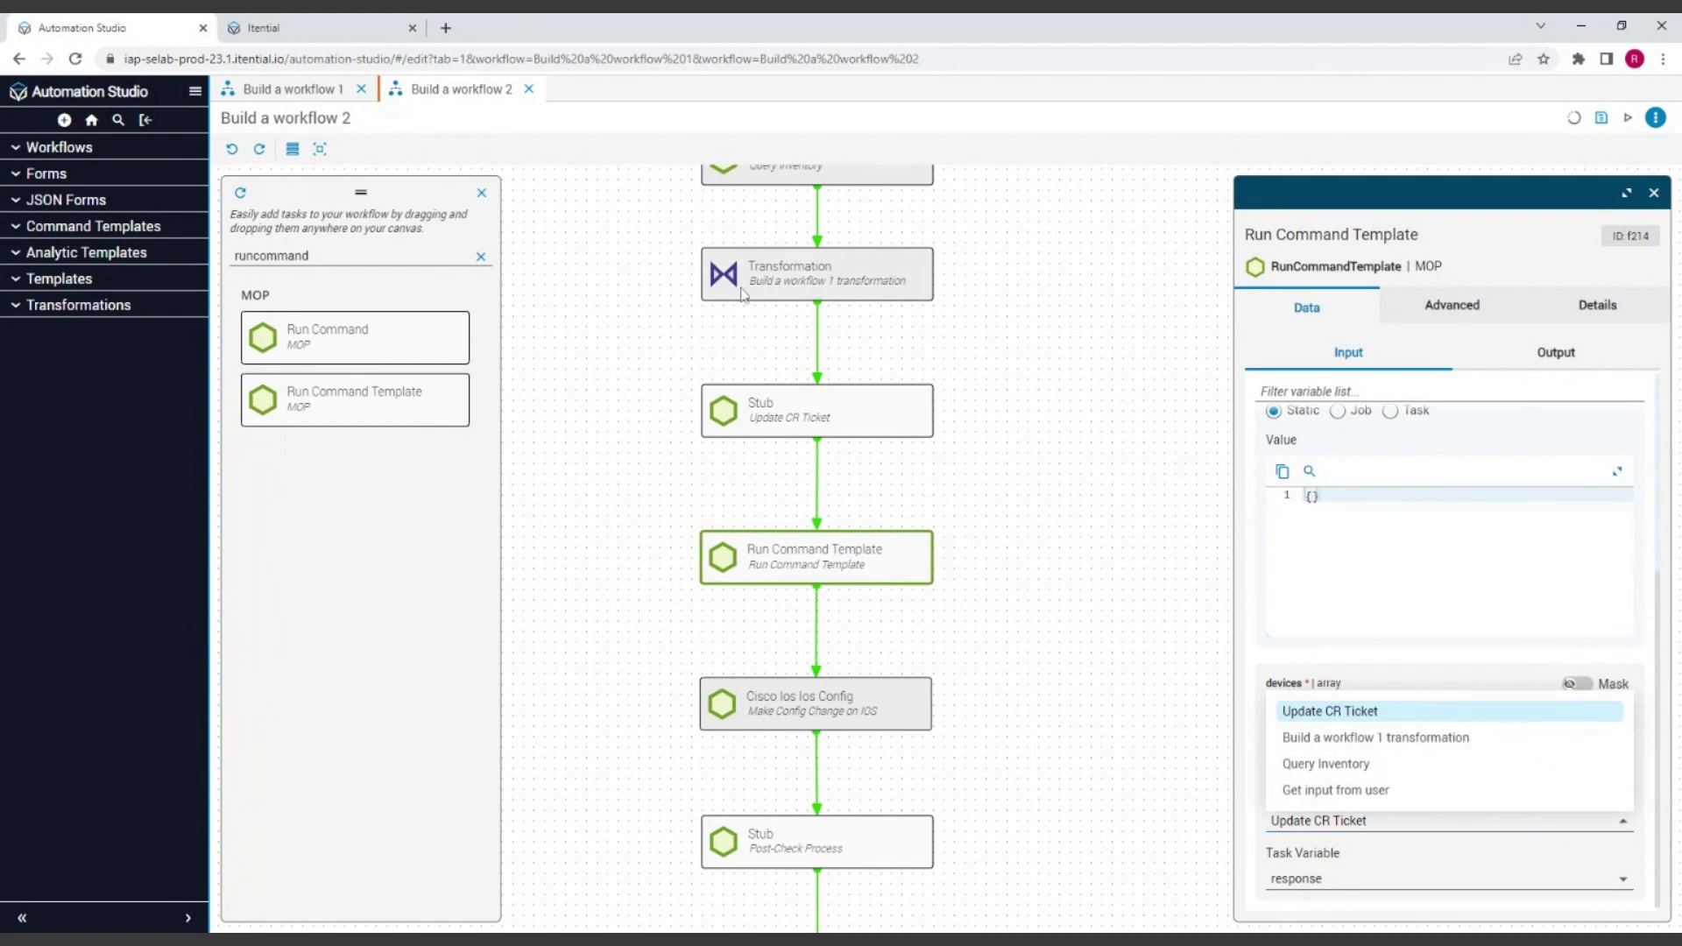
pyautogui.click(1395, 739)
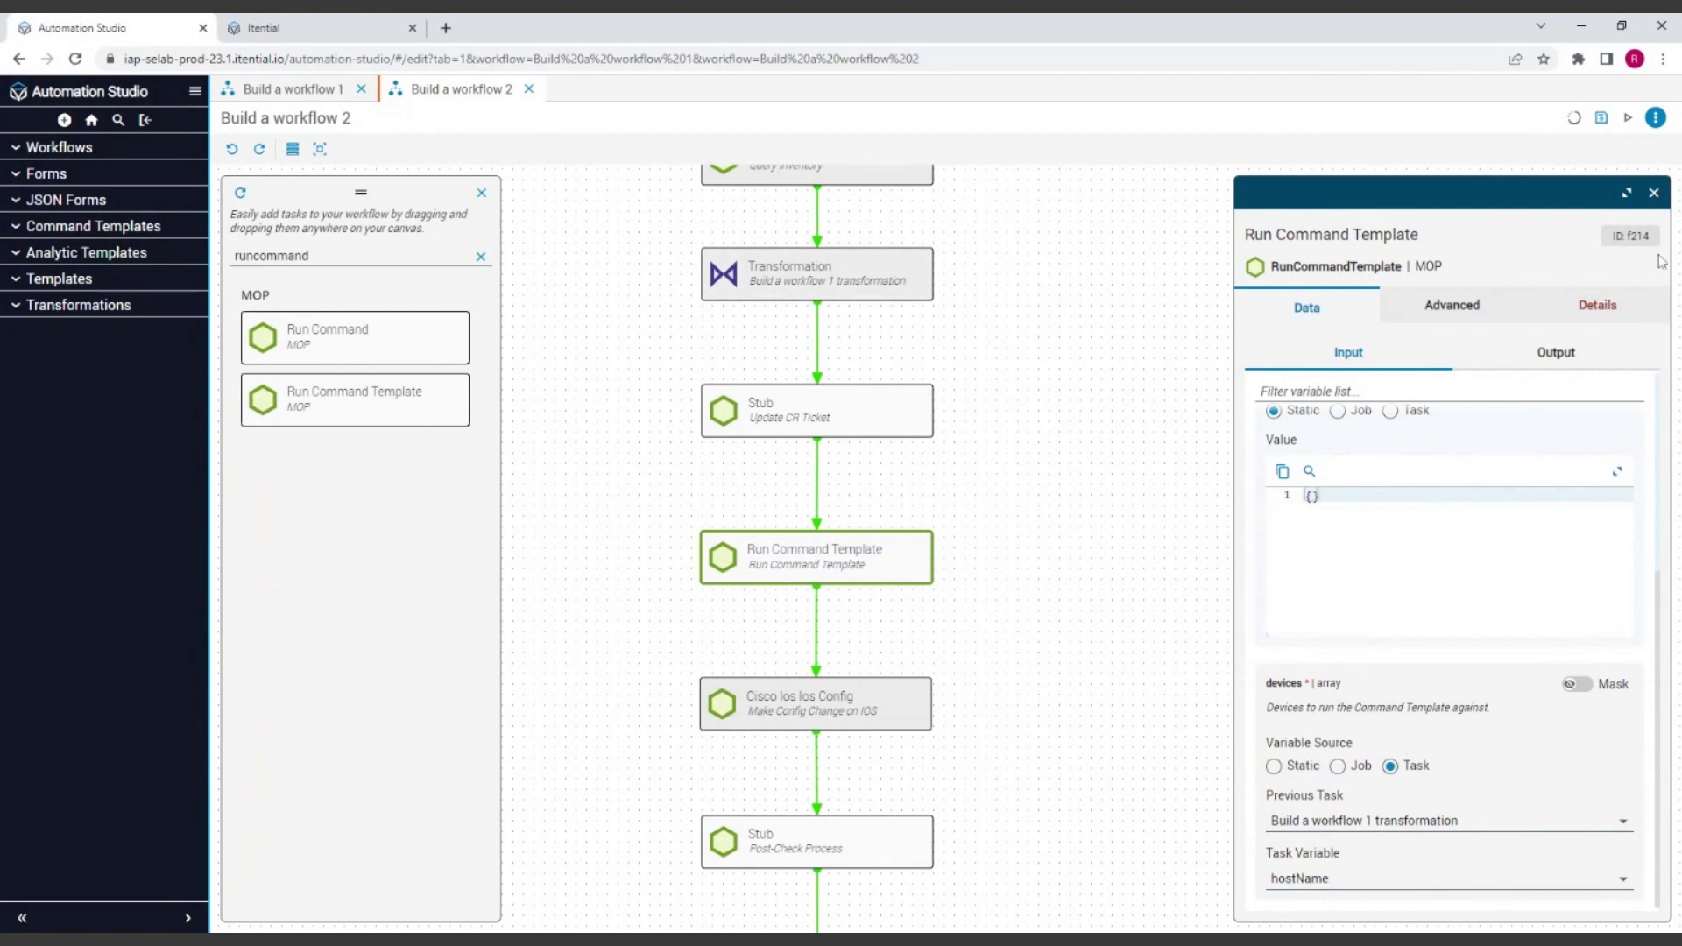
pyautogui.click(1654, 194)
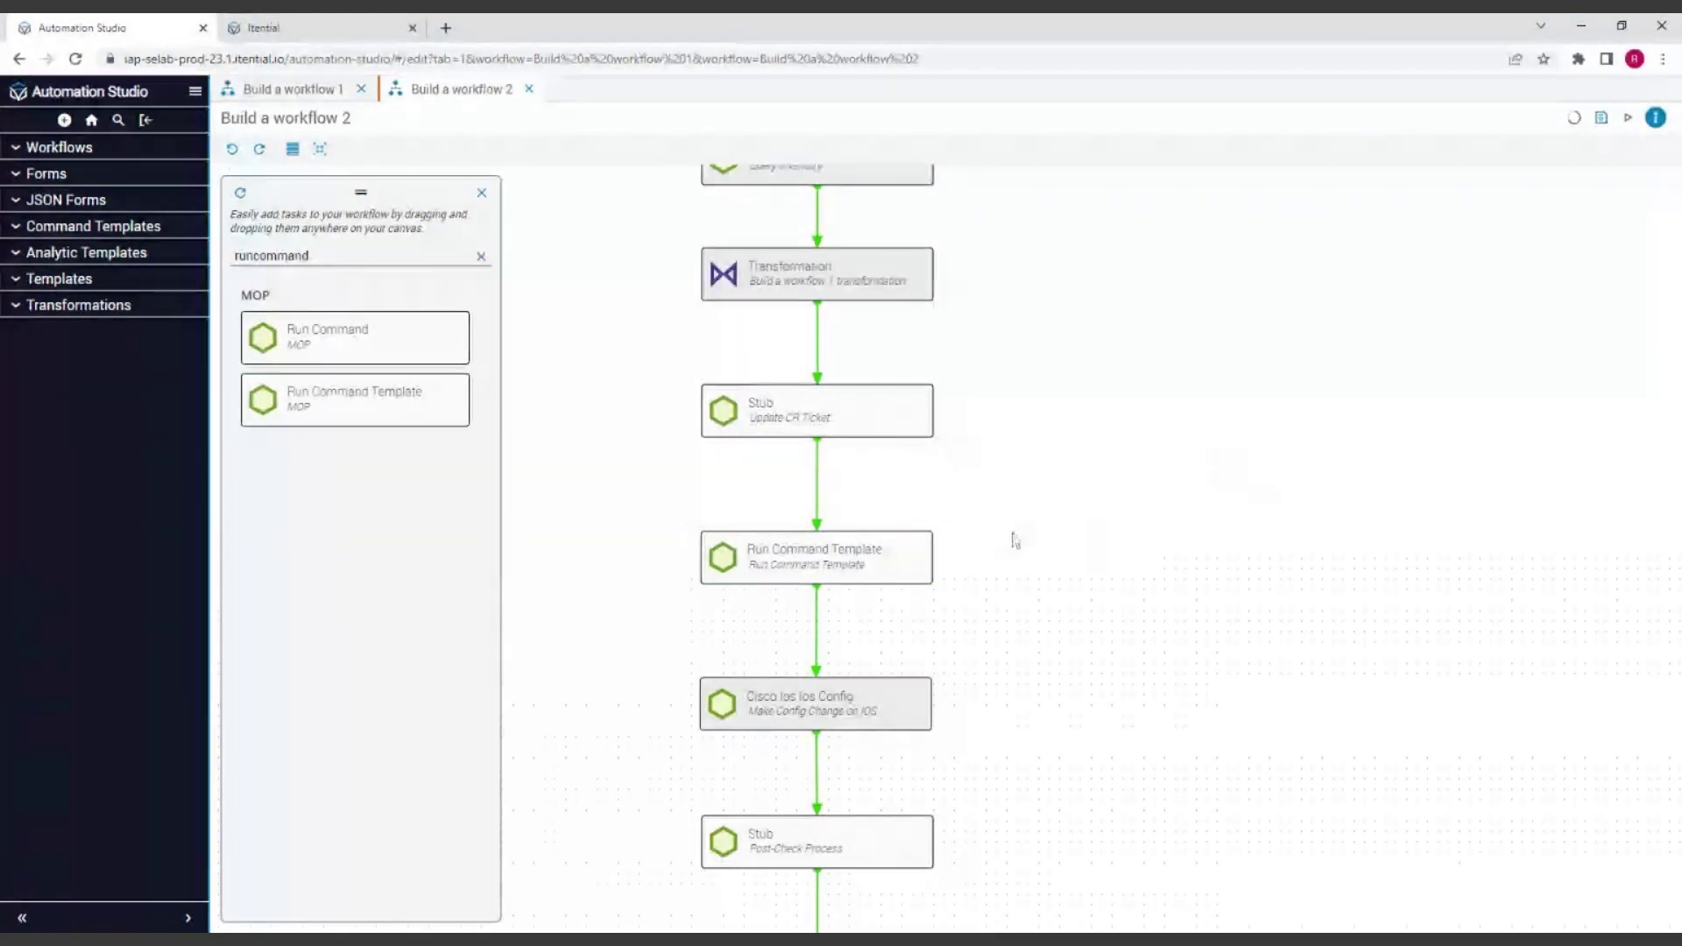
# Rename the Run Command Template task before Cisco Ios Ios Config to "Pre Check Process" and close its details
pyautogui.click(800, 568)
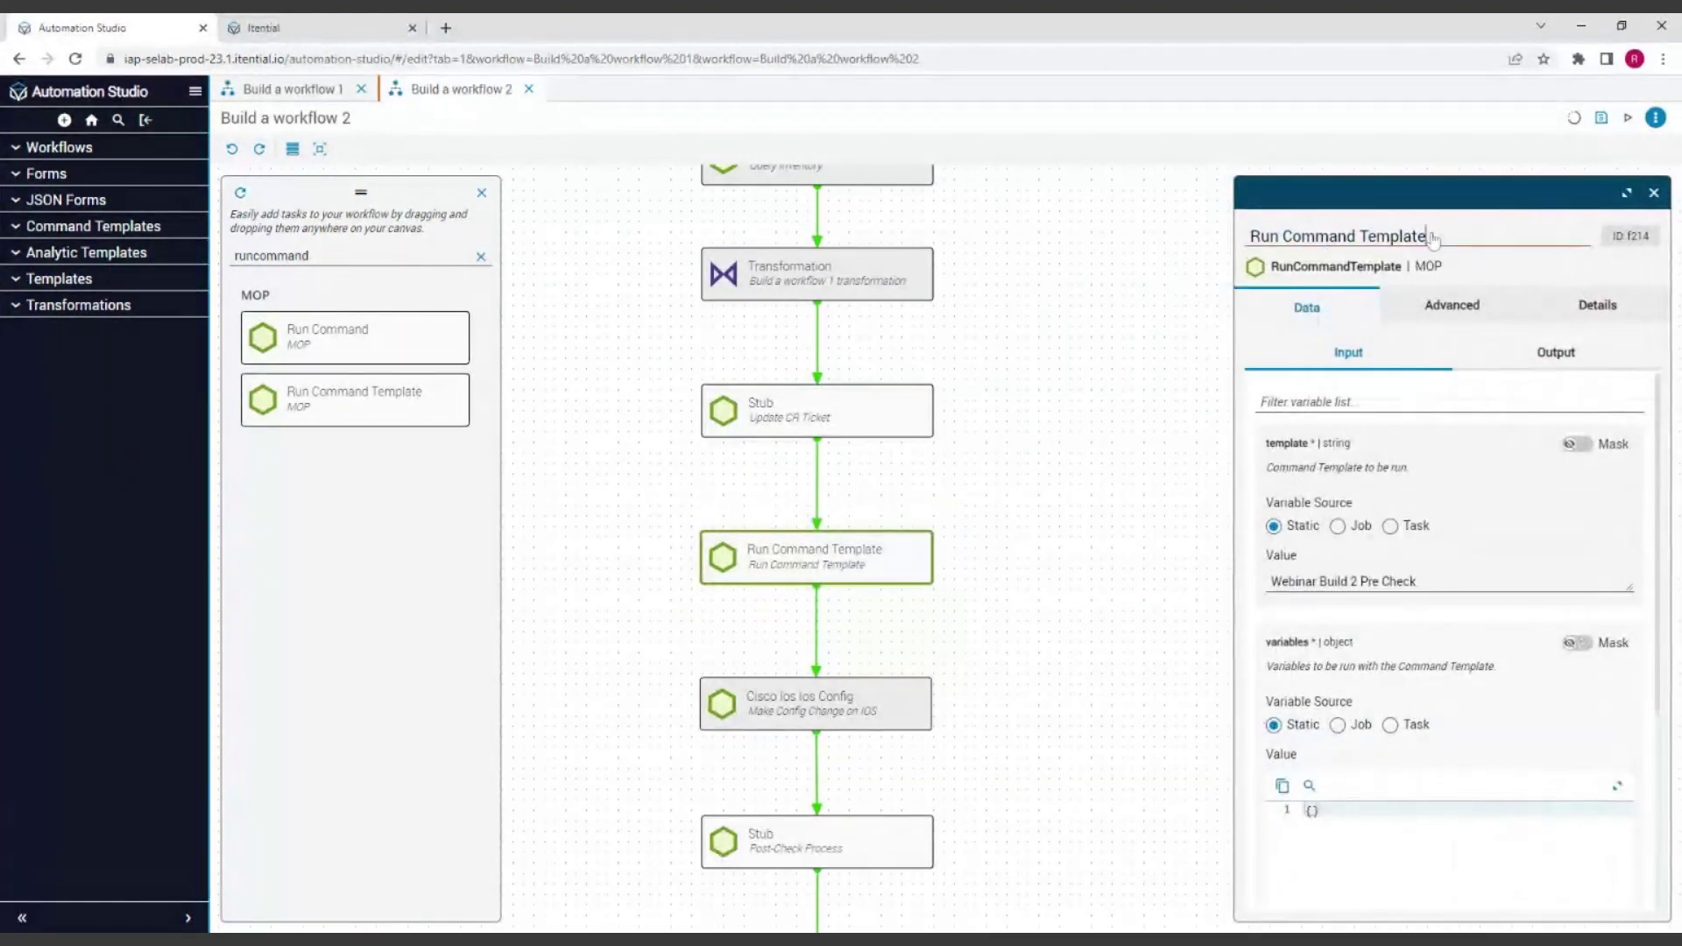
pyautogui.click(1001, 252)
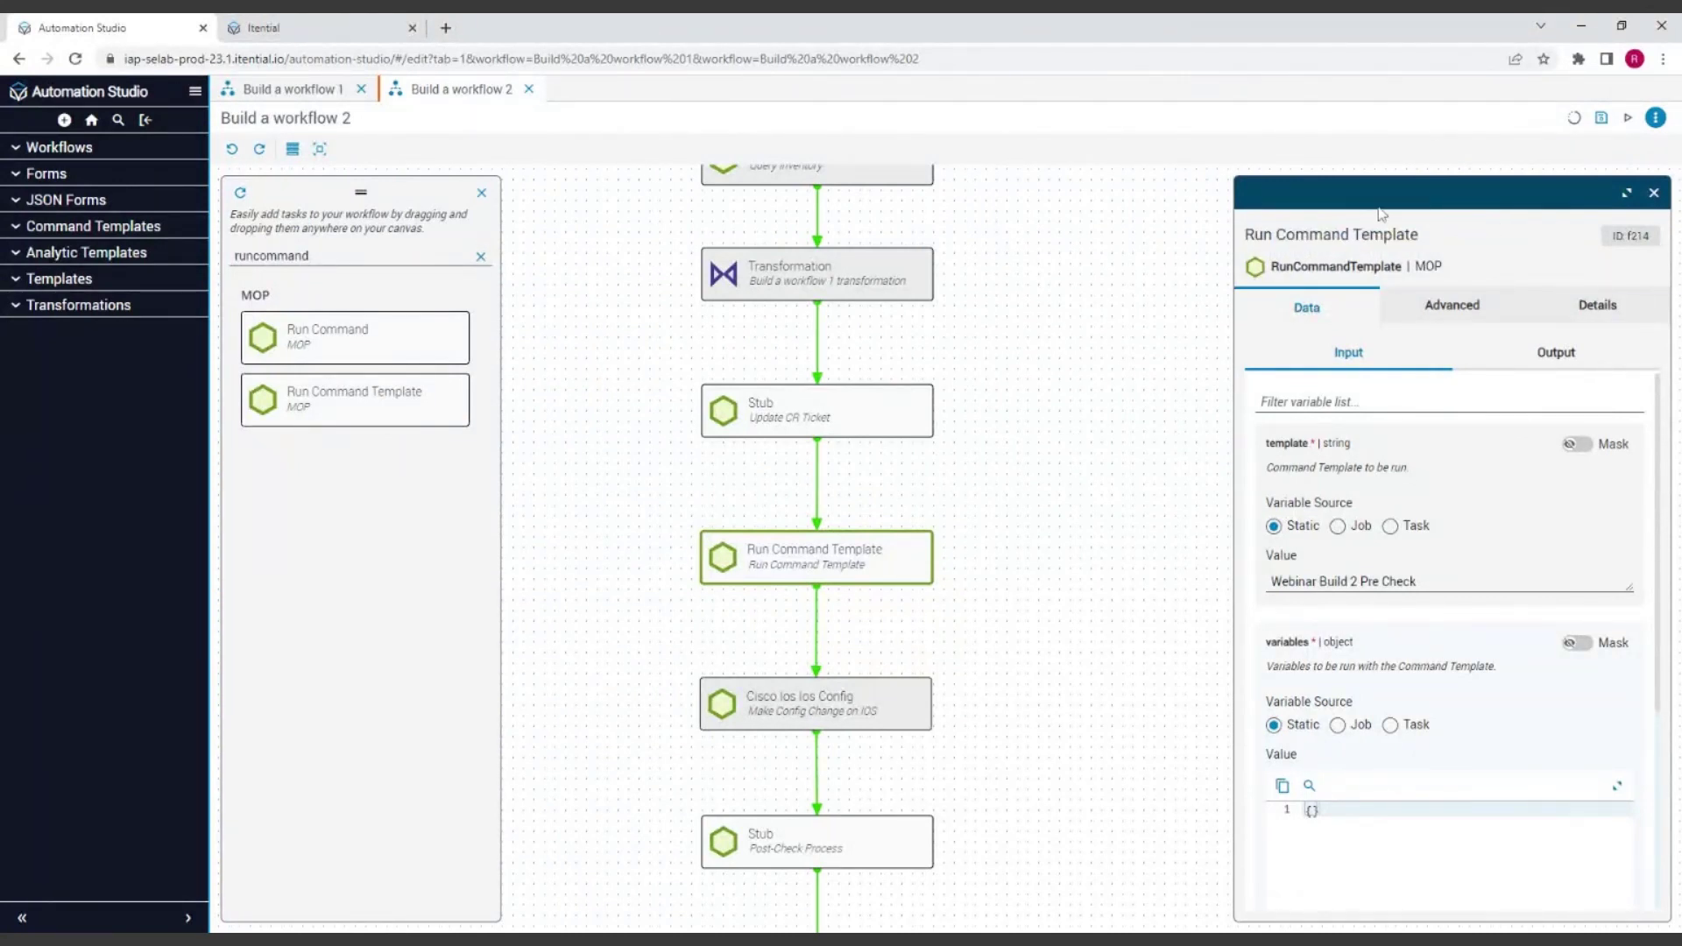
pyautogui.click(1369, 236)
pyautogui.hotkey('ctrl', 'a')
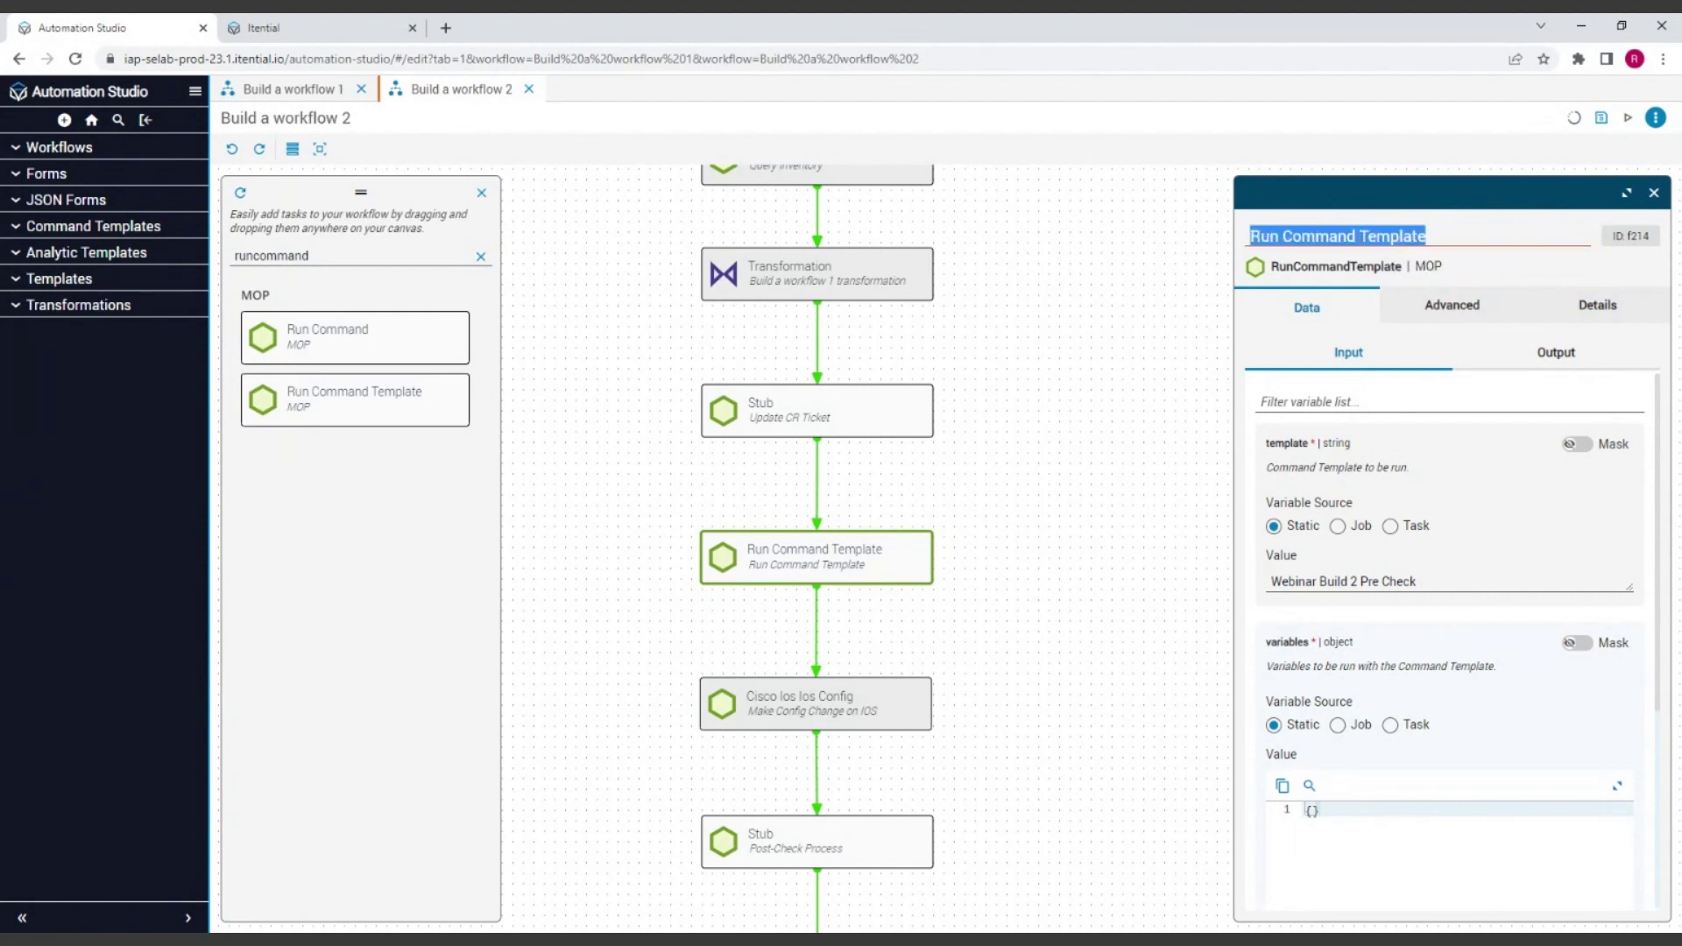
pyautogui.write('Pre Chec')
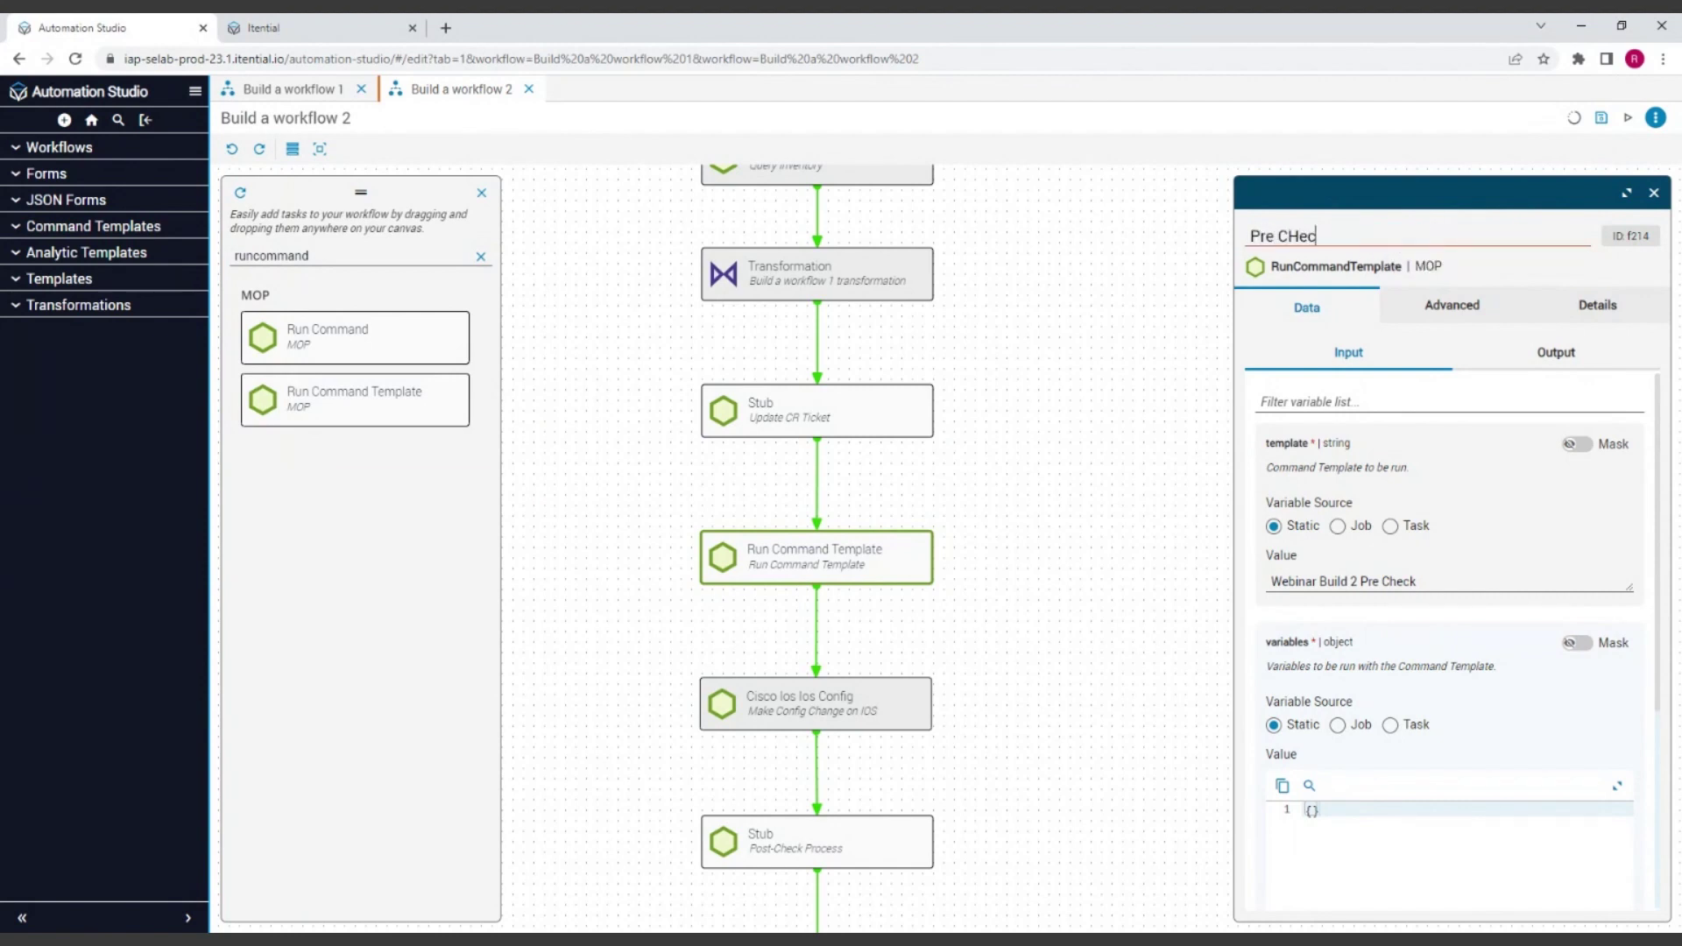
pyautogui.press('BackSpace')
pyautogui.press('BackSpace')
pyautogui.press('BackSpace')
pyautogui.write('hy')
pyautogui.write('ck Process')
pyautogui.press('Return')
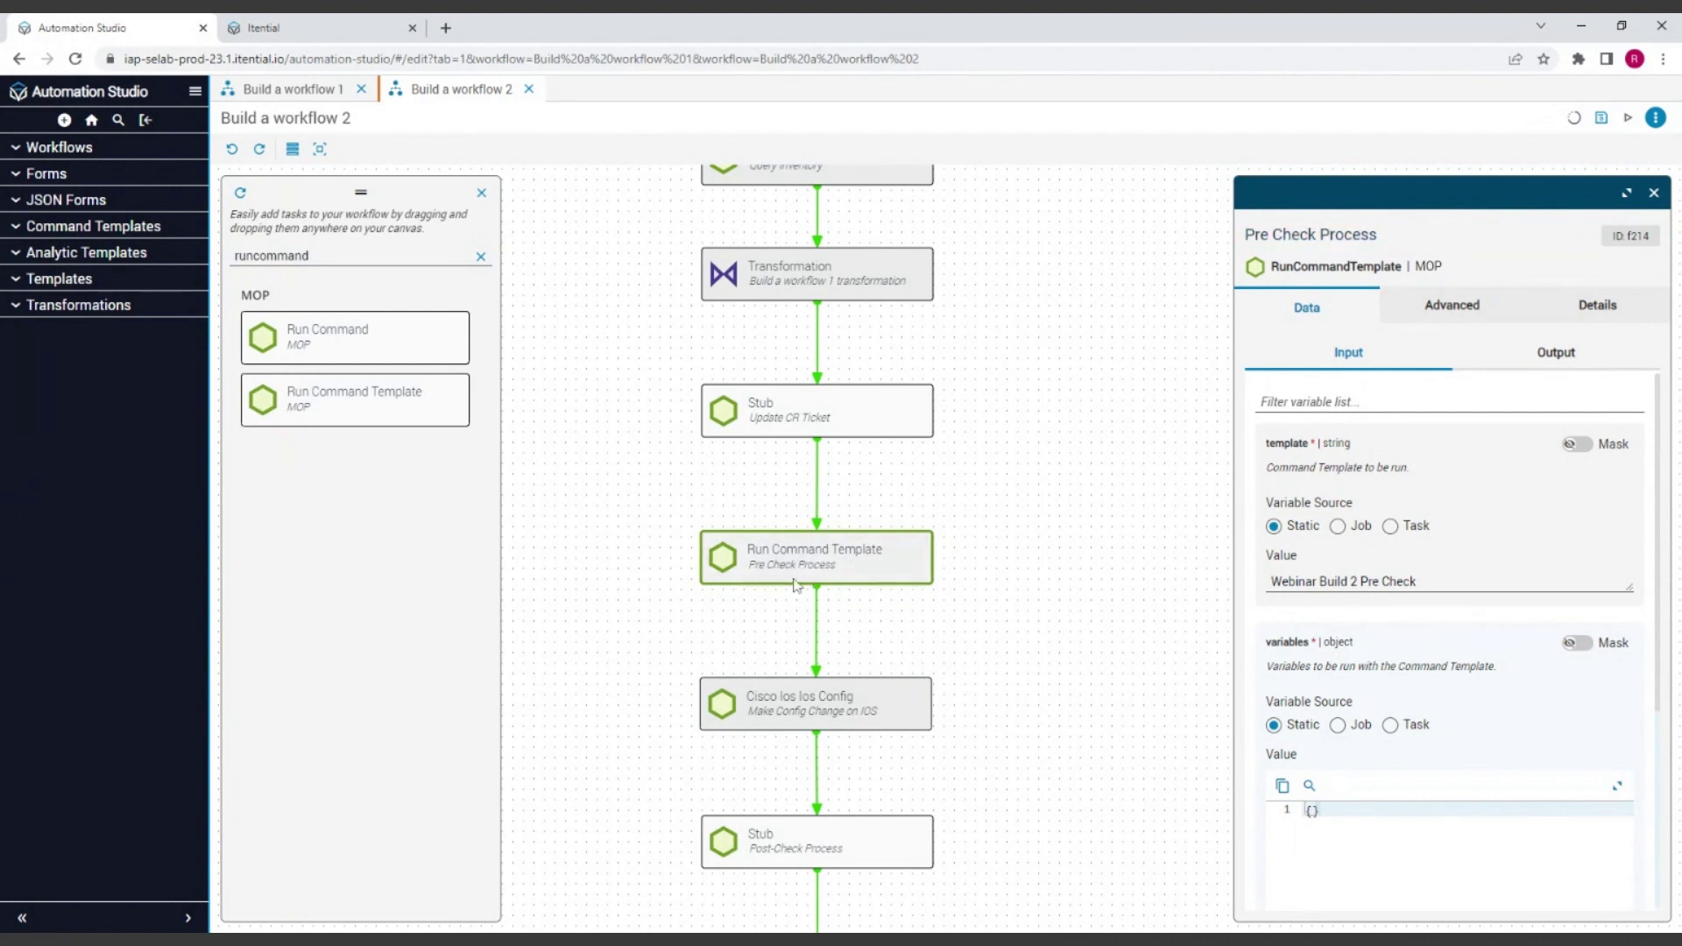
pyautogui.click(1654, 194)
# Duplicate the Pre Check Process task and place the copy on the empty canvas beside the Post-Check Process stub
pyautogui.scroll(-2, 1142, 587)
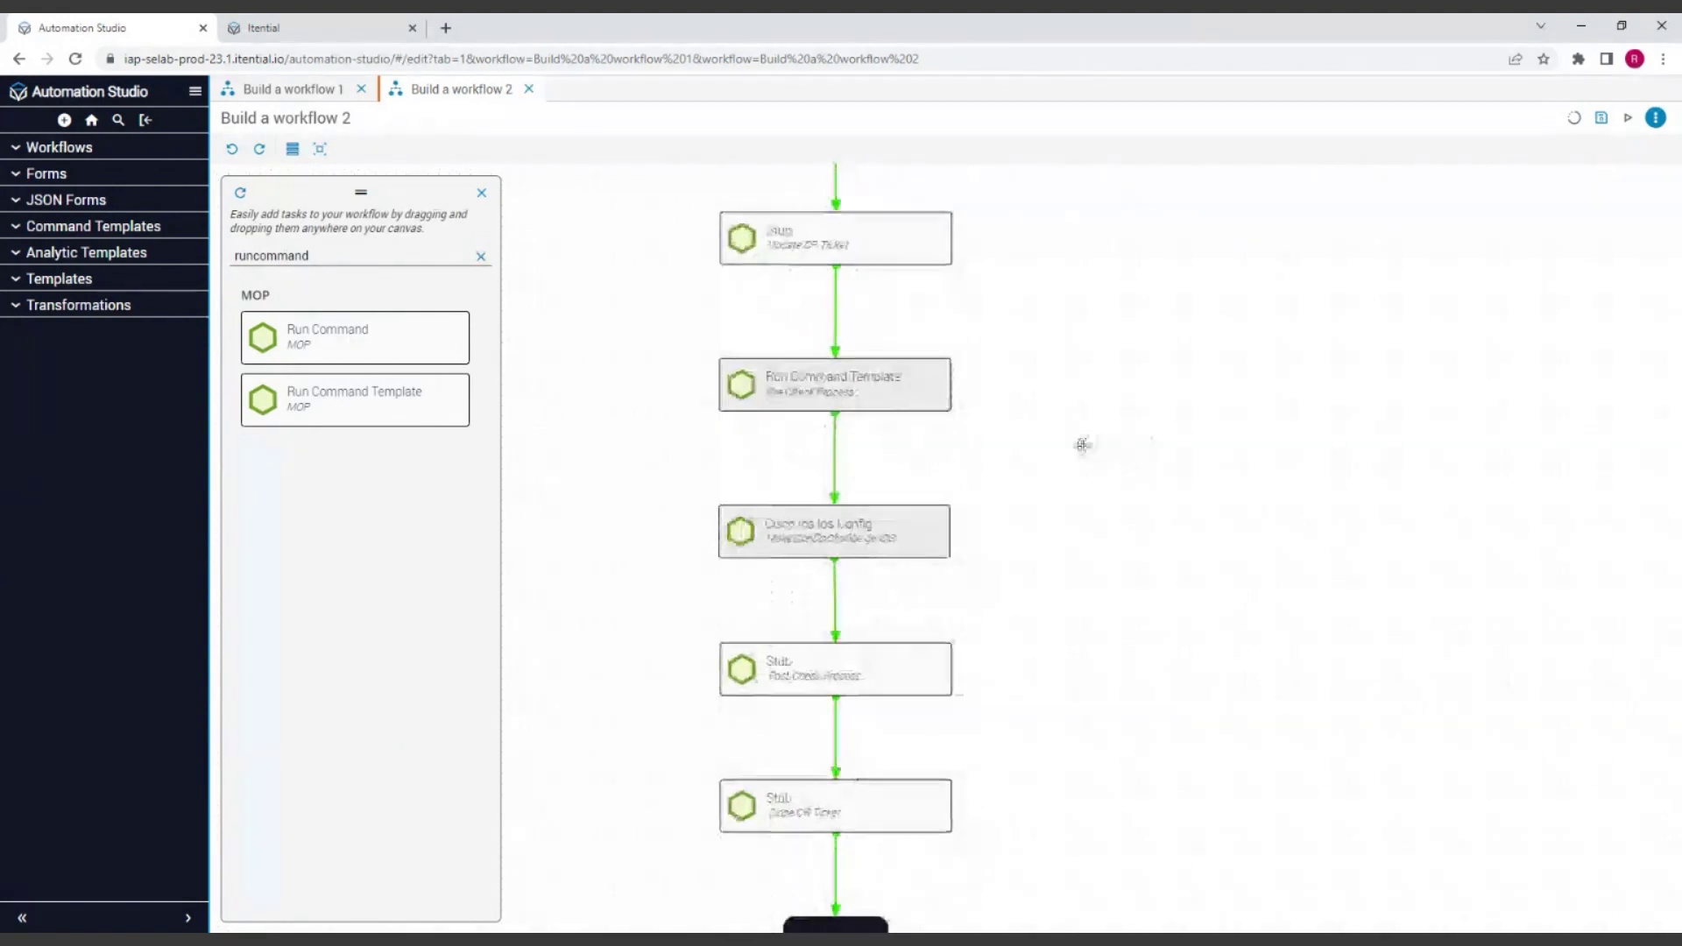
pyautogui.rightClick(959, 430)
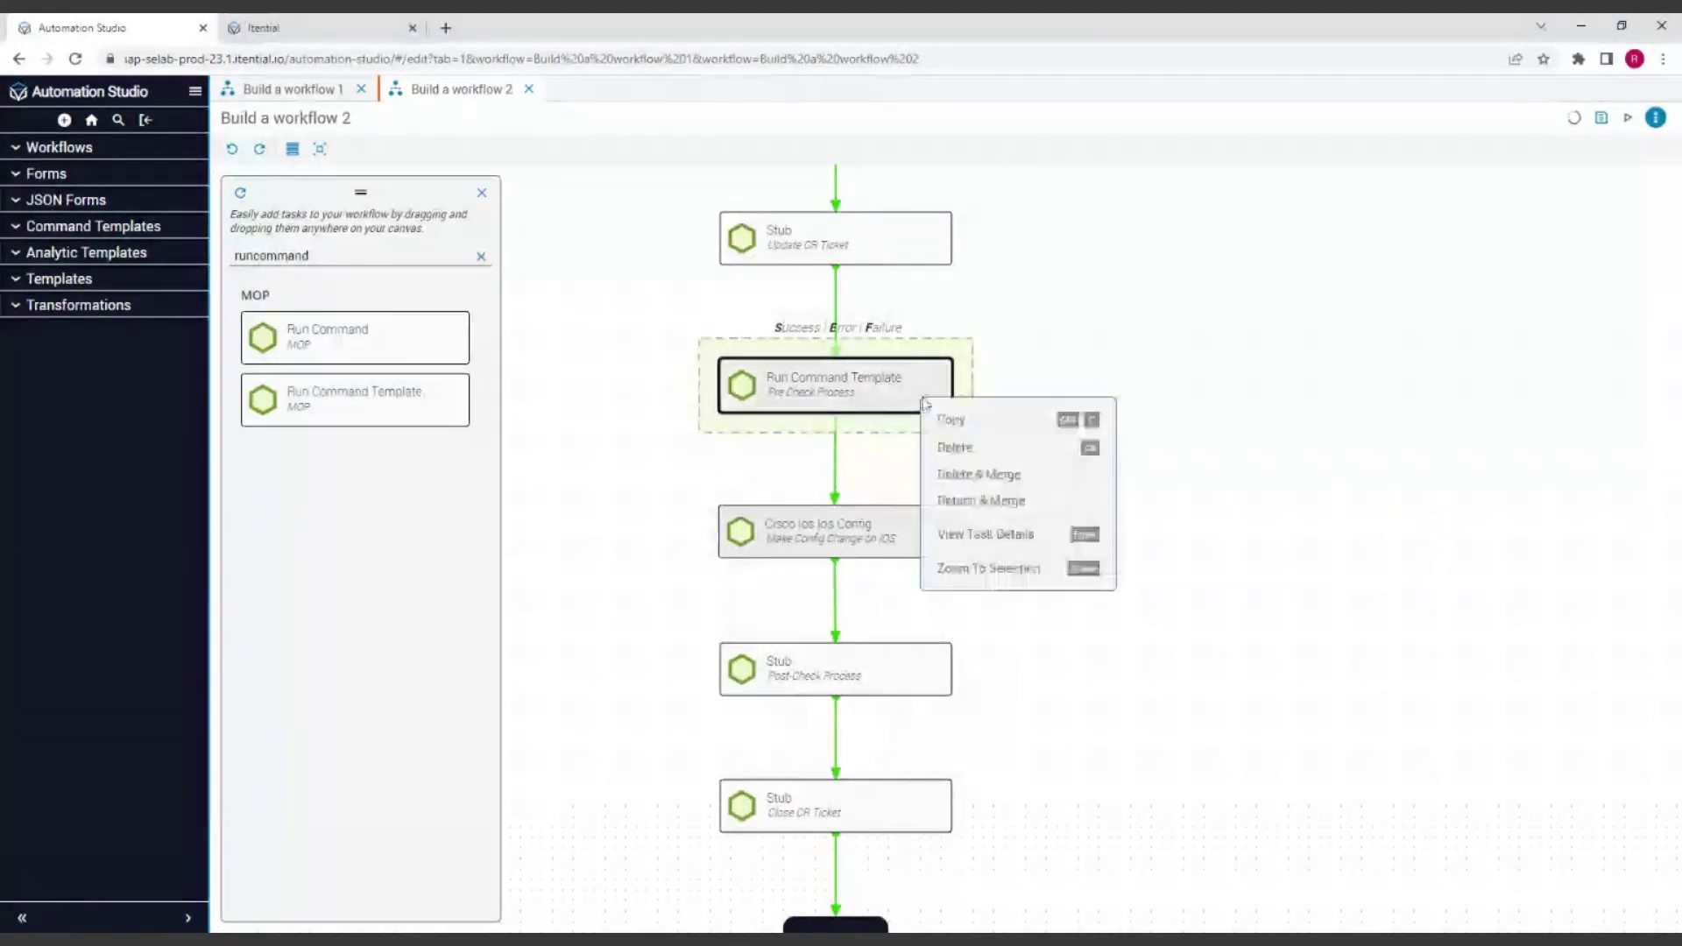
pyautogui.click(1077, 501)
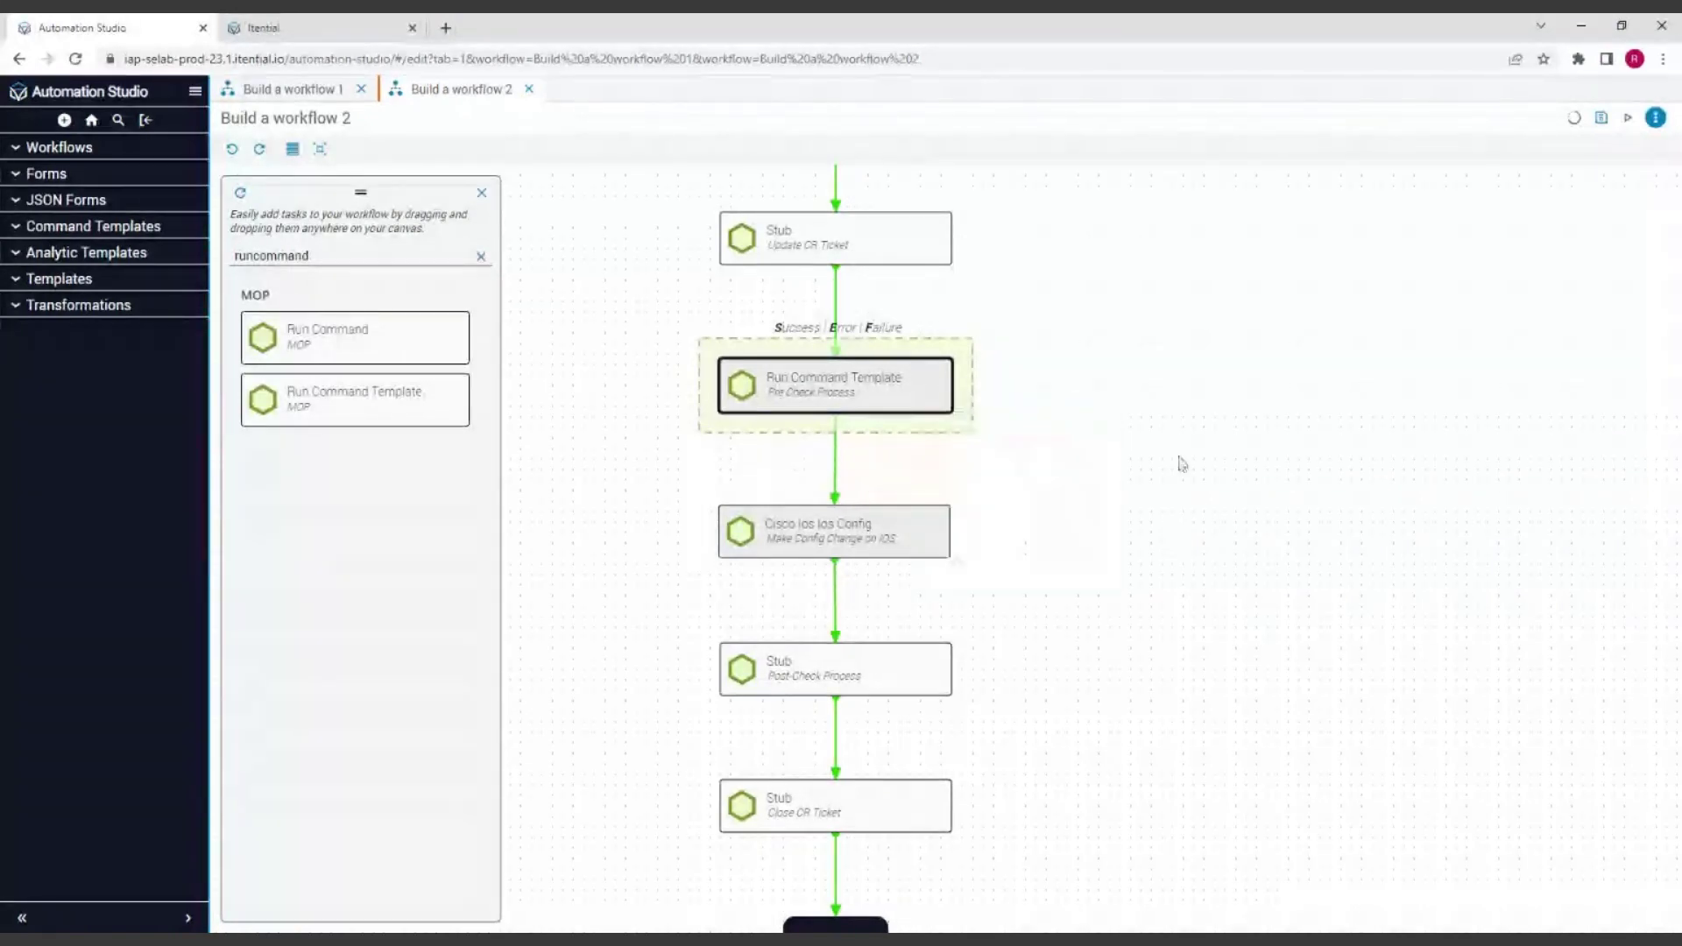
pyautogui.rightClick(1140, 385)
pyautogui.click(1187, 432)
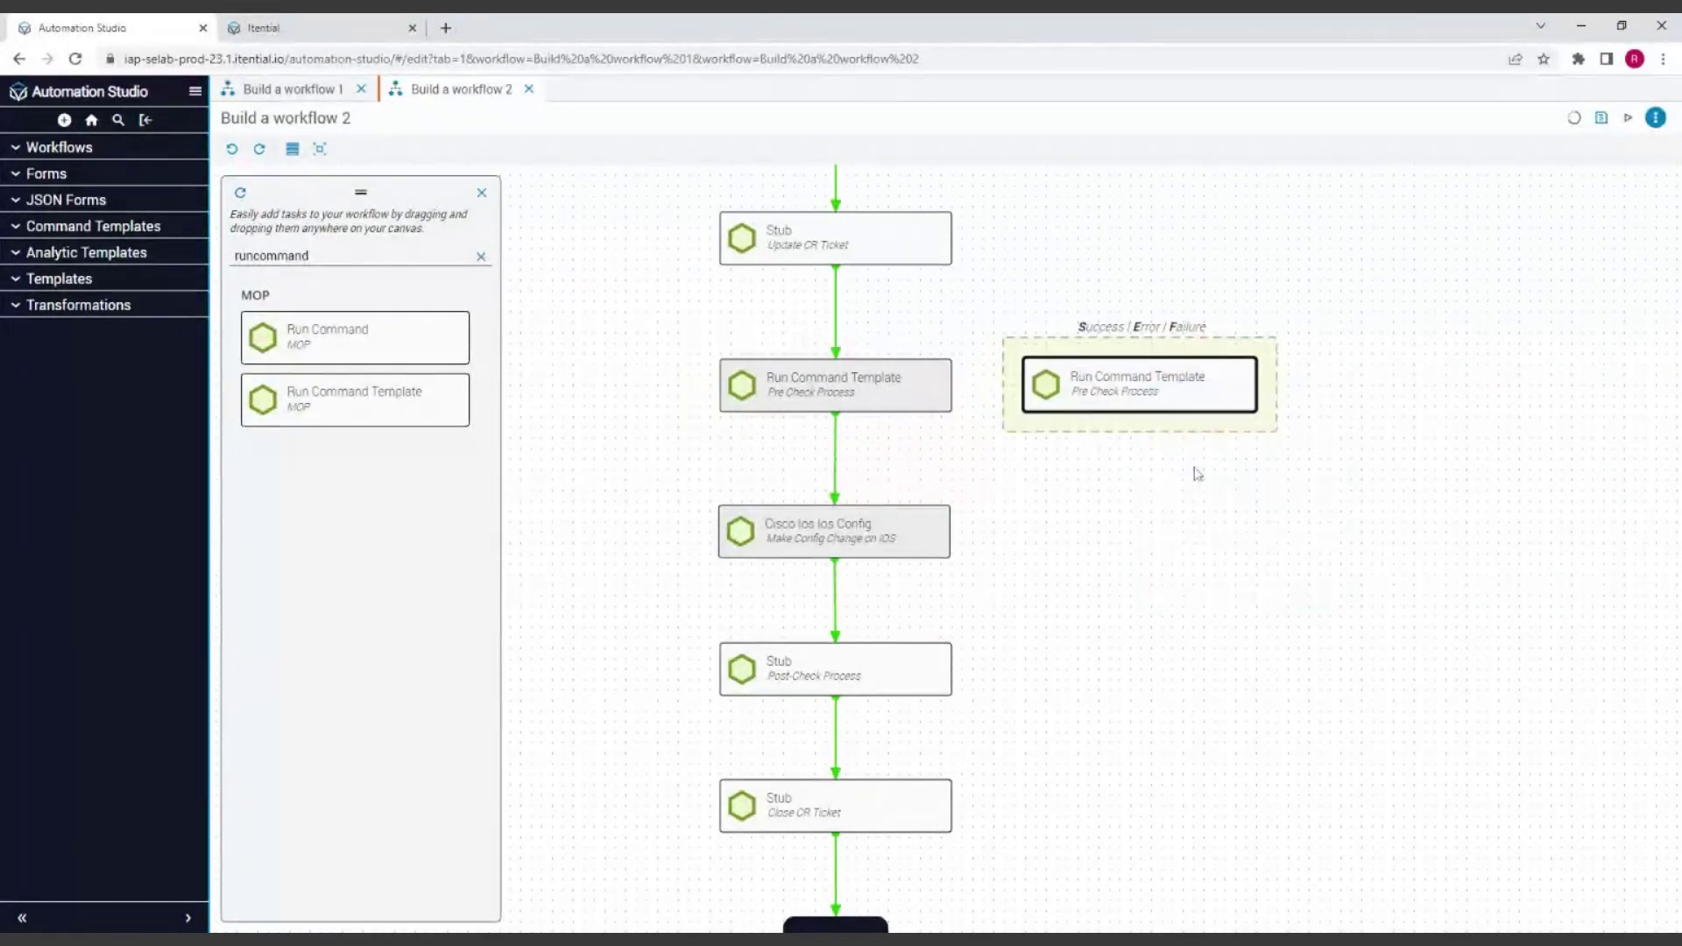
pyautogui.moveTo(1209, 477); pyautogui.dragTo(1161, 690)
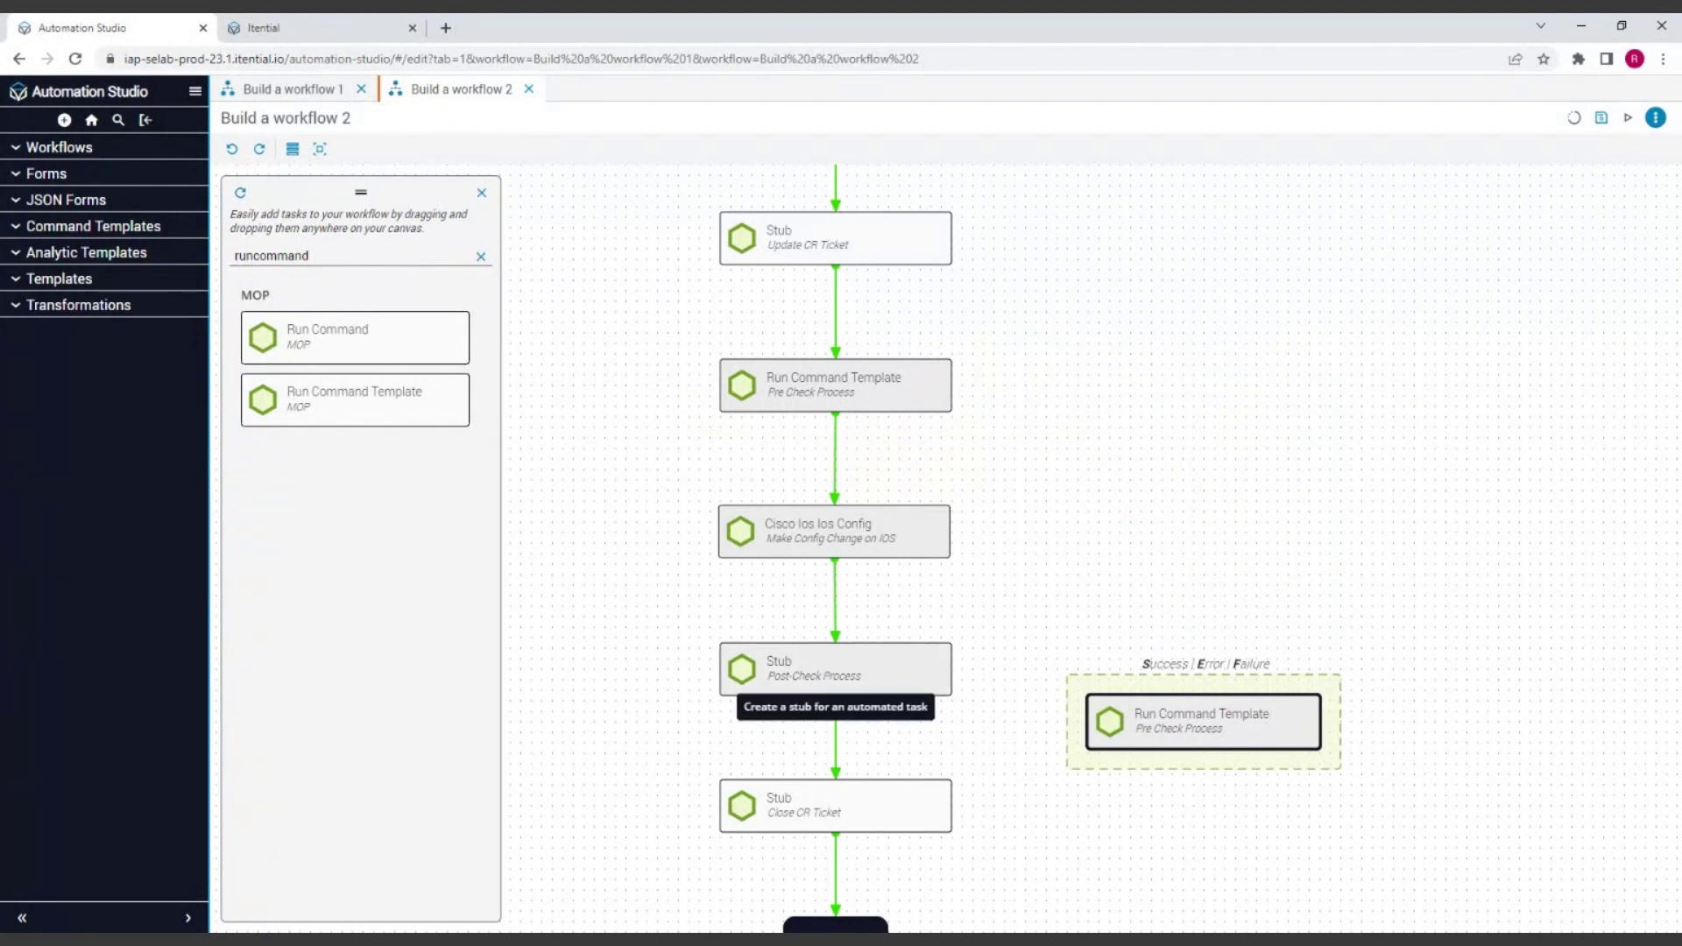
# Replace the Post-Check Process stub by deleting and merging it, placing the copied task between Cisco Ios Ios Config and Close CR Ticket
pyautogui.click(826, 676)
pyautogui.rightClick(826, 675)
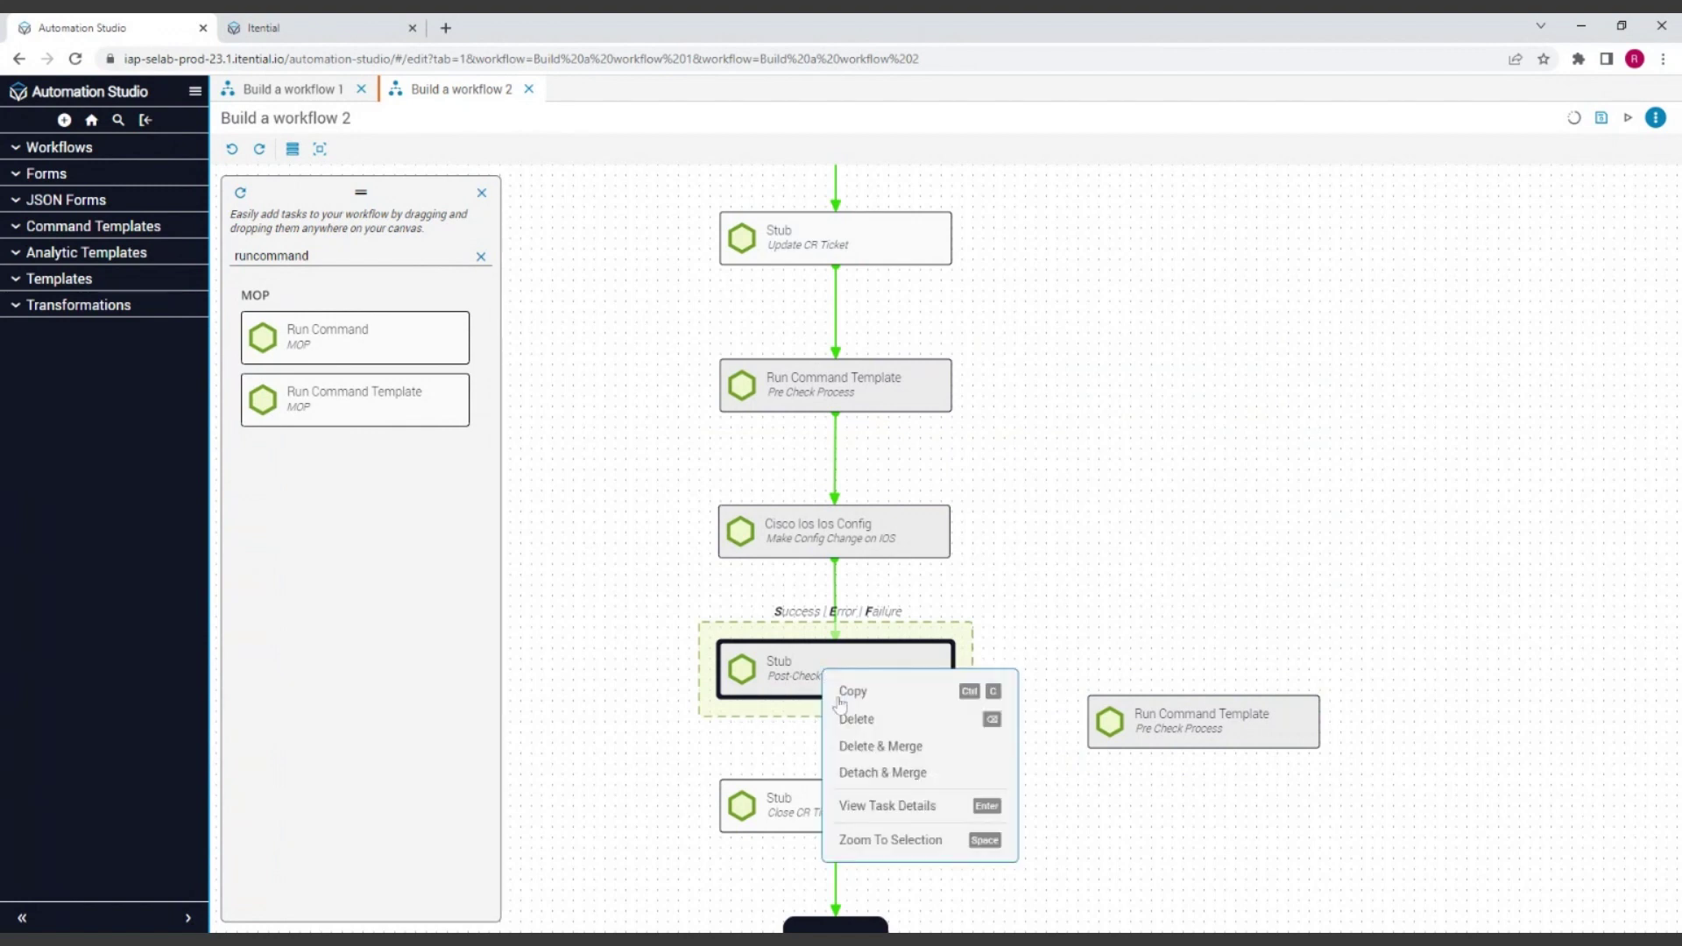
pyautogui.click(881, 749)
pyautogui.moveTo(1253, 736); pyautogui.dragTo(881, 664)
pyautogui.click(1176, 708)
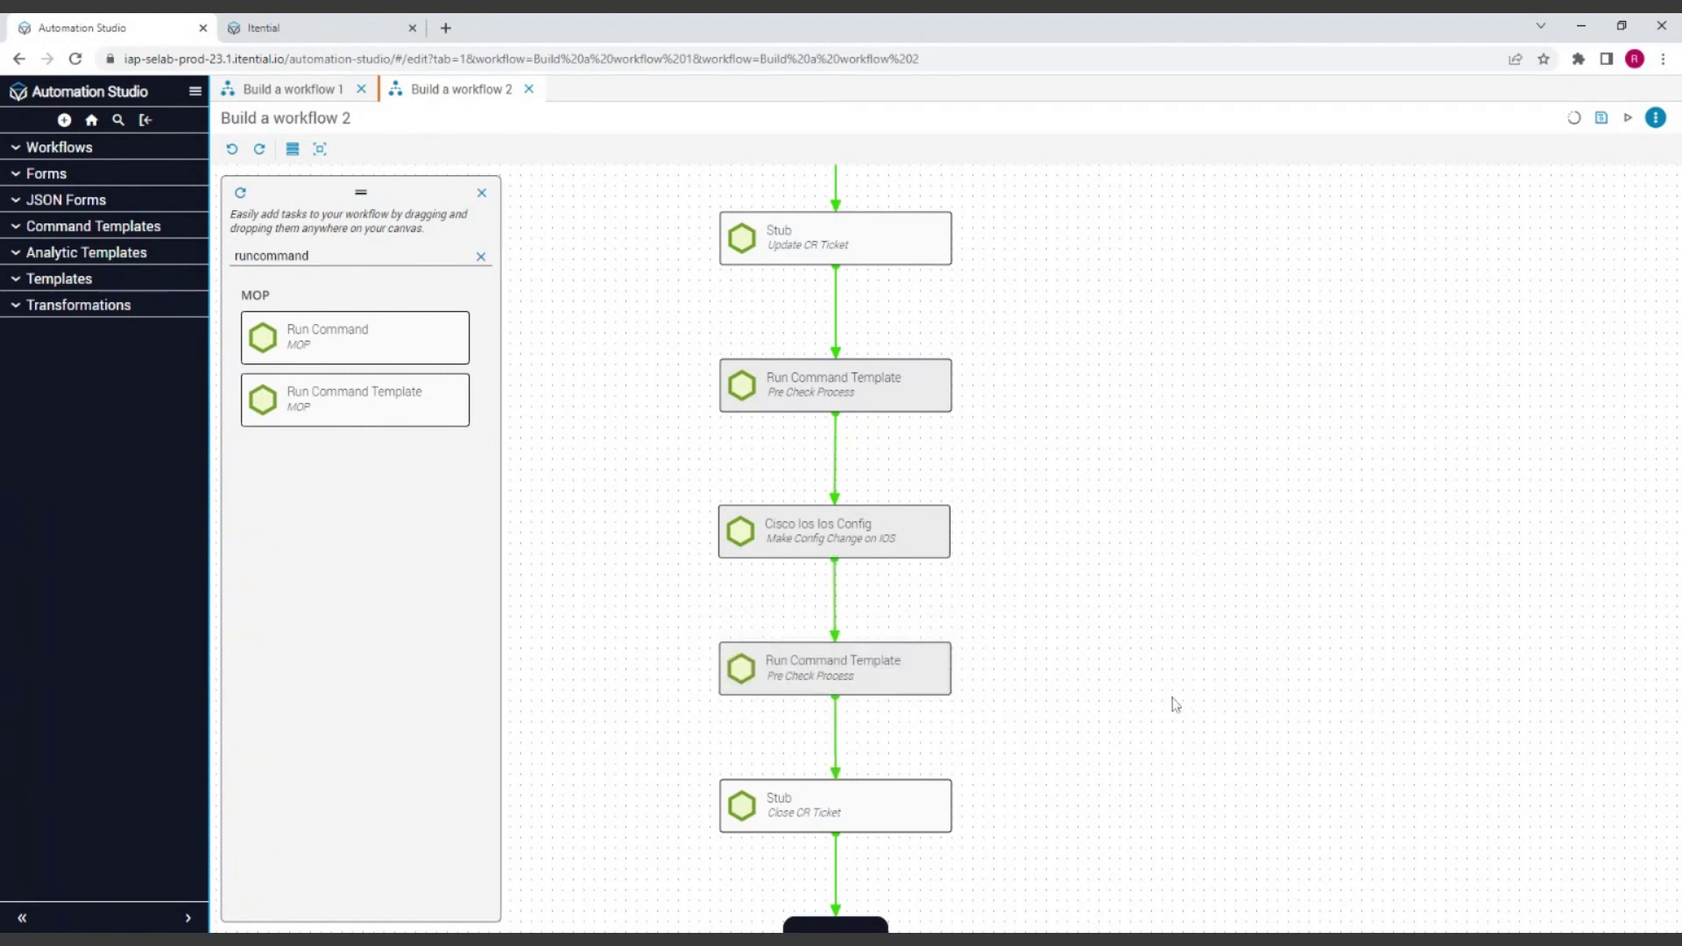
# Set the copied task's static template value to "Webinar Build 2 Post Check" and close its details
pyautogui.click(848, 687)
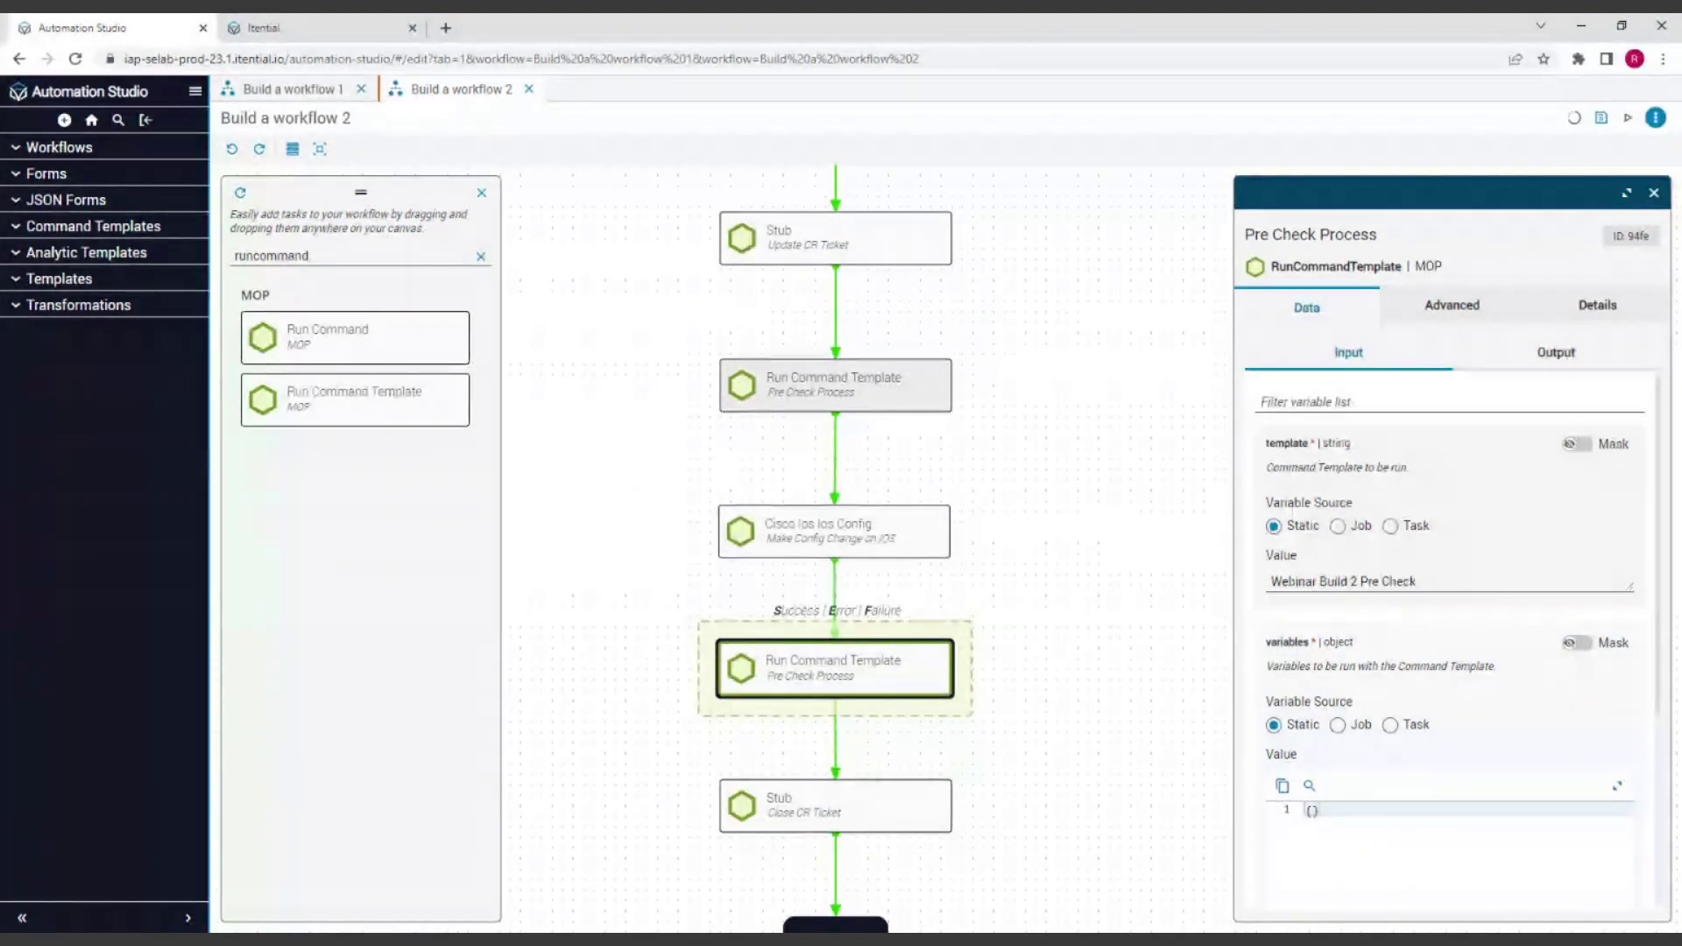
pyautogui.click(1381, 581)
pyautogui.press('BackSpace')
pyautogui.press('BackSpace')
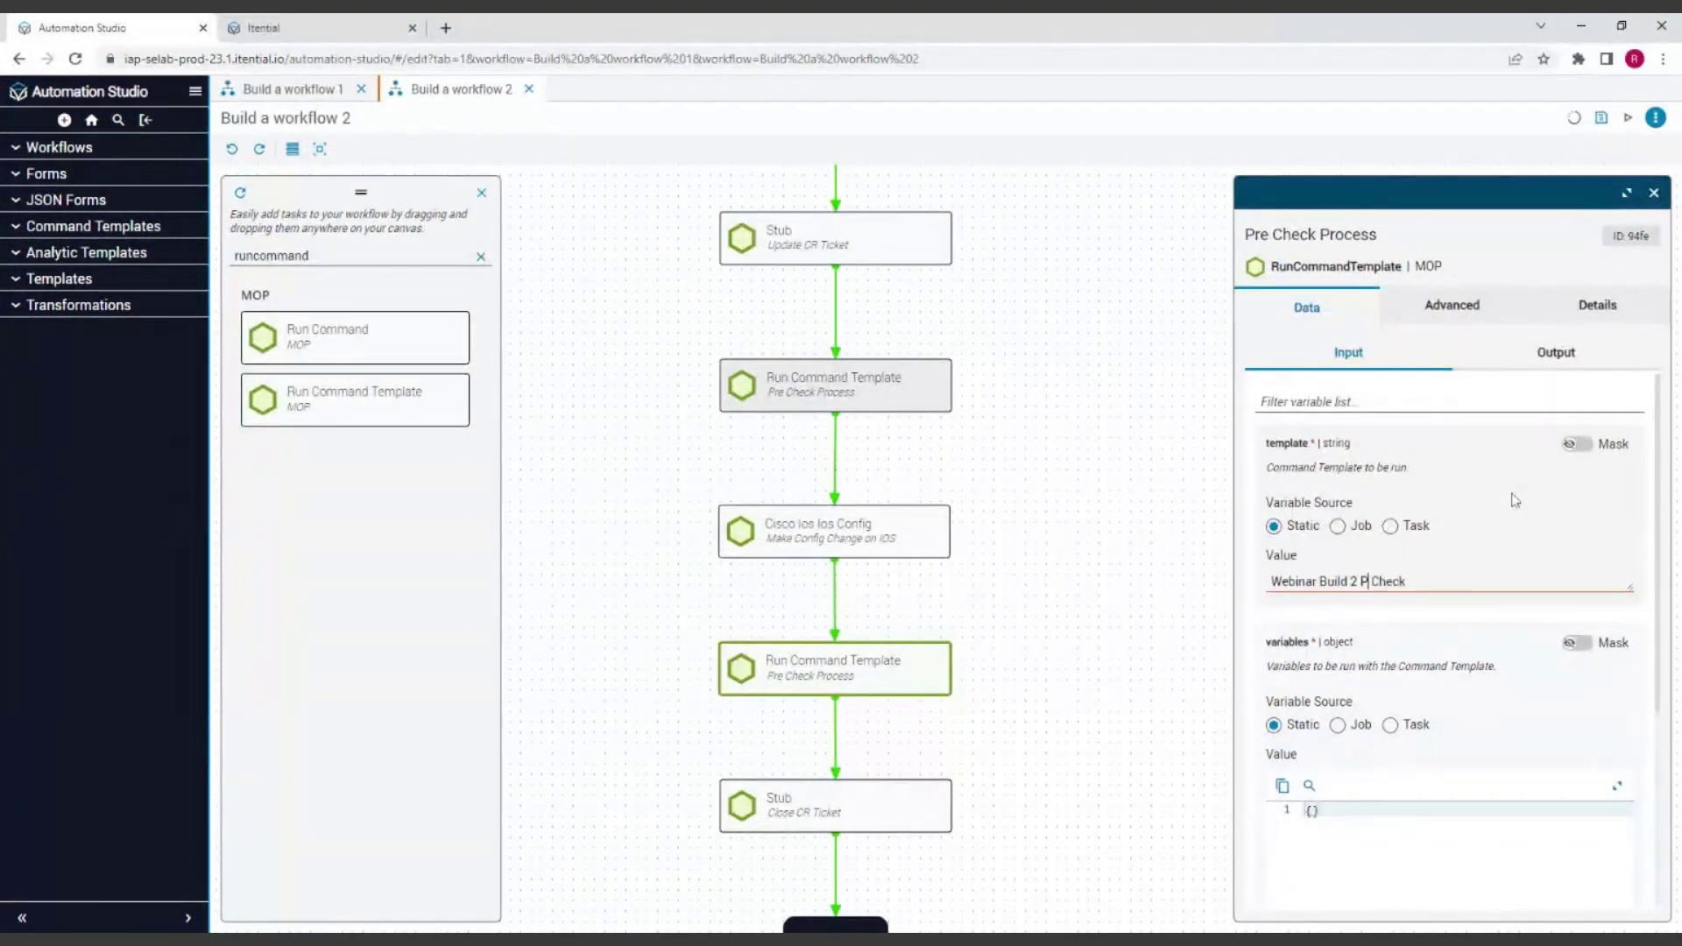
pyautogui.write('ost')
pyautogui.click(1654, 193)
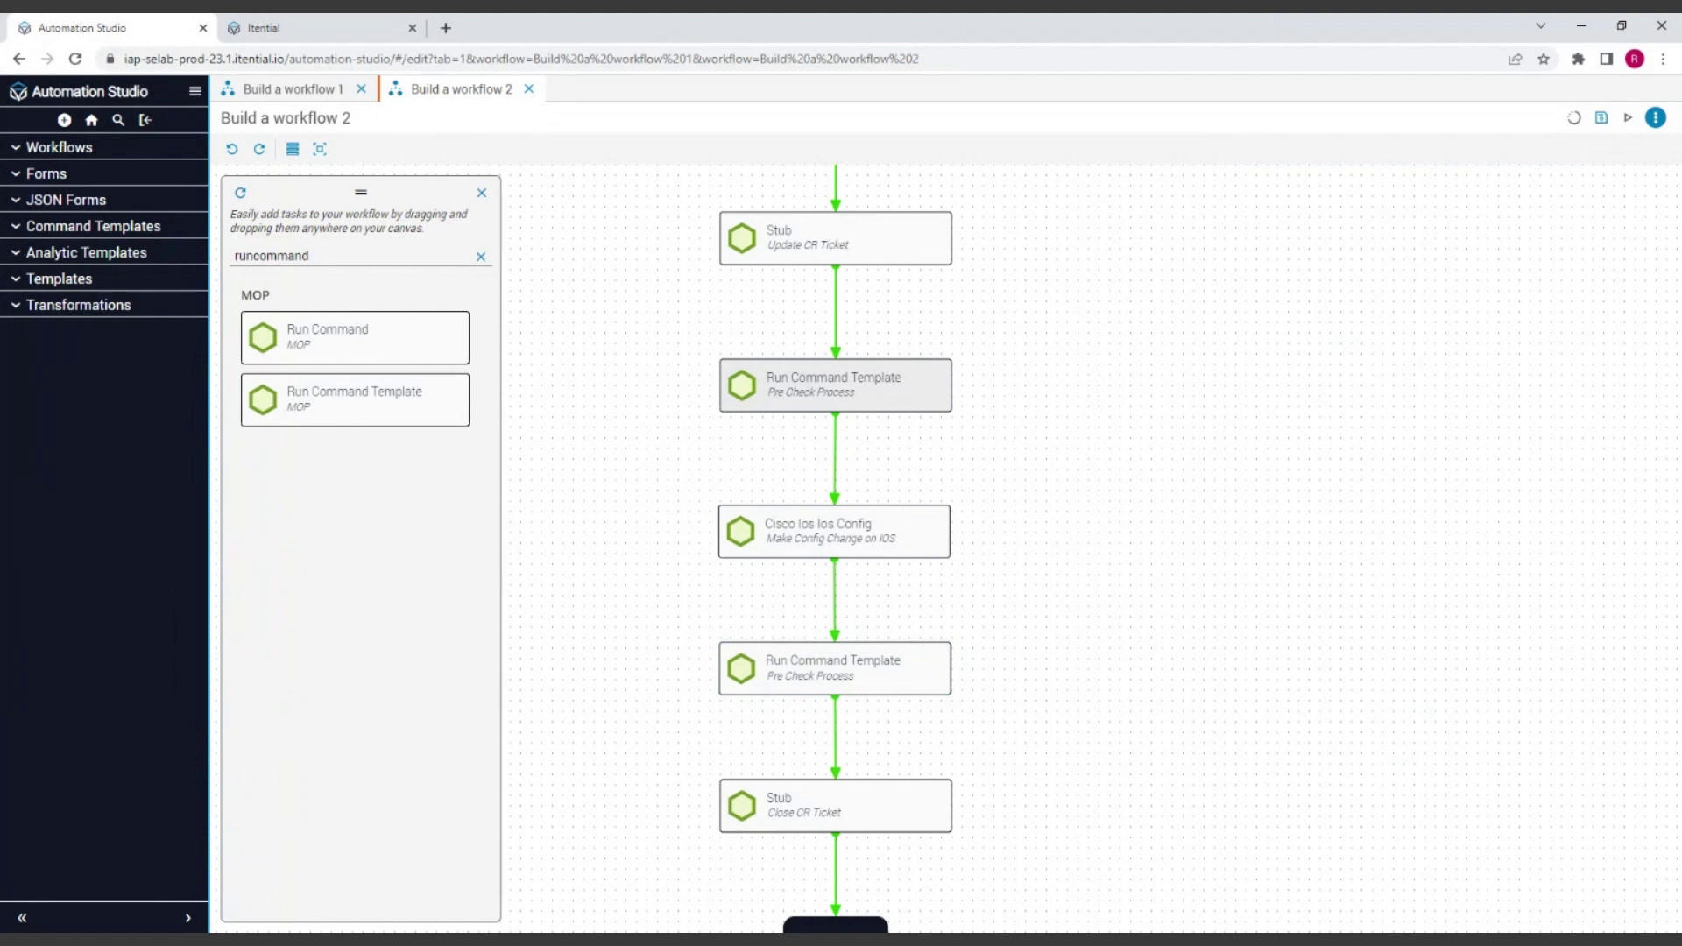
# Save Build a workflow 2 and run it without access groups or a job description
pyautogui.click(1602, 117)
pyautogui.click(1629, 122)
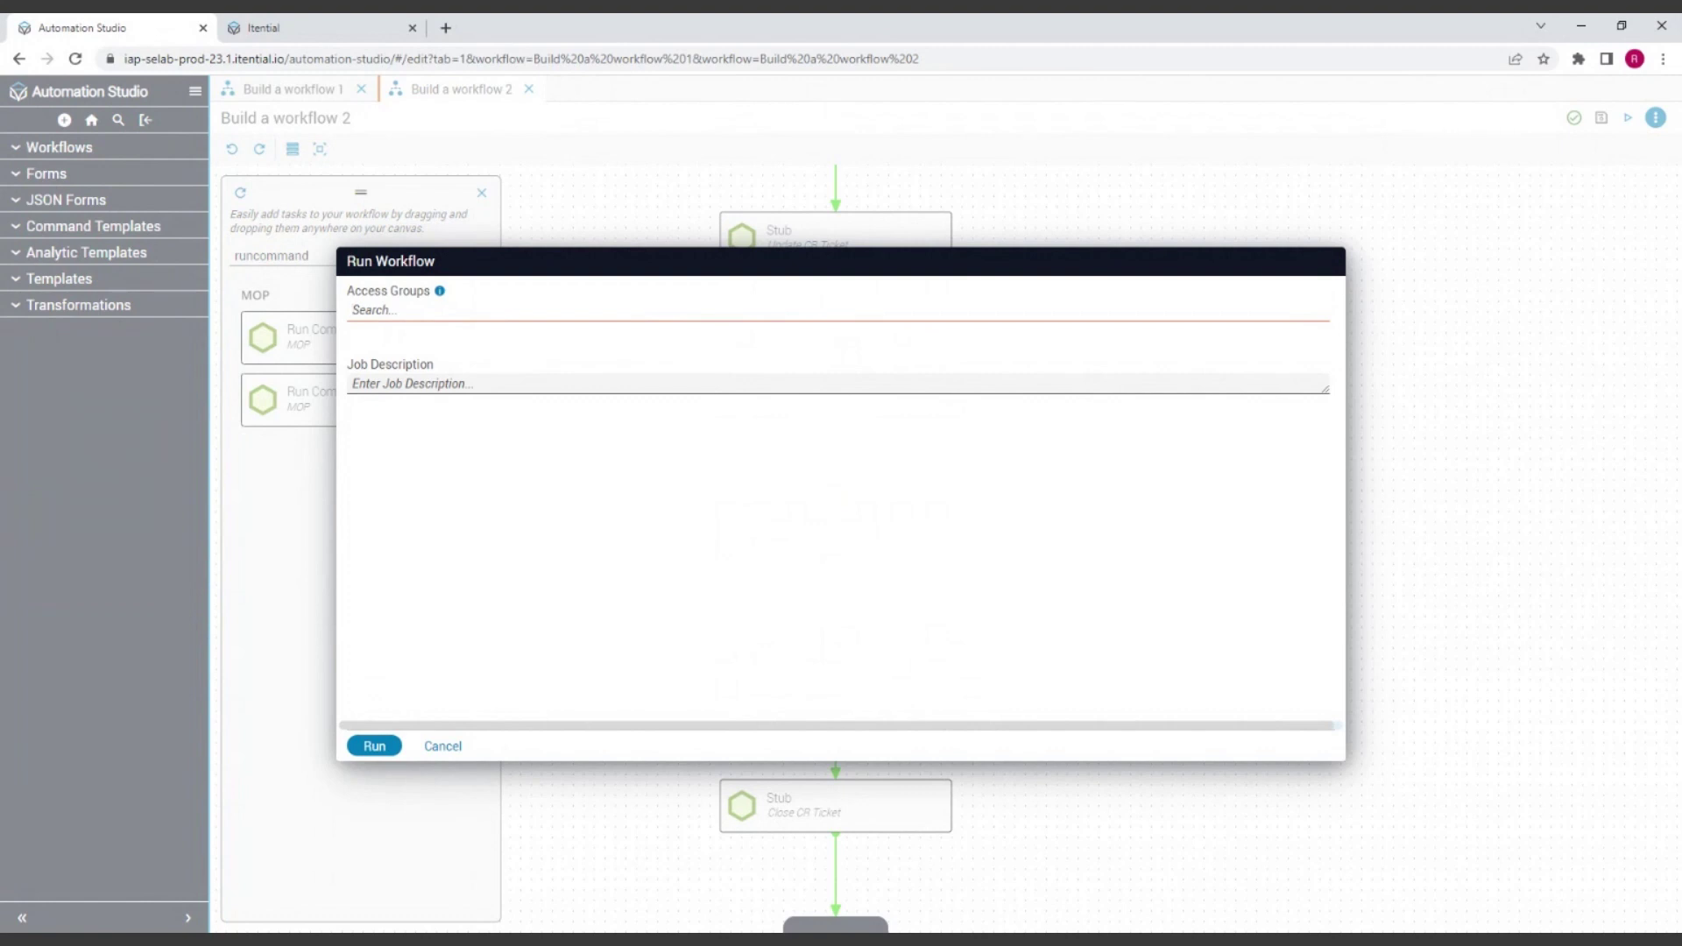
pyautogui.click(374, 746)
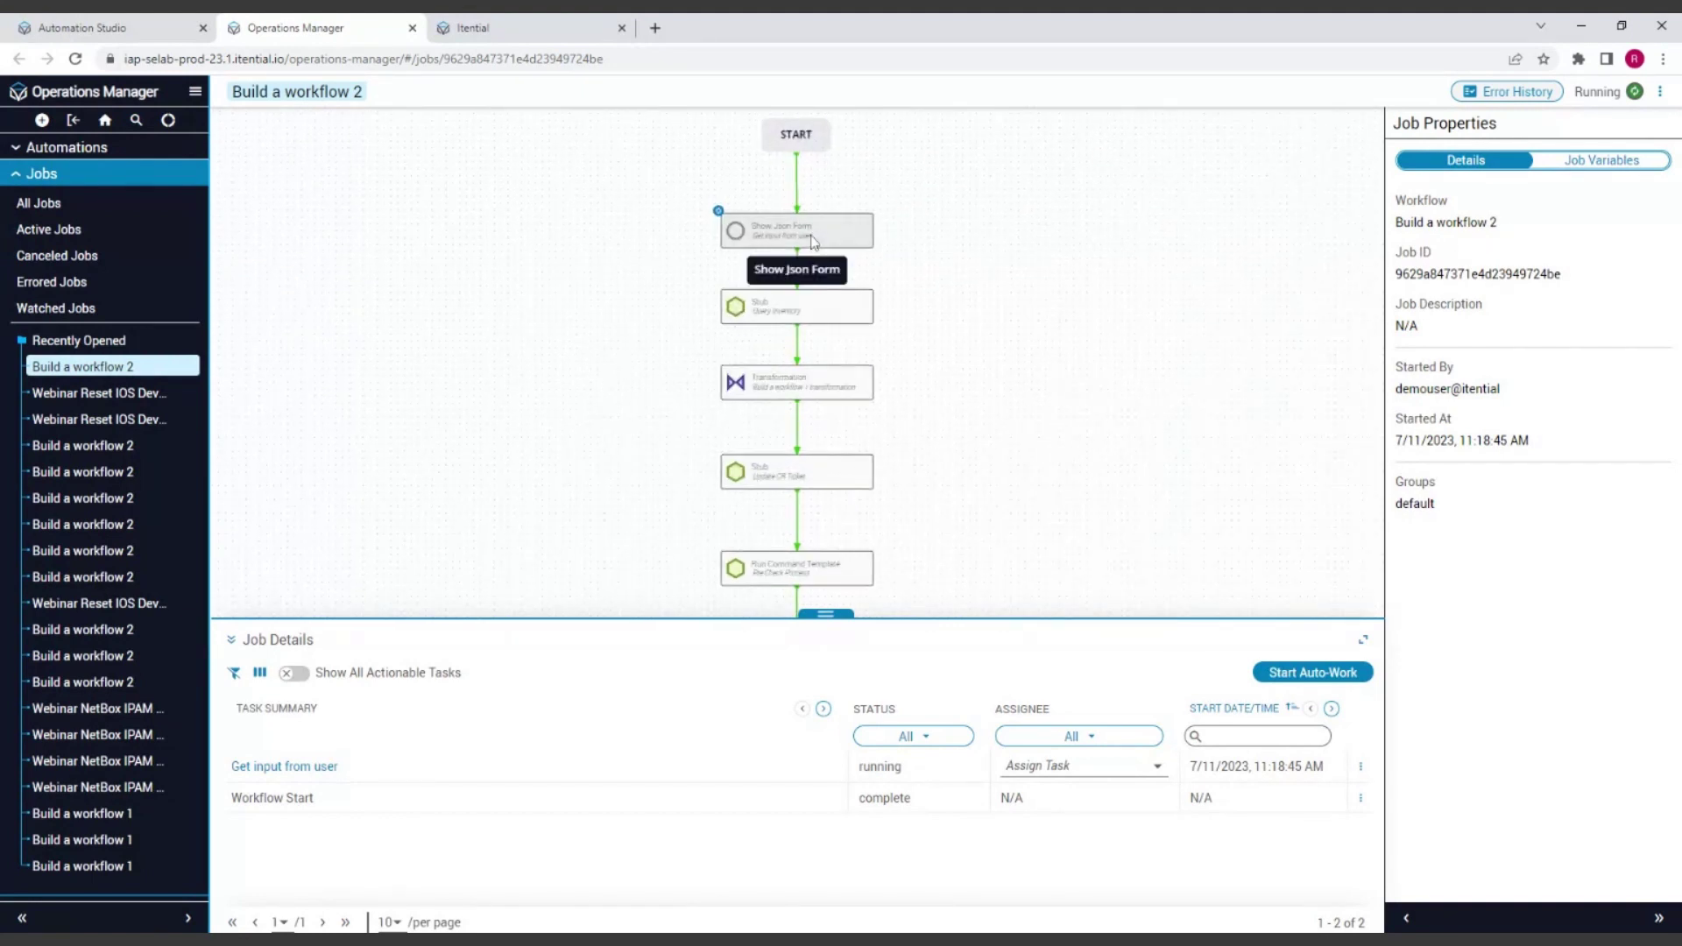
# Work the Get input from user task, choosing network device IOS-CSR-AWS-1 and interface description "TestWebinar", and confirm the form
pyautogui.scroll(2, 819, 236)
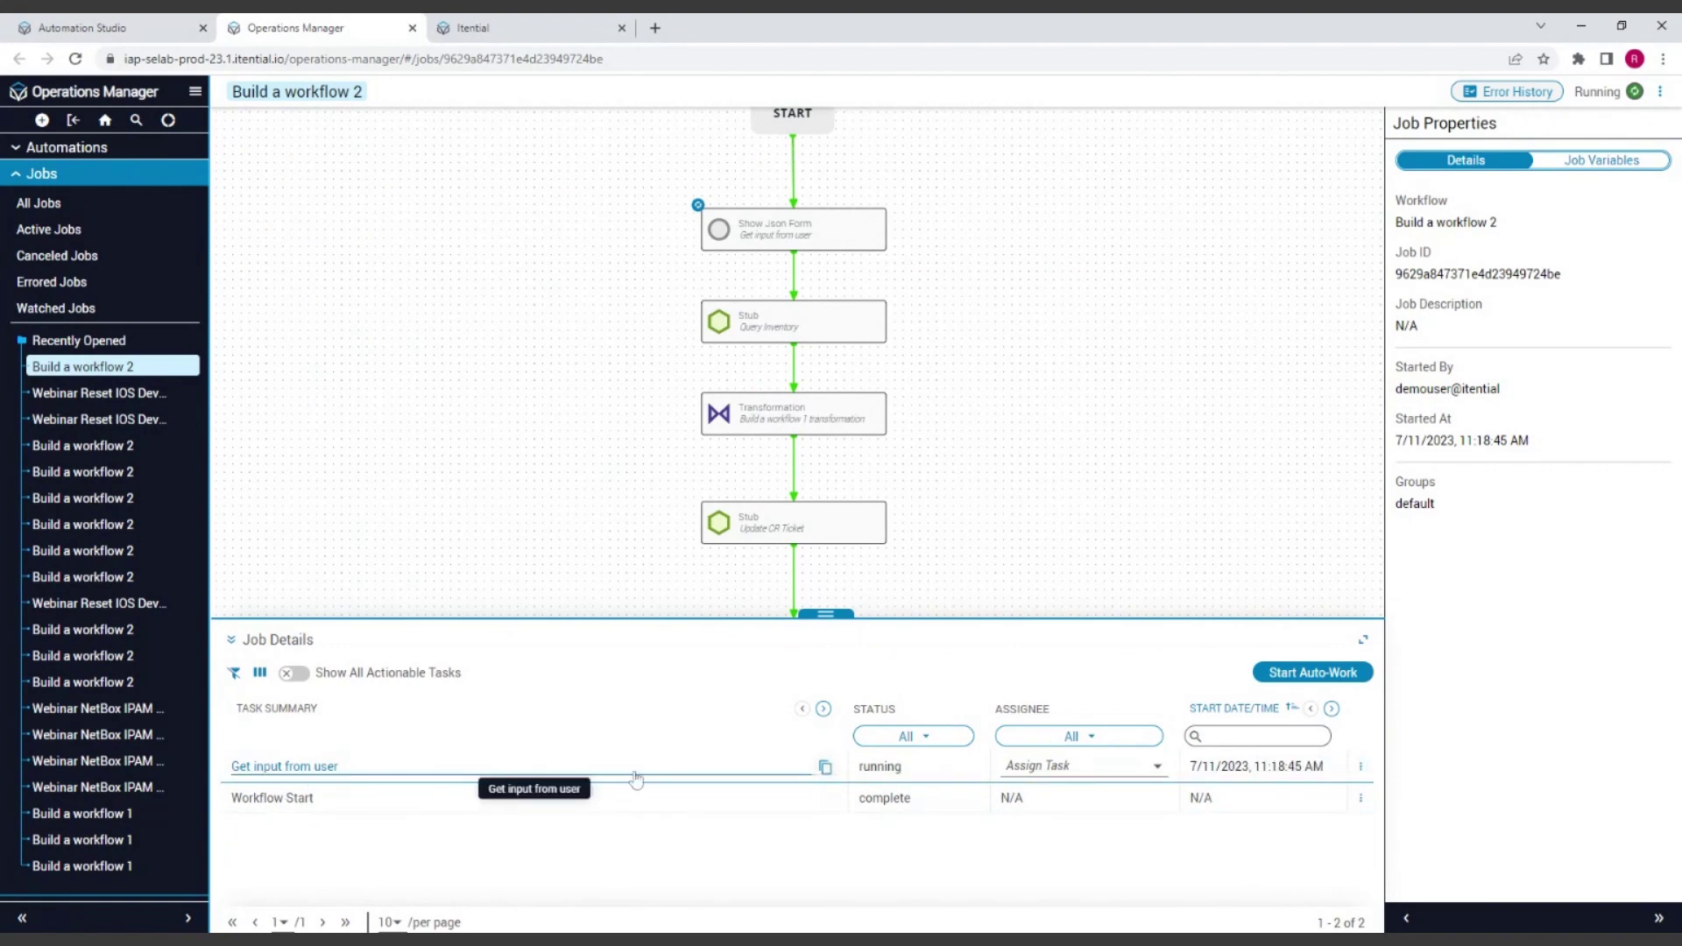
pyautogui.click(1361, 766)
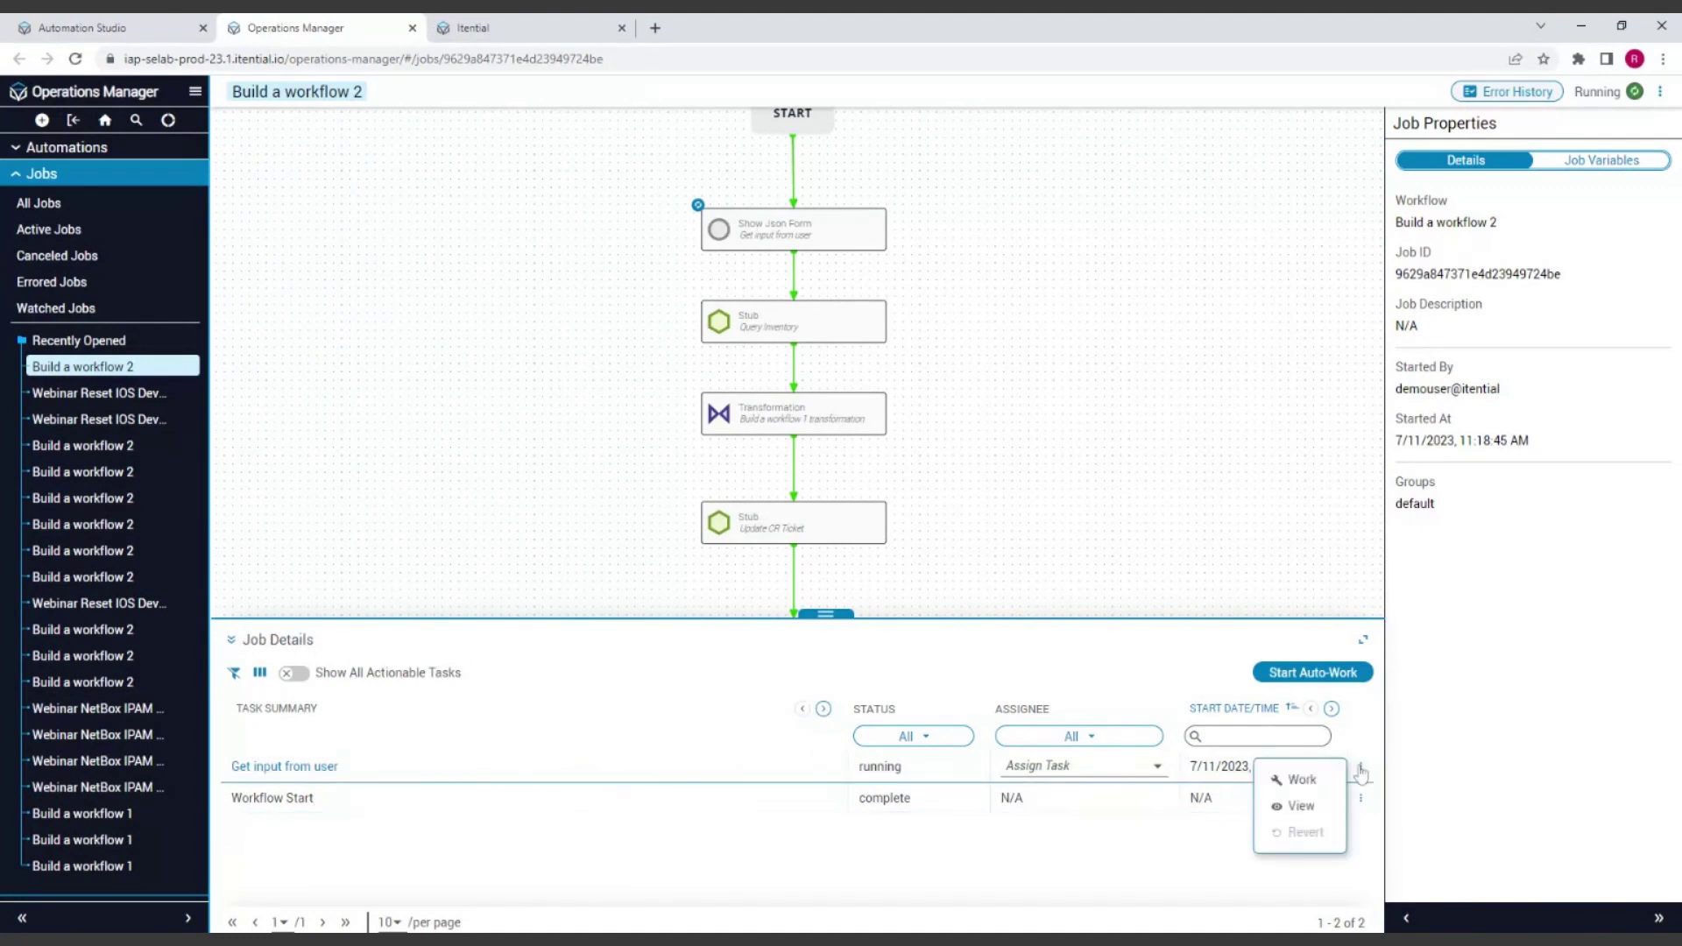
pyautogui.click(1297, 778)
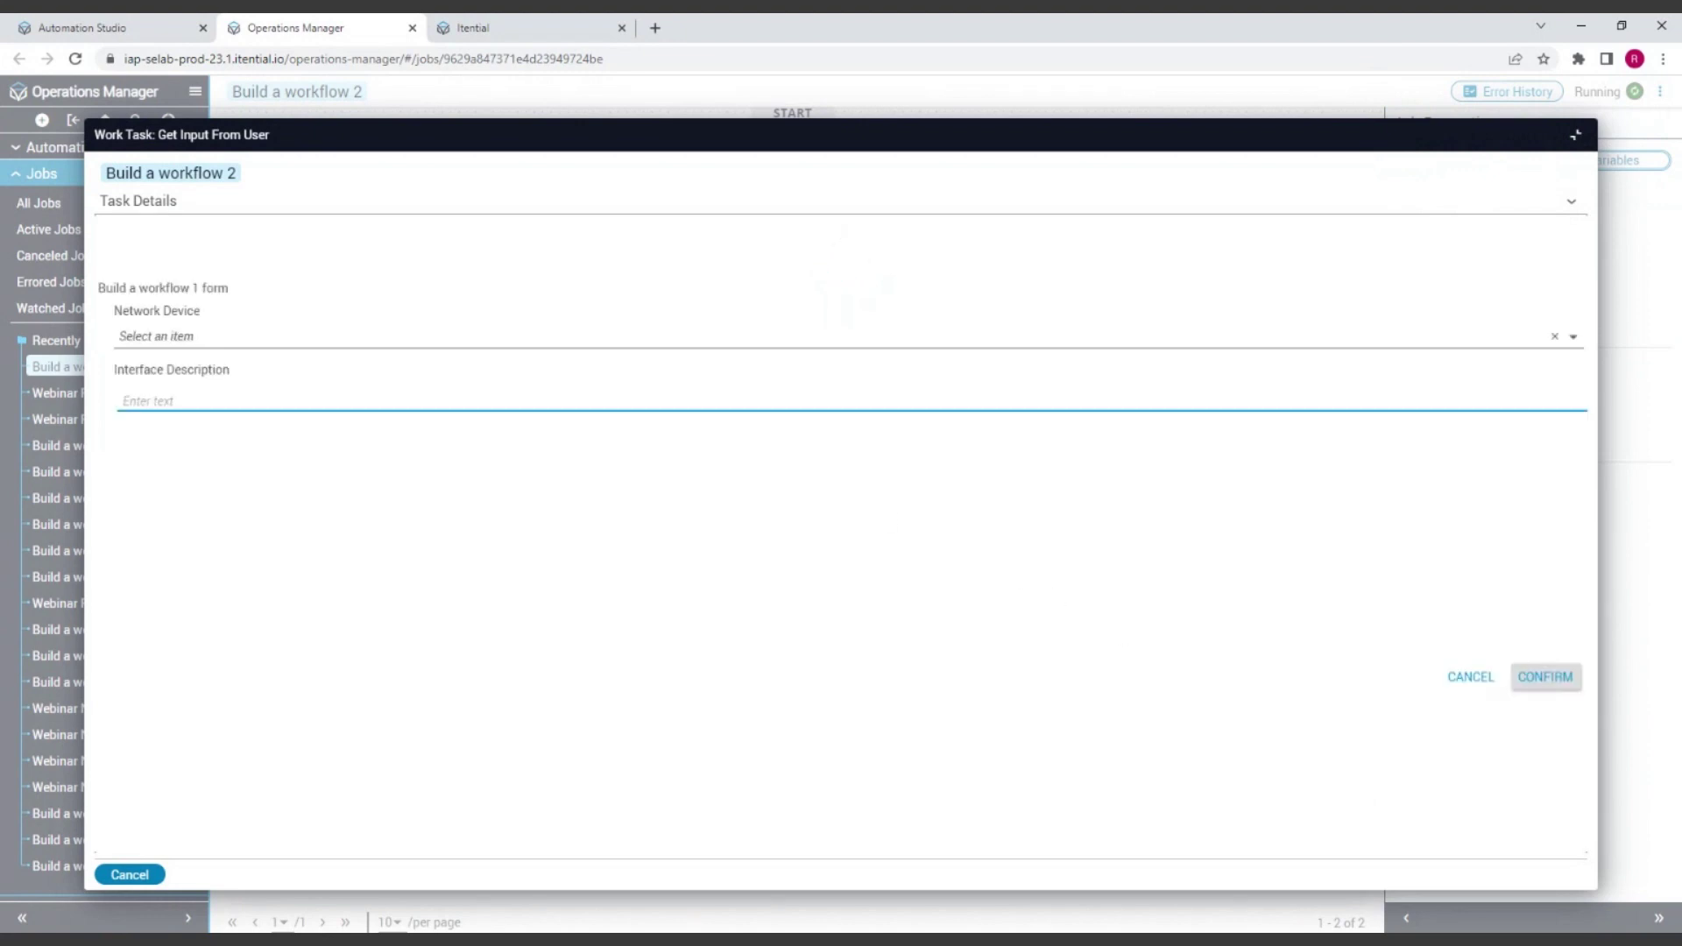
pyautogui.click(210, 346)
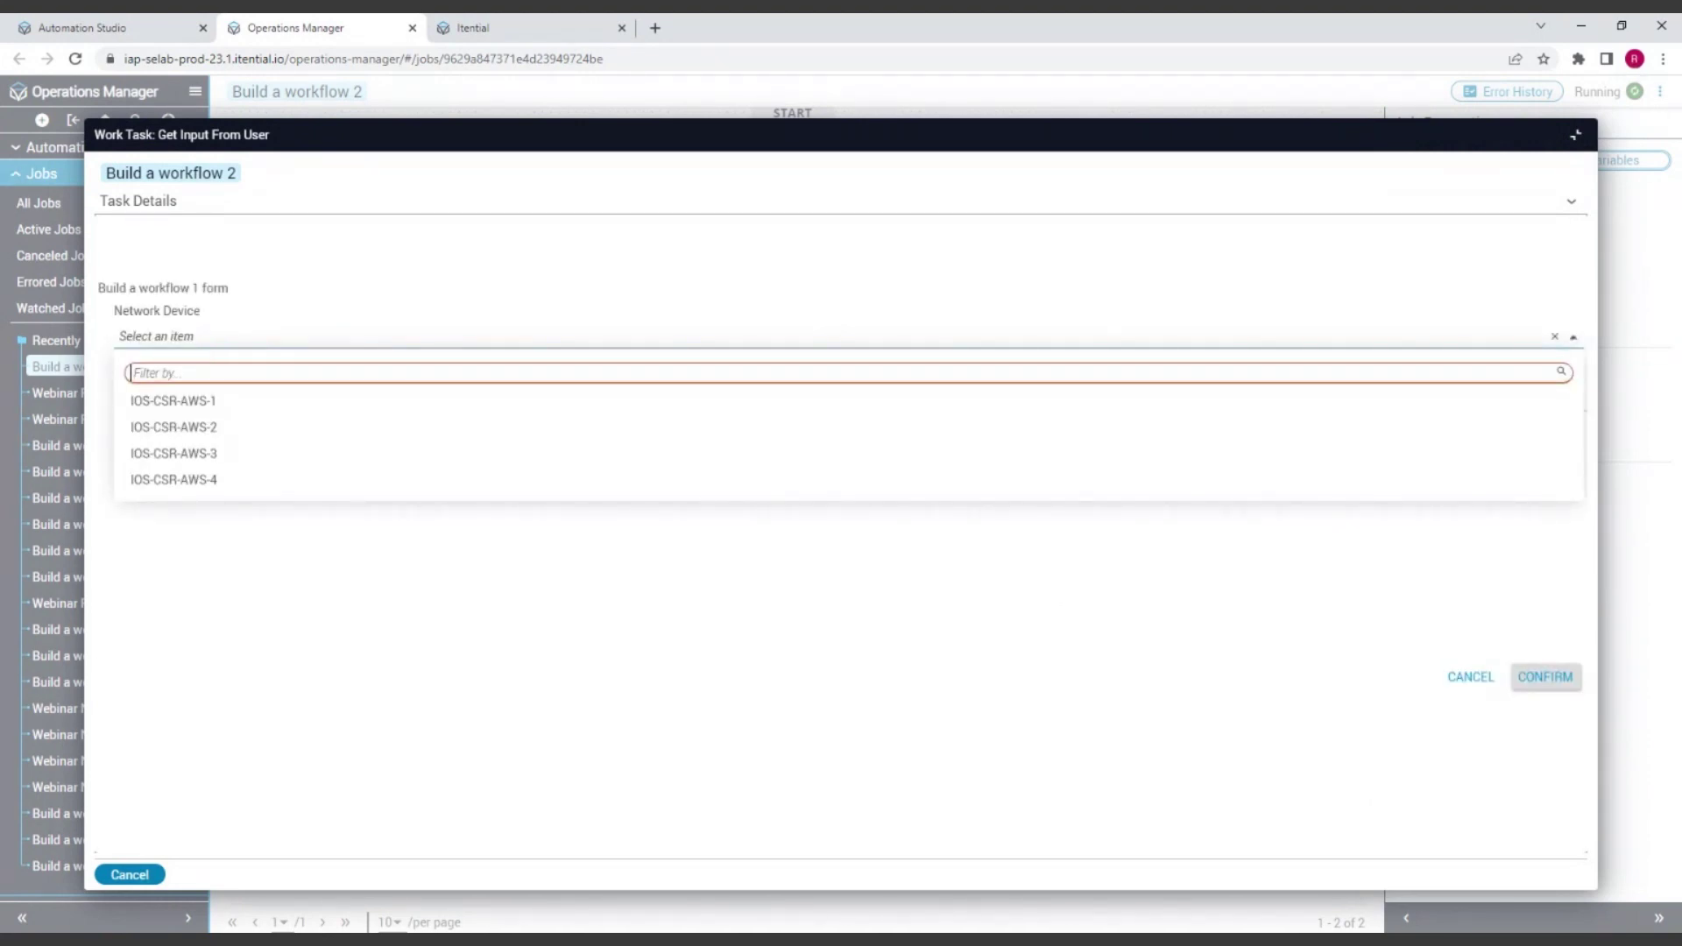
pyautogui.click(200, 400)
pyautogui.click(578, 401)
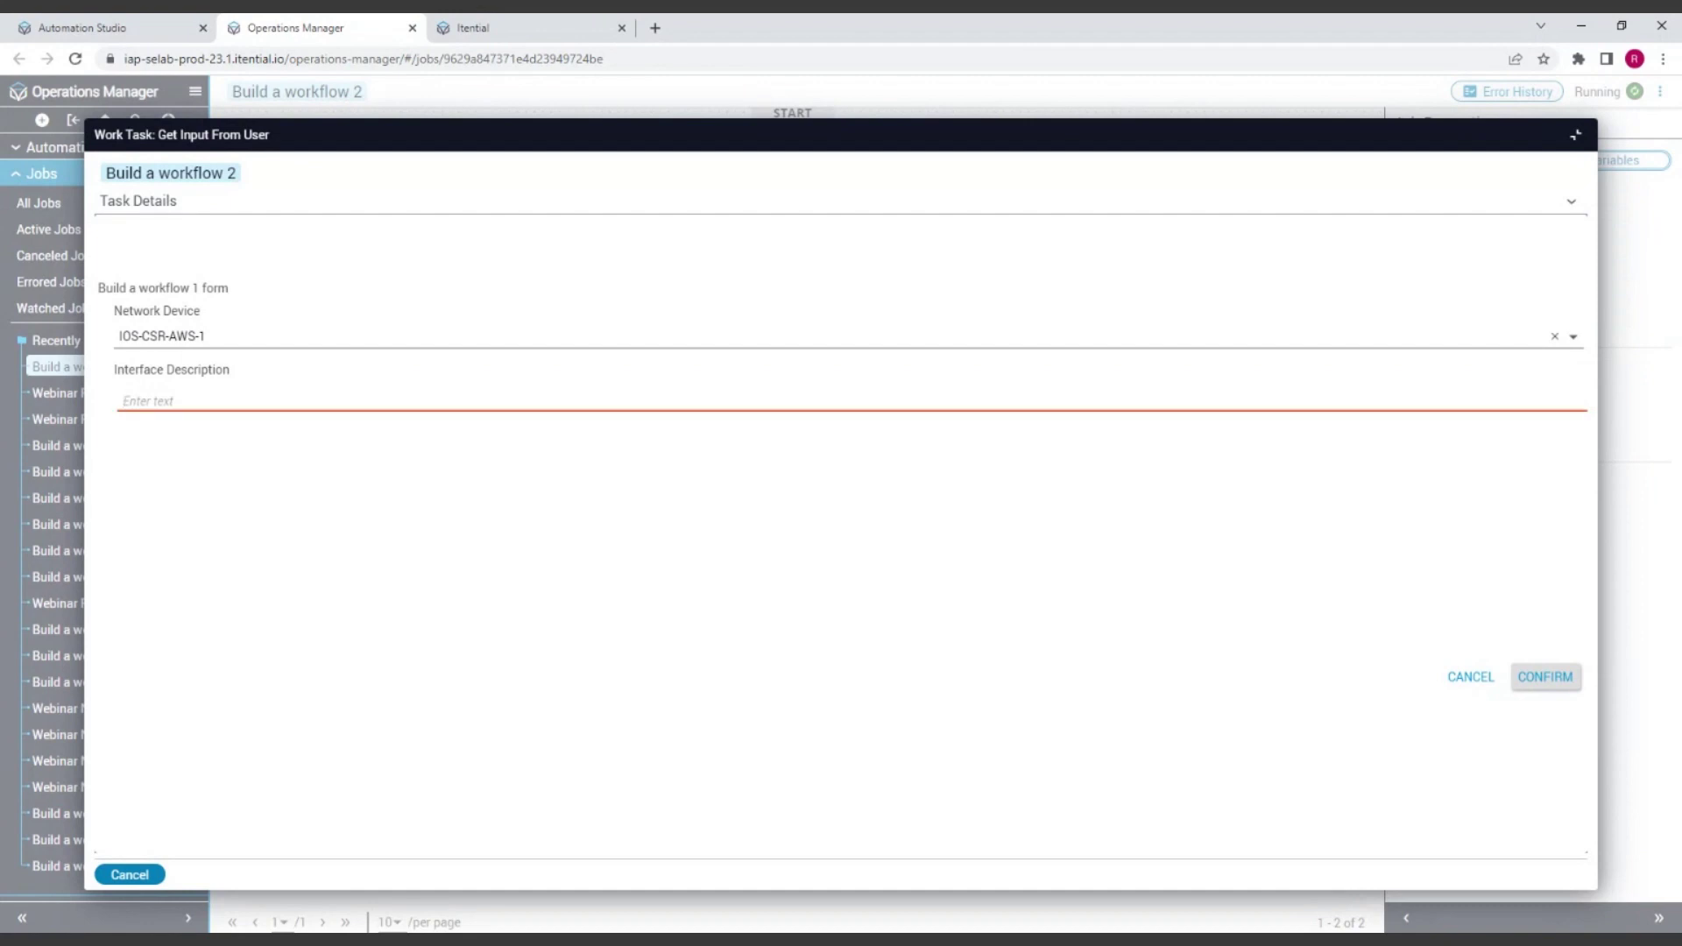
pyautogui.write('TestWebinar')
pyautogui.click(1545, 678)
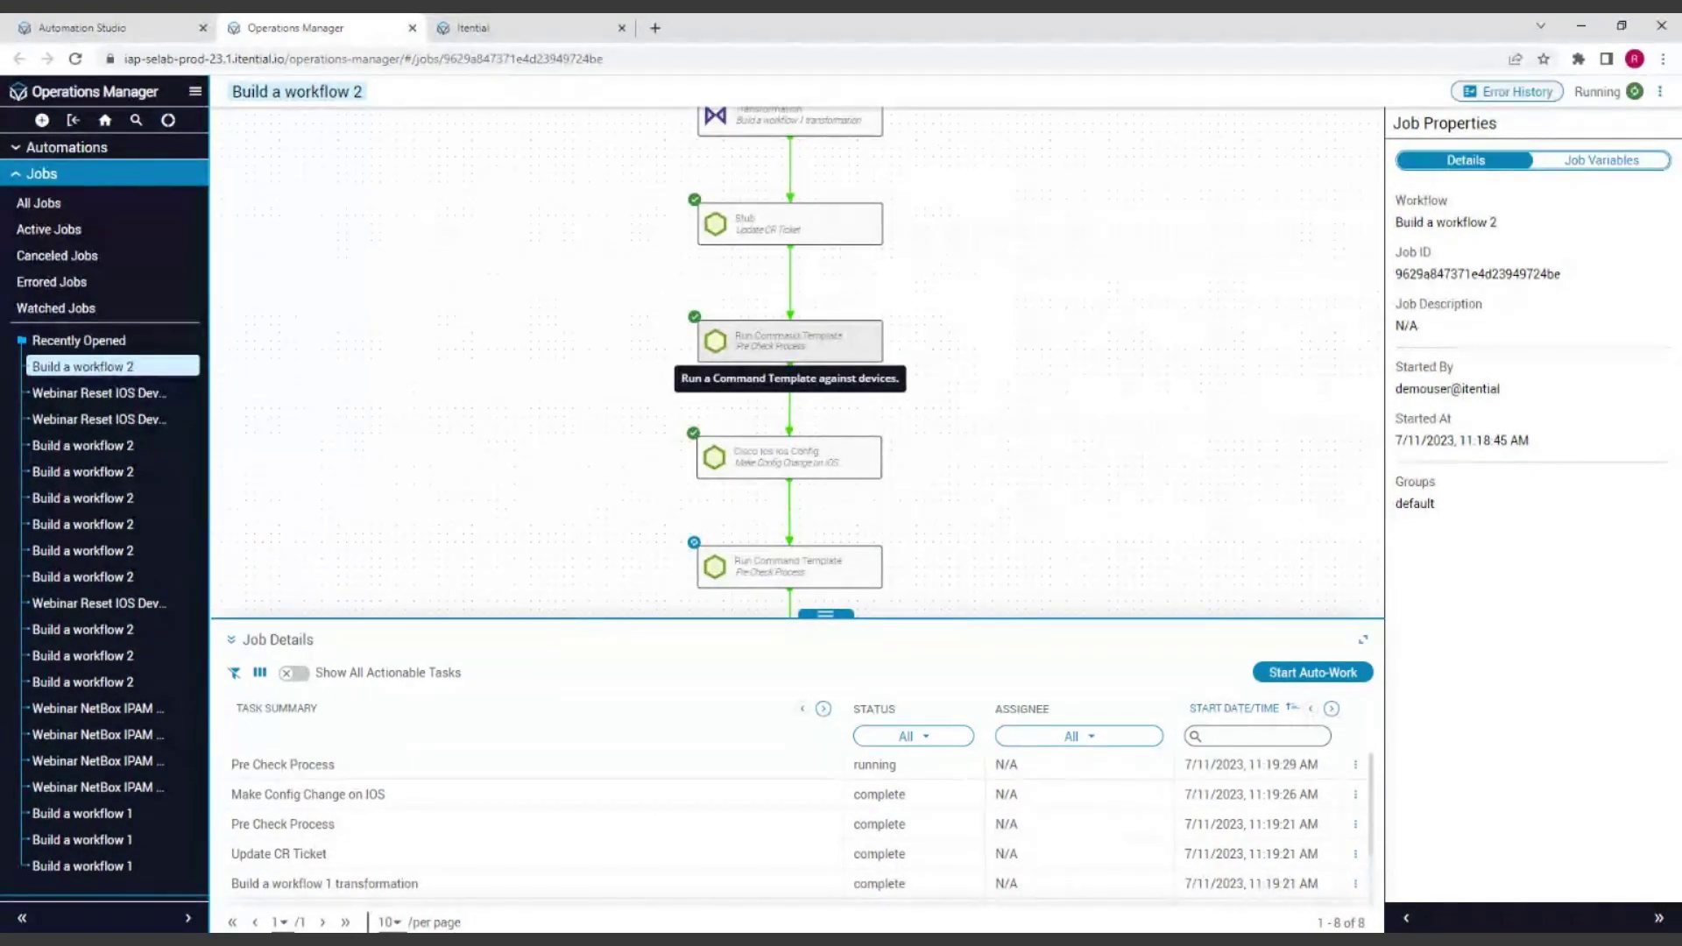
# Examine the incoming variables of the Pre Check Process task before the config change, widening the task properties
pyautogui.click(789, 343)
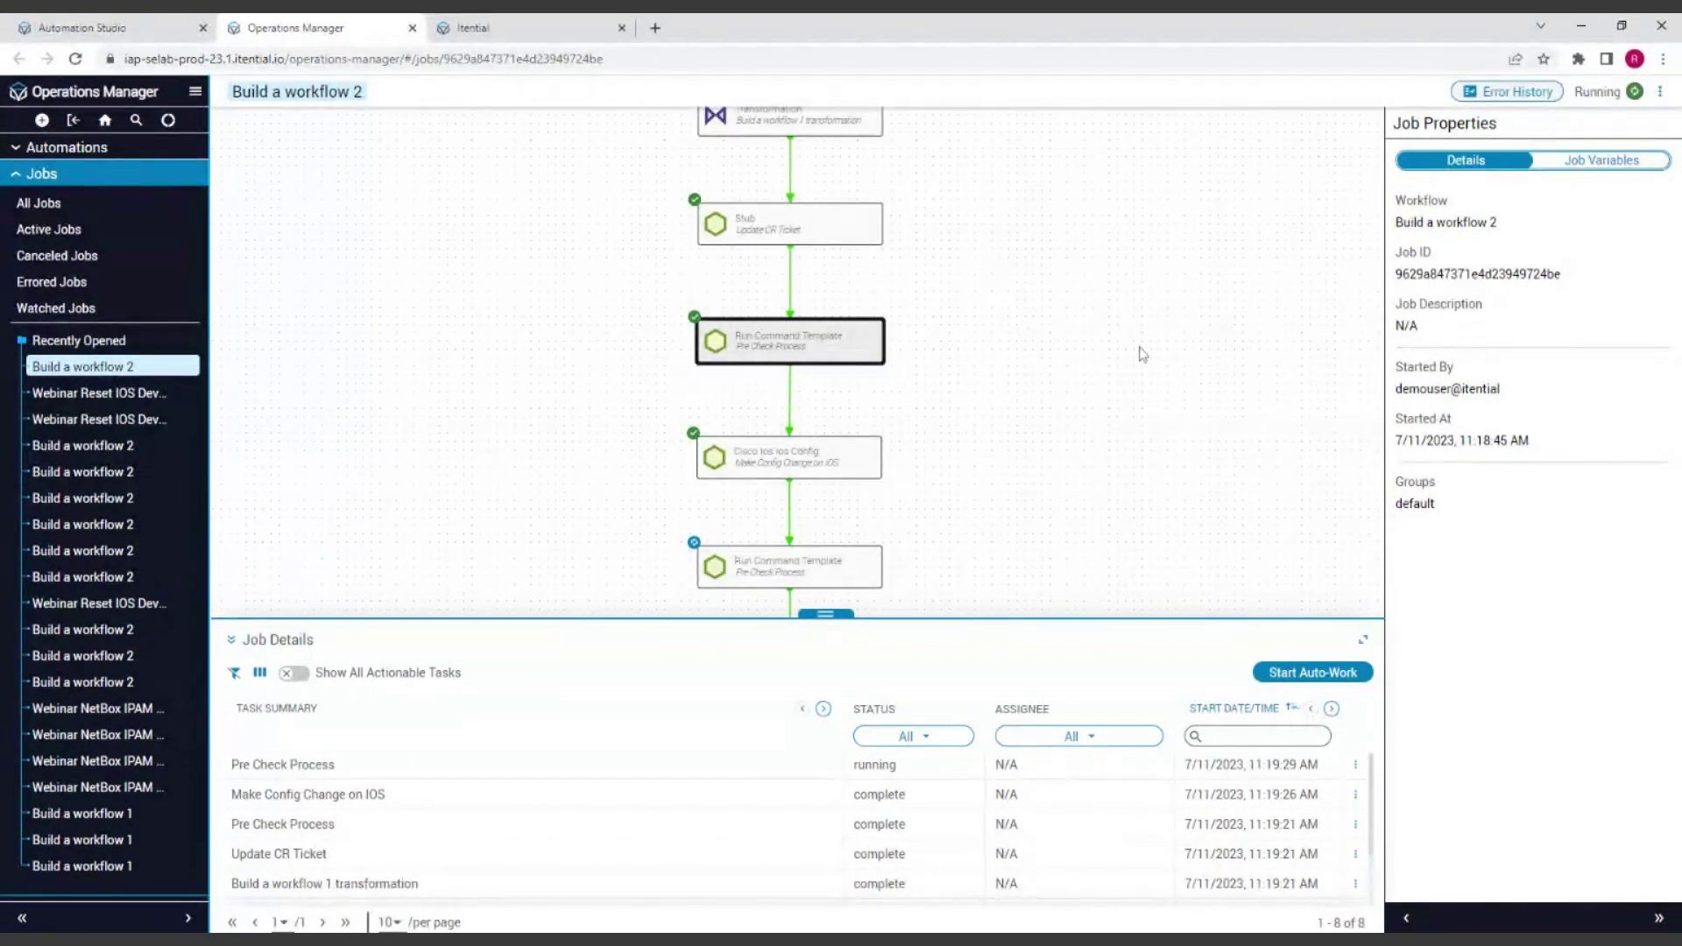
pyautogui.click(796, 347)
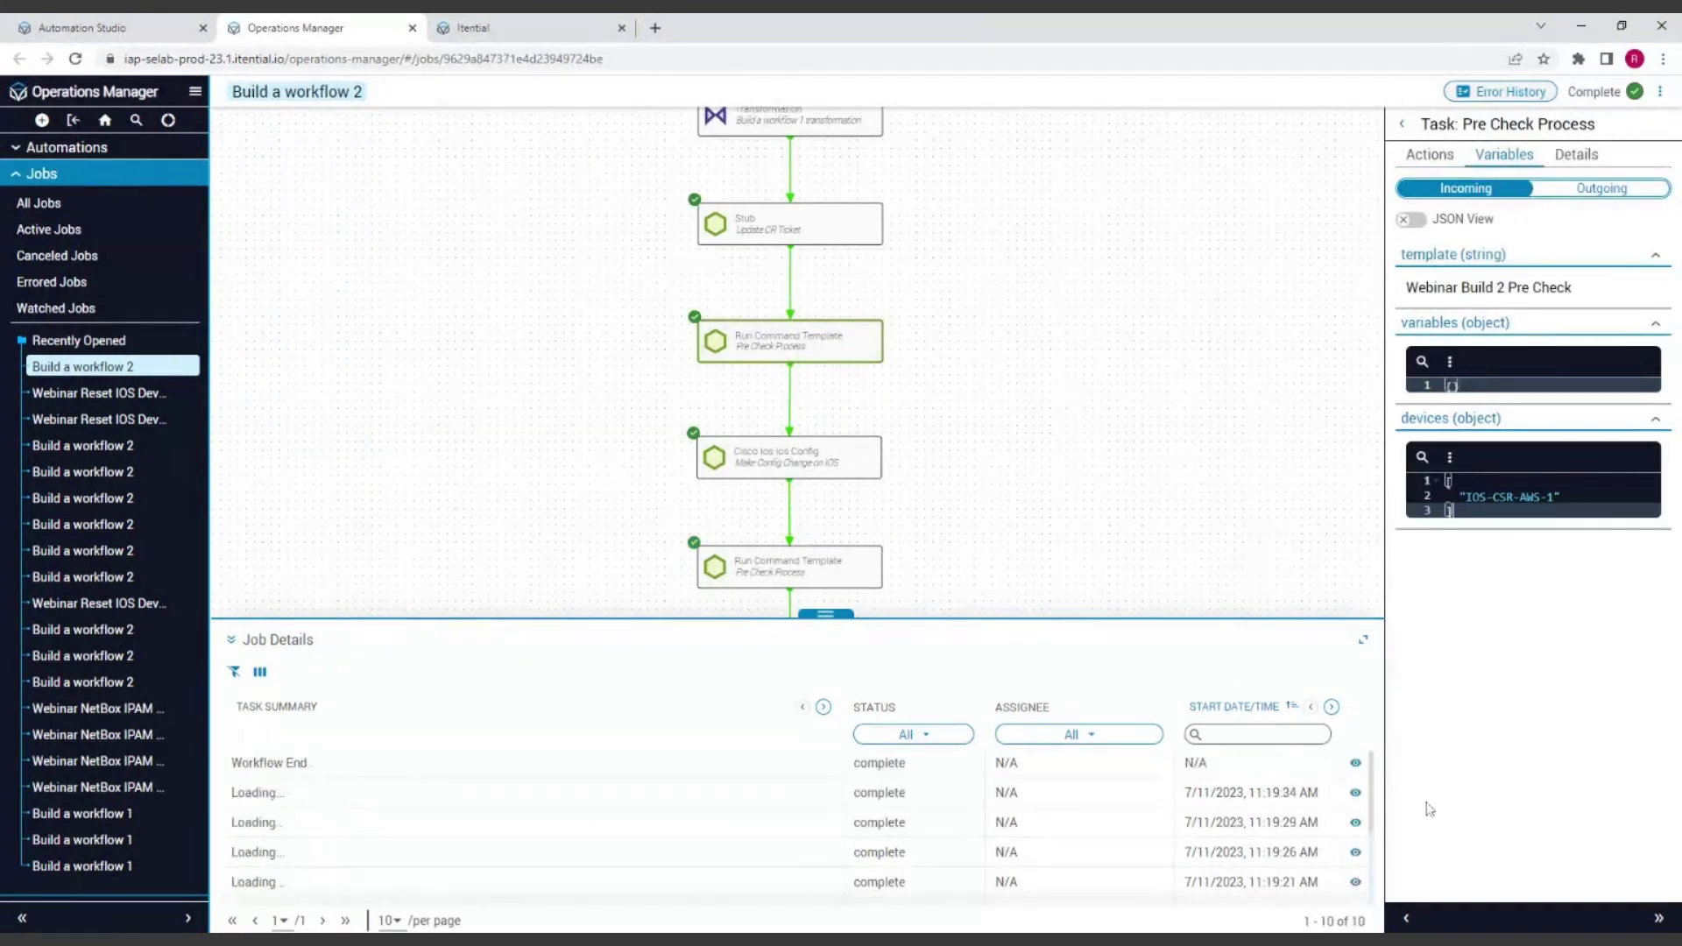
pyautogui.click(1408, 920)
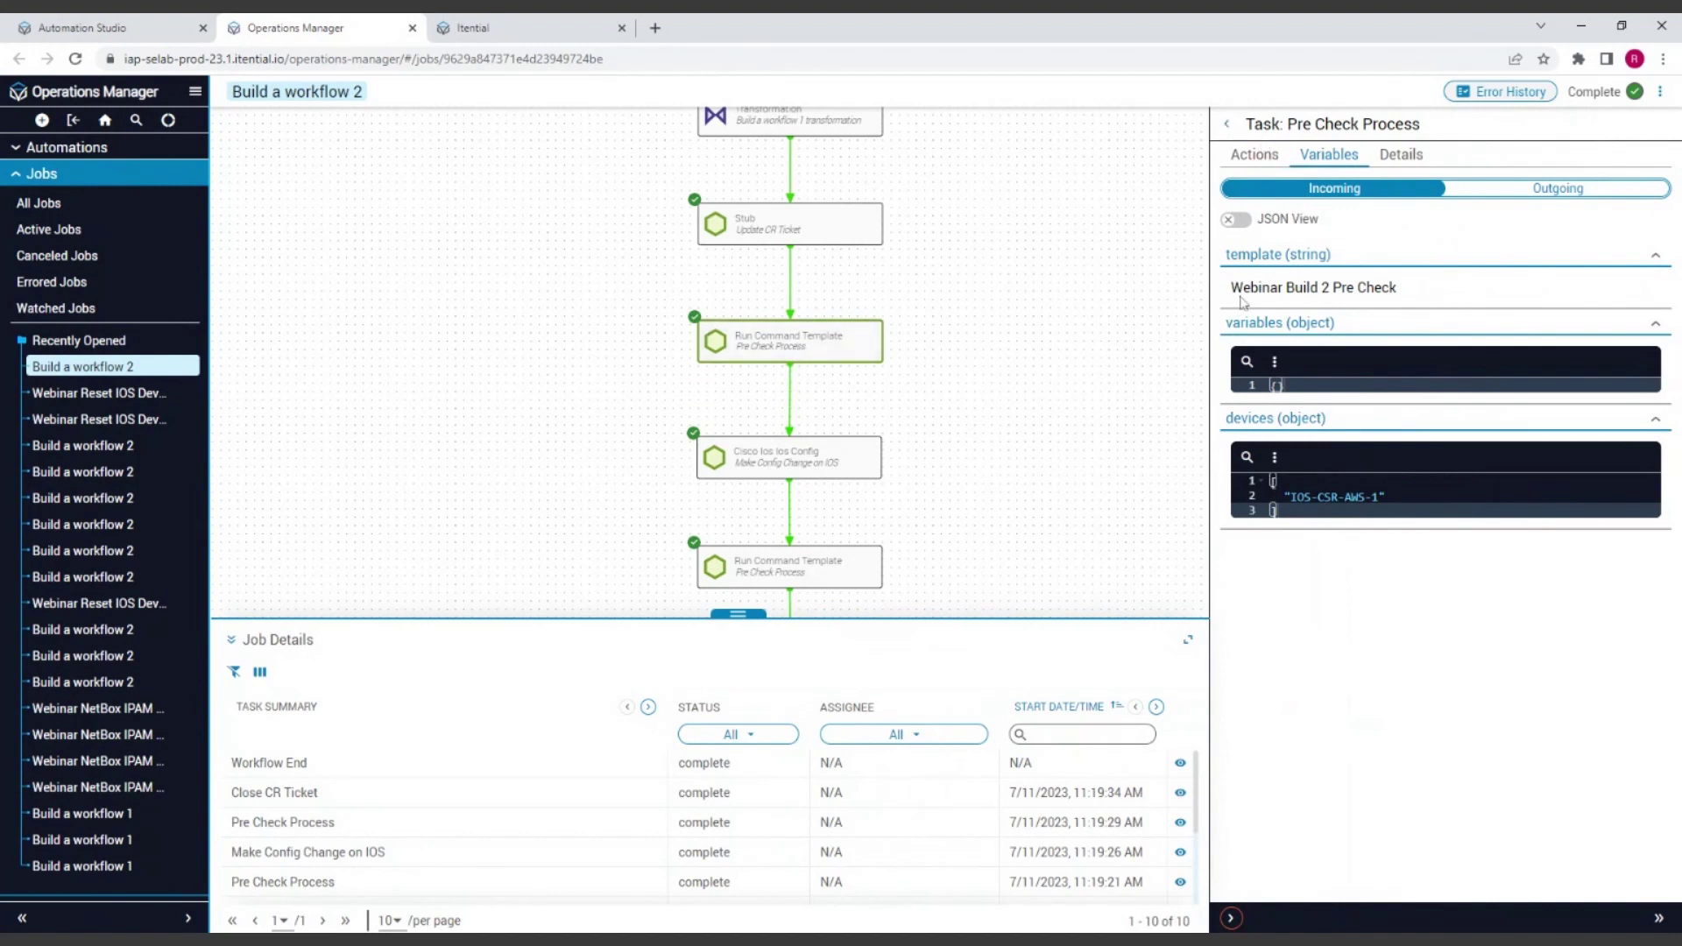
pyautogui.moveTo(1235, 293)
pyautogui.moveTo(989, 283); pyautogui.dragTo(984, 322)
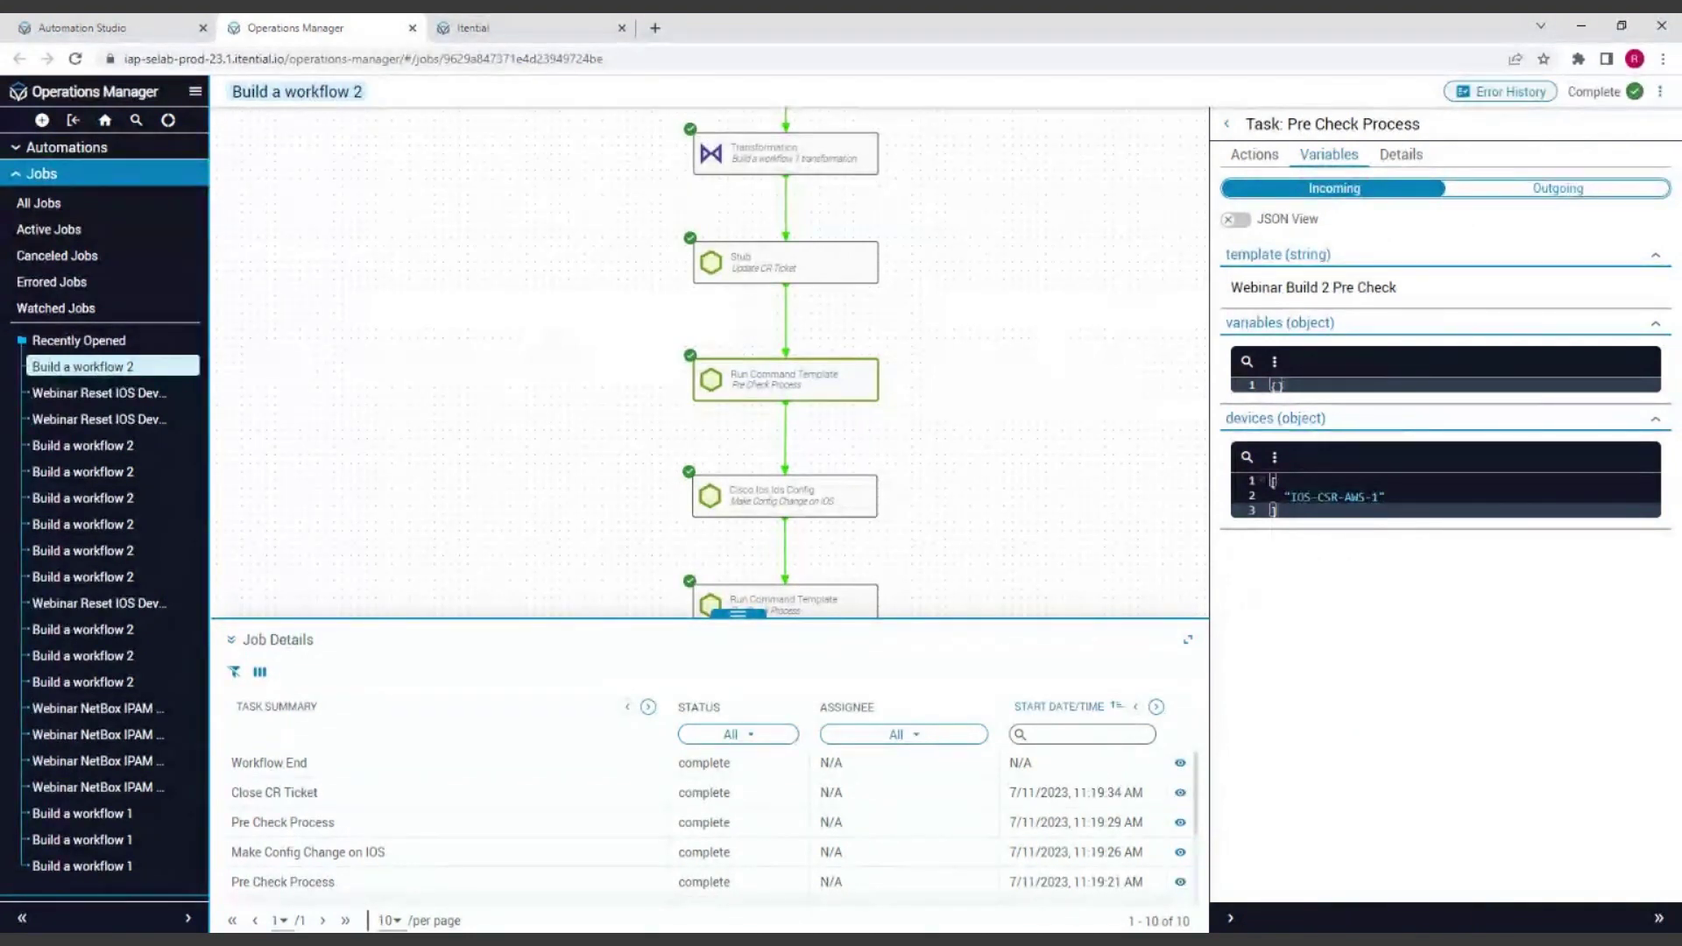
pyautogui.rightClick(1275, 481)
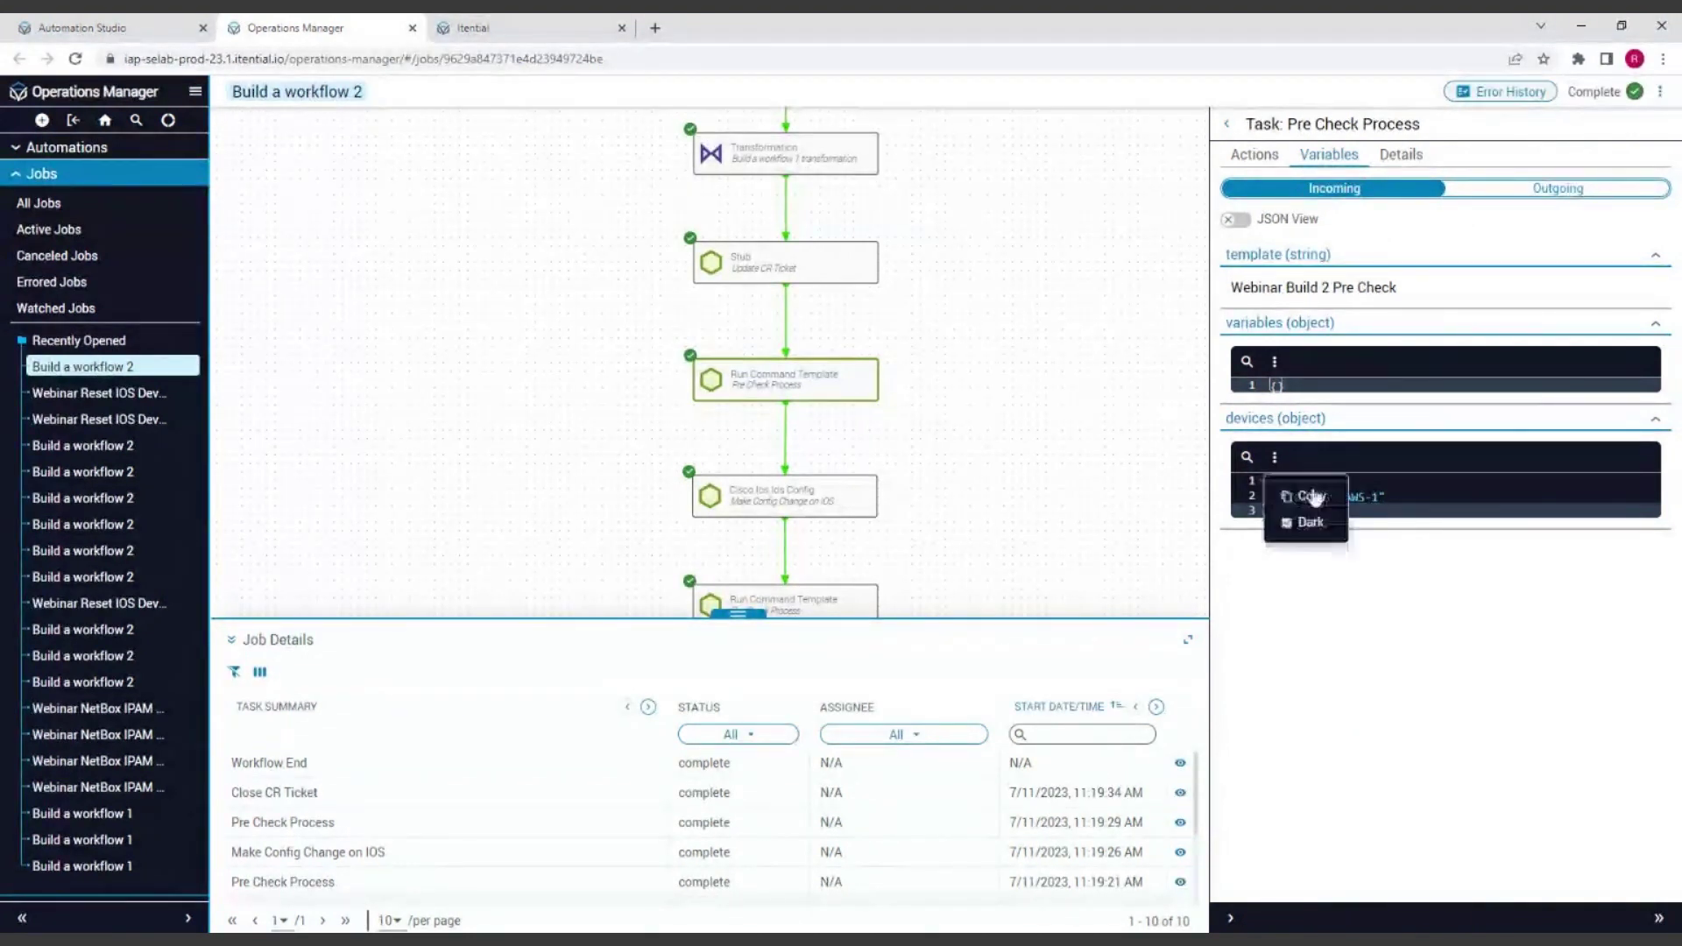
# Review the outgoing mop_template_results of the first Pre Check Process task, including its rules and device response
pyautogui.click(1506, 201)
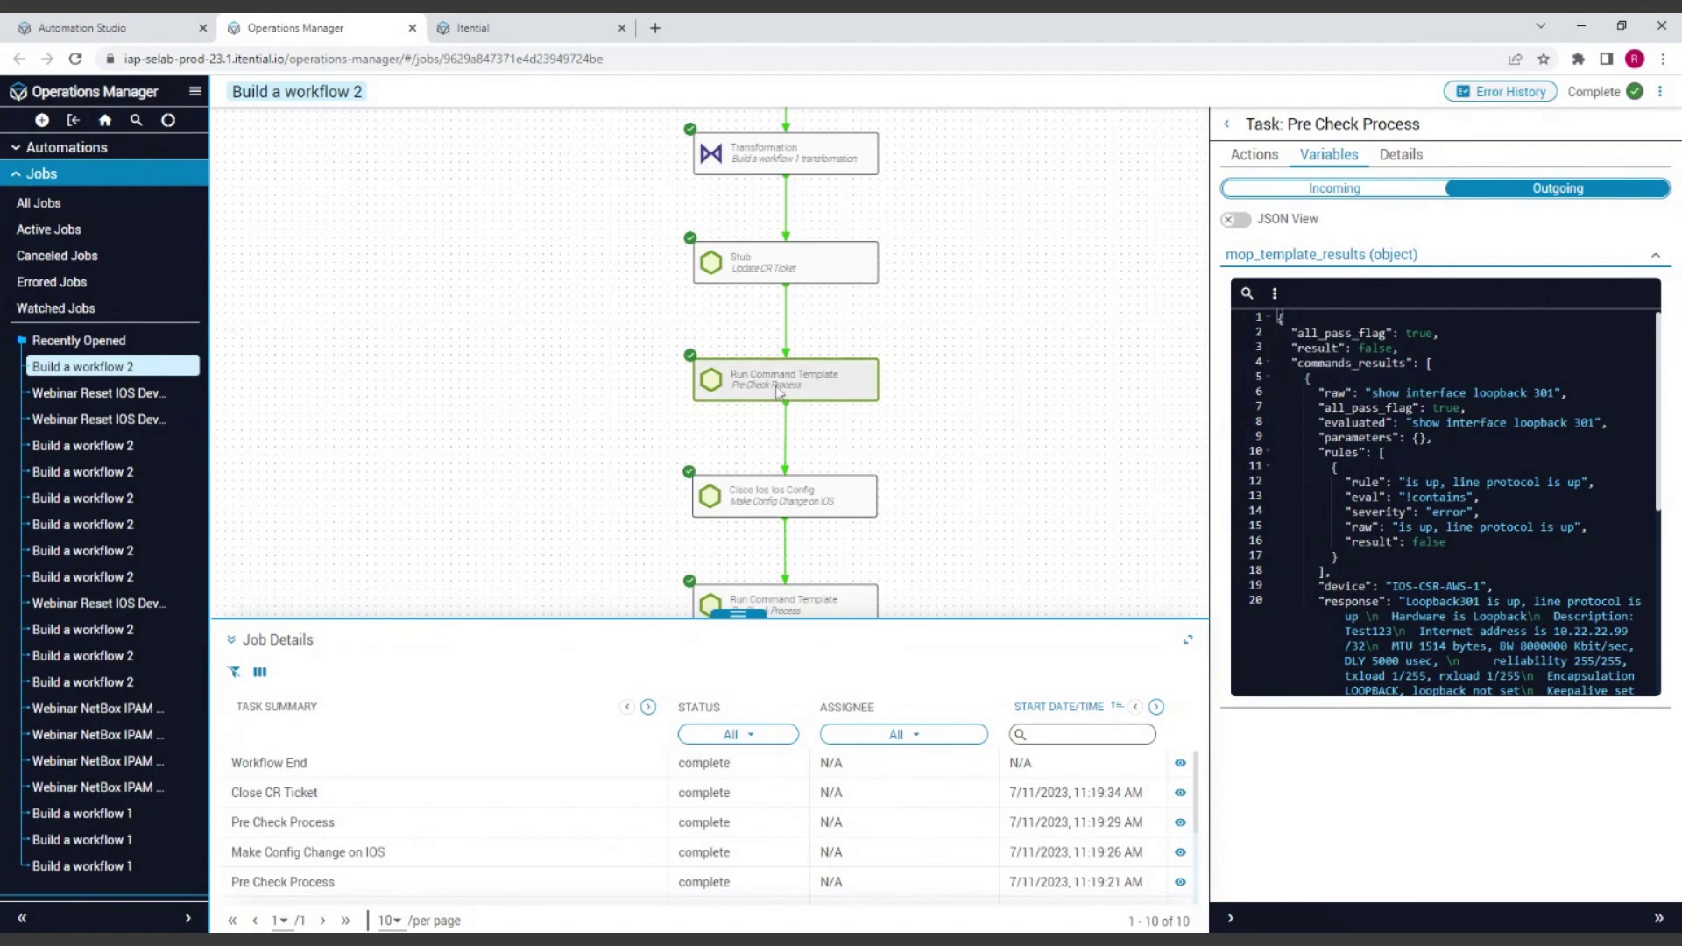
pyautogui.scroll(-3, 1298, 350)
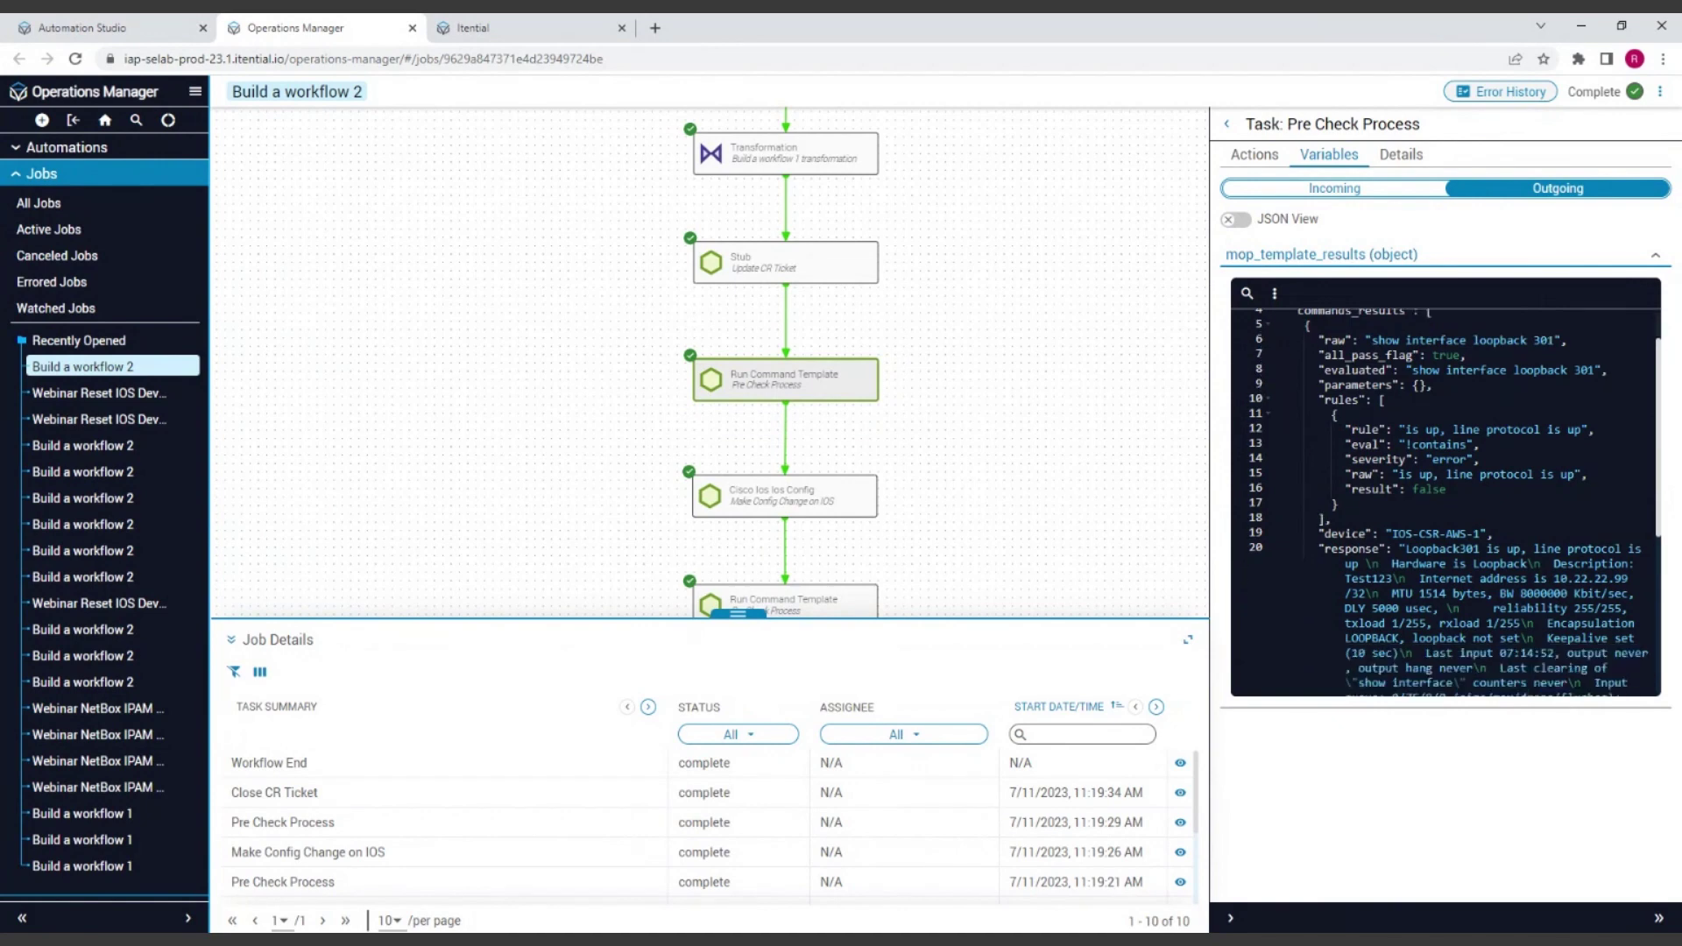
pyautogui.scroll(-3, 1446, 499)
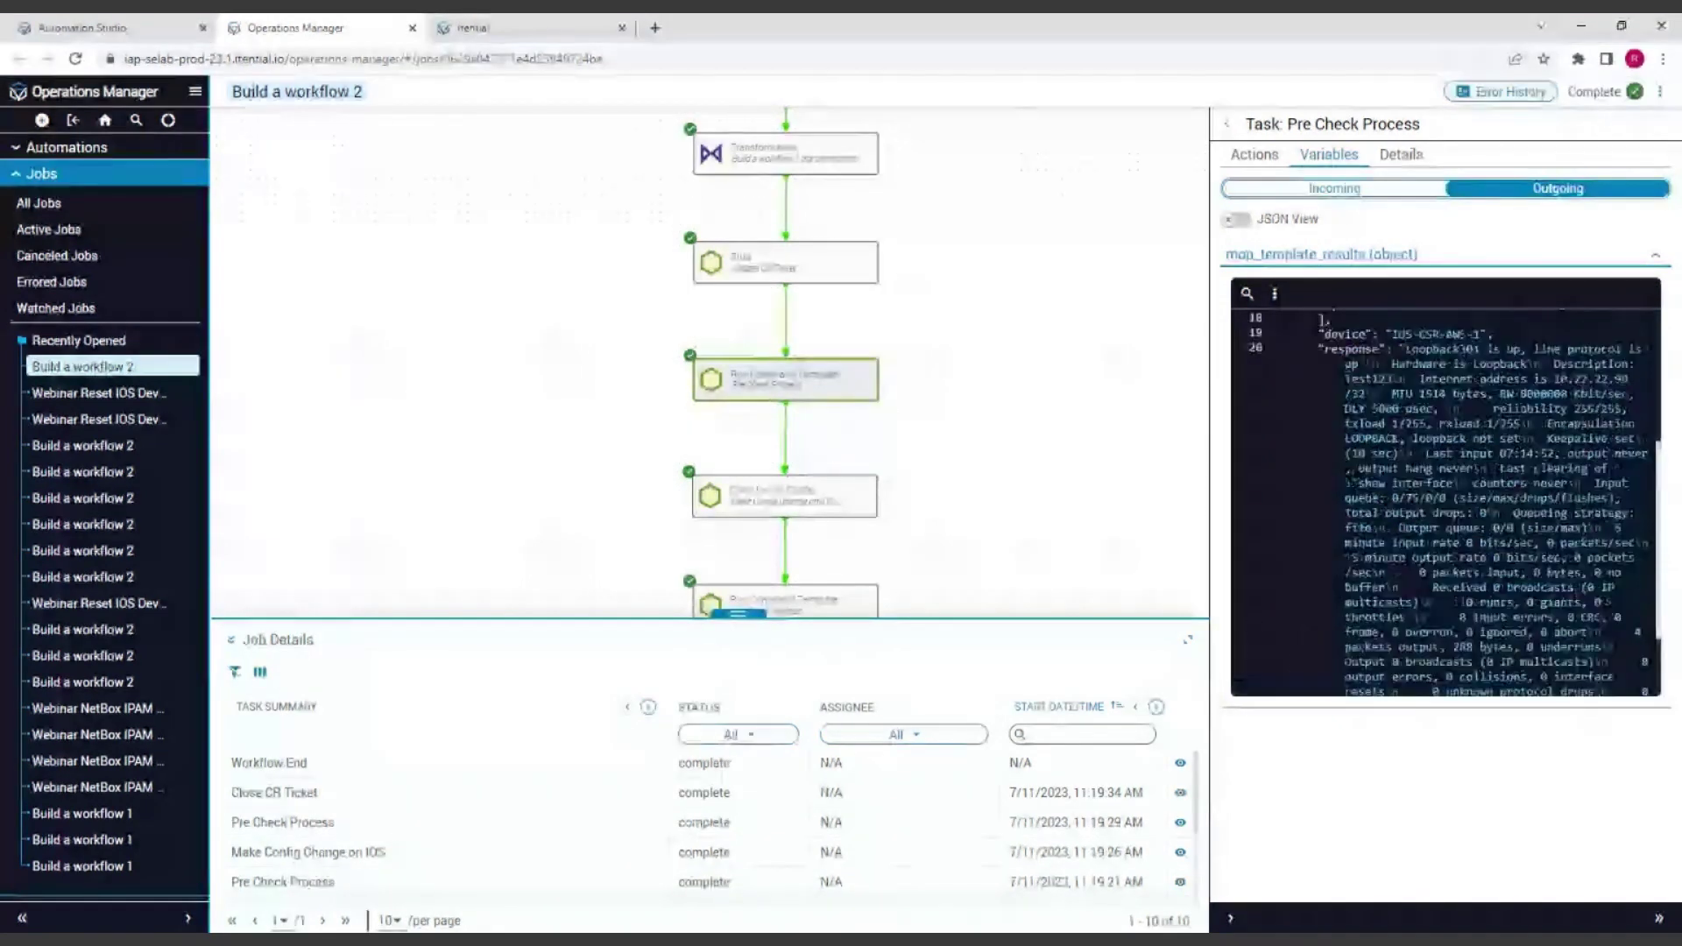
pyautogui.scroll(3, 1446, 499)
pyautogui.scroll(2, 1279, 318)
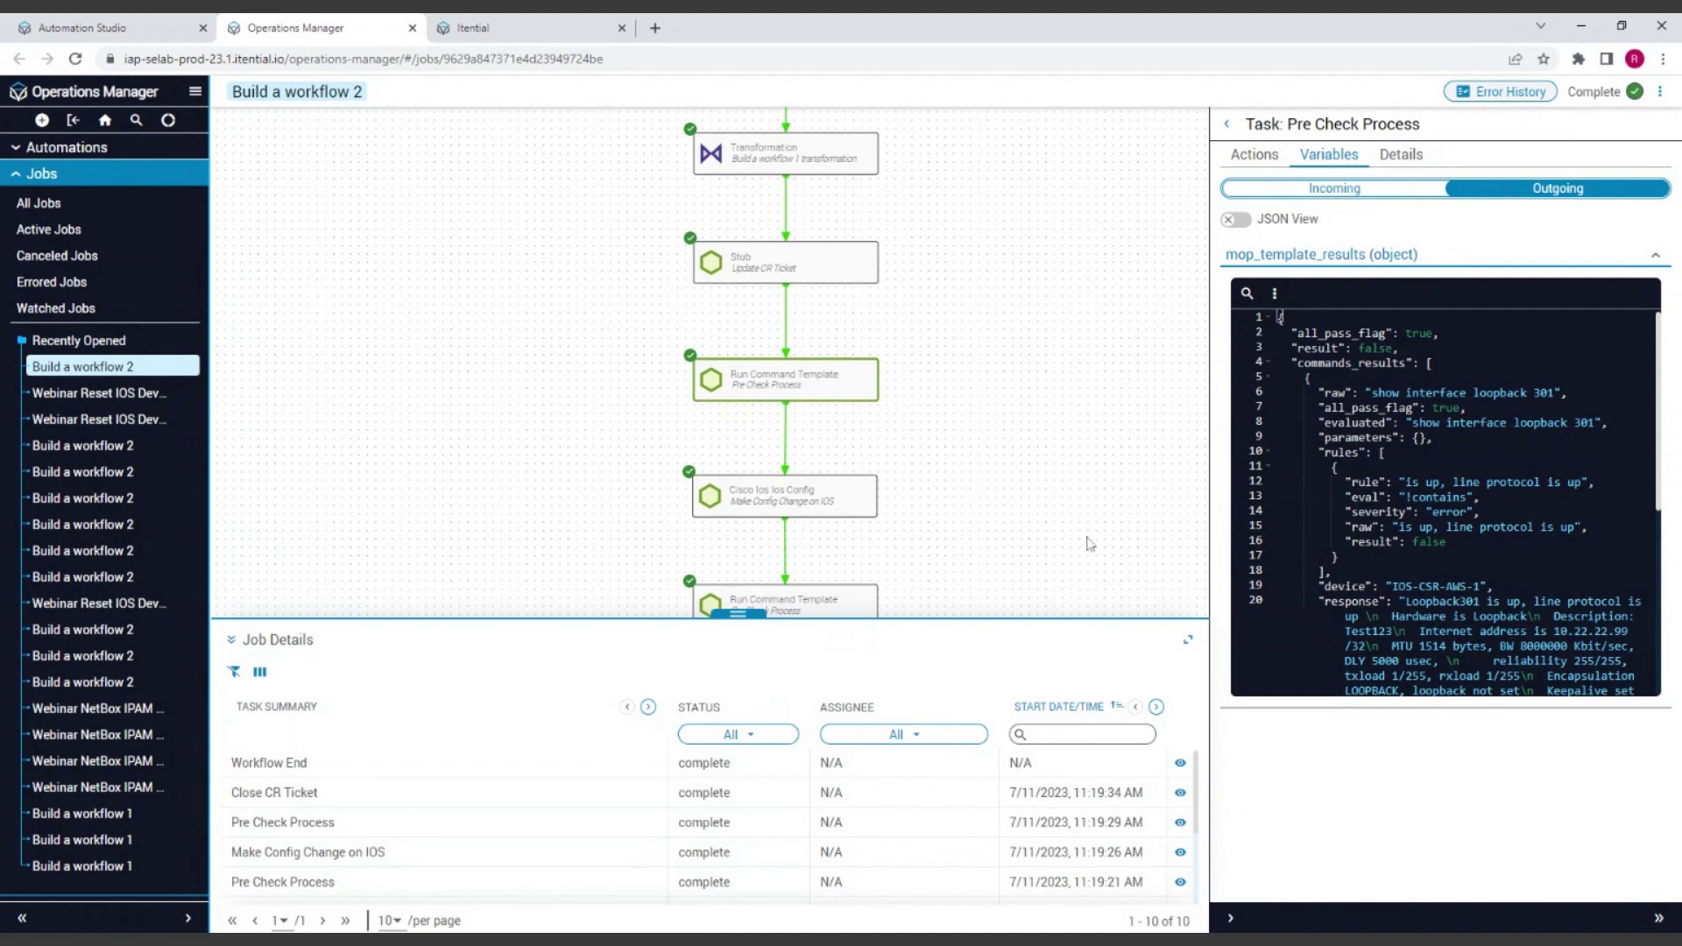
# Compare the outgoing results of the Run Command Template task after the config change with those of the one before it
pyautogui.moveTo(1025, 517); pyautogui.dragTo(1004, 360)
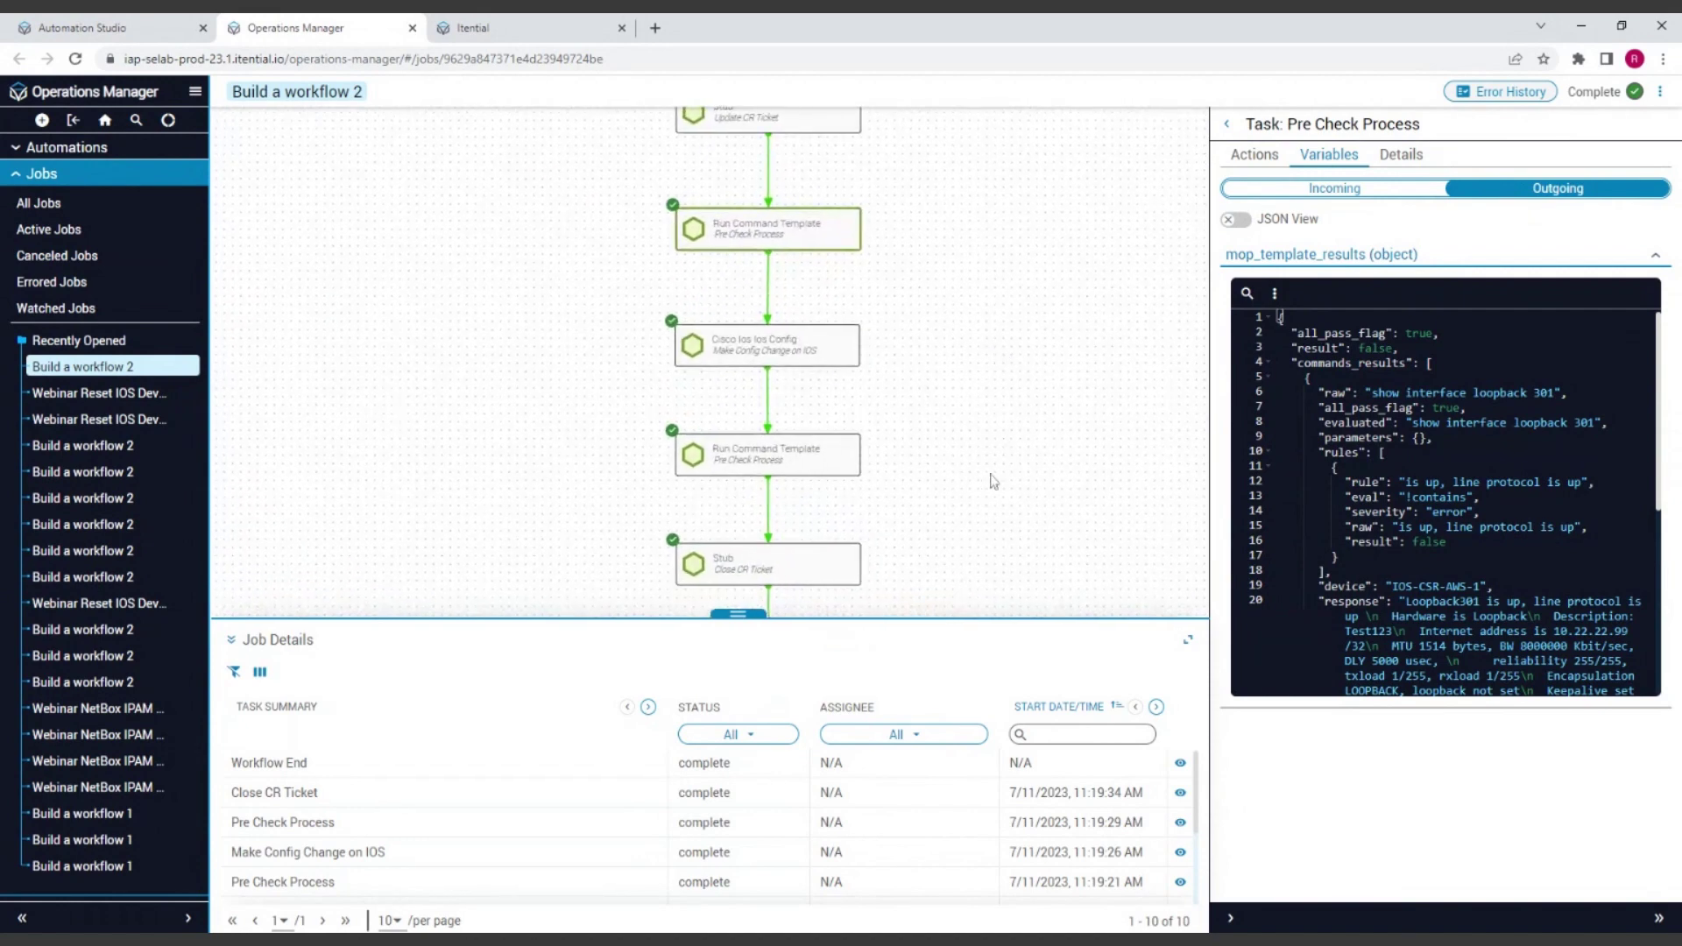
pyautogui.click(771, 462)
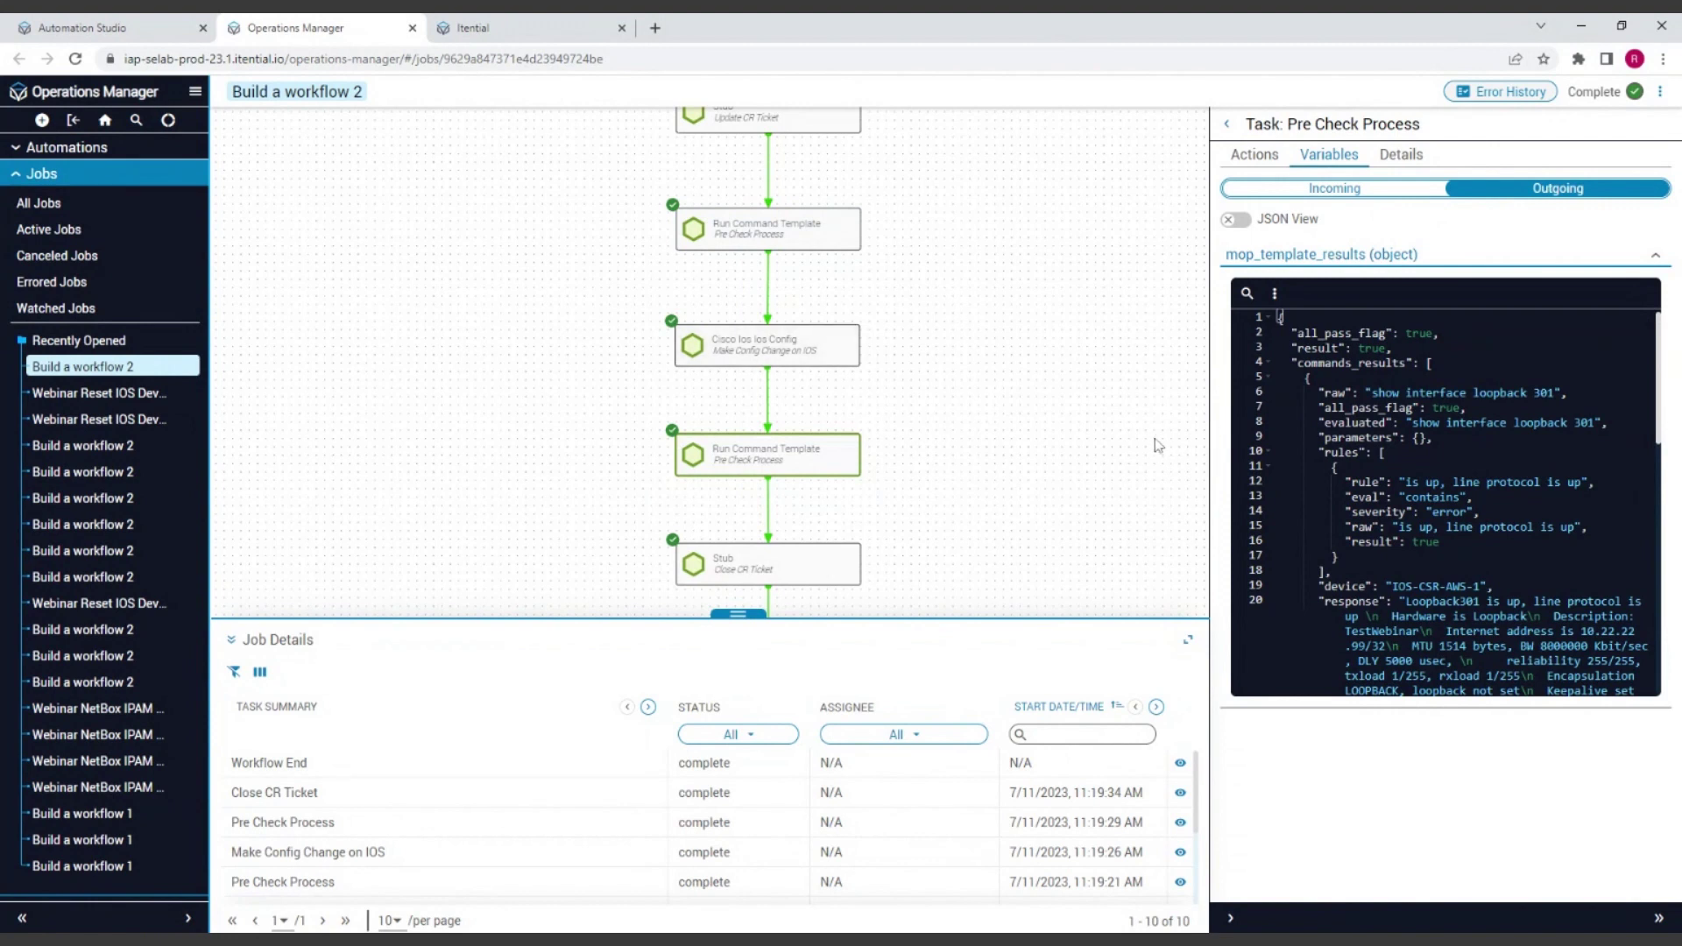
pyautogui.click(770, 245)
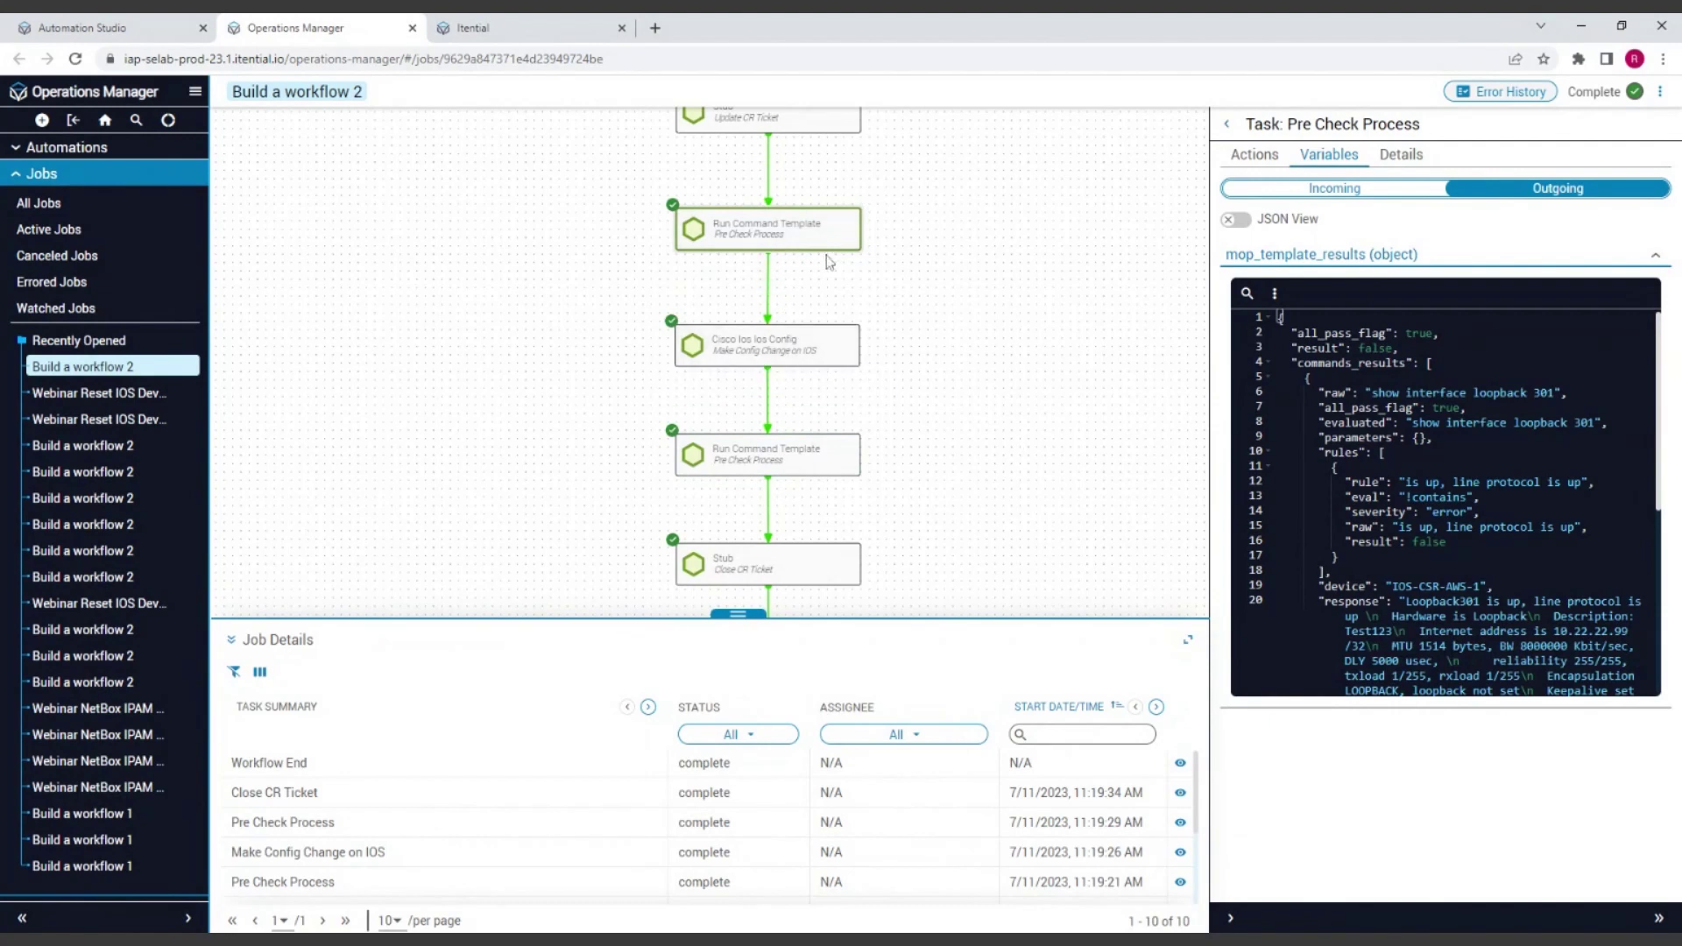
# Examine the outgoing stdout of the Make Config Change on IOS task, collapsing its commands and results sections
pyautogui.click(778, 355)
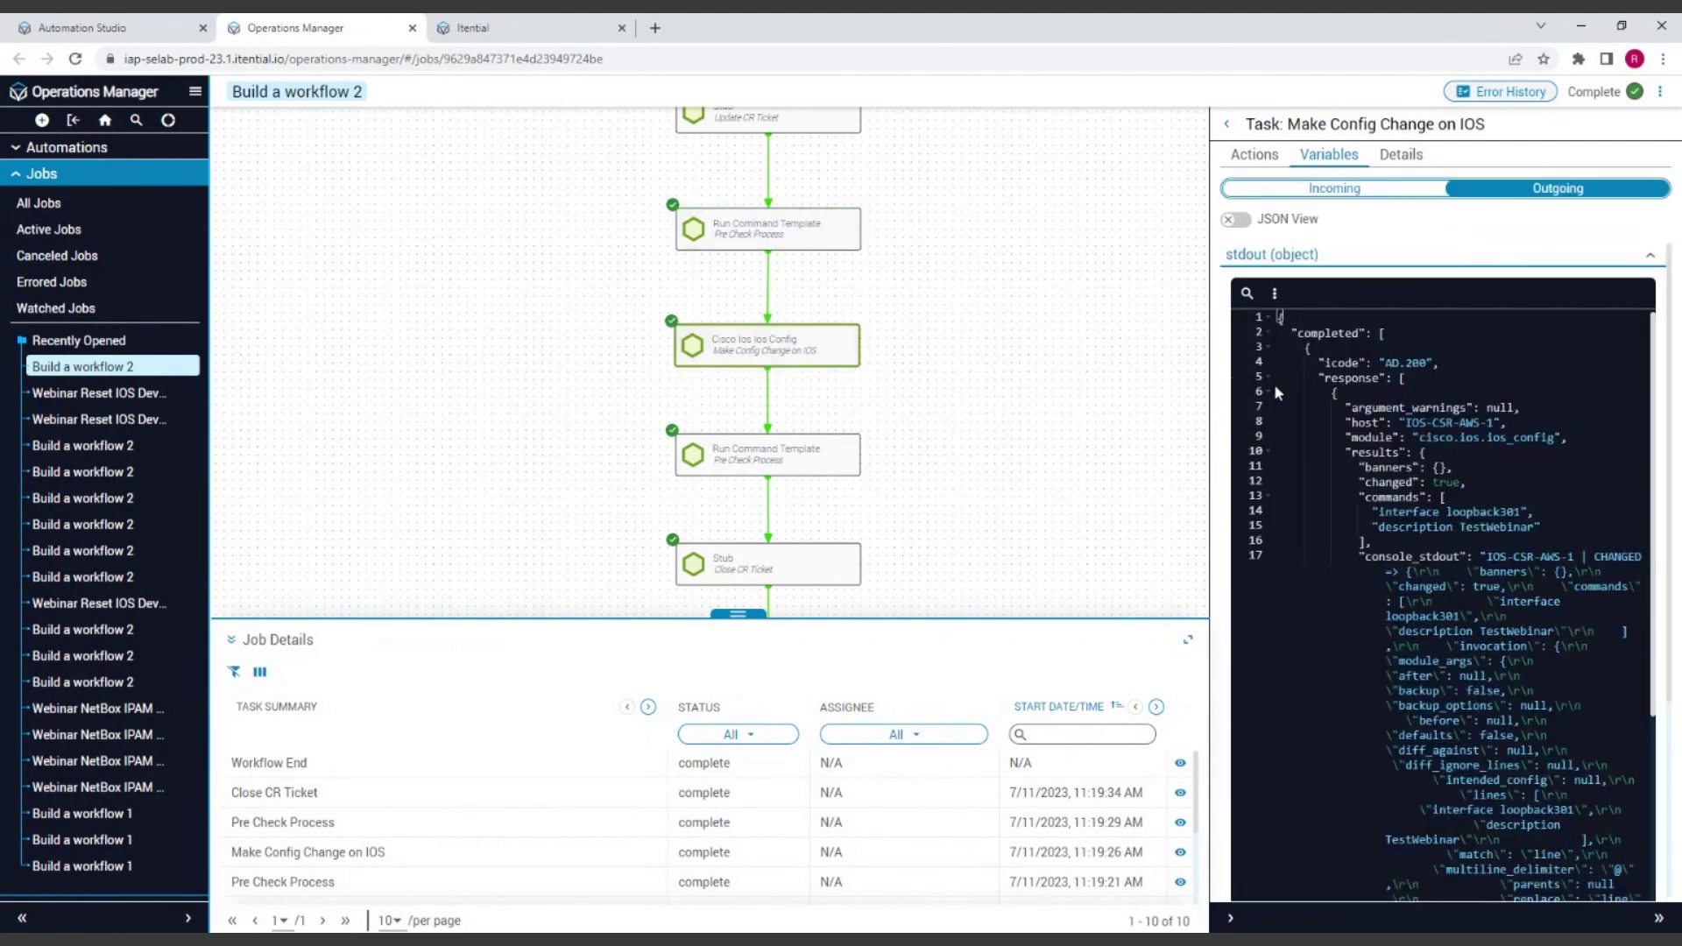
pyautogui.scroll(-6, 1280, 317)
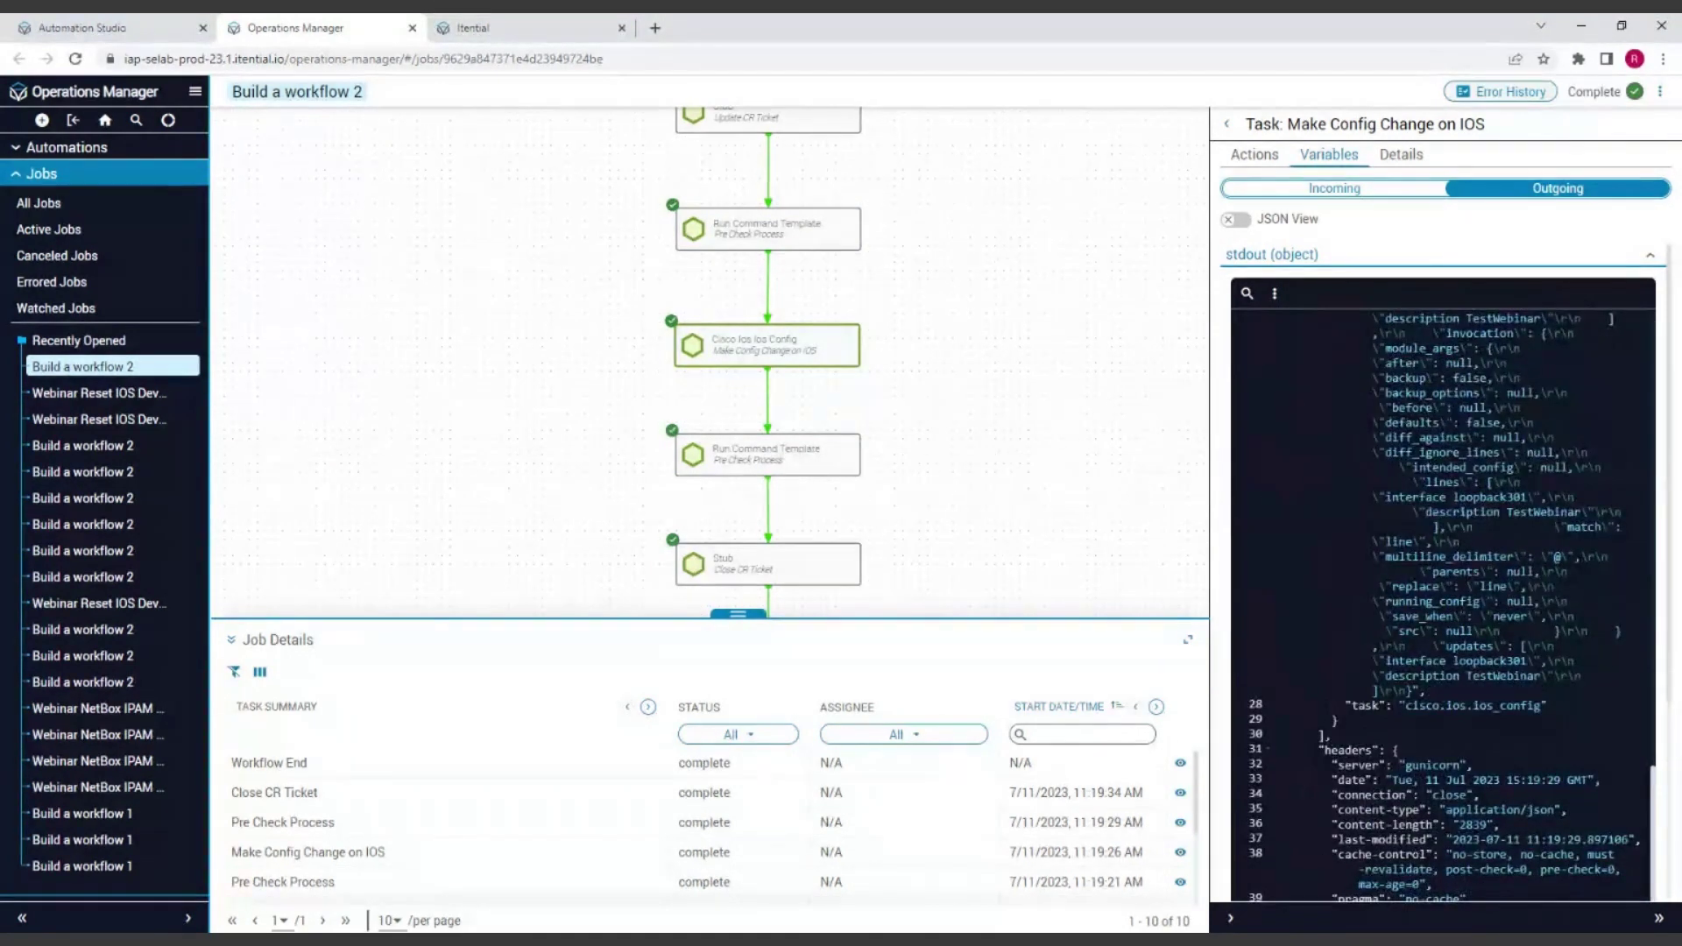
pyautogui.scroll(5, 1443, 570)
pyautogui.scroll(5, 1443, 569)
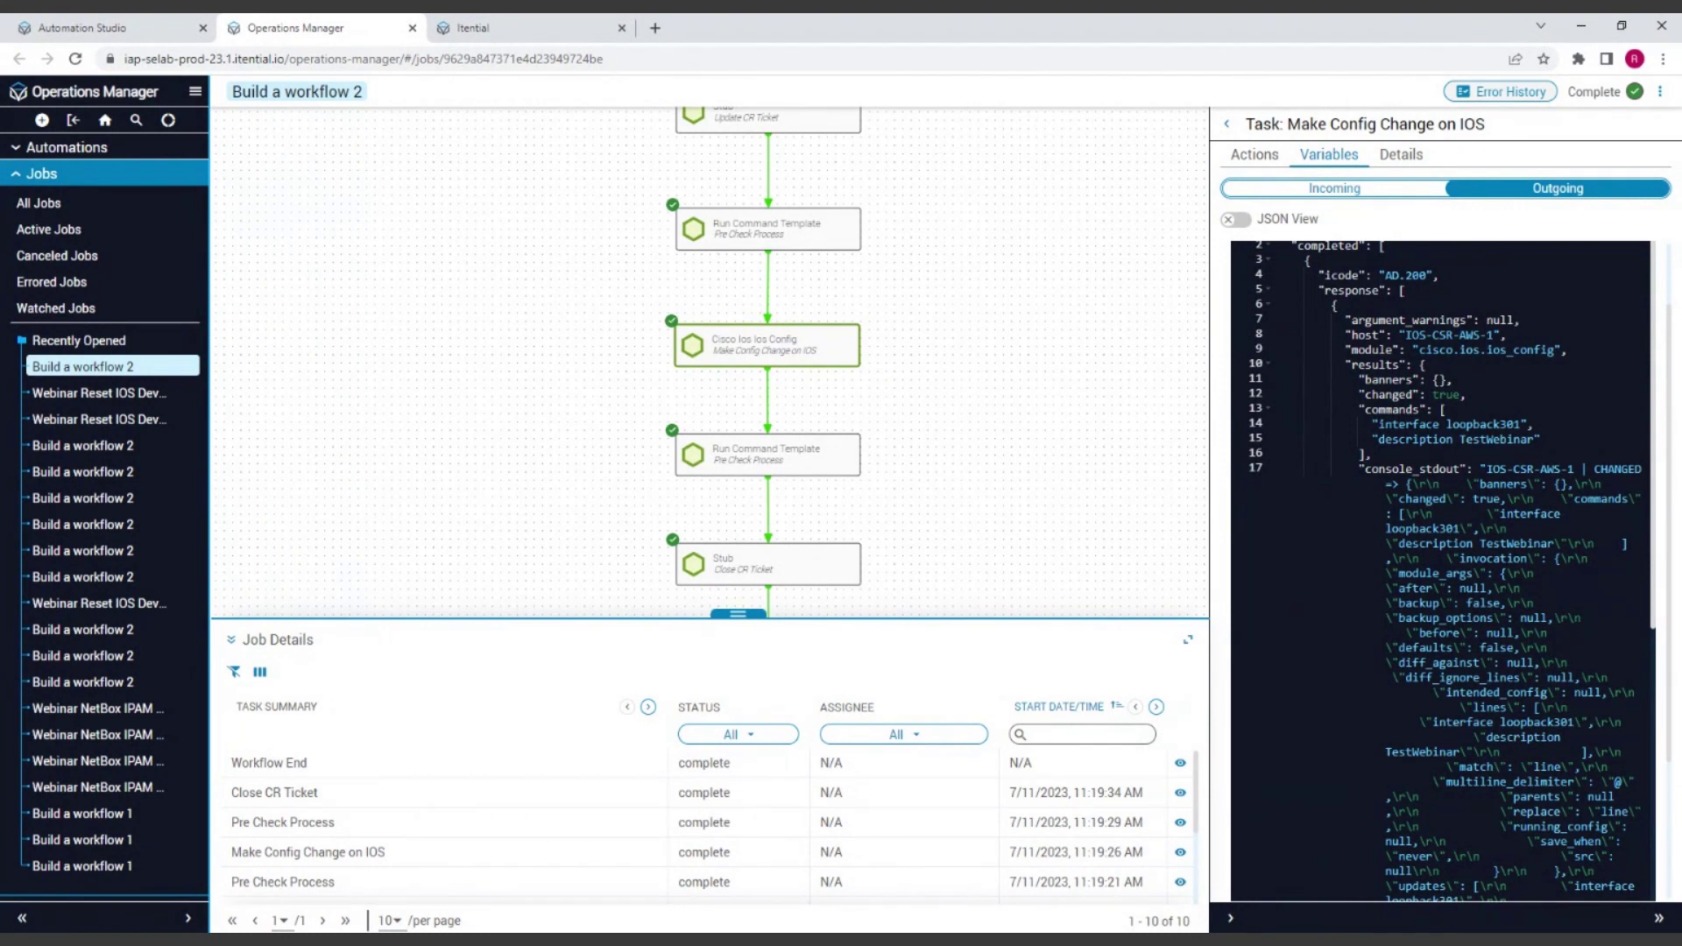
pyautogui.click(1270, 410)
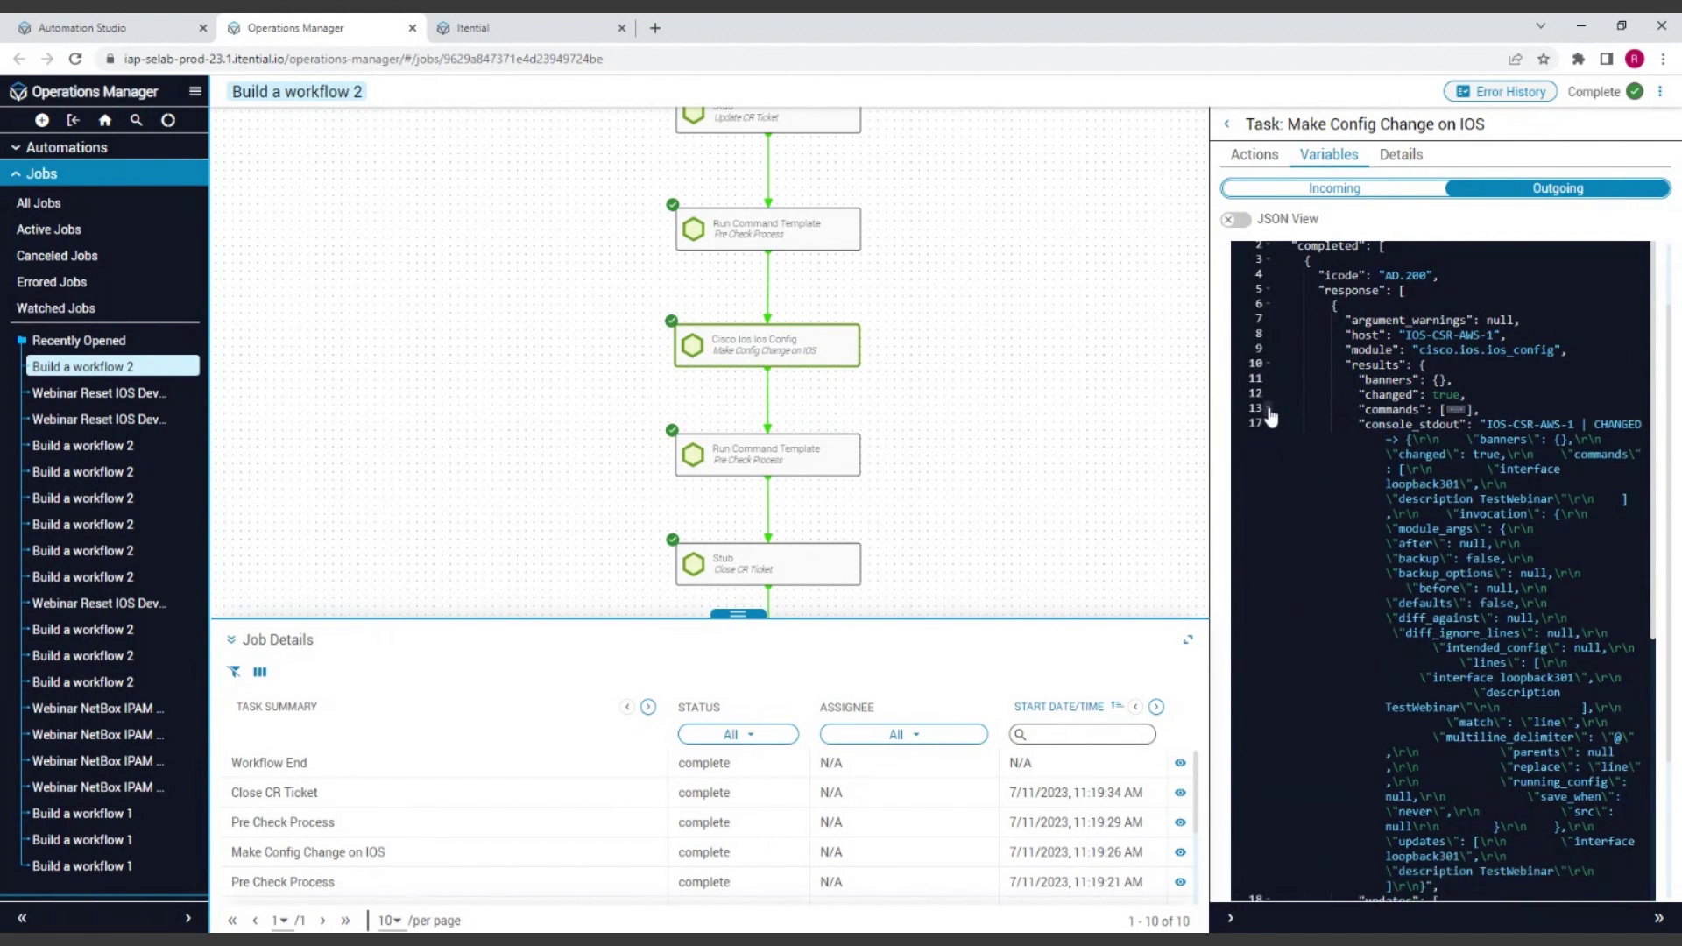
pyautogui.click(1269, 365)
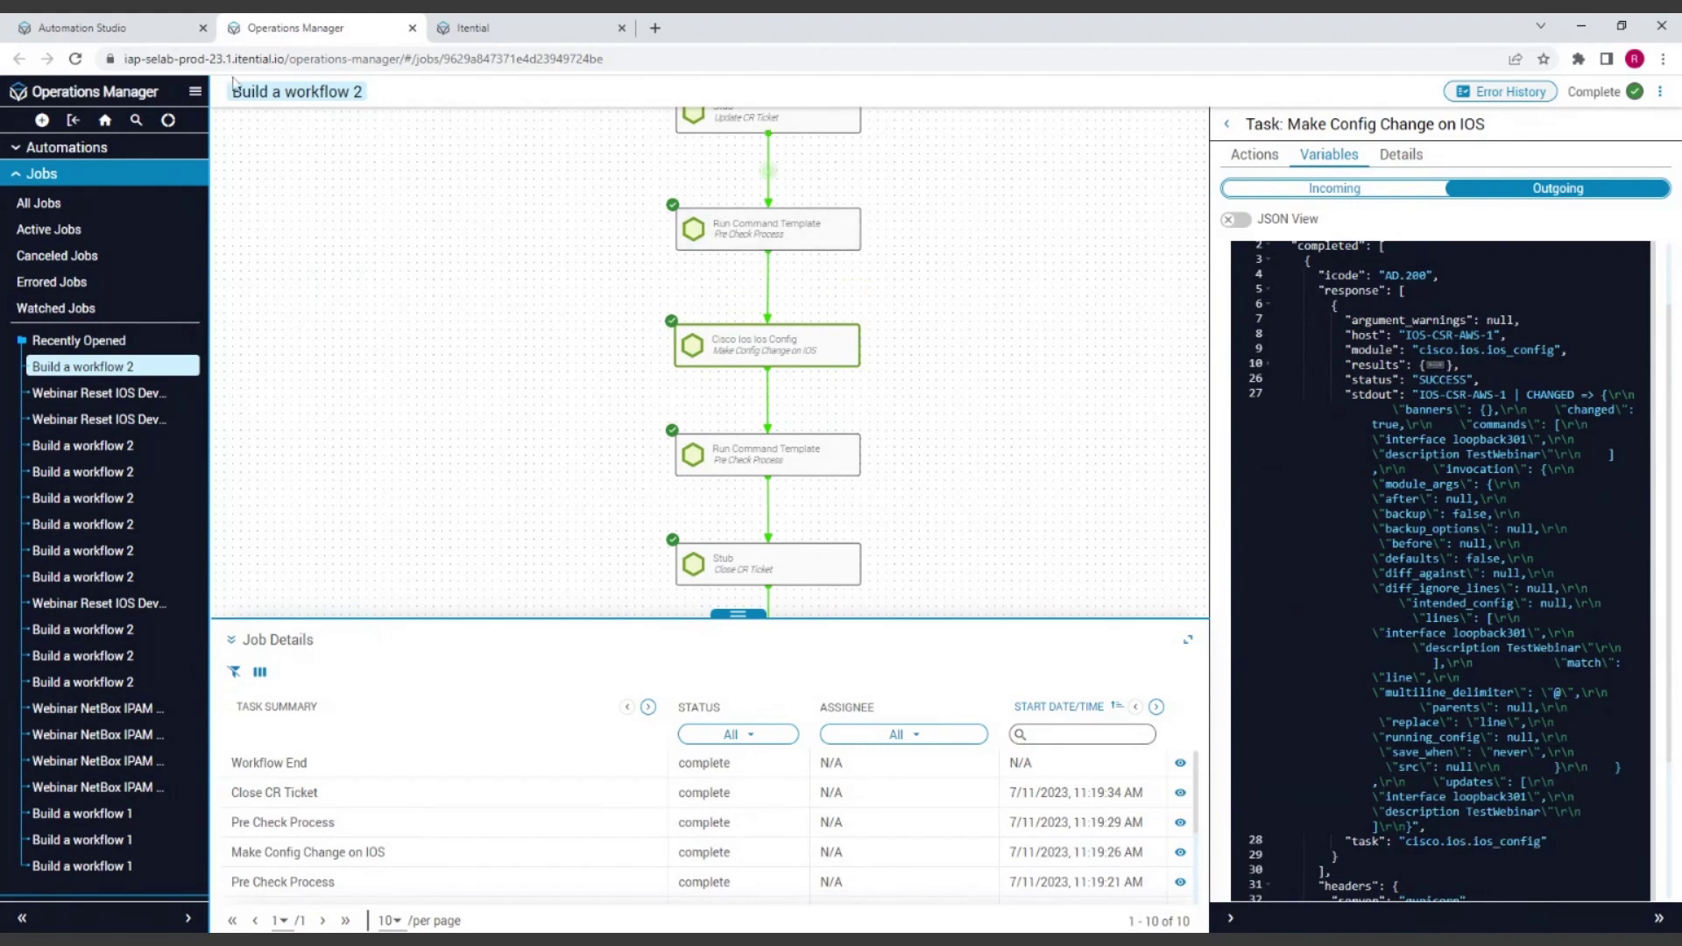
# Switch to Automation Studio and rename the Run Command Template task after the config change as Post Check Process
pyautogui.click(111, 27)
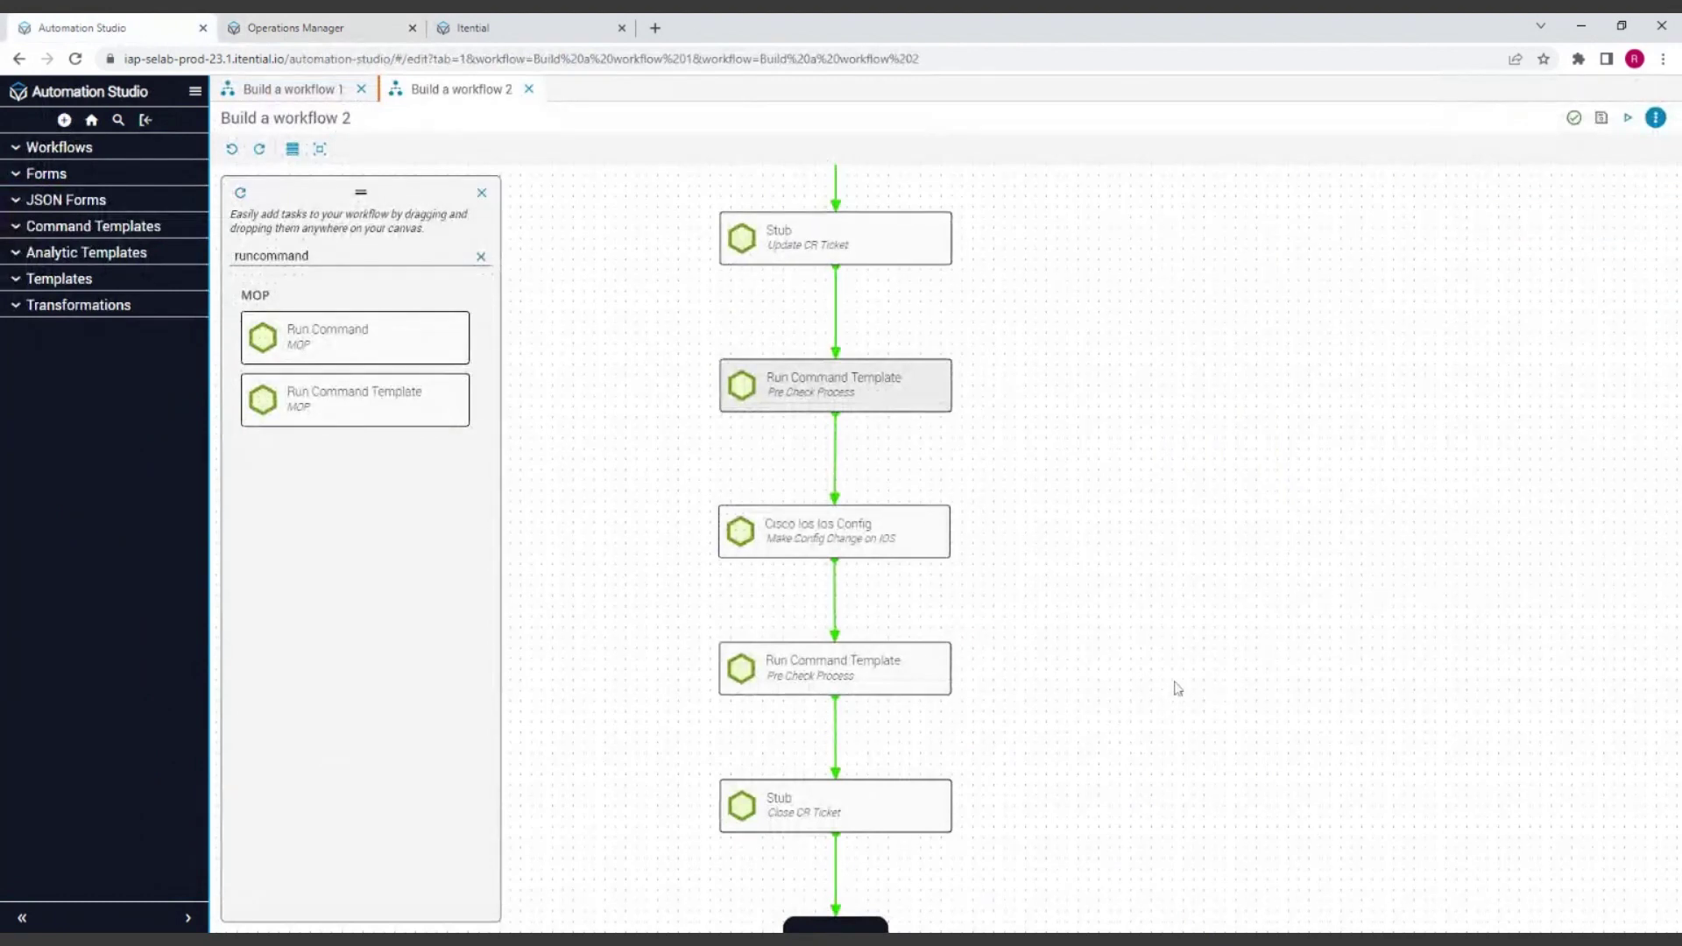
pyautogui.click(841, 669)
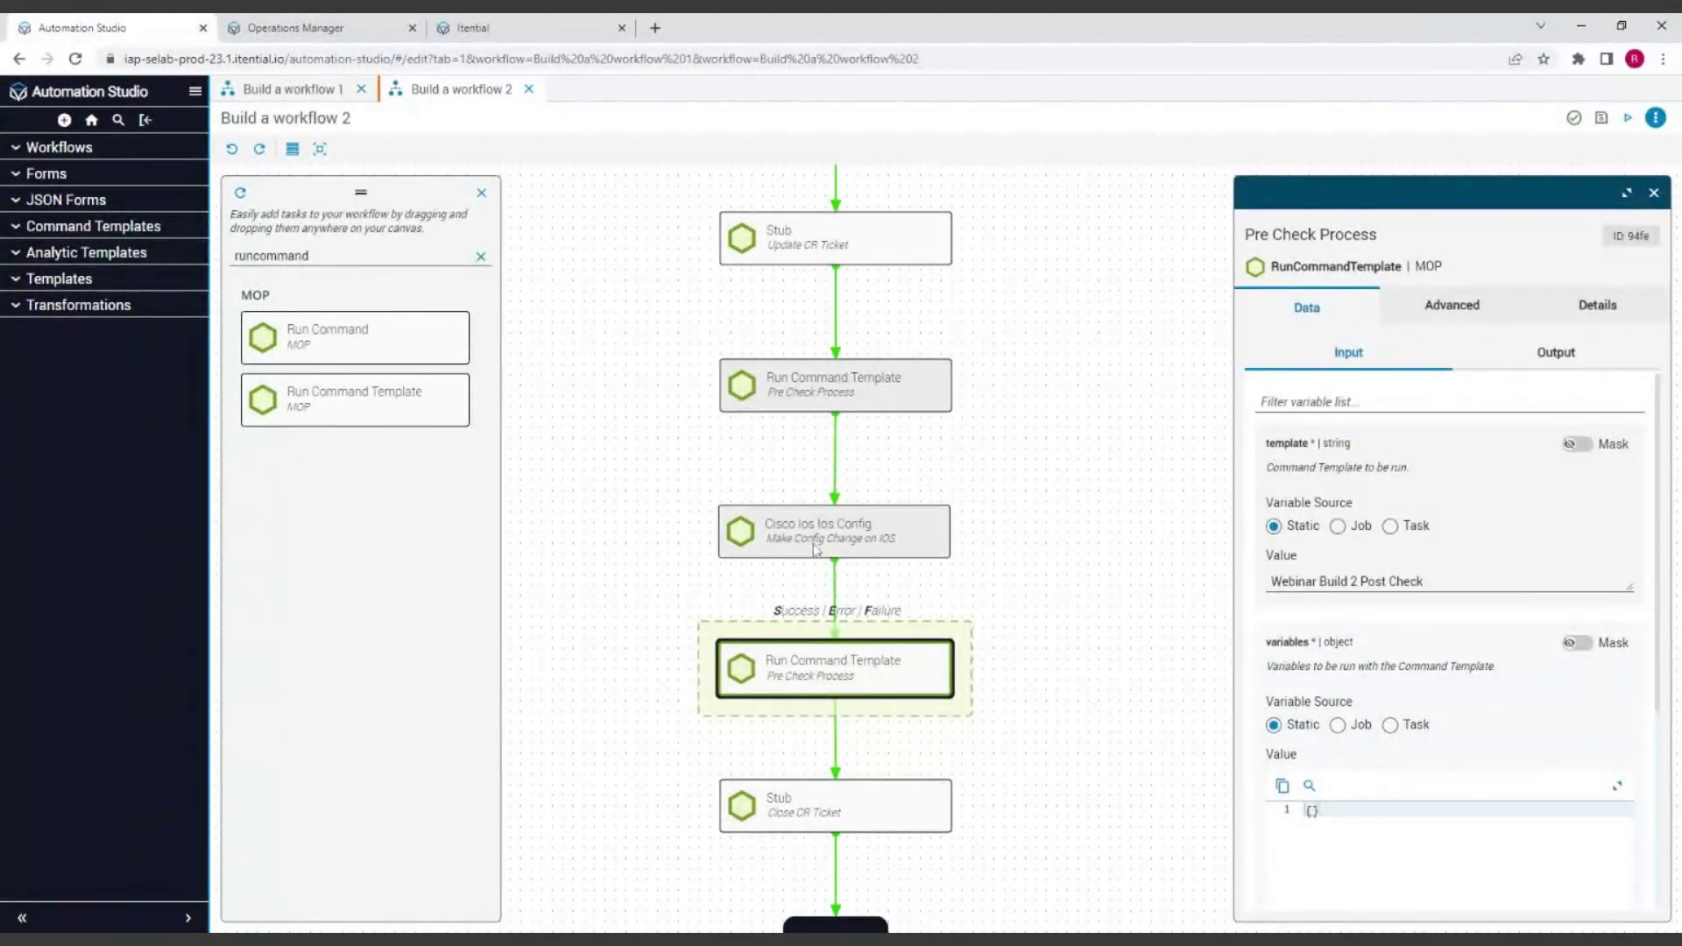
pyautogui.click(1276, 235)
pyautogui.moveTo(1275, 236); pyautogui.dragTo(1222, 249)
pyautogui.write('Post')
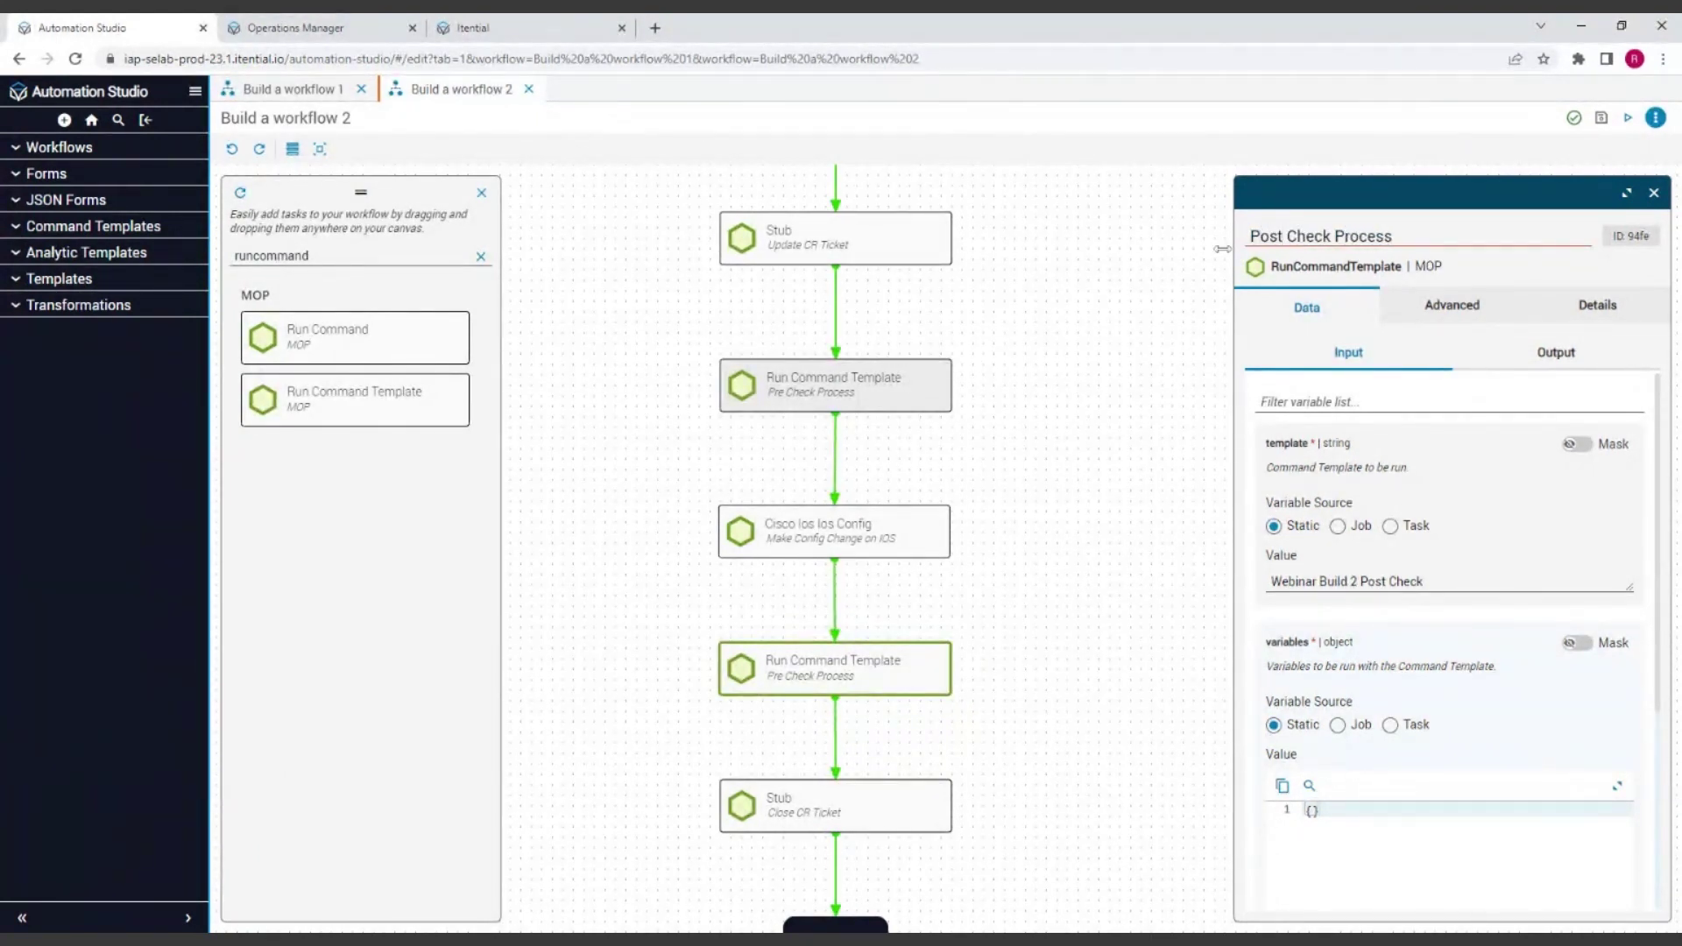
pyautogui.press('Return')
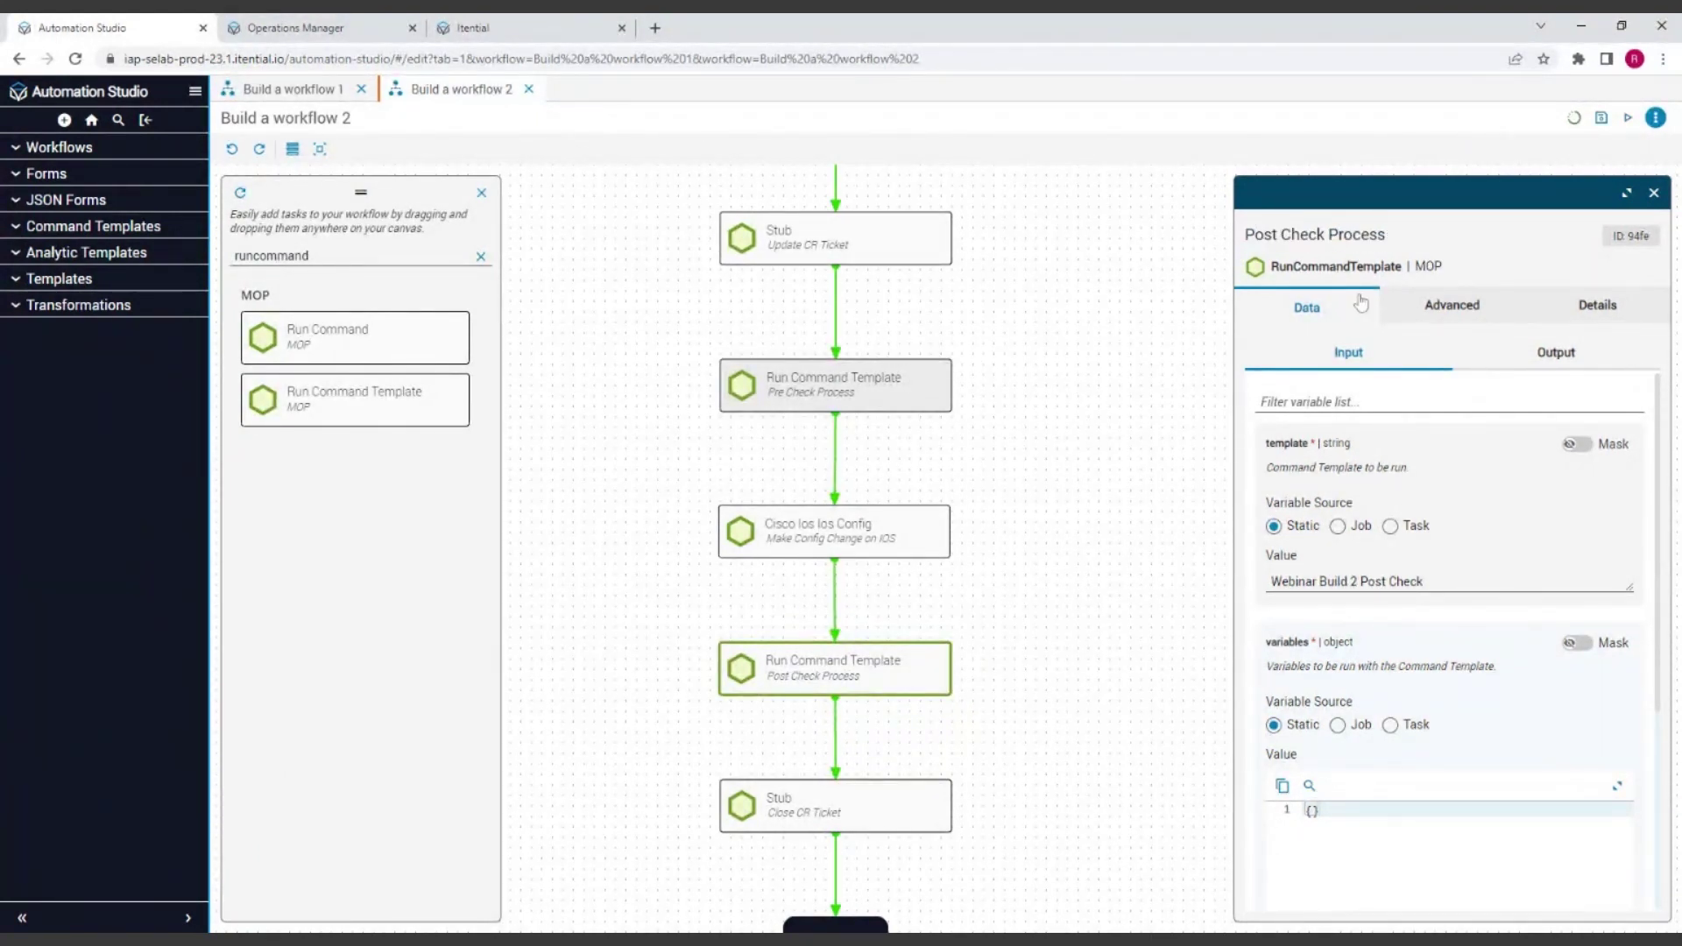
pyautogui.click(1654, 194)
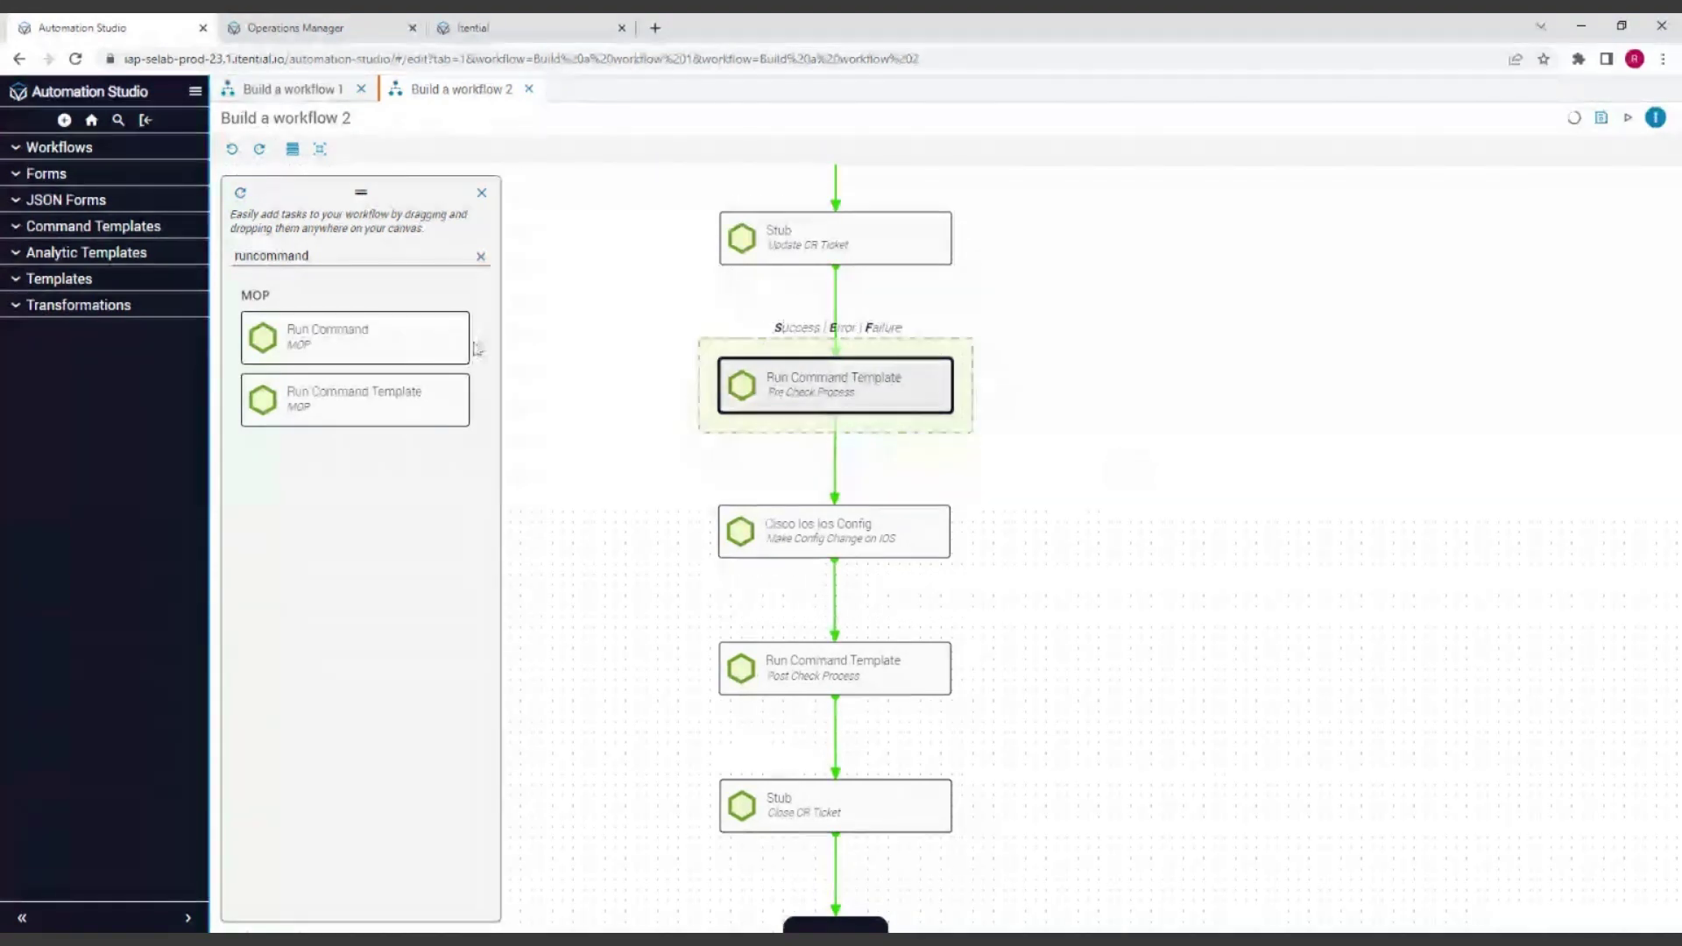
# Find the Evaluation task and insert it into the workflow between Pre Check Process and Make Config Change on IOS
pyautogui.click(481, 258)
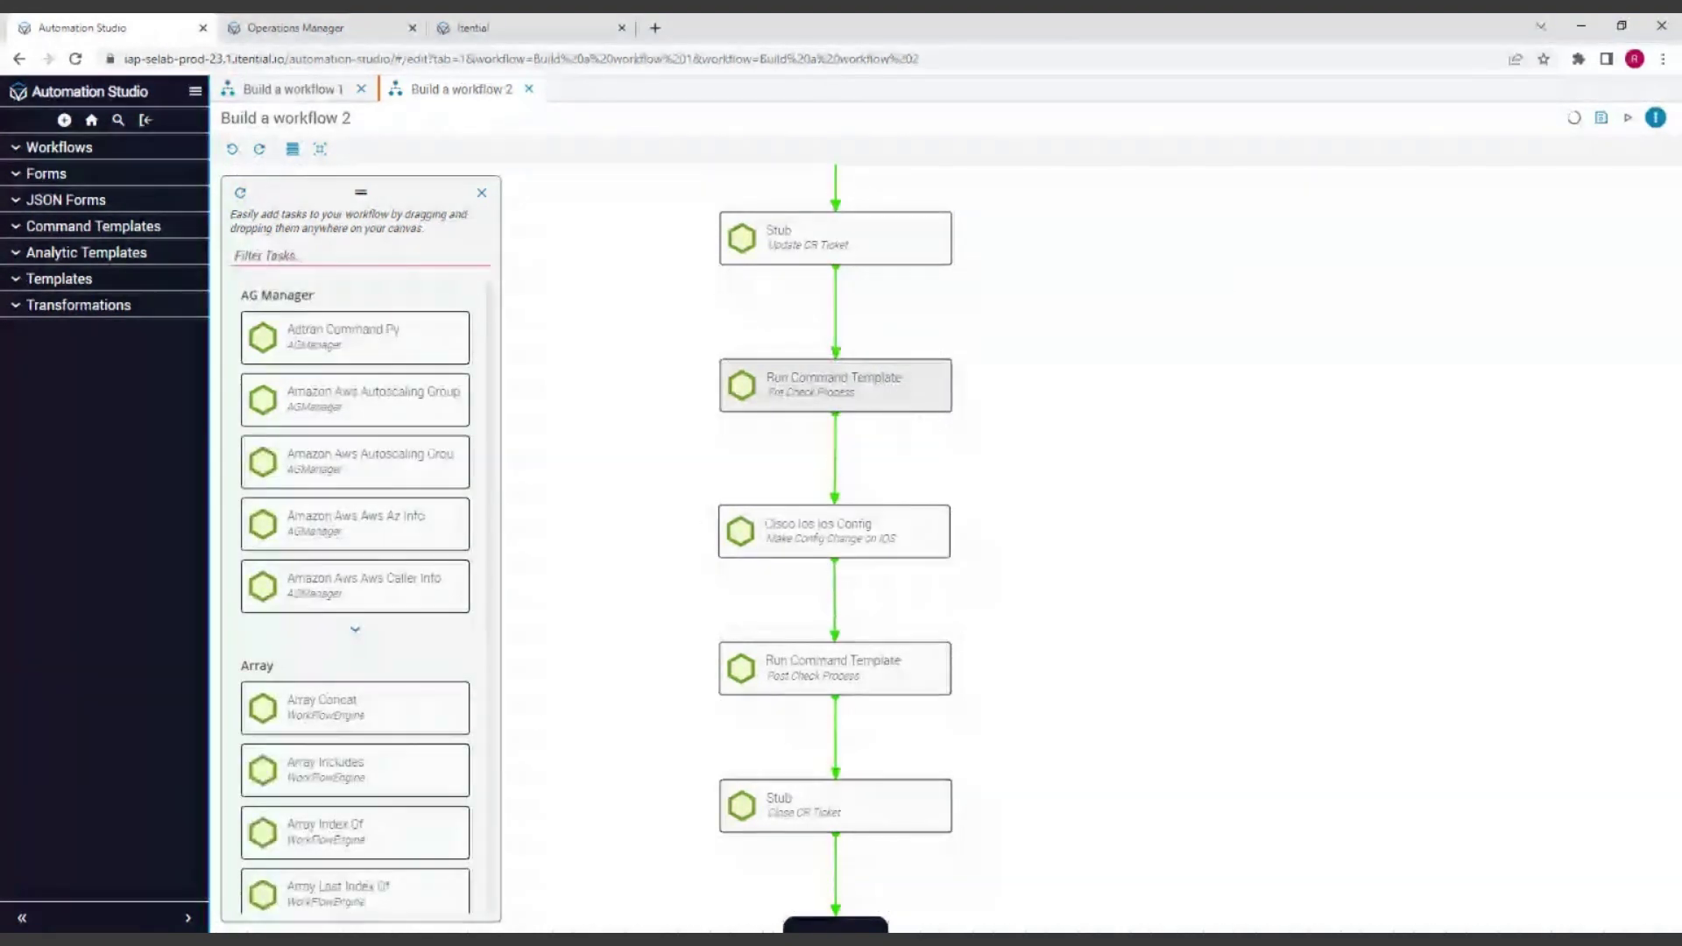
pyautogui.write('evalu')
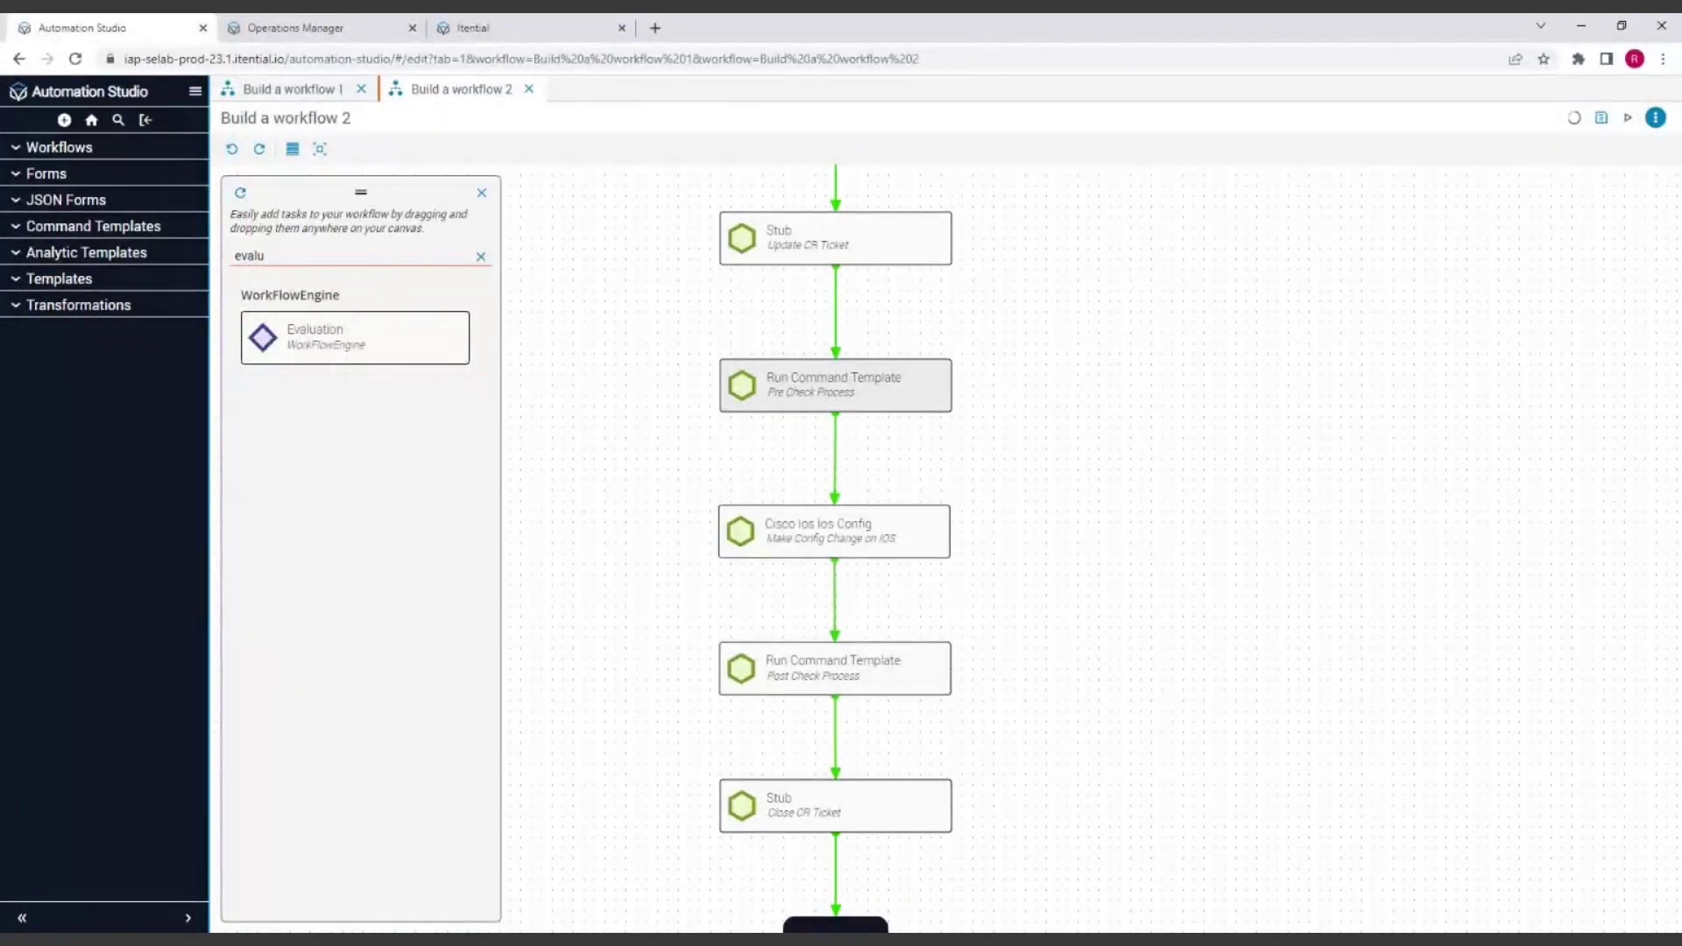
pyautogui.moveTo(324, 326); pyautogui.dragTo(1163, 462)
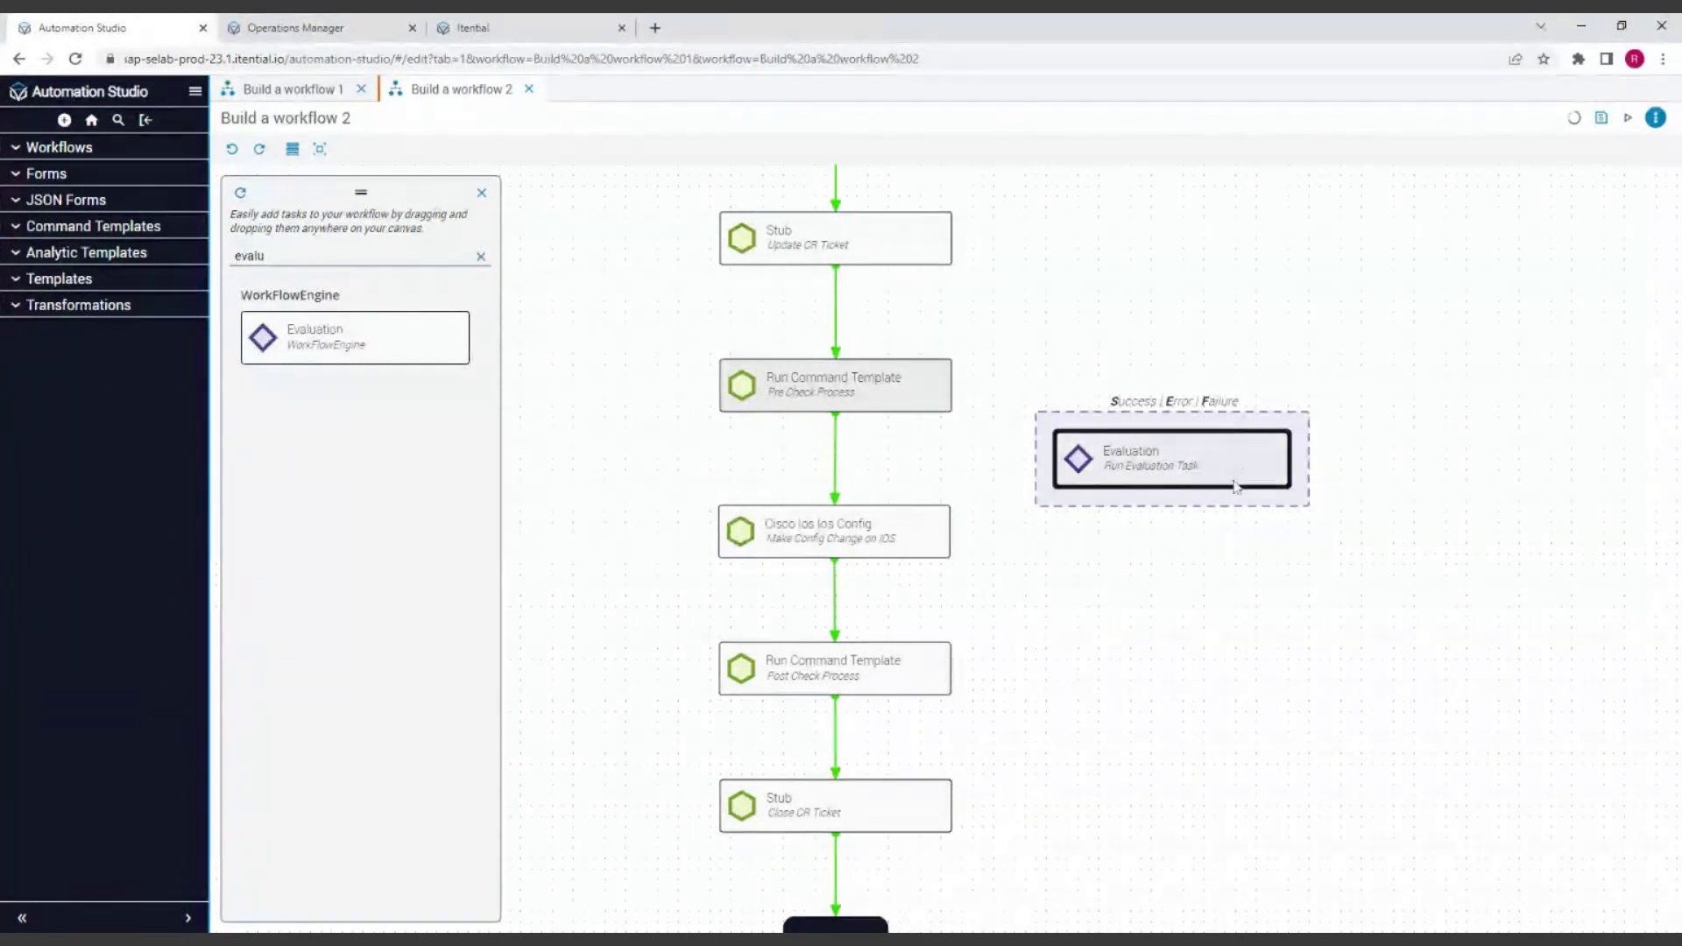
pyautogui.moveTo(1191, 460); pyautogui.dragTo(855, 455)
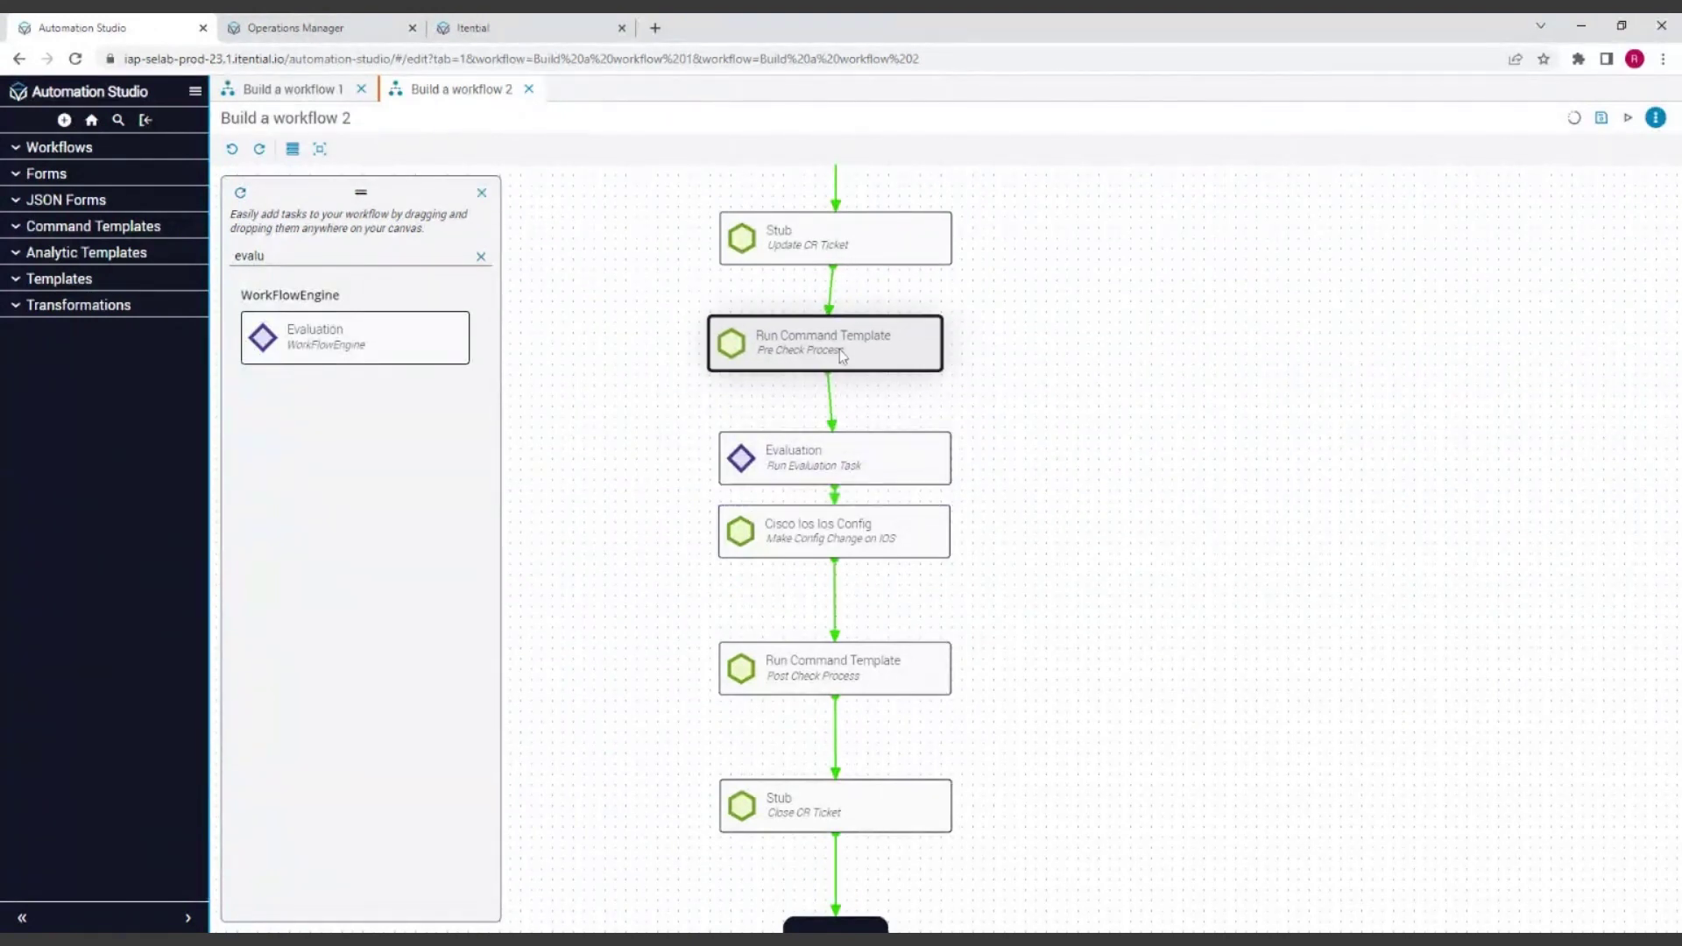
# Move the Pre Check Process and Make Config Change on IOS tasks apart to make room around the Evaluation task
pyautogui.click(848, 356)
pyautogui.moveTo(858, 562); pyautogui.dragTo(860, 593)
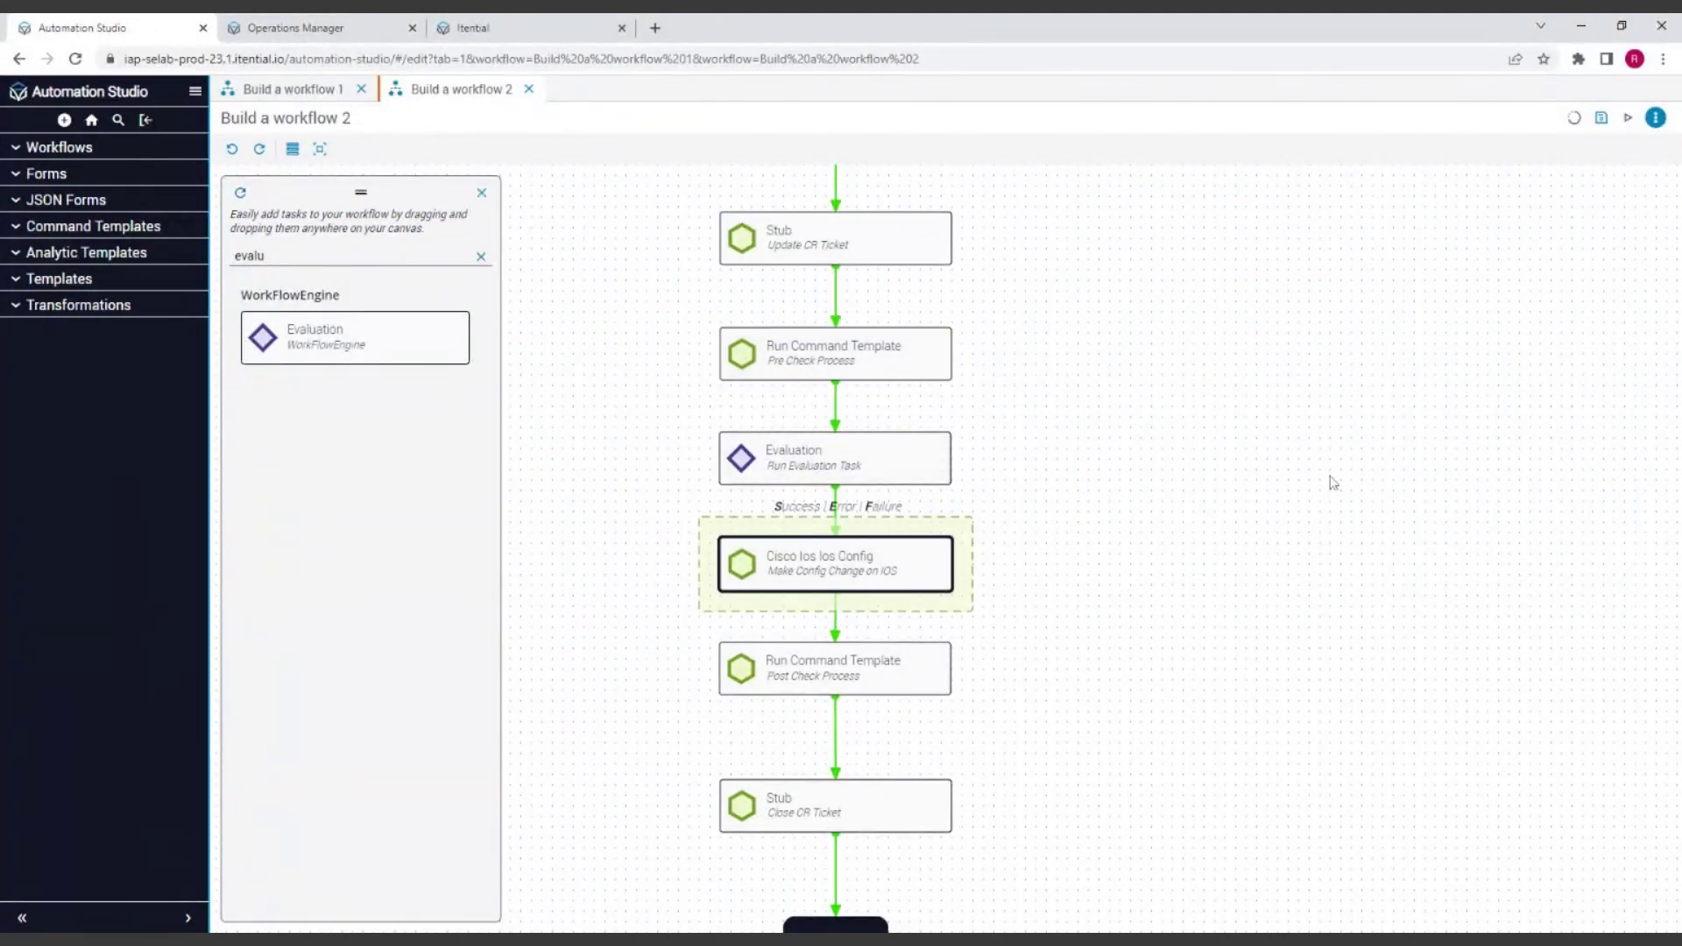
pyautogui.click(1181, 463)
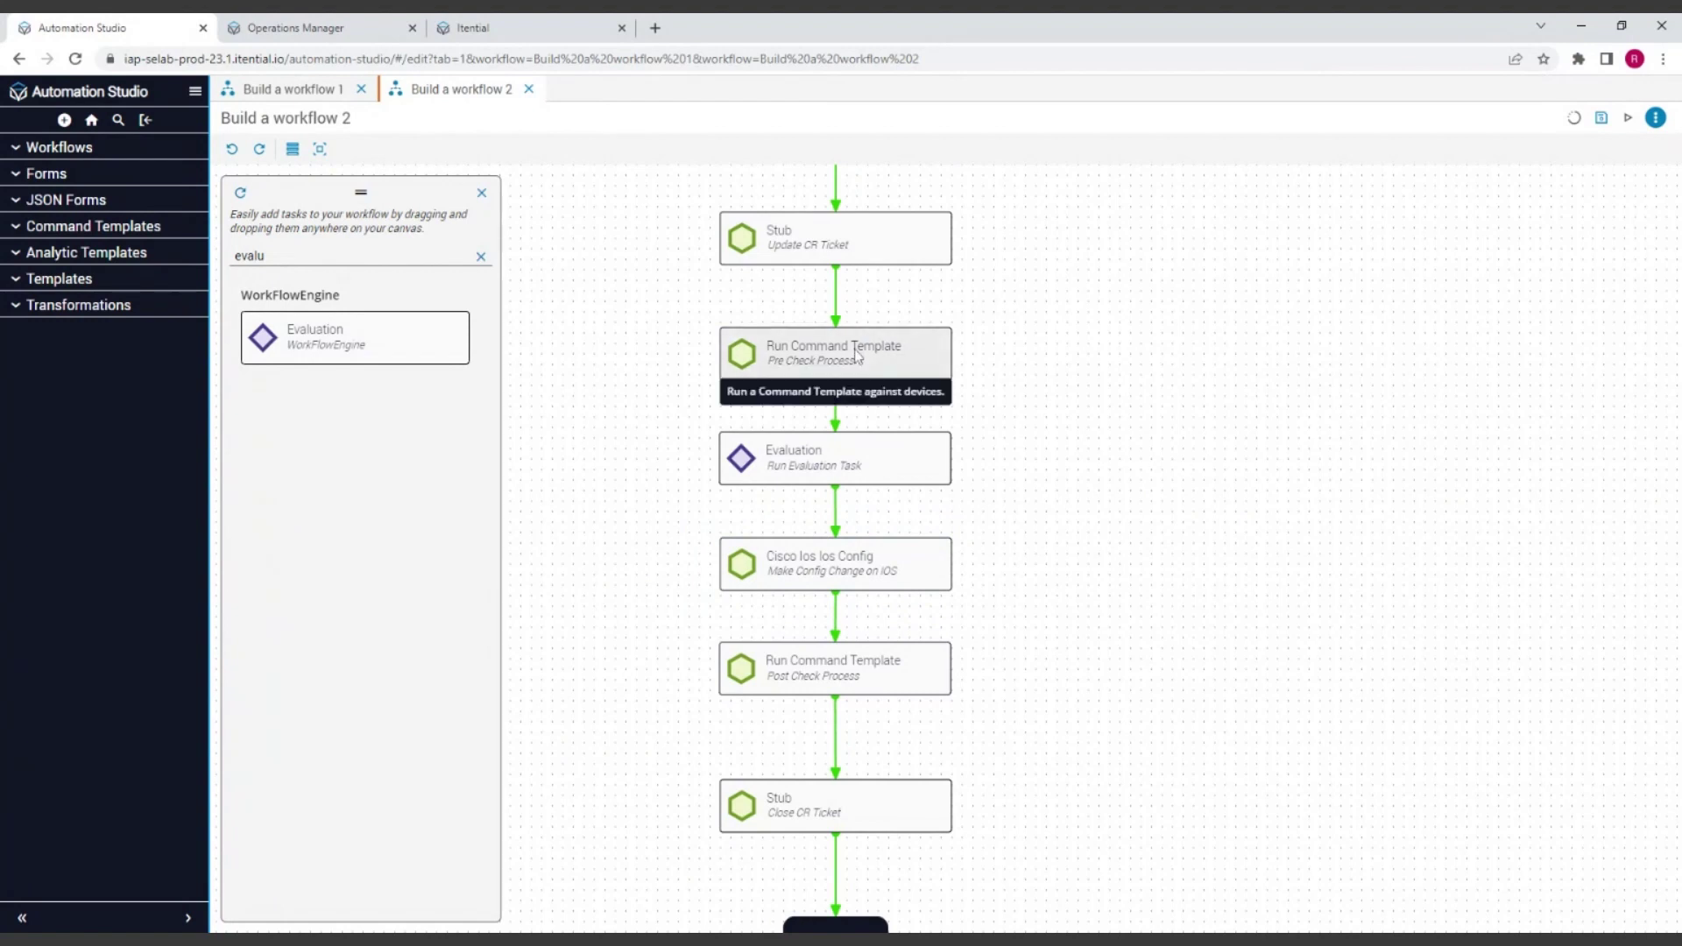
# Open the Evaluation task's properties and add an evaluation group containing one evaluation
pyautogui.click(837, 476)
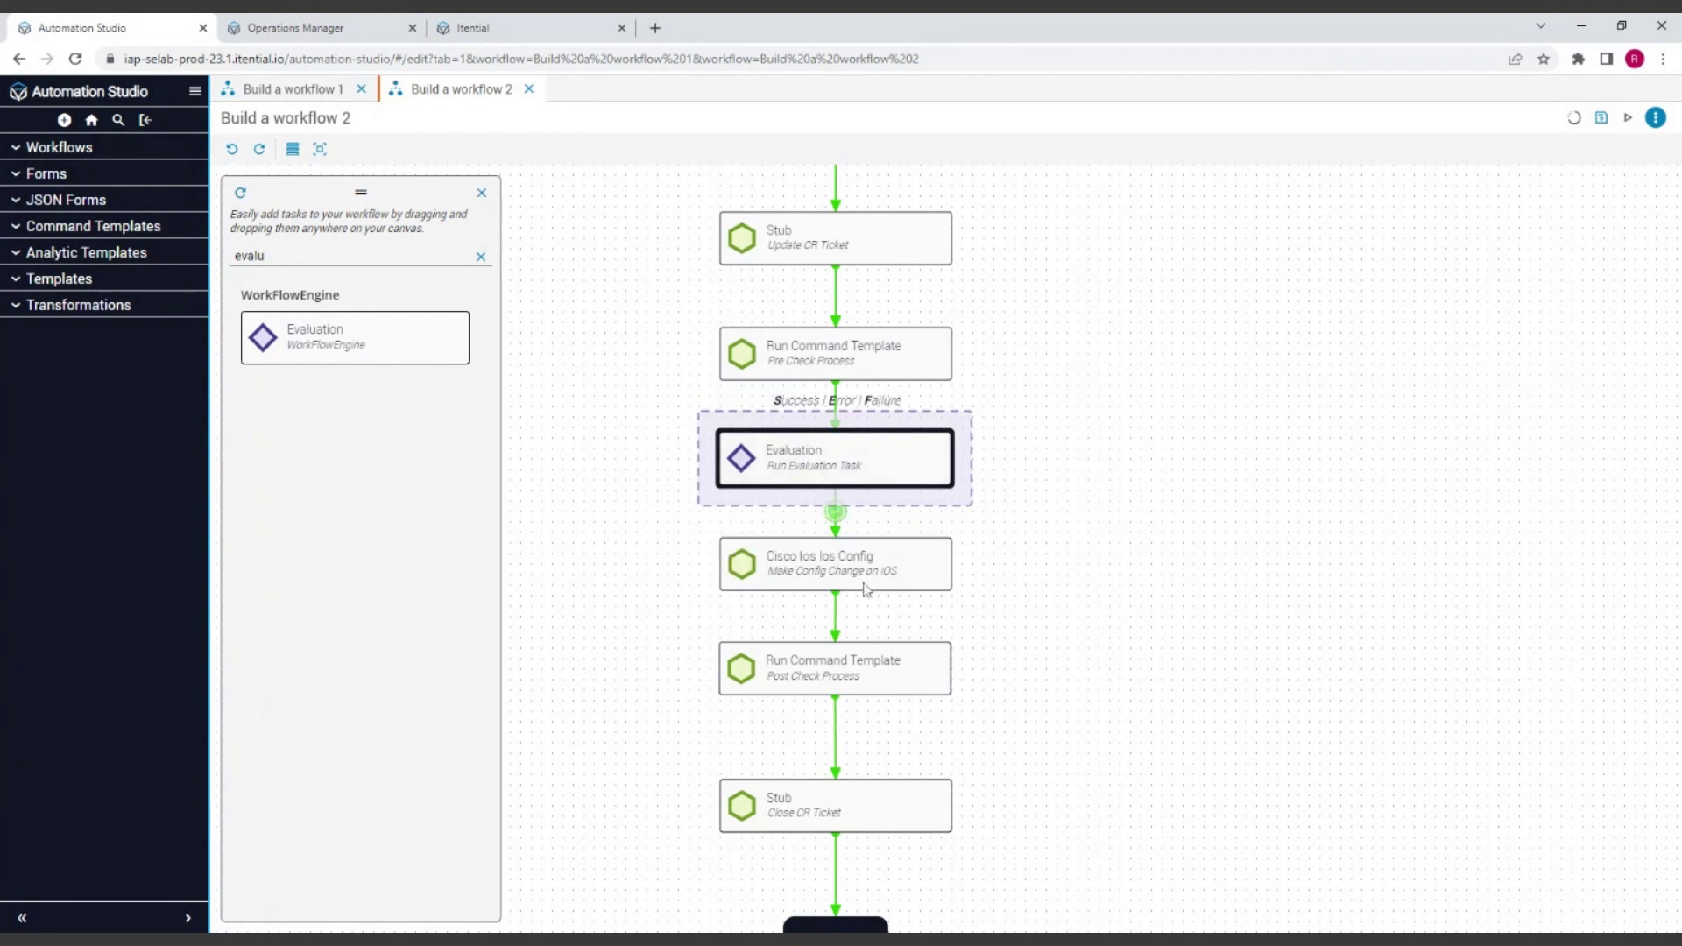
pyautogui.click(928, 507)
pyautogui.click(900, 471)
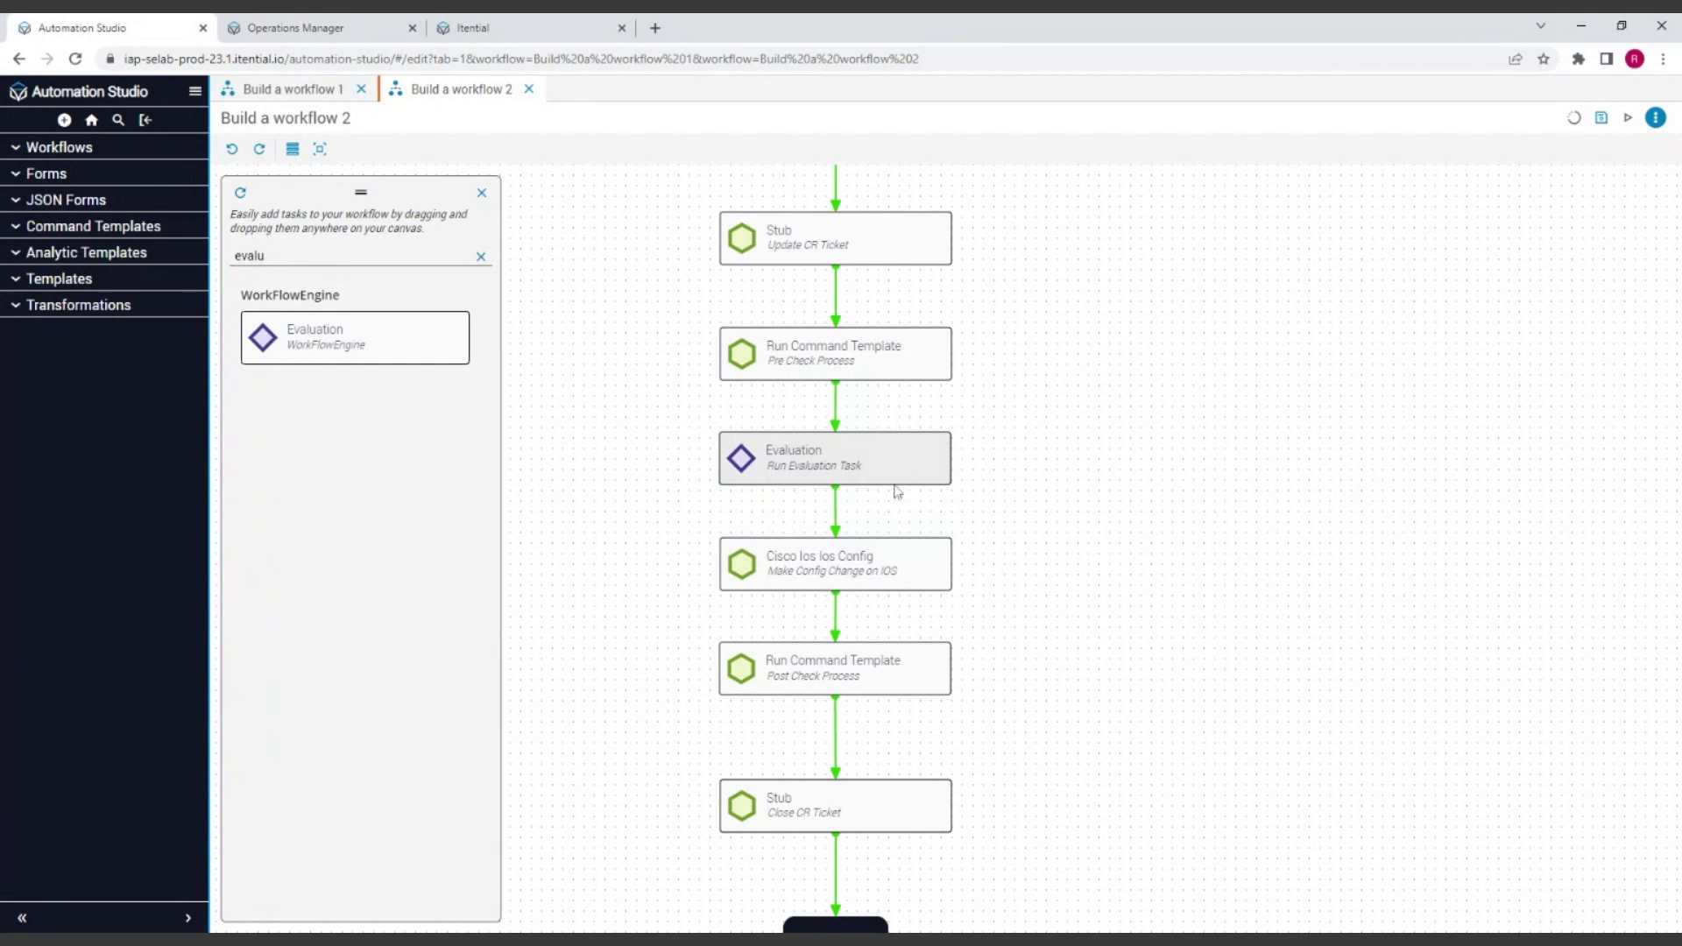
pyautogui.click(874, 466)
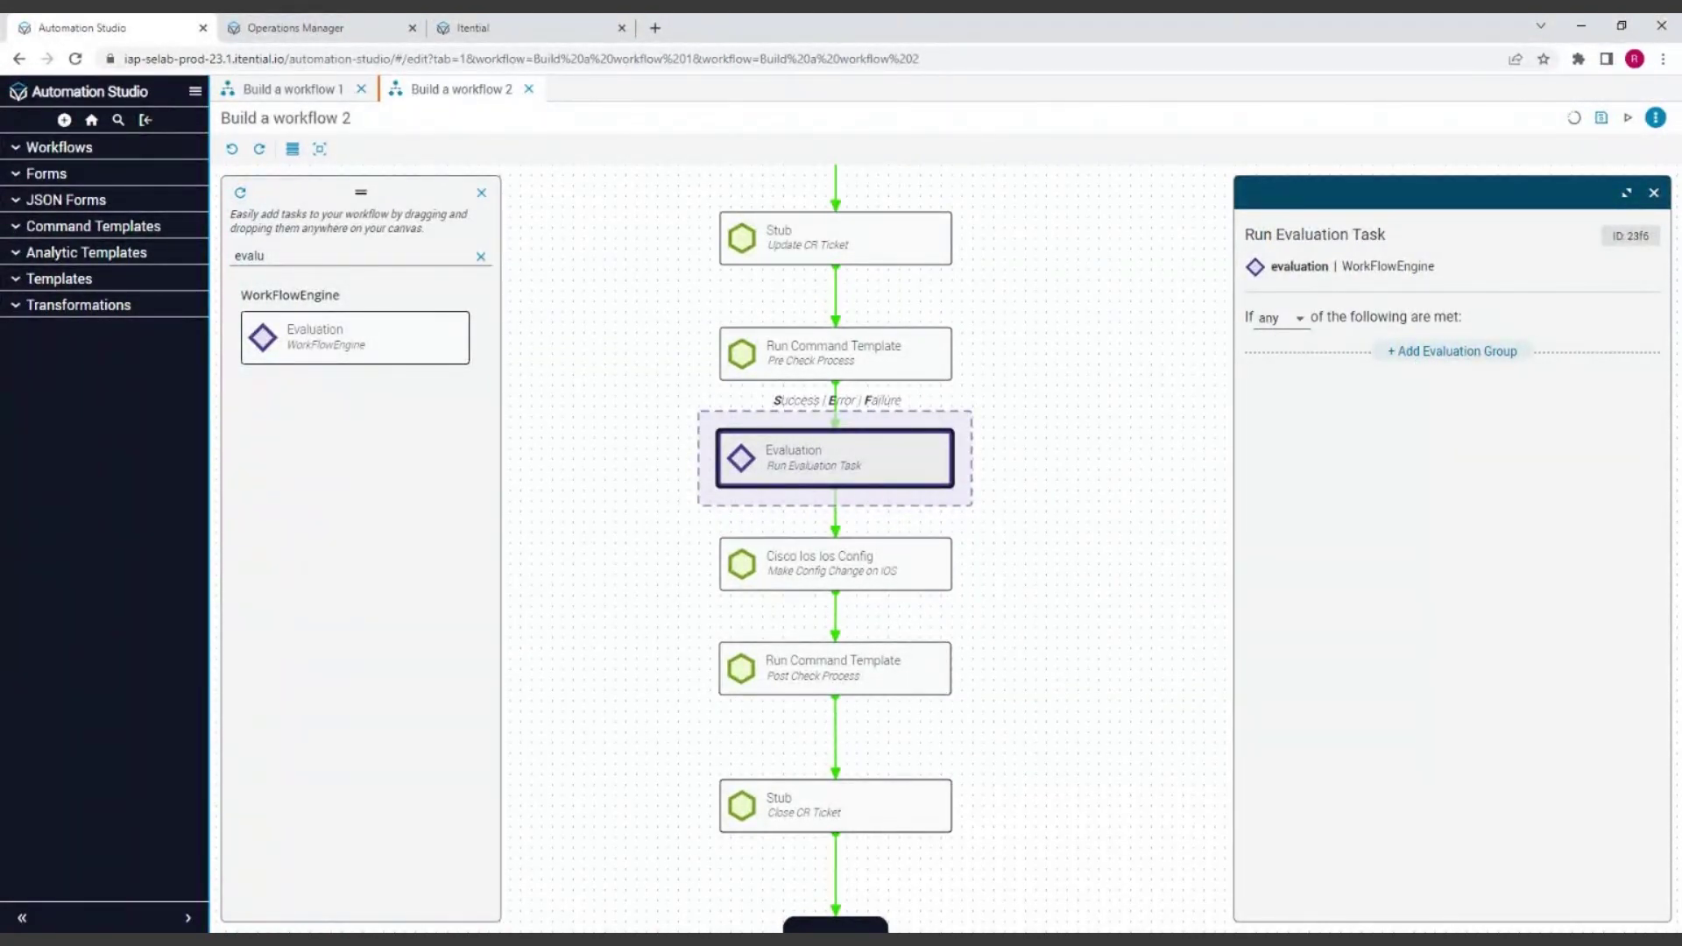
pyautogui.click(1412, 356)
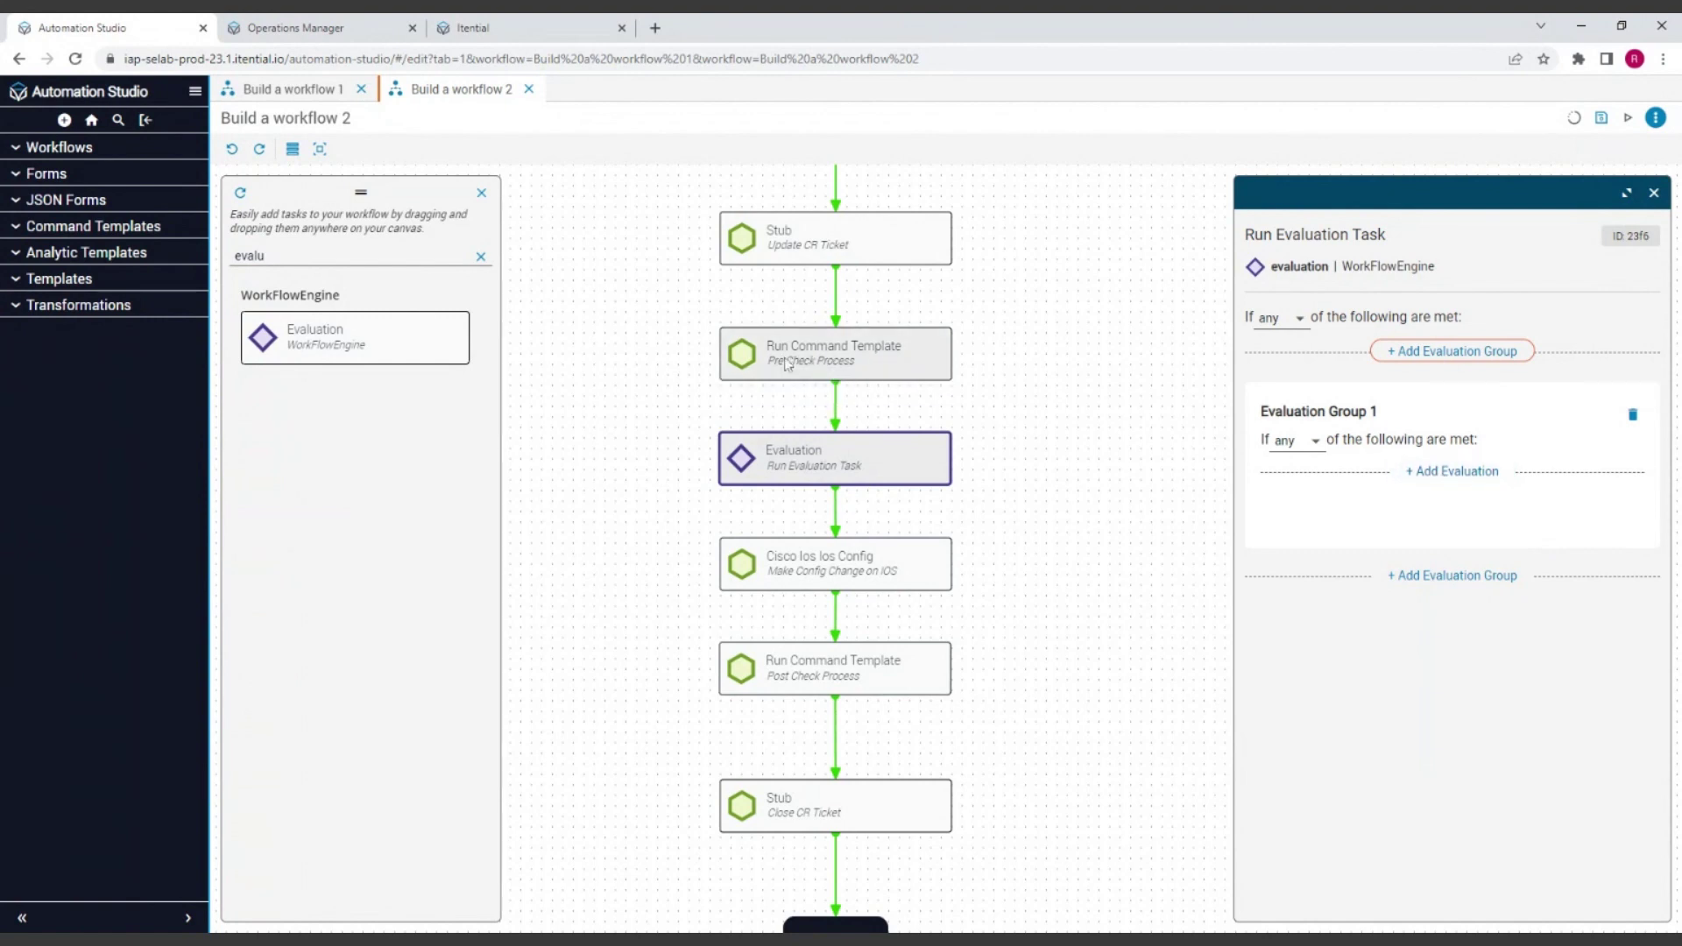
pyautogui.click(1451, 479)
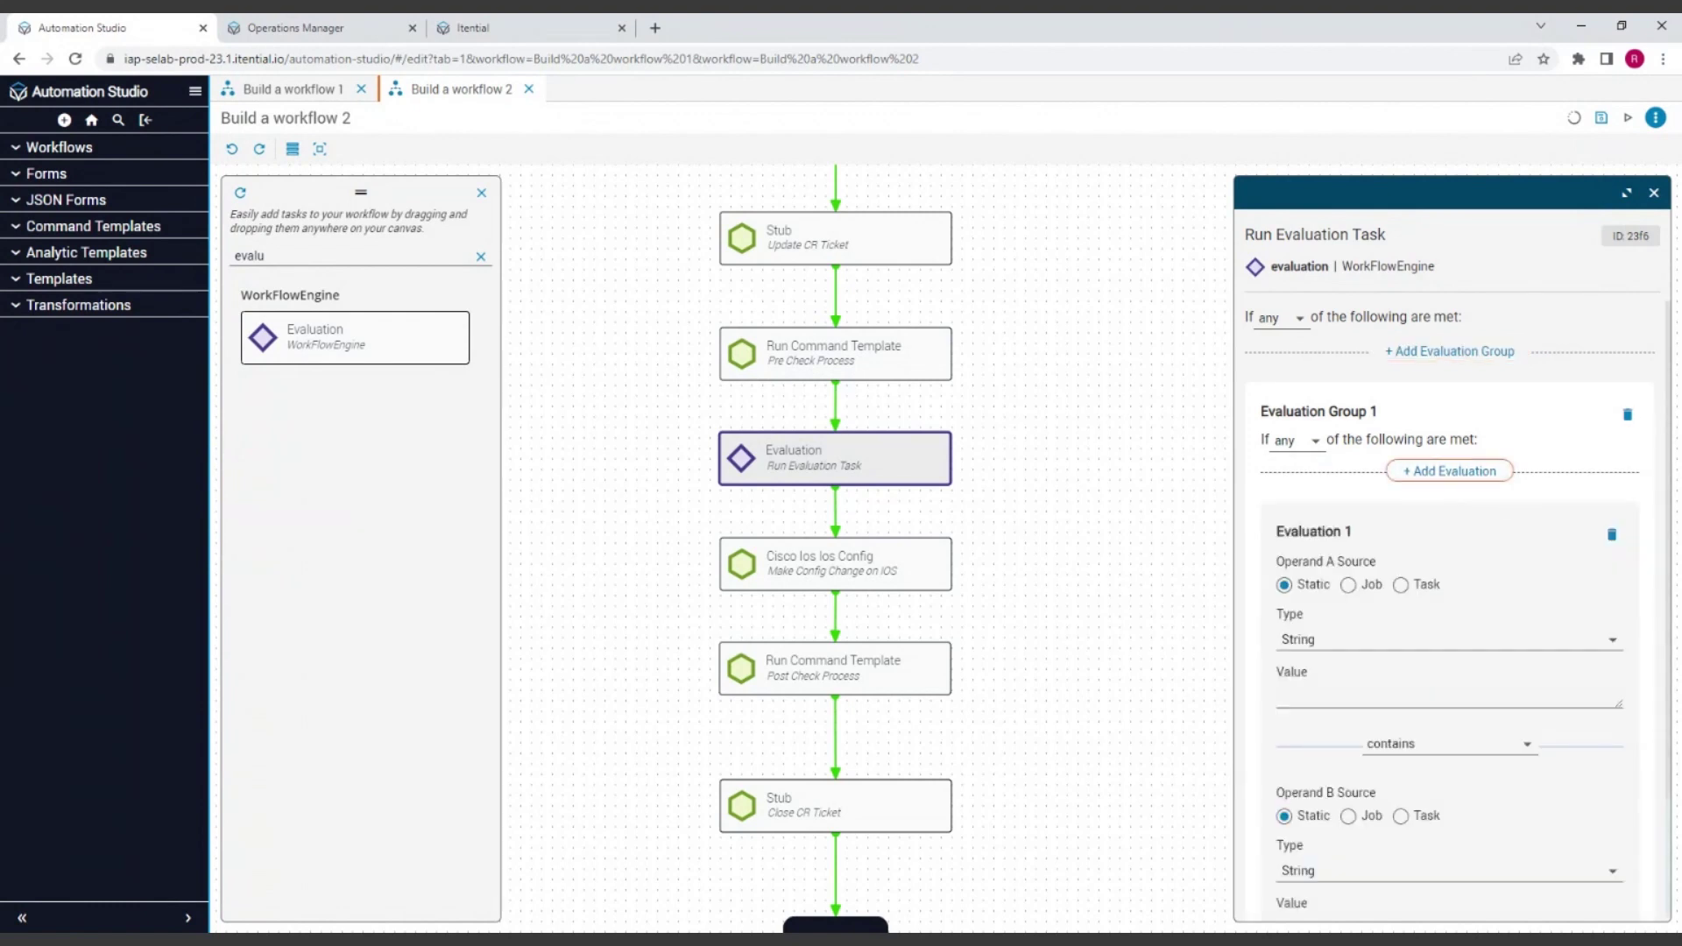
# Source Operand A of Evaluation 1 from the Pre Check Process task, using its mop_template_results variable
pyautogui.scroll(-1, 1602, 556)
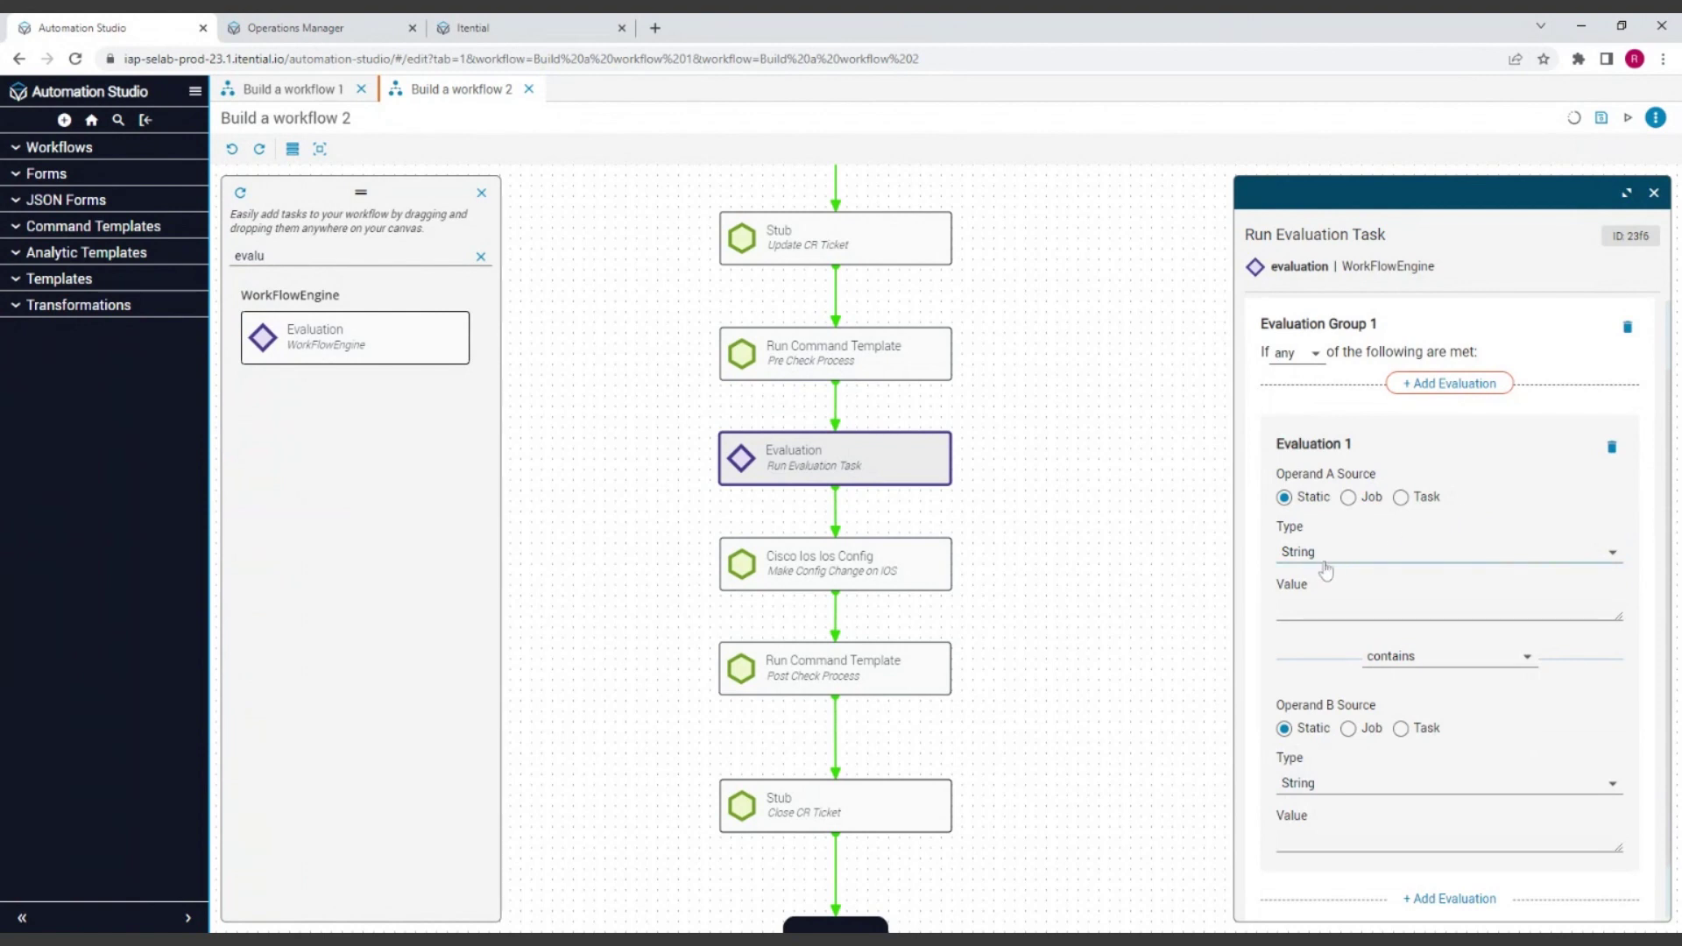
pyautogui.click(1401, 496)
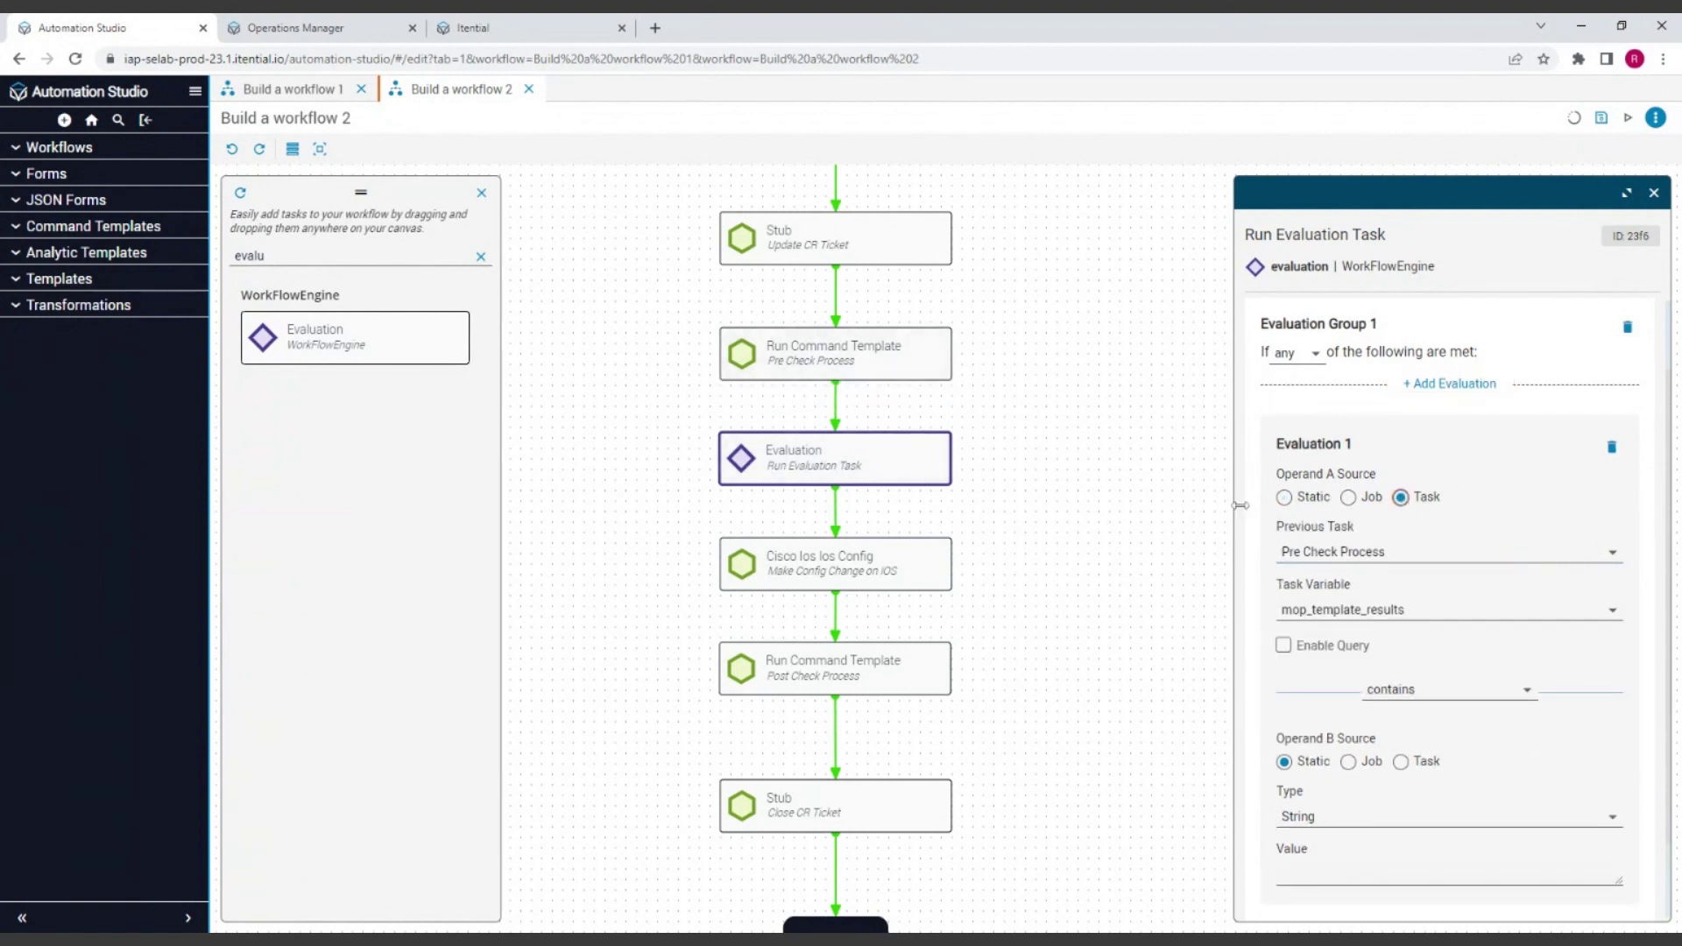
pyautogui.click(1379, 556)
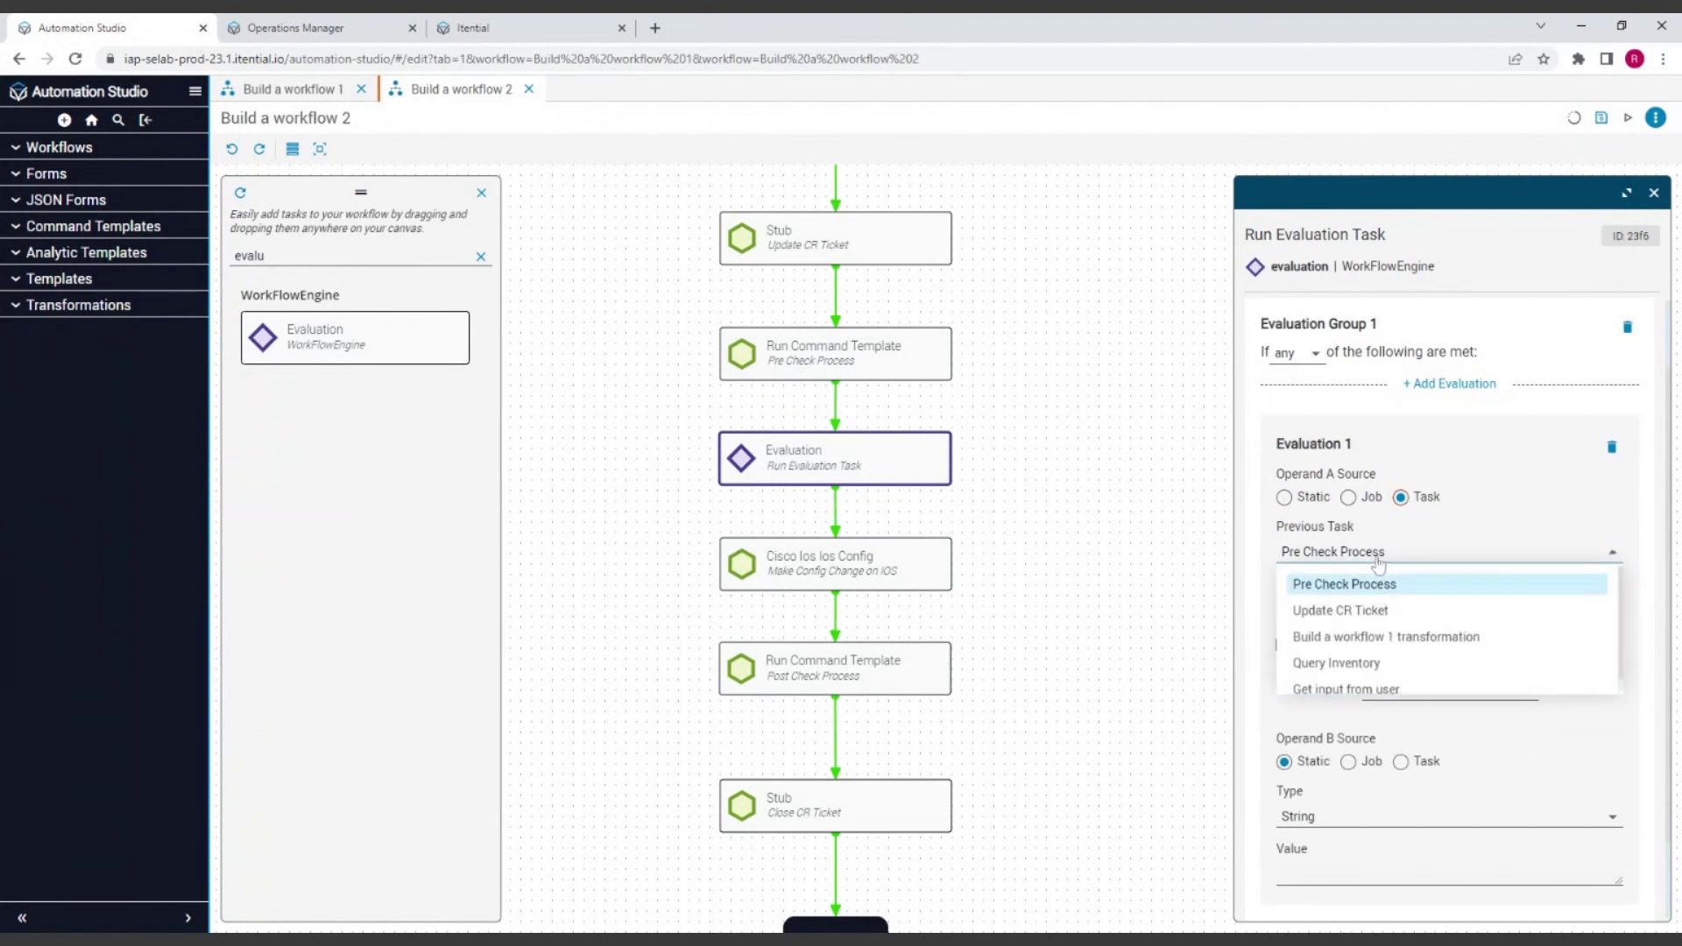
pyautogui.click(1349, 583)
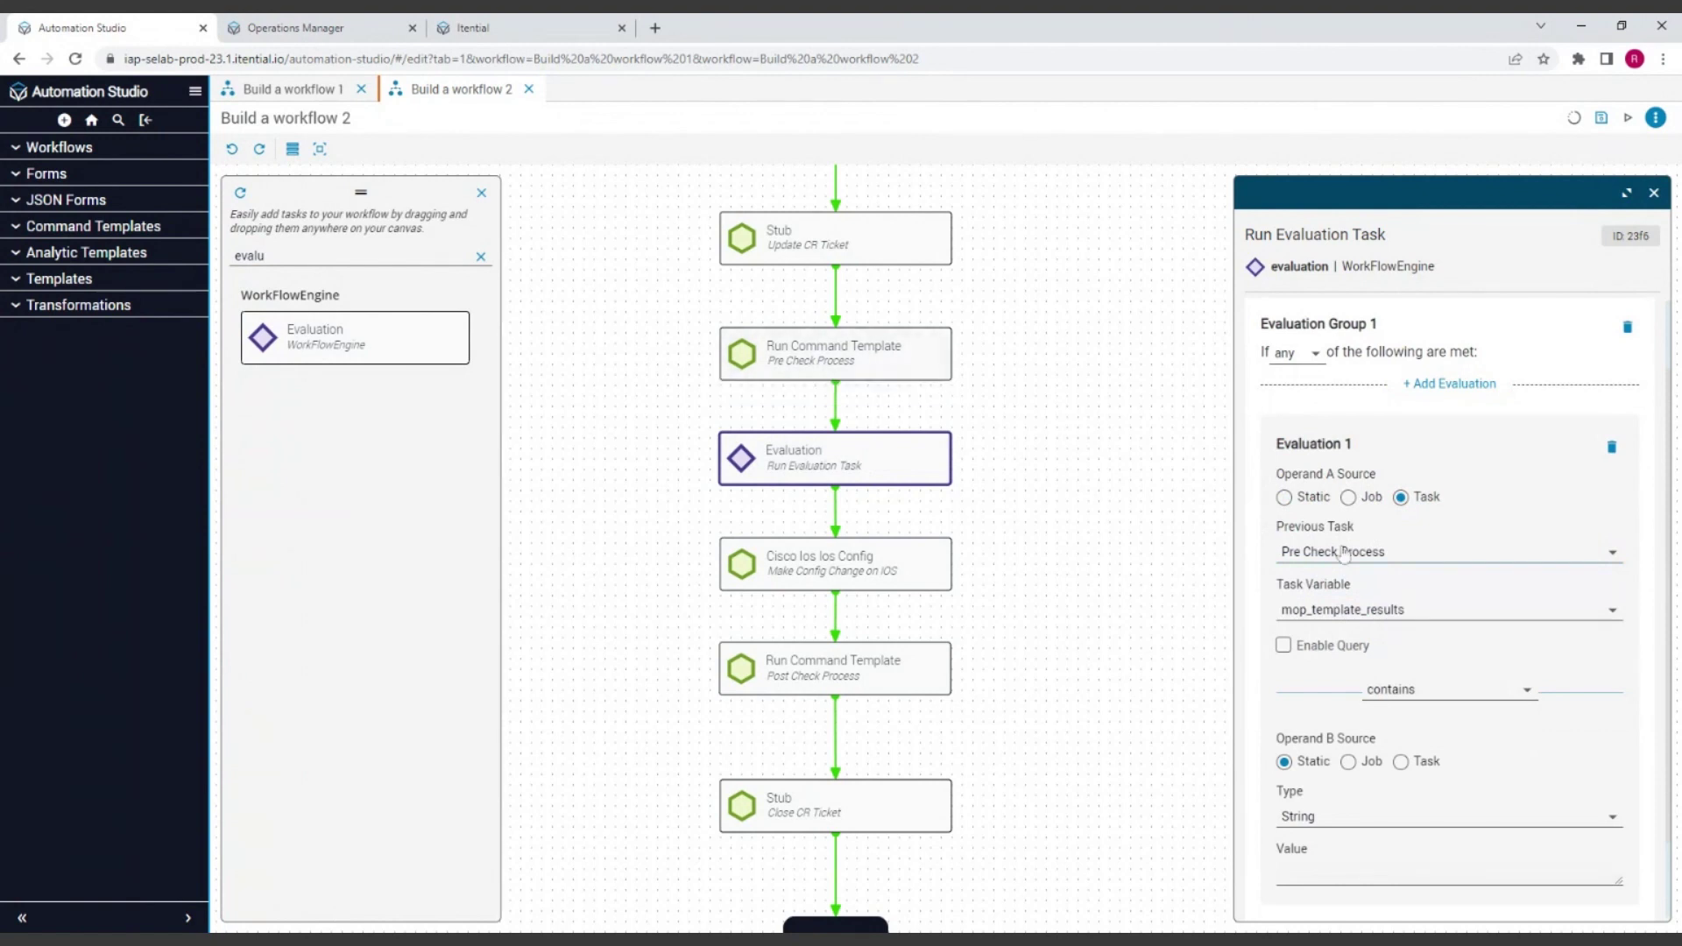
pyautogui.click(1345, 554)
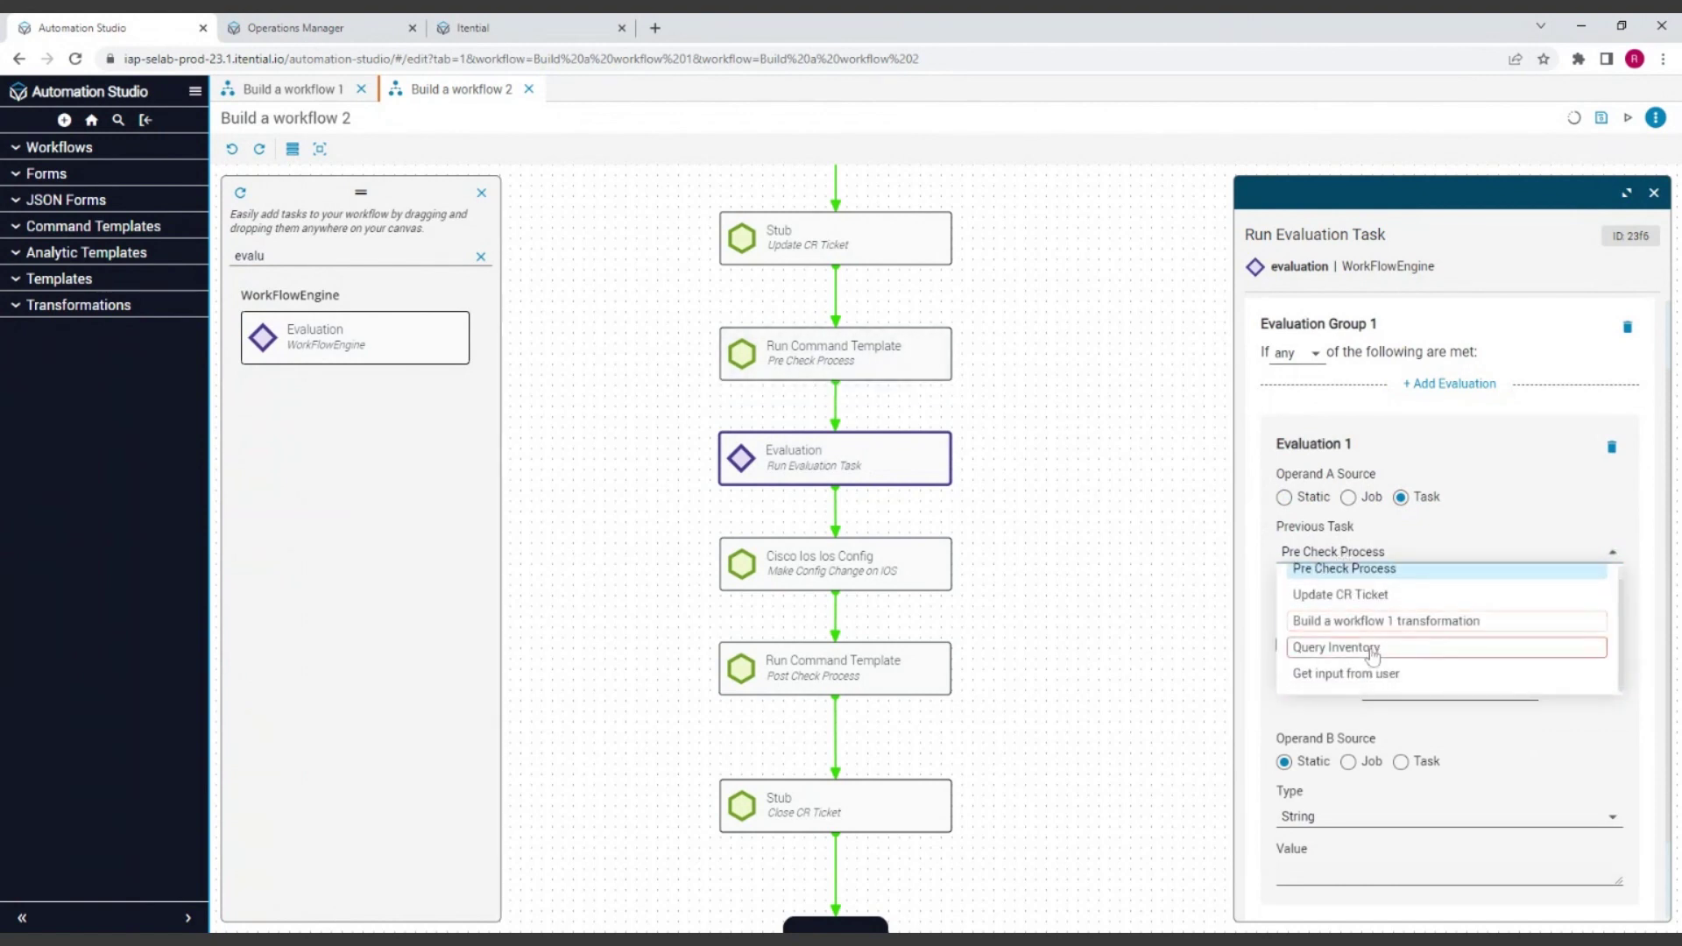
pyautogui.click(1350, 565)
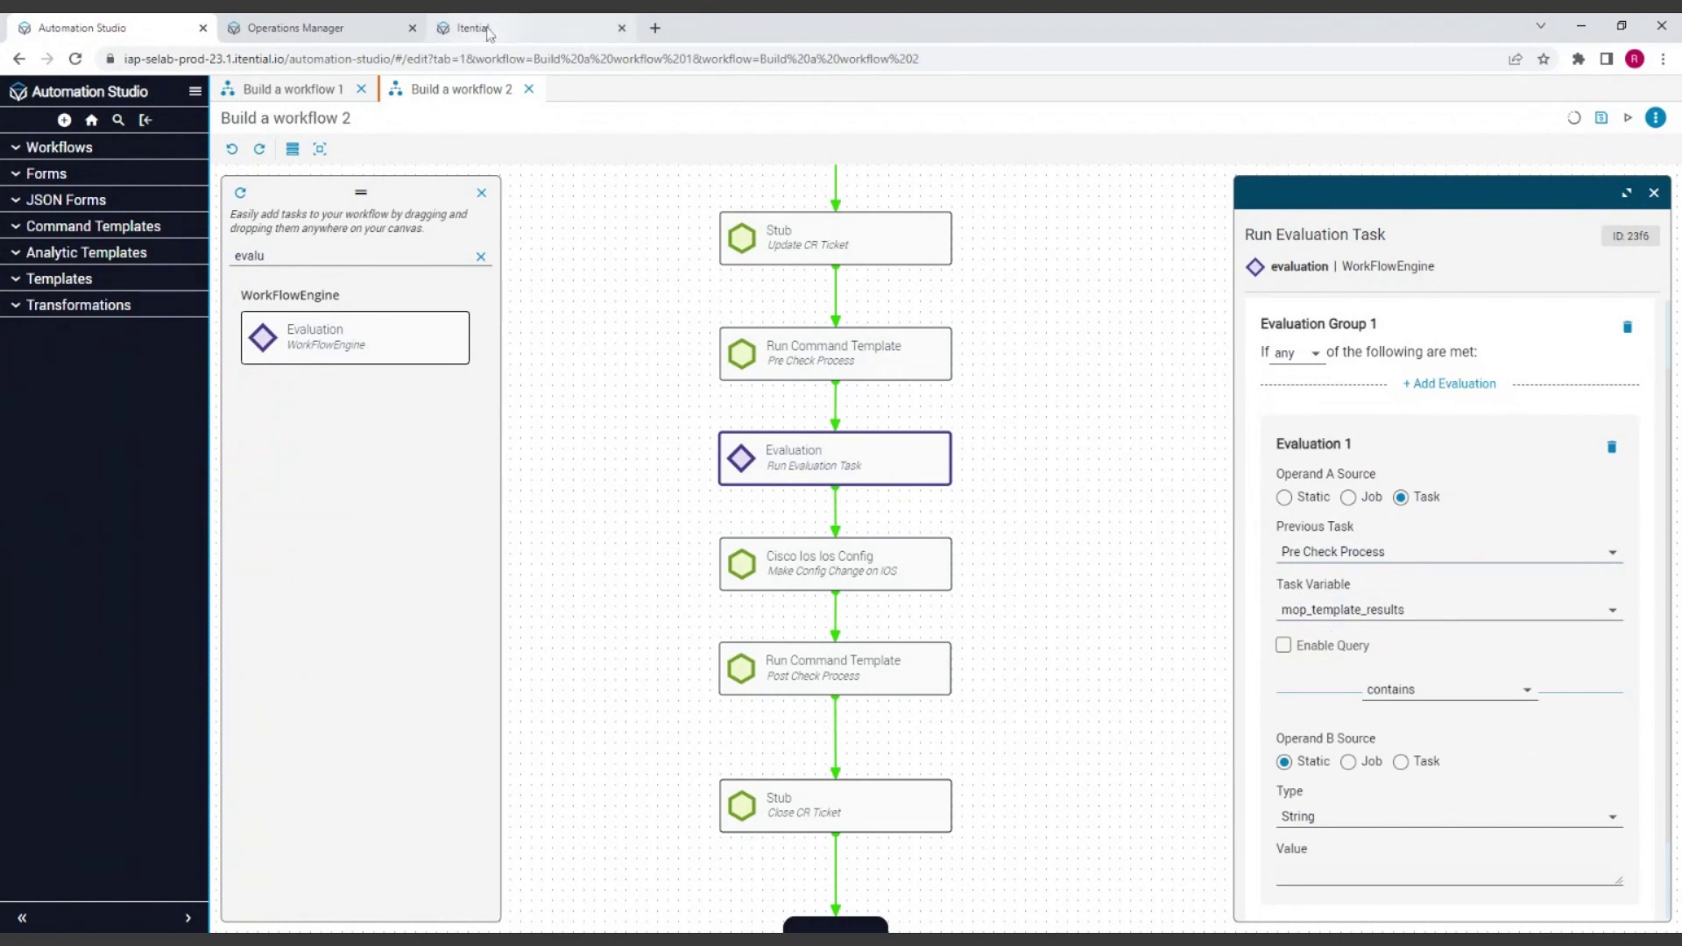
# Review the result field in the Pre Check Process task's outgoing mop_template_results in Operations Manager, and return to Automation Studio
pyautogui.click(298, 28)
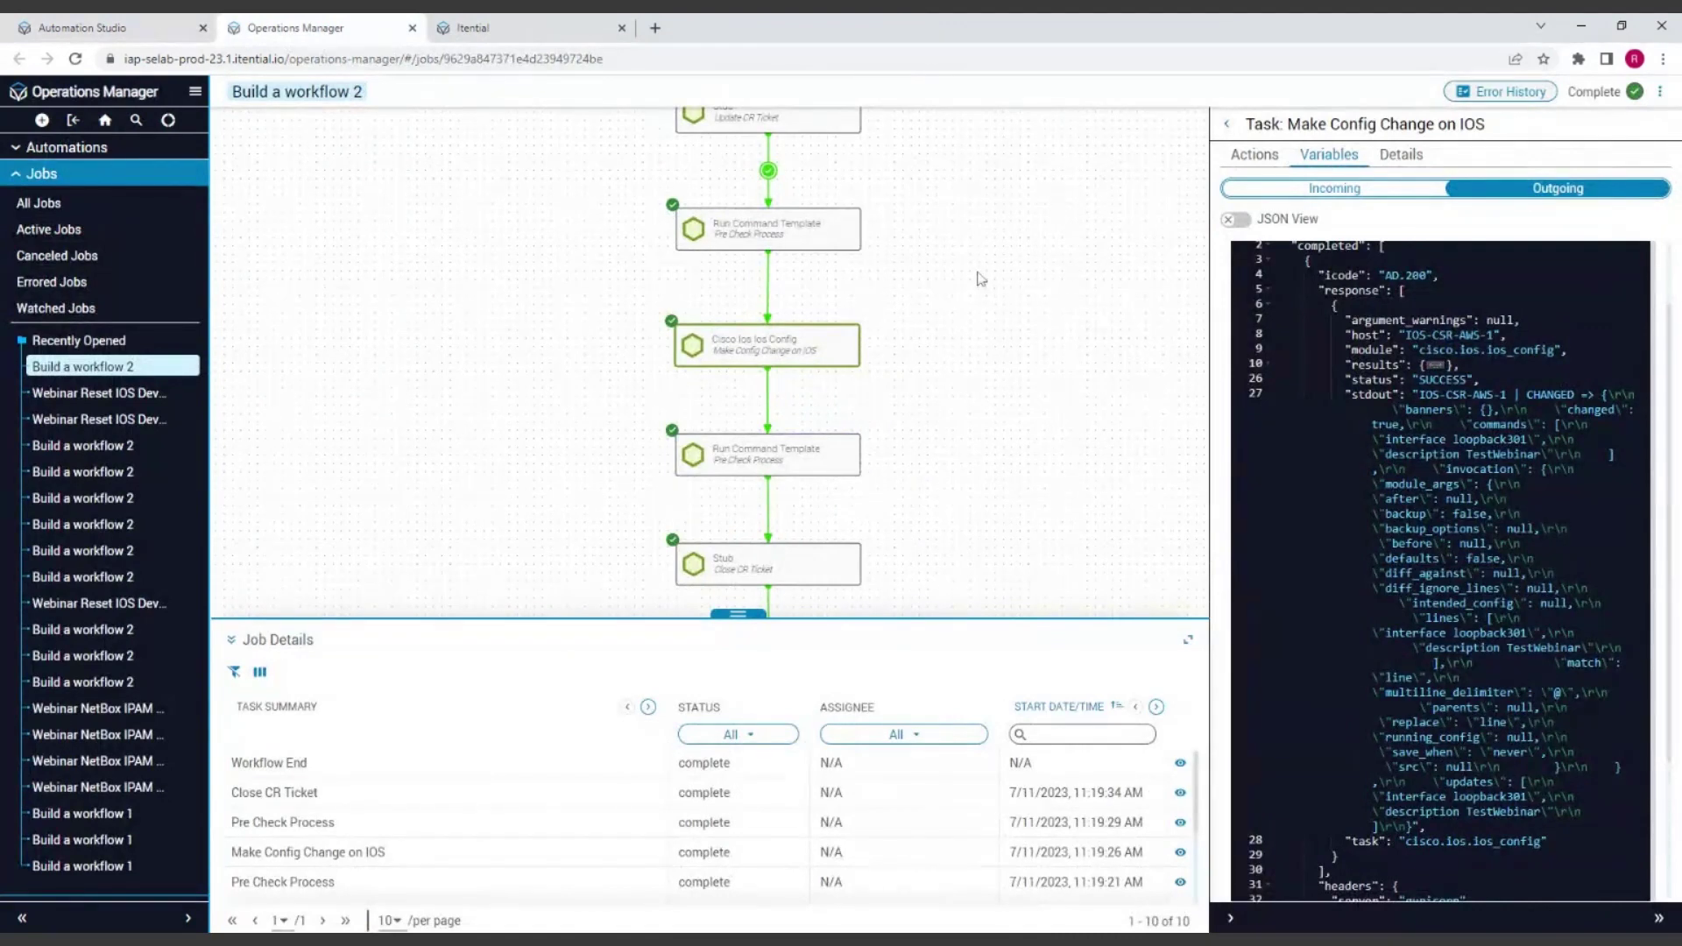
pyautogui.scroll(2, 981, 424)
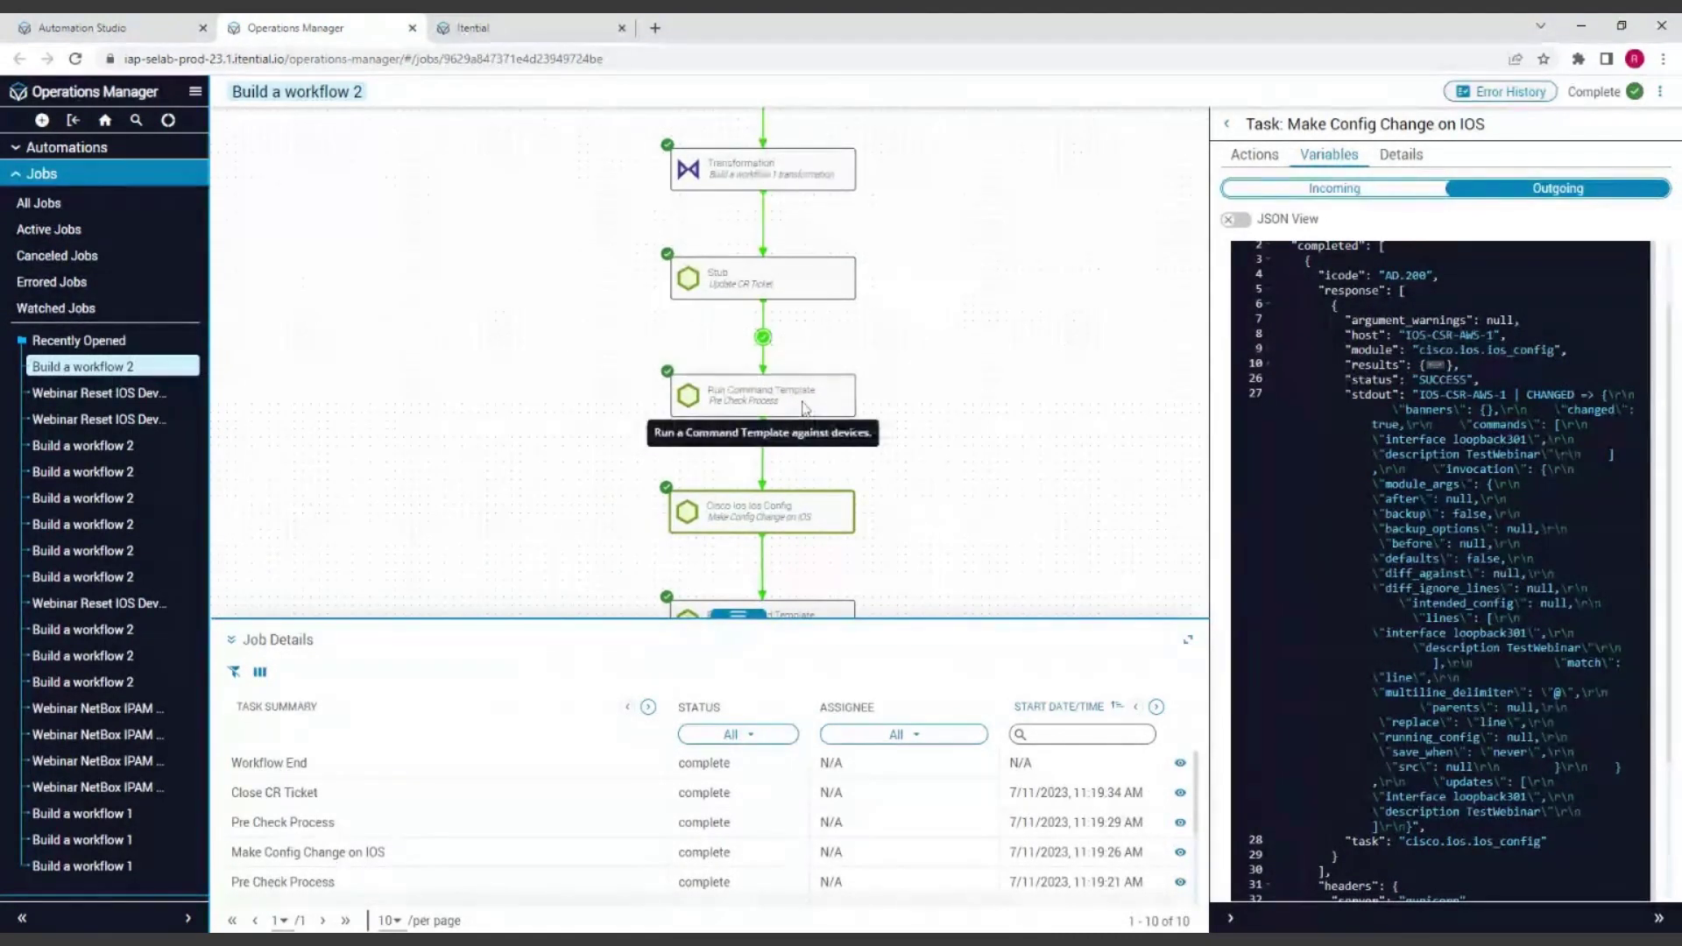
pyautogui.click(804, 407)
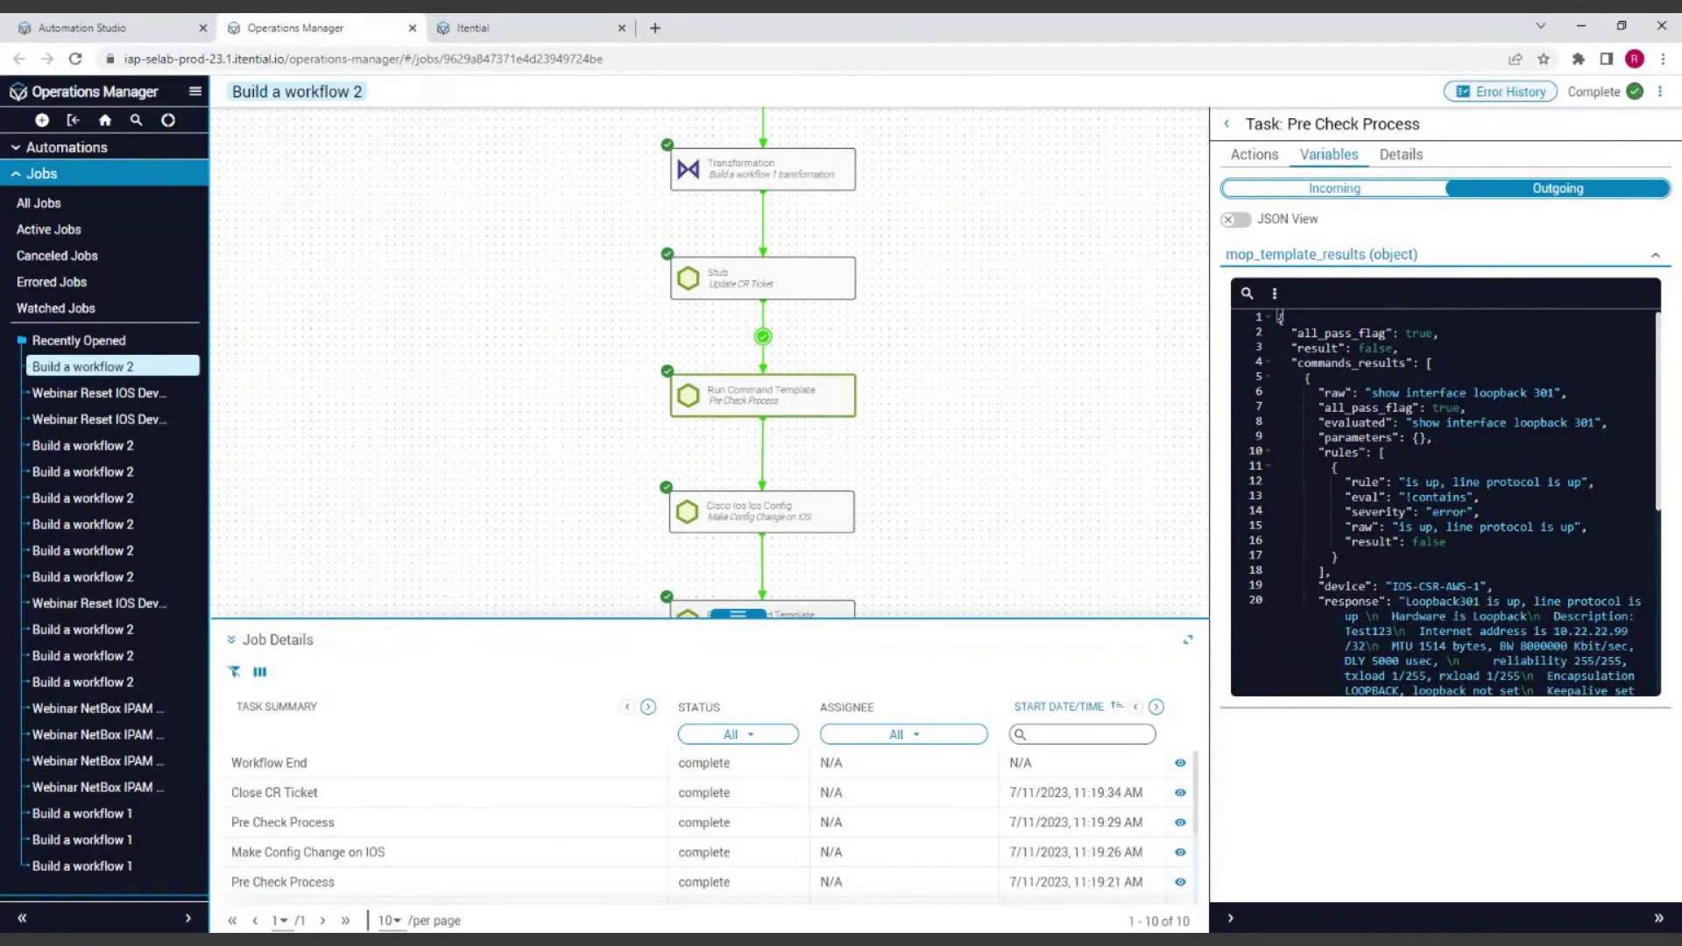
pyautogui.scroll(-3, 1279, 317)
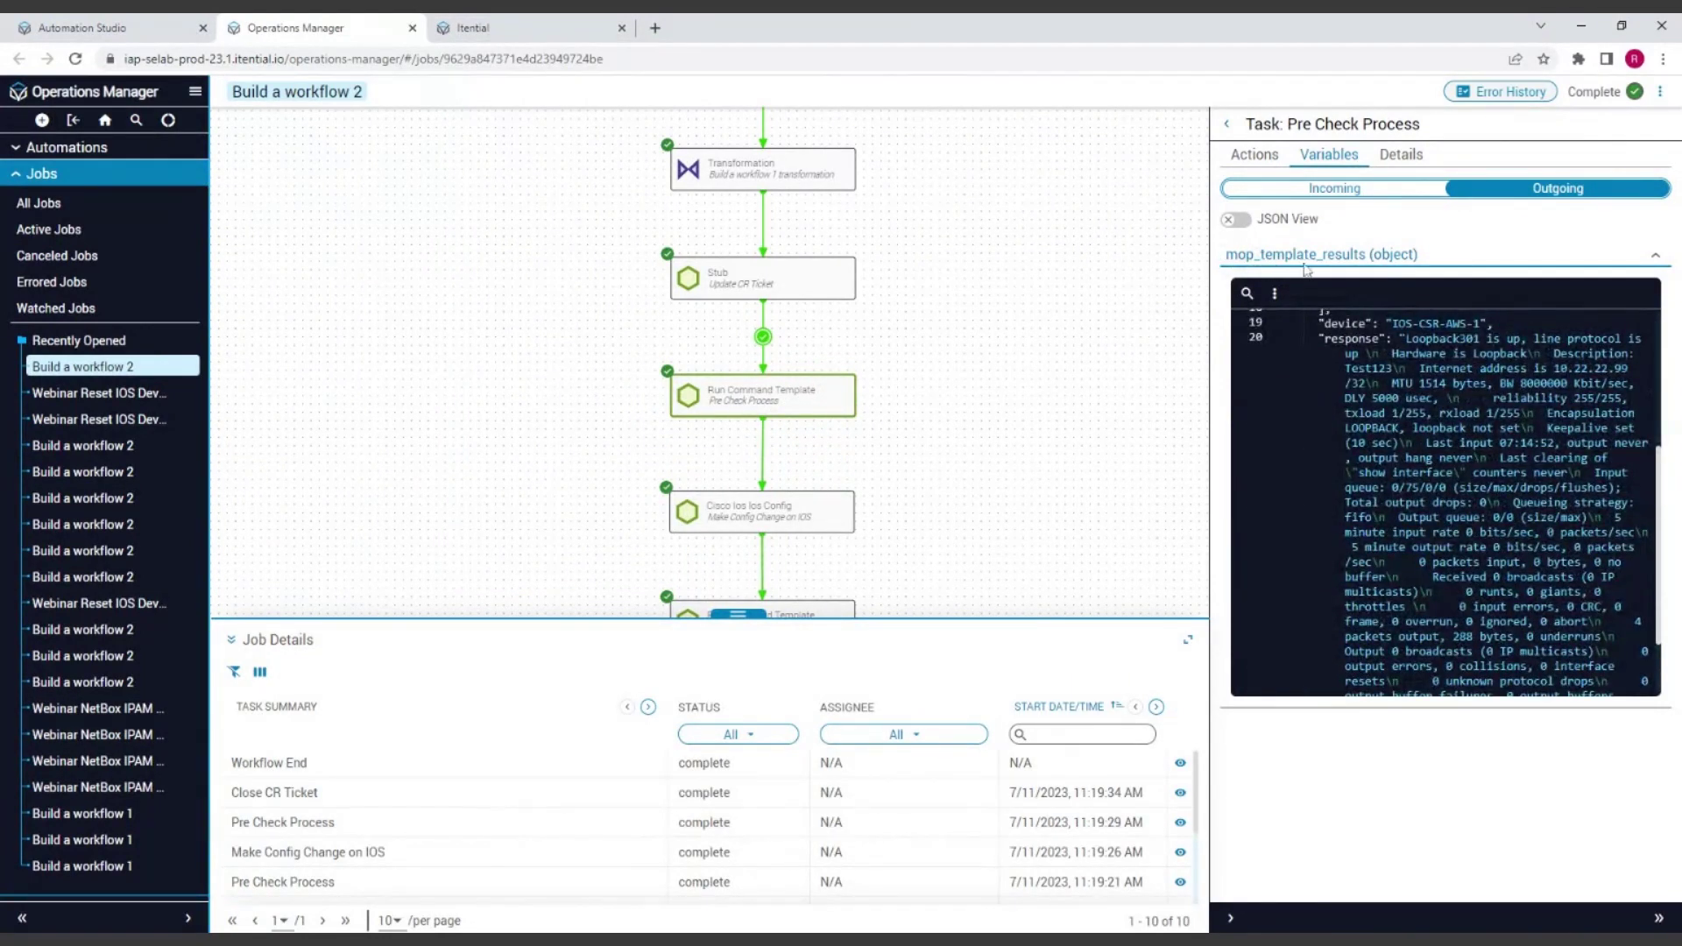
pyautogui.scroll(2, 1445, 491)
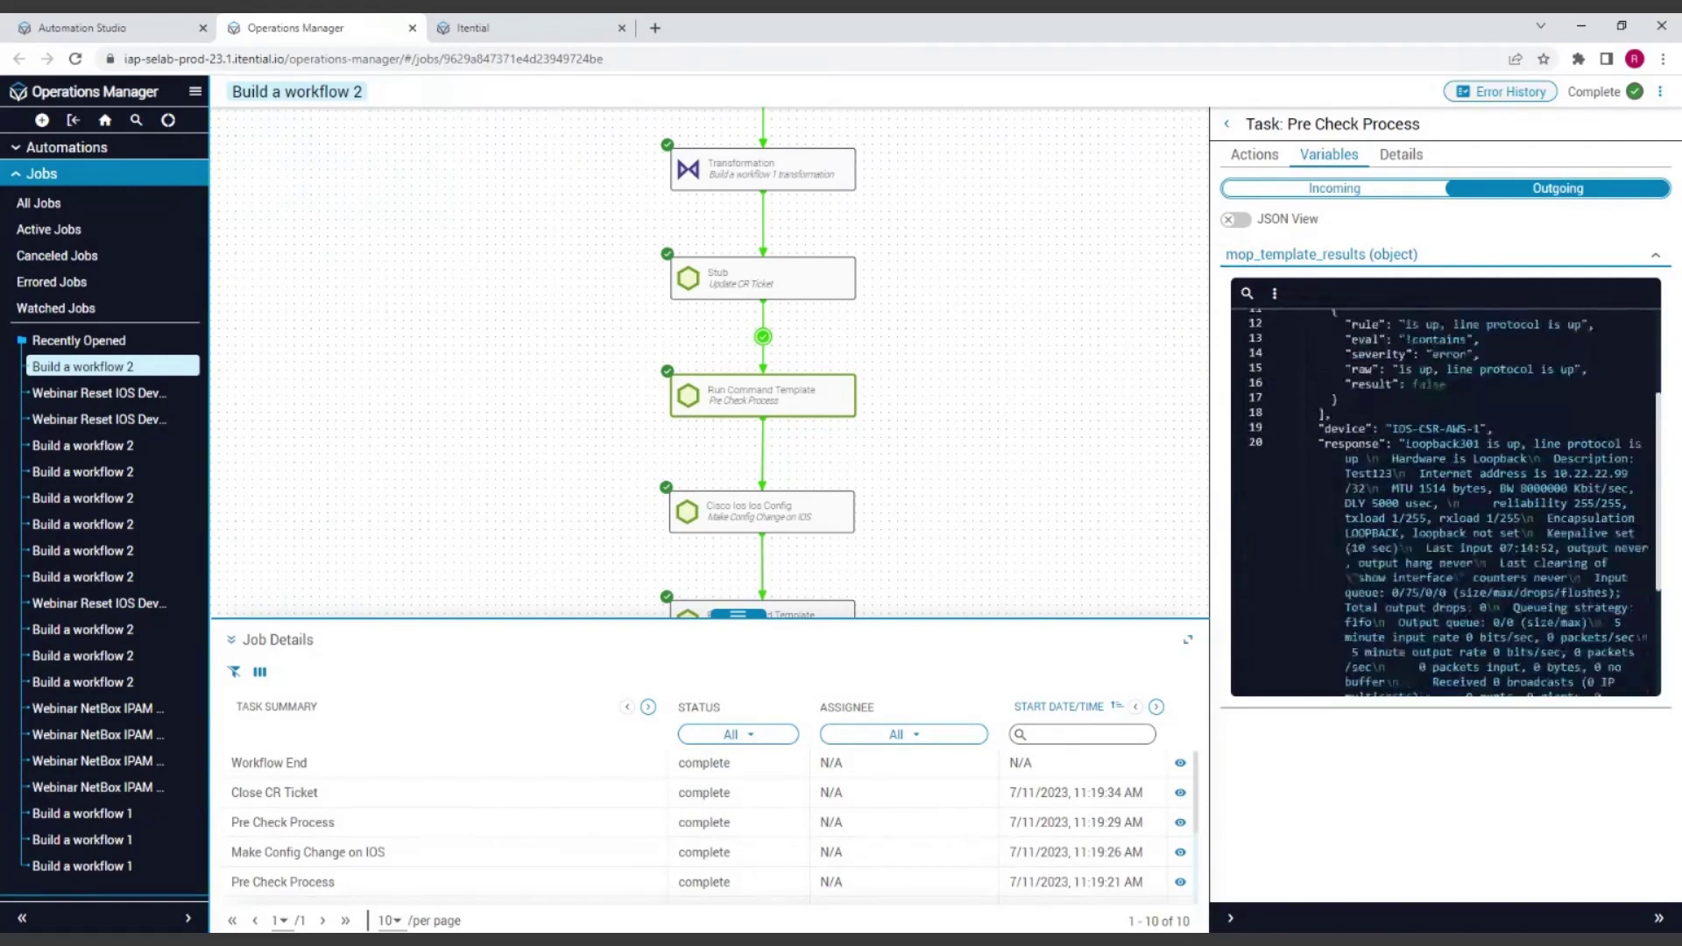
pyautogui.scroll(3, 1281, 317)
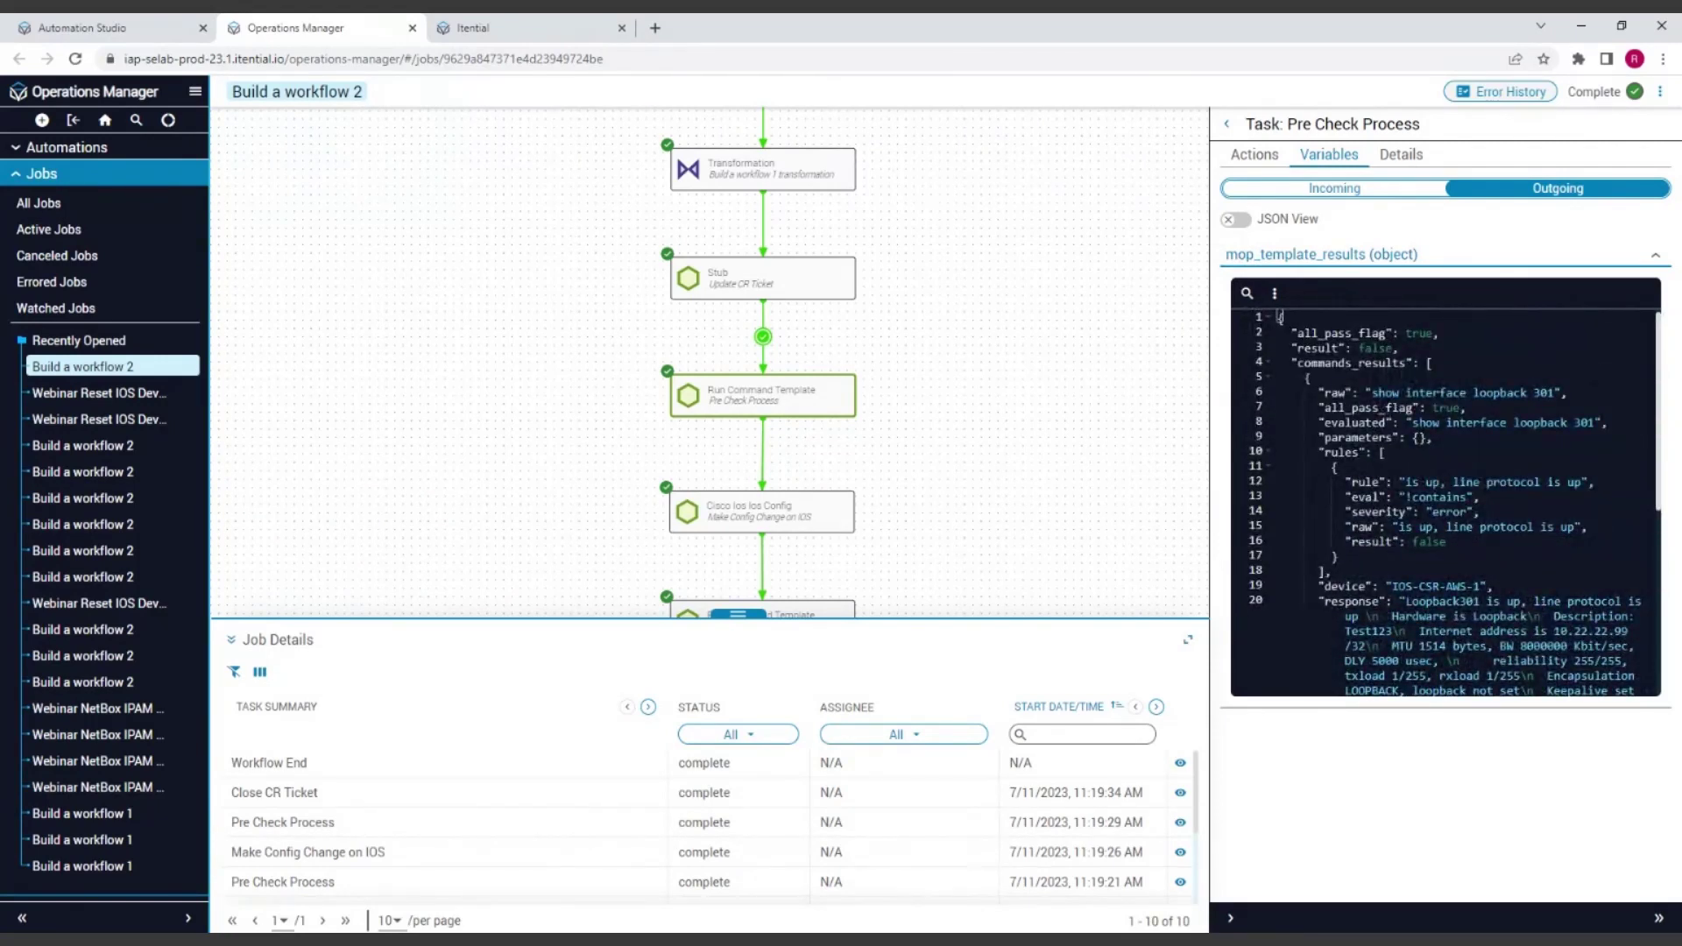
pyautogui.click(1373, 348)
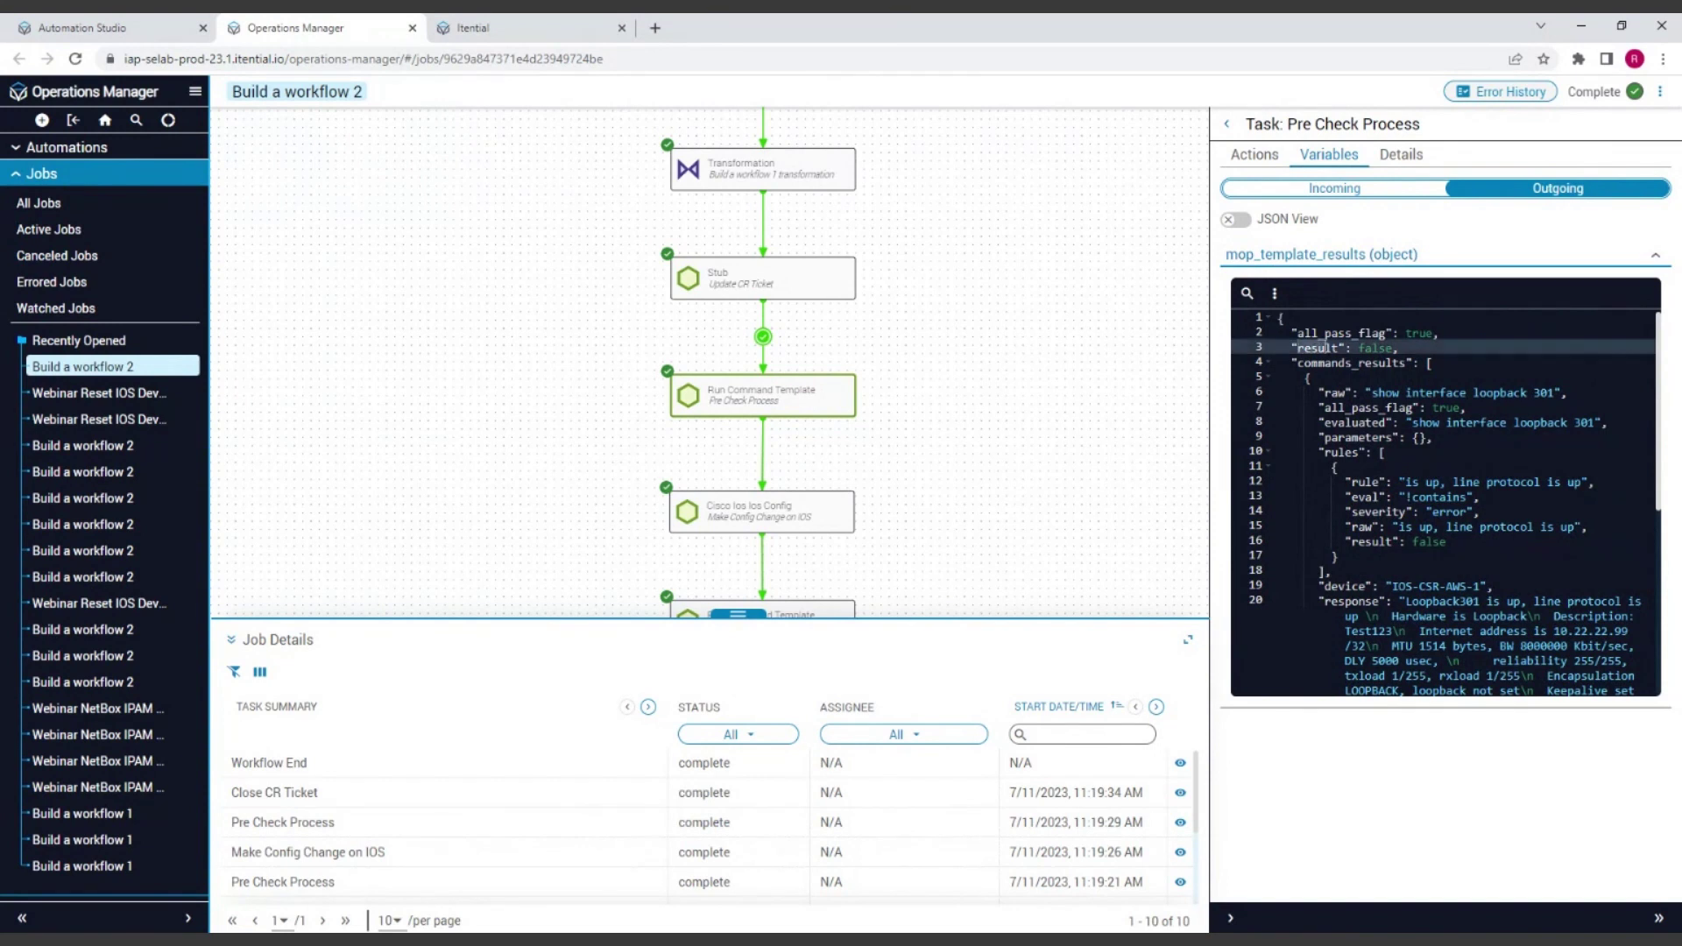
pyautogui.doubleClick(1373, 348)
pyautogui.click(85, 29)
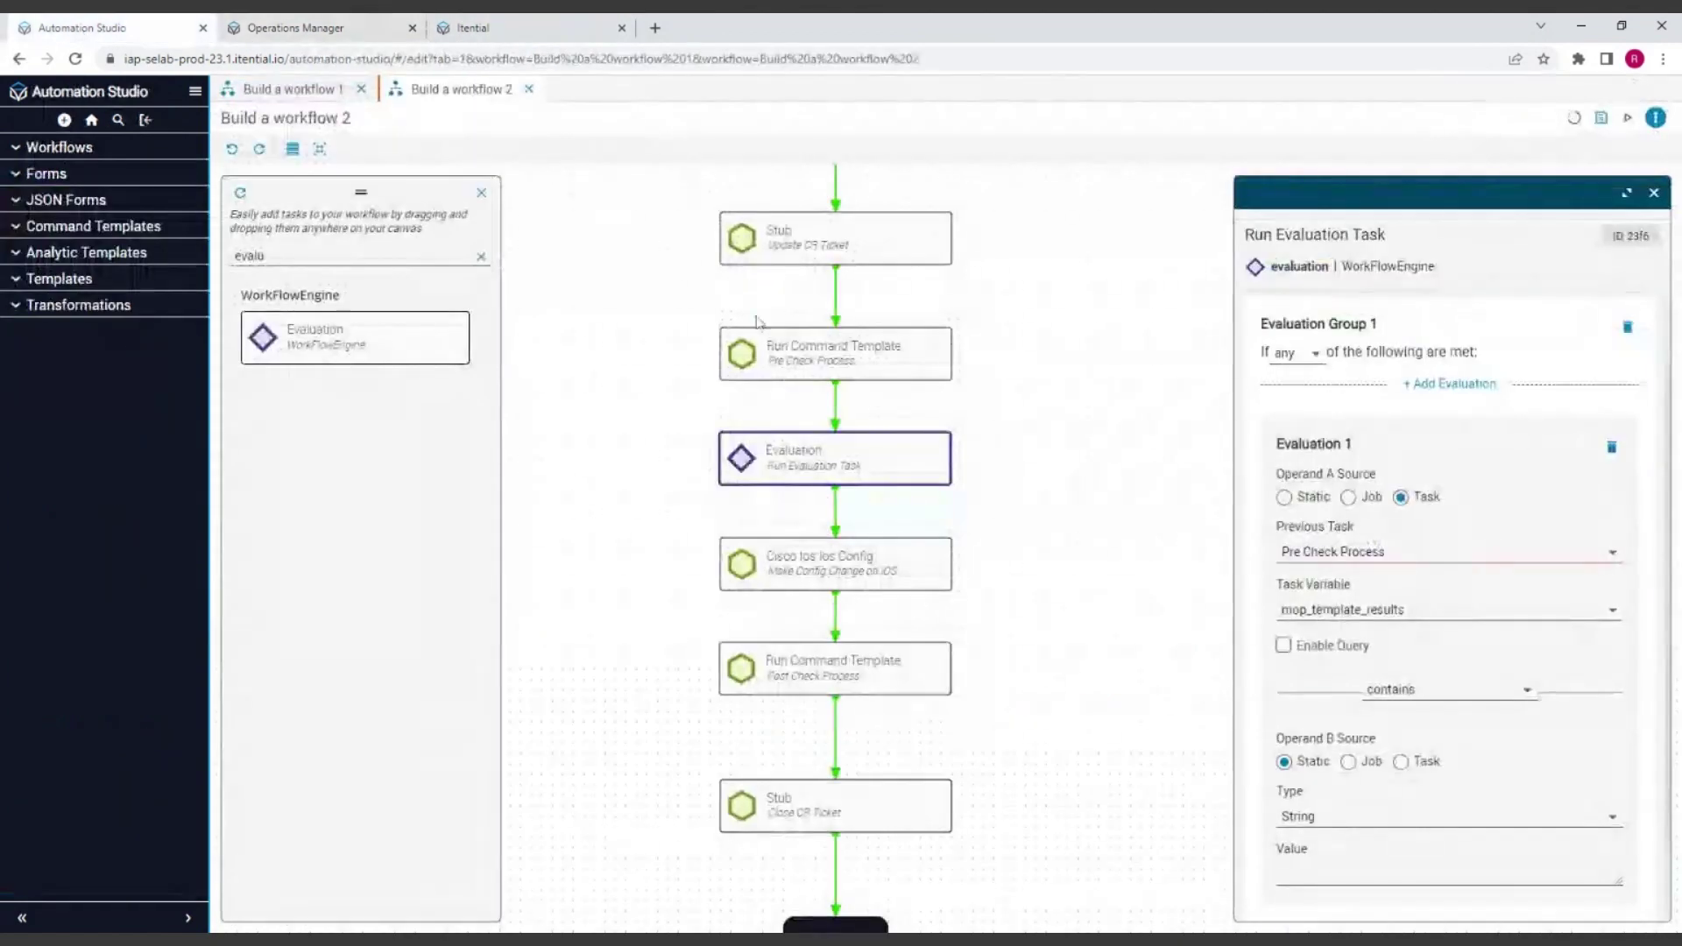
# Enable the query on Operand A of Evaluation 1, set it to result, and recheck that field in Operations Manager's Pre Check Process output
pyautogui.click(806, 464)
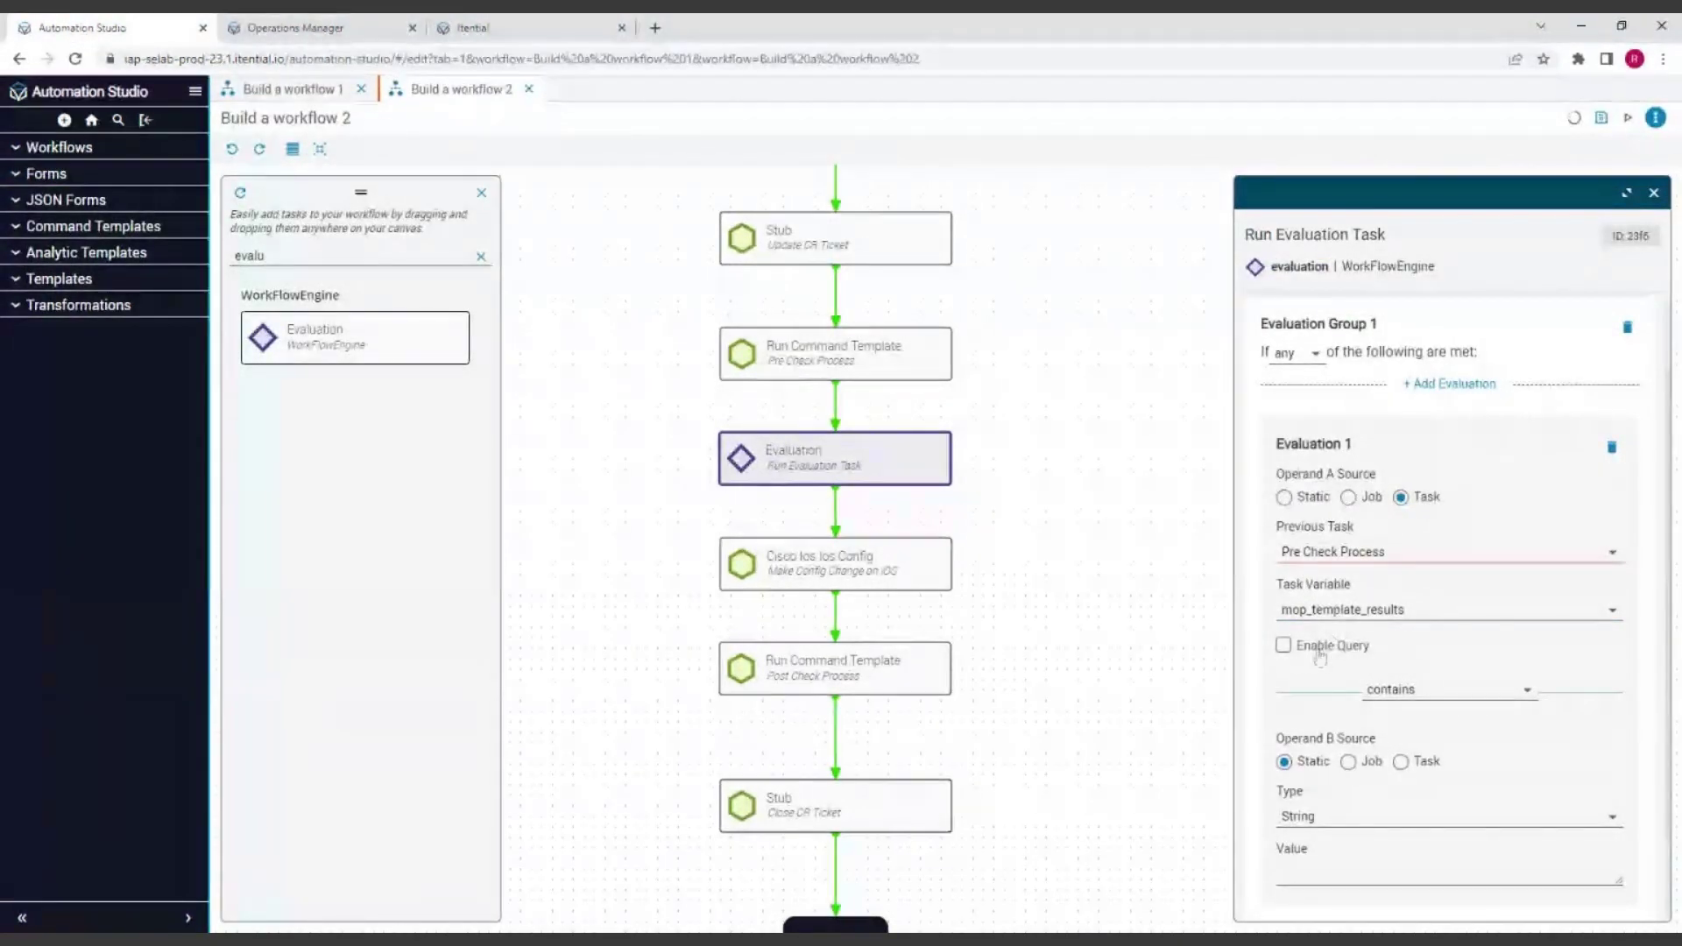
pyautogui.click(1283, 646)
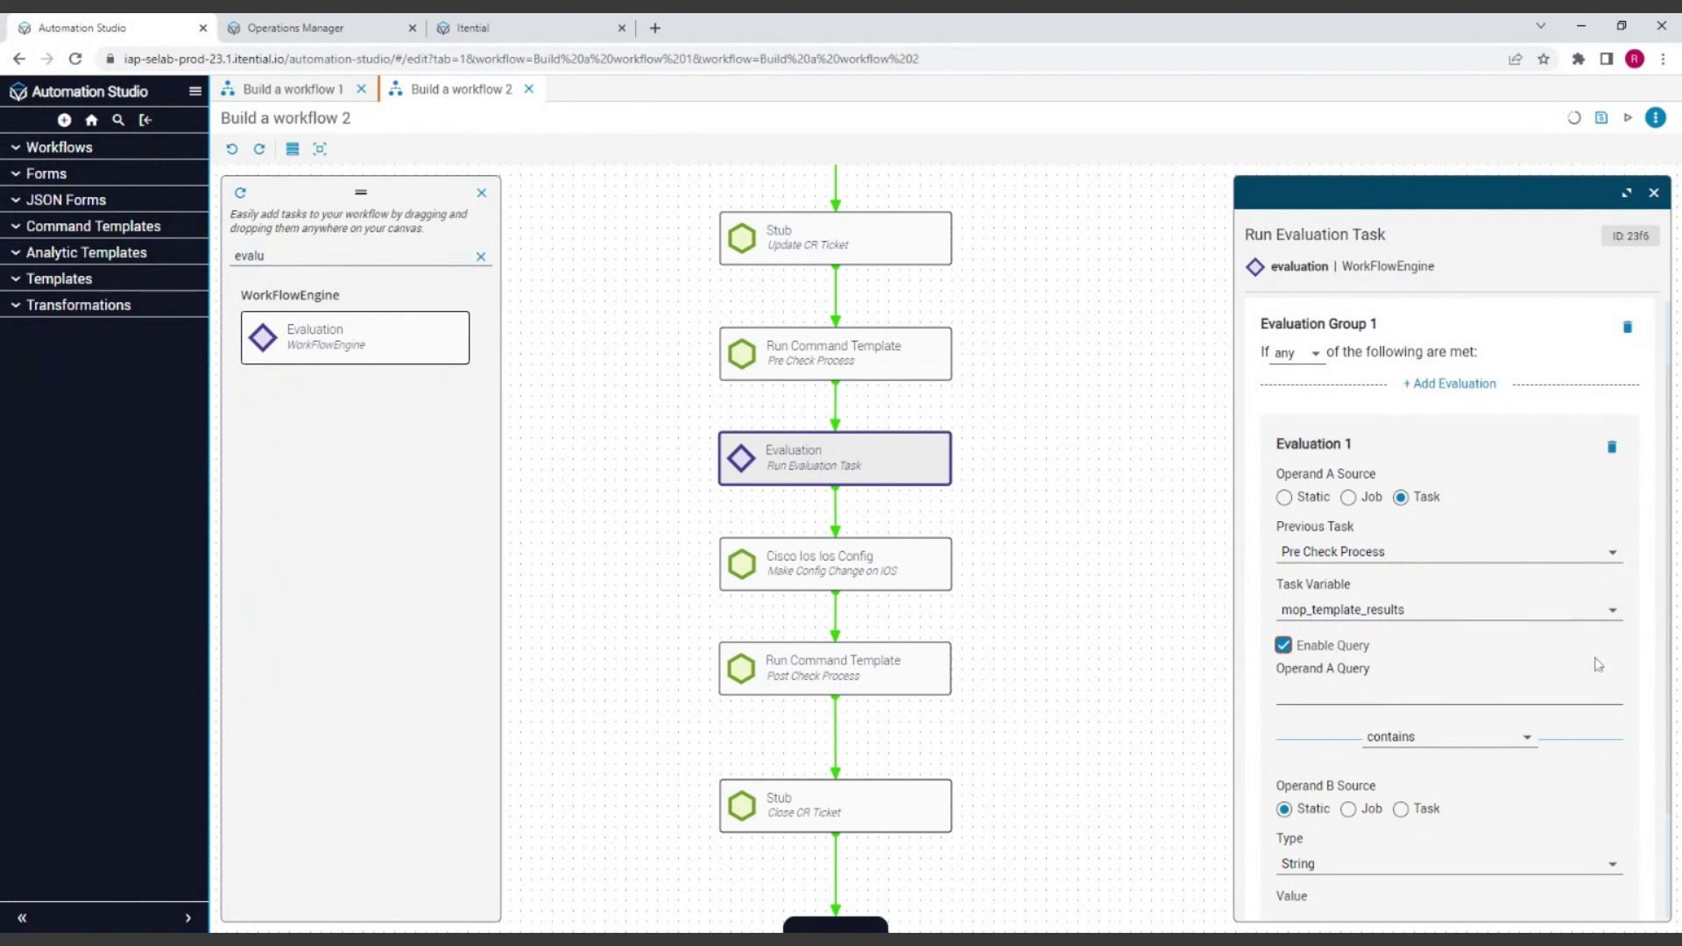
pyautogui.click(1385, 696)
pyautogui.write('result')
pyautogui.click(290, 27)
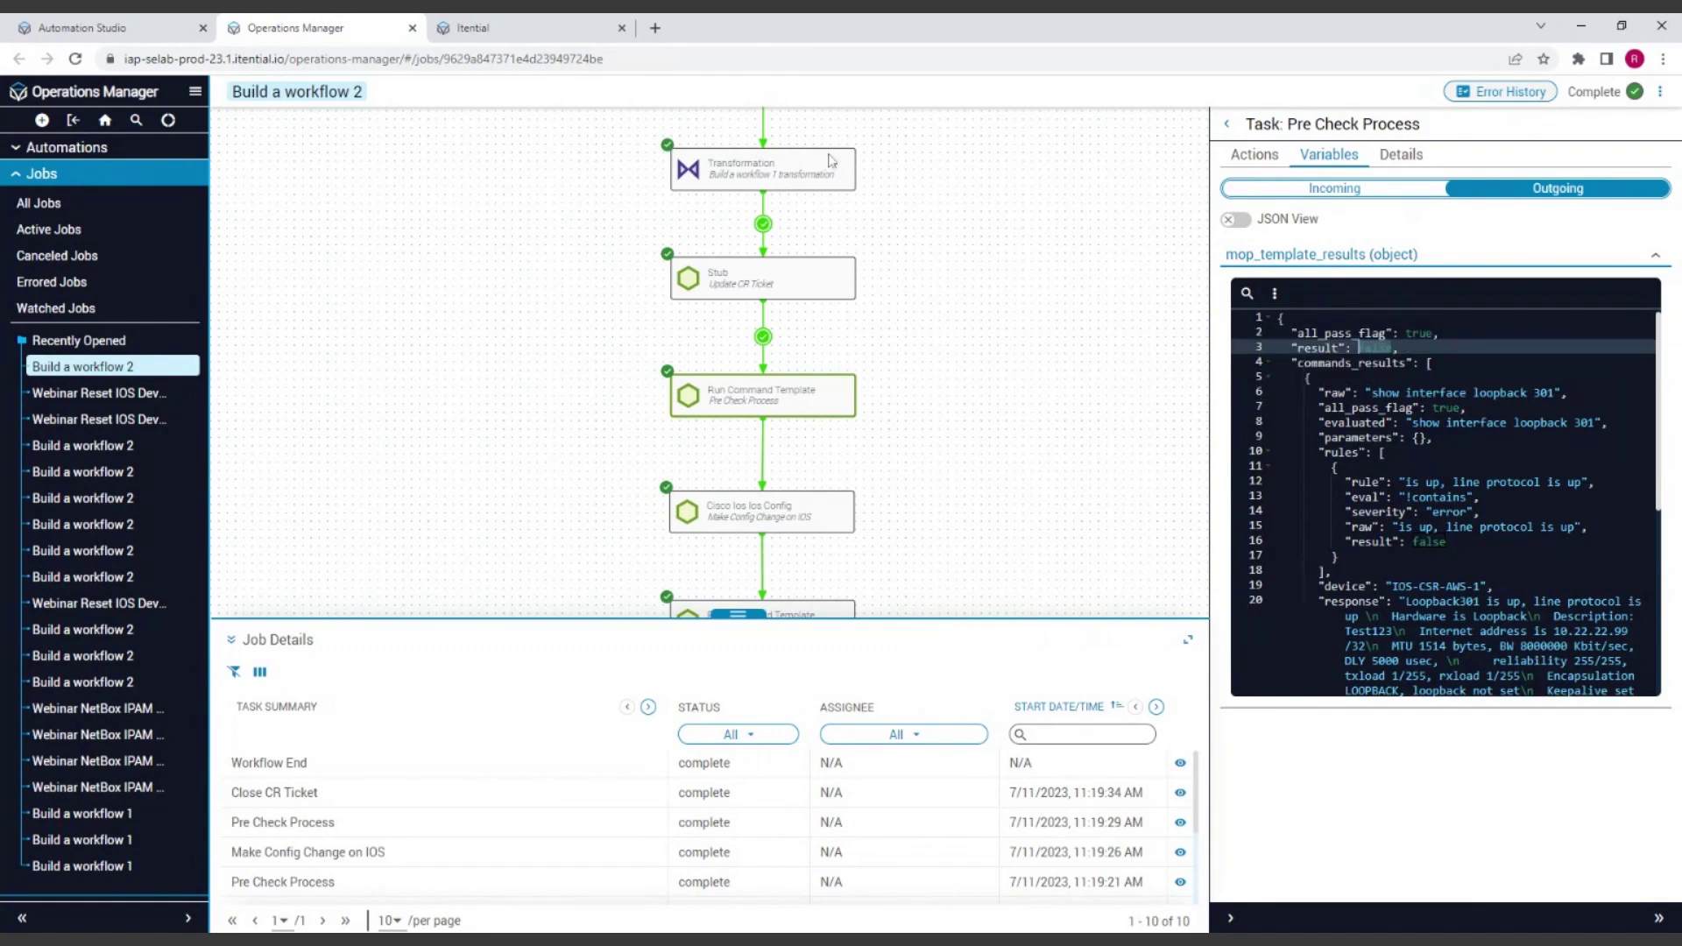
pyautogui.click(90, 30)
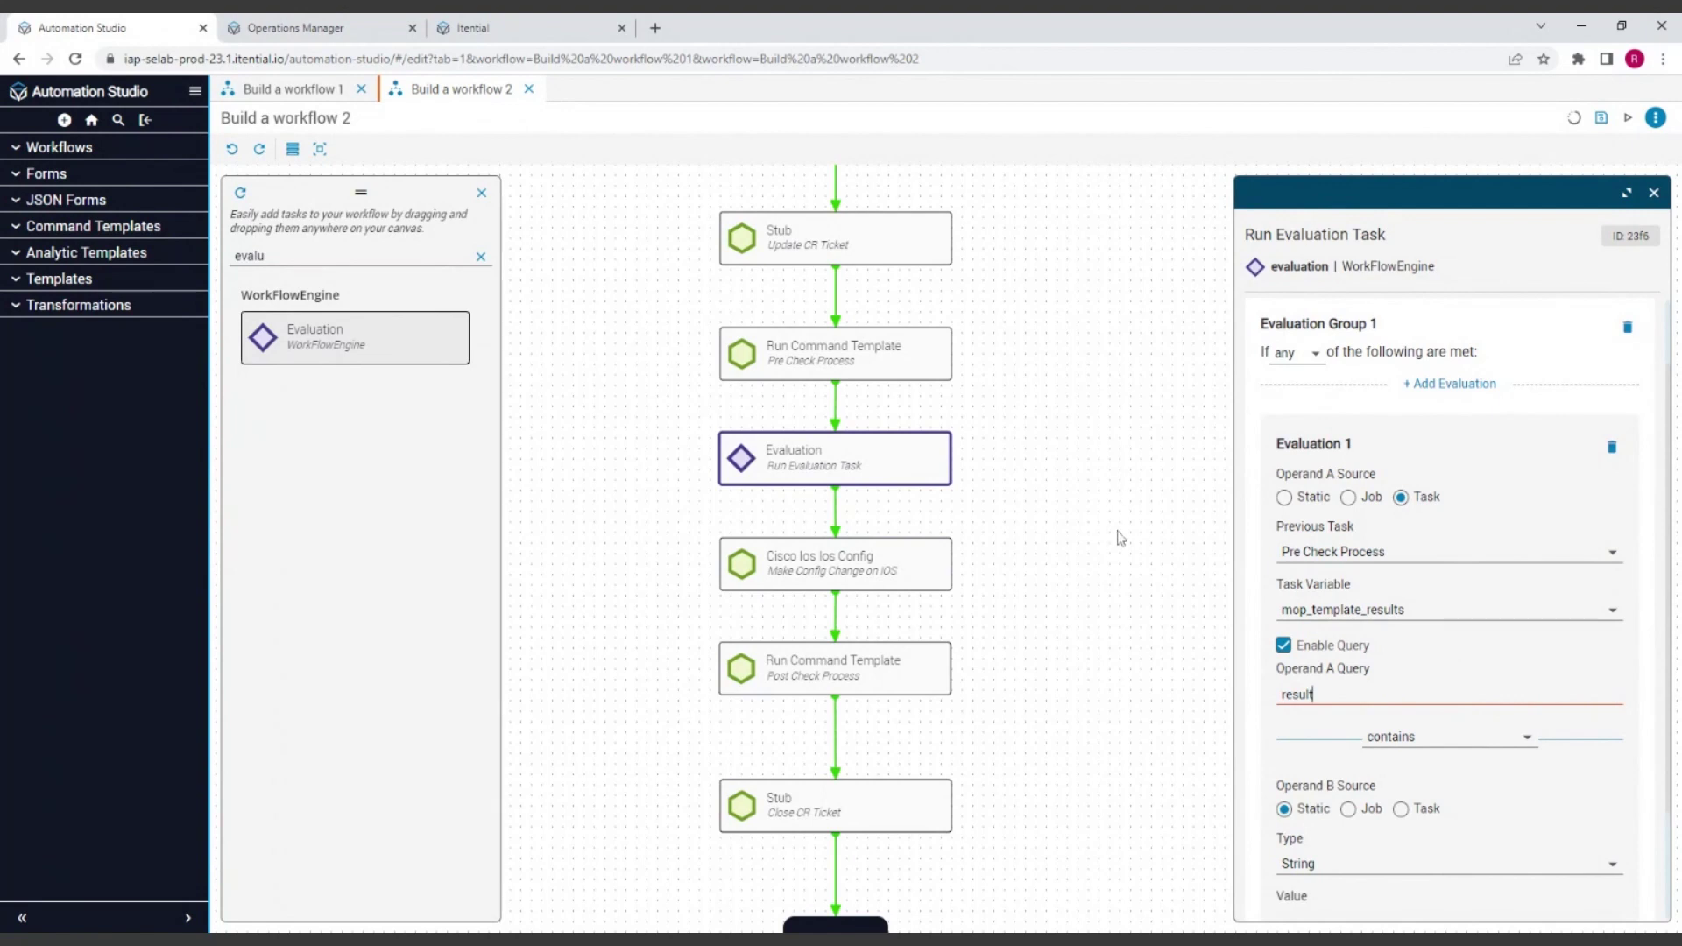
# Set Evaluation 1's static string Operand B value to true and close the Evaluation task's properties
pyautogui.scroll(-2, 1500, 569)
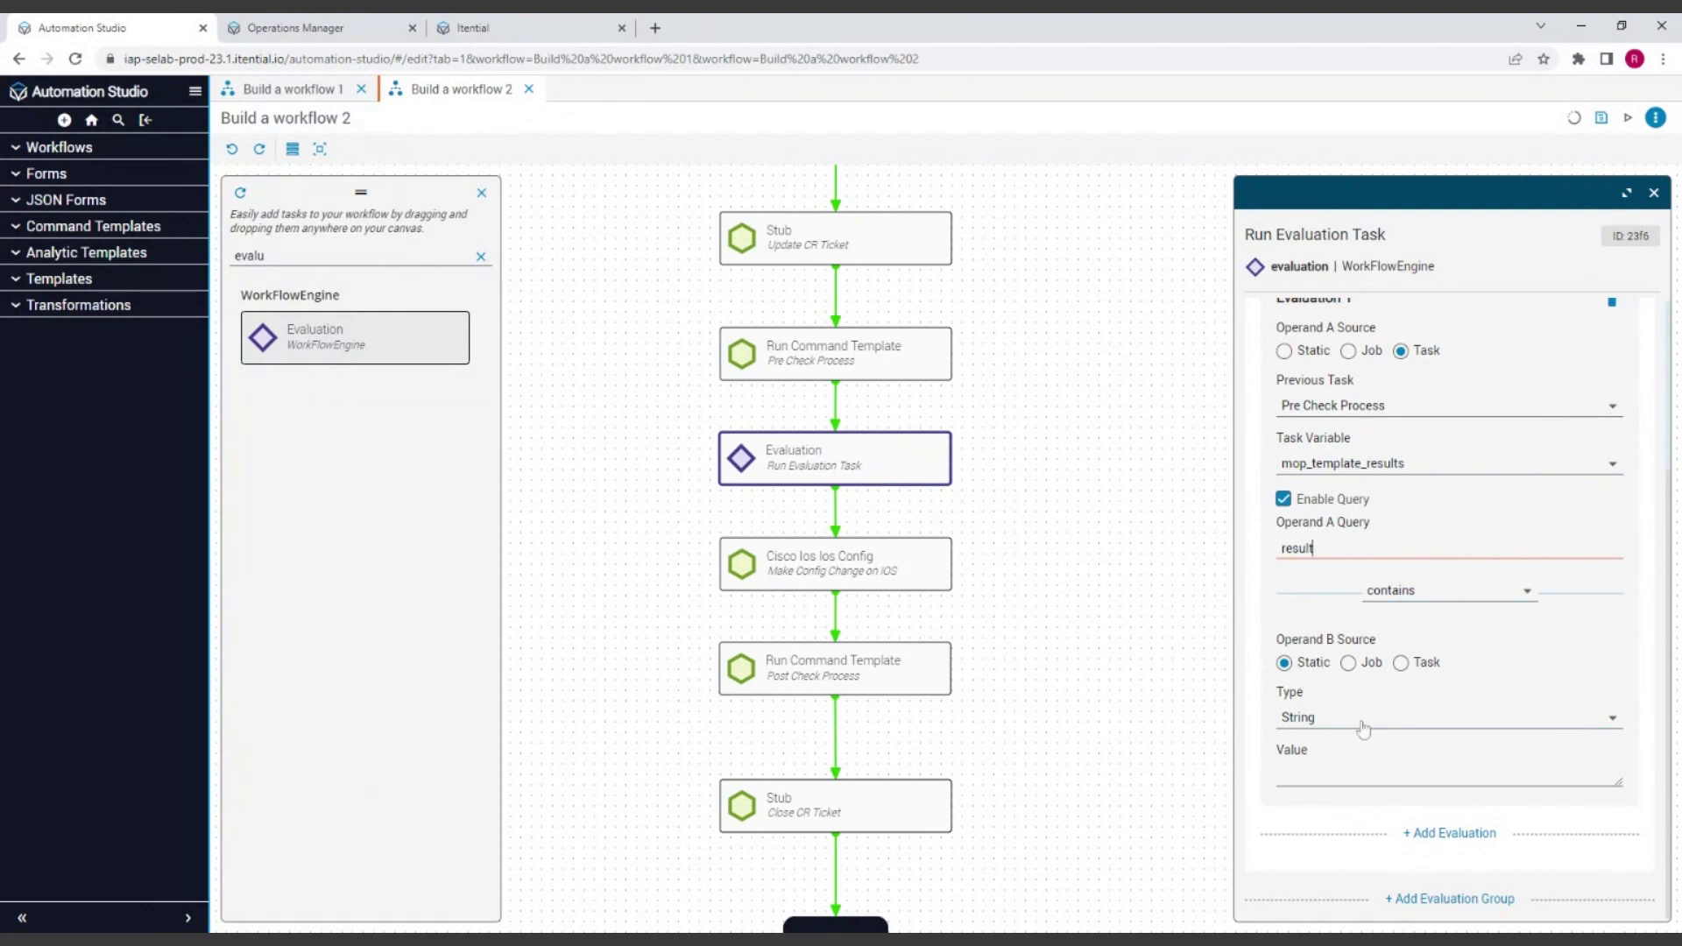
pyautogui.click(1435, 739)
pyautogui.write('true')
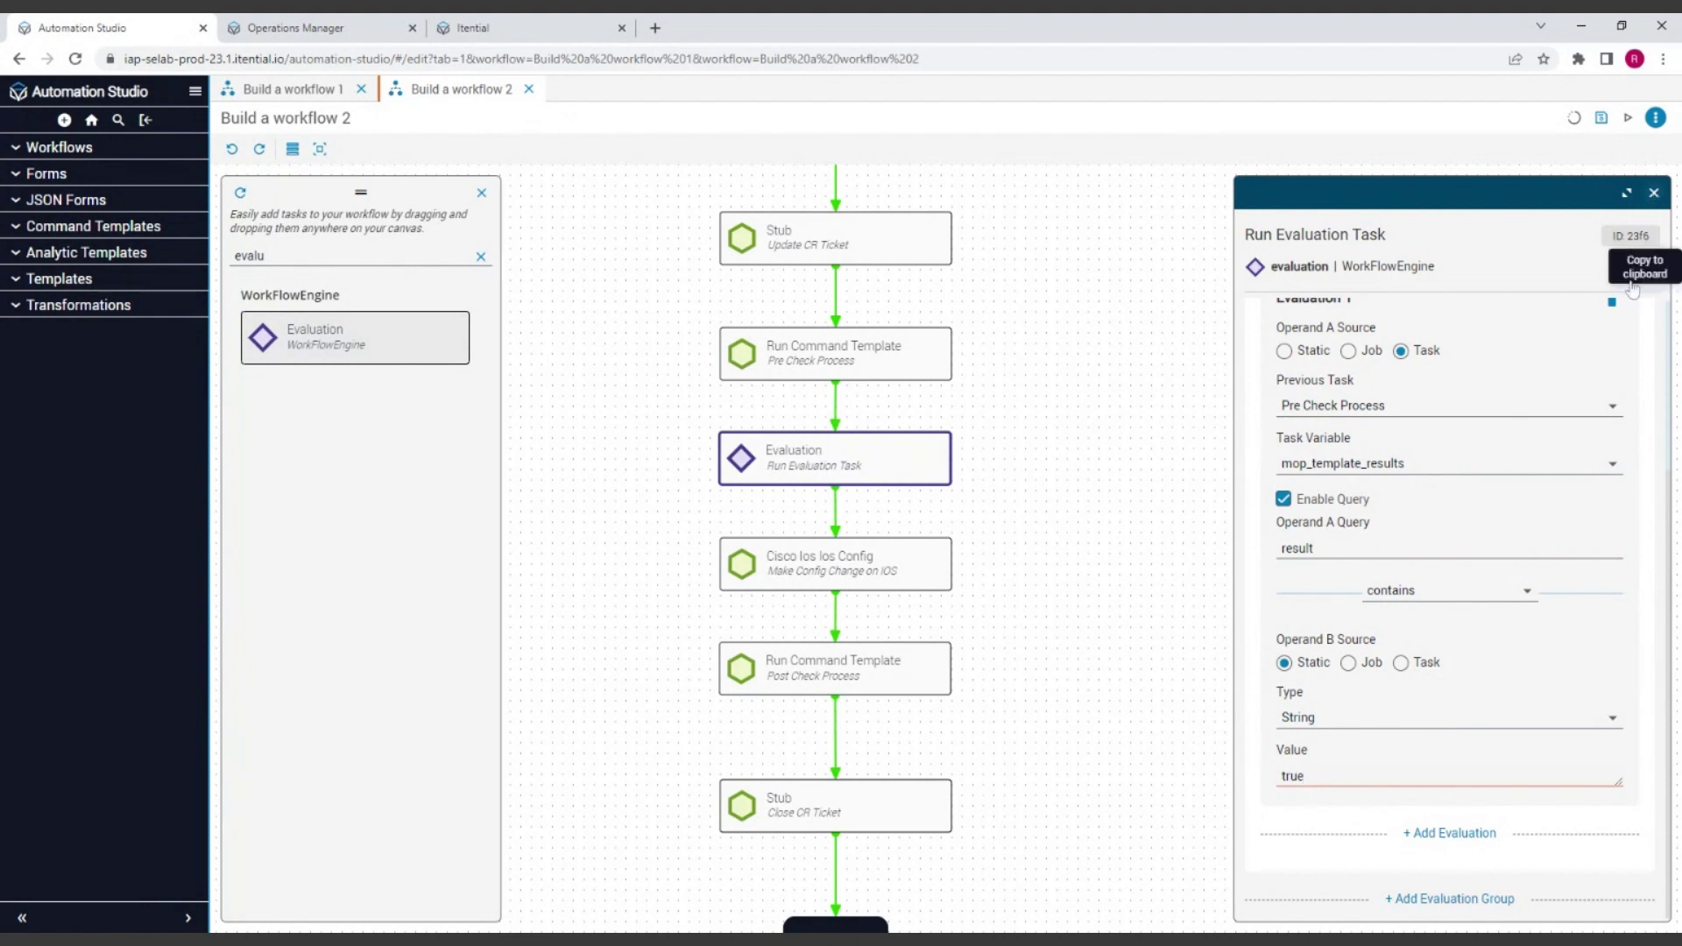
pyautogui.click(1655, 193)
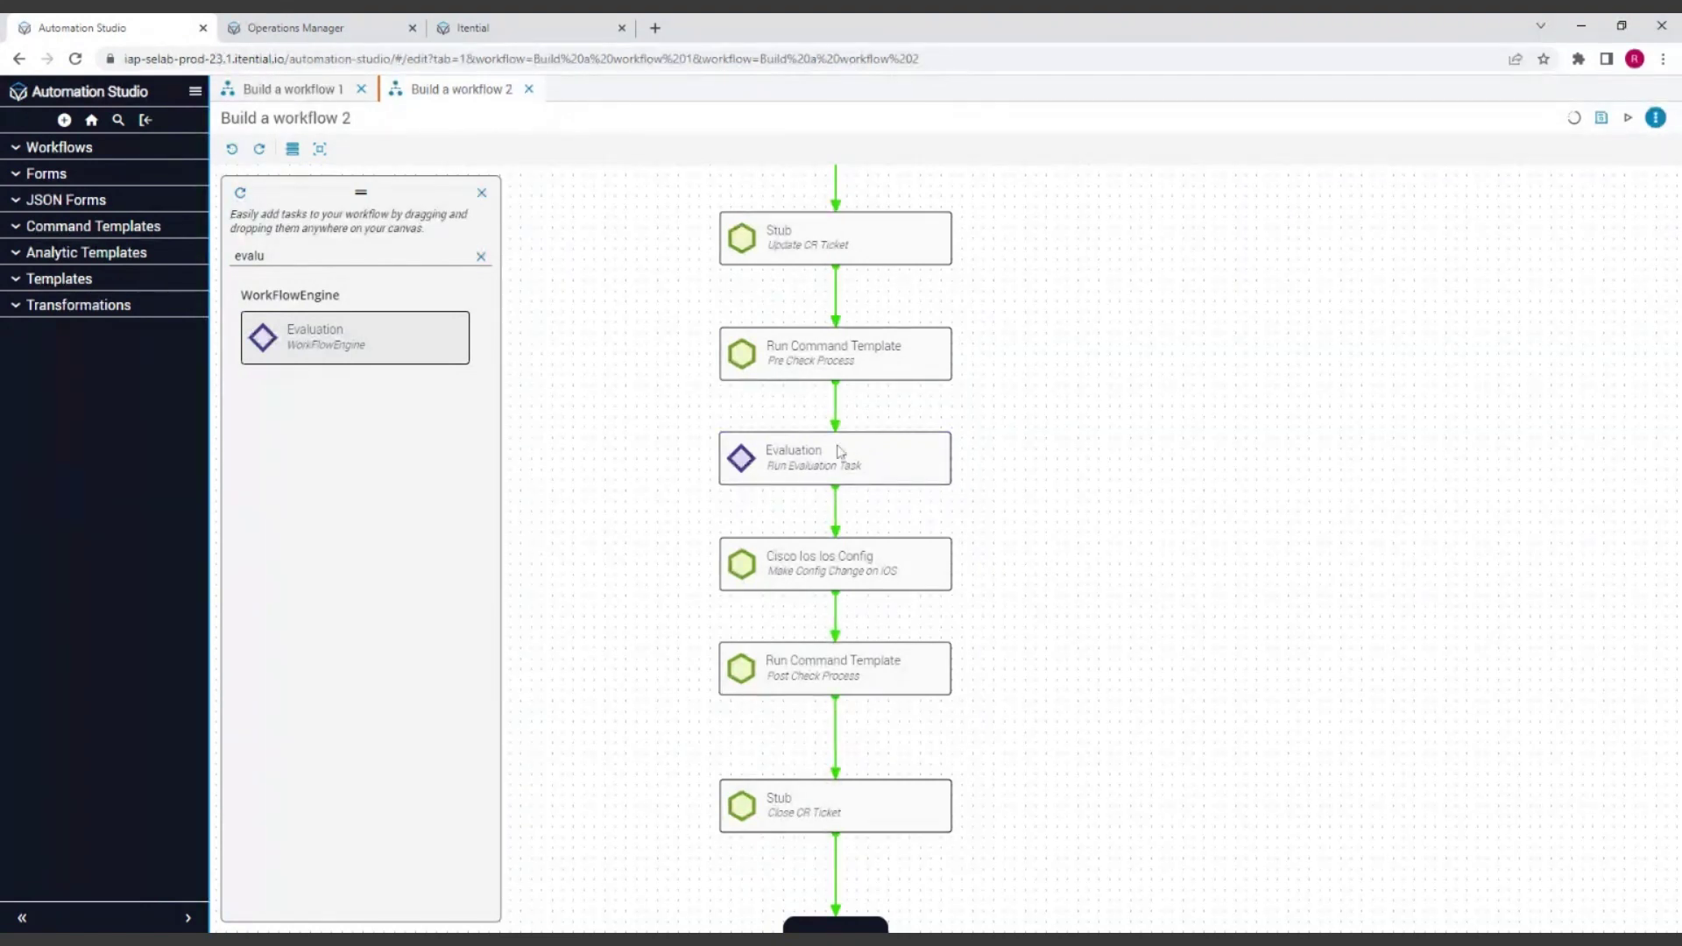
# Duplicate the Update CR Ticket stub and place the copy beside the Evaluation task
pyautogui.moveTo(839, 478); pyautogui.dragTo(903, 467)
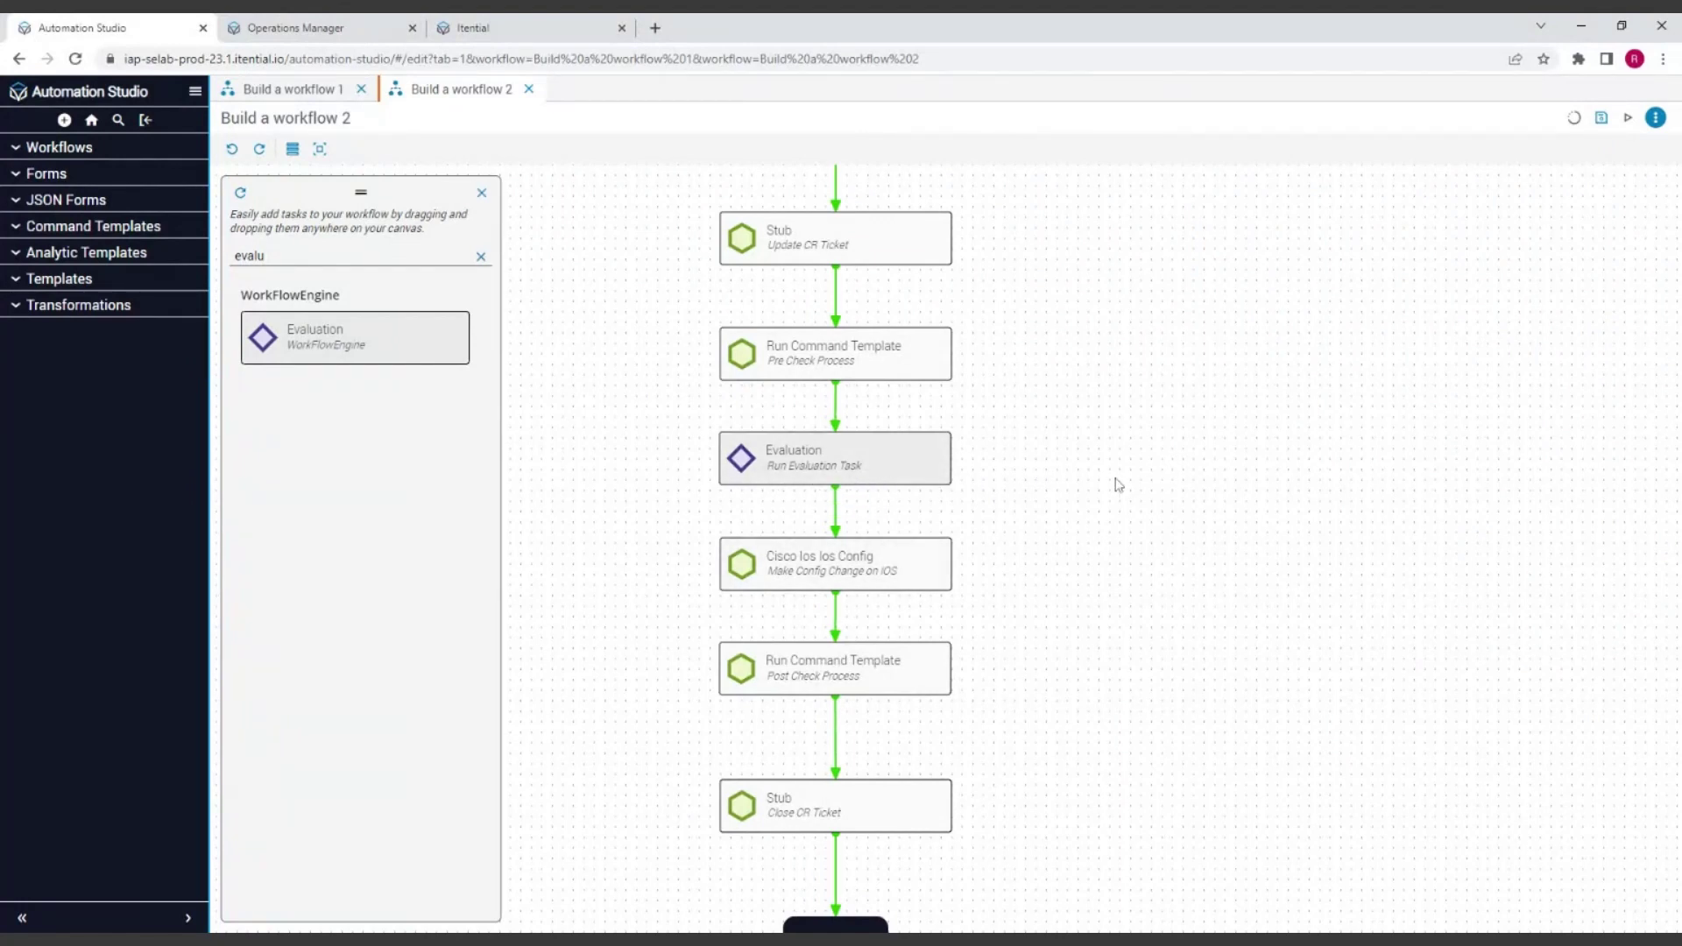
pyautogui.moveTo(928, 266)
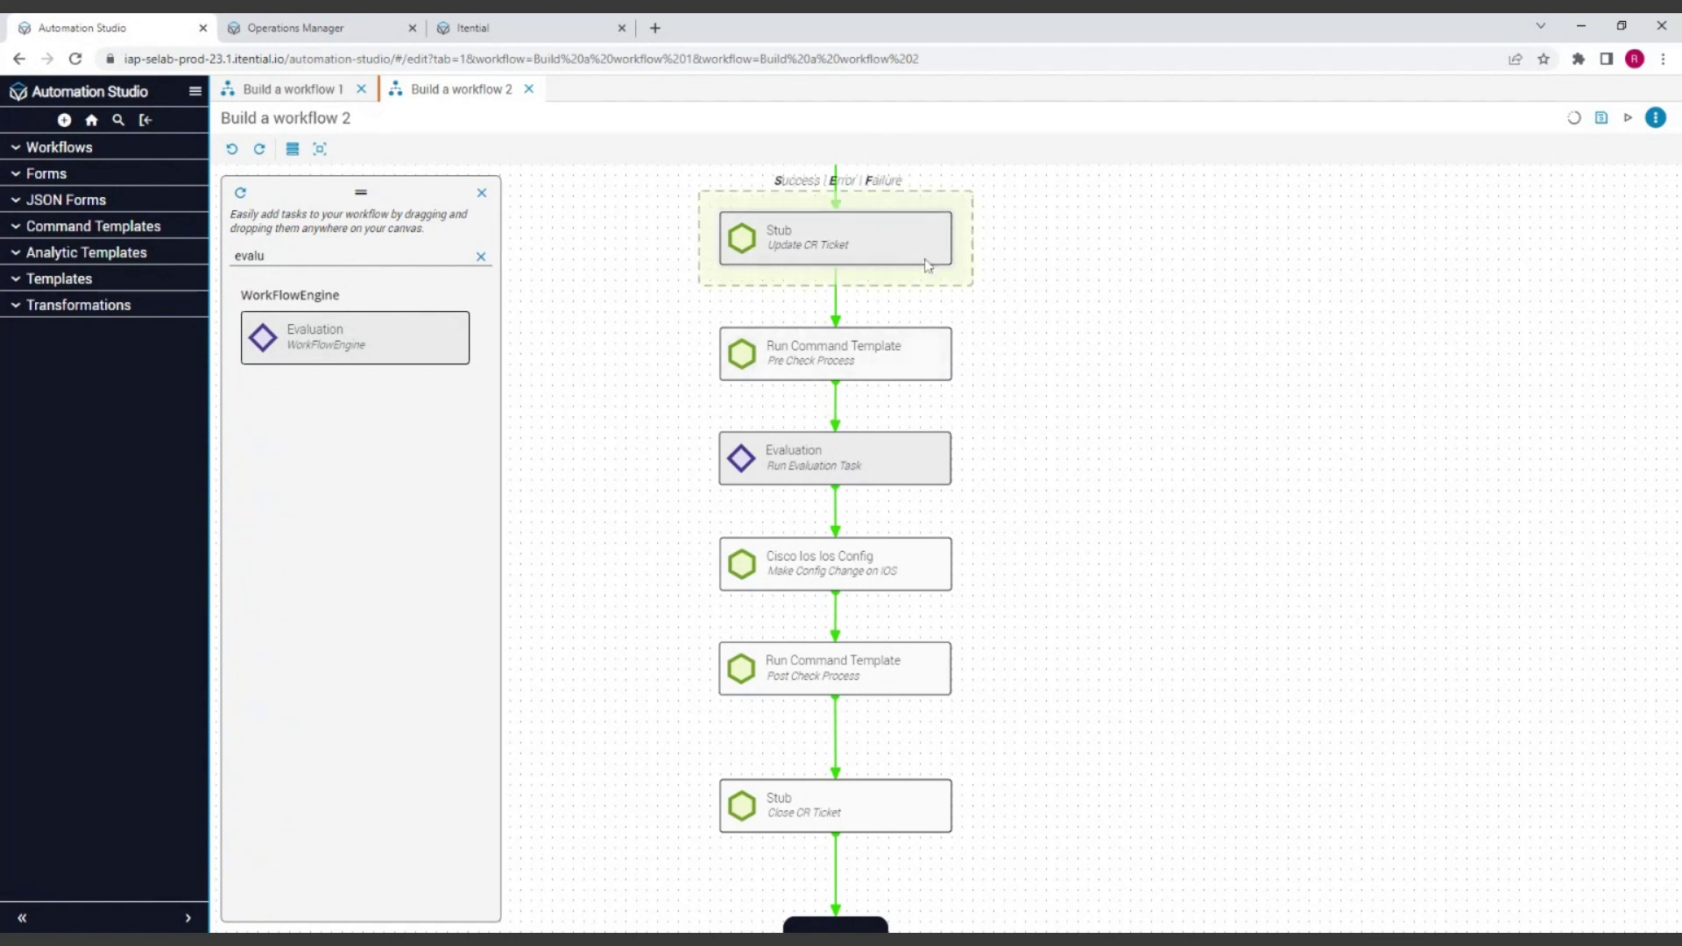
pyautogui.hotkey('ctrl', 'v')
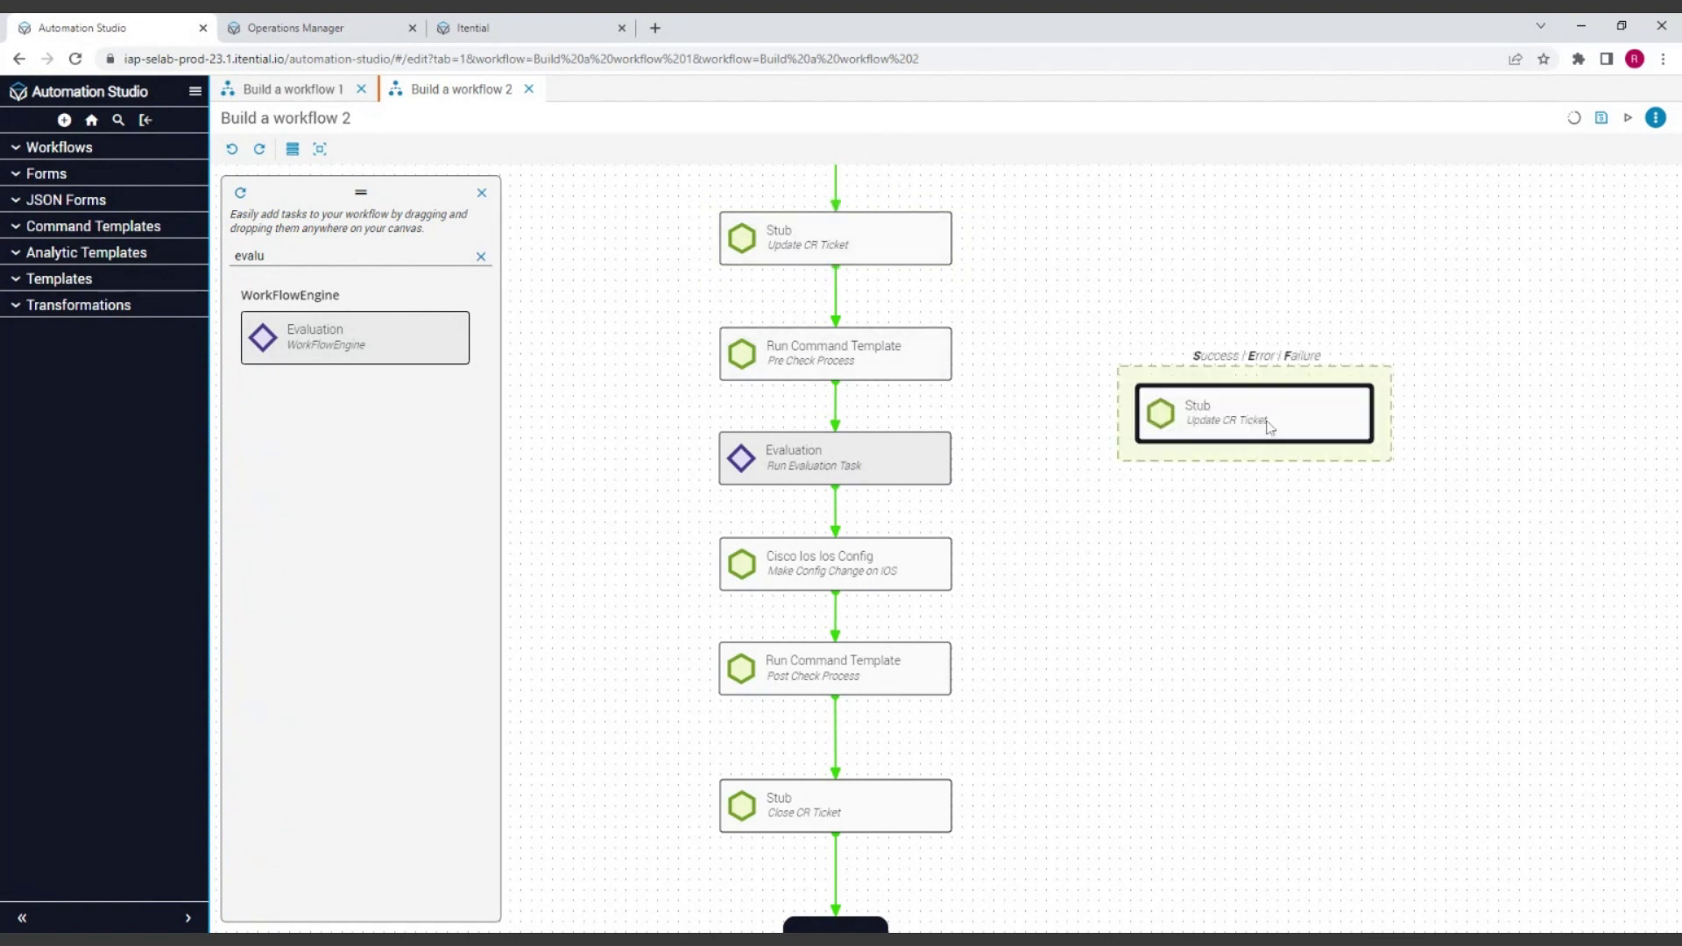
pyautogui.moveTo(1270, 427); pyautogui.dragTo(1197, 473)
# Rename the copied stub task as Pre Check Failed and close its properties
pyautogui.doubleClick(1196, 473)
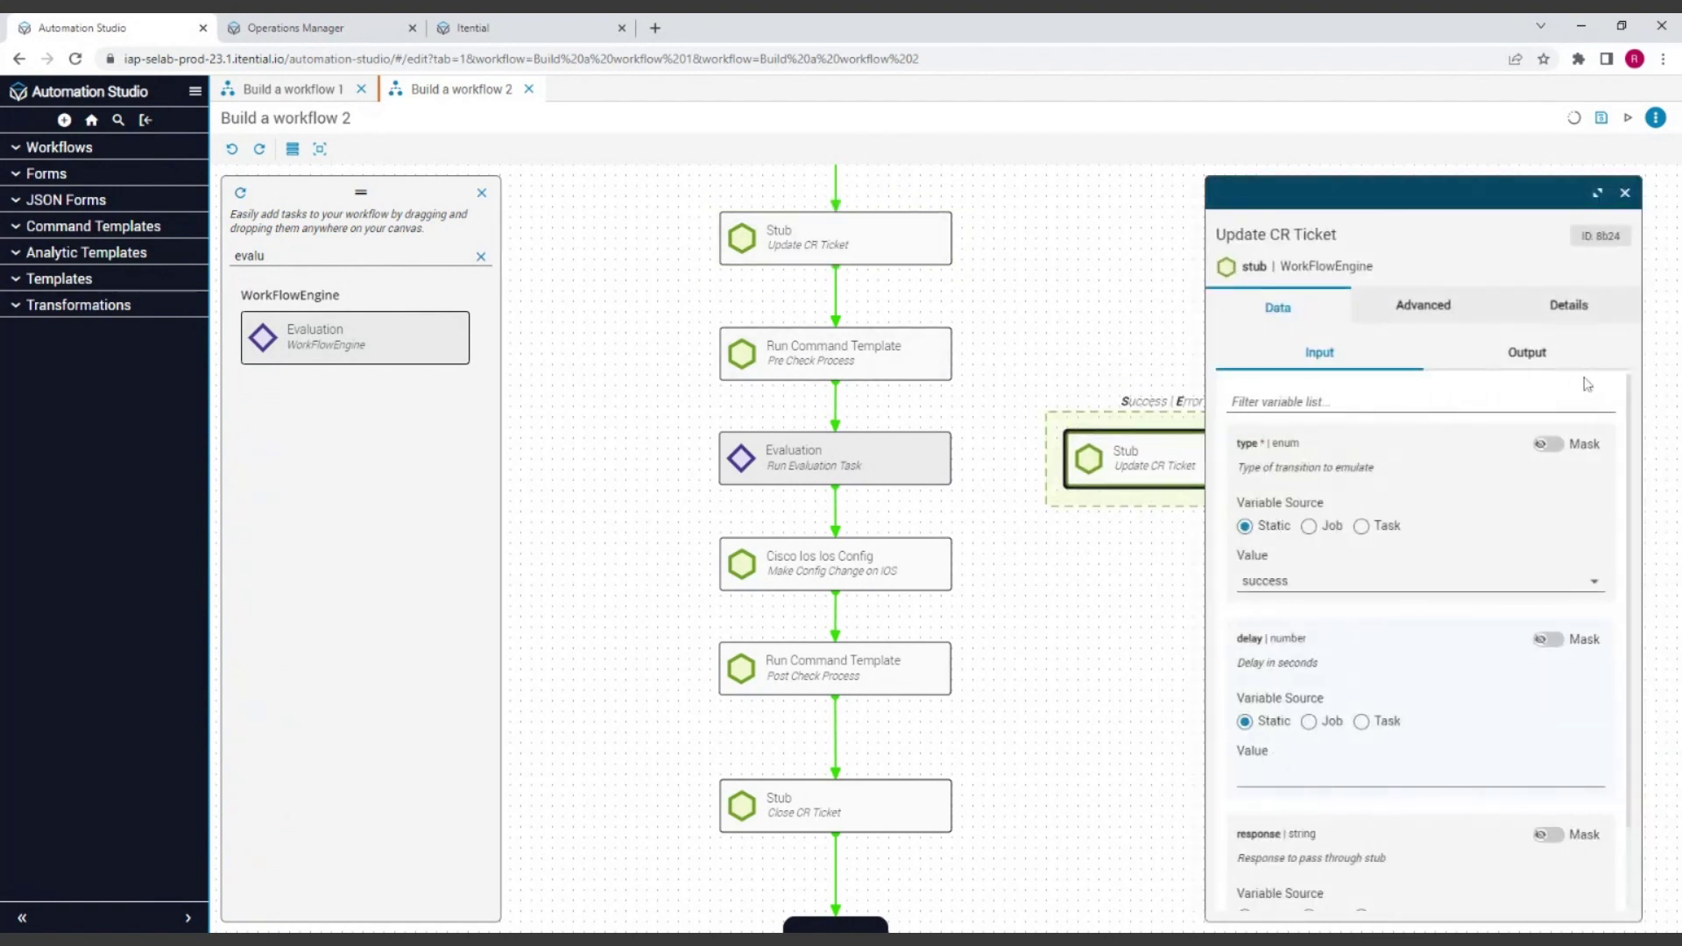
pyautogui.click(1330, 246)
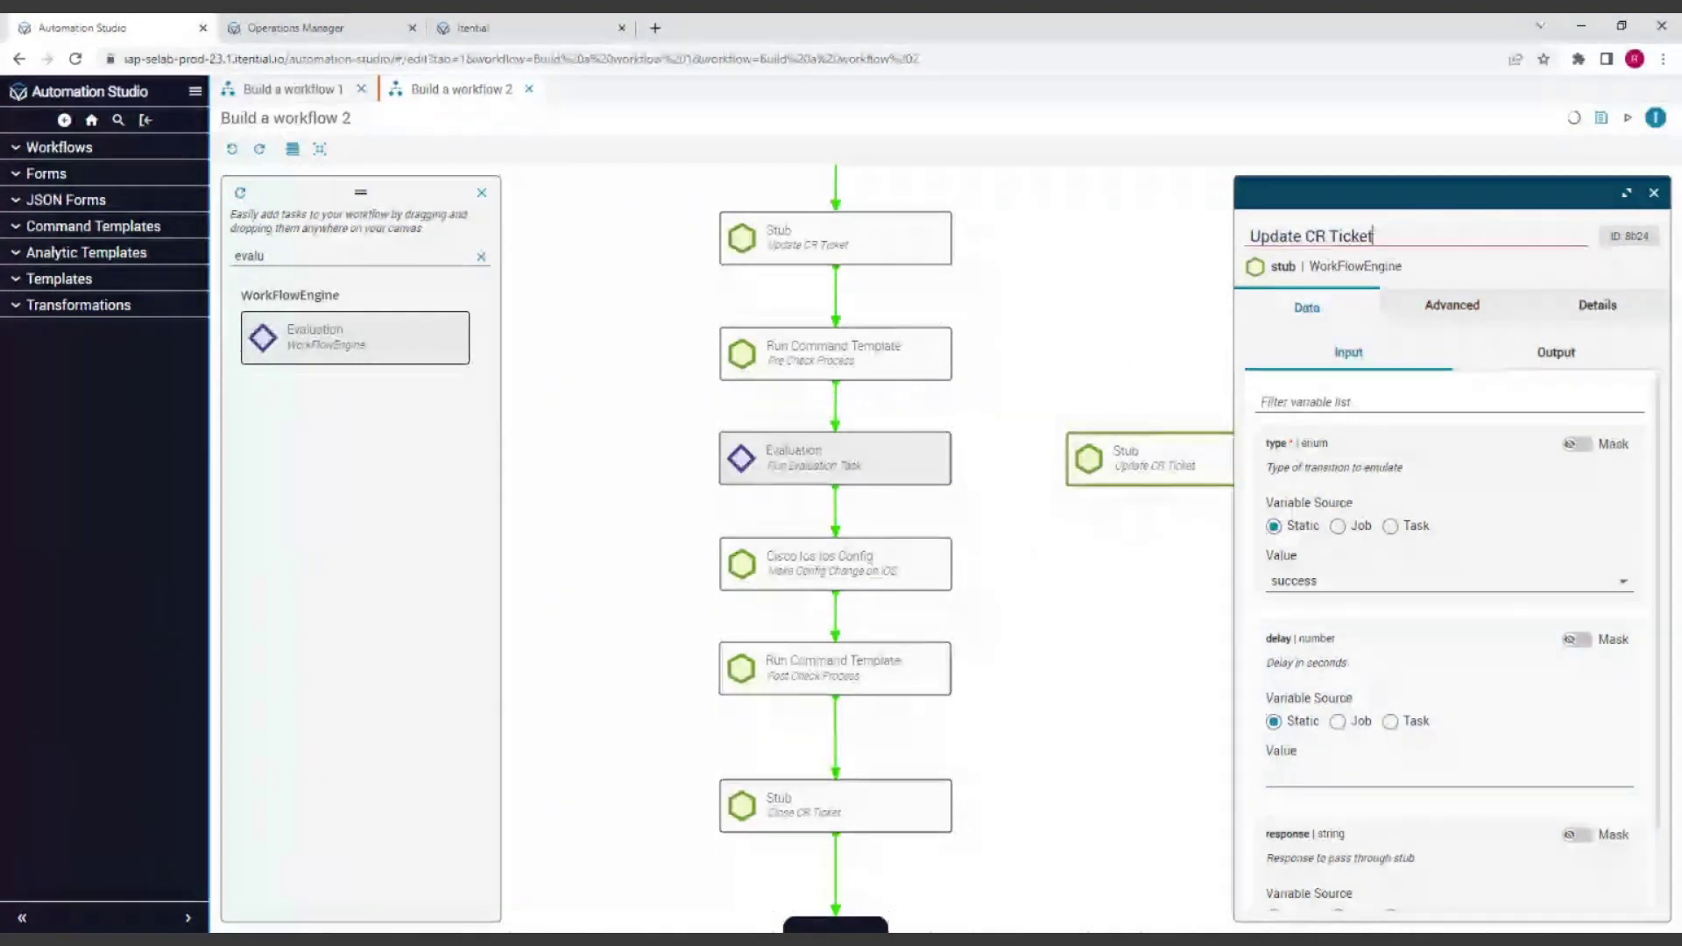
pyautogui.hotkey('ctrl', 'a')
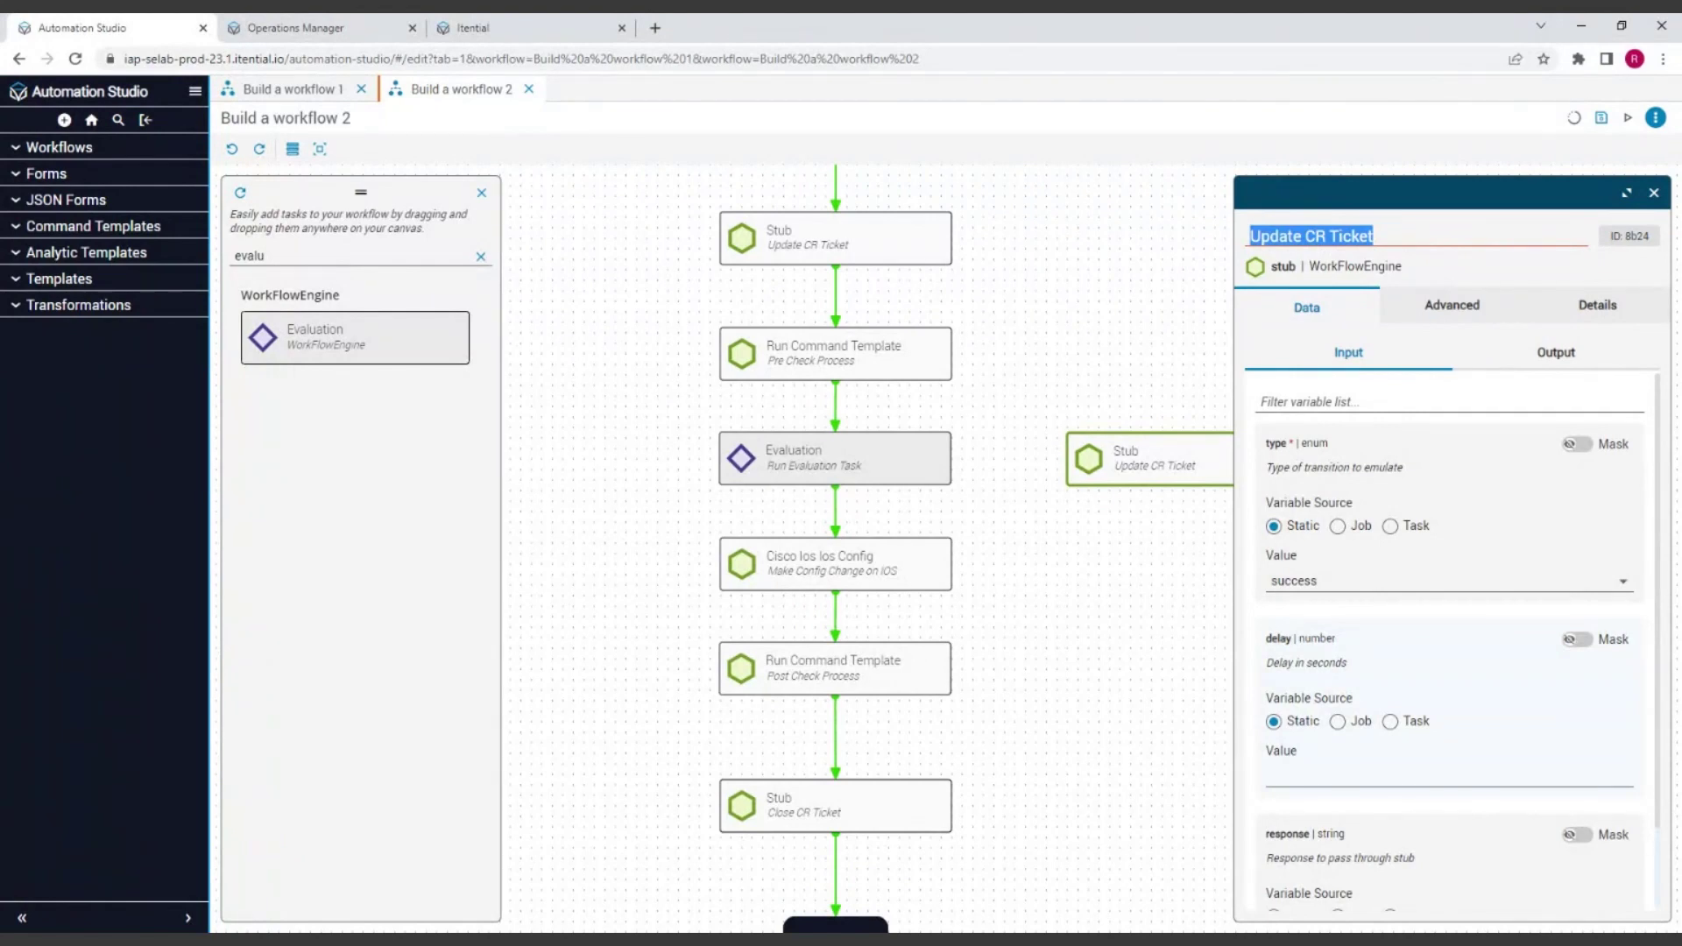
pyautogui.write('Didn')
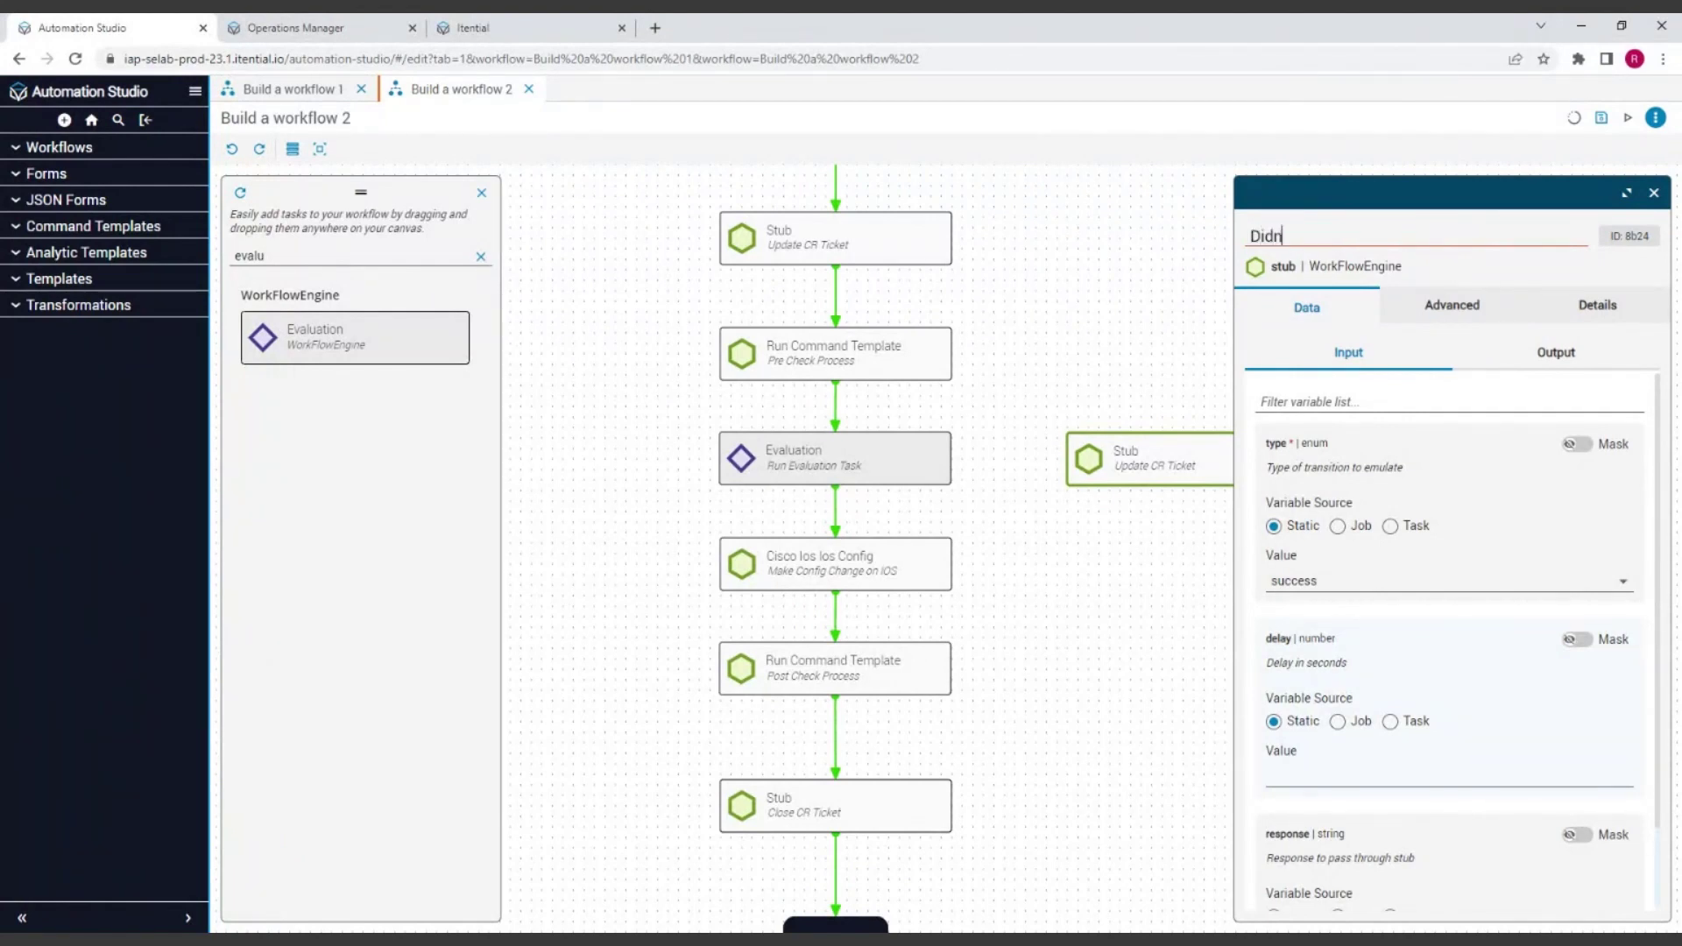
pyautogui.press('BackSpace')
pyautogui.press('BackSpace')
pyautogui.write('Pre Check Failed')
pyautogui.click(1654, 194)
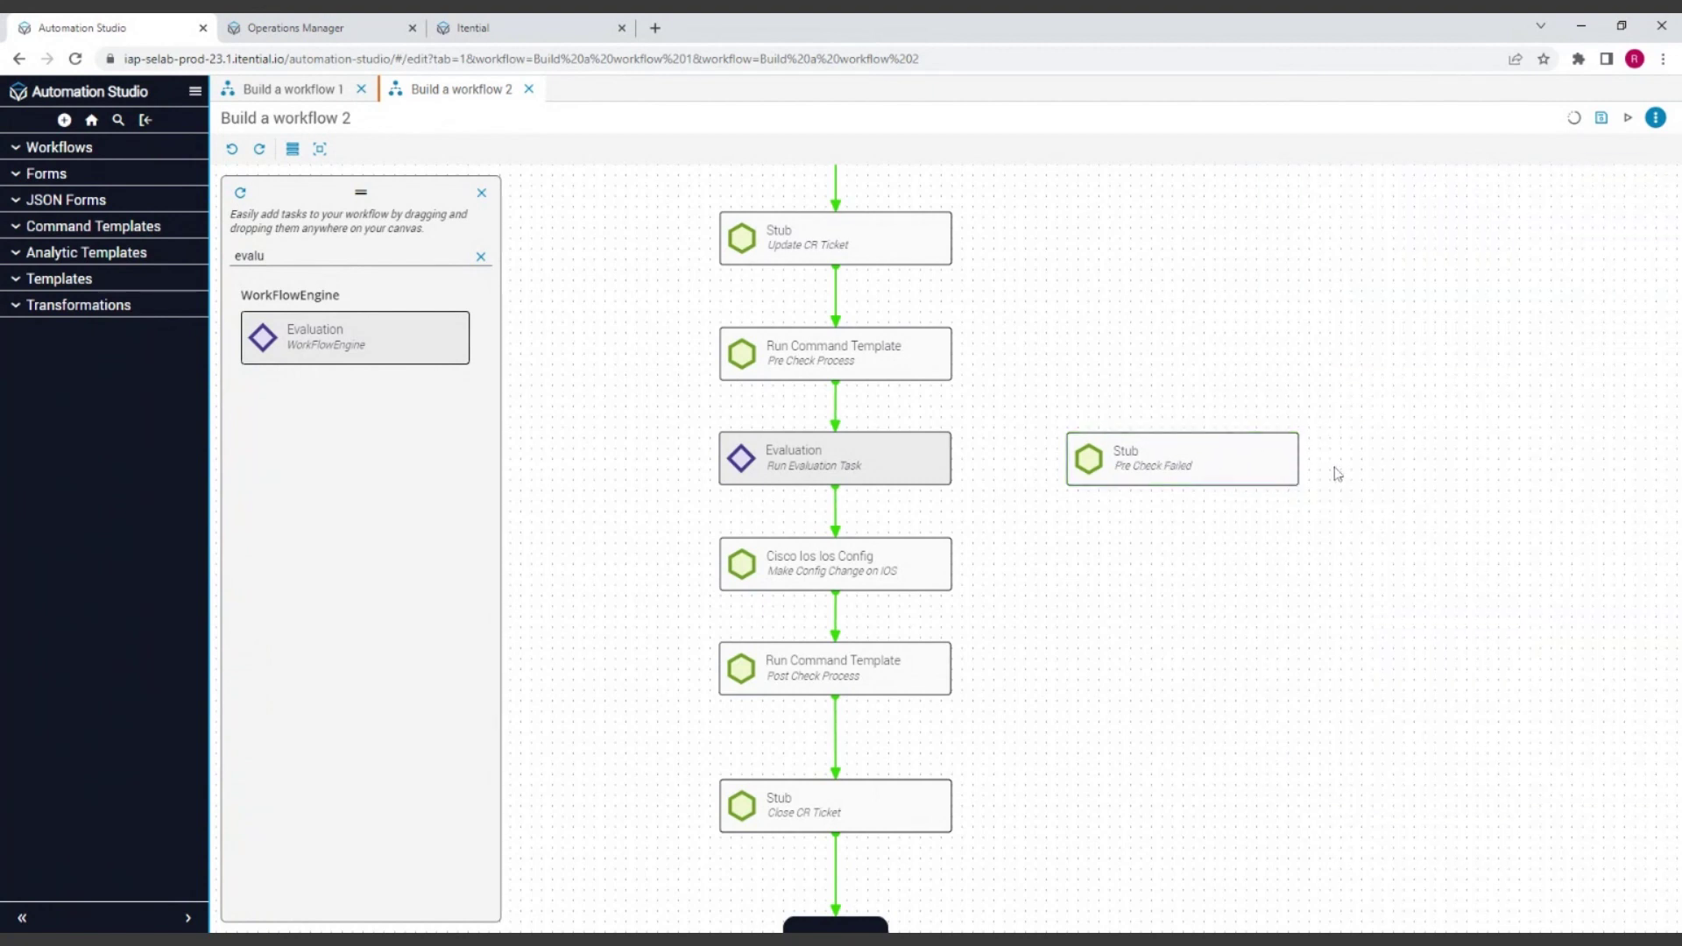
# Rename the Evaluation task as Did Pre Check Pass and close its properties
pyautogui.doubleClick(831, 471)
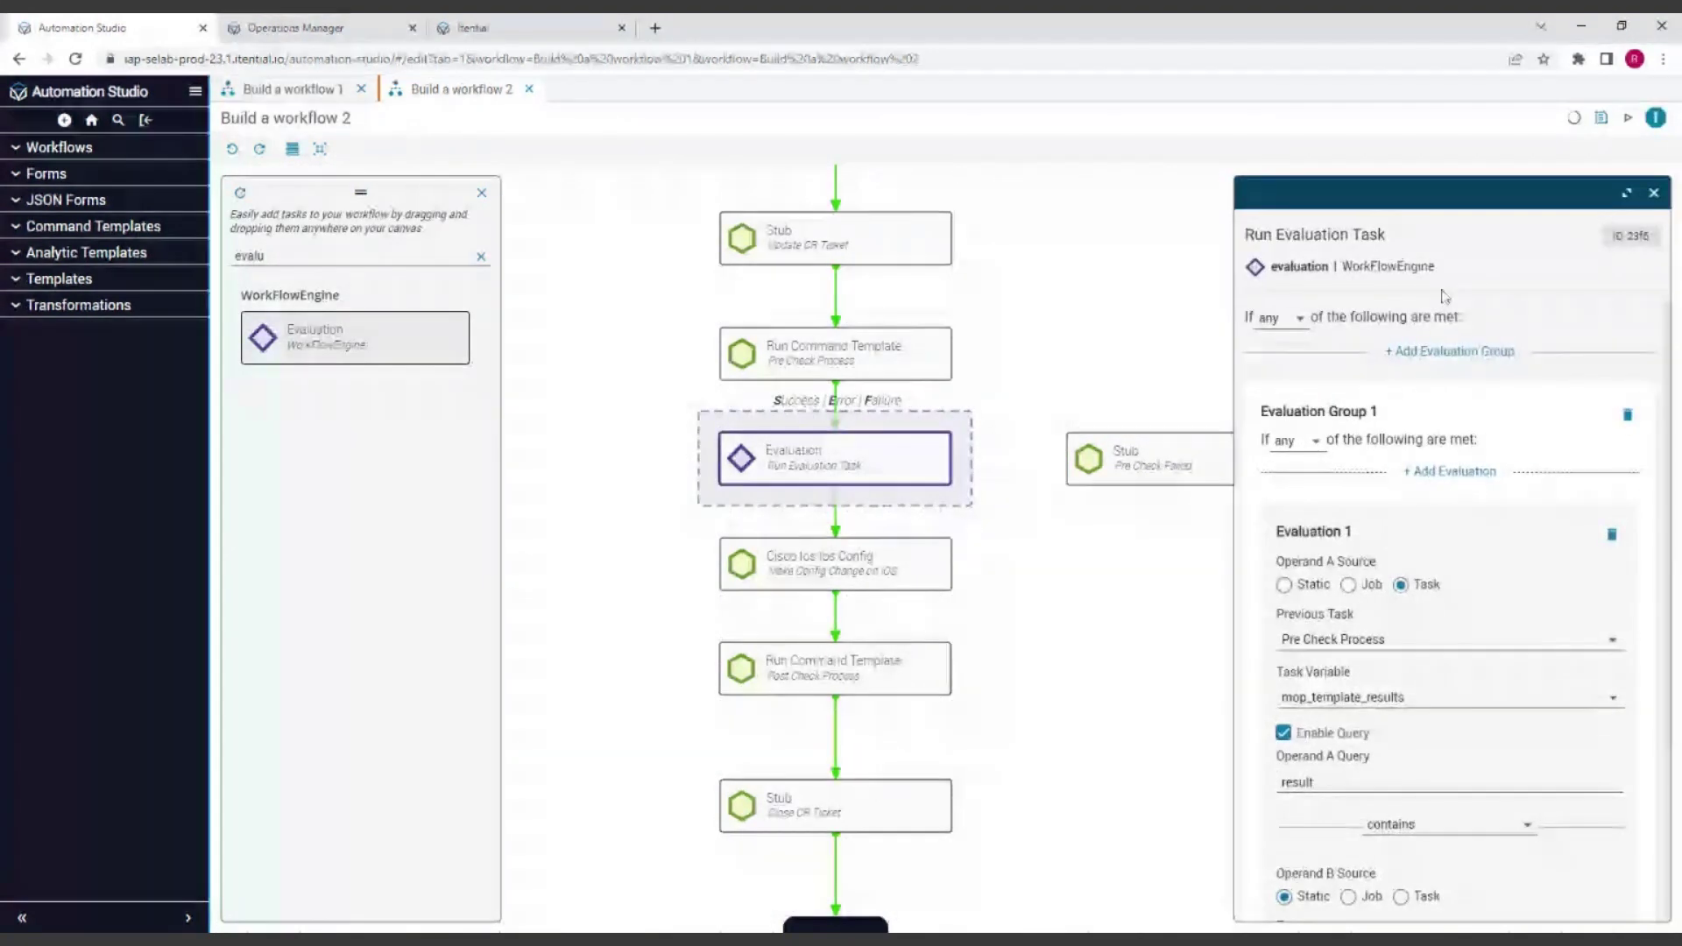
pyautogui.click(1393, 238)
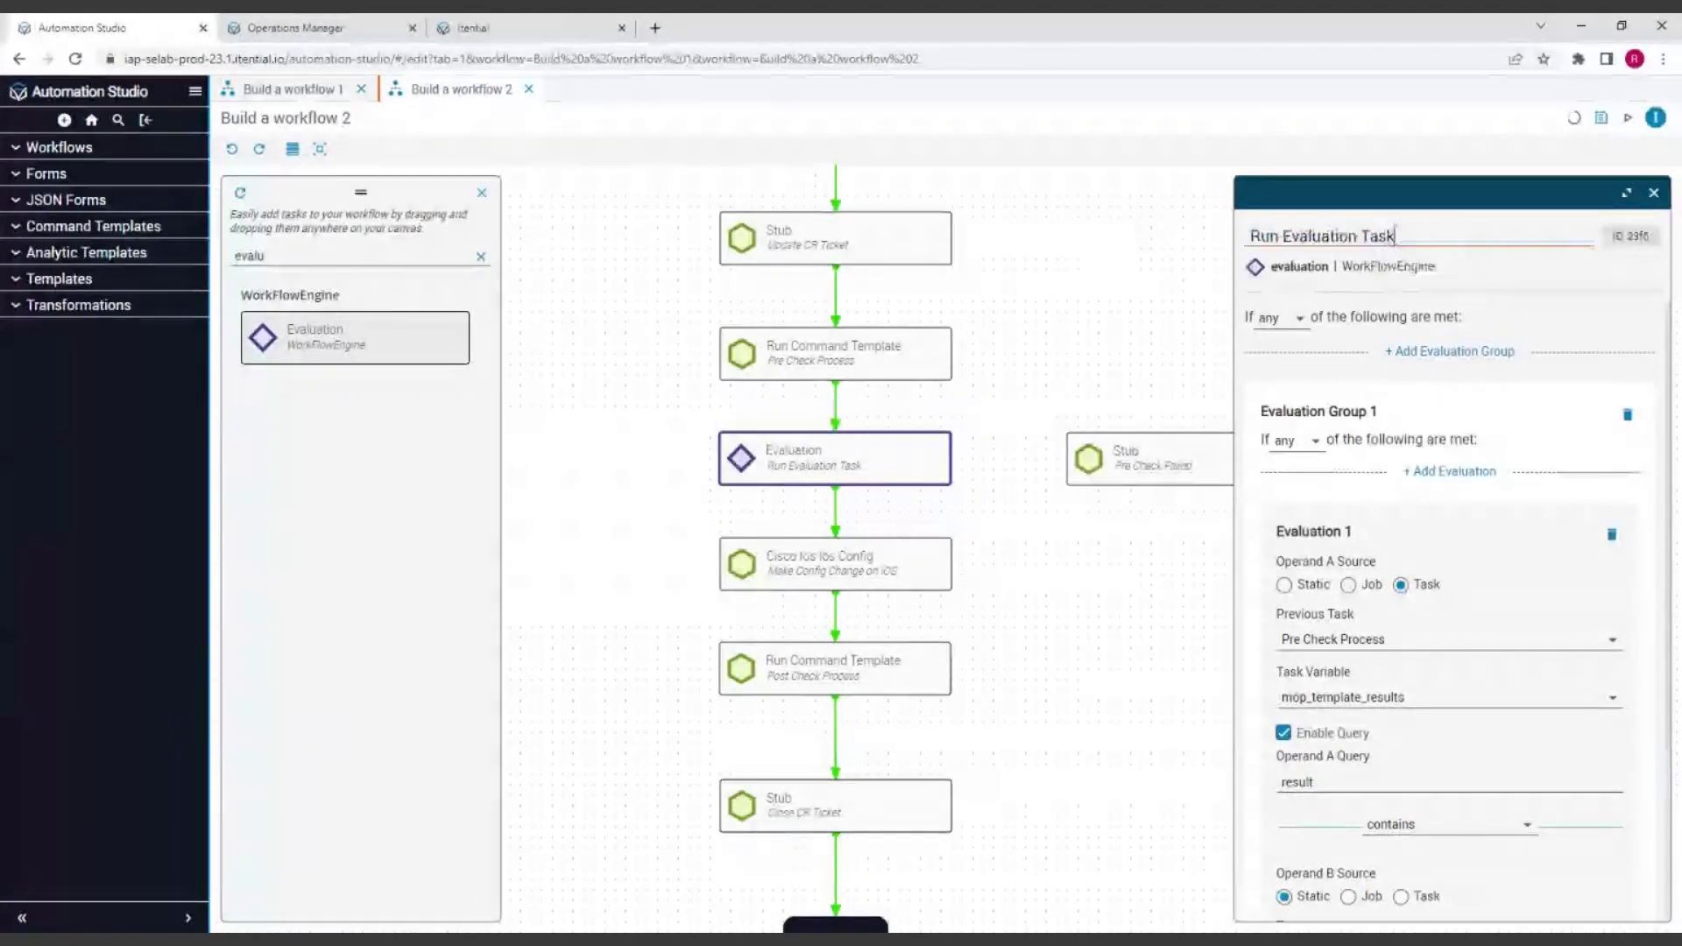
pyautogui.tripleClick(1341, 235)
pyautogui.click(1171, 254)
pyautogui.scroll(5, 1172, 253)
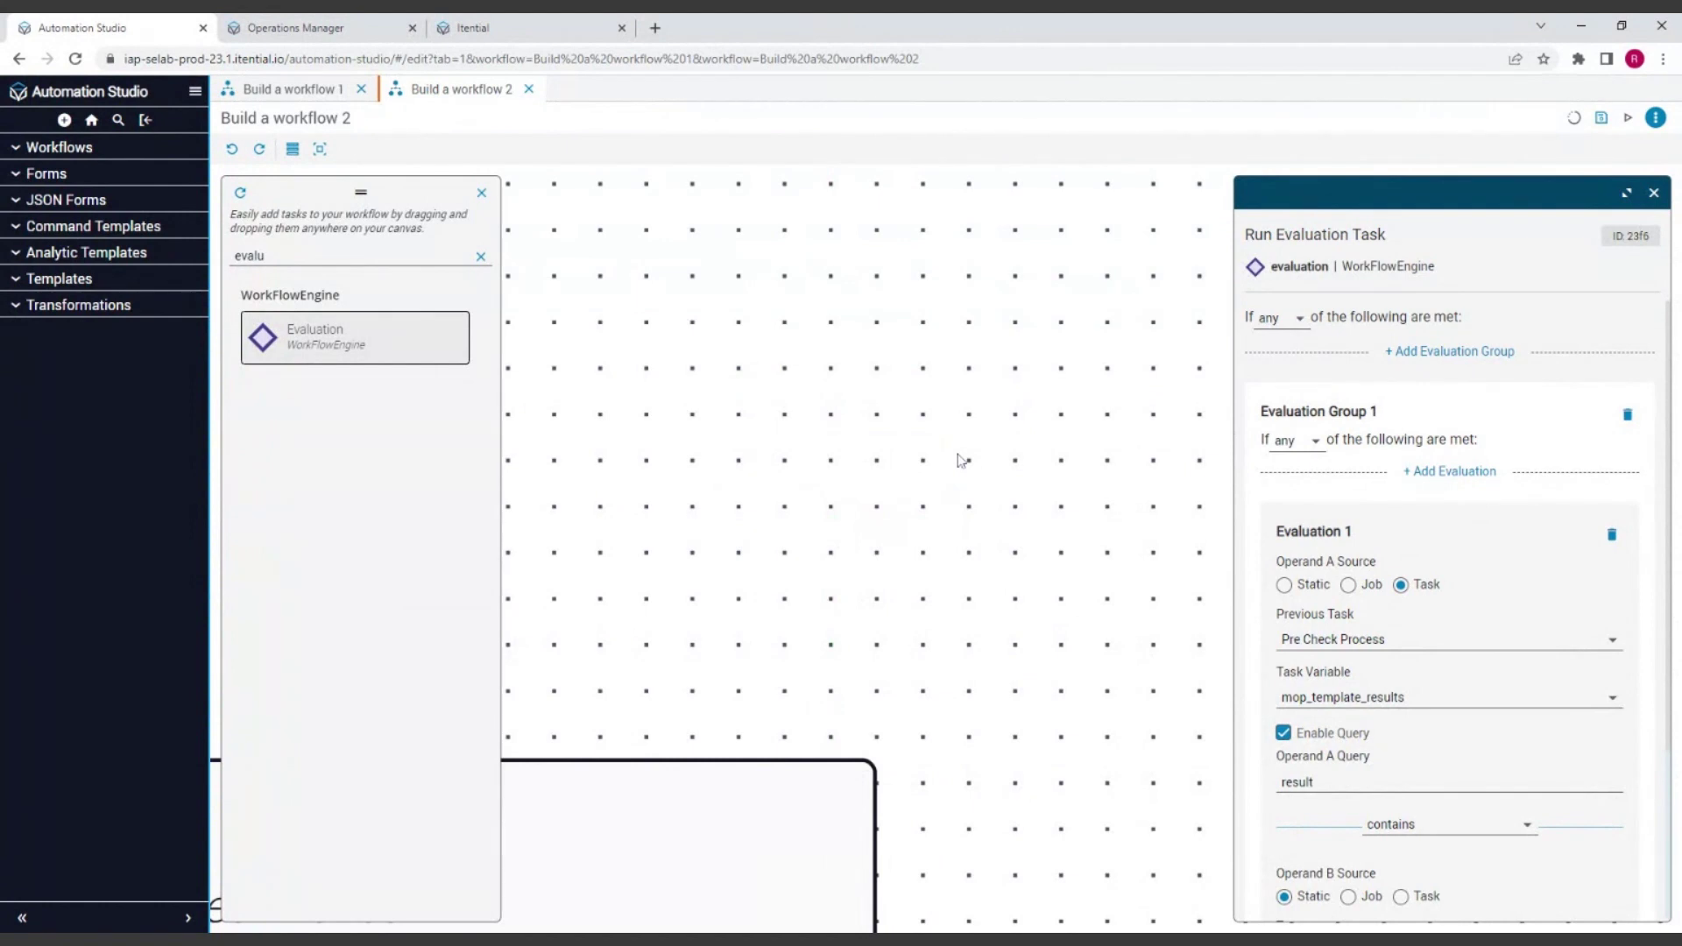
pyautogui.scroll(-5, 962, 460)
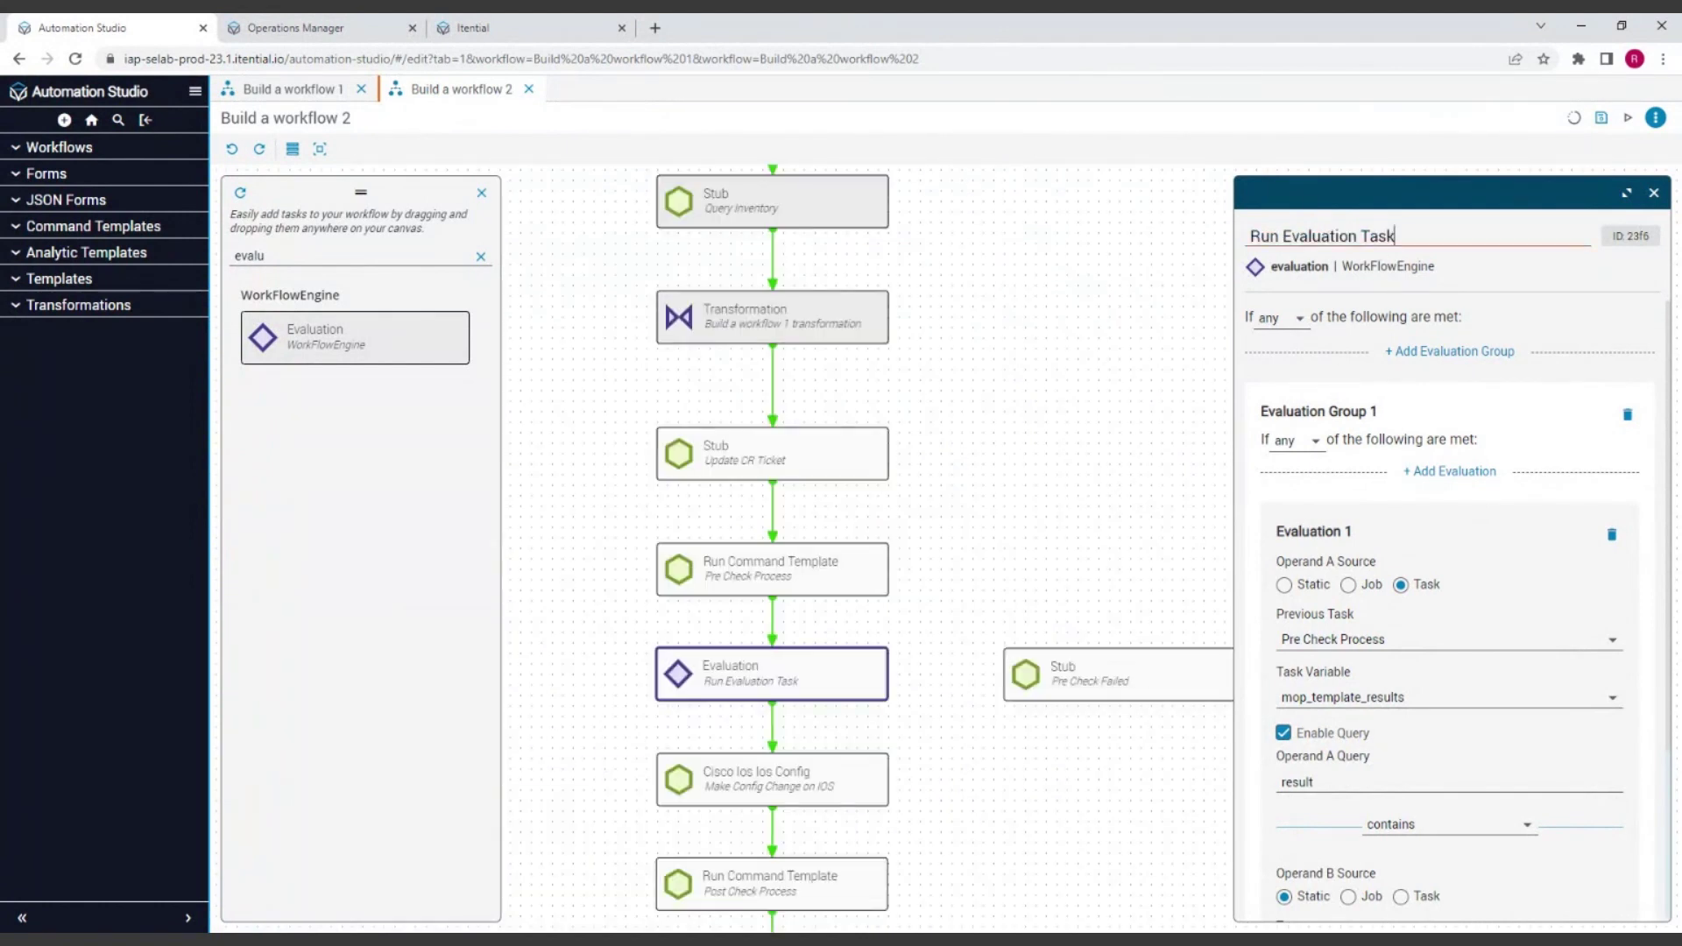
pyautogui.tripleClick(1378, 235)
pyautogui.write('Did P')
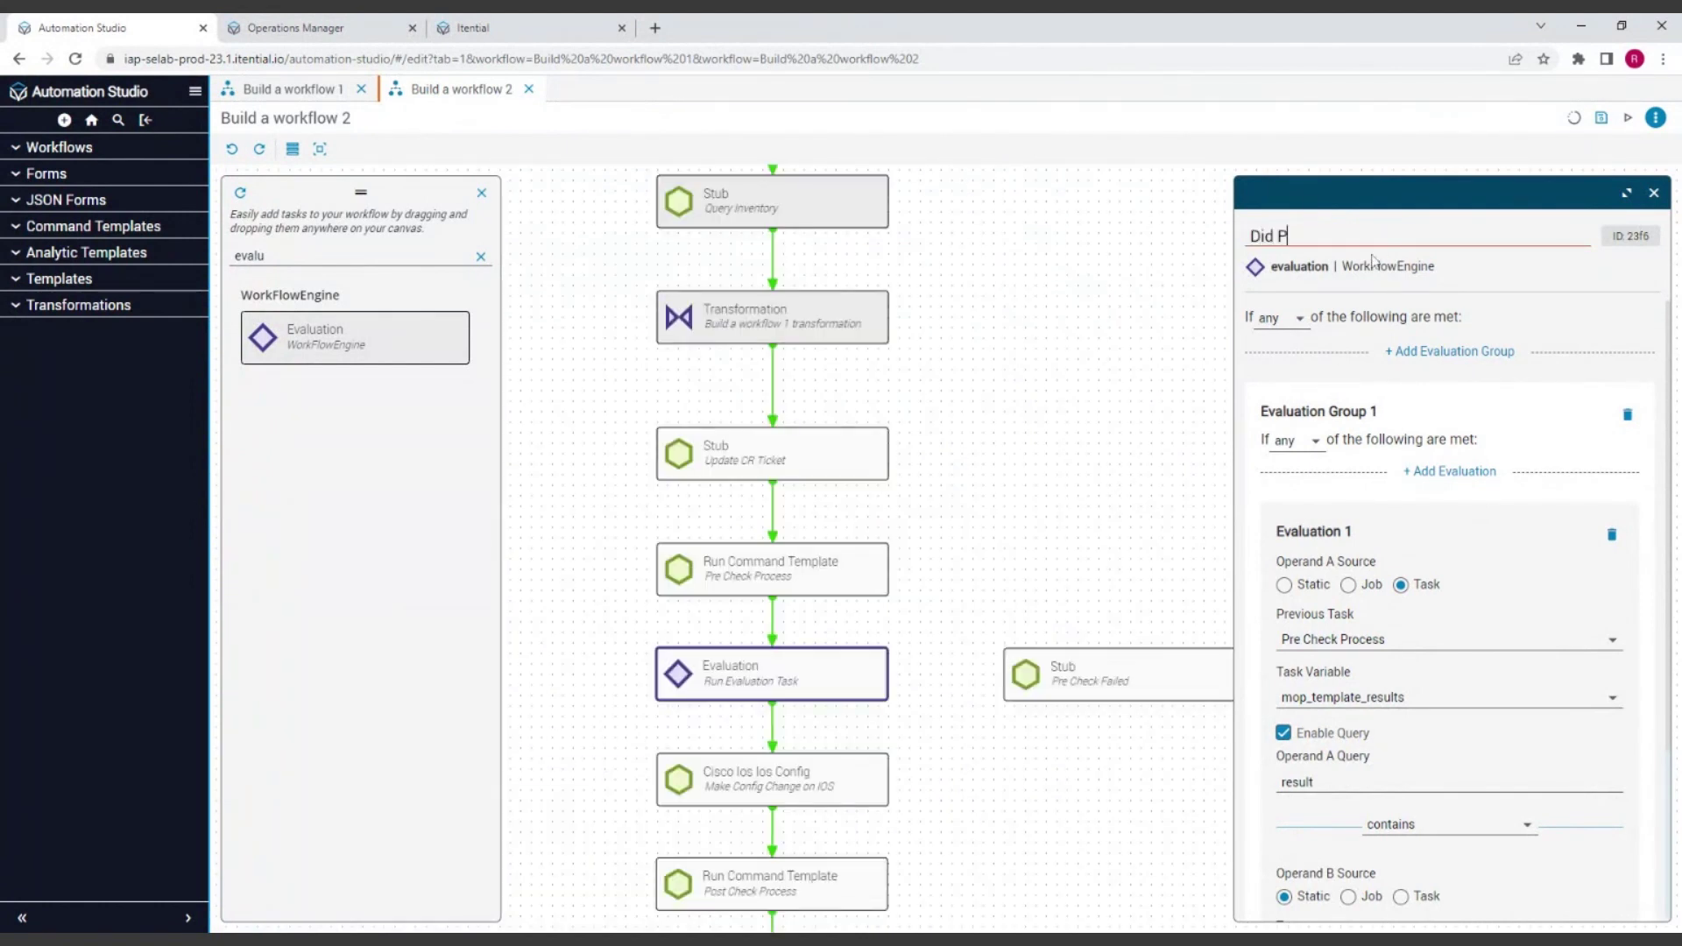
pyautogui.write('rechec')
pyautogui.press('BackSpace')
pyautogui.press('BackSpace')
pyautogui.press('BackSpace')
pyautogui.press('BackSpace')
pyautogui.write('Check Pas')
pyautogui.press('Return')
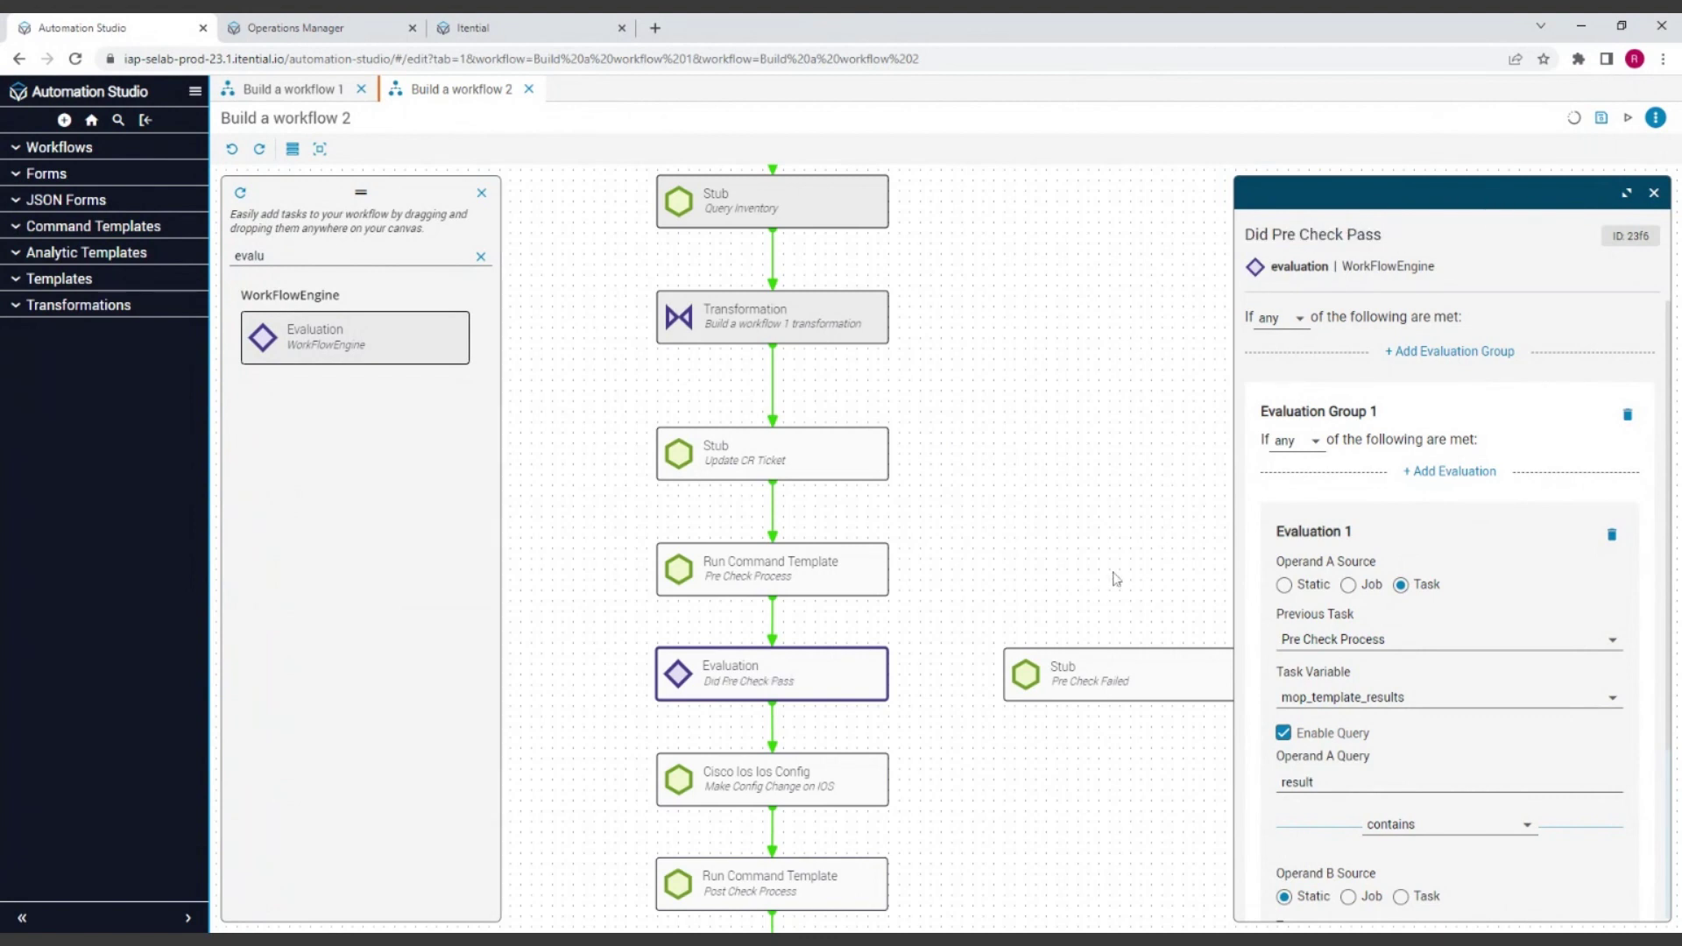
pyautogui.click(1654, 192)
# Connect the Did Pre Check Pass evaluation to the Pre Check Failed stub with a Failure transition
pyautogui.scroll(-2, 1247, 526)
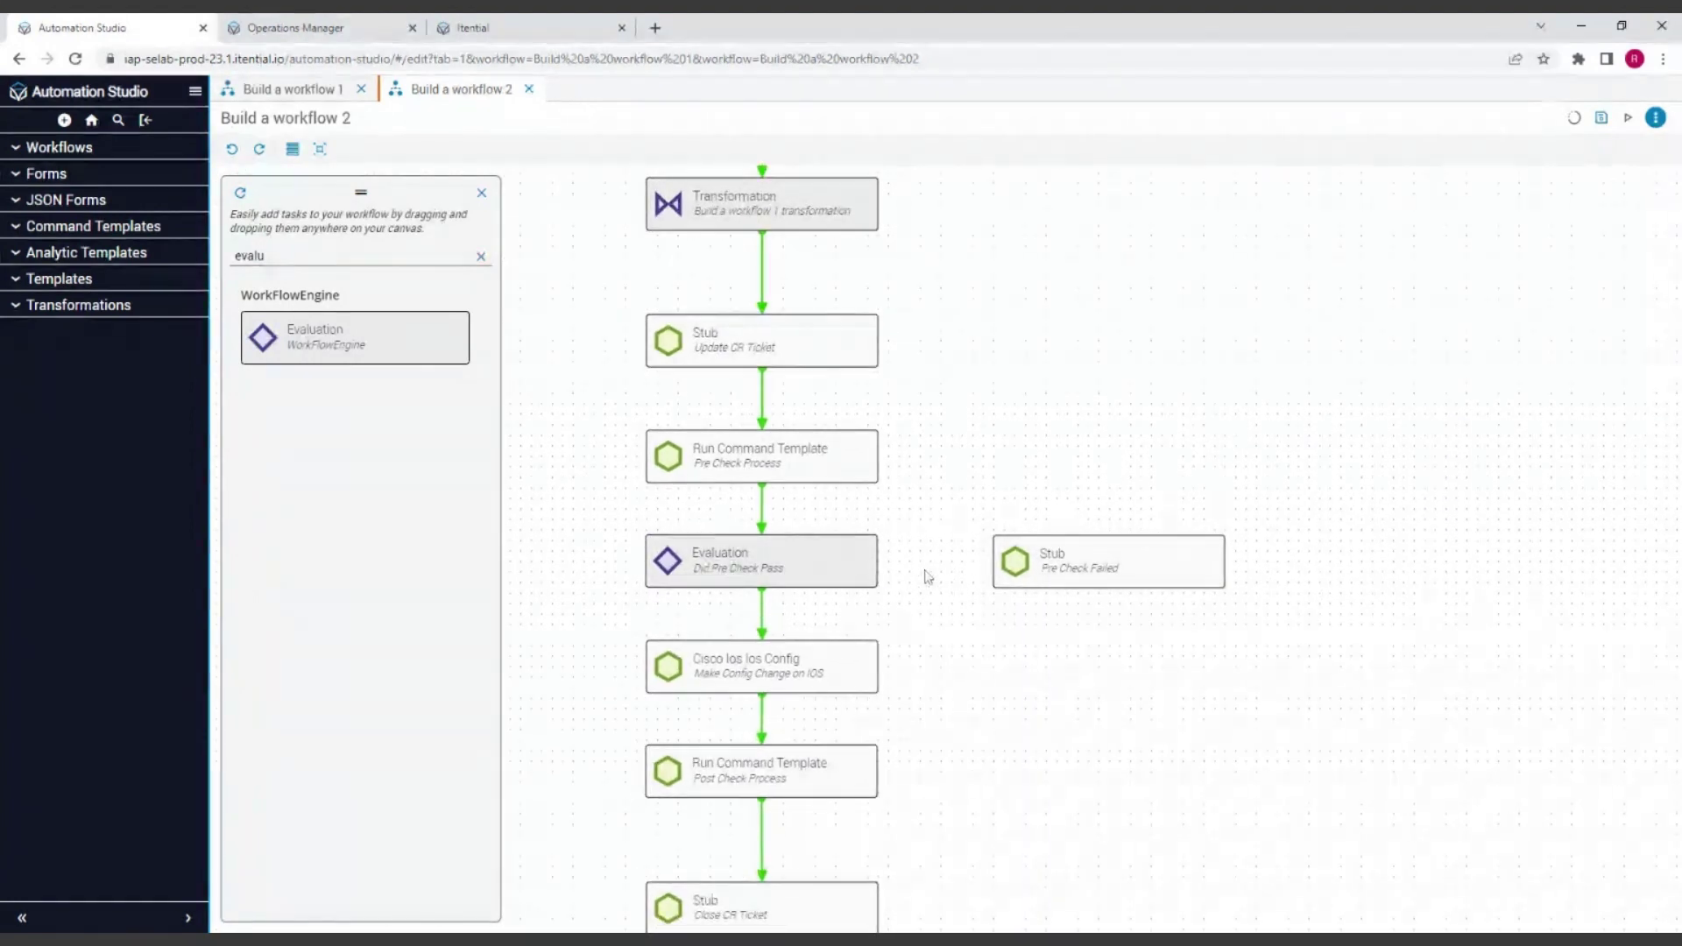
pyautogui.moveTo(866, 568)
pyautogui.moveTo(881, 567); pyautogui.dragTo(1052, 565)
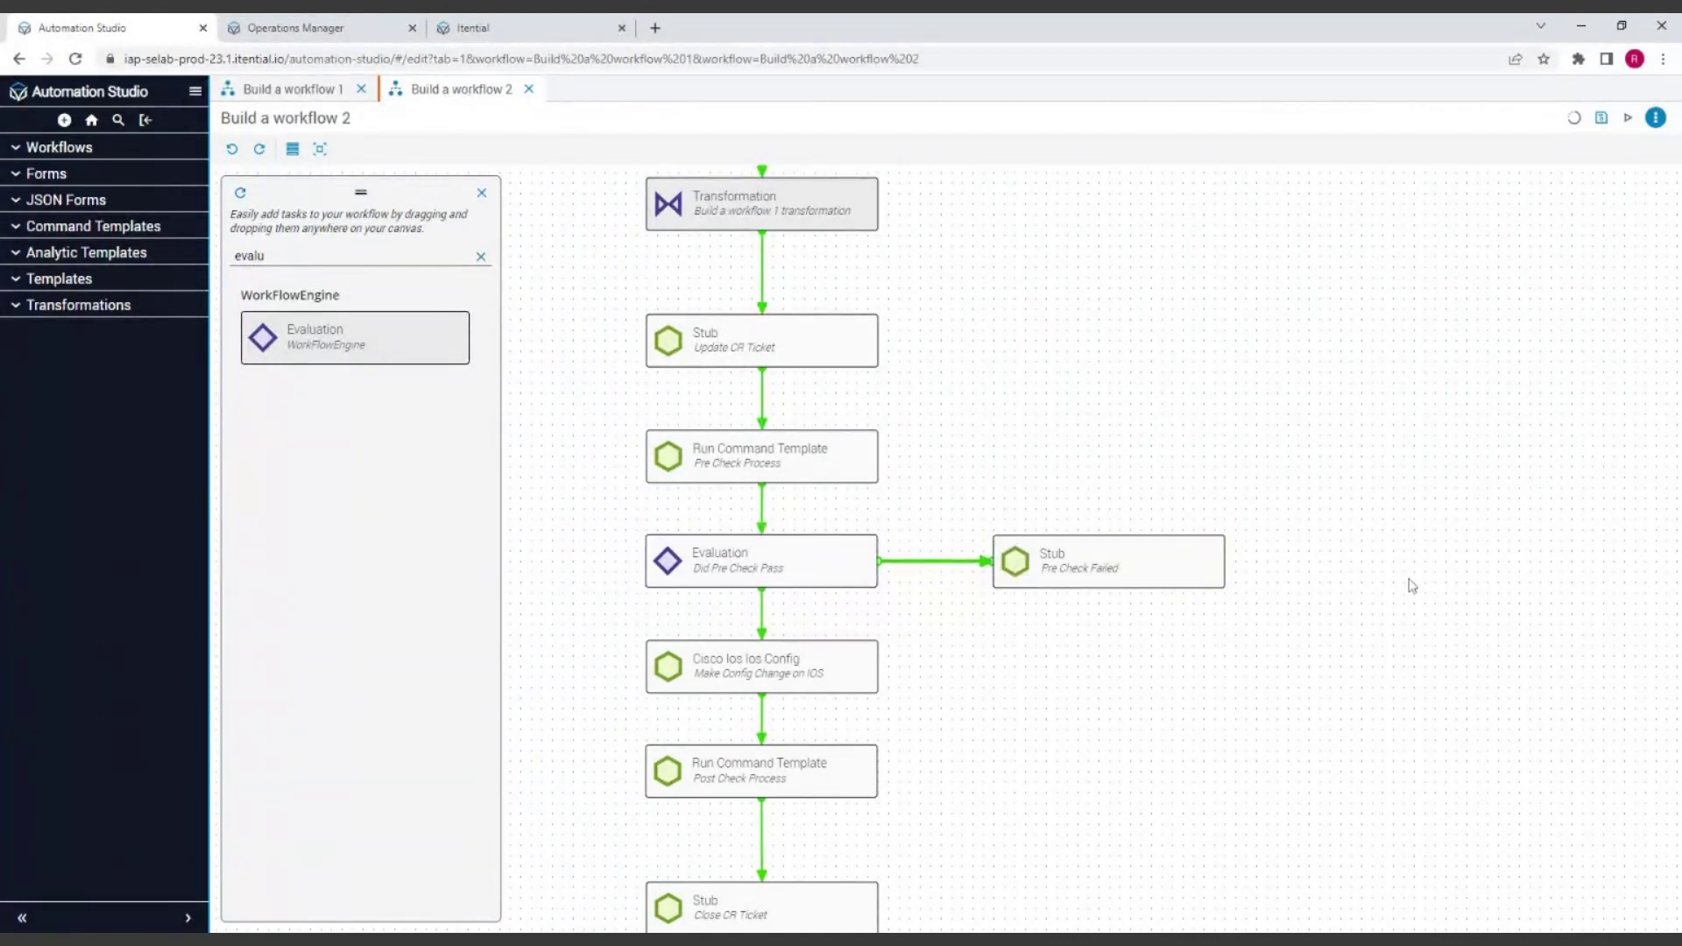
pyautogui.moveTo(914, 574)
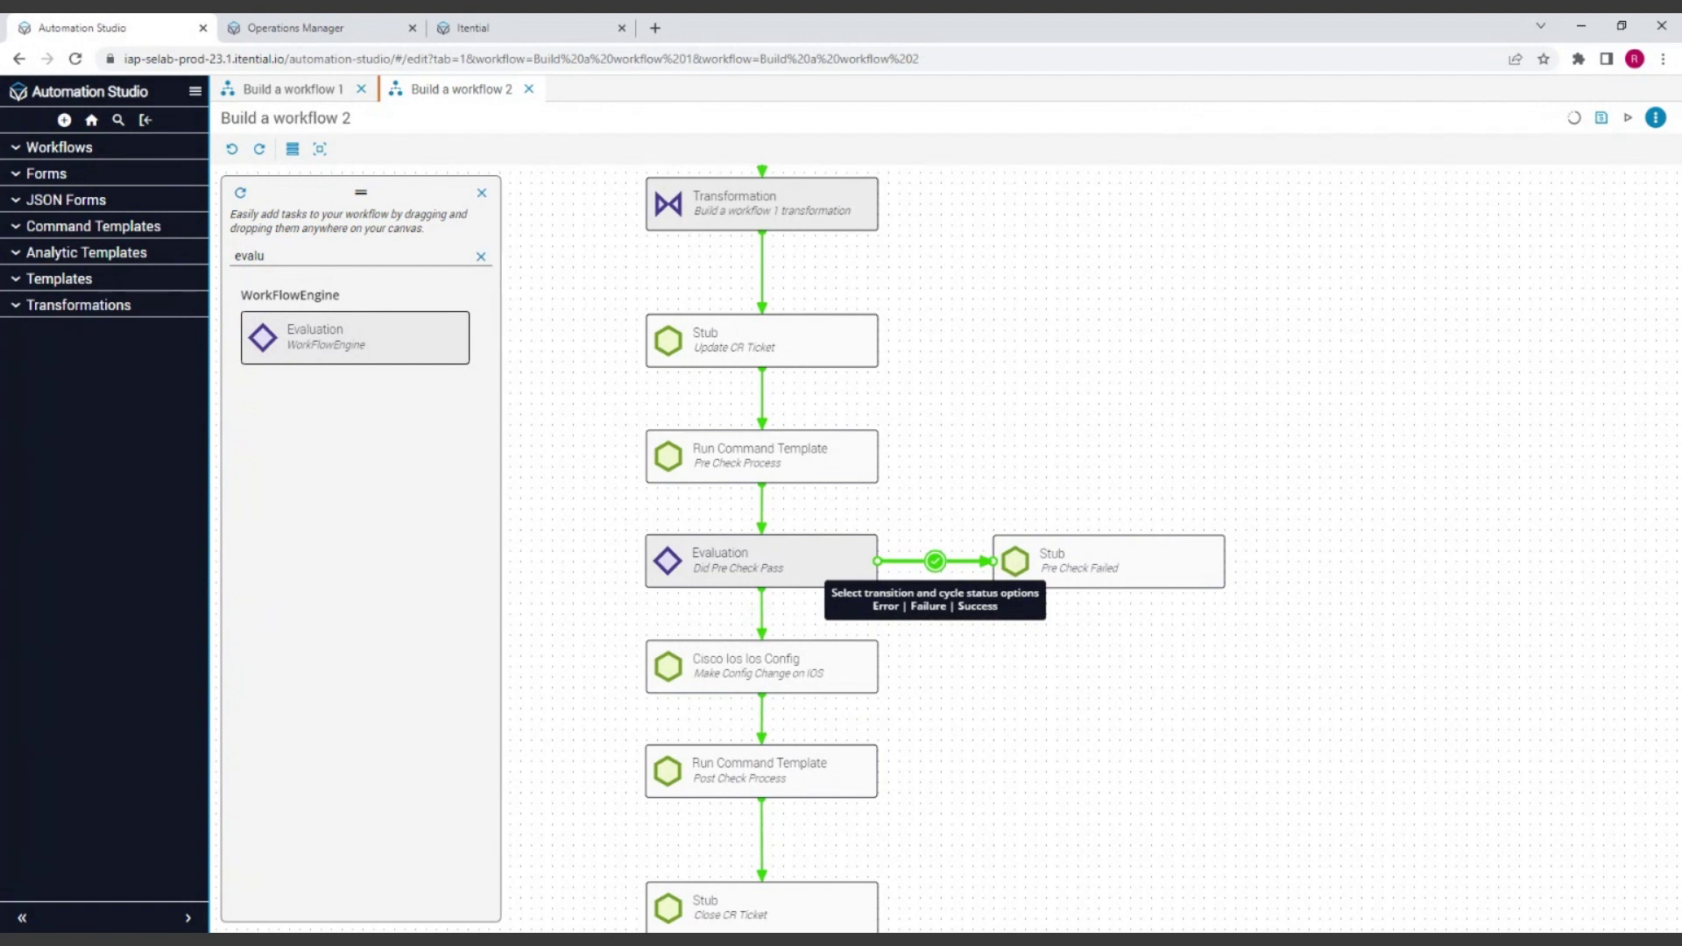
pyautogui.click(936, 562)
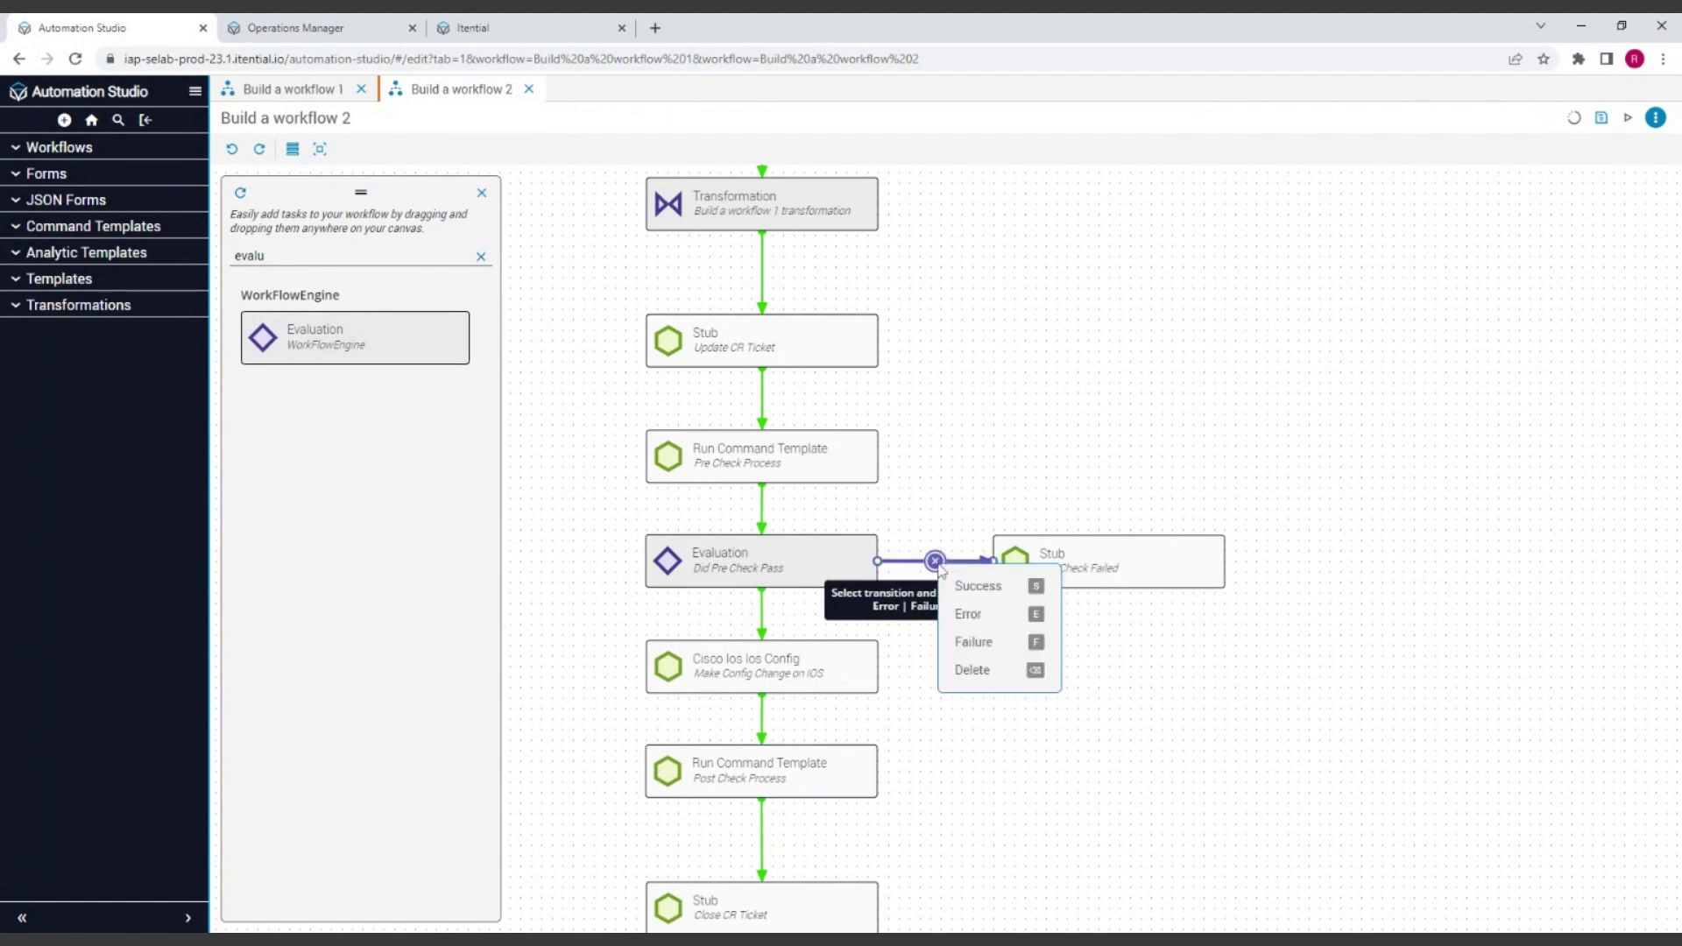
pyautogui.click(974, 642)
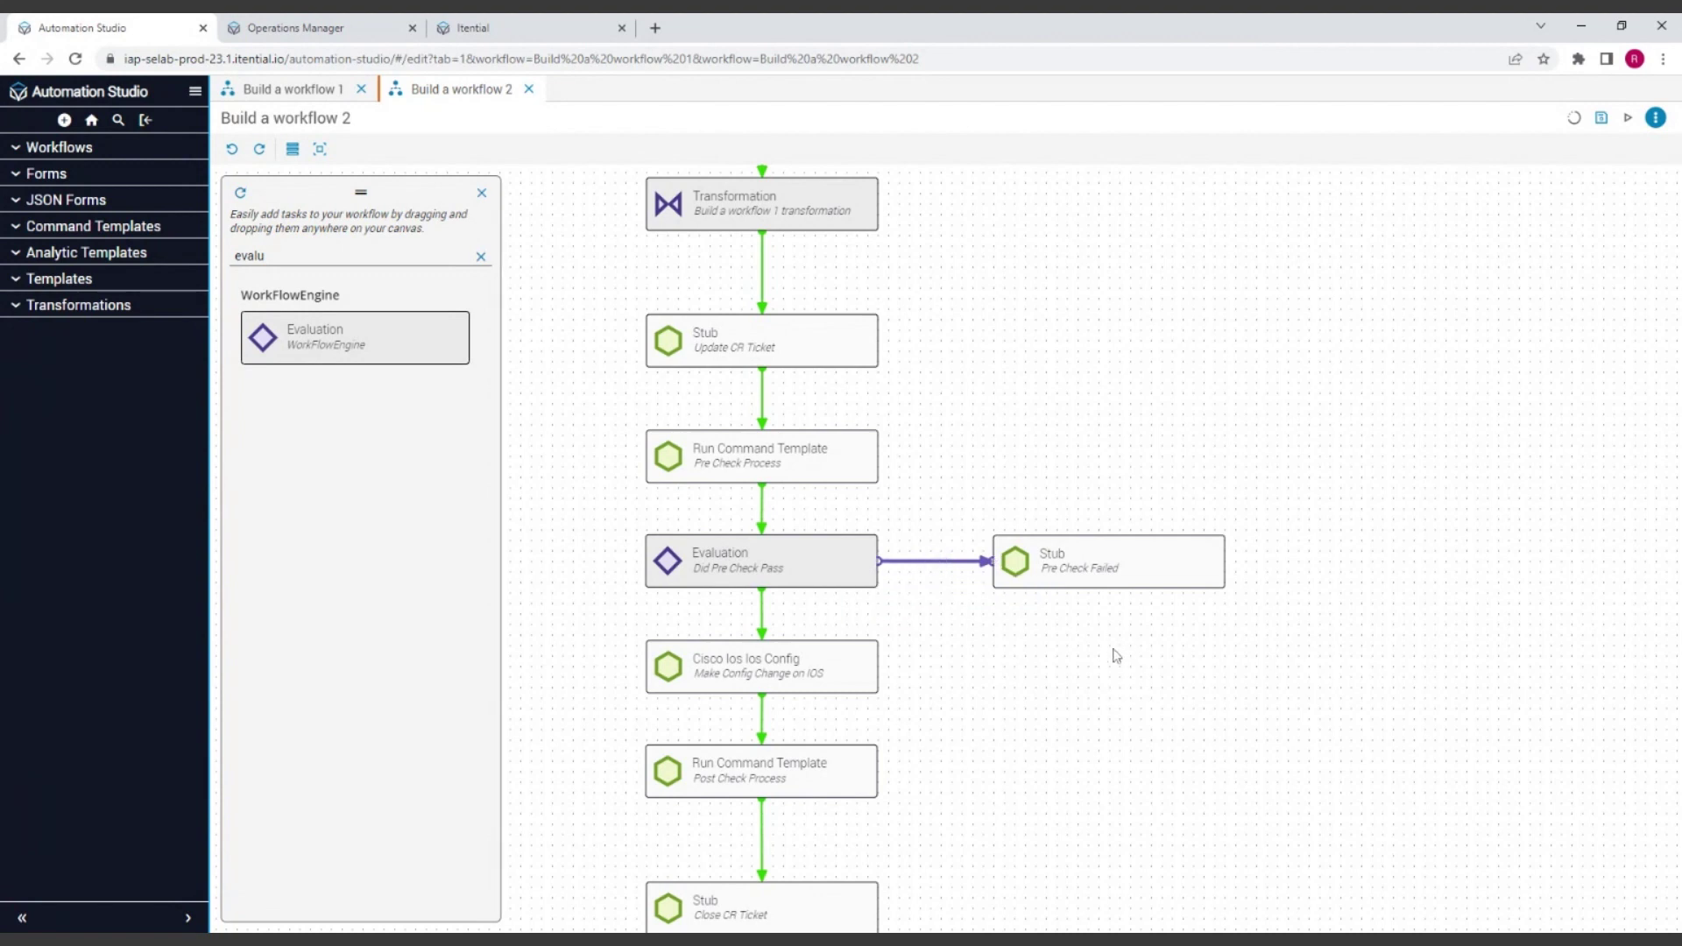
# Connect the Pre Check Failed stub to the workflow's END node and save the workflow
pyautogui.moveTo(1517, 691); pyautogui.dragTo(1438, 420)
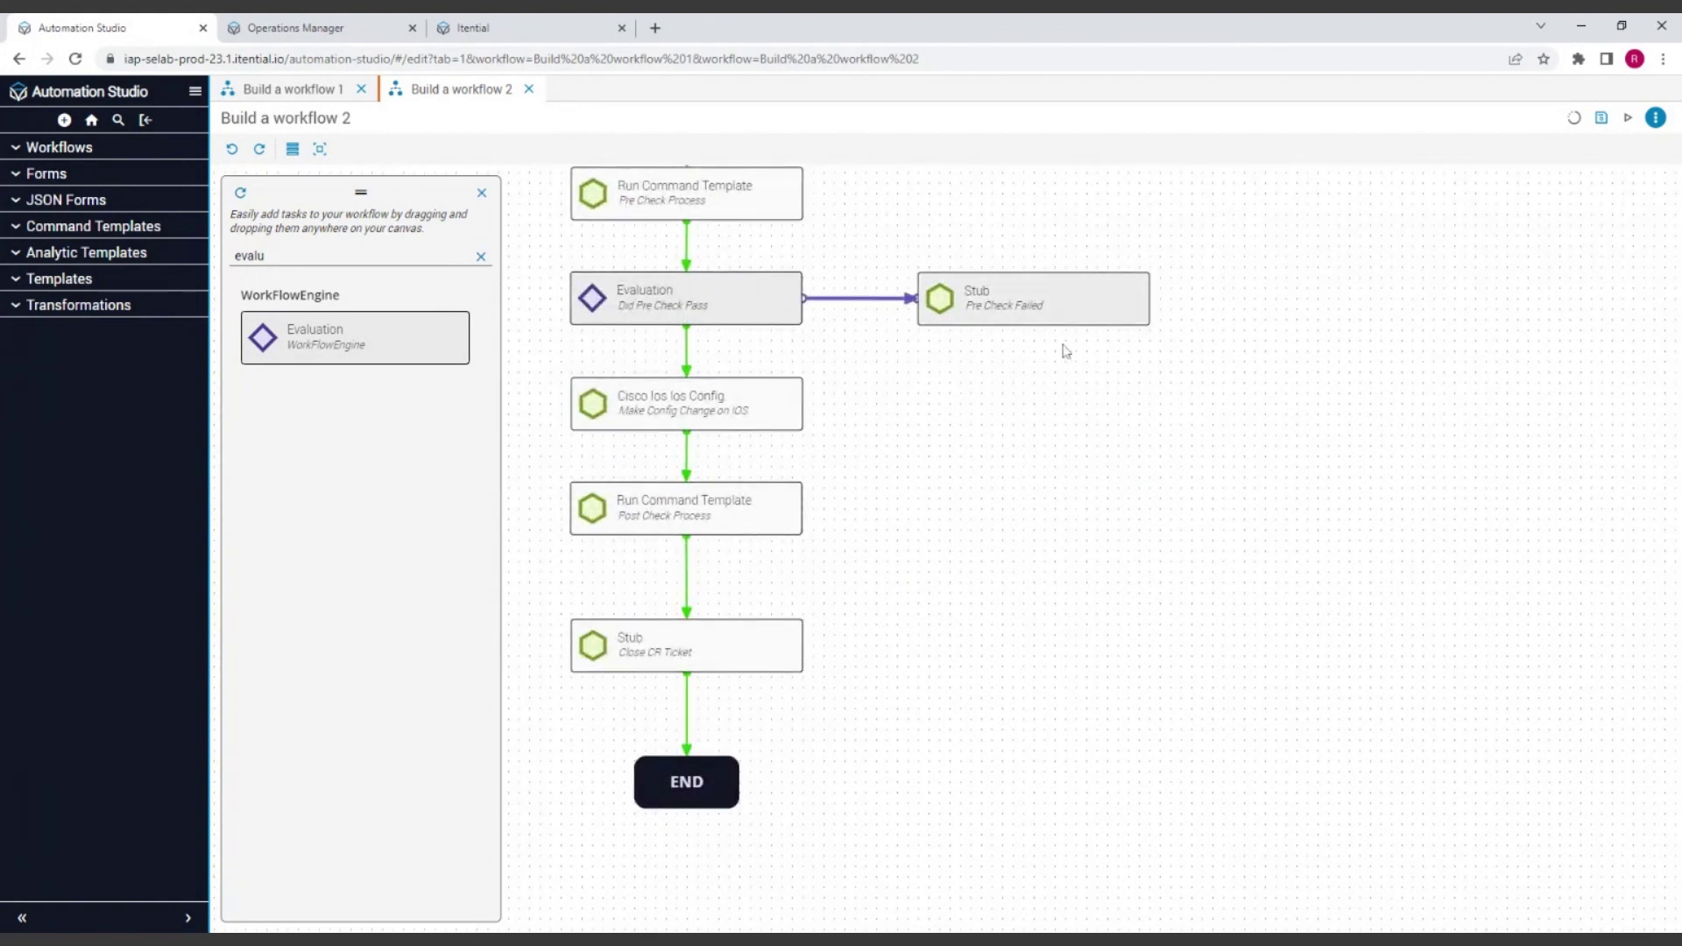
pyautogui.click(1055, 315)
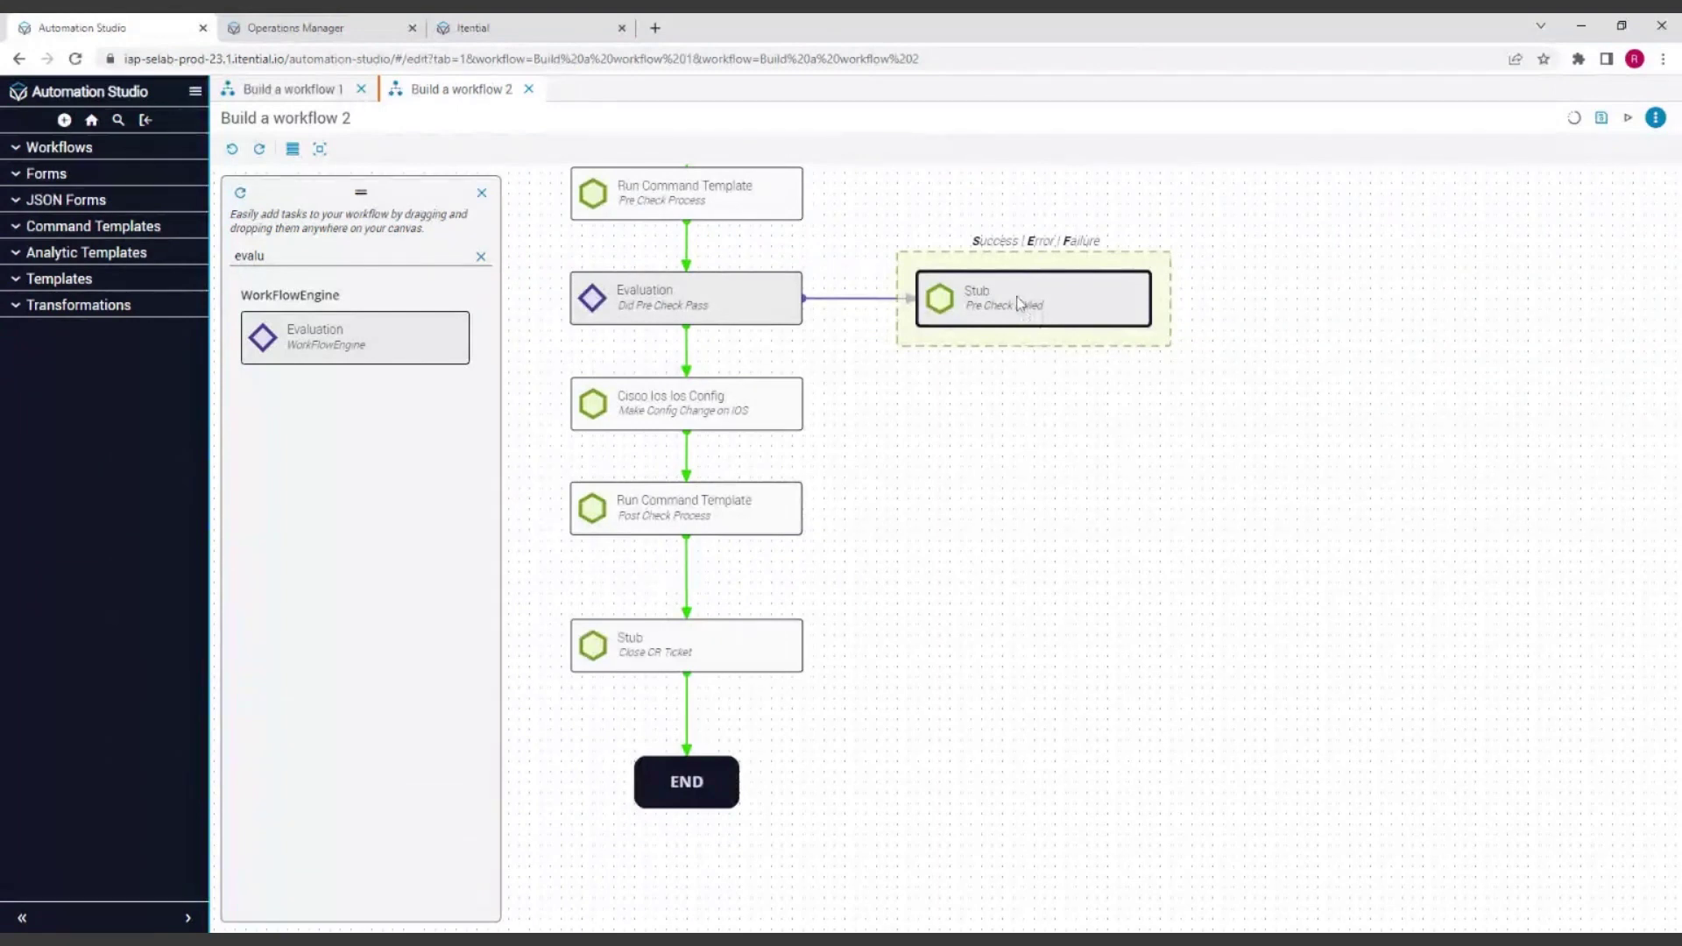
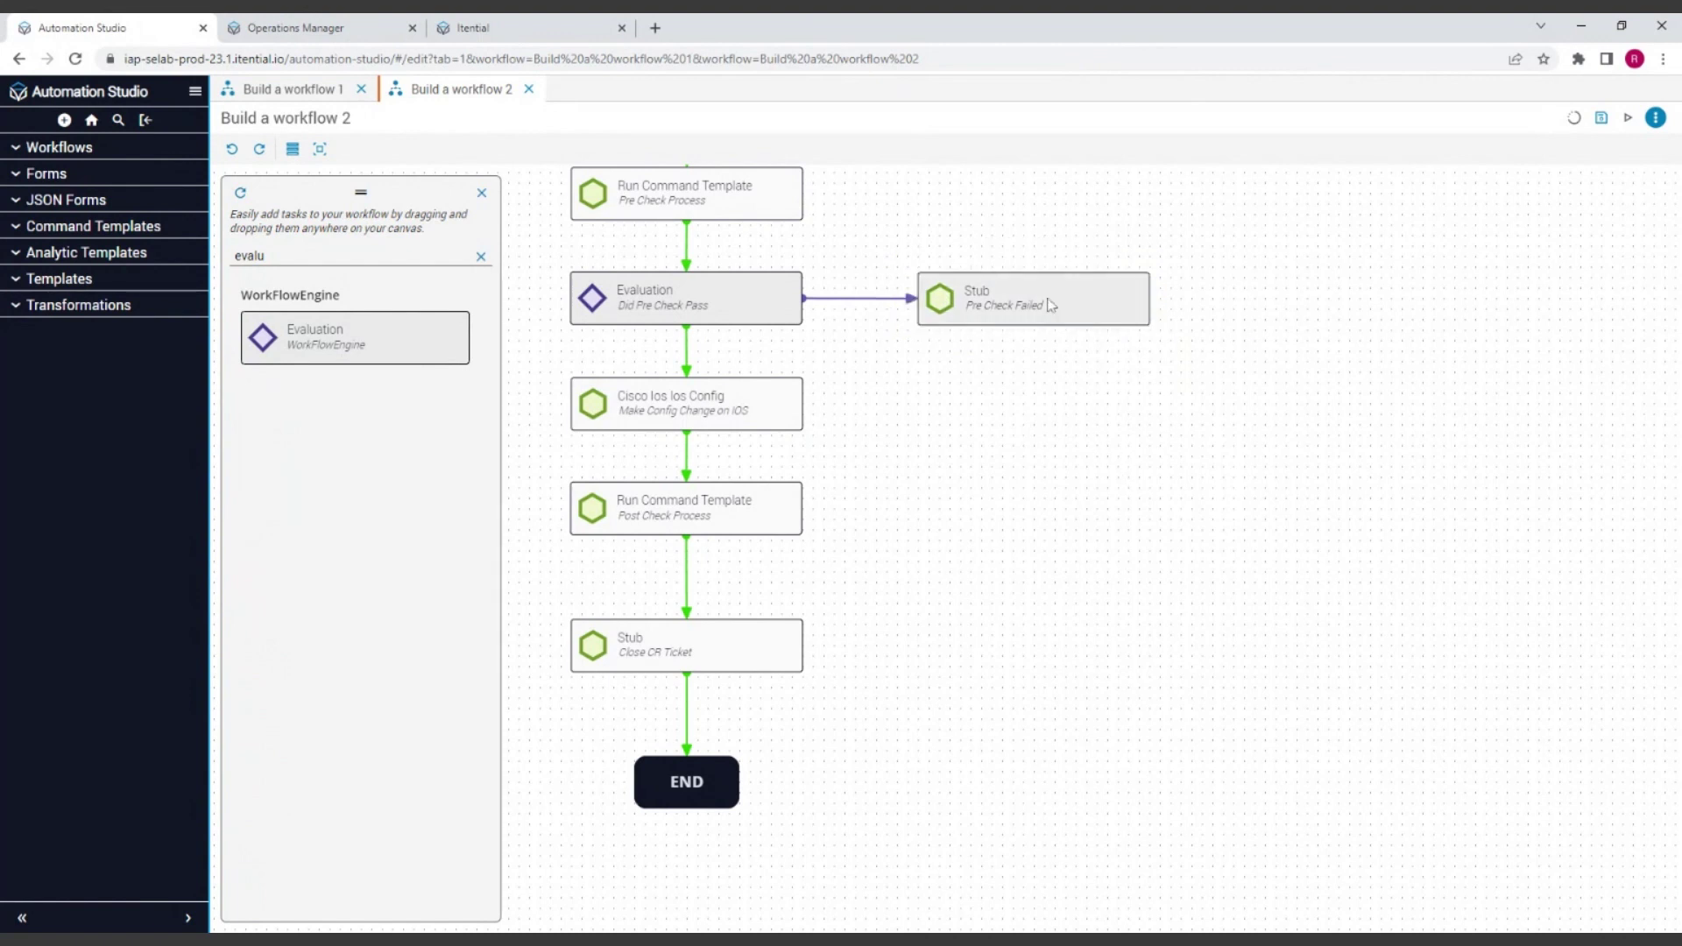
pyautogui.moveTo(1030, 326); pyautogui.dragTo(708, 779)
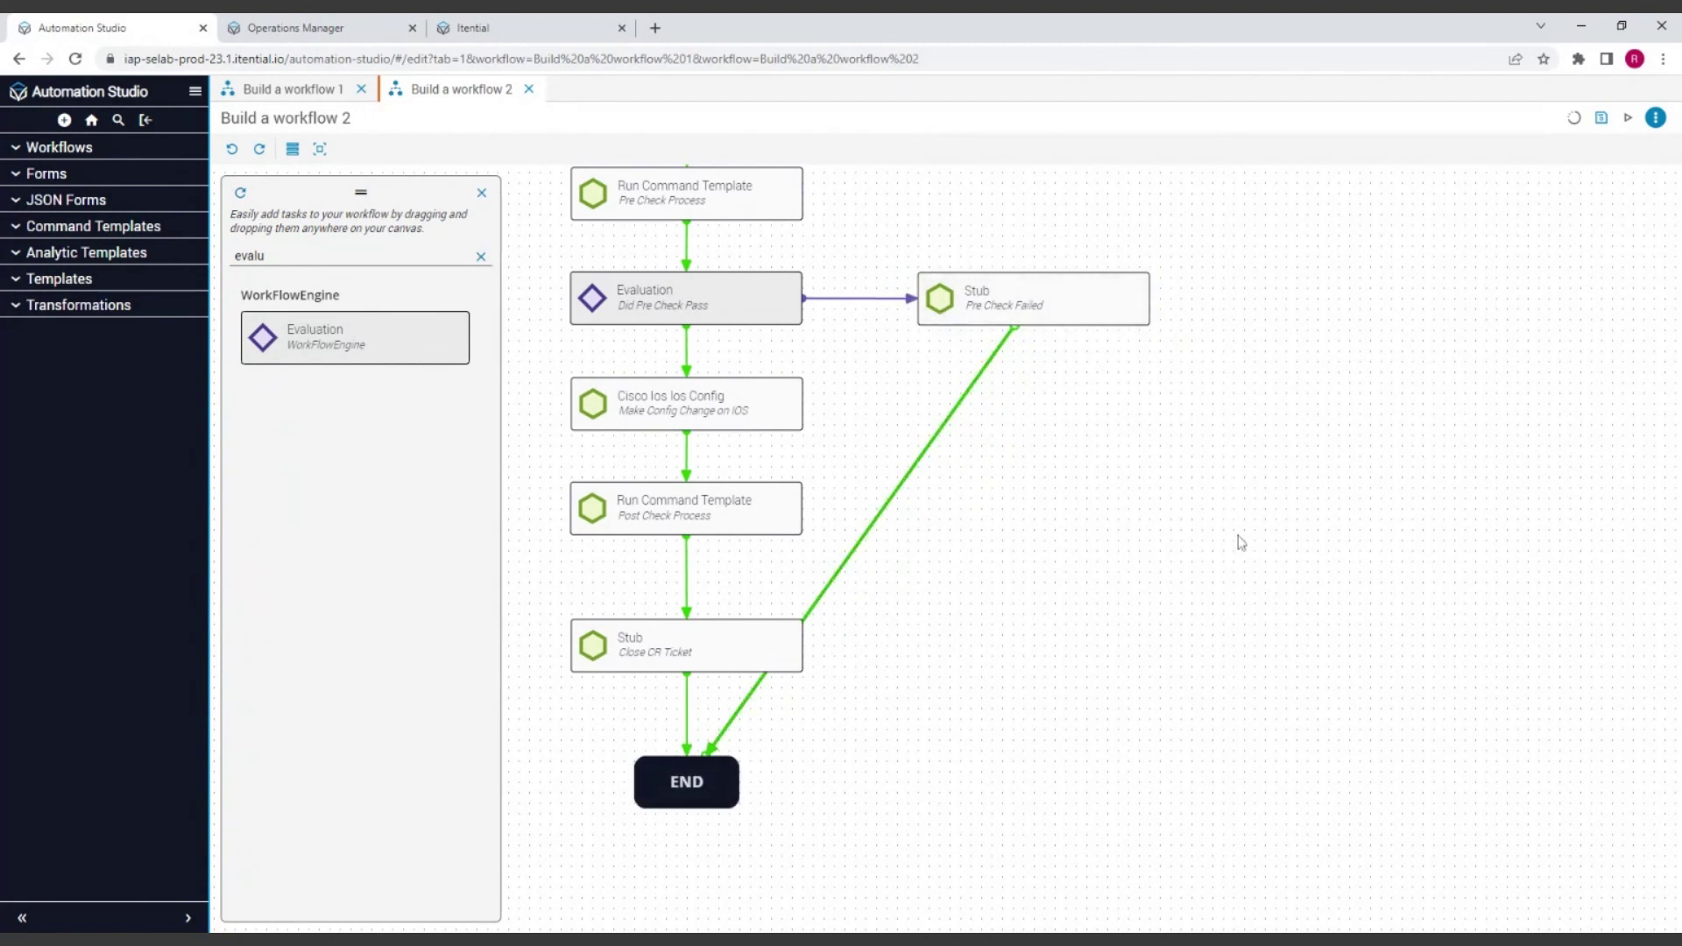
pyautogui.moveTo(1239, 540); pyautogui.dragTo(1382, 624)
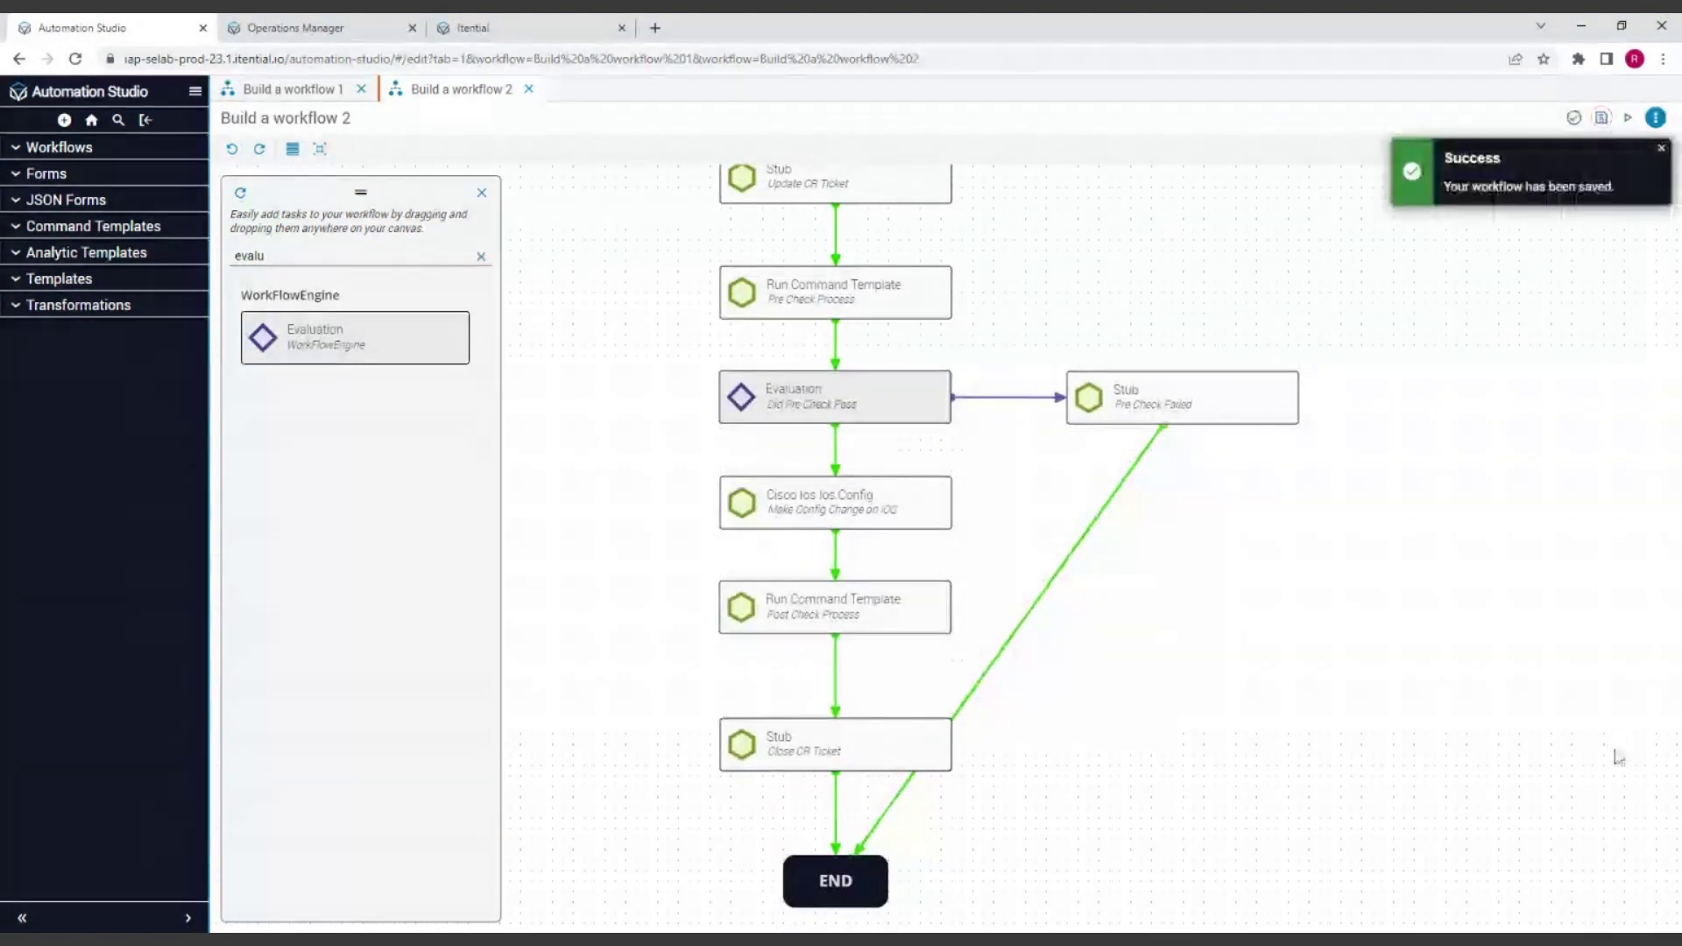
# Run Build a workflow 2 with the access groups and job description left blank
pyautogui.moveTo(1426, 444); pyautogui.dragTo(1479, 607)
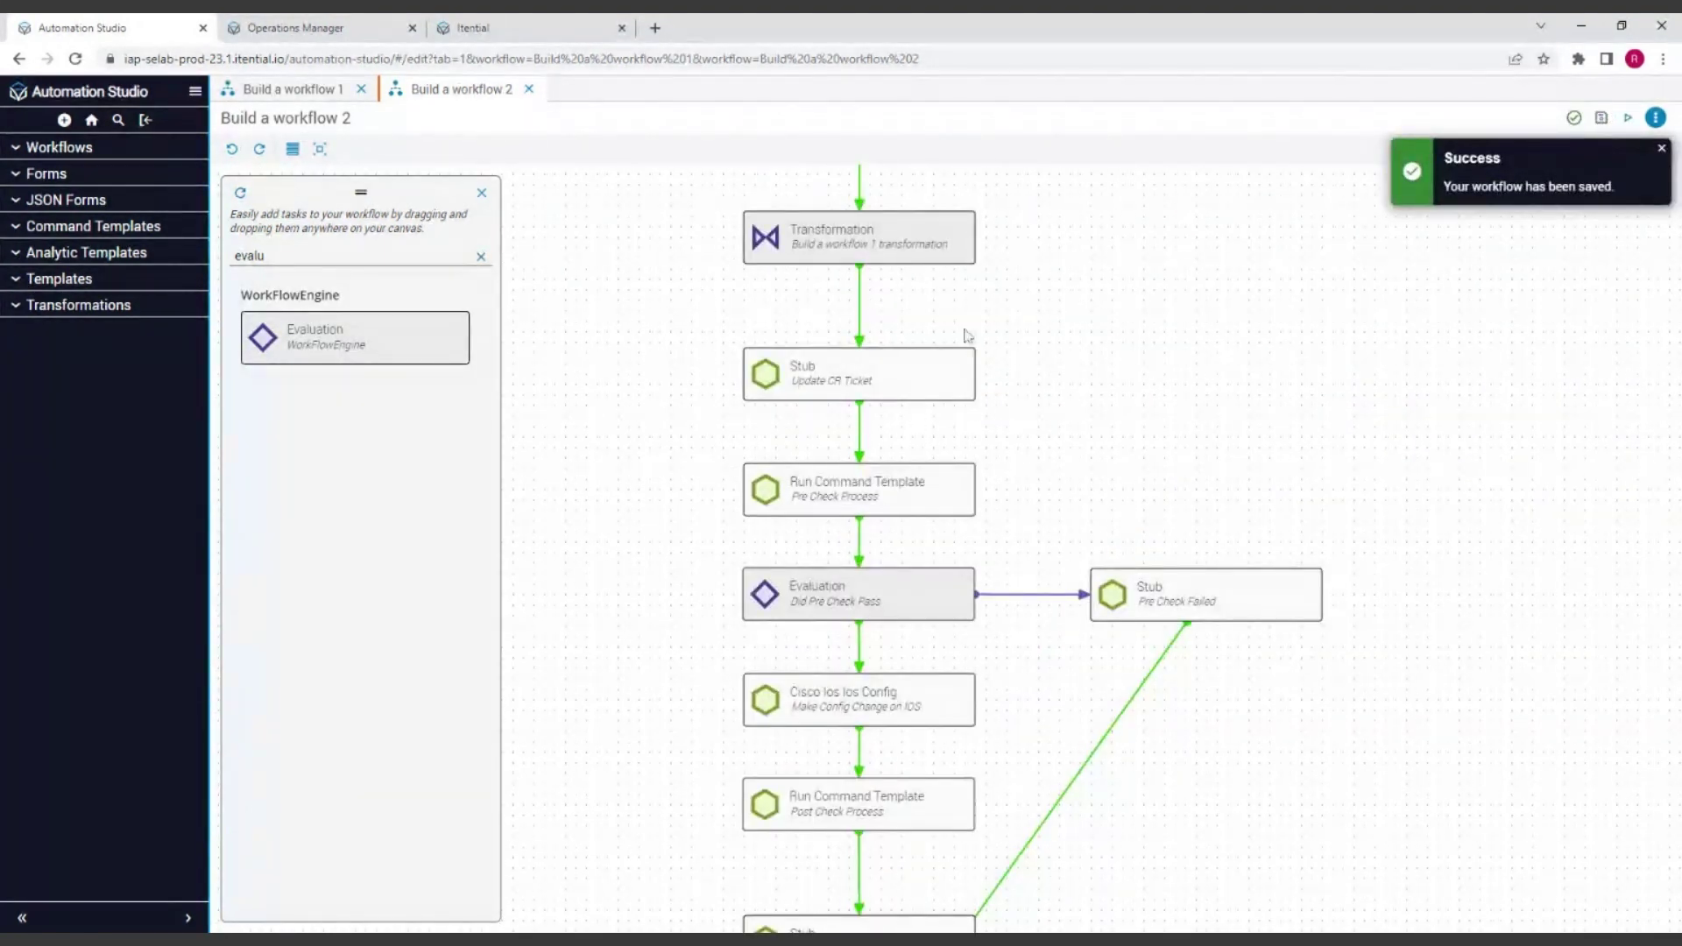
pyautogui.moveTo(1182, 508); pyautogui.dragTo(1174, 359)
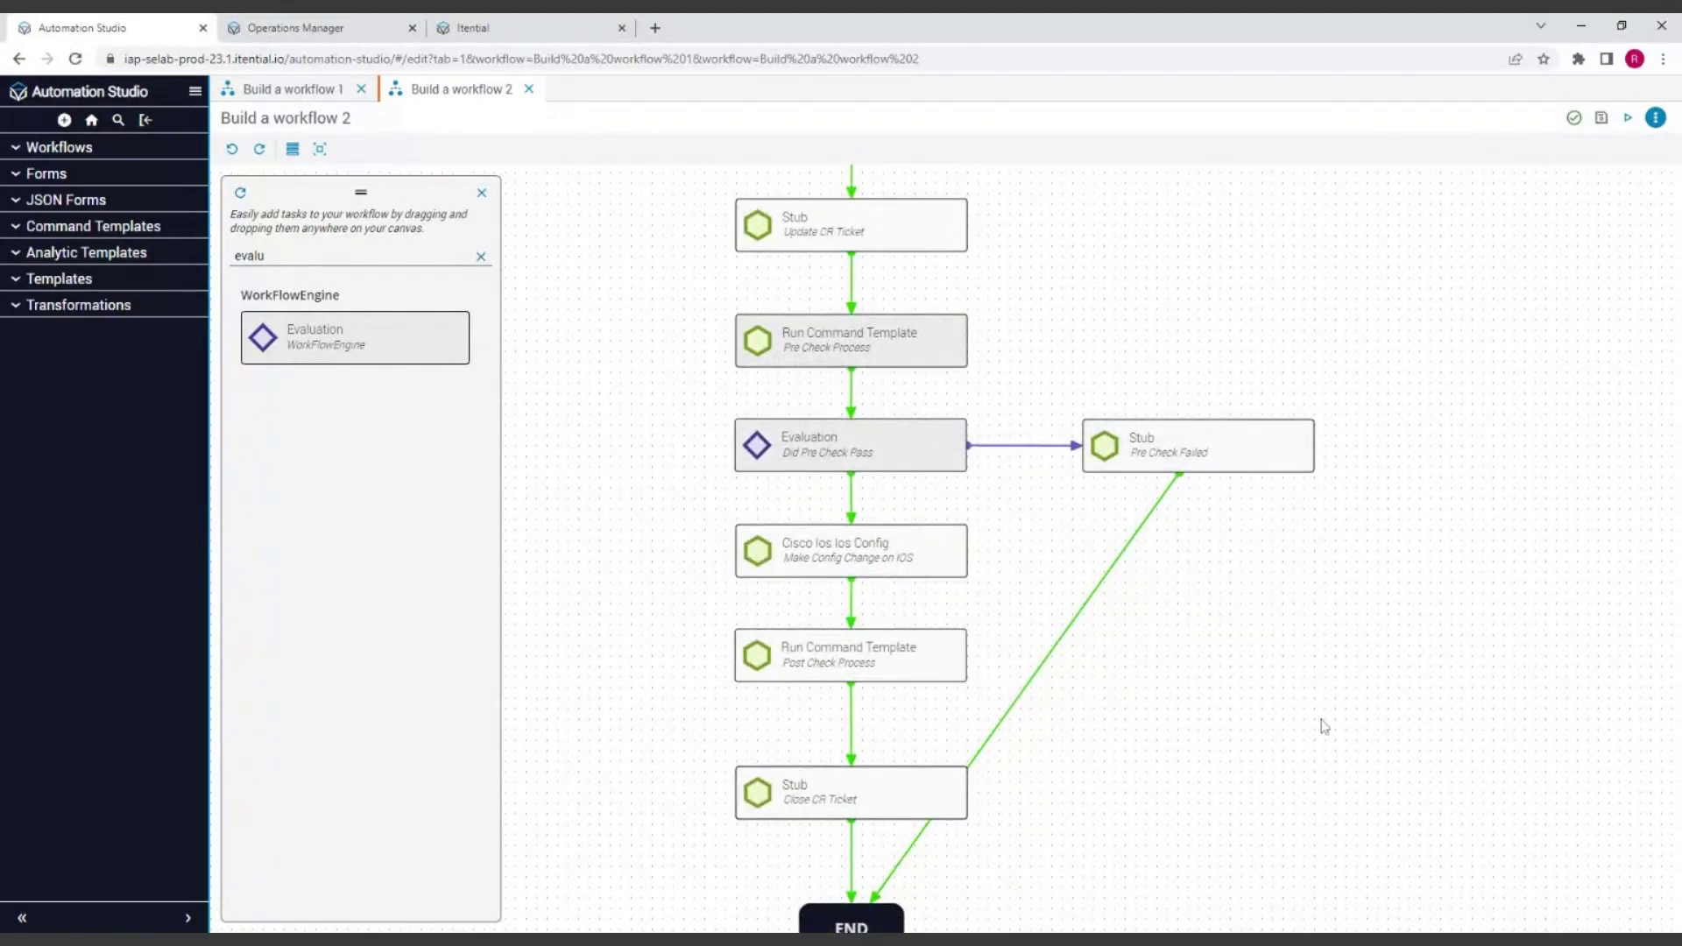
pyautogui.moveTo(1318, 725); pyautogui.dragTo(1303, 643)
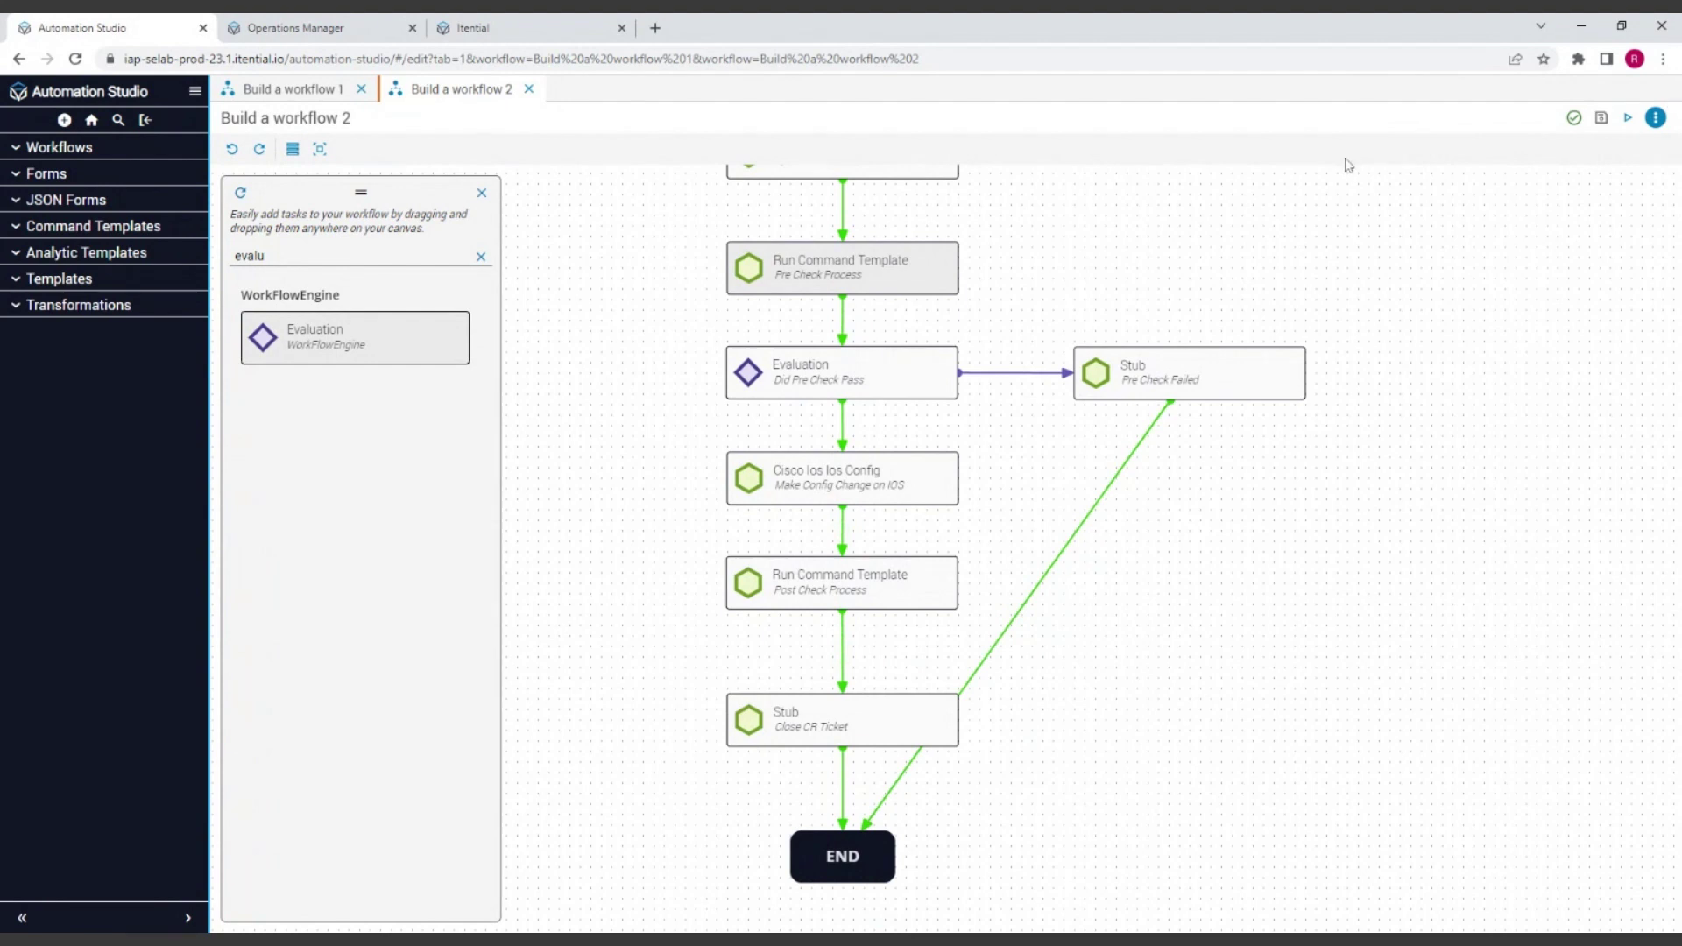
pyautogui.click(1628, 117)
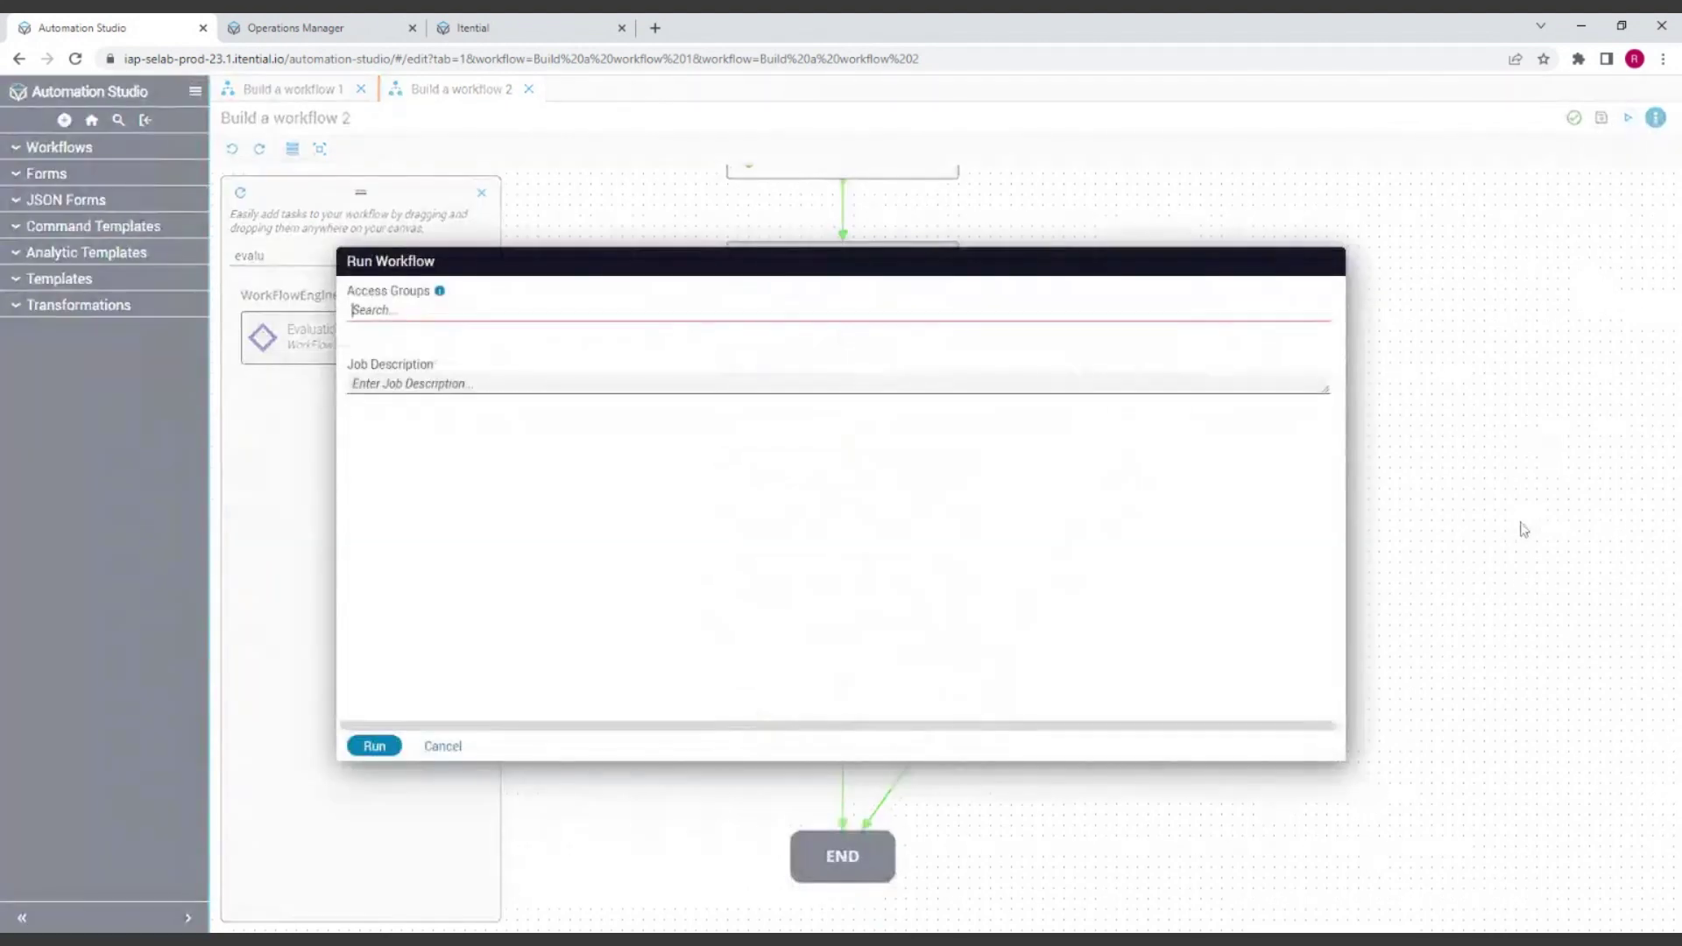
pyautogui.click(375, 745)
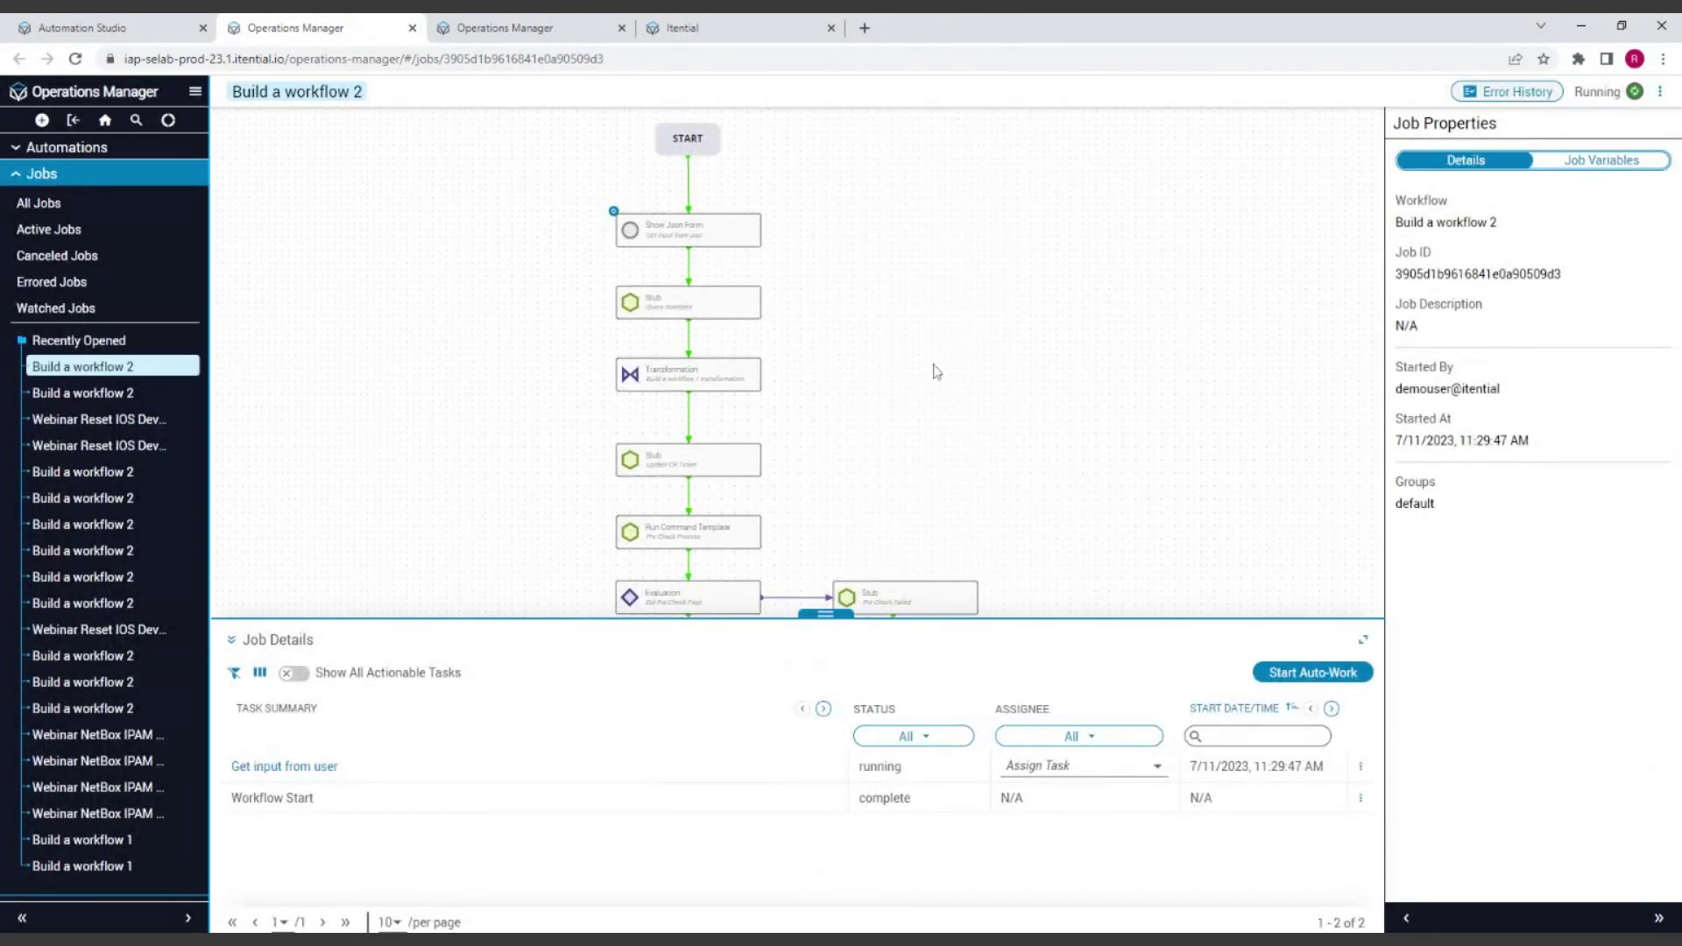
# Work the Get input from user task, choosing network device IOS-CSR-AWS-1 and interface description AnotherTest, and confirm the form
pyautogui.scroll(3, 928, 368)
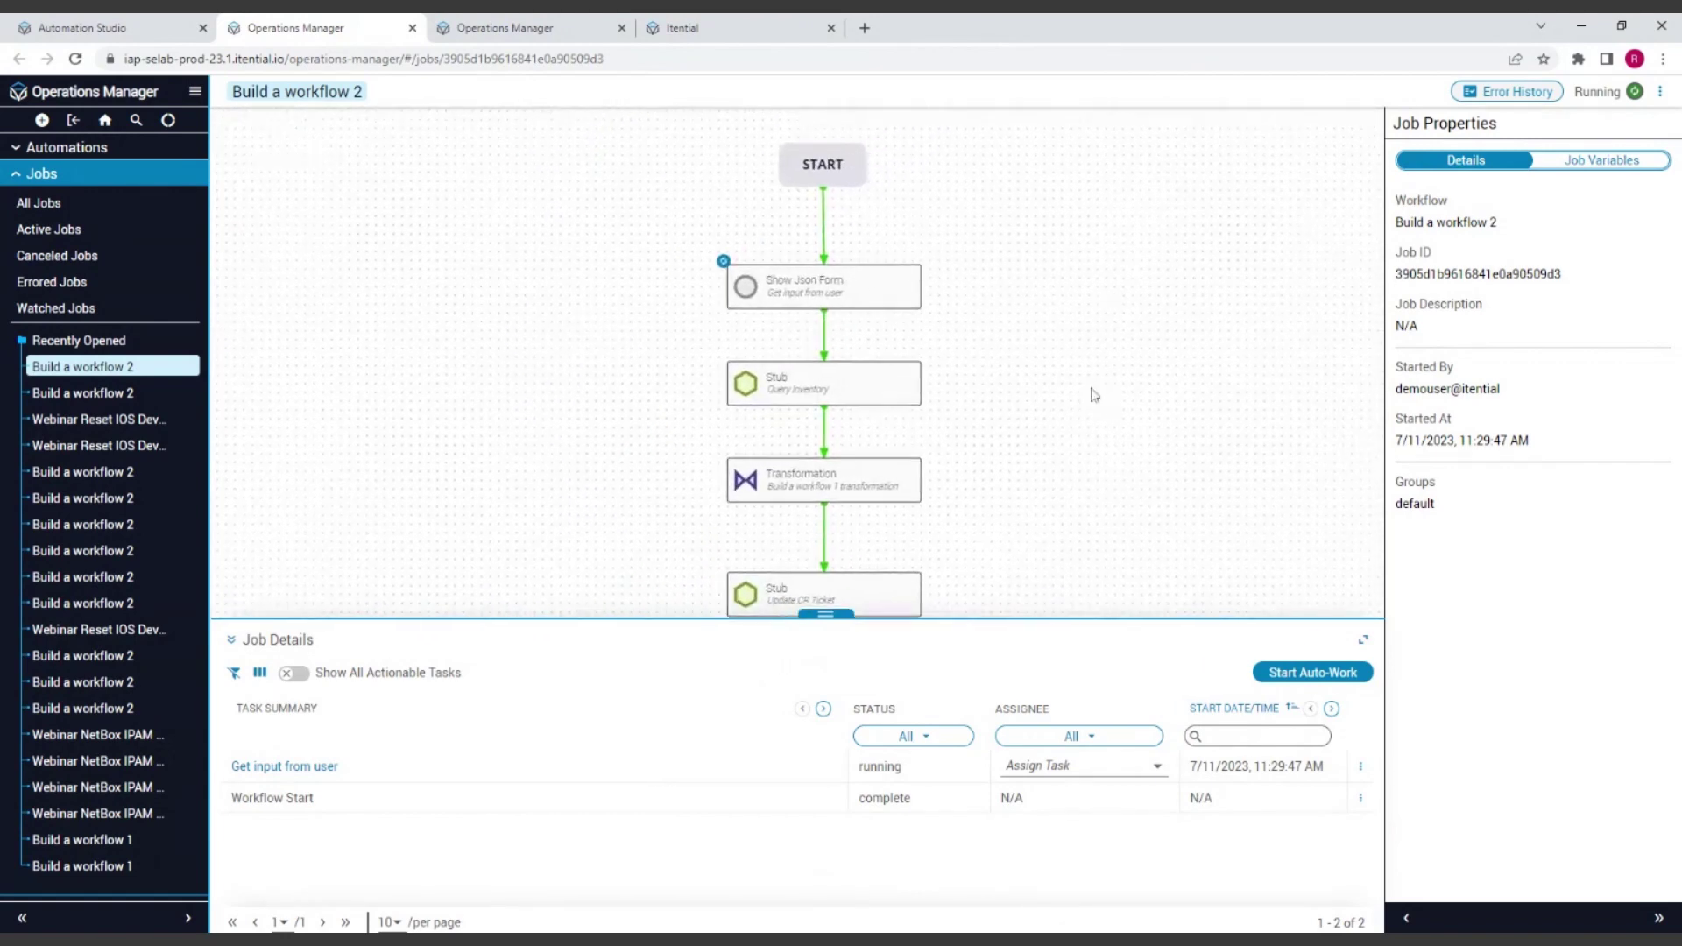
pyautogui.scroll(1, 1100, 390)
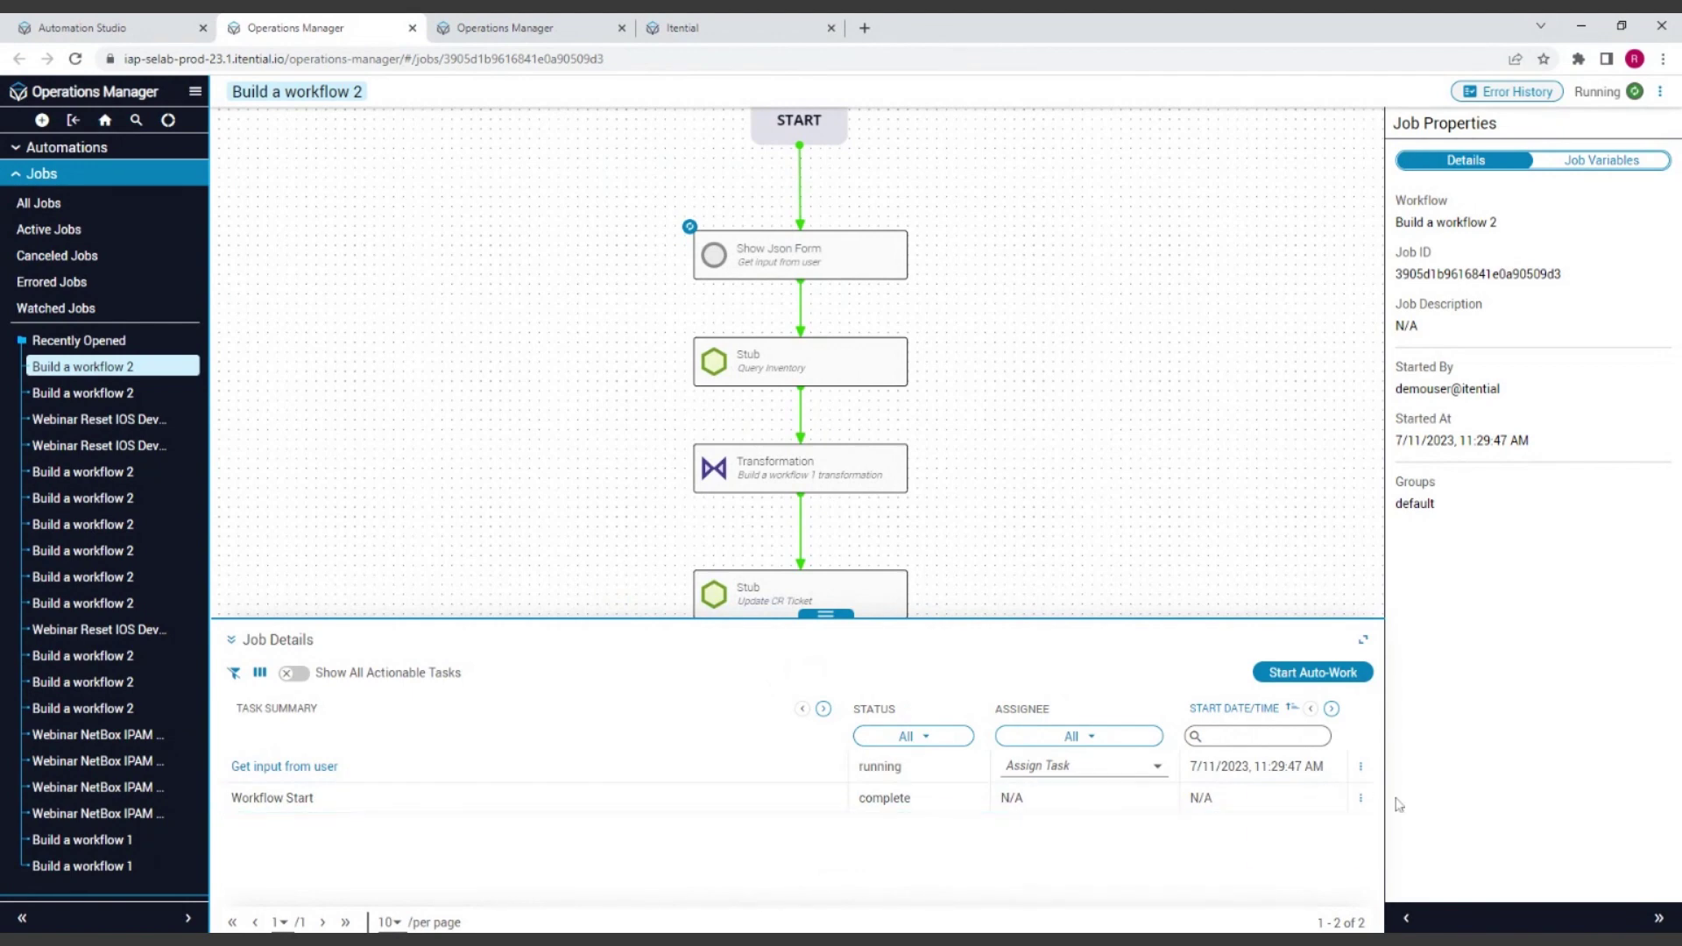
pyautogui.click(1360, 766)
pyautogui.click(1295, 777)
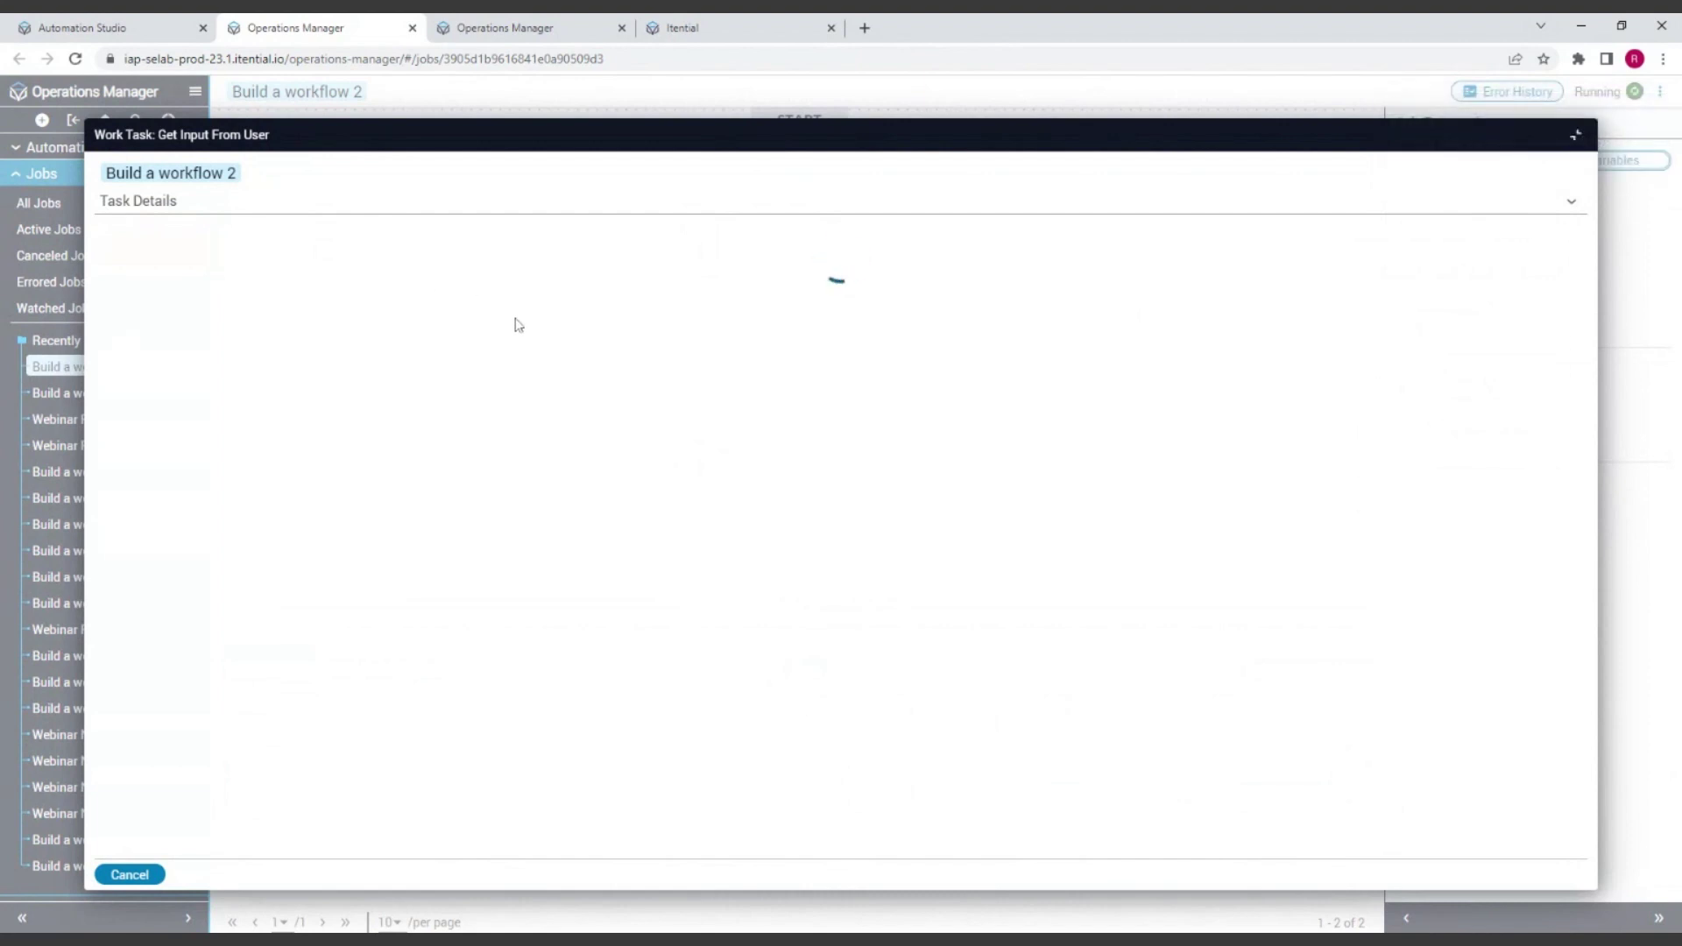
pyautogui.click(309, 349)
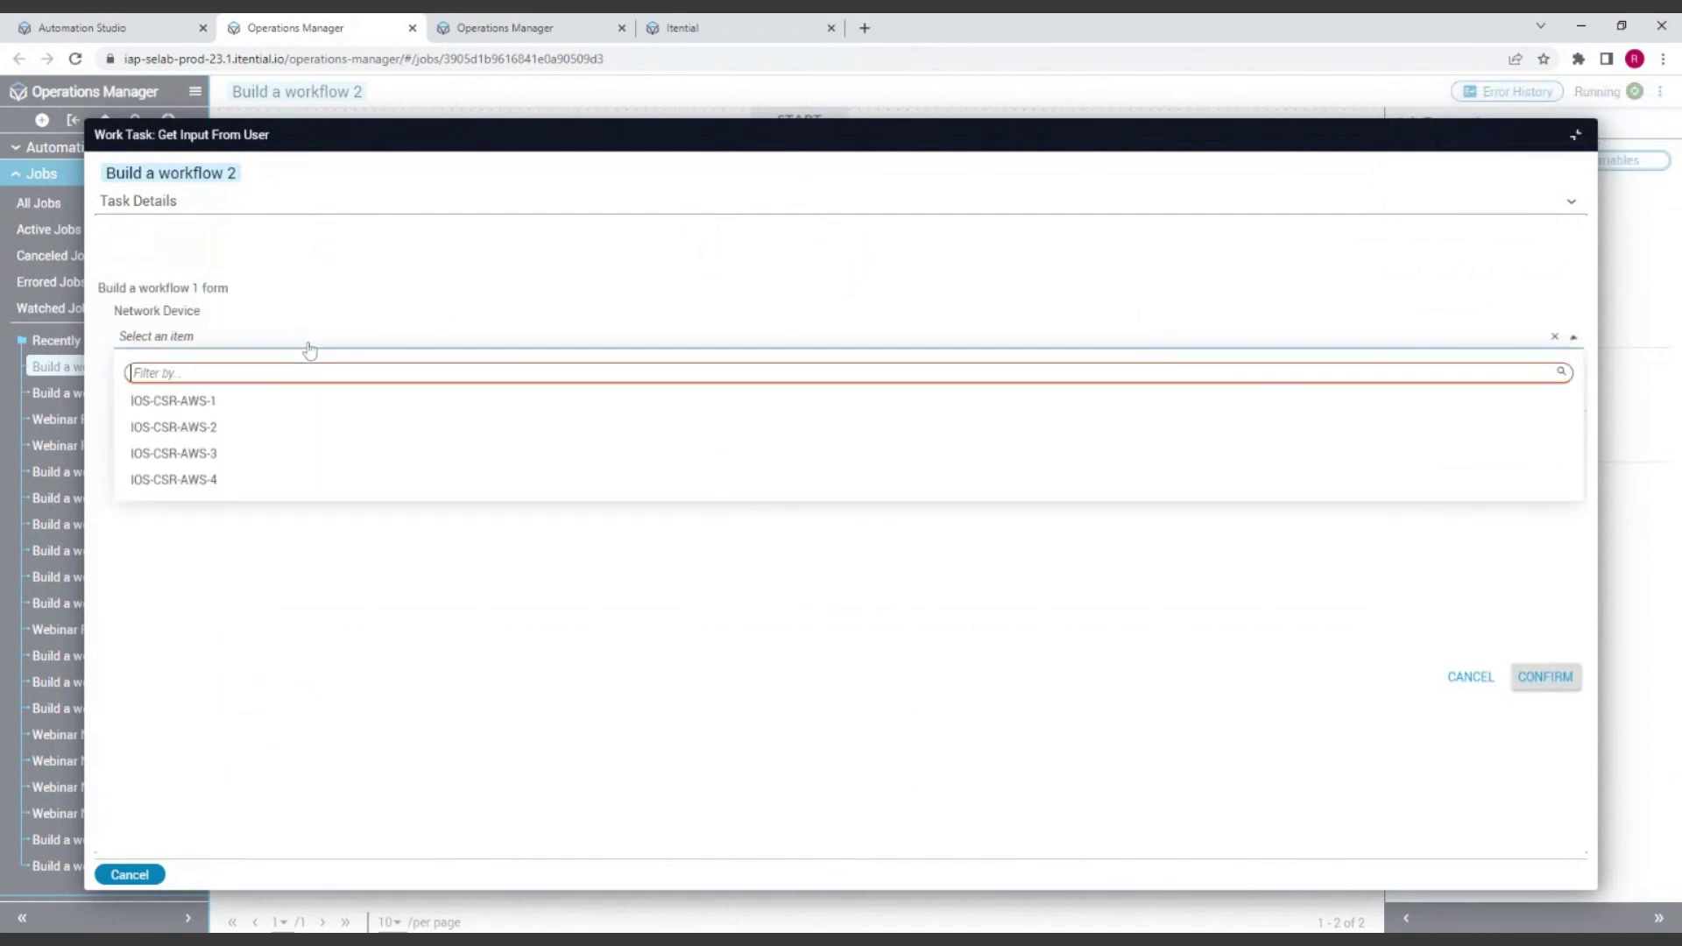
pyautogui.click(302, 410)
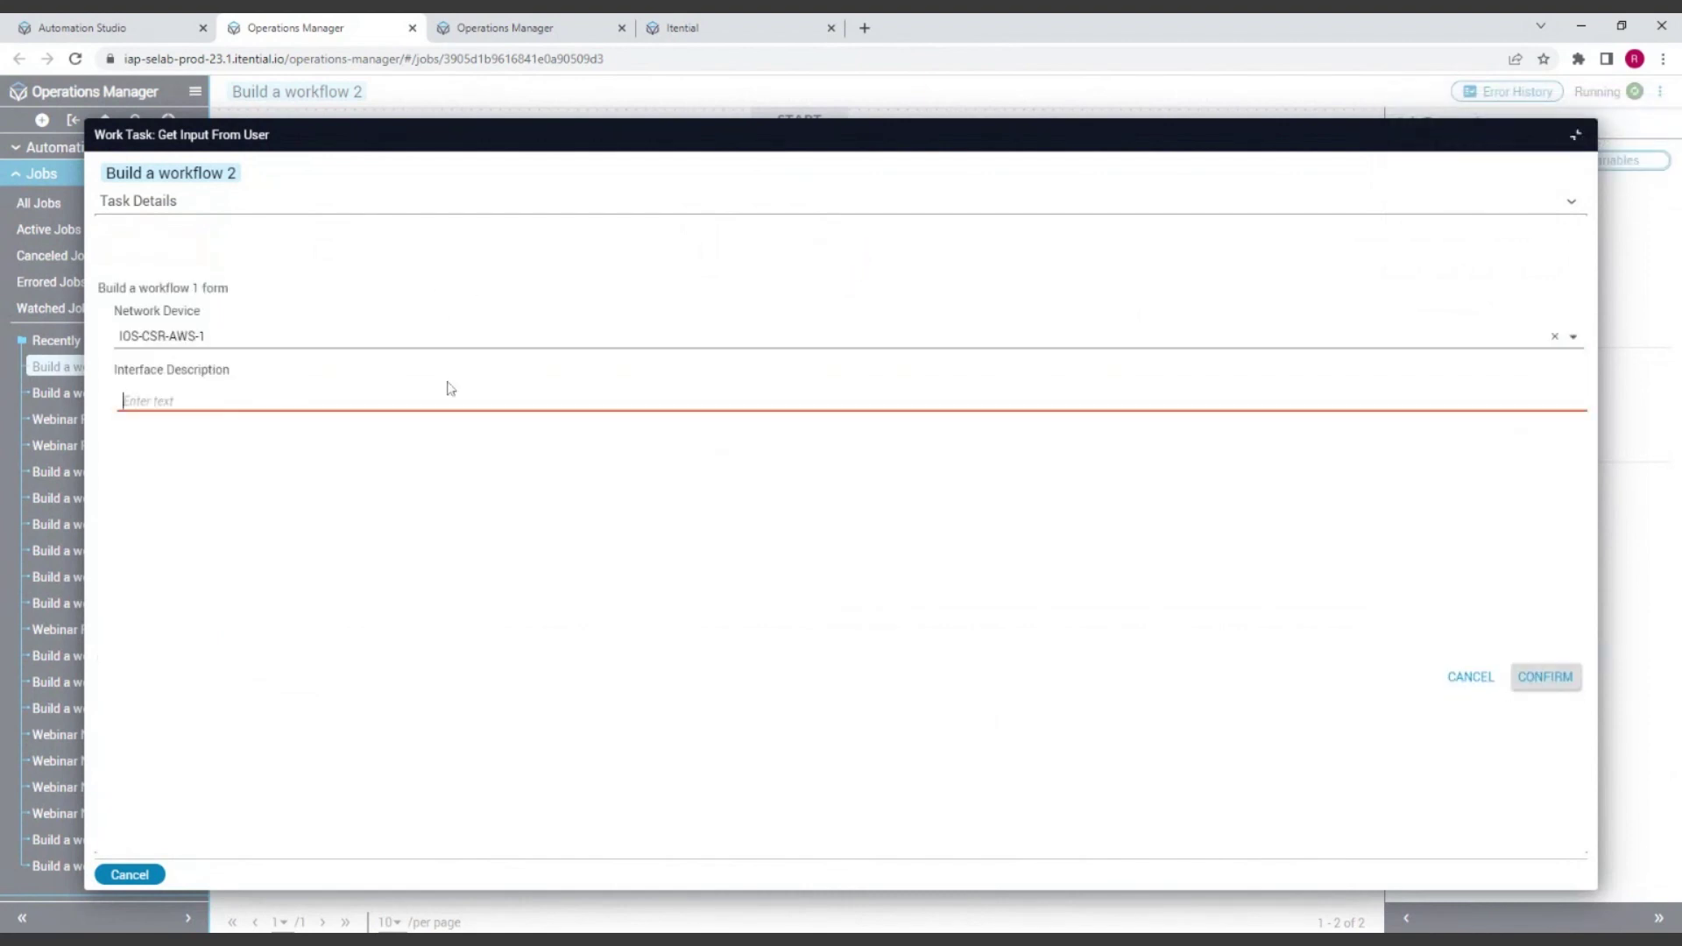
pyautogui.write('AnotherTest')
pyautogui.click(1545, 676)
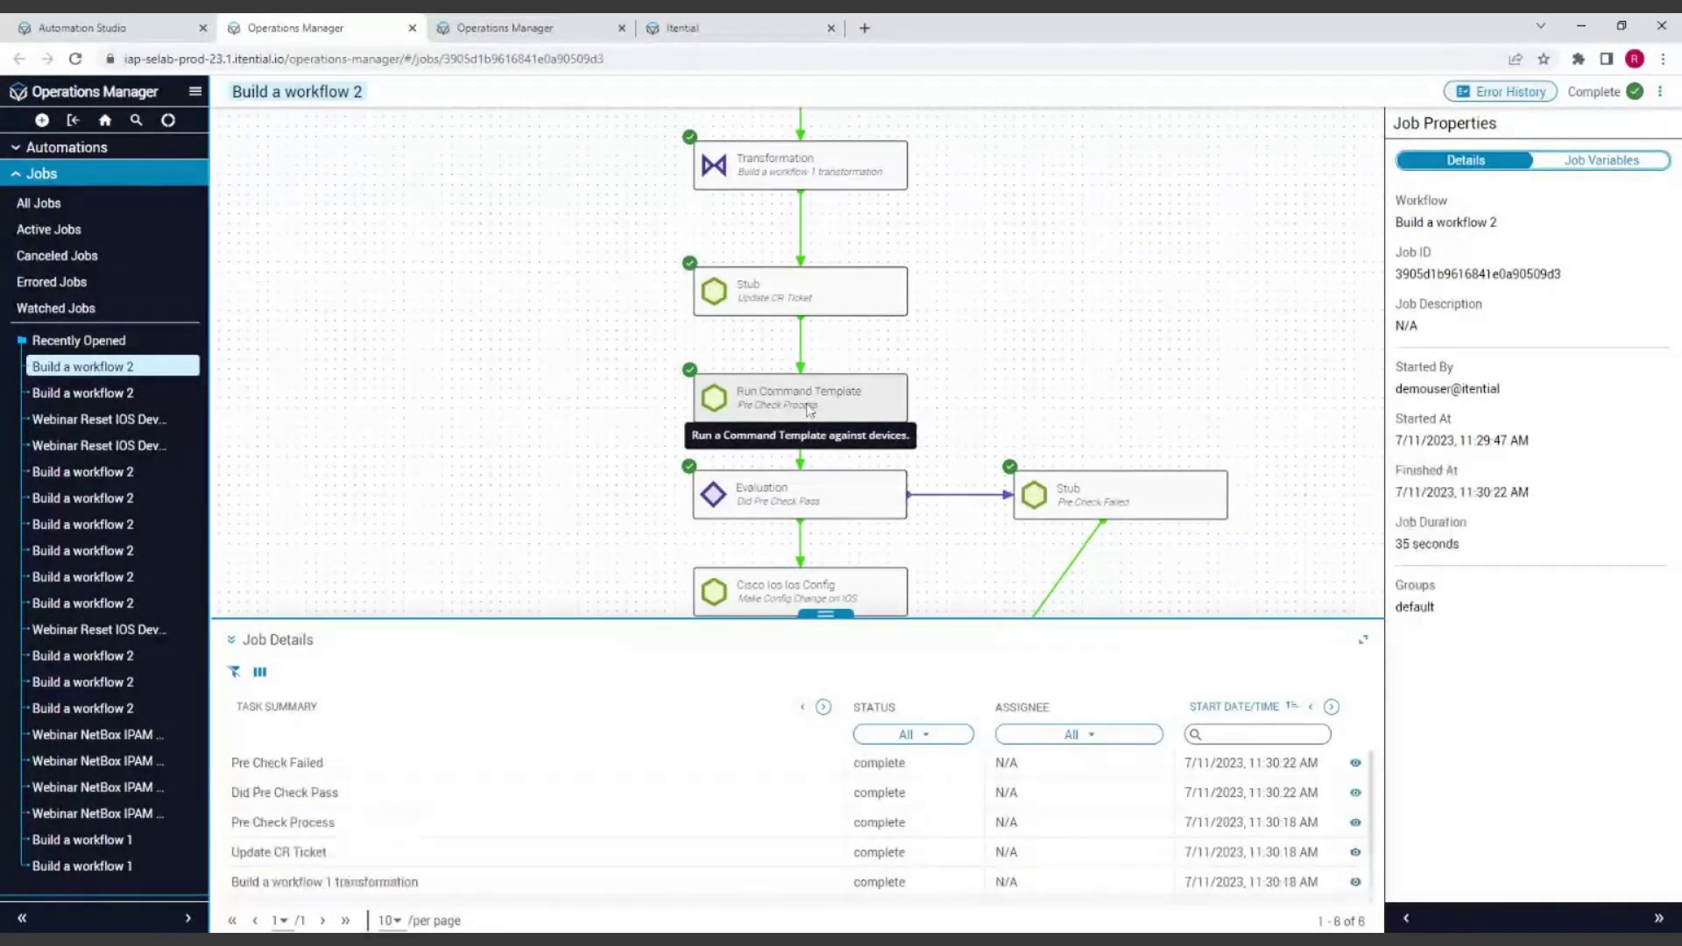
# Open the Pre Check Process task's outgoing variables in the job with the properties area widened
pyautogui.click(810, 410)
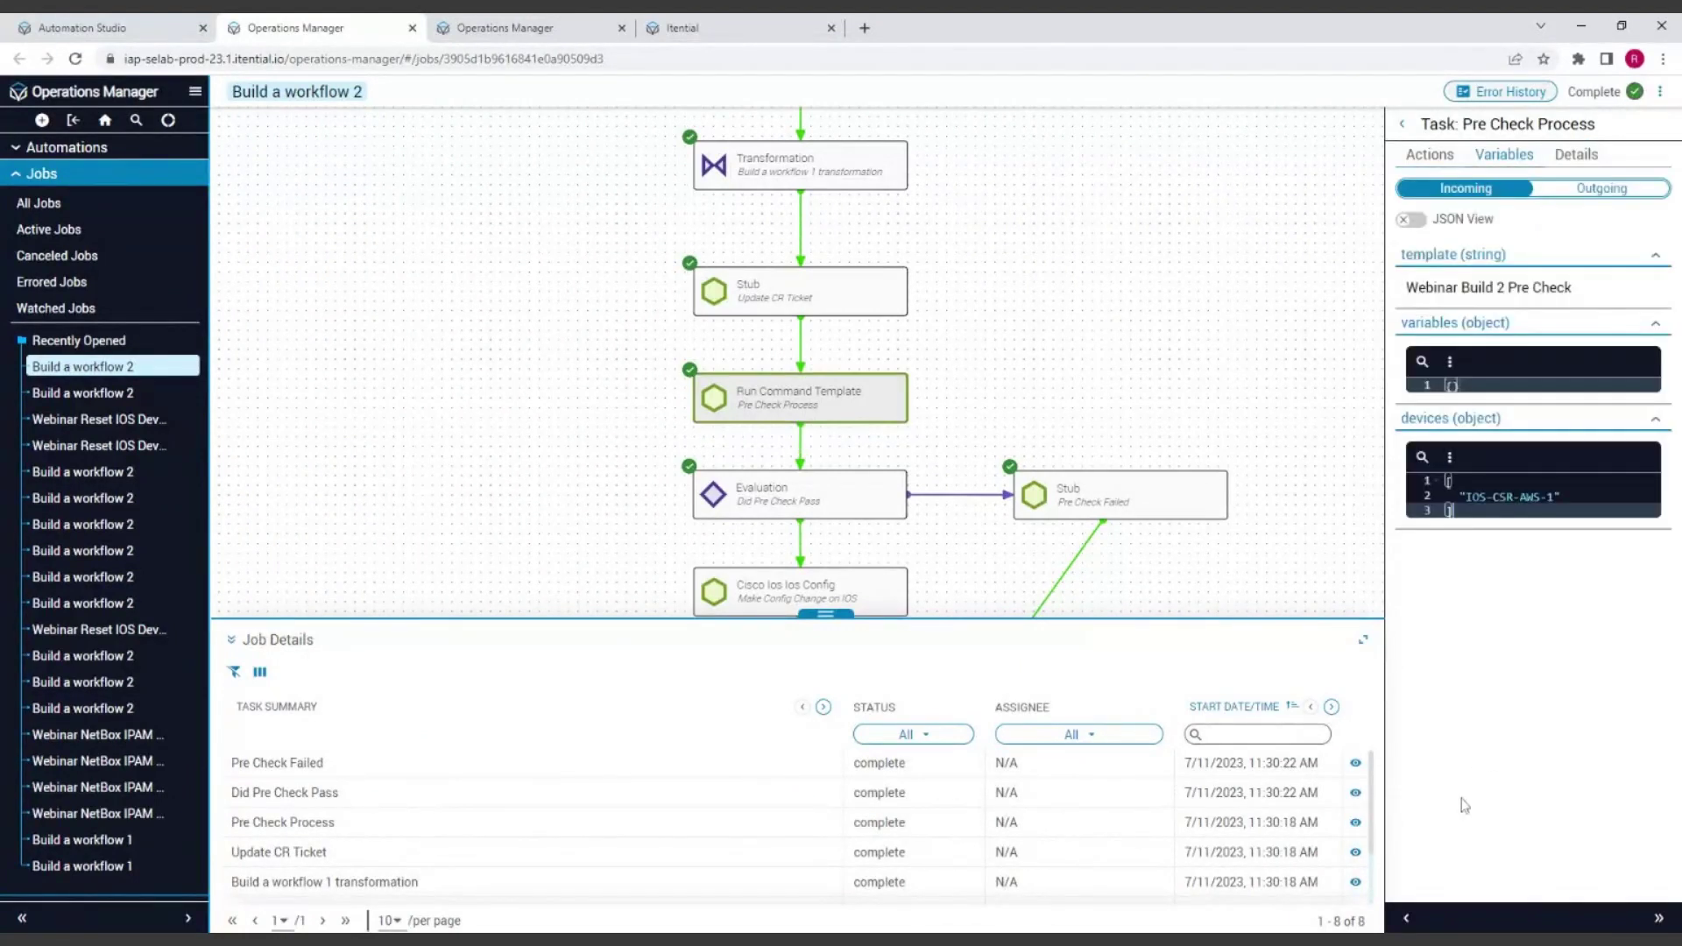
pyautogui.click(1407, 917)
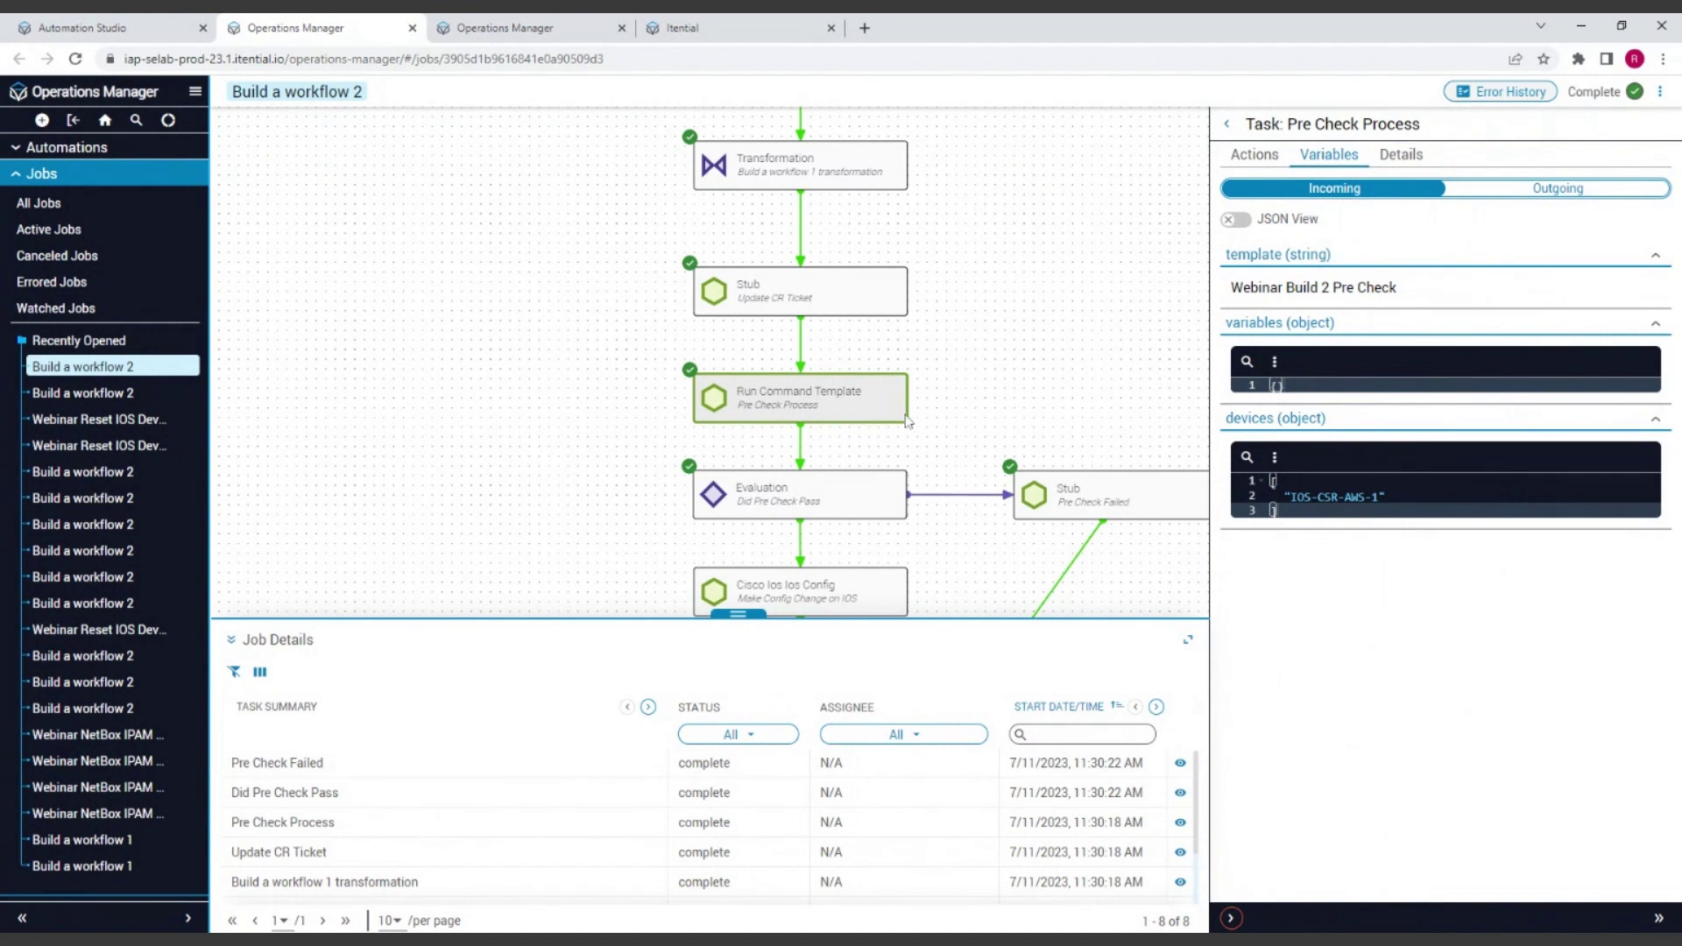
pyautogui.click(1519, 191)
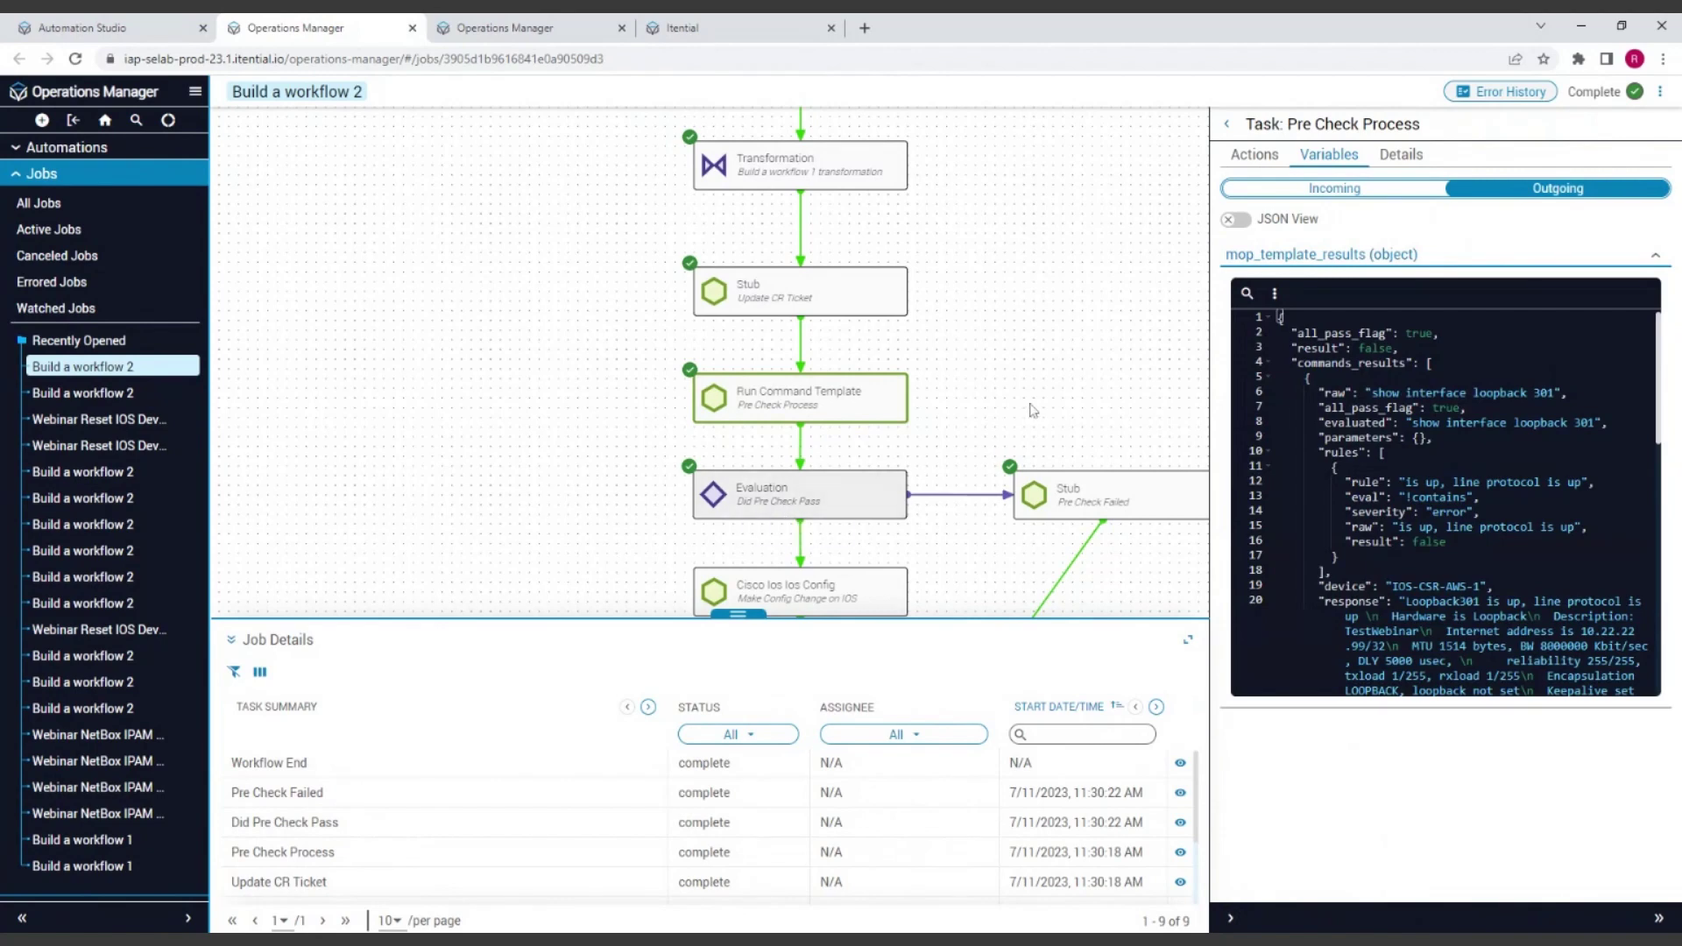
# Examine the path the job took from the Did Pre Check Pass evaluation through Pre Check Failed to END
pyautogui.moveTo(1032, 410); pyautogui.dragTo(911, 219)
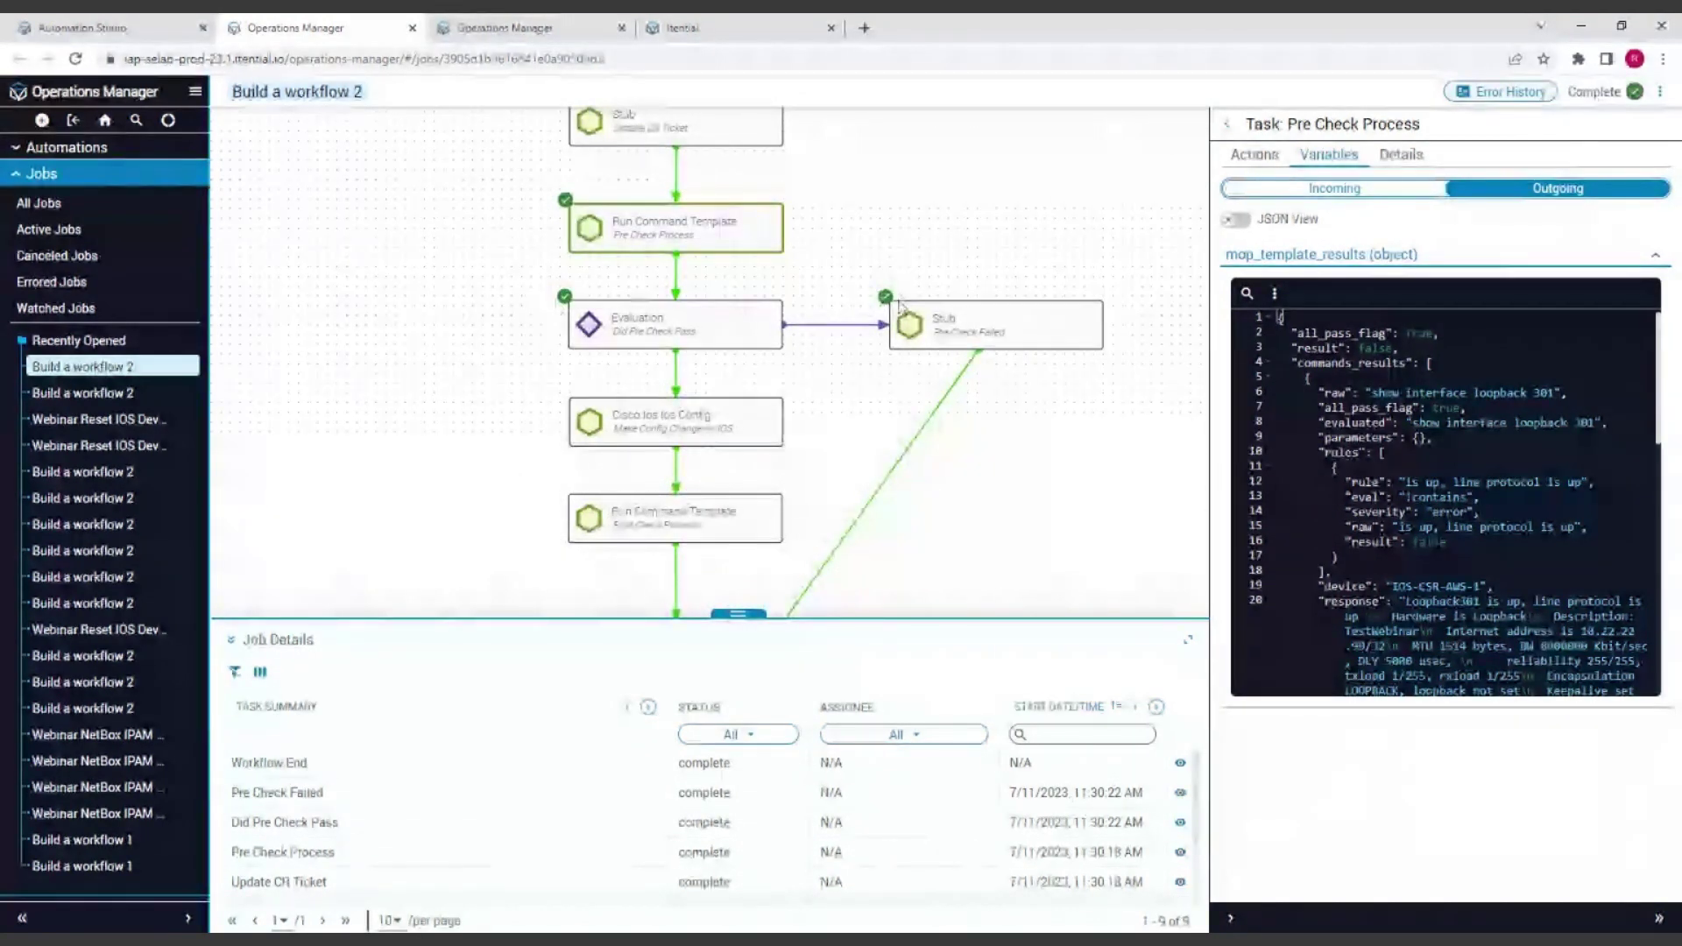
pyautogui.moveTo(1030, 501); pyautogui.dragTo(1041, 562)
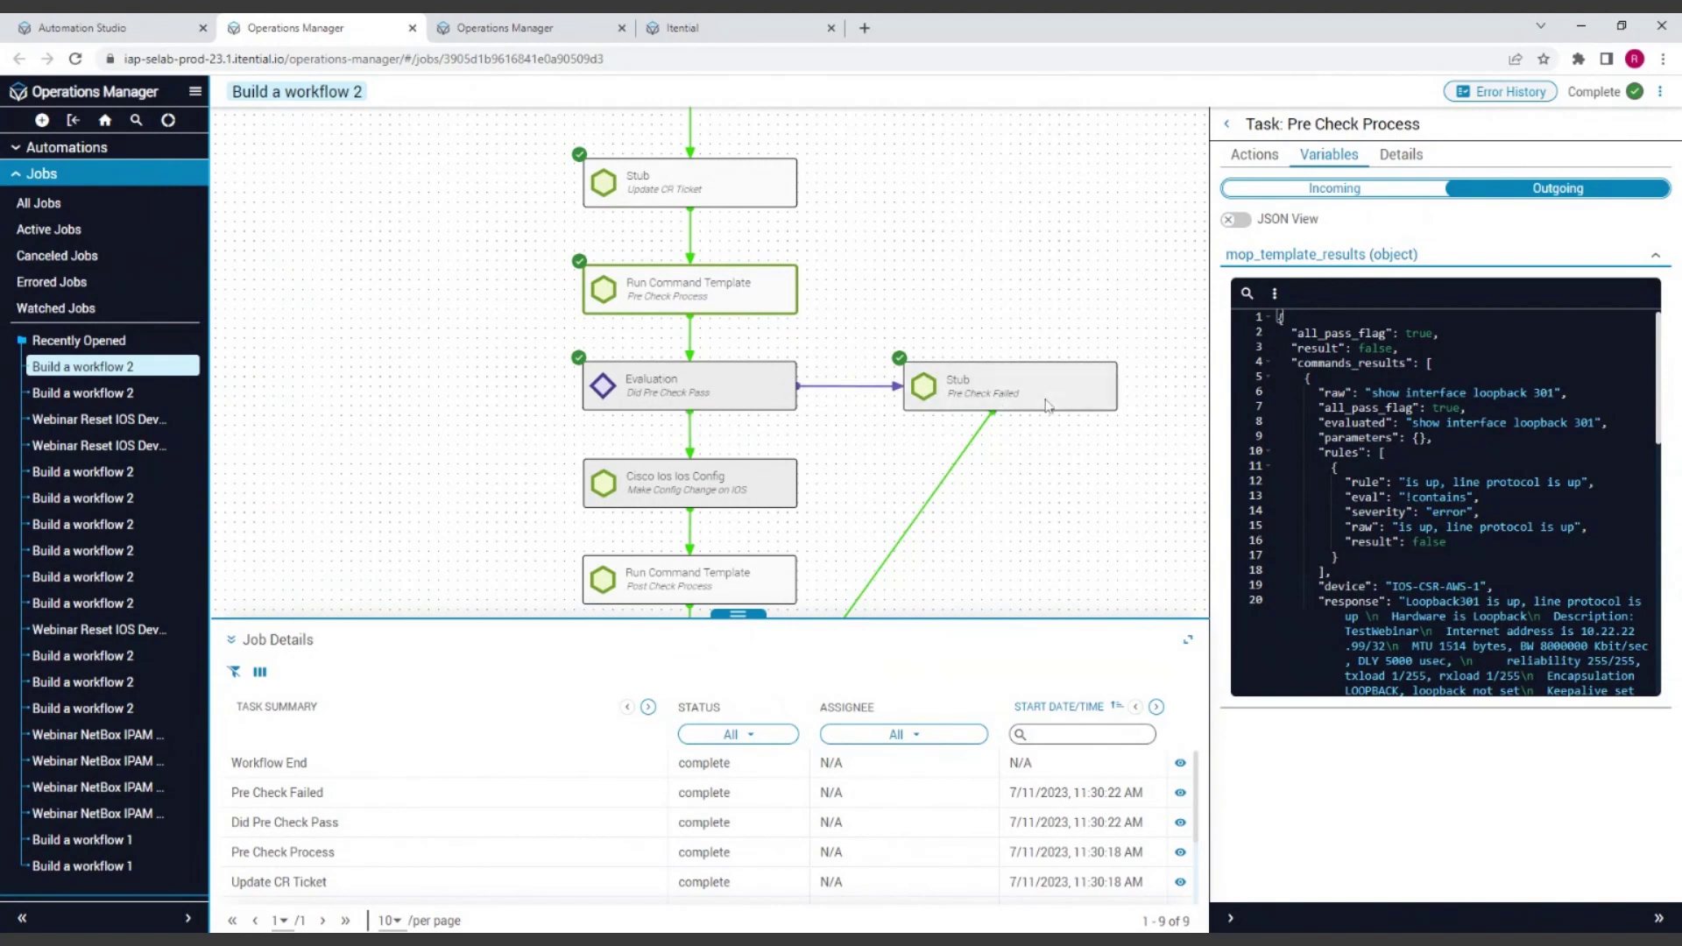
pyautogui.scroll(-3, 1060, 452)
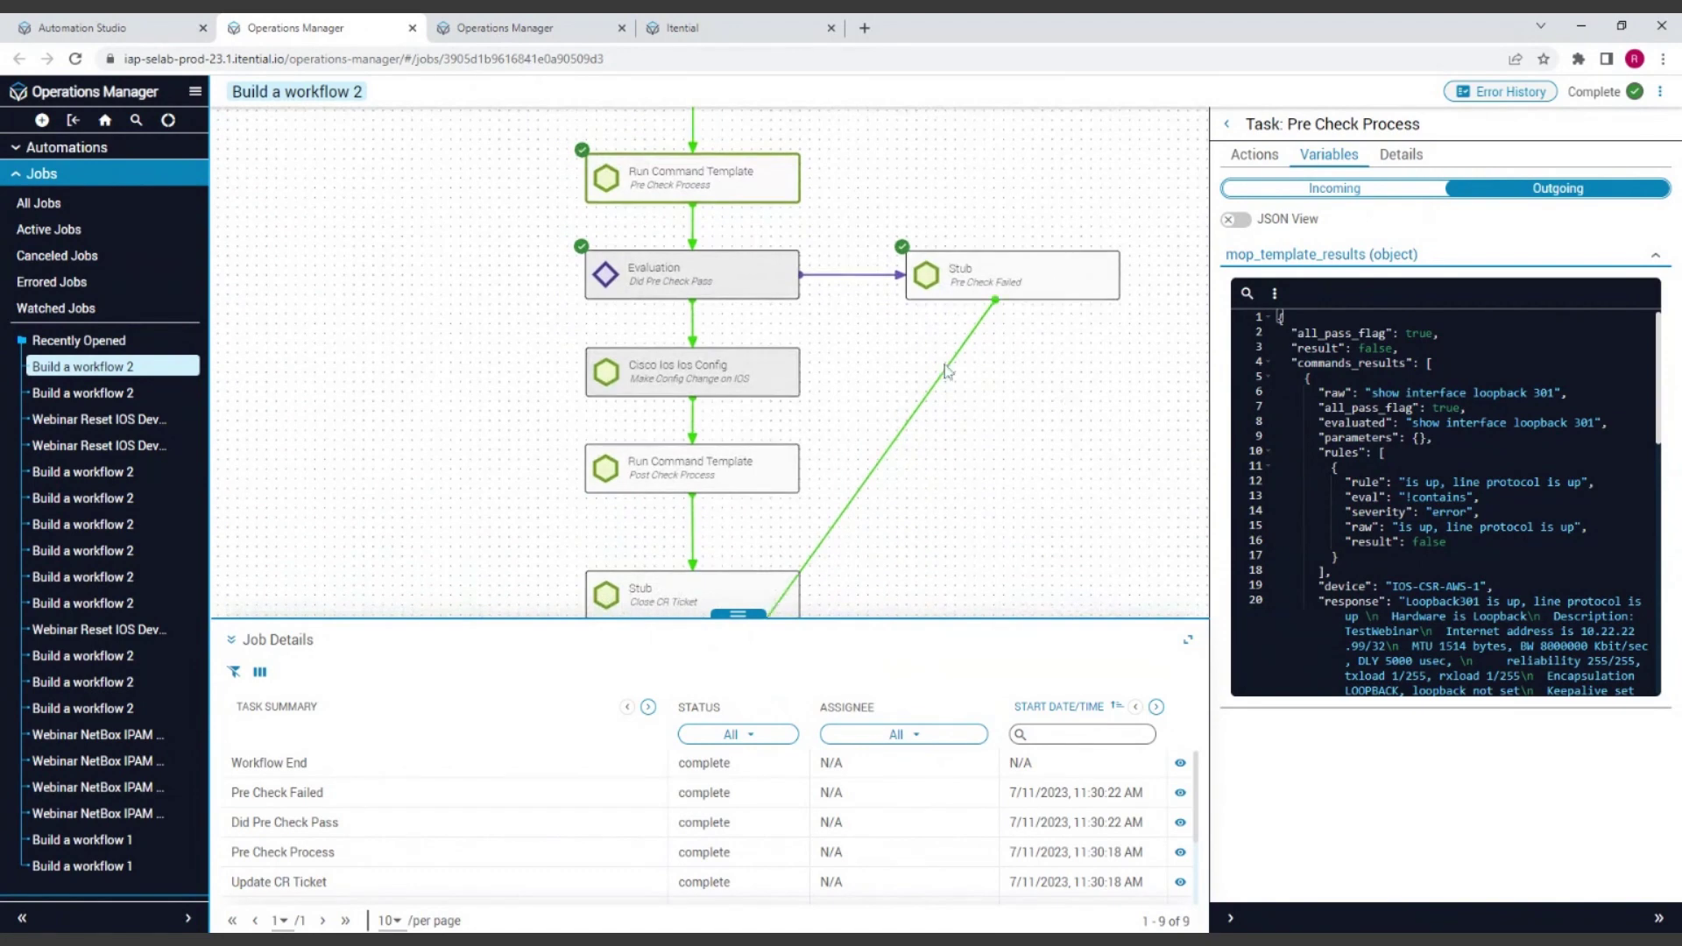
pyautogui.scroll(-3, 1037, 443)
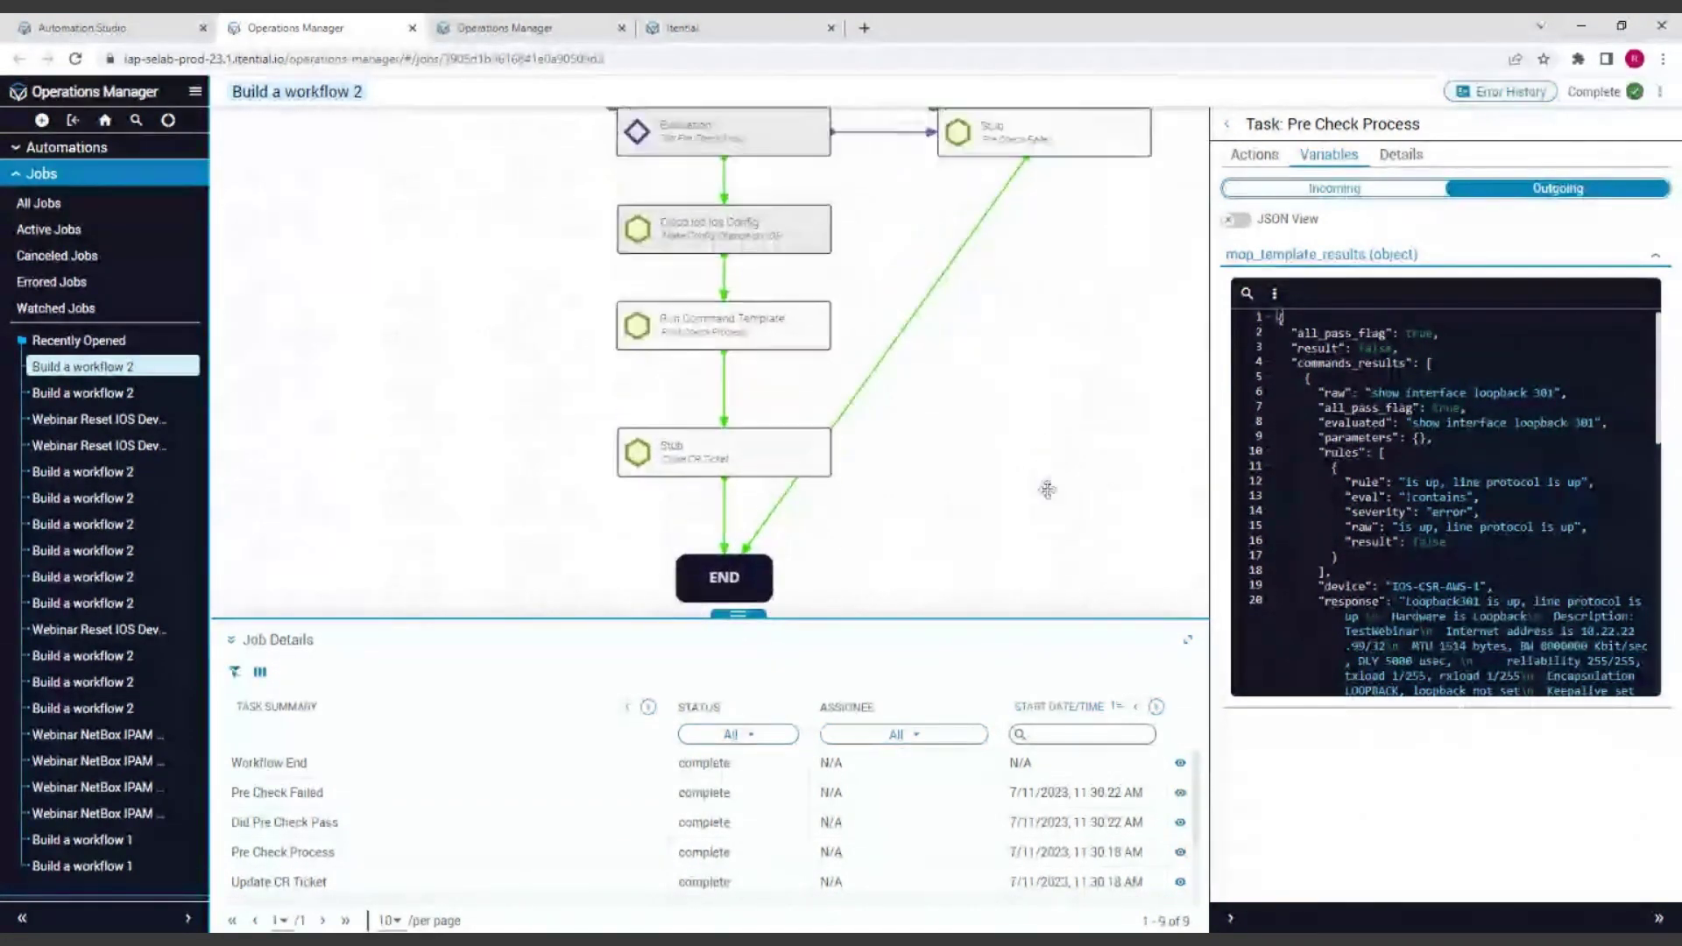
pyautogui.scroll(2, 1048, 490)
pyautogui.scroll(3, 1098, 451)
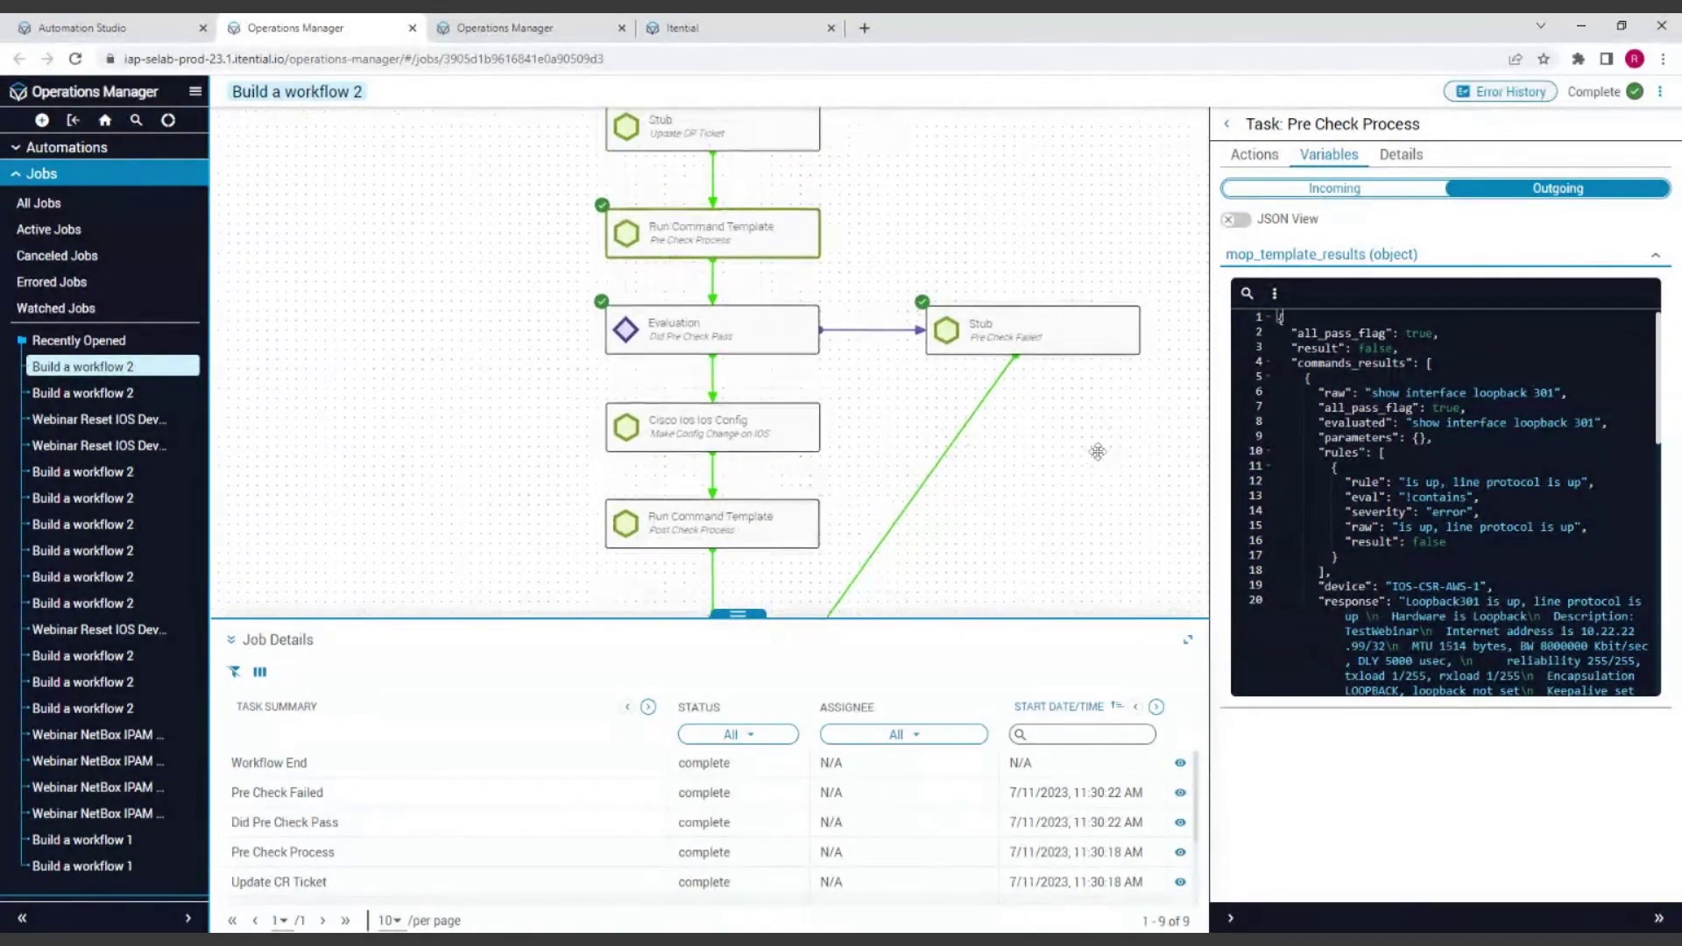
pyautogui.scroll(-1, 1098, 451)
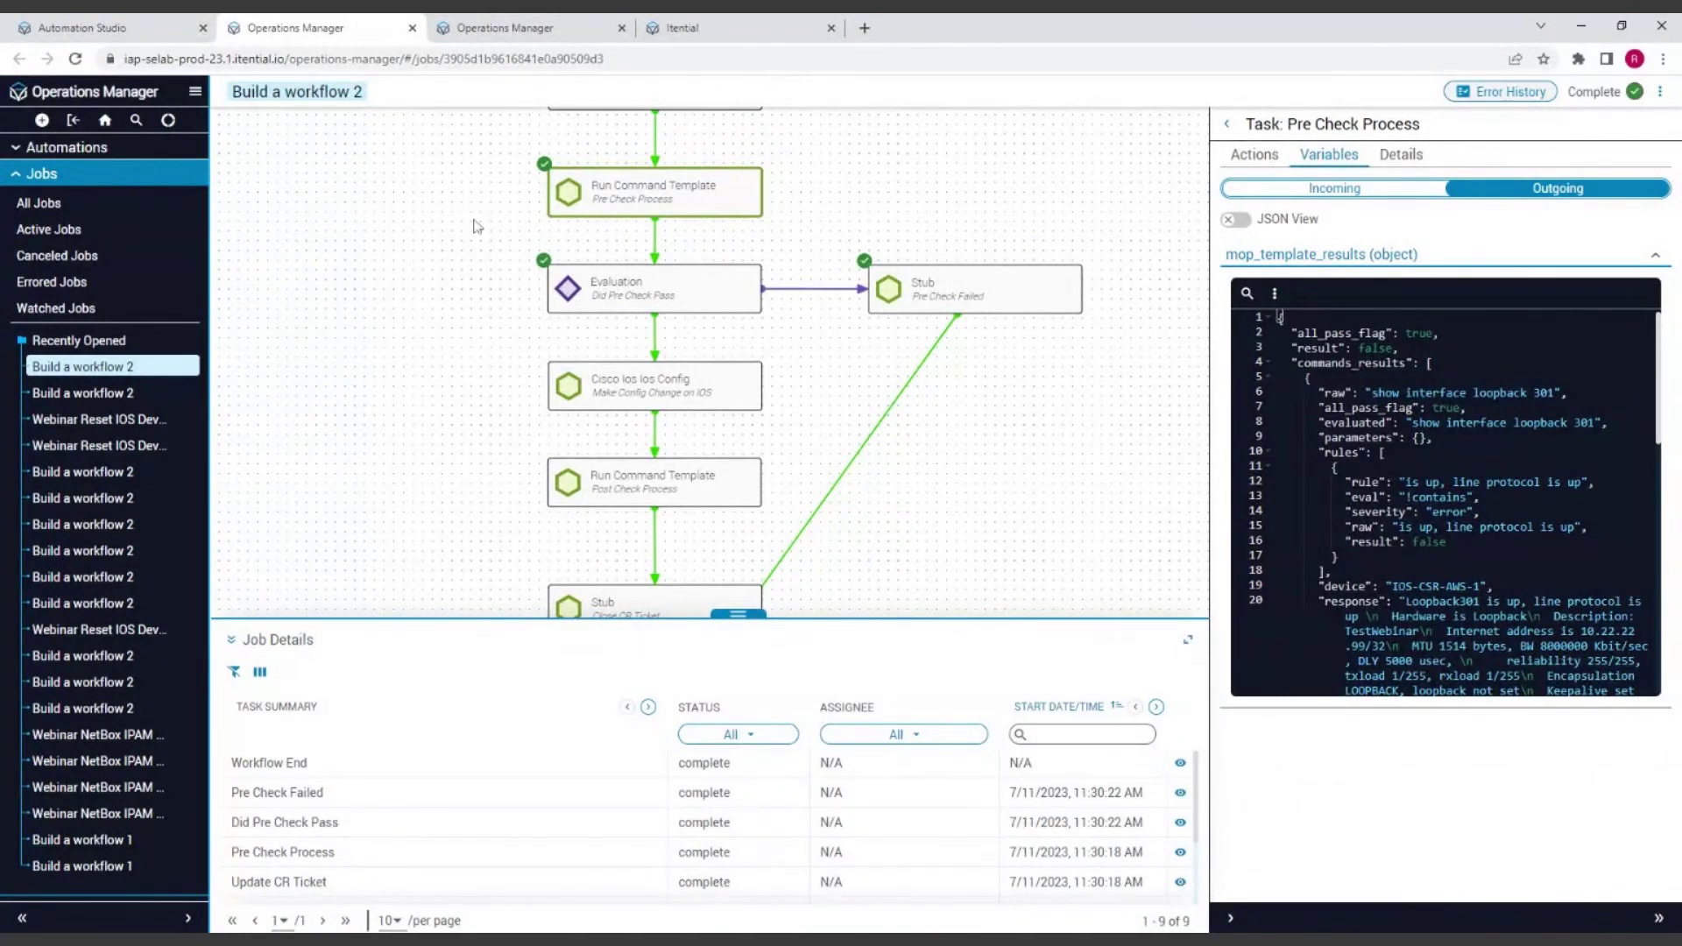
# Close an Operations Manager browser tab, return to Automation Studio and run Build a workflow 2 again
pyautogui.click(621, 27)
pyautogui.click(132, 27)
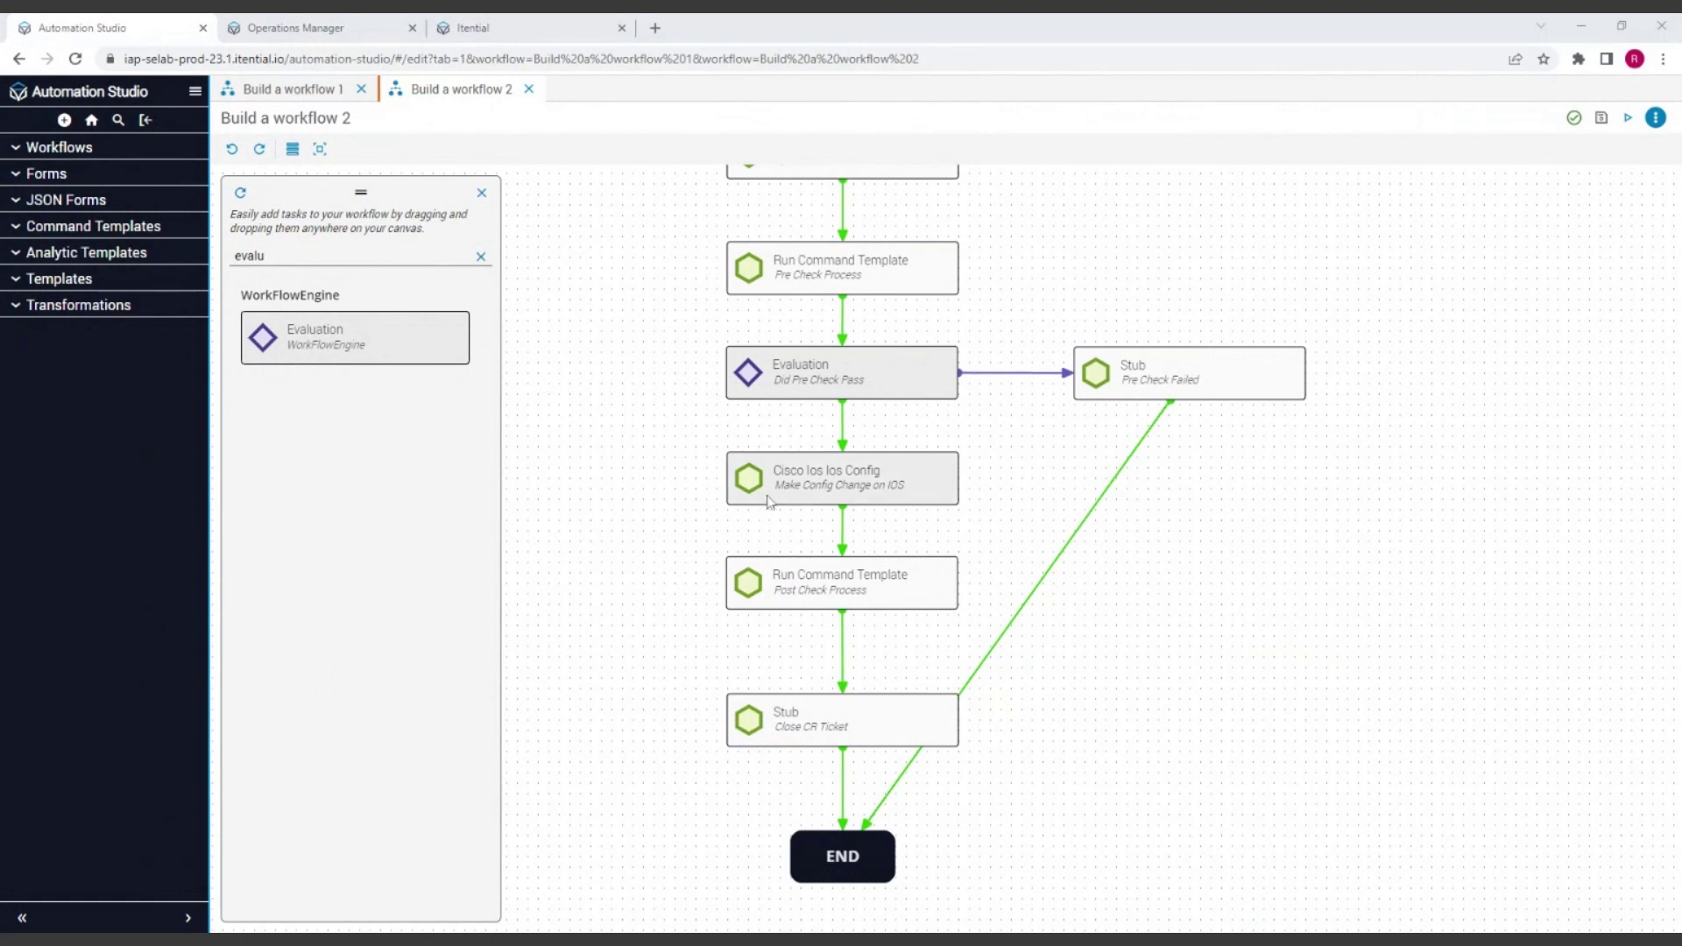
pyautogui.moveTo(1450, 319)
pyautogui.mouseDown()
pyautogui.moveTo(1459, 356)
pyautogui.moveTo(1457, 339)
pyautogui.mouseUp()
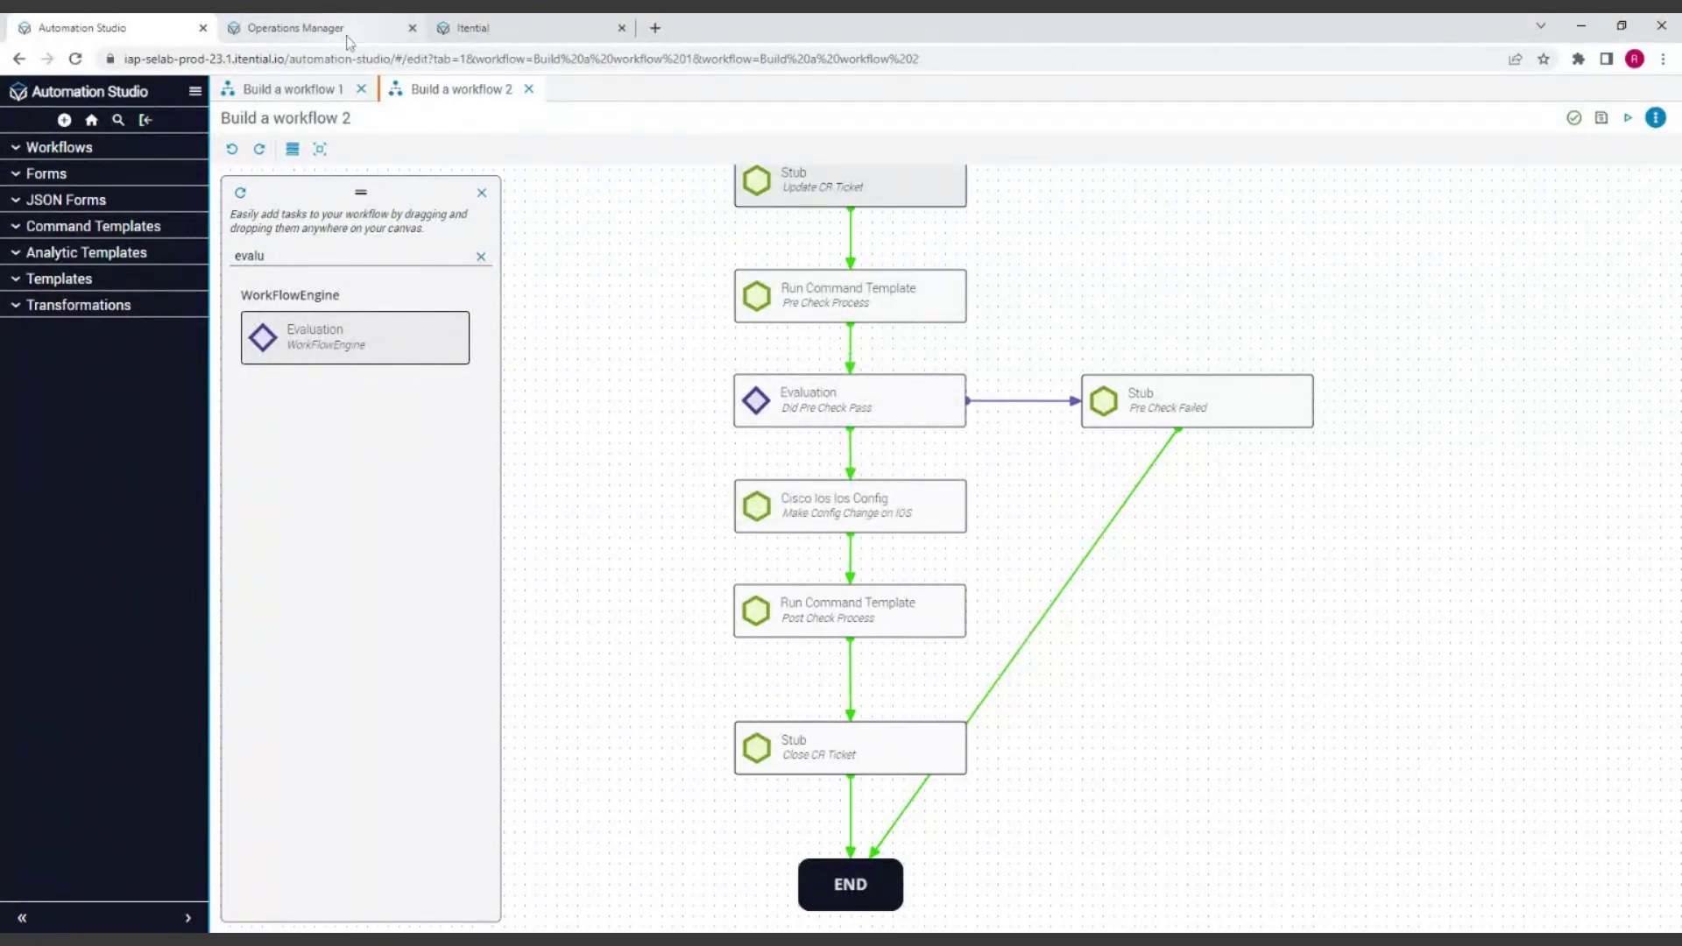
pyautogui.click(1628, 117)
pyautogui.press('Return')
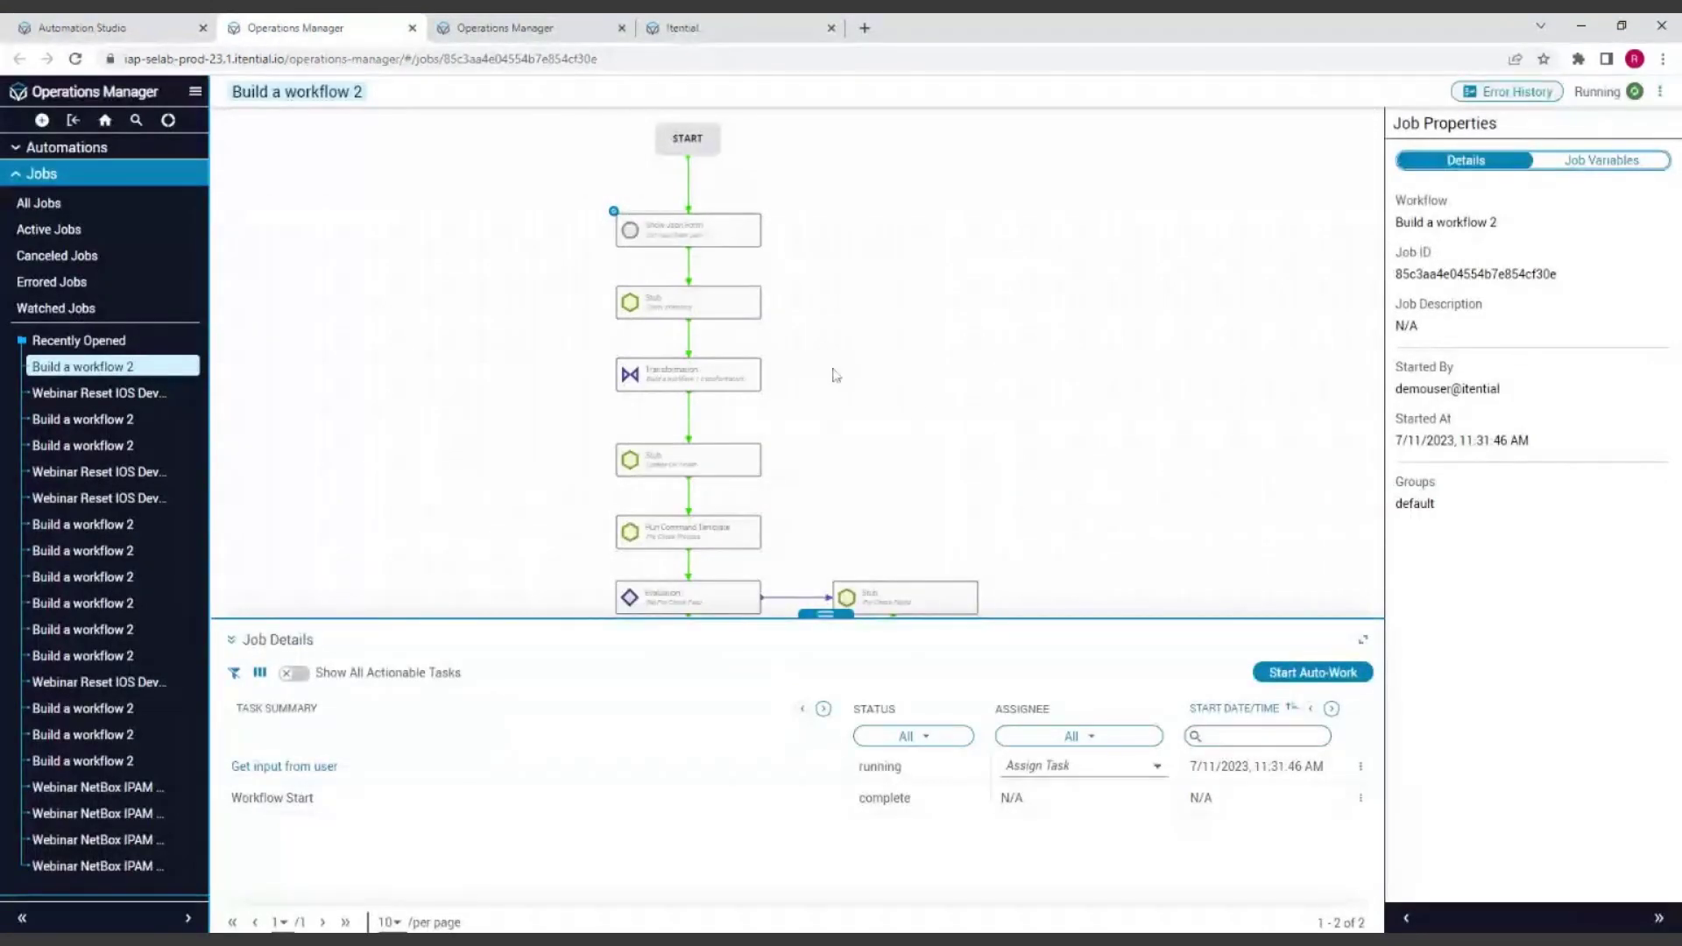
# Work the new job's Get input from user task with device IOS-CSR-AWS-1 and interface description ThisShouldPass, and confirm the form
pyautogui.scroll(2, 824, 350)
pyautogui.moveTo(889, 329); pyautogui.dragTo(1055, 357)
pyautogui.click(1360, 797)
pyautogui.click(1362, 769)
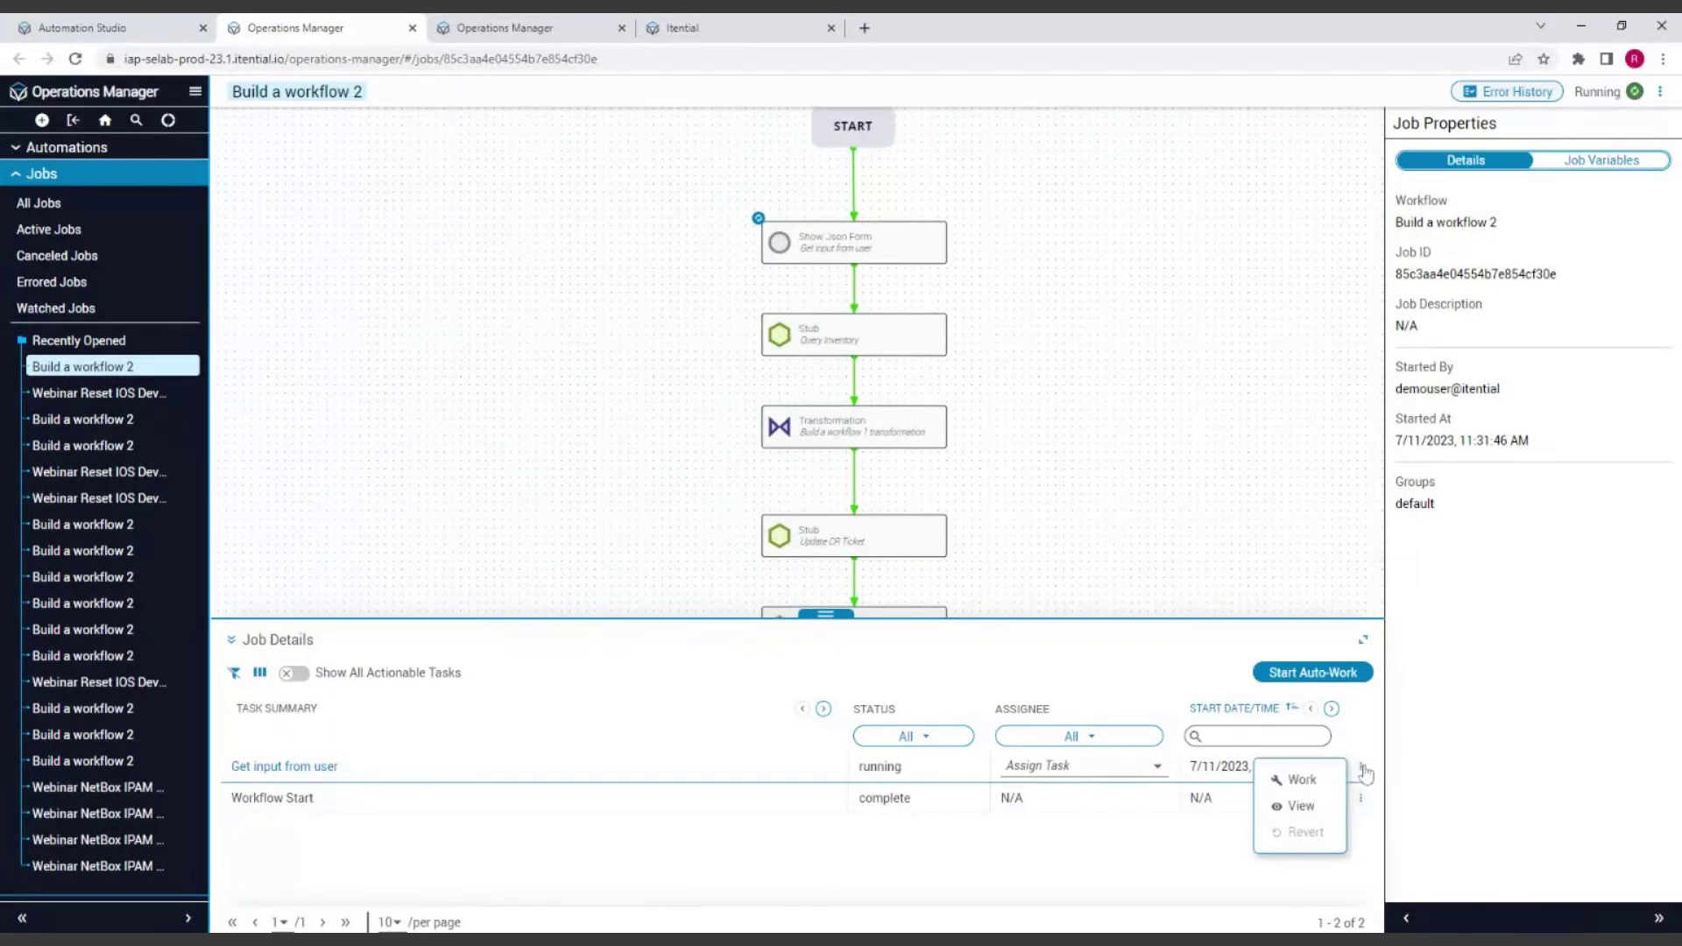
pyautogui.click(1297, 780)
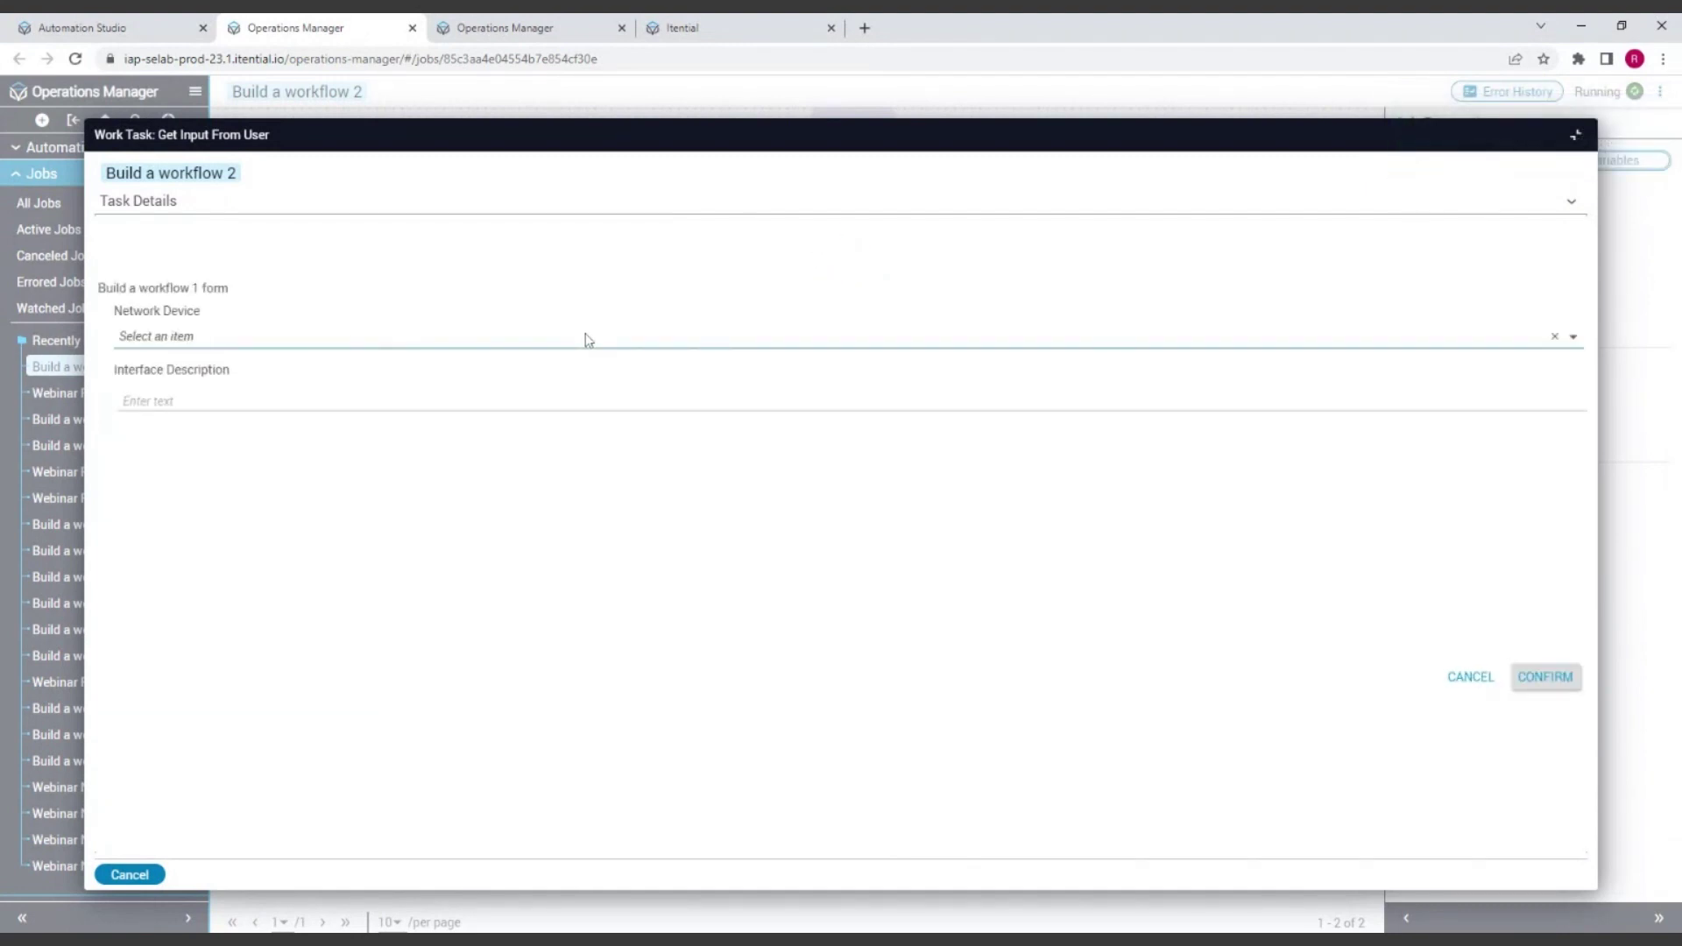
pyautogui.click(295, 328)
pyautogui.click(233, 396)
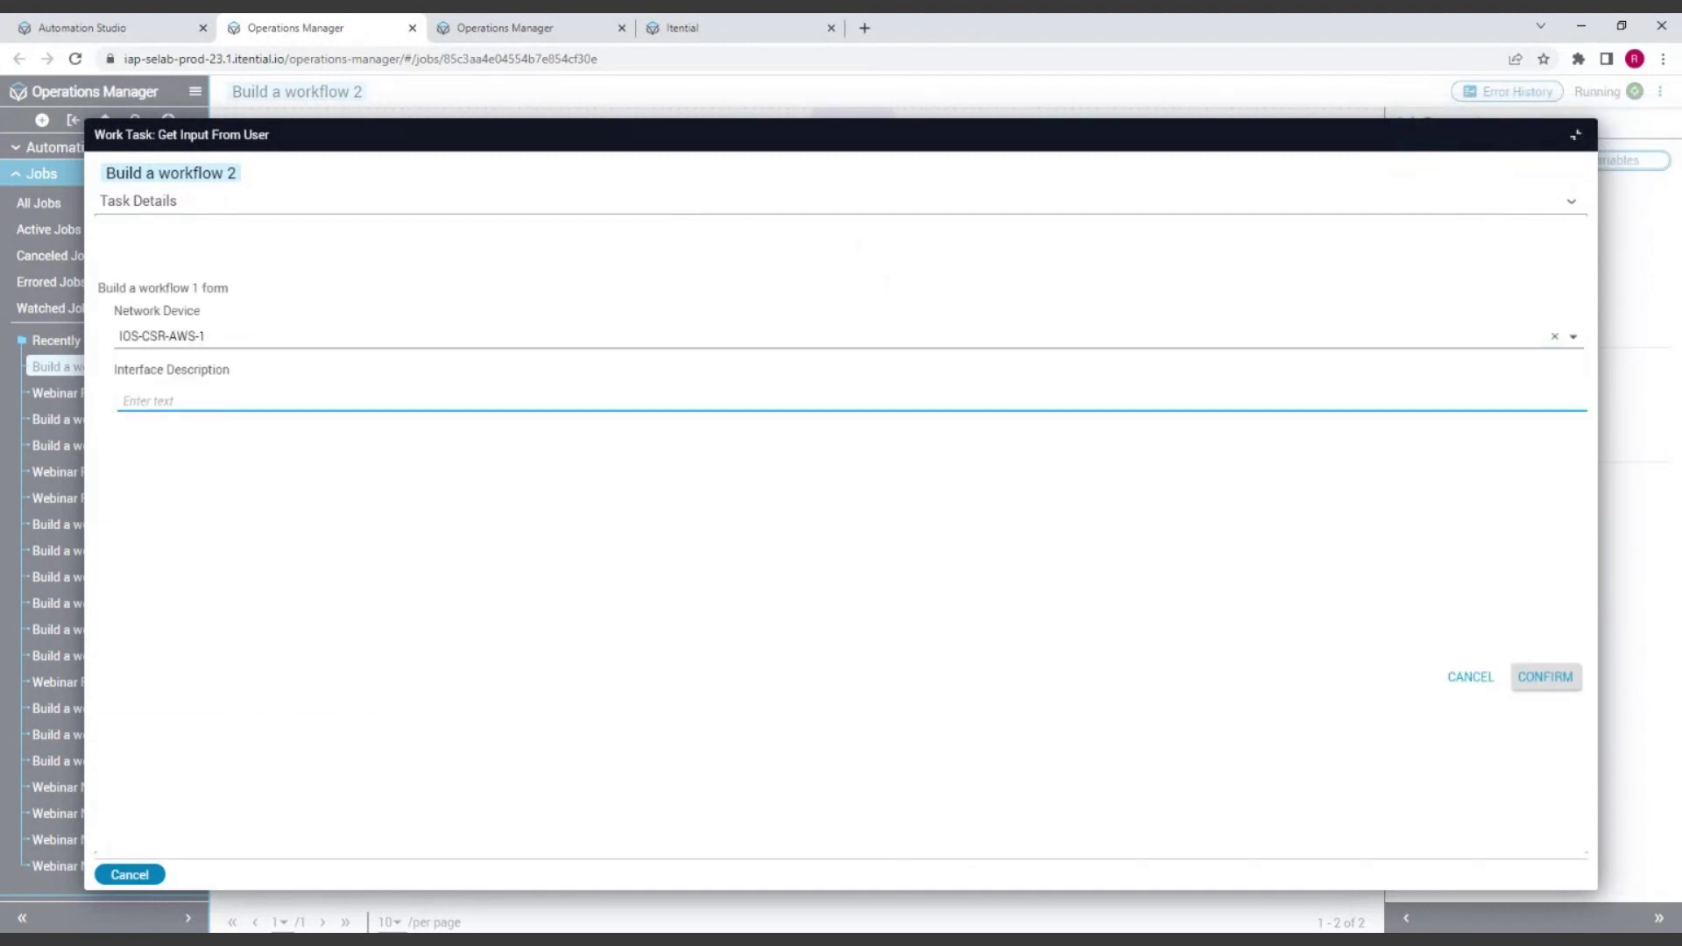
pyautogui.write('ThisShouldPass')
pyautogui.click(1533, 677)
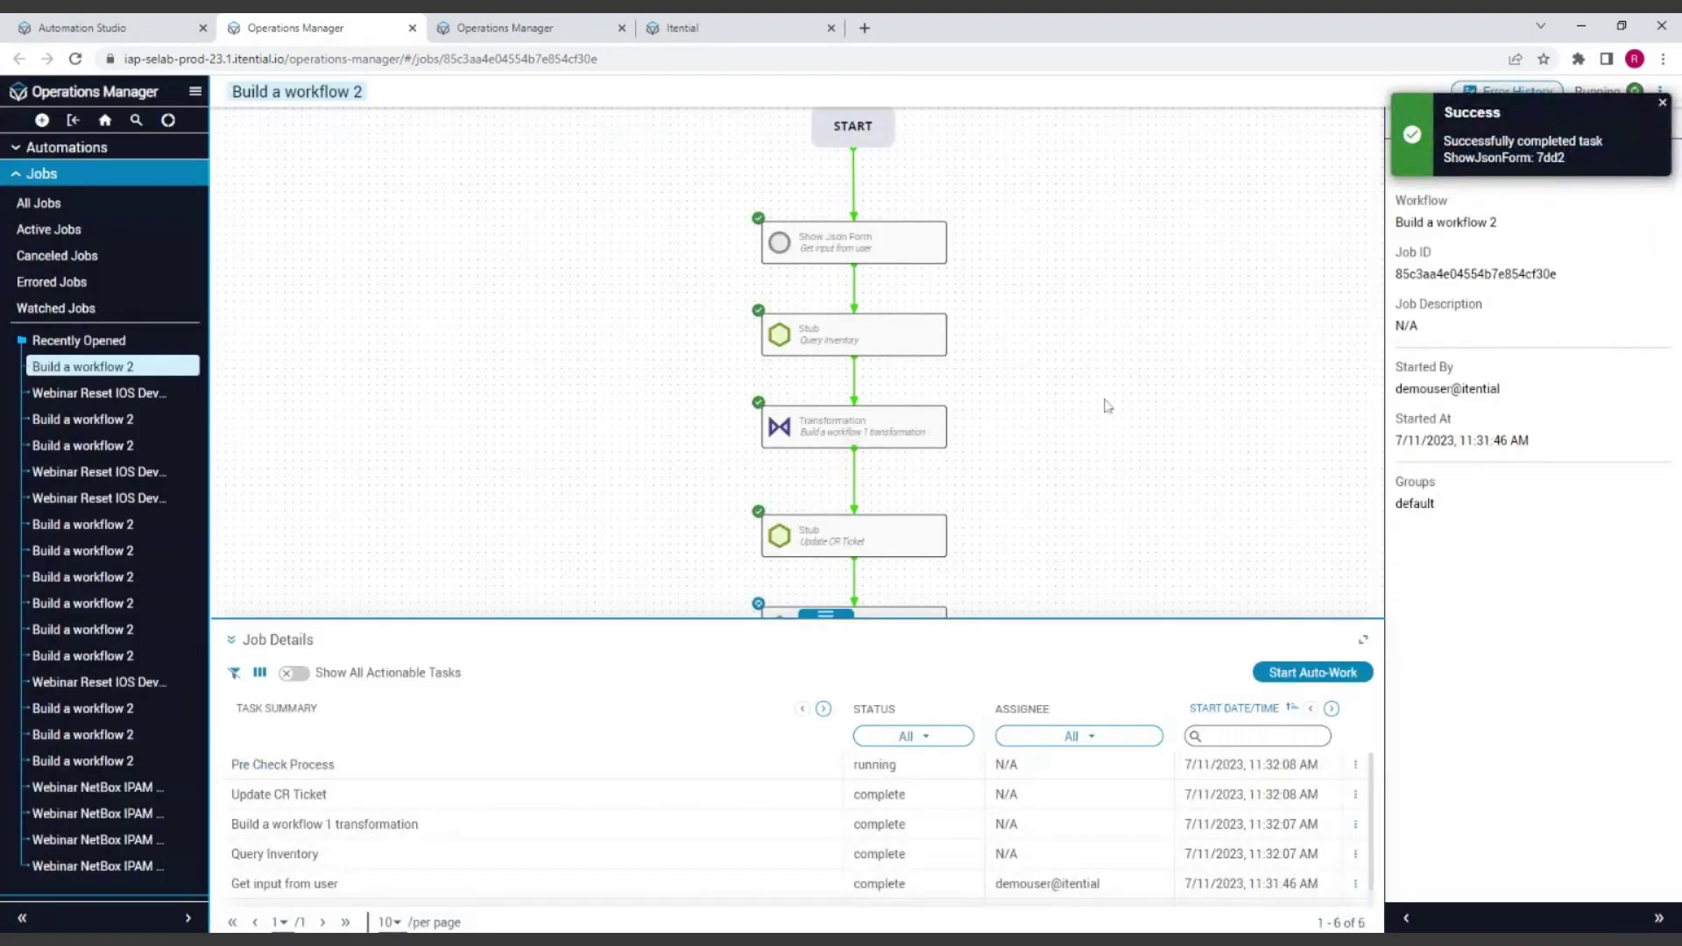
# Examine the result value in the Post Check Process task's outgoing variables for the second job
pyautogui.moveTo(1156, 483); pyautogui.dragTo(1134, 375)
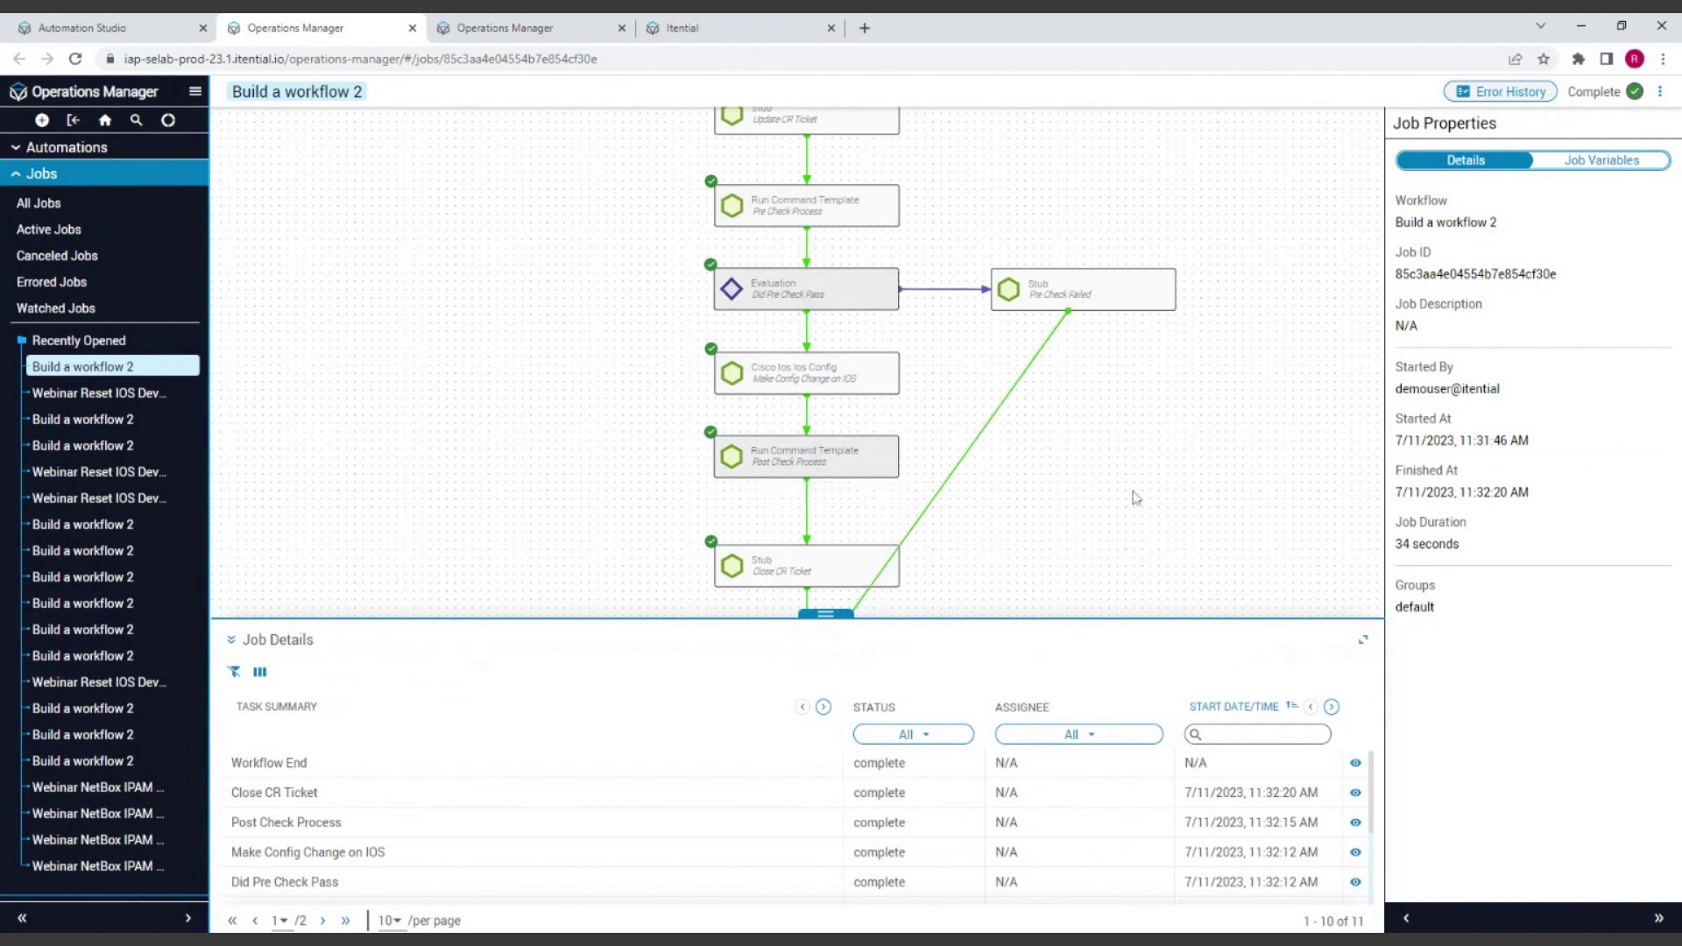
pyautogui.scroll(-1, 1130, 491)
pyautogui.click(779, 363)
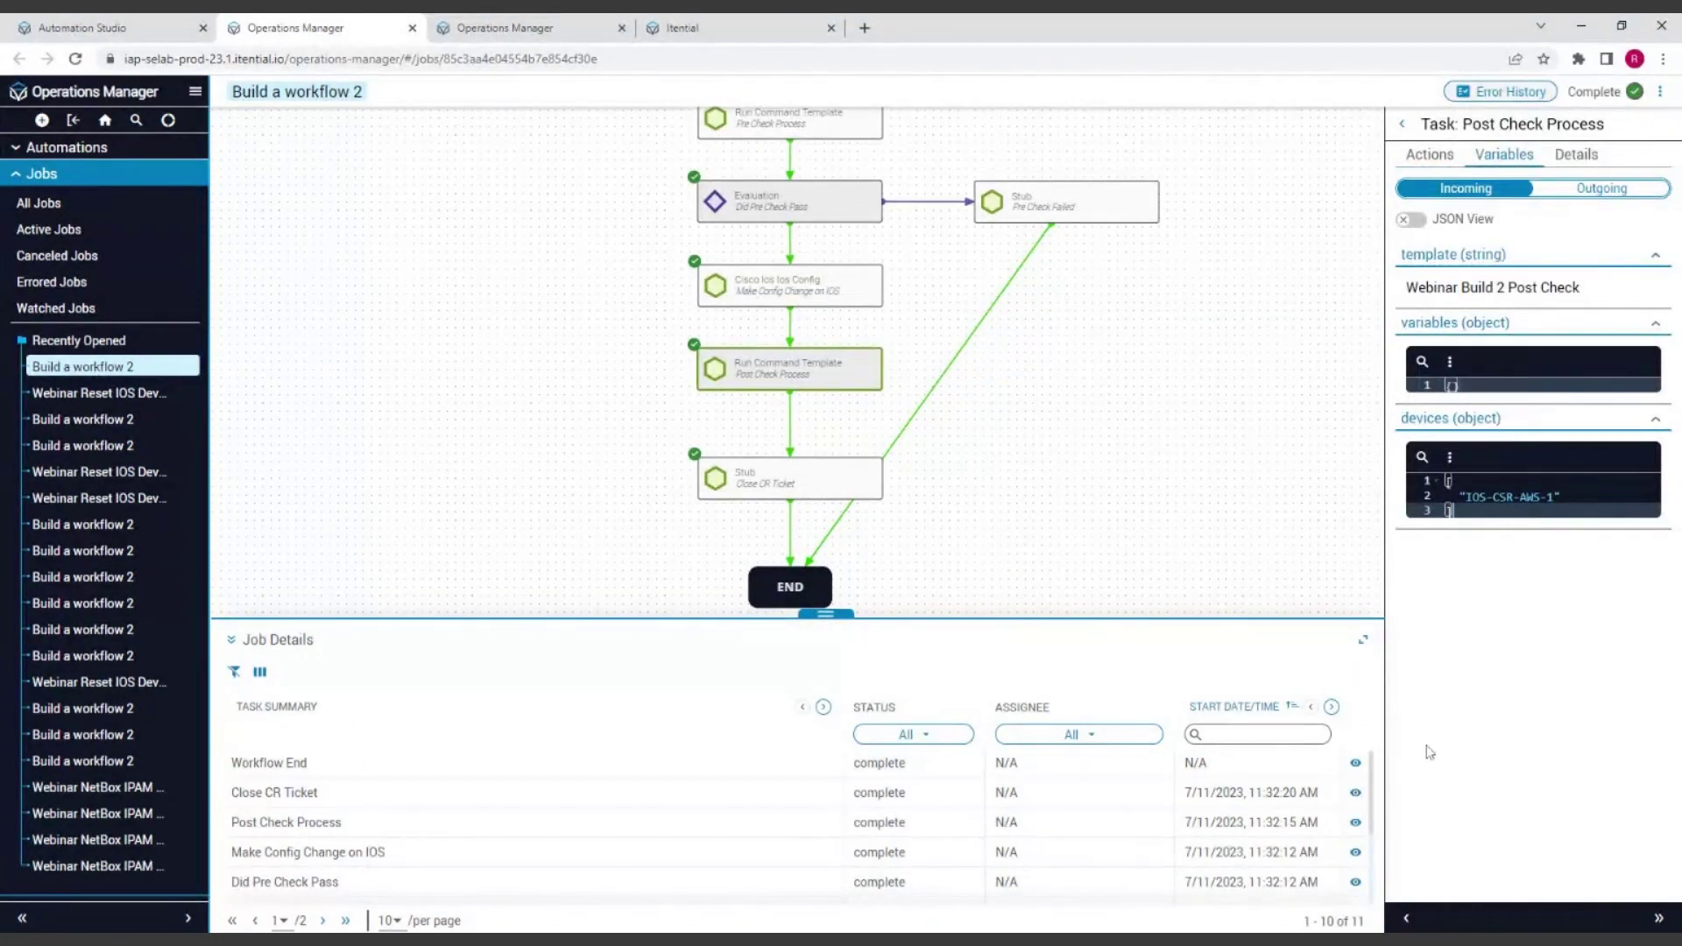
pyautogui.click(1406, 918)
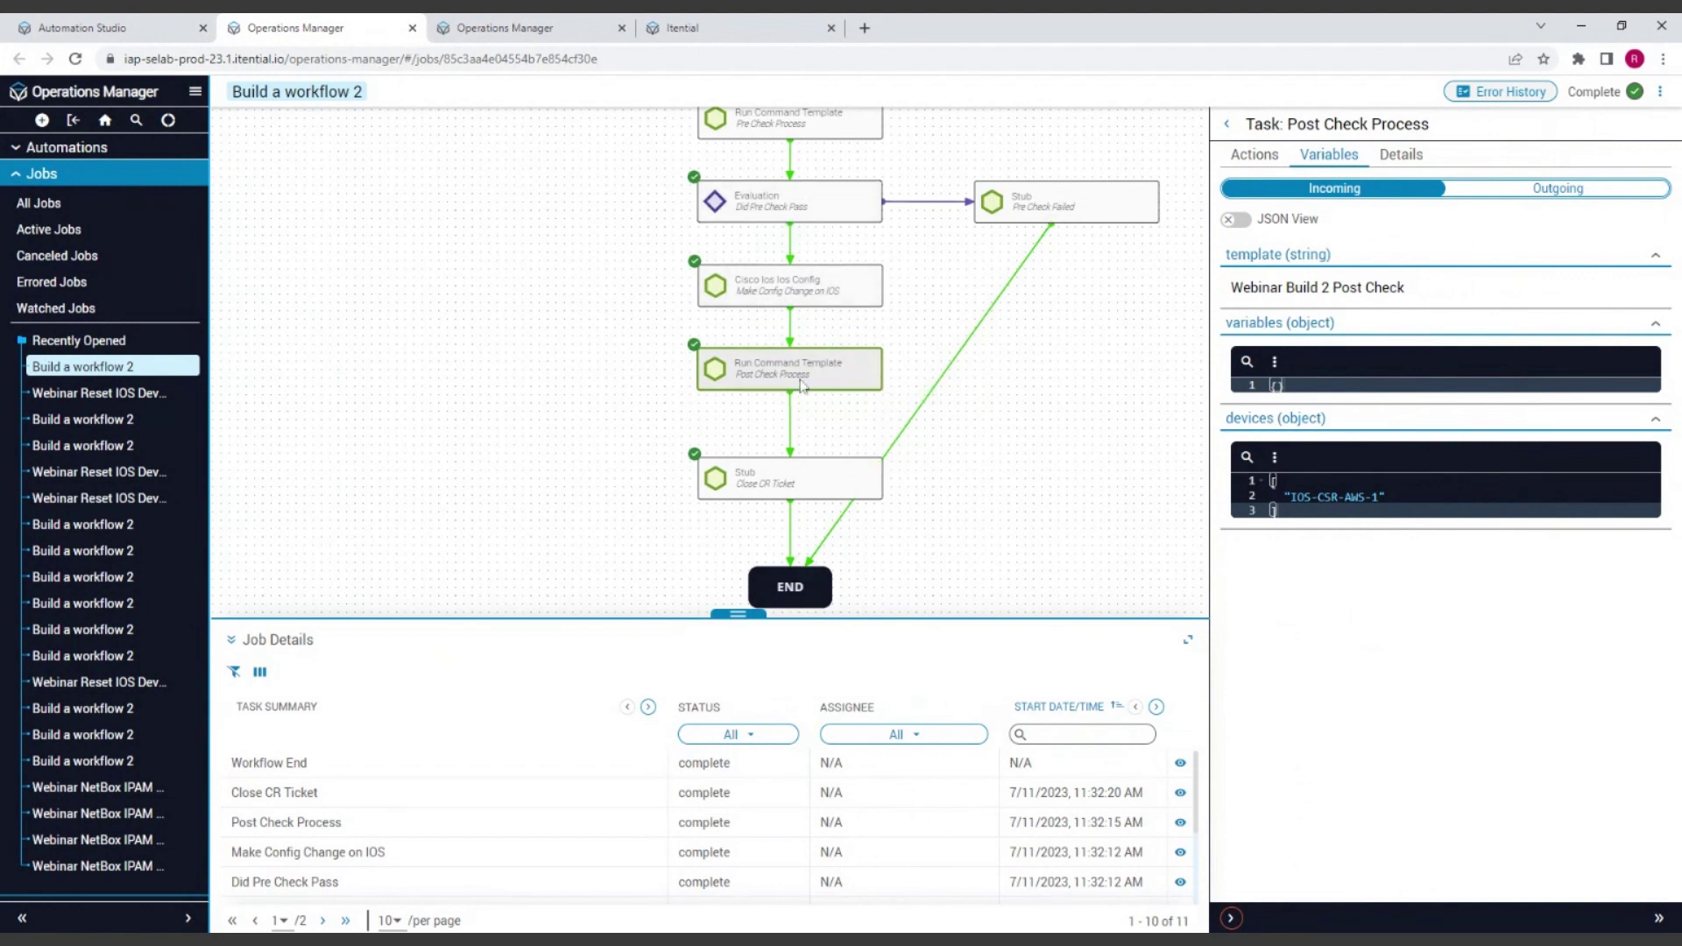
pyautogui.click(1479, 188)
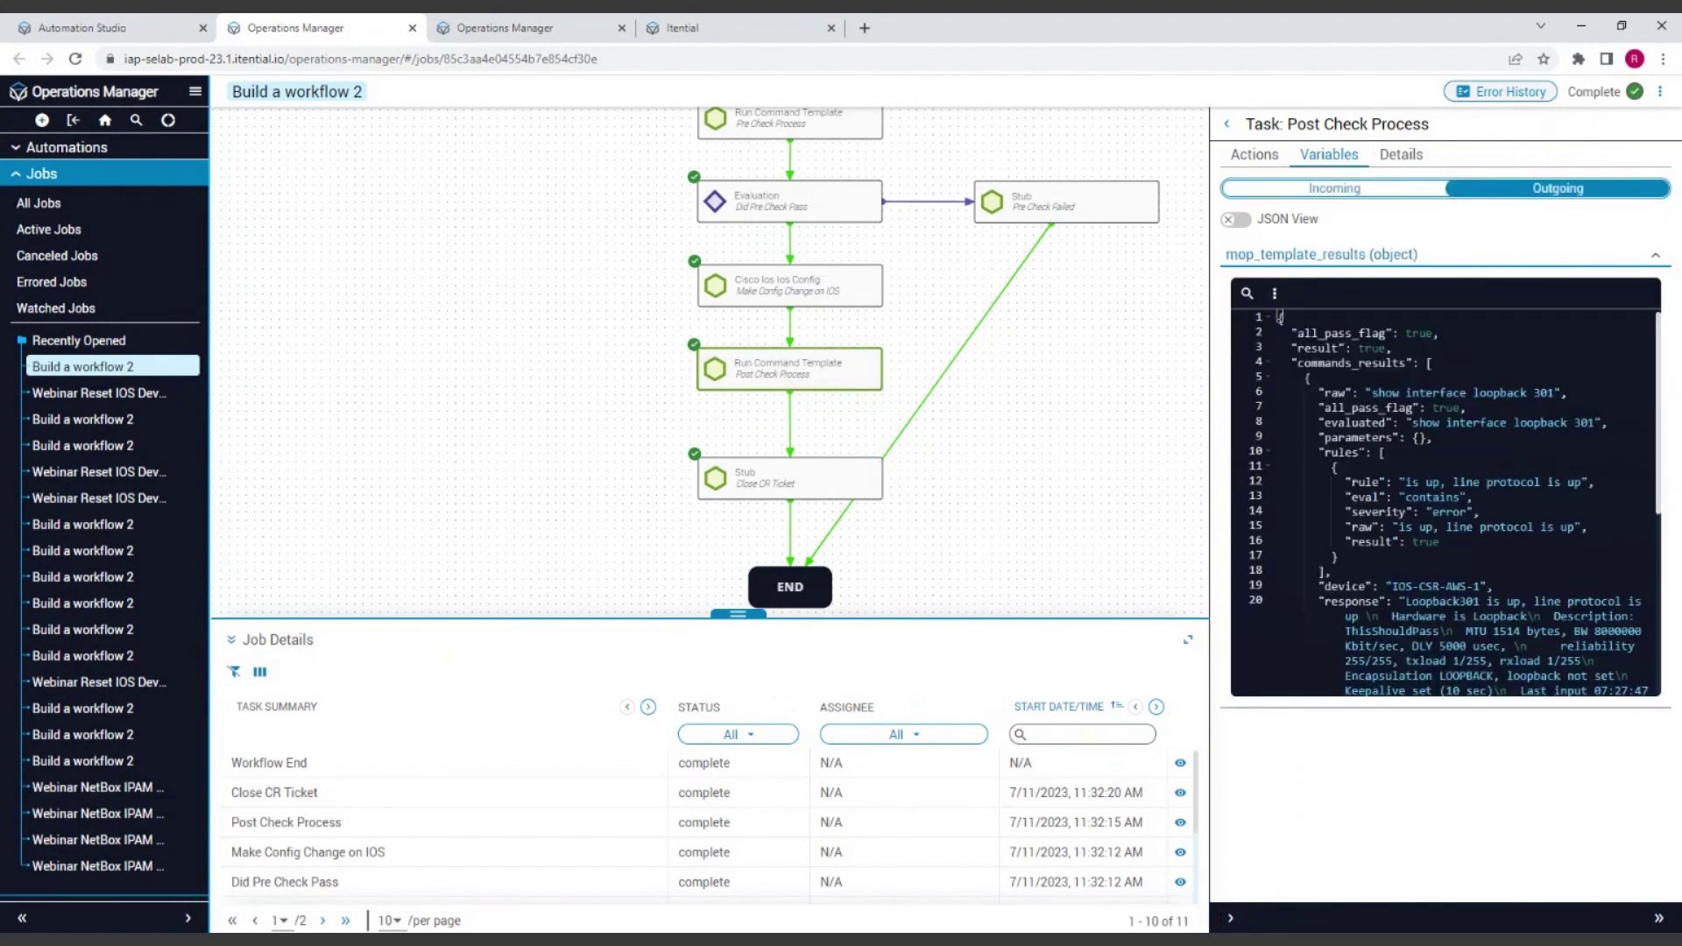
pyautogui.moveTo(1358, 348); pyautogui.dragTo(1388, 347)
pyautogui.click(1393, 348)
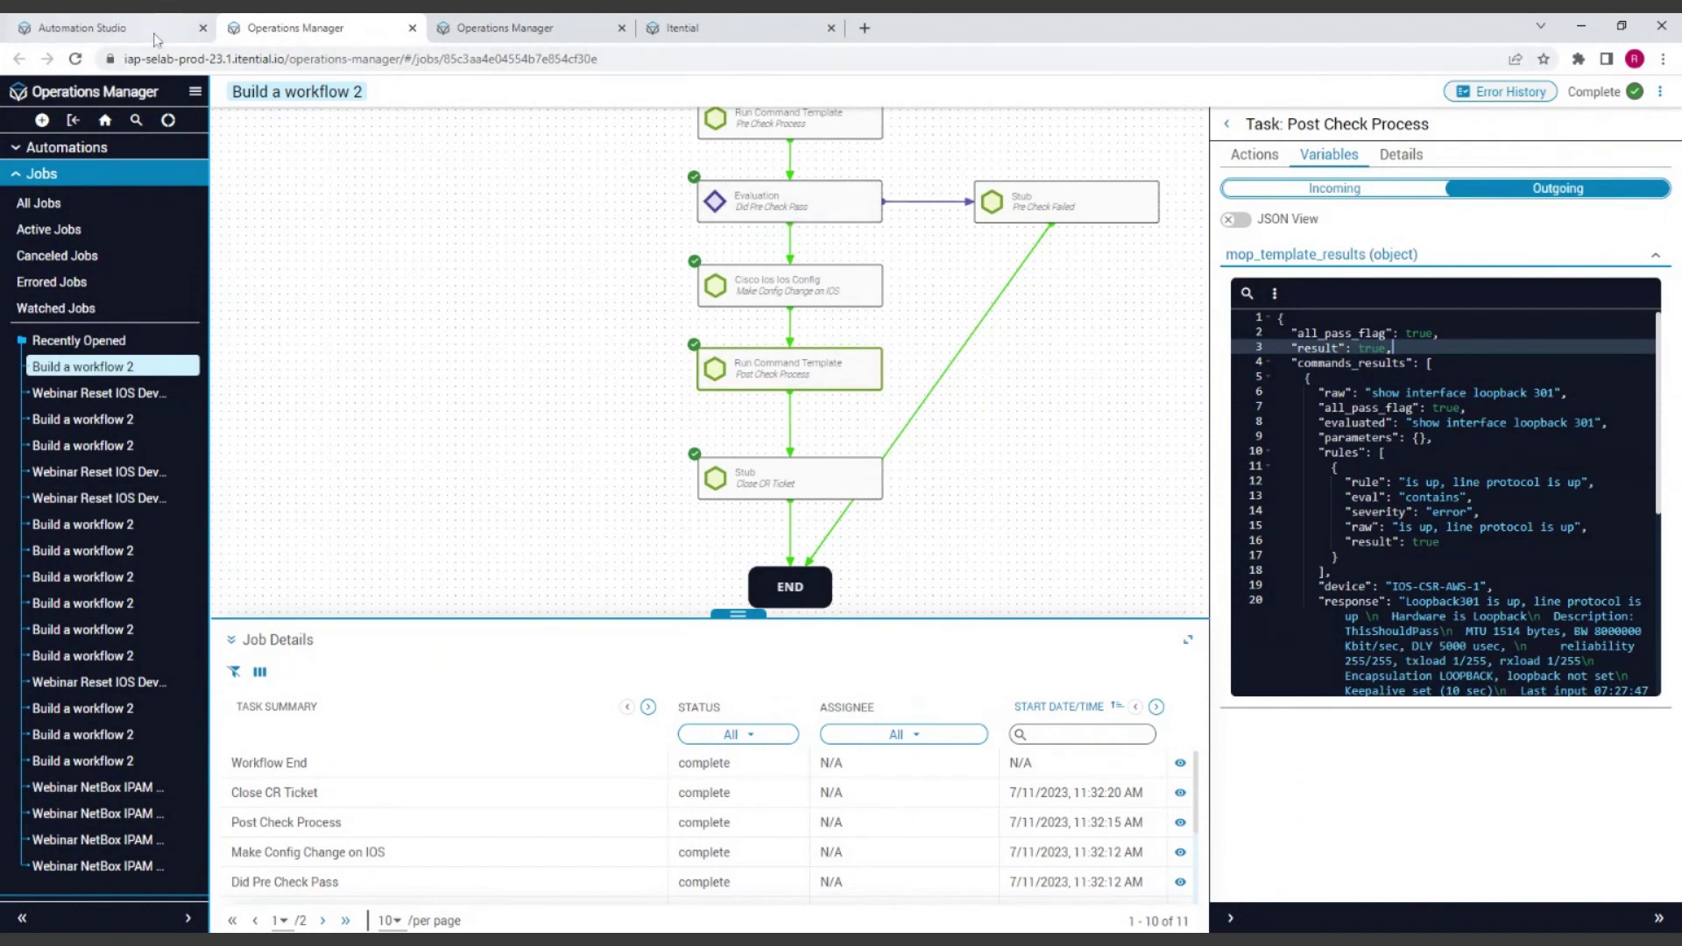
# Return to Automation Studio and move Post Check Process, Close CR Ticket and END lower, leaving a gap below Make Config Change on IOS
pyautogui.click(123, 27)
pyautogui.scroll(-1, 1379, 602)
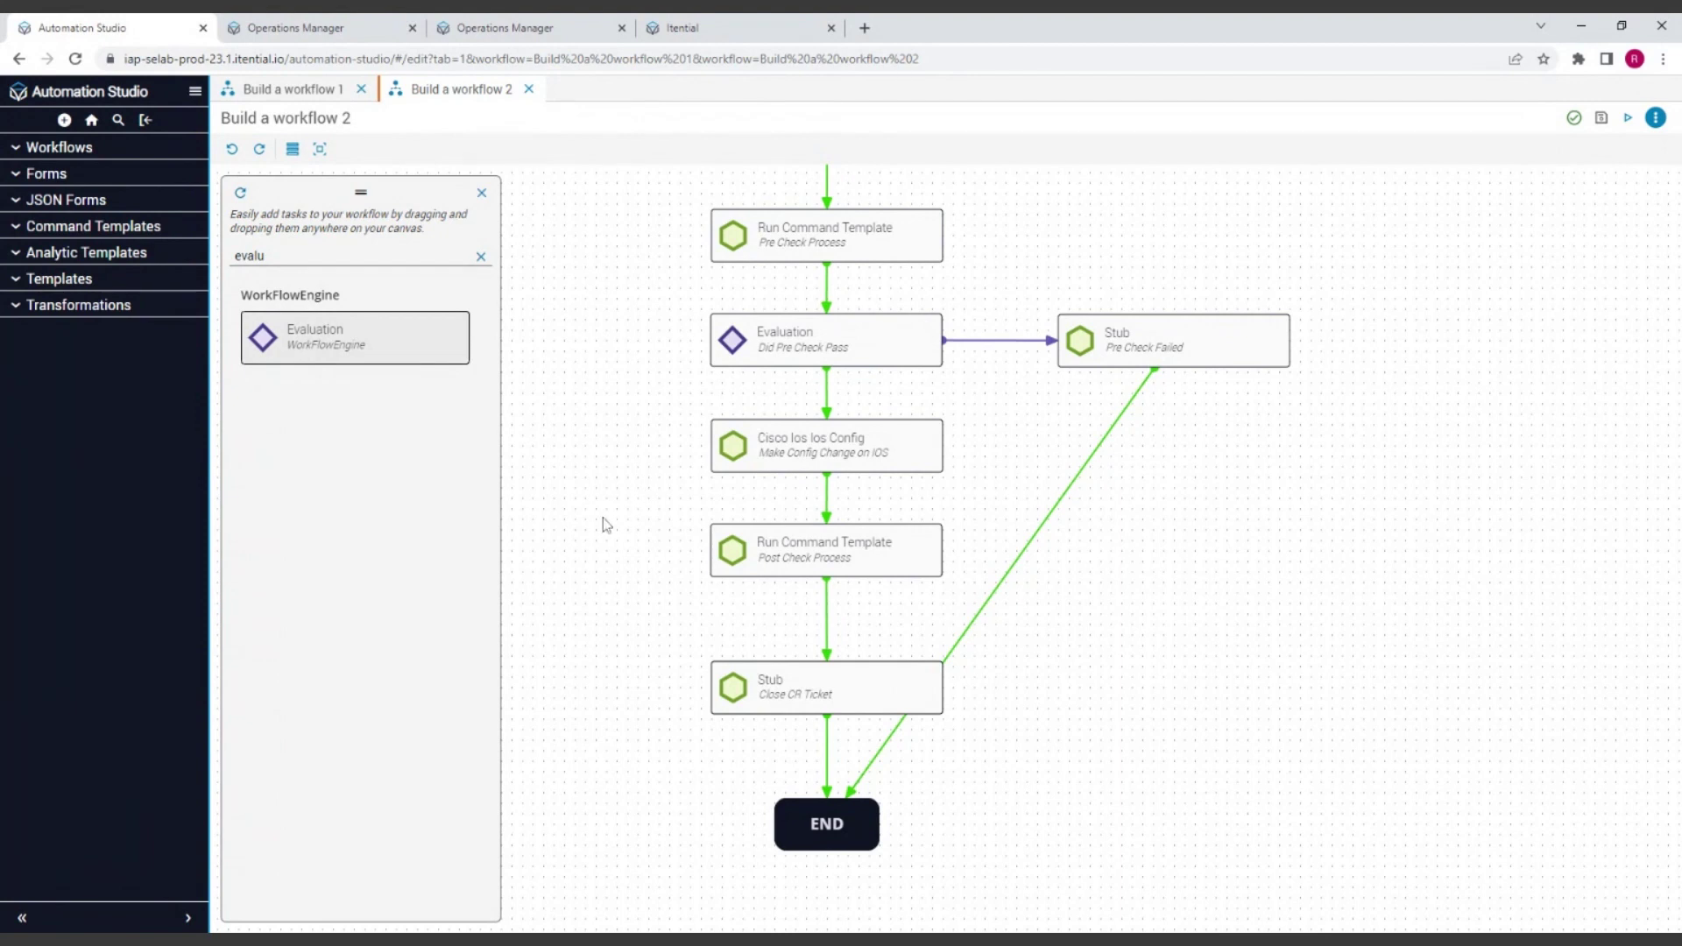
pyautogui.moveTo(642, 525); pyautogui.dragTo(959, 661)
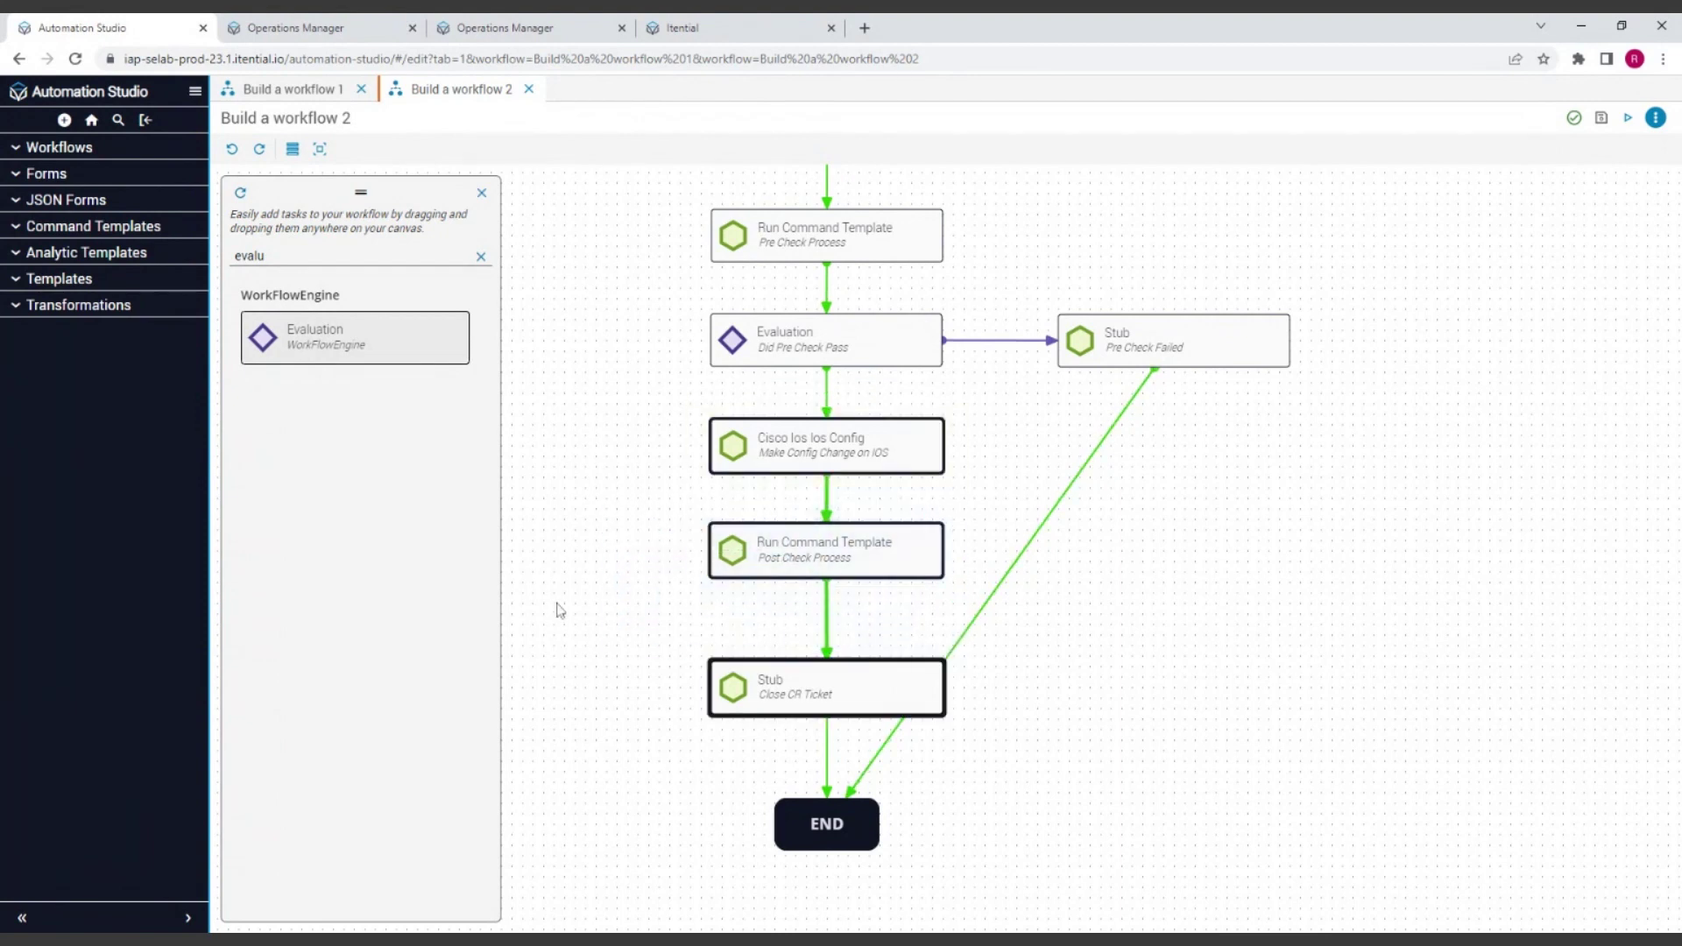
pyautogui.moveTo(609, 561); pyautogui.dragTo(1108, 911)
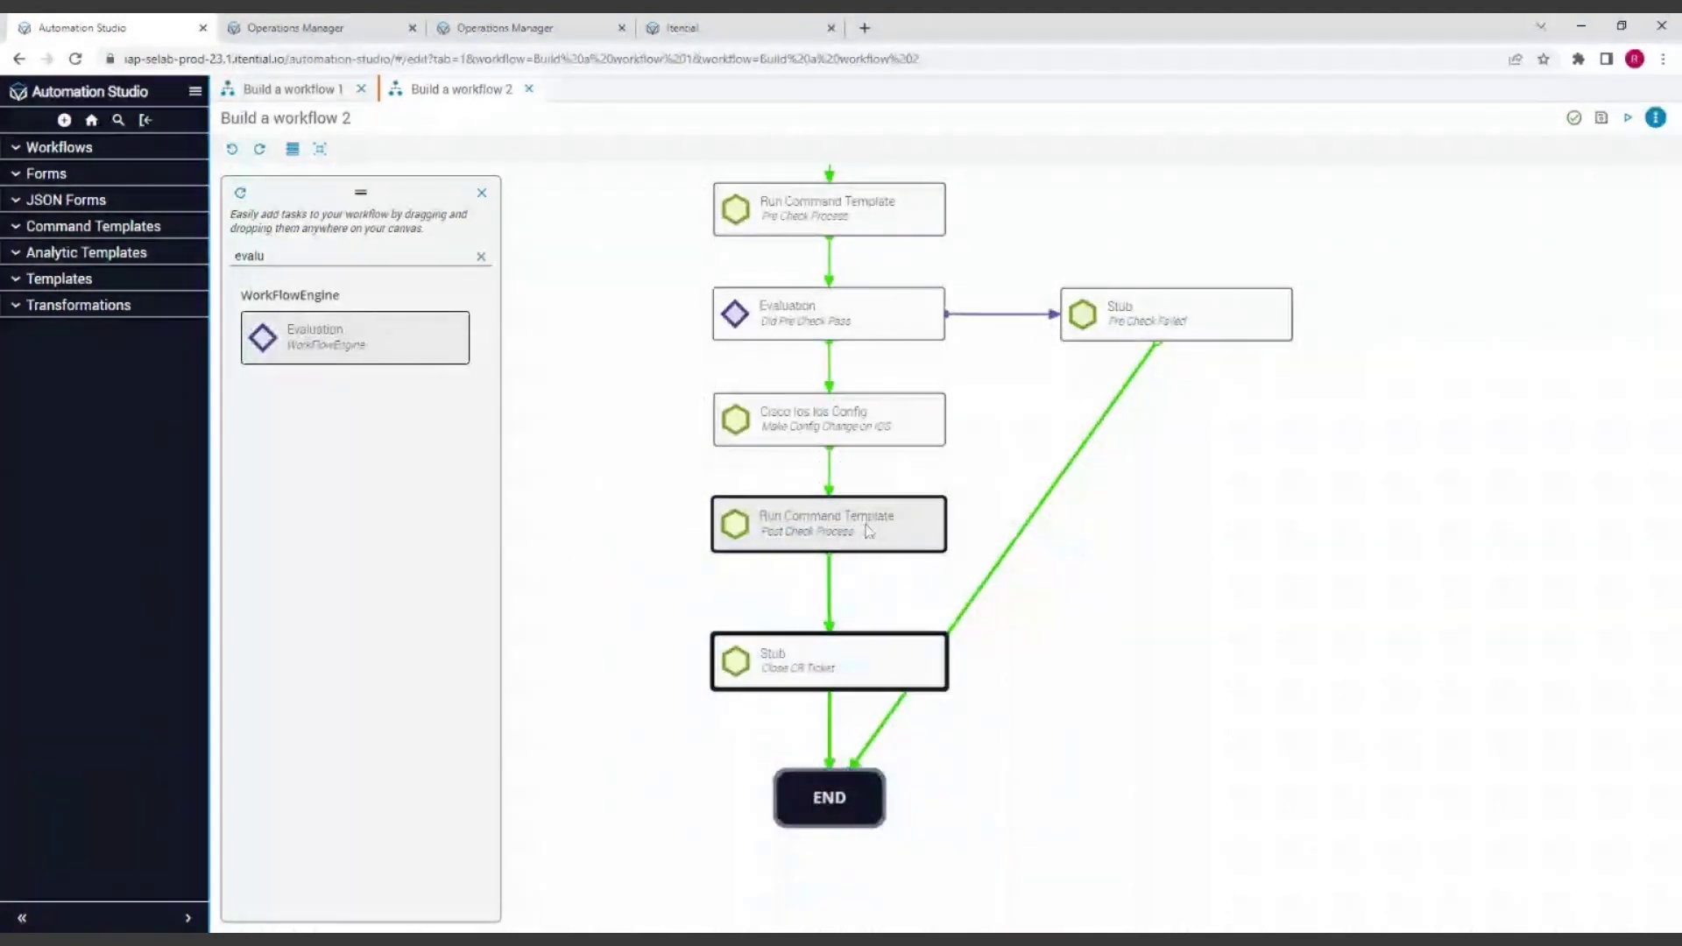
pyautogui.moveTo(868, 530); pyautogui.dragTo(875, 620)
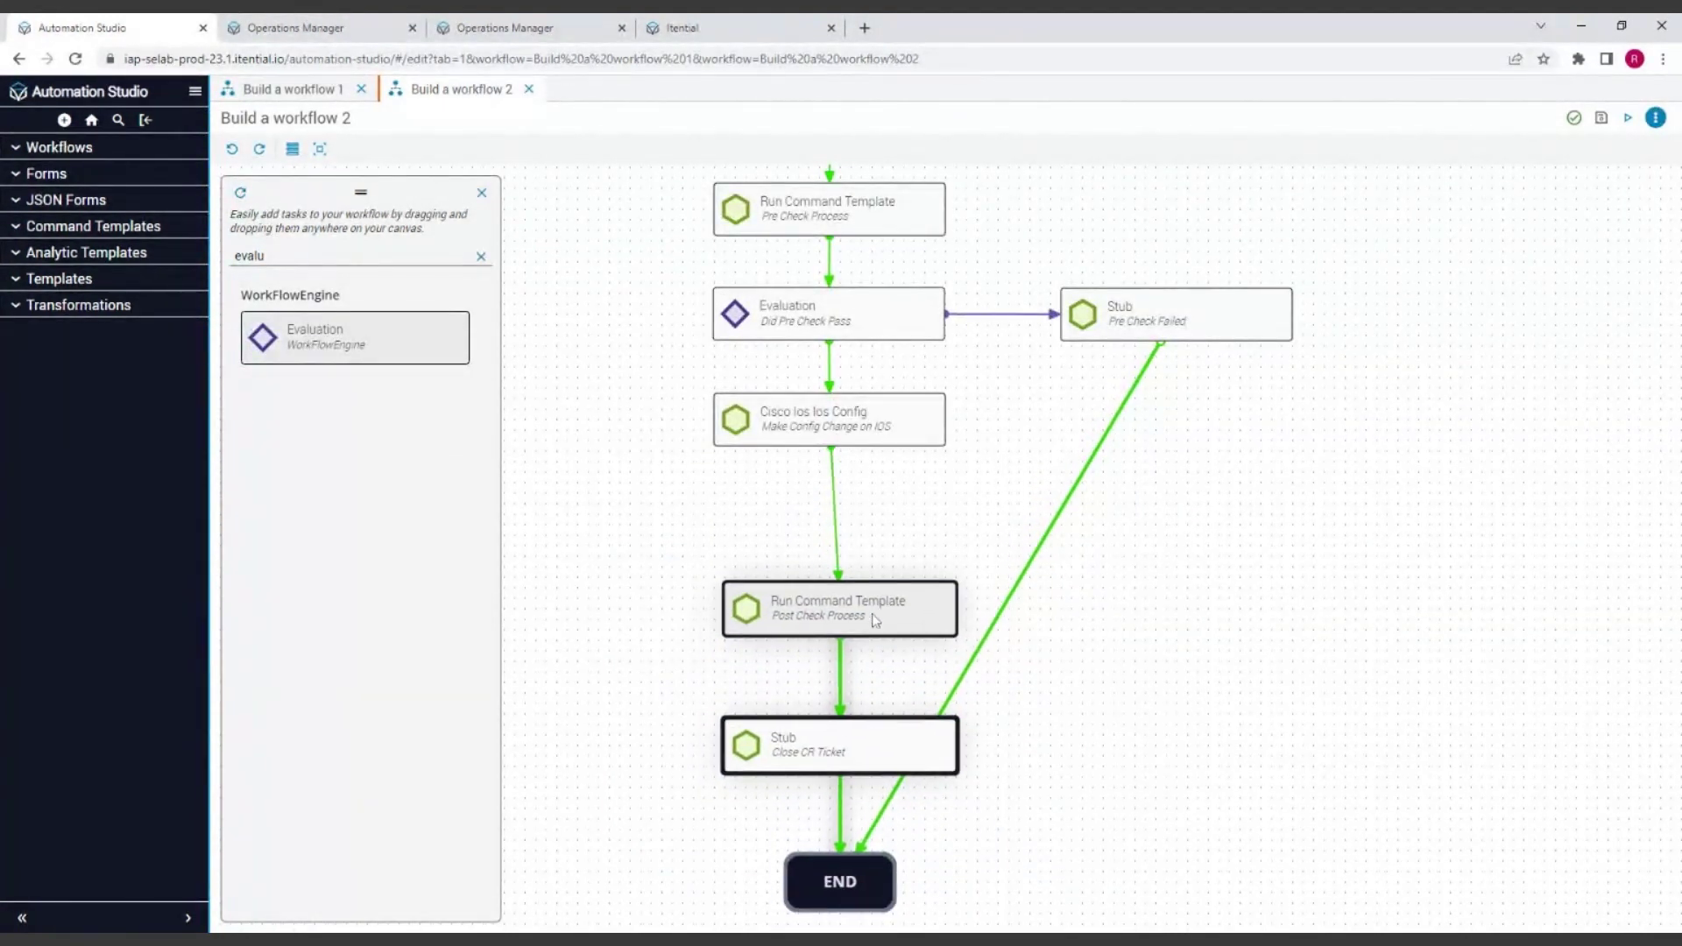
# Duplicate the Did Pre Check Pass evaluation together with its Pre Check Failed stub, placing the copies in the open canvas beside the main path
pyautogui.click(834, 289)
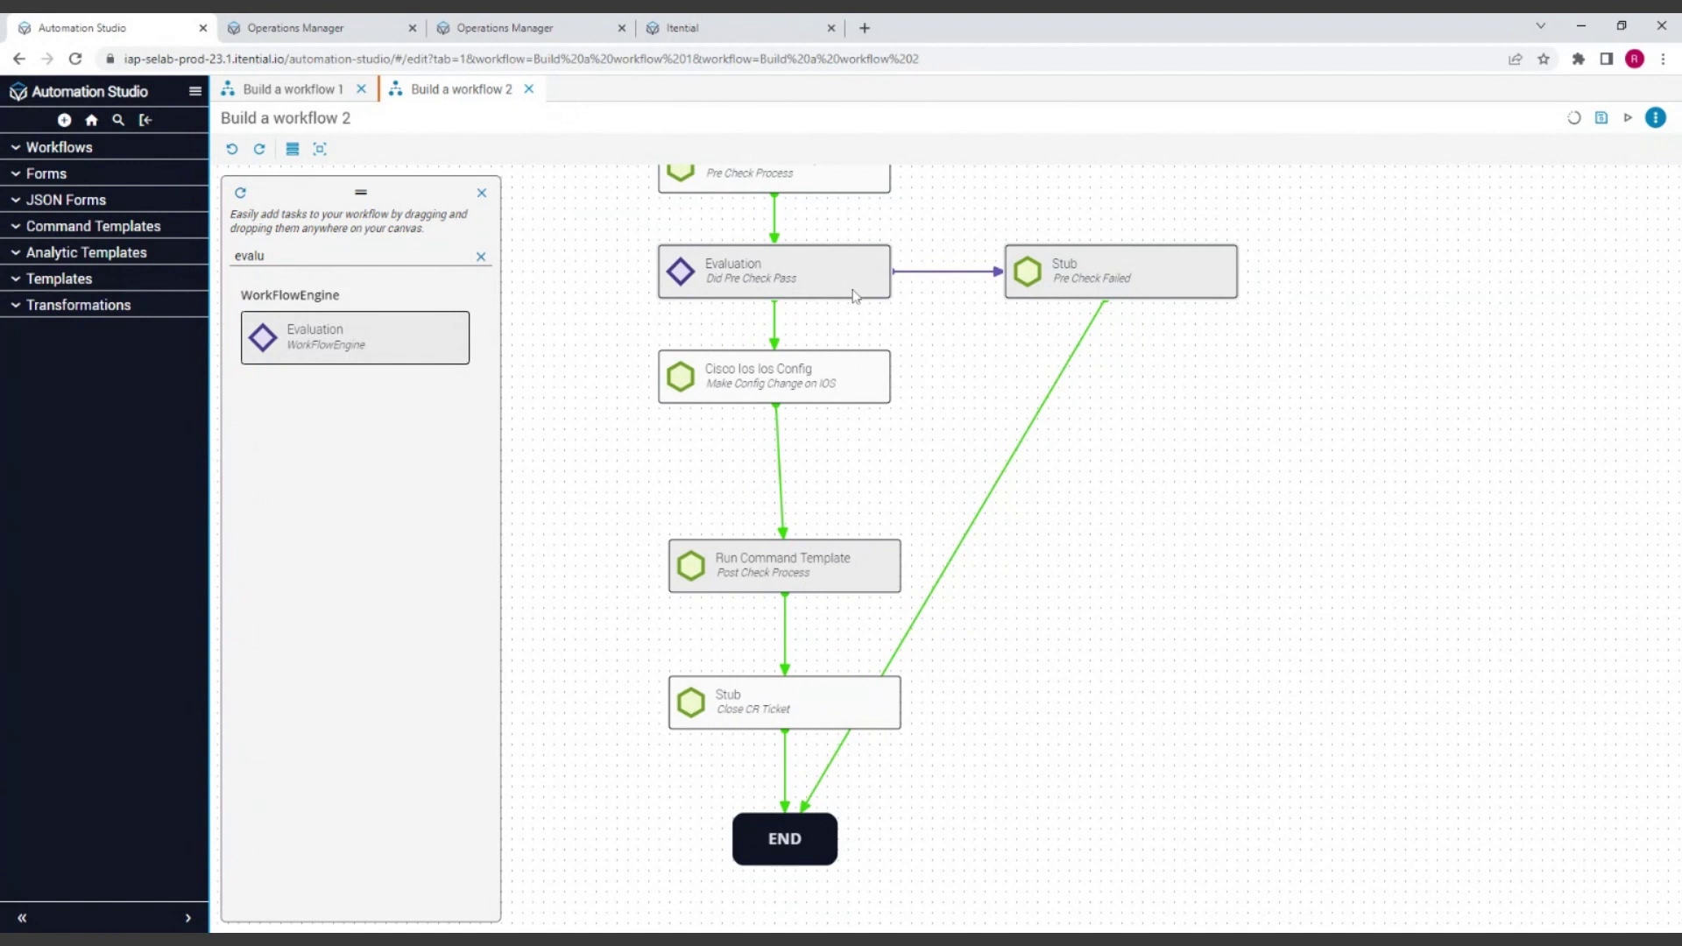
pyautogui.hotkey('ctrl', 'v')
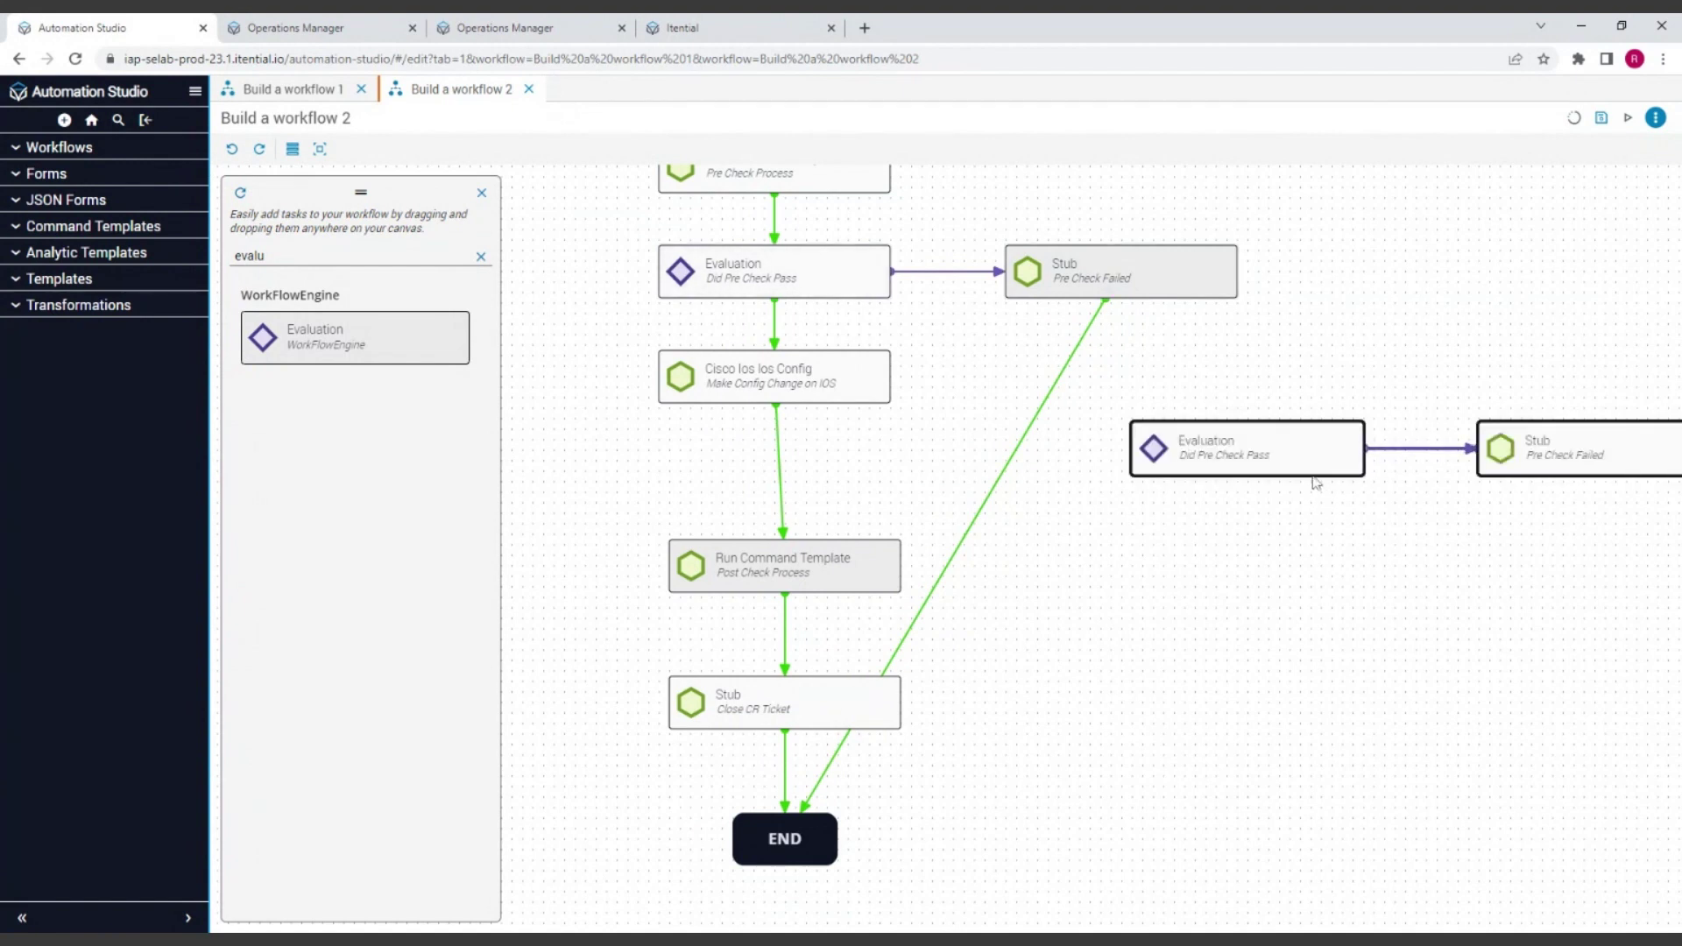
pyautogui.moveTo(1280, 455); pyautogui.dragTo(1190, 472)
# Delete the transition from Make Config Change on IOS to Post Check Process and link Make Config Change on IOS to the copied evaluation
pyautogui.click(778, 476)
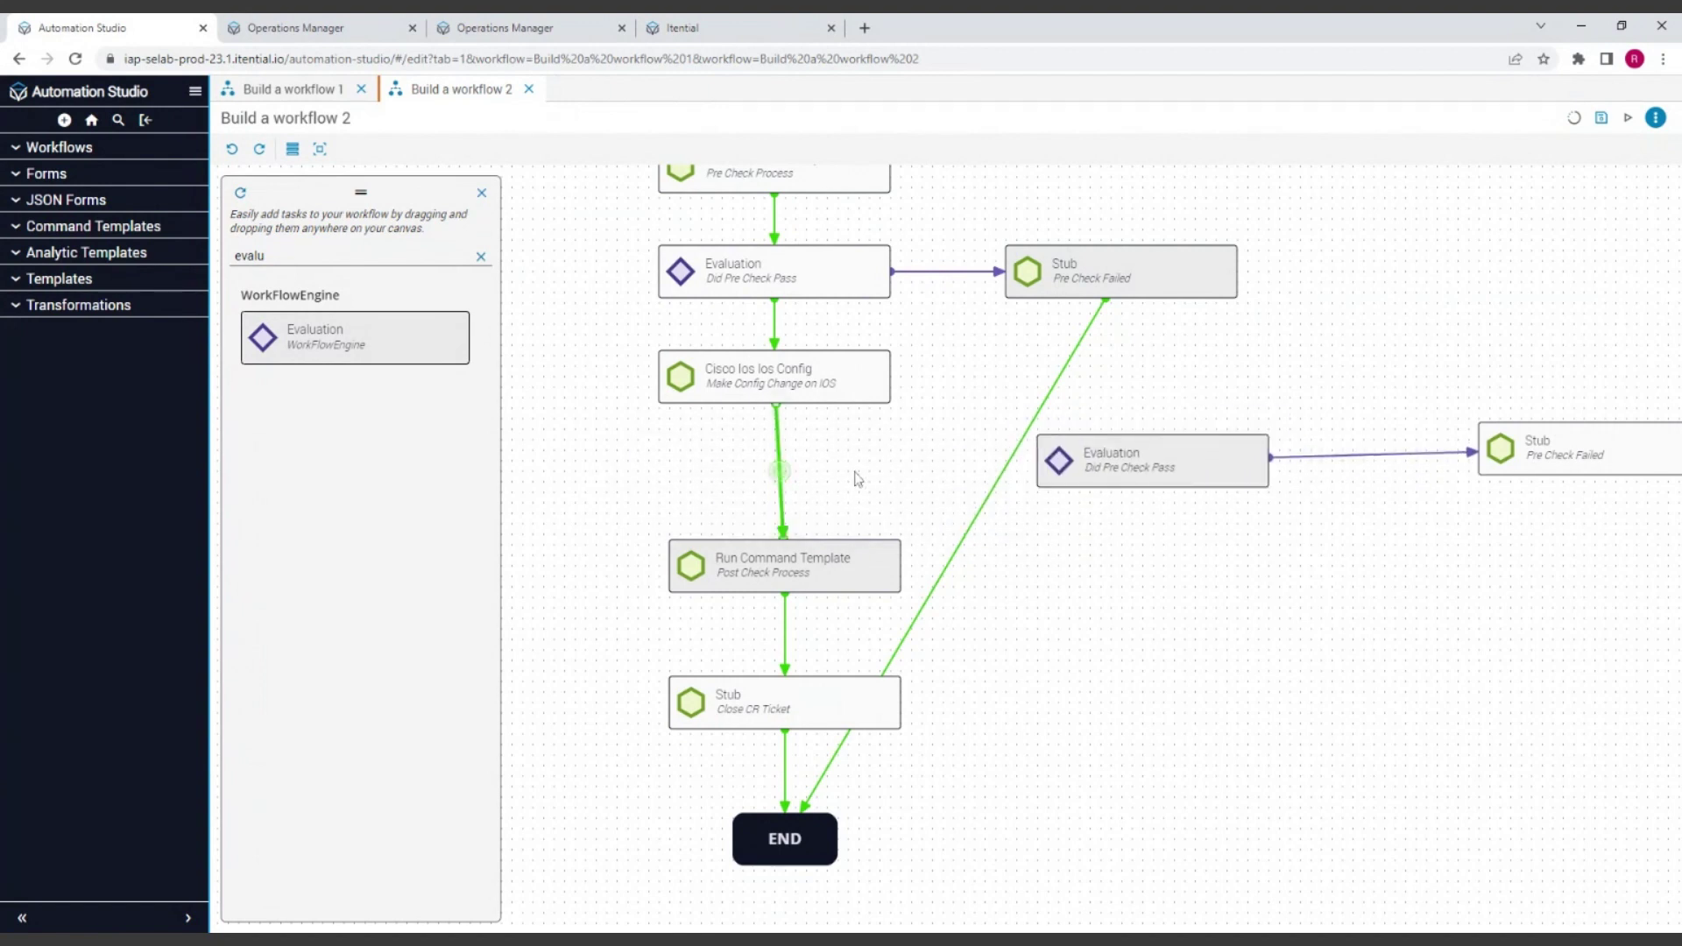
pyautogui.press('Delete')
pyautogui.click(794, 416)
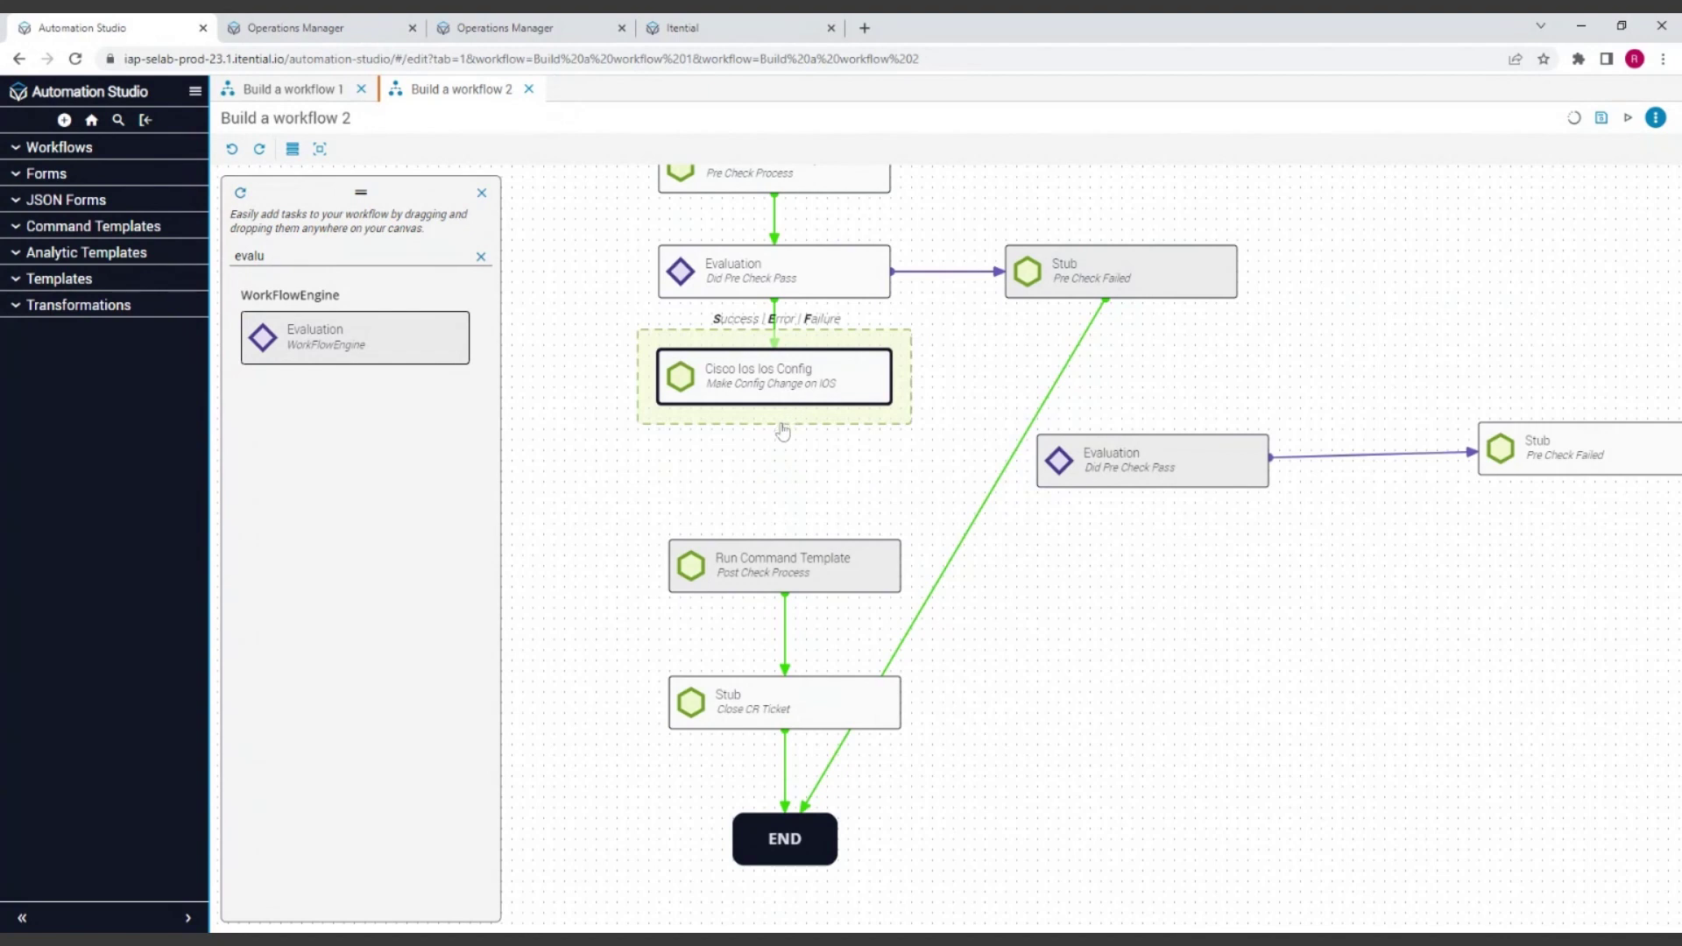
pyautogui.moveTo(775, 418); pyautogui.dragTo(952, 488)
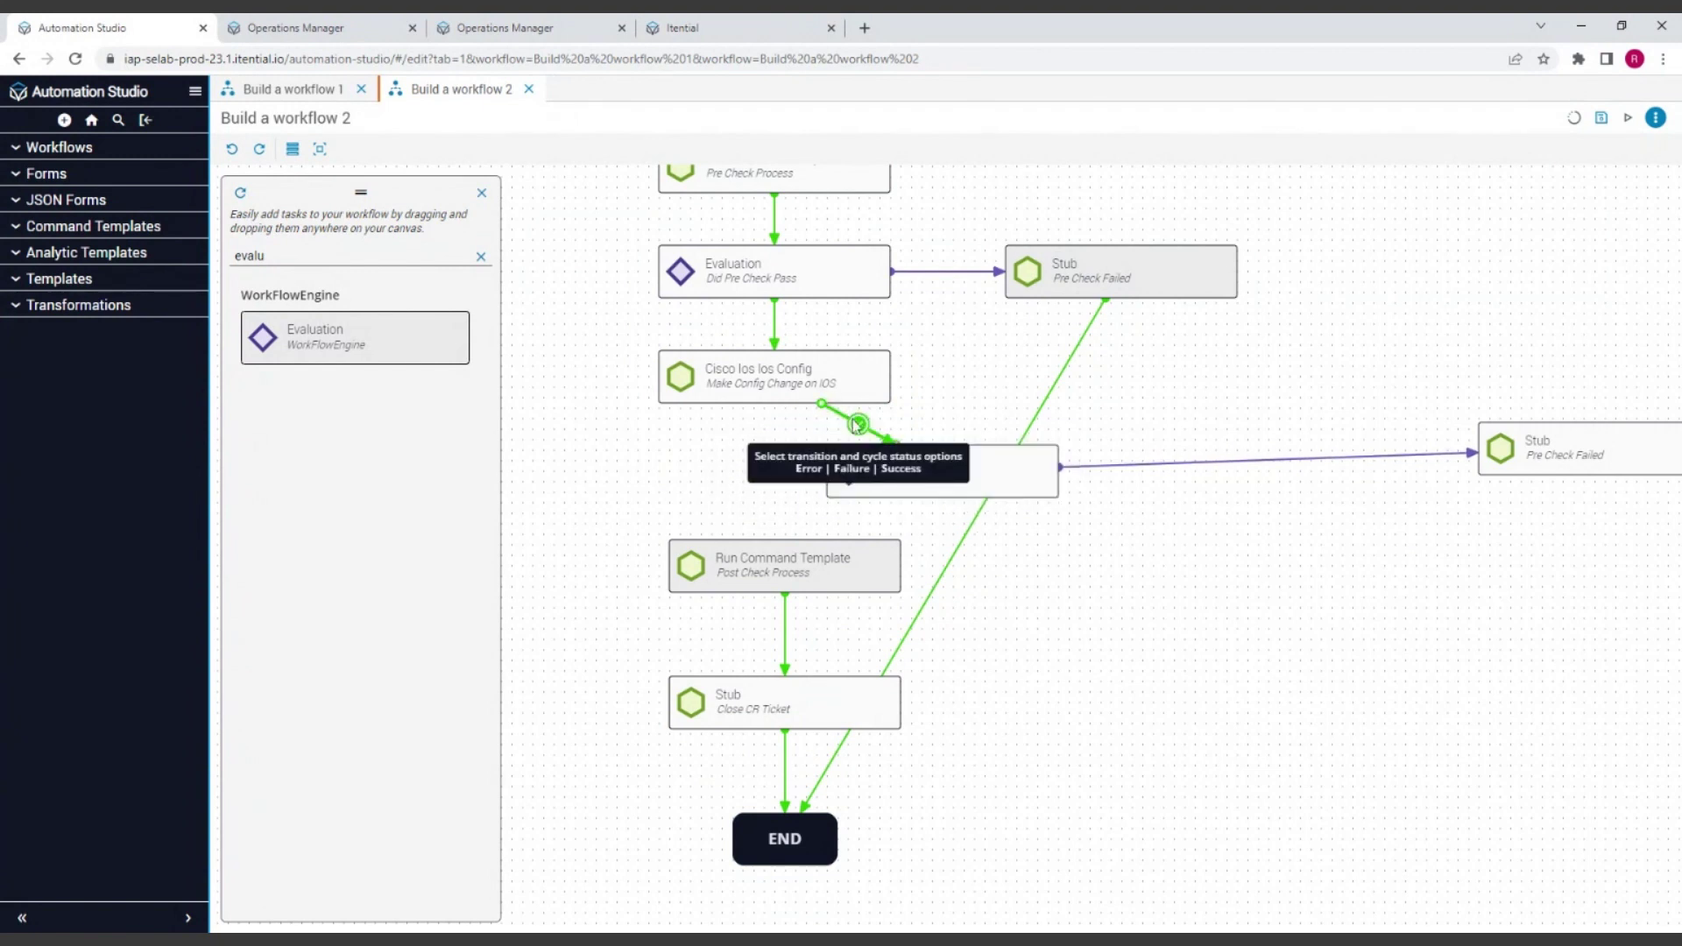
# Reconnect Make Config Change on IOS to Post Check Process and insert the copied evaluation between Post Check Process and Close CR Ticket
pyautogui.moveTo(858, 424); pyautogui.dragTo(804, 505)
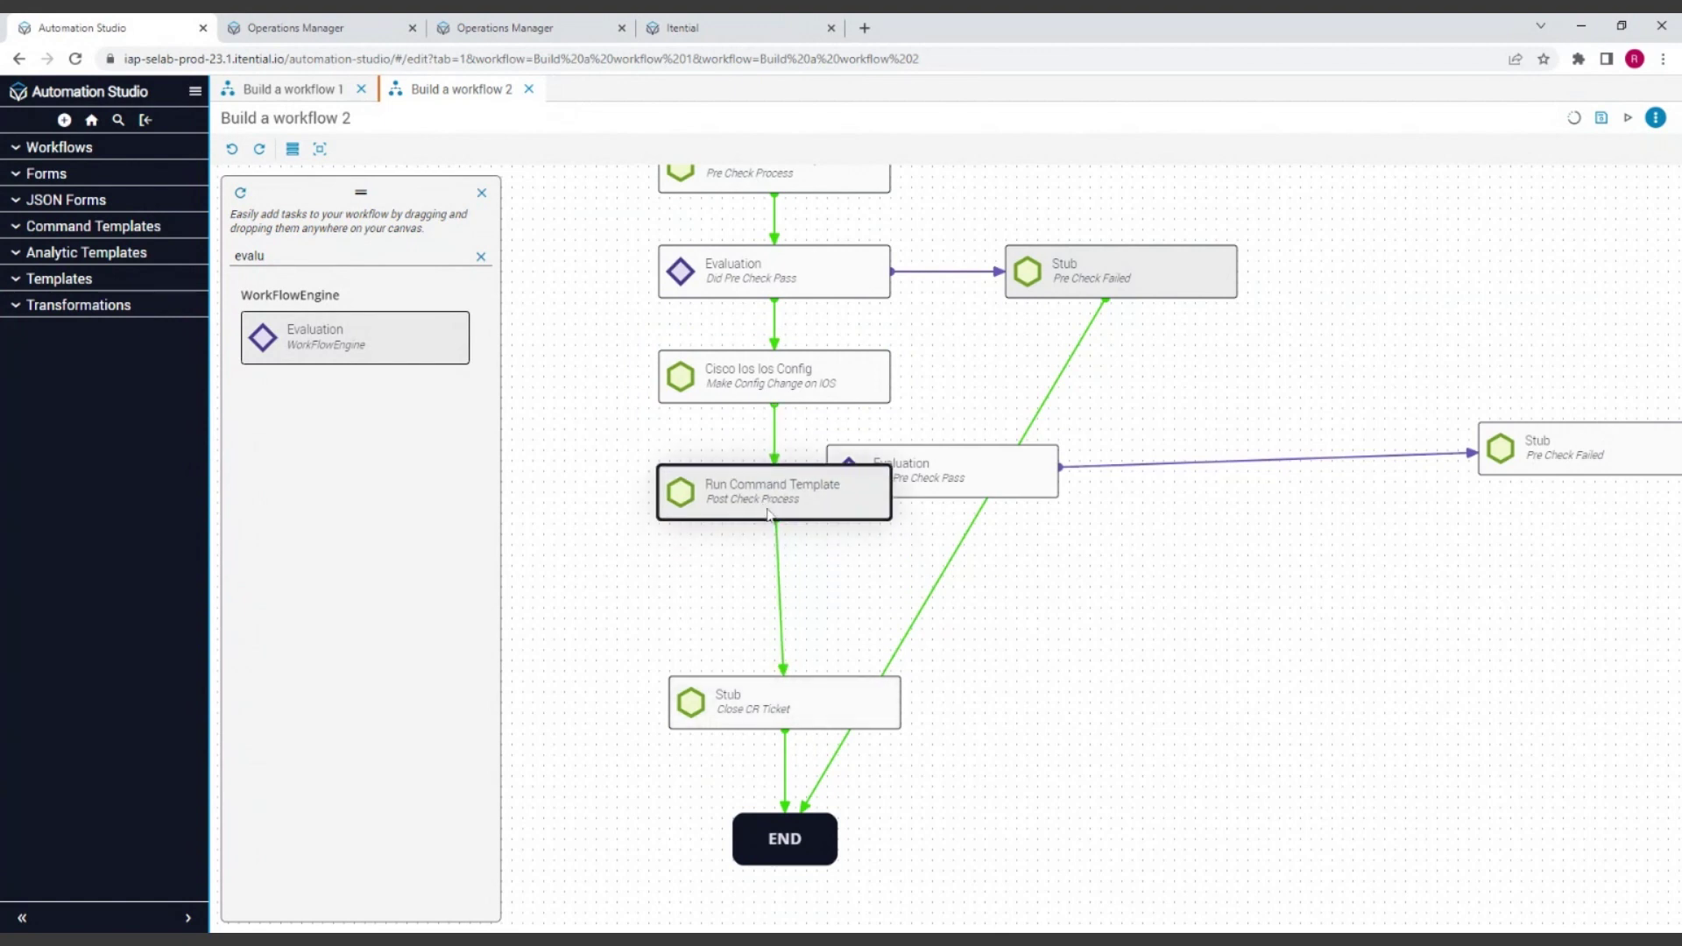
pyautogui.moveTo(1002, 474); pyautogui.dragTo(1057, 617)
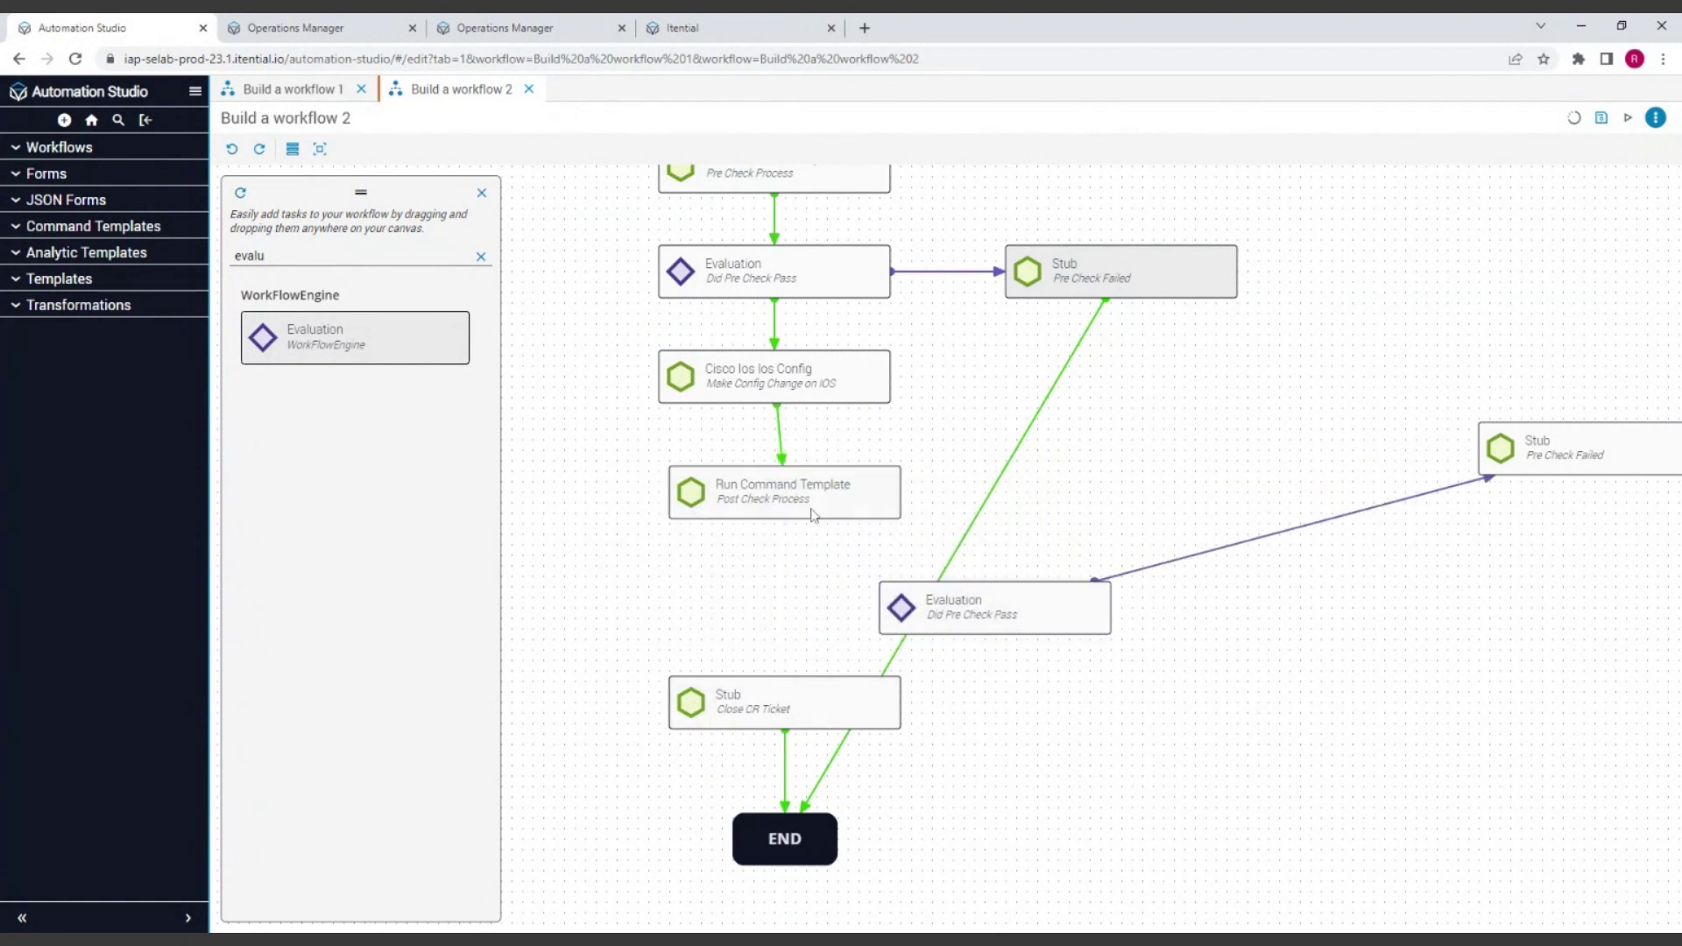
pyautogui.moveTo(902, 604); pyautogui.dragTo(807, 613)
pyautogui.click(814, 595)
# Align Close CR Ticket and END under the copied evaluation and place the copied Pre Check Failed stub beside it
pyautogui.moveTo(807, 705); pyautogui.dragTo(805, 726)
pyautogui.click(780, 845)
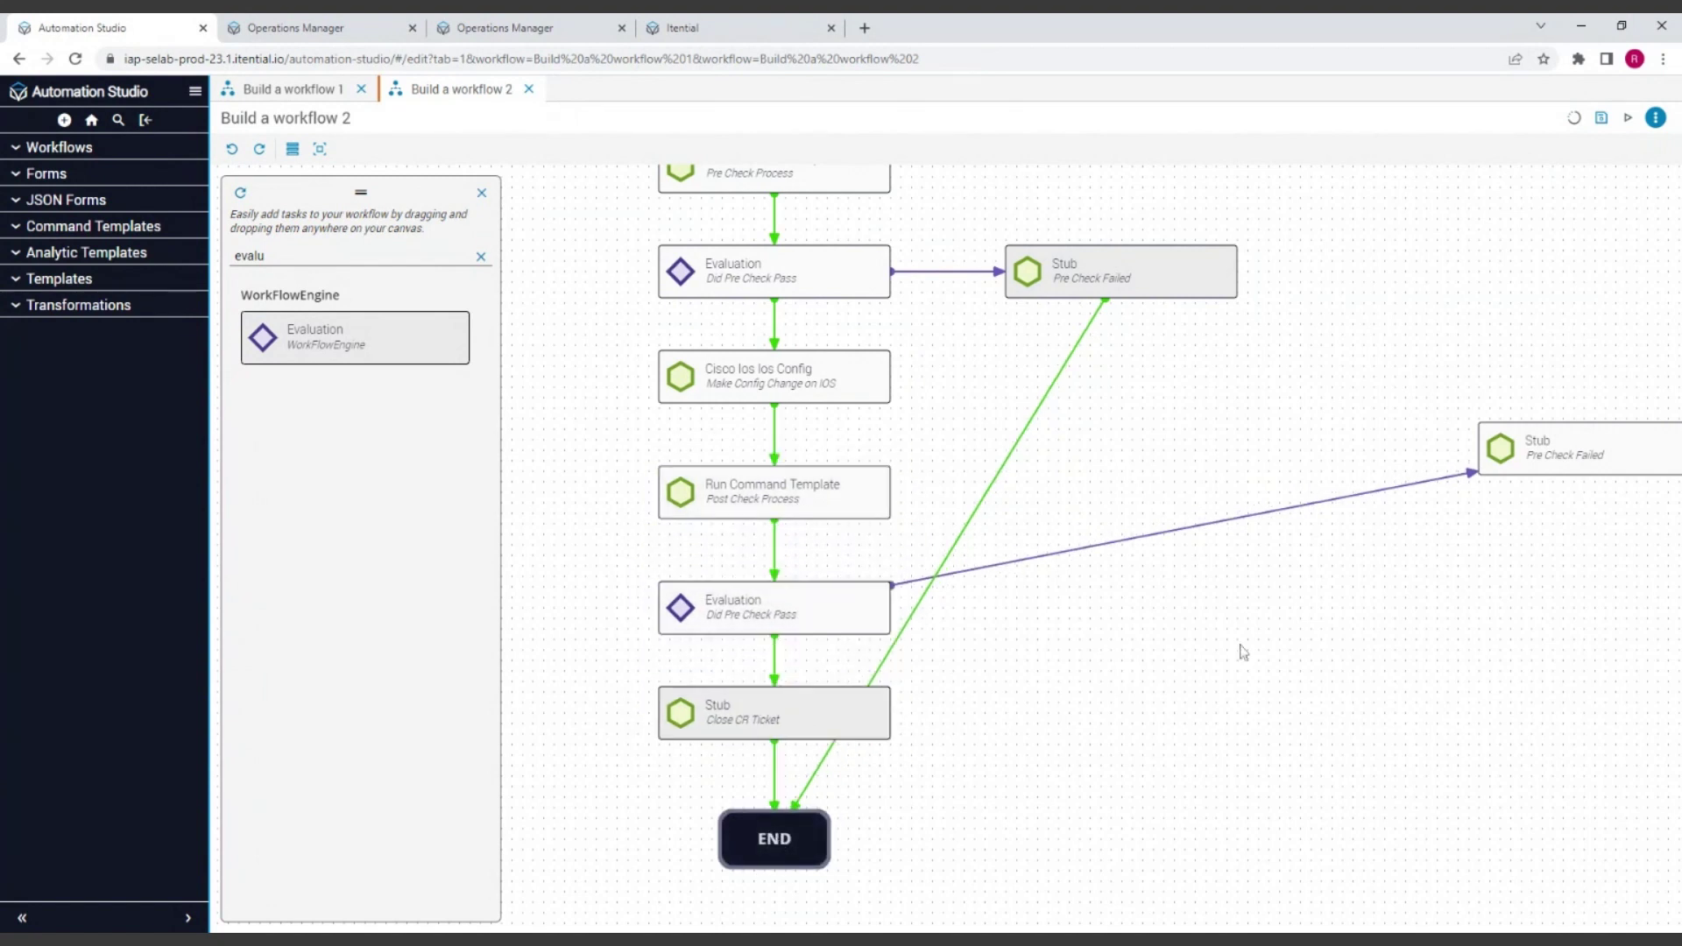
pyautogui.moveTo(1627, 441); pyautogui.dragTo(1143, 599)
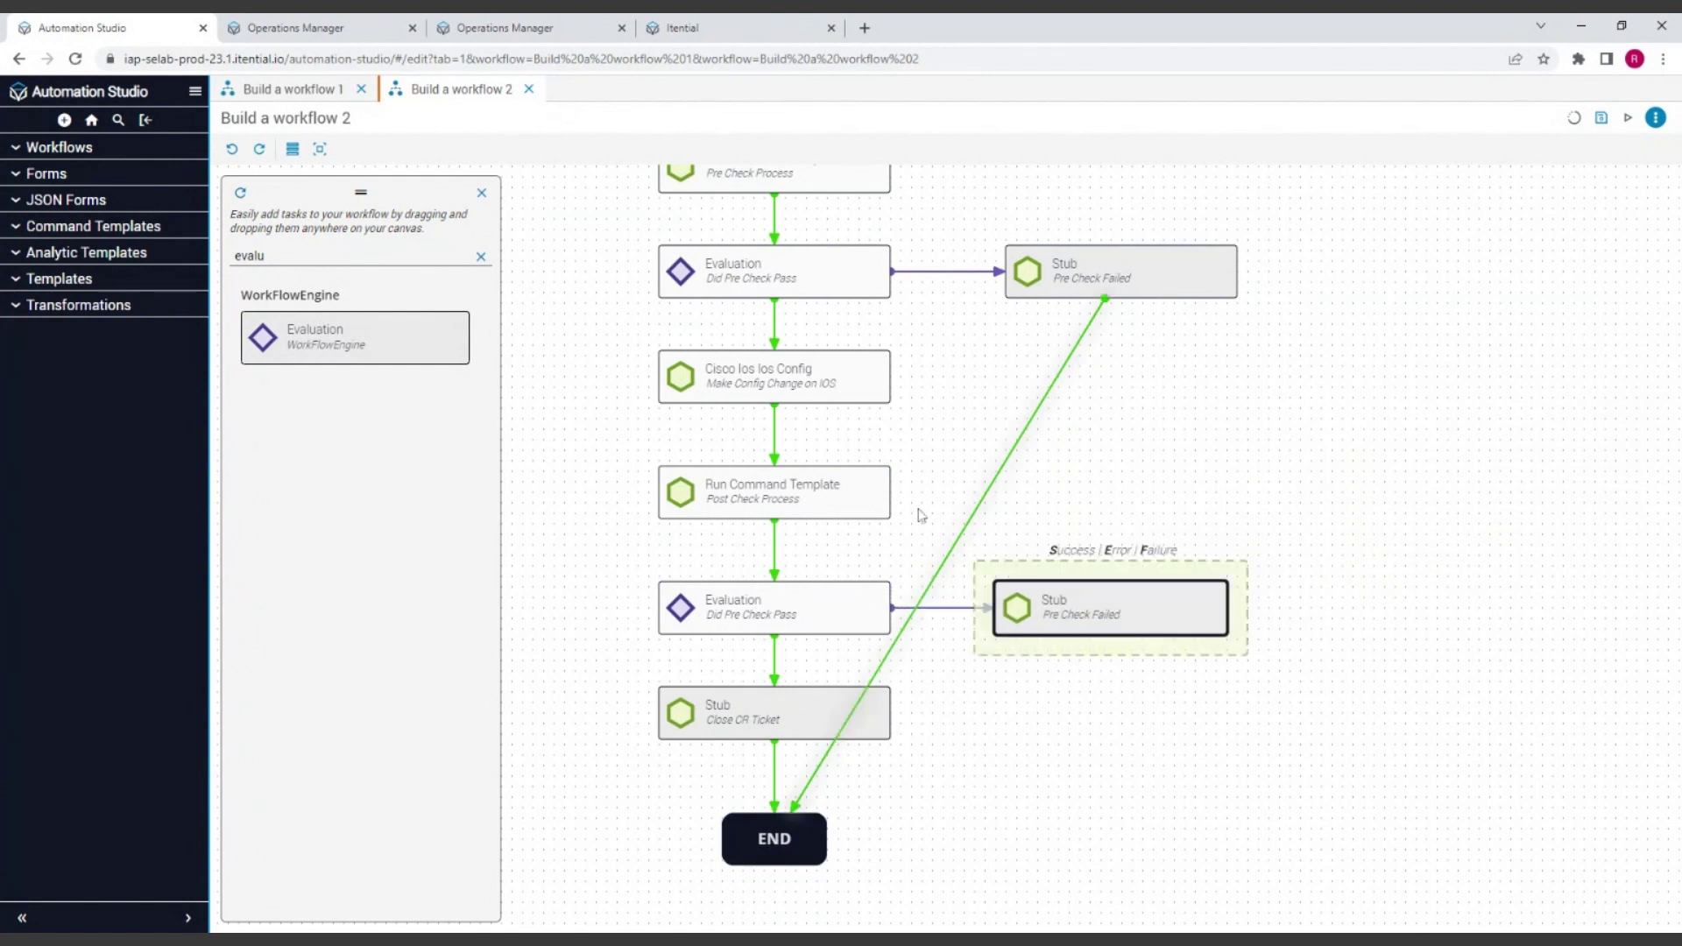
# Rename the copied evaluation after Post Check Process as Did Post Check Pass
pyautogui.click(815, 633)
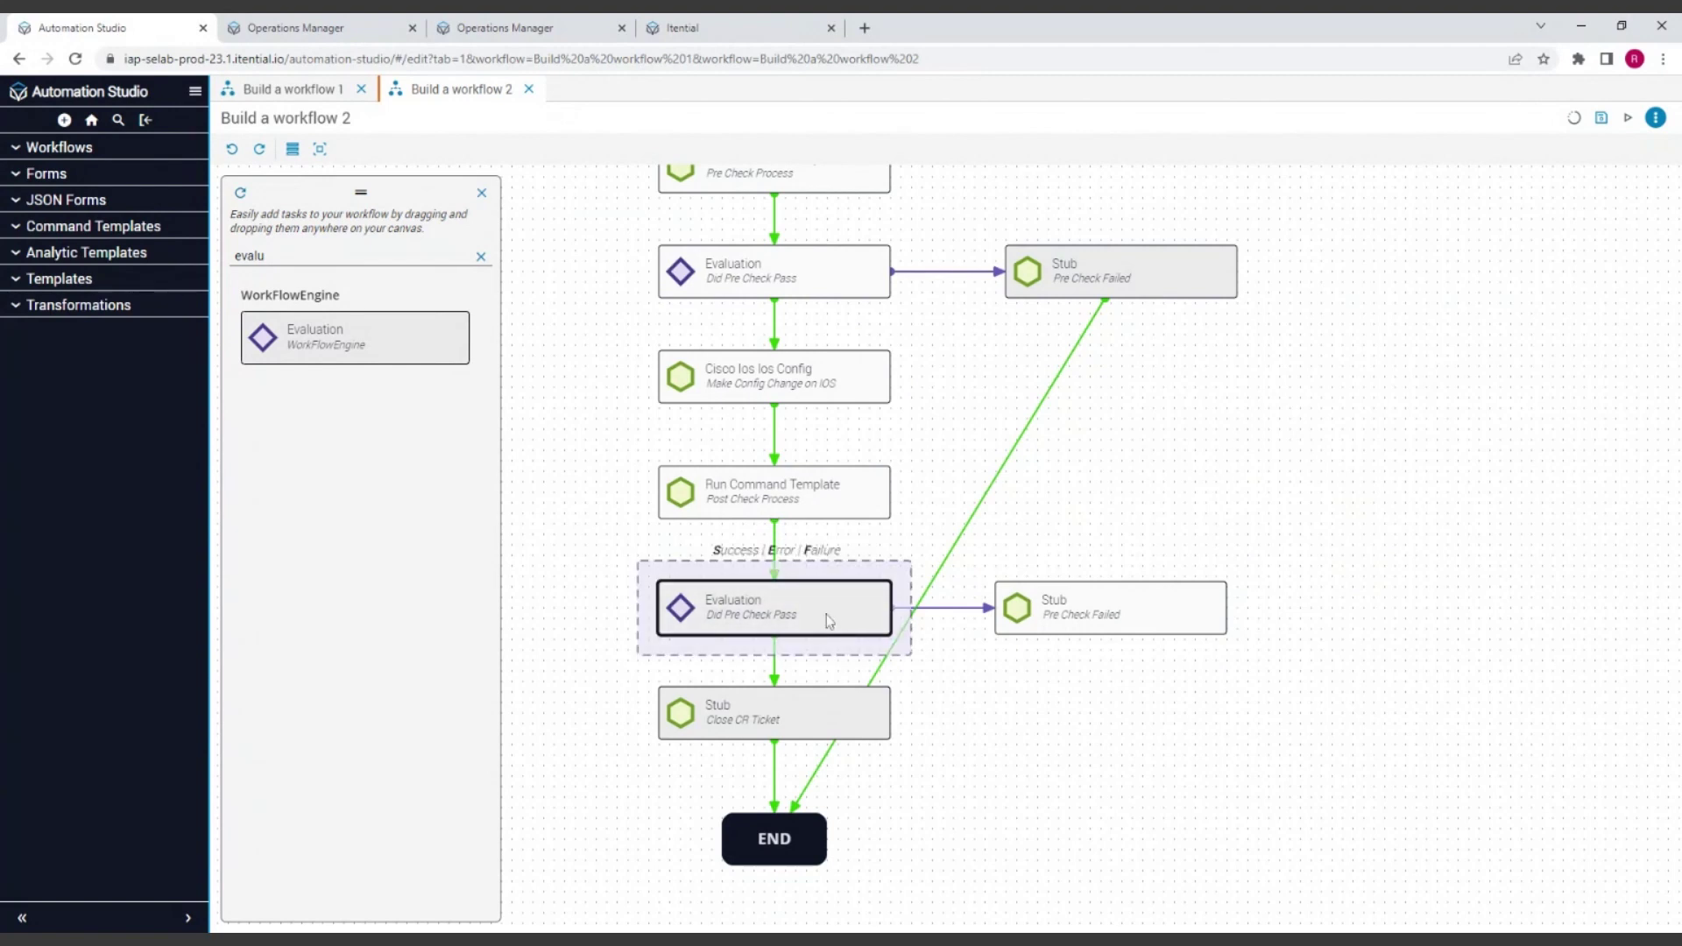
pyautogui.doubleClick(790, 616)
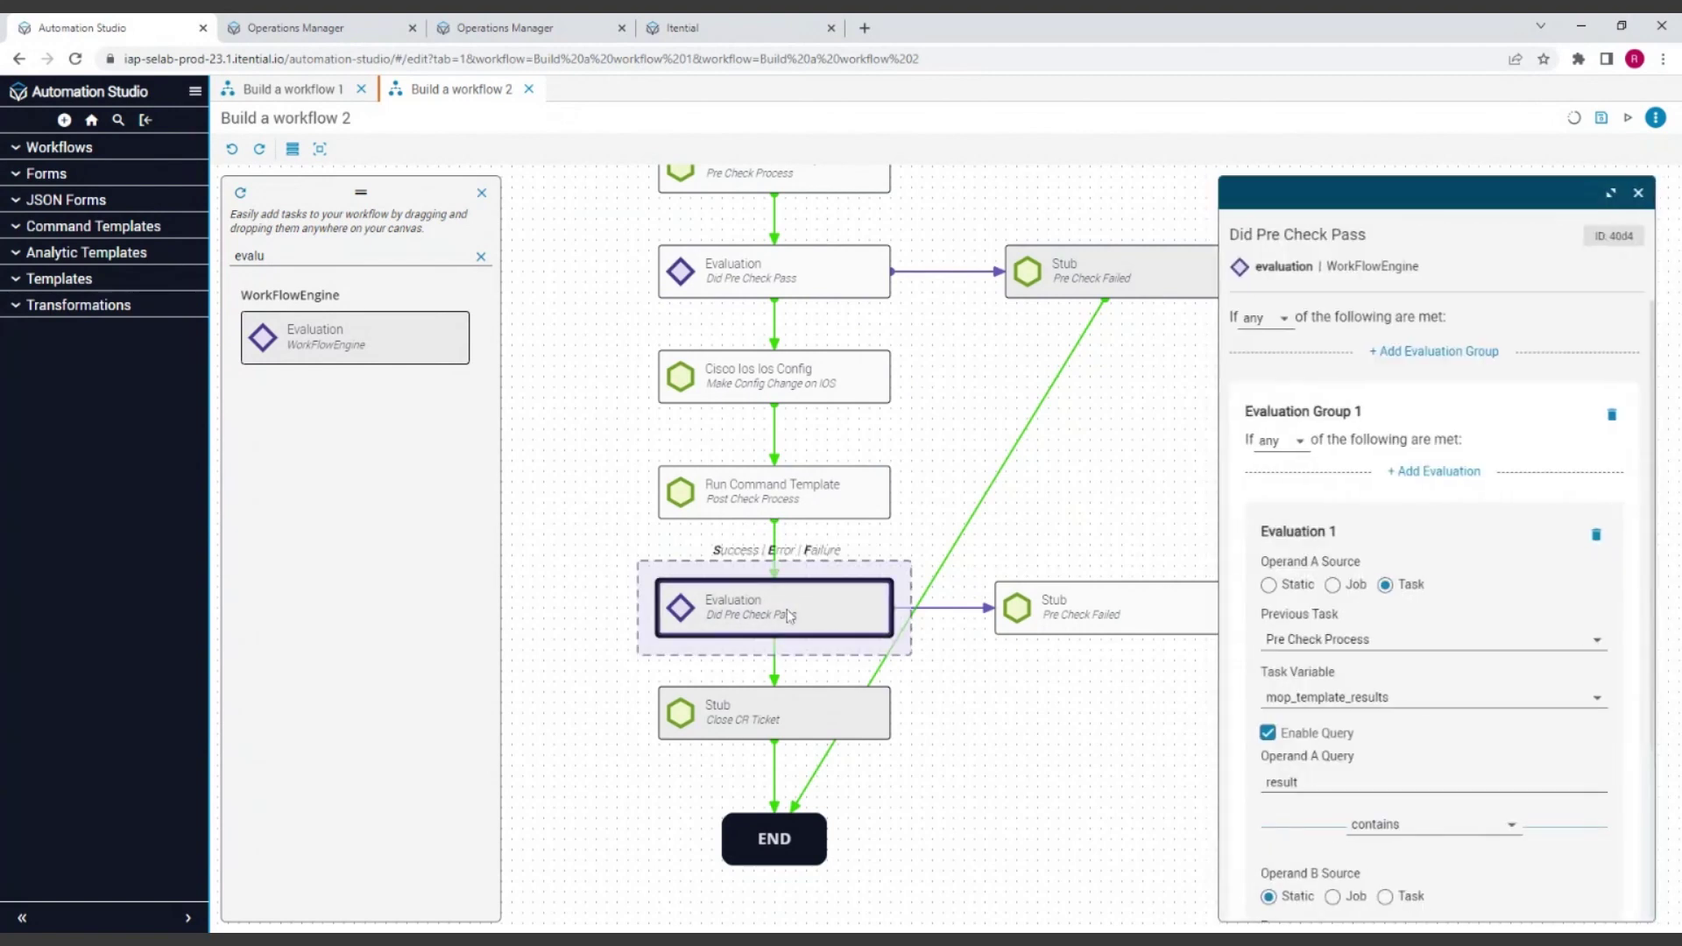
pyautogui.doubleClick(1295, 238)
pyautogui.write('Post')
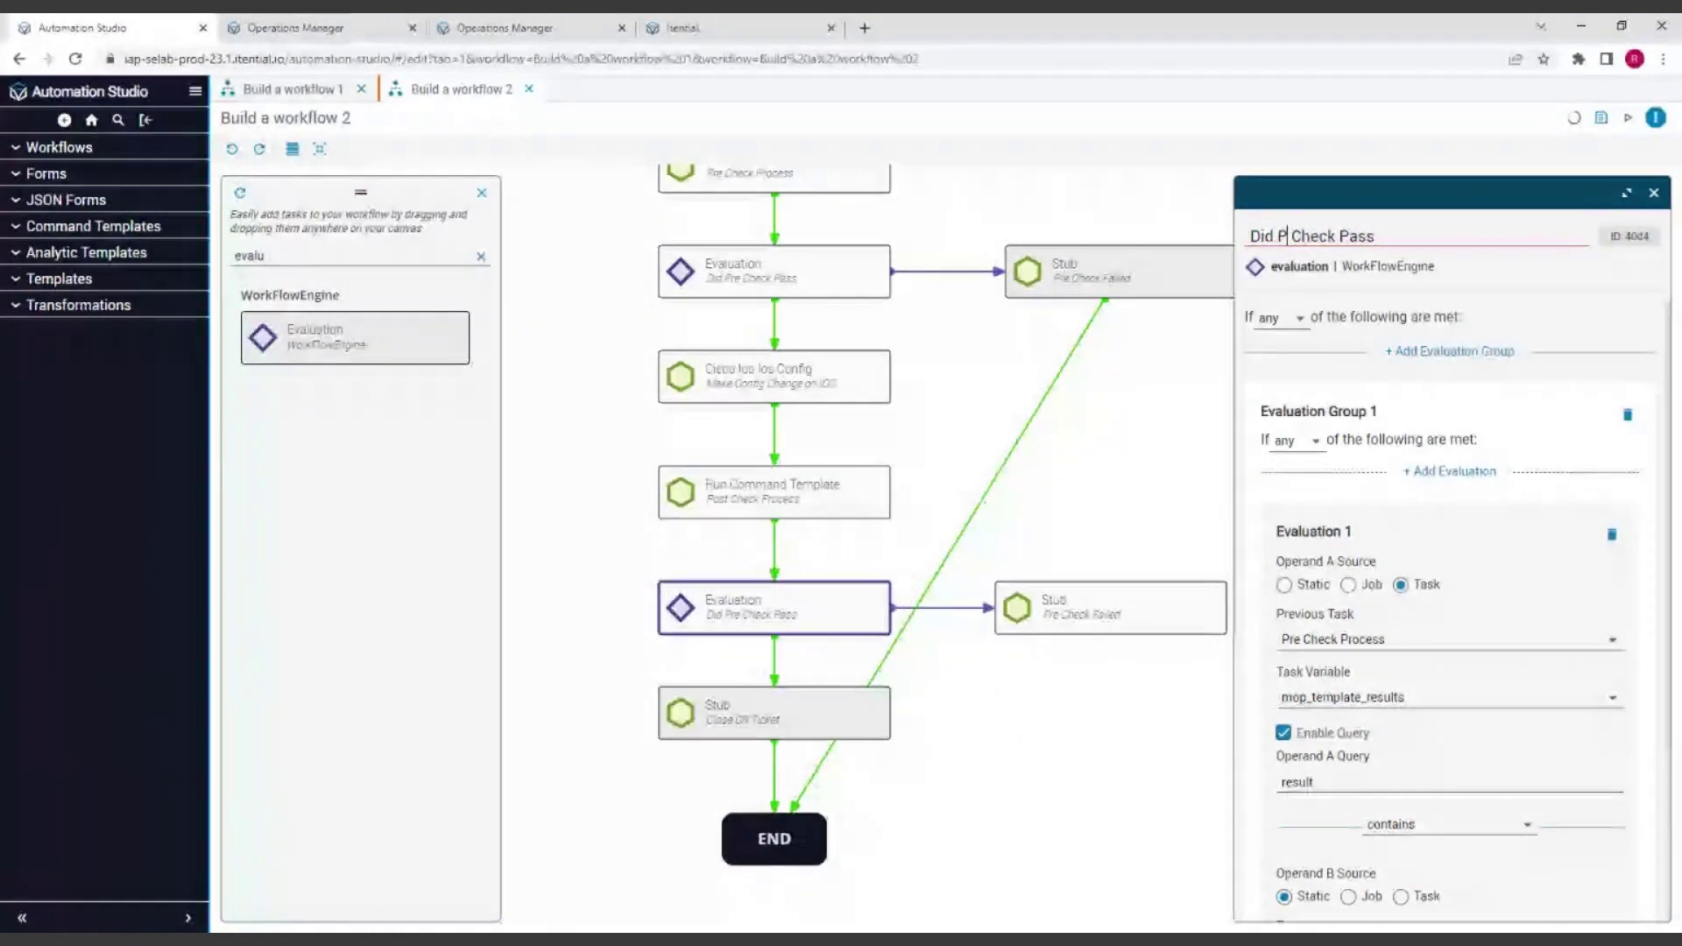
pyautogui.press('Return')
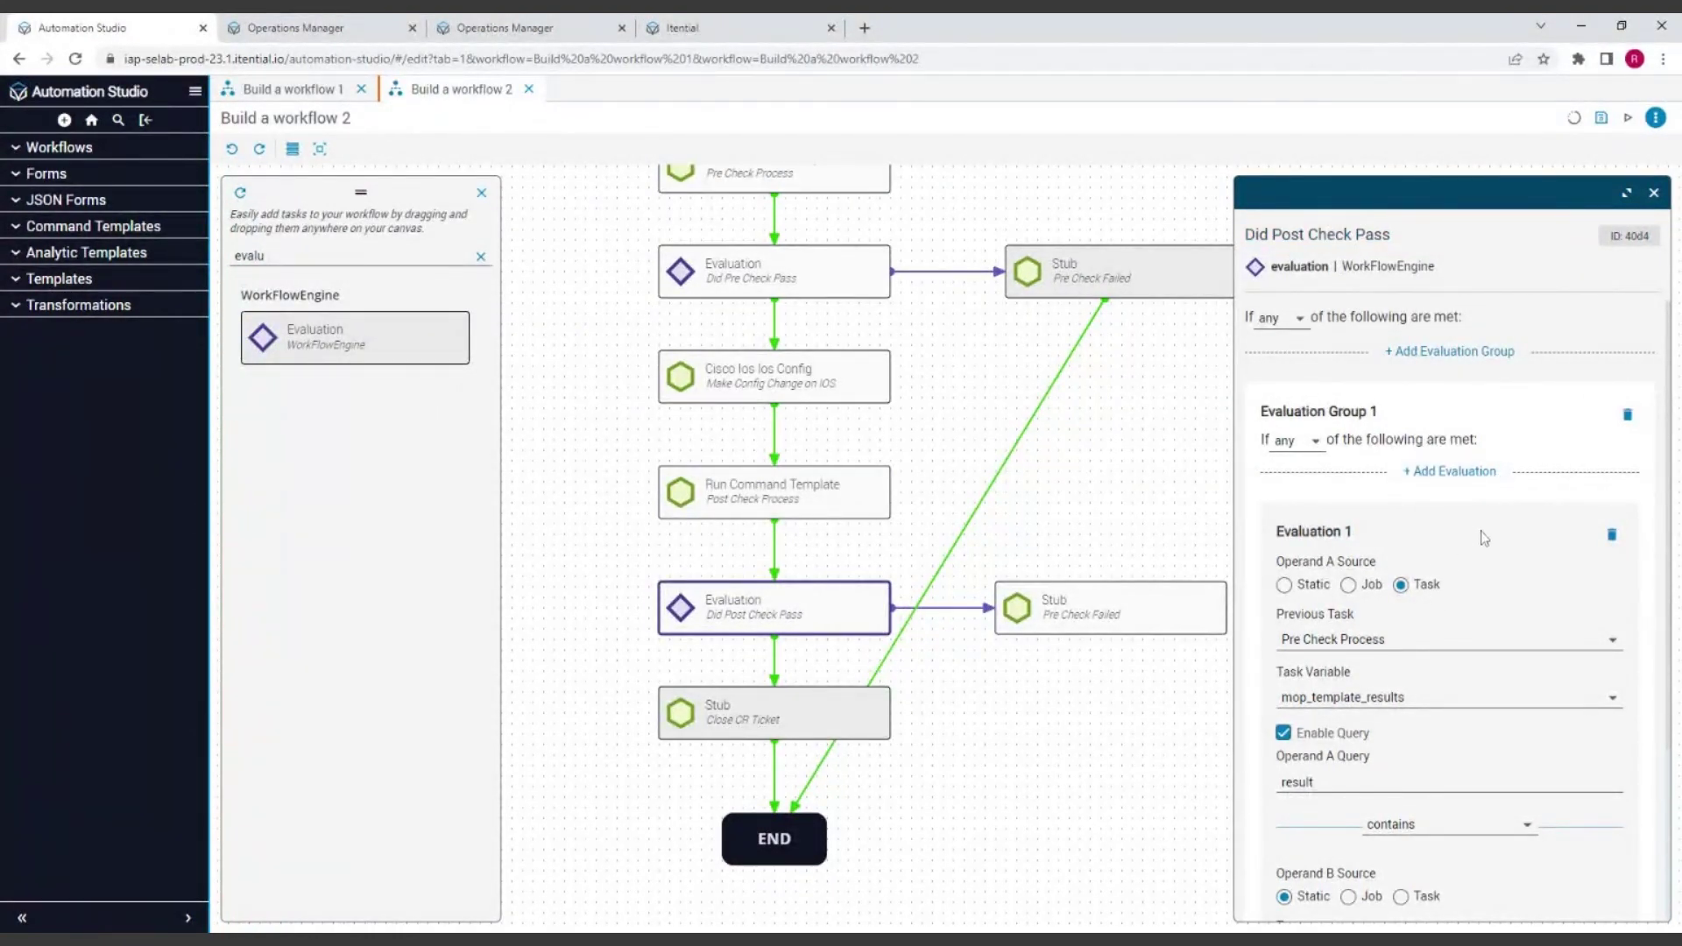
# Set the Previous Task of Evaluation 1 in Did Post Check Pass to Post Check Process
pyautogui.scroll(-1, 1486, 551)
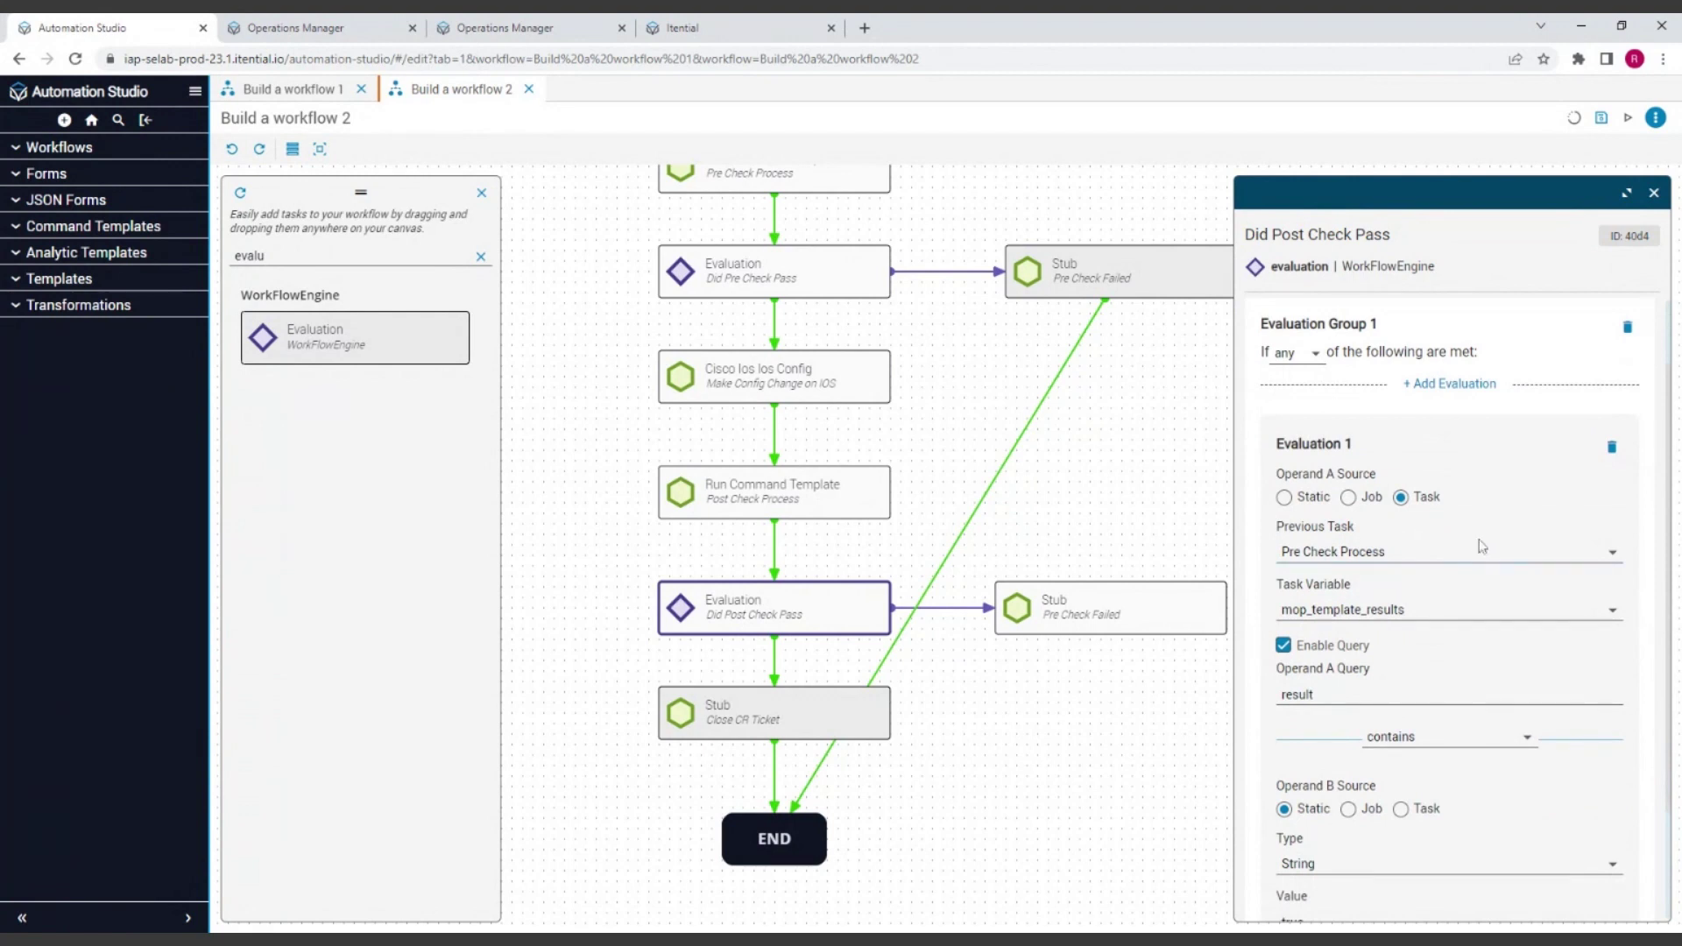
pyautogui.scroll(1, 1481, 545)
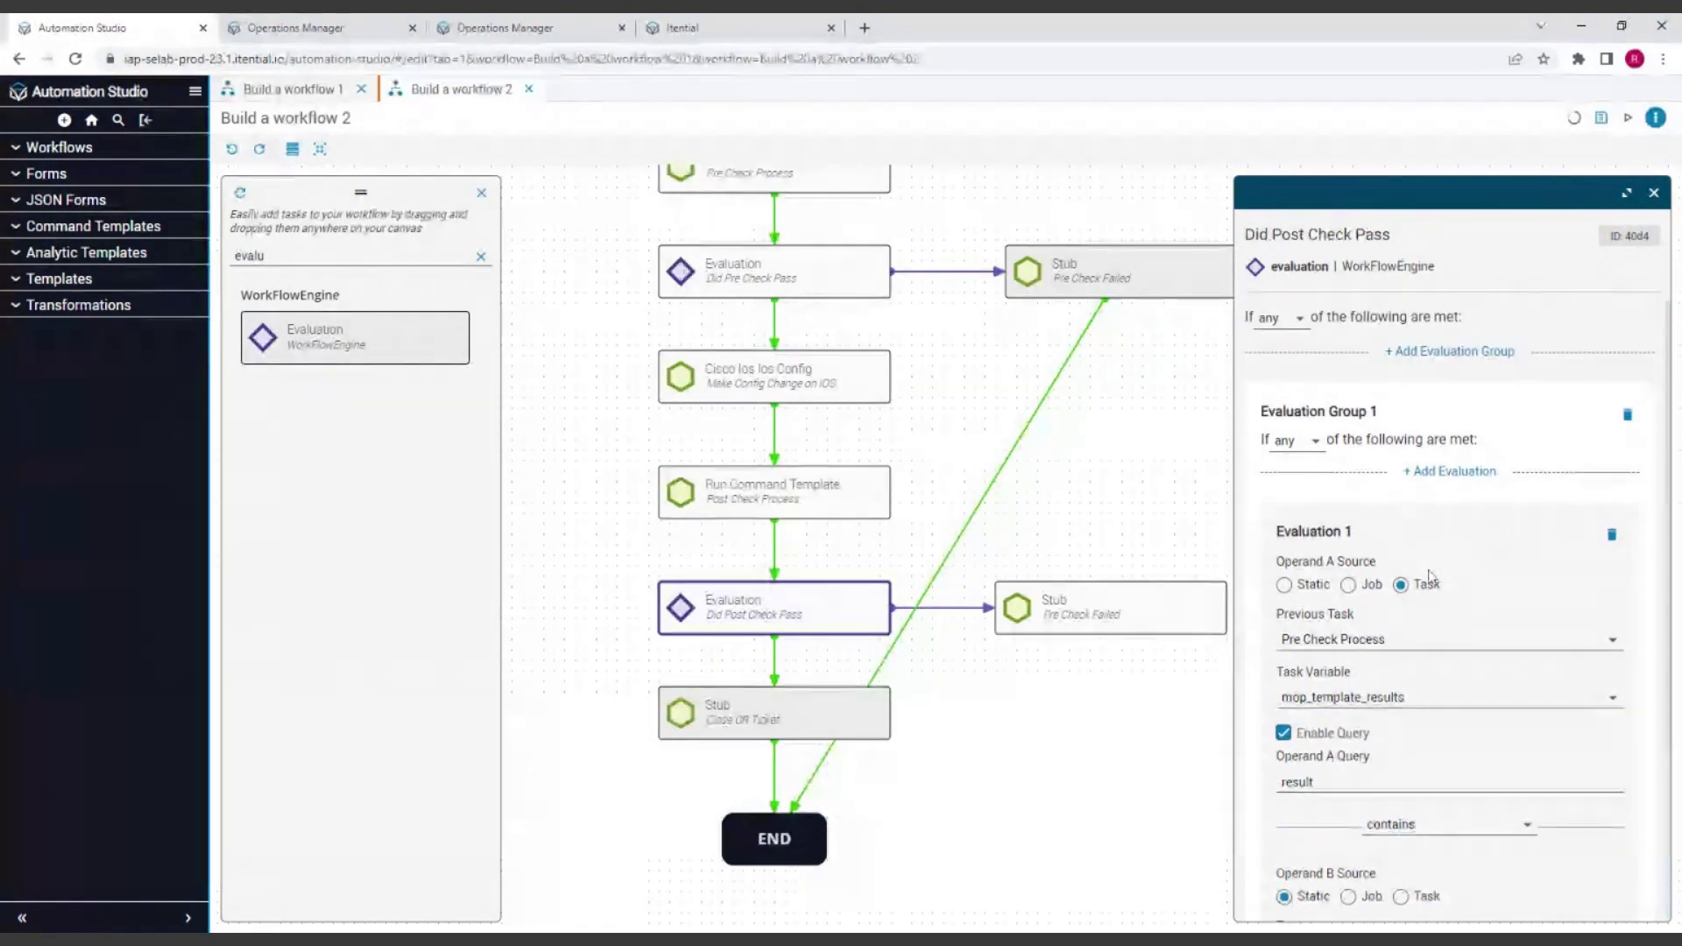
pyautogui.scroll(-1, 1435, 566)
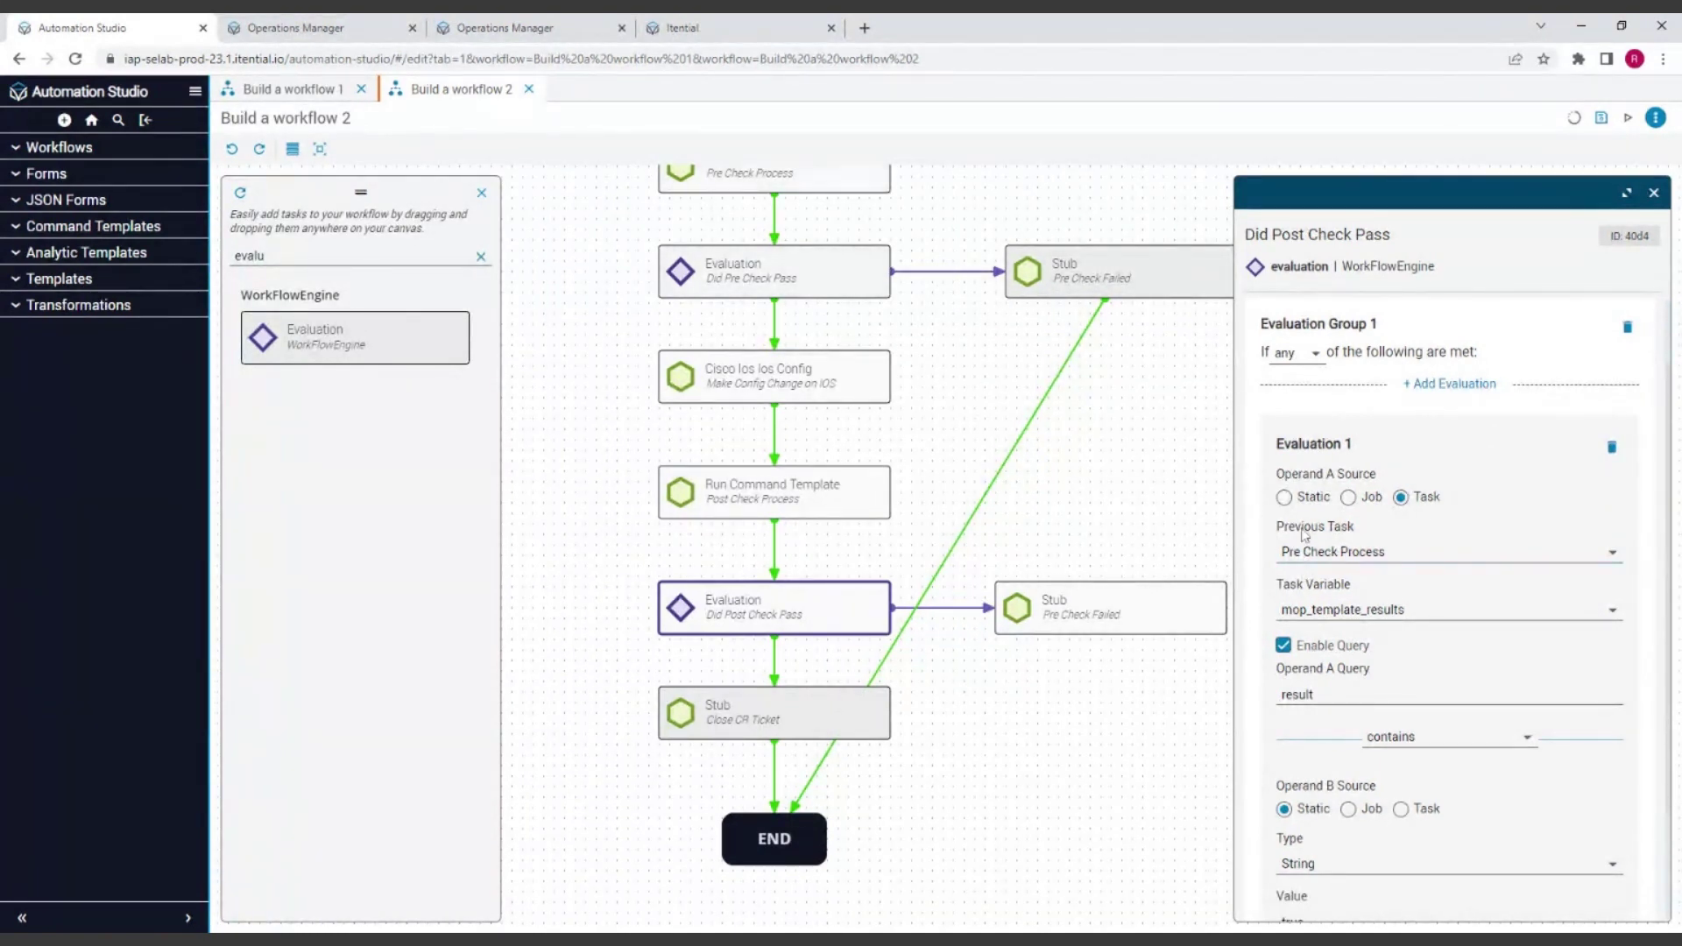
pyautogui.click(1324, 555)
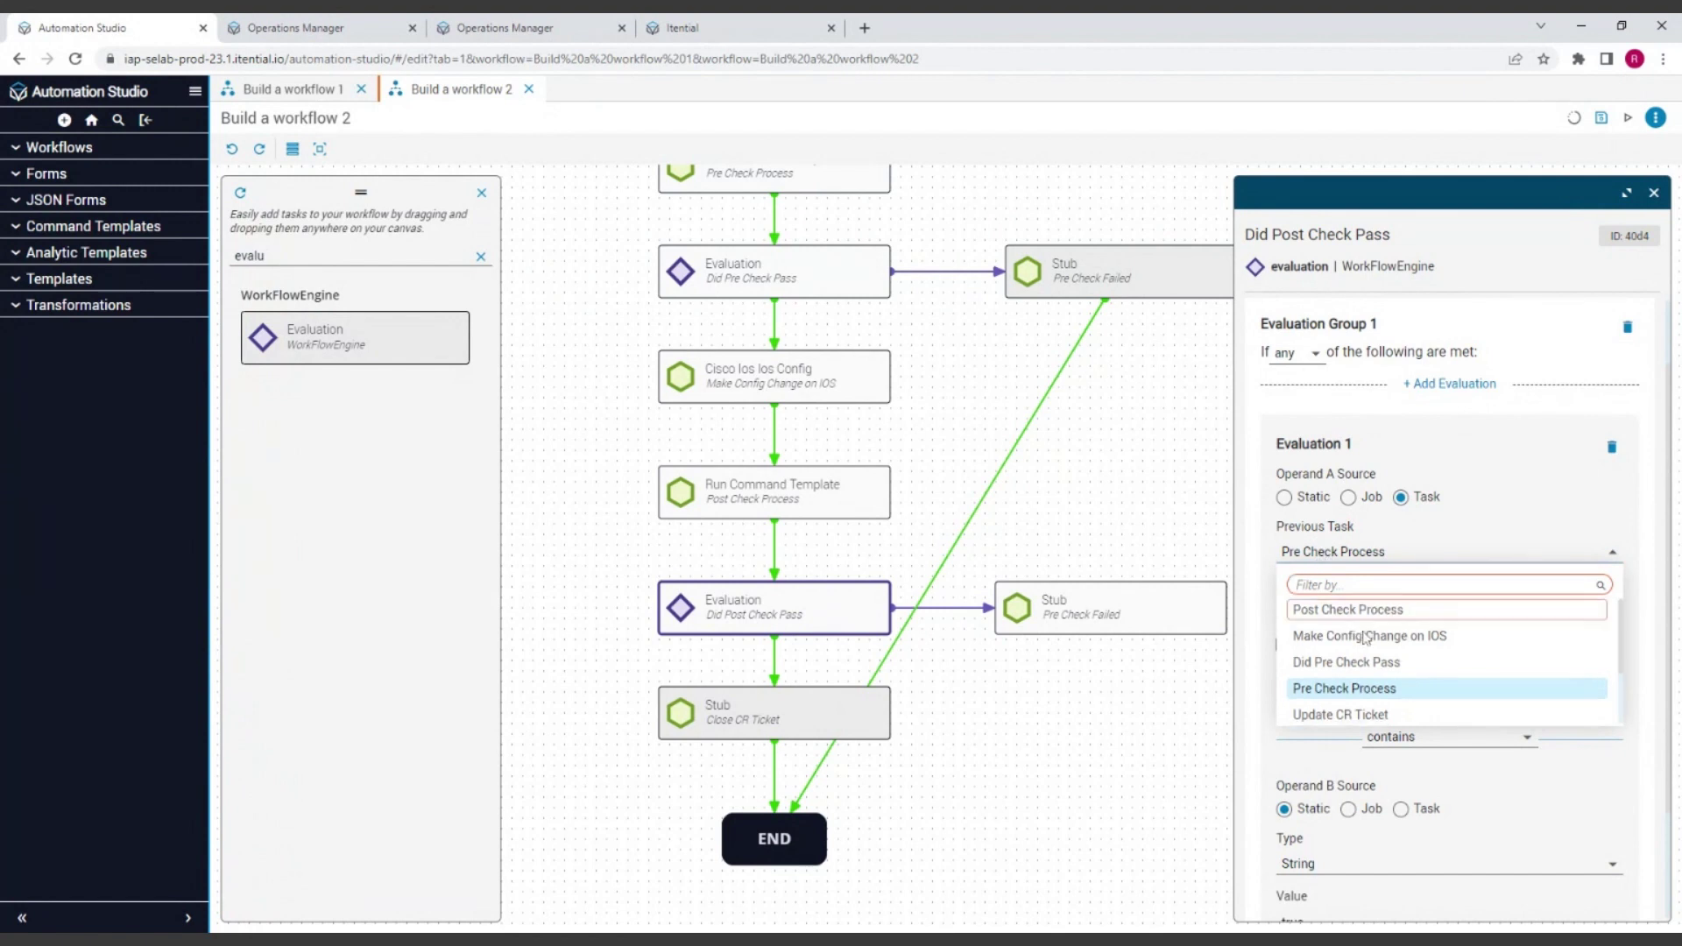
pyautogui.scroll(-1, 1367, 631)
pyautogui.scroll(1, 1366, 631)
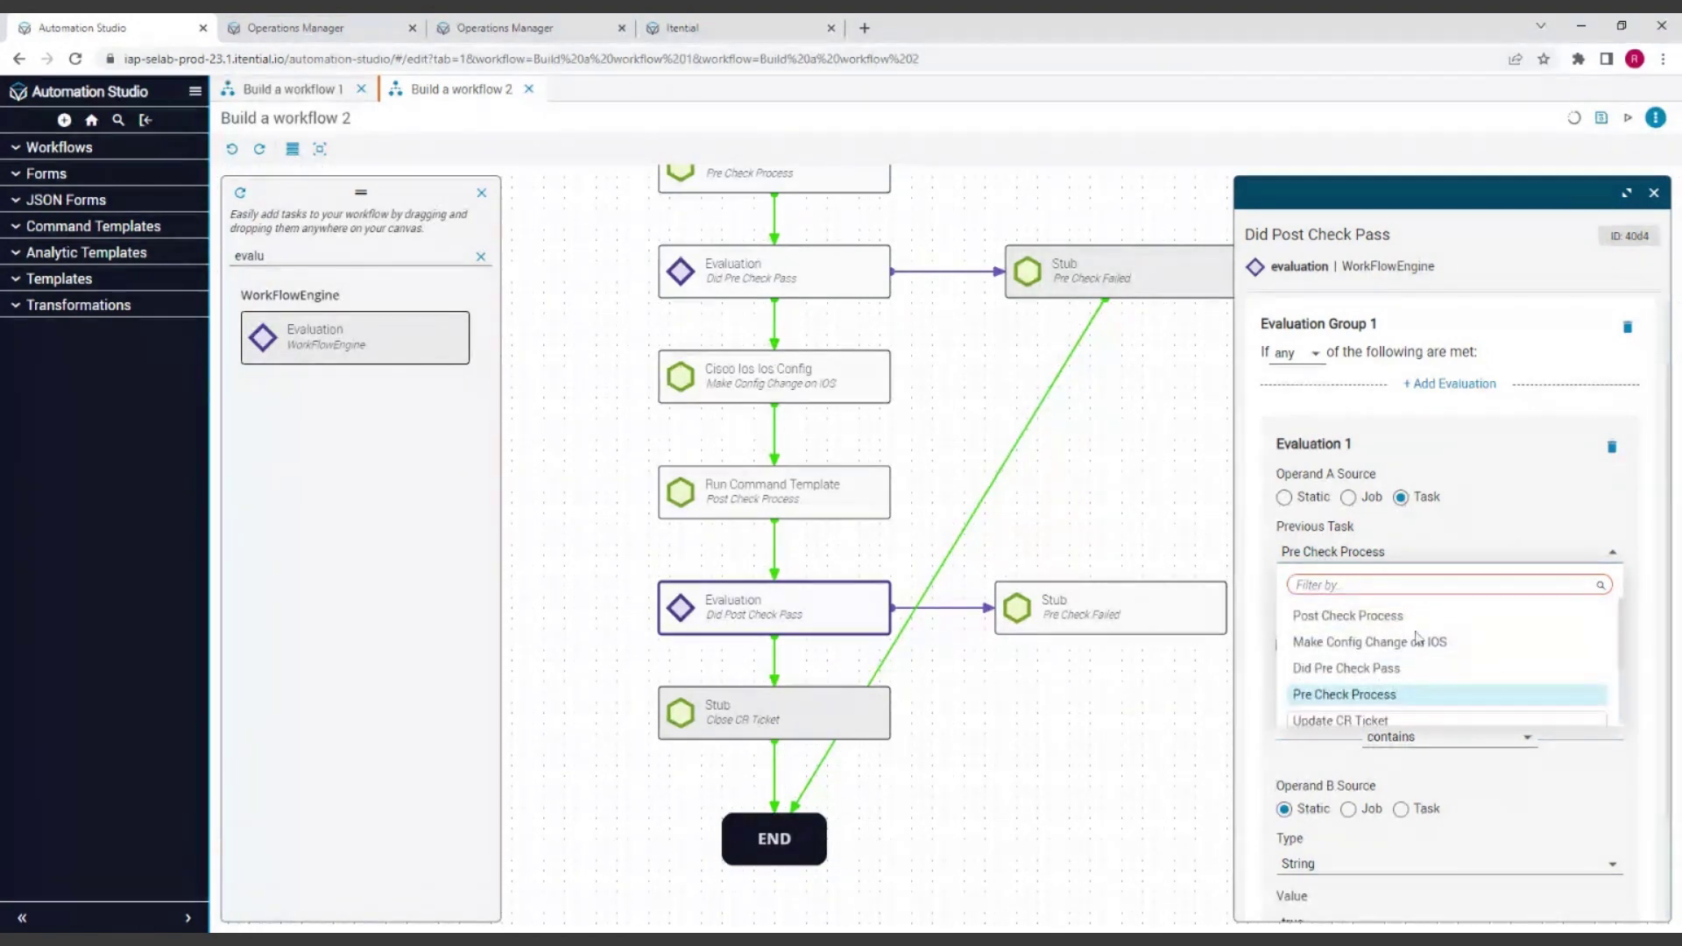
pyautogui.click(1367, 624)
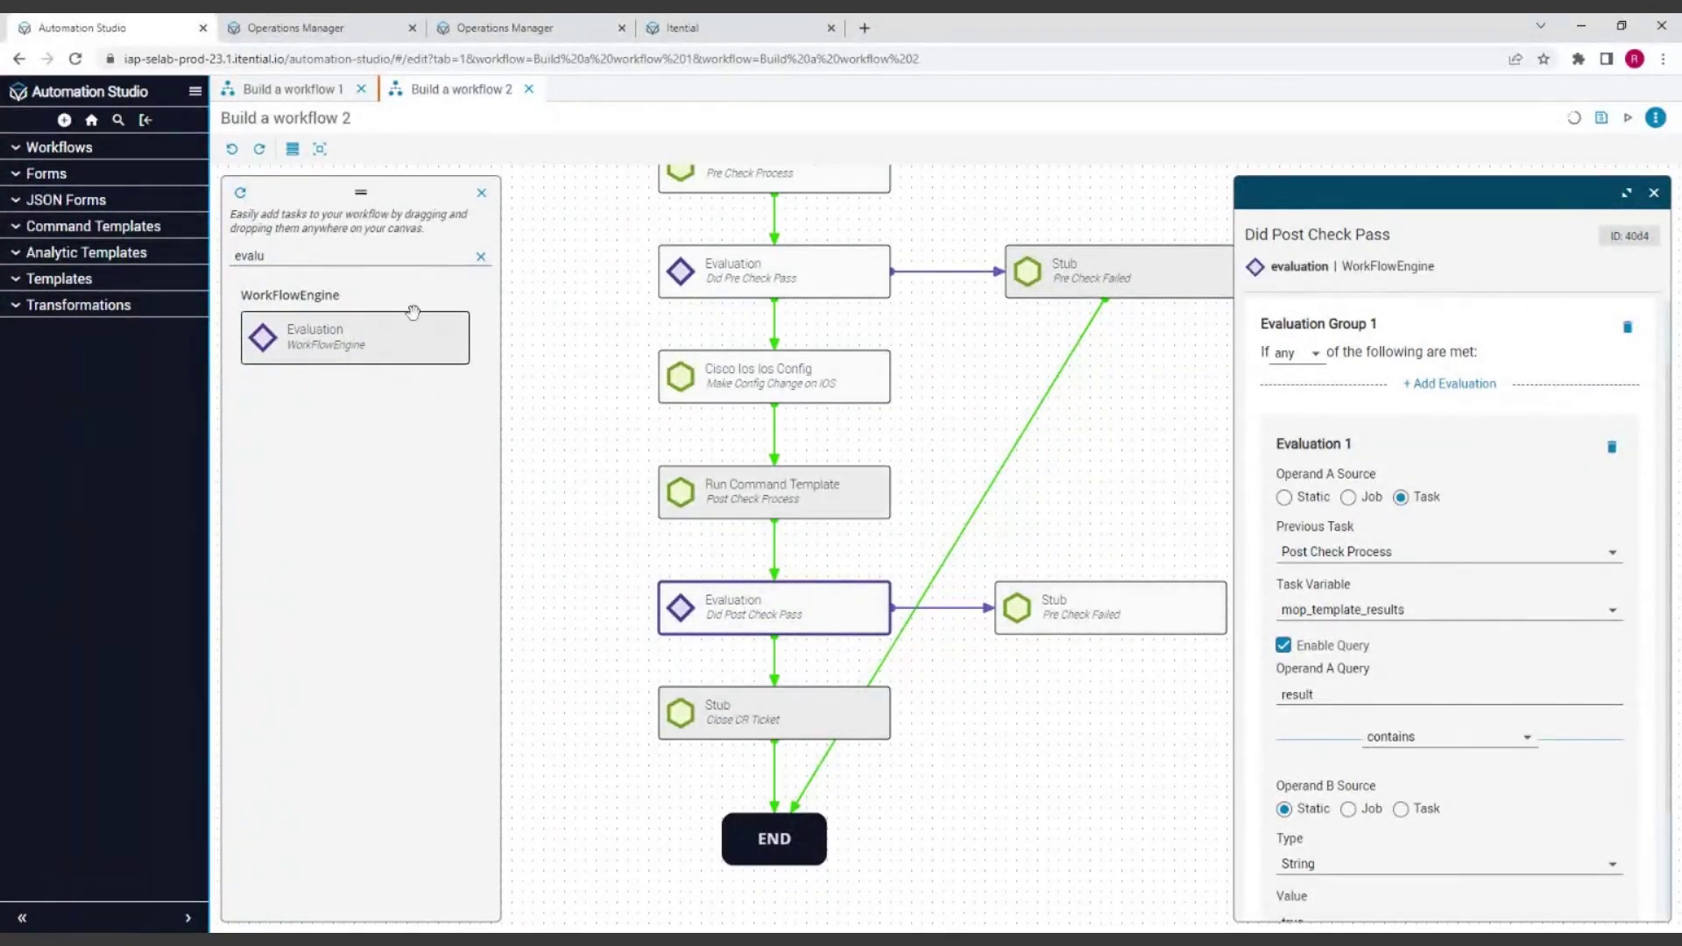
# Clear the task filter, close the evaluation settings and connect the copied Pre Check Failed stub to END
pyautogui.click(481, 256)
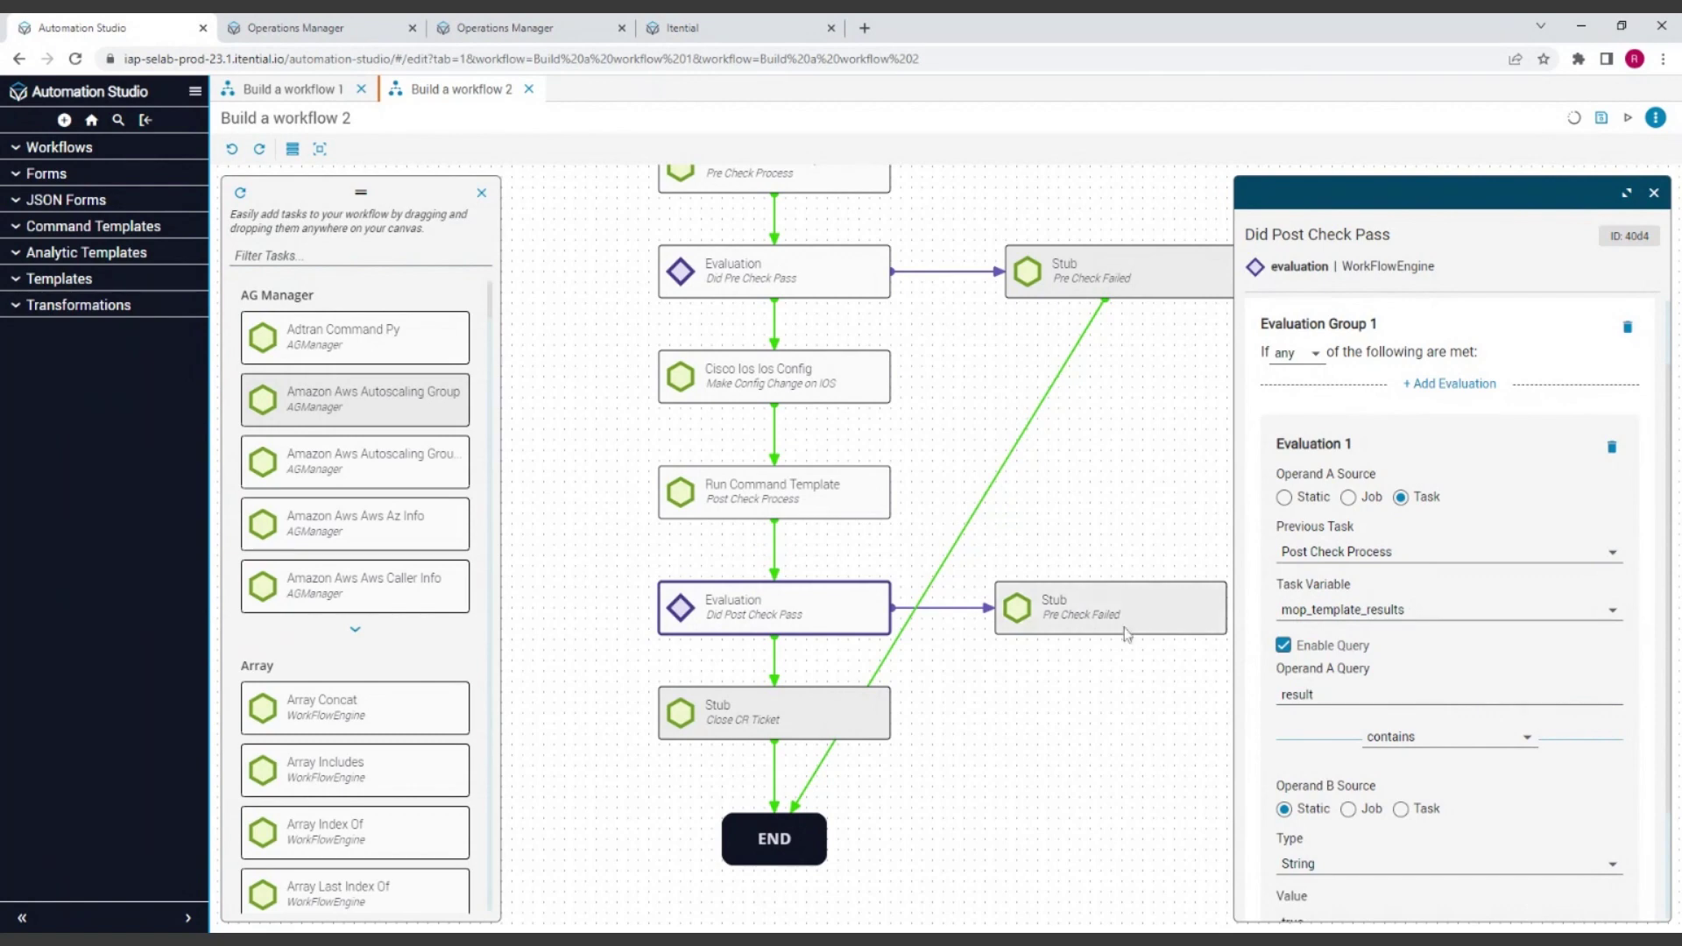
pyautogui.scroll(-2, 1183, 743)
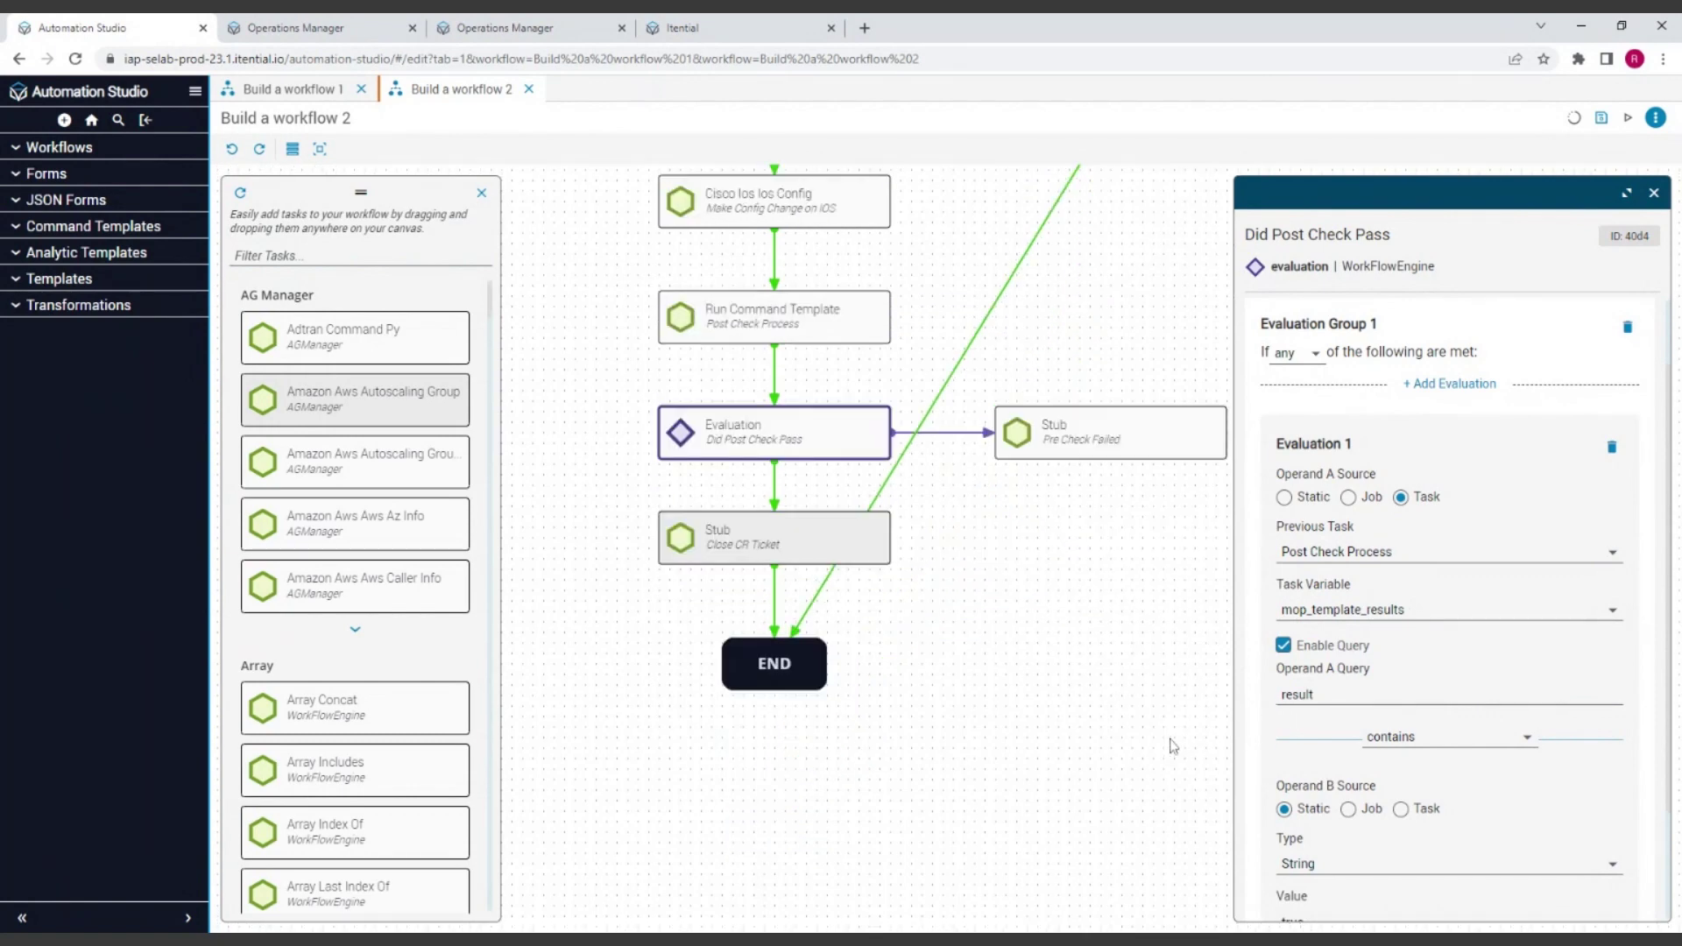
pyautogui.scroll(2, 1177, 743)
pyautogui.click(1654, 194)
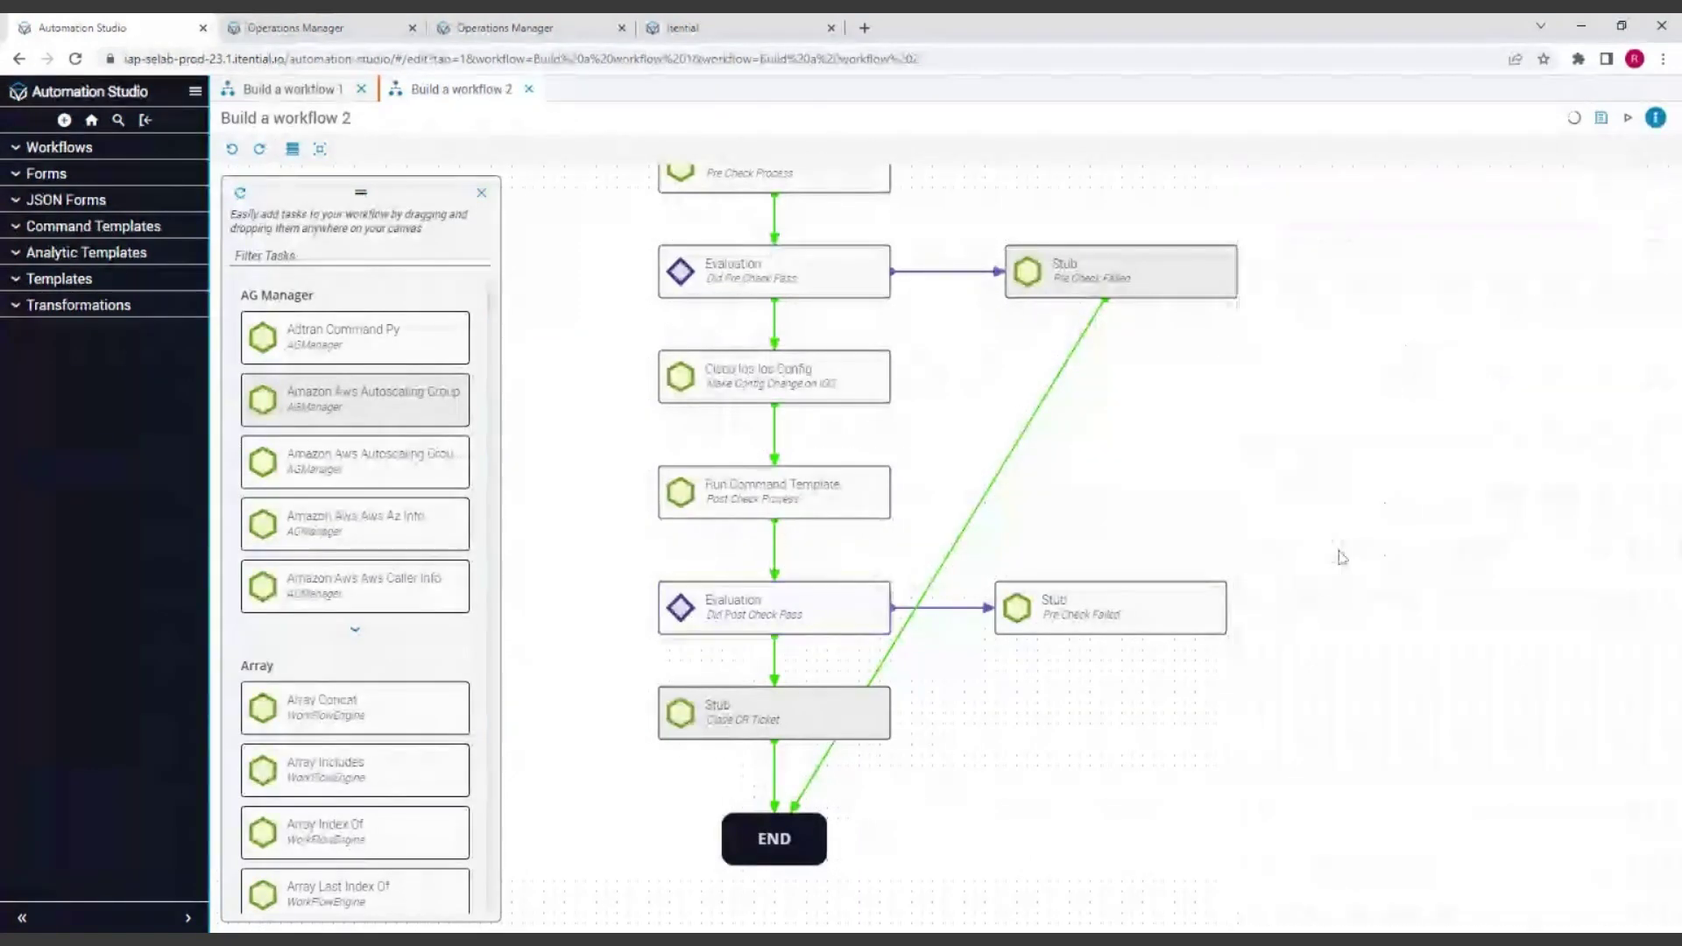
pyautogui.moveTo(1111, 621); pyautogui.dragTo(828, 810)
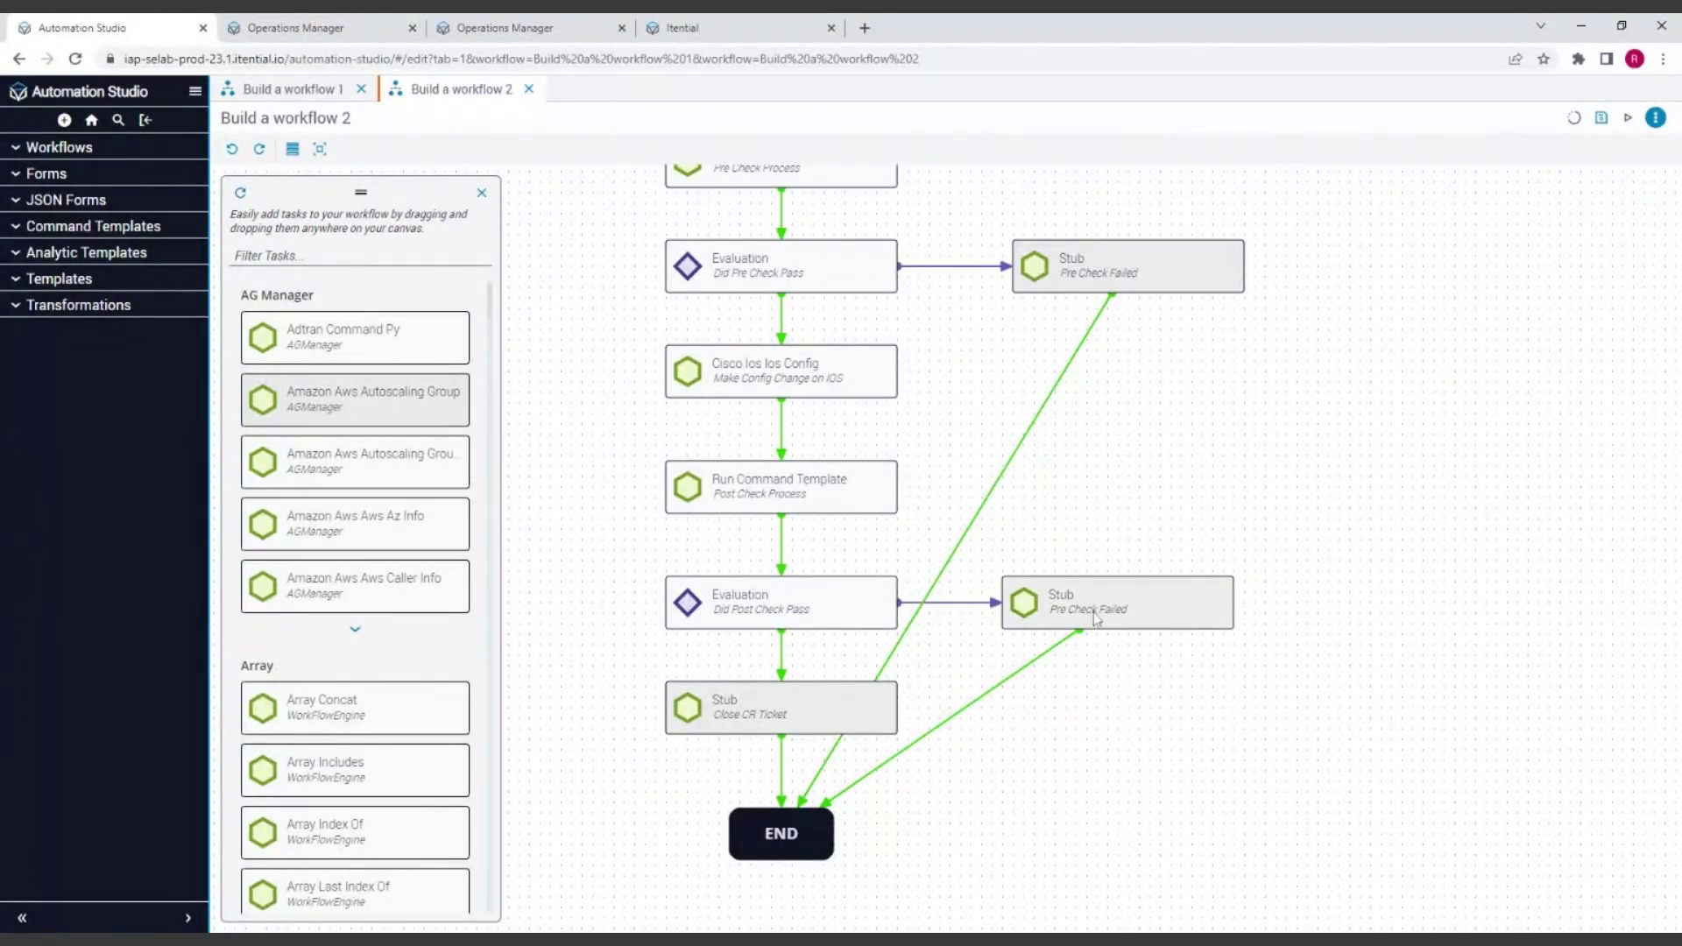
# Duplicate the Did Post Check Pass evaluation and place the copy in the open space between the two Pre Check Failed stubs
pyautogui.moveTo(901, 602)
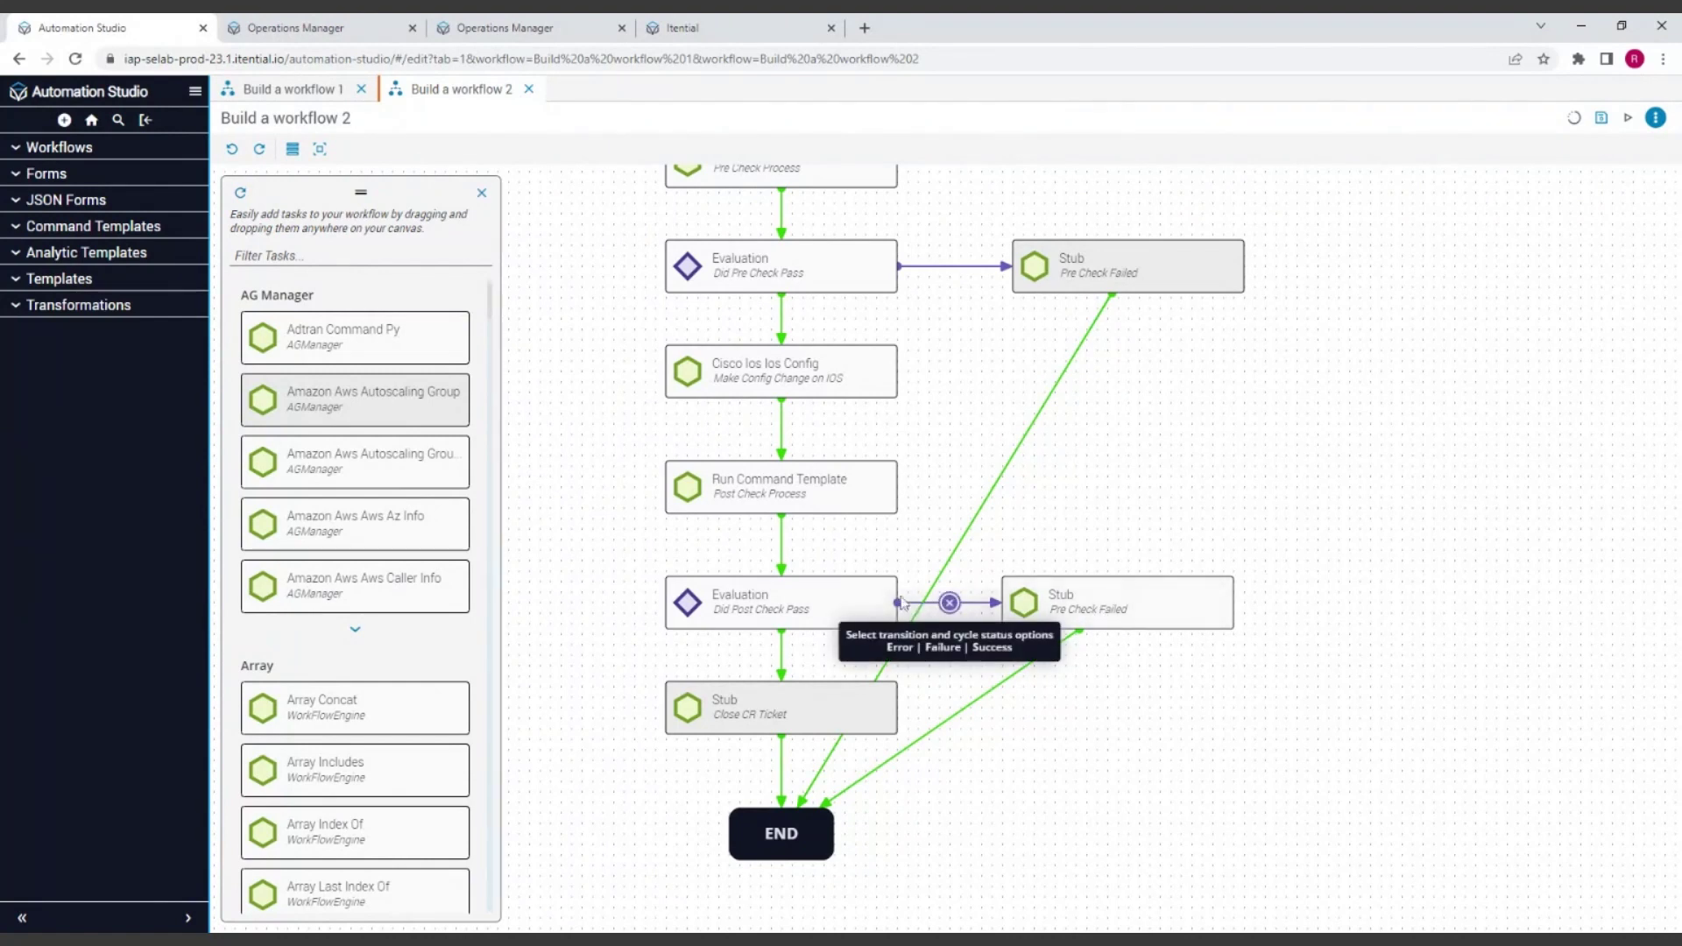
pyautogui.click(1115, 606)
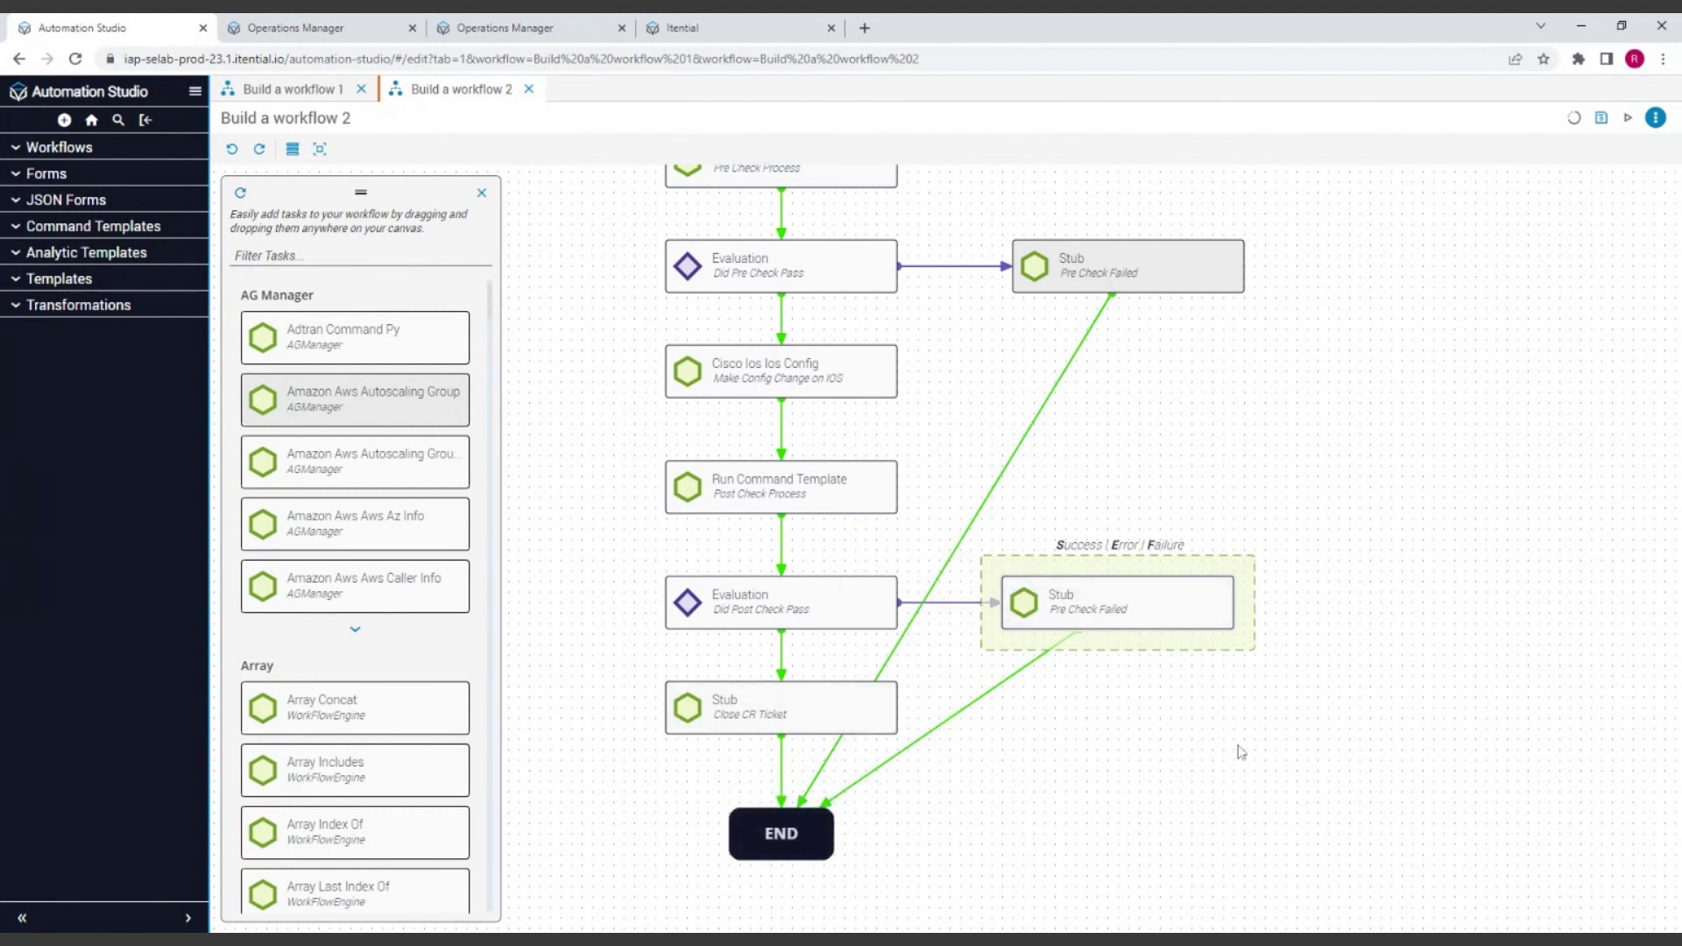
pyautogui.click(1200, 690)
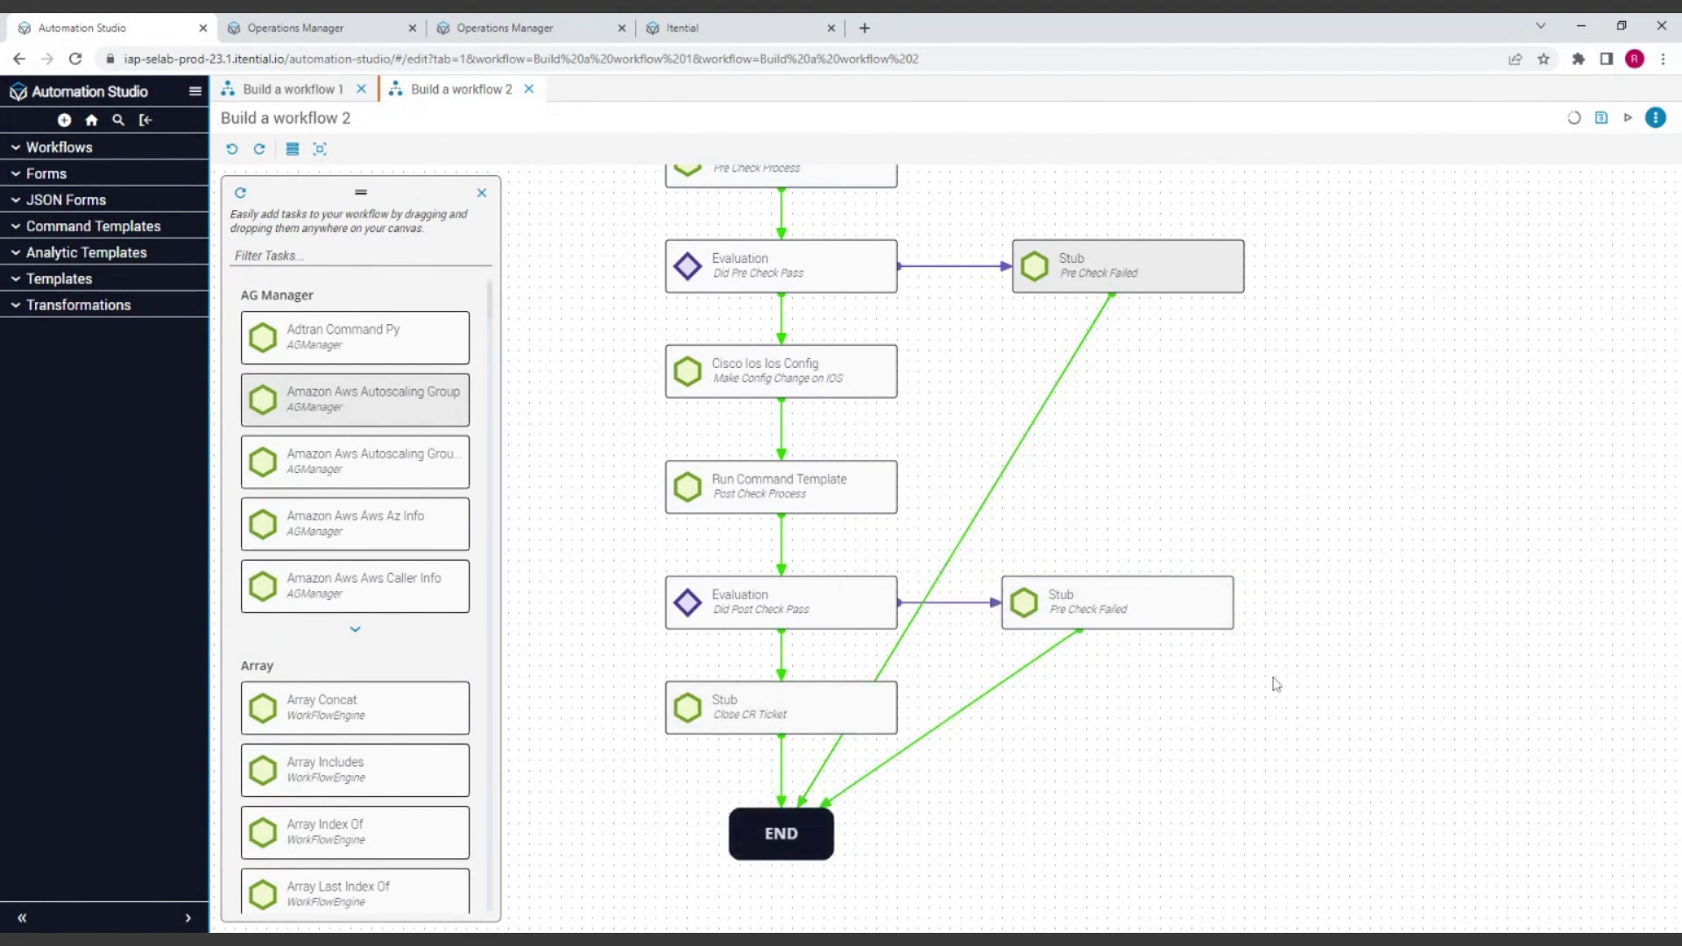
pyautogui.click(824, 601)
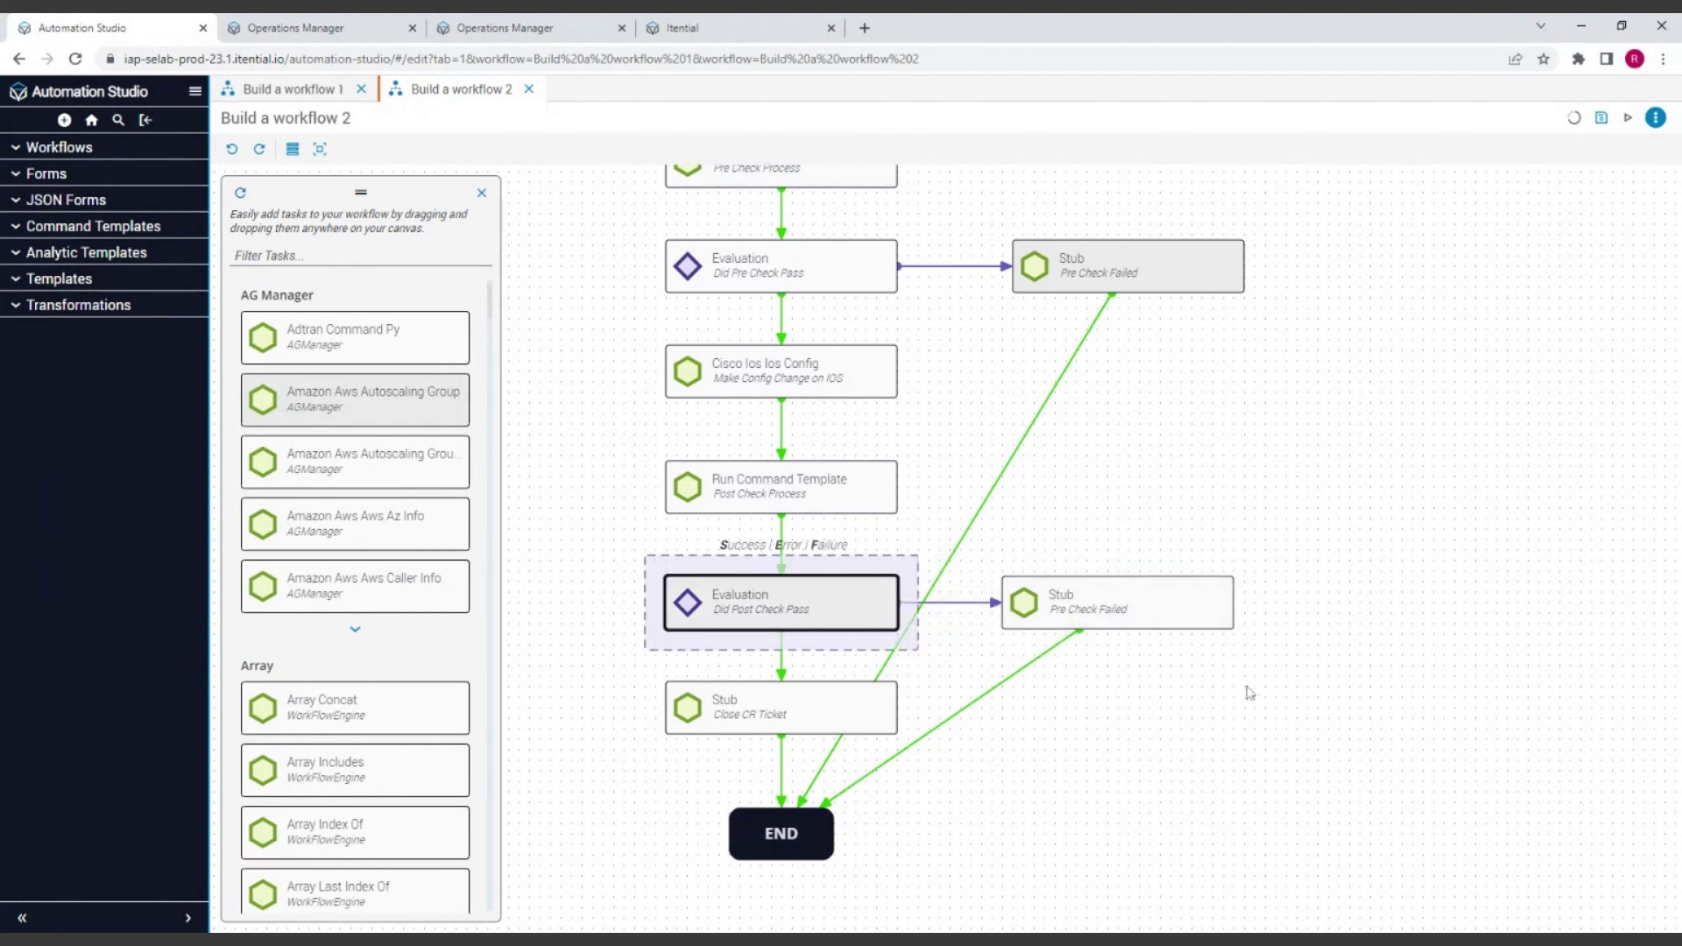
pyautogui.hotkey('ctrl', 'v')
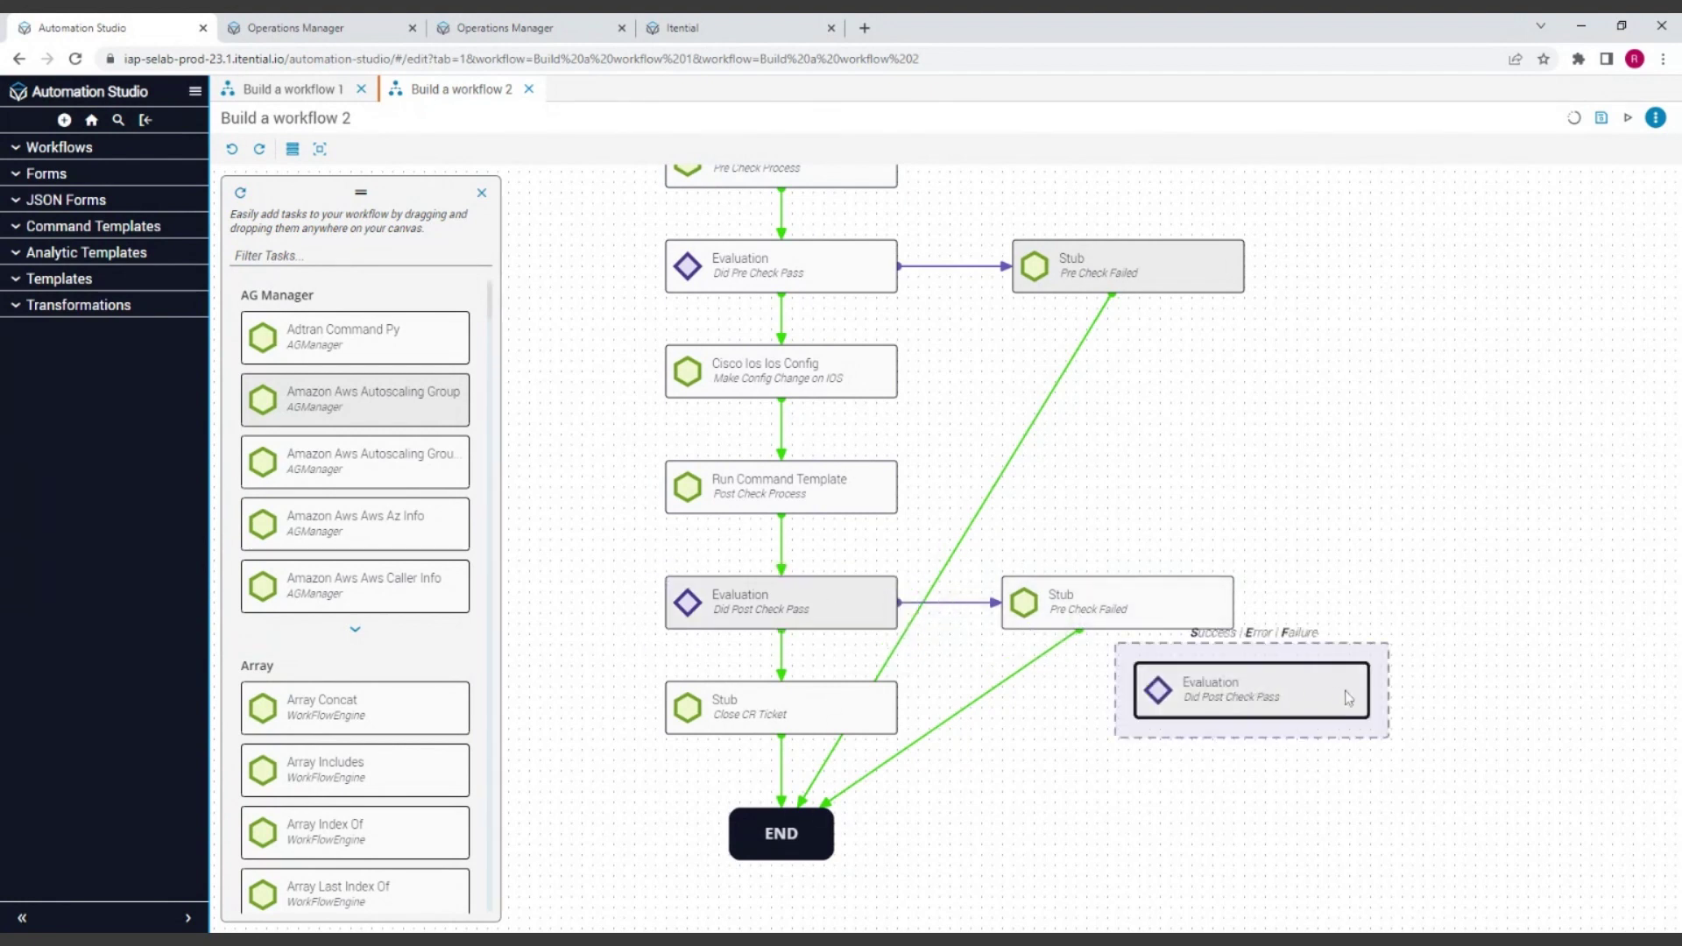
pyautogui.moveTo(1309, 693); pyautogui.dragTo(1332, 448)
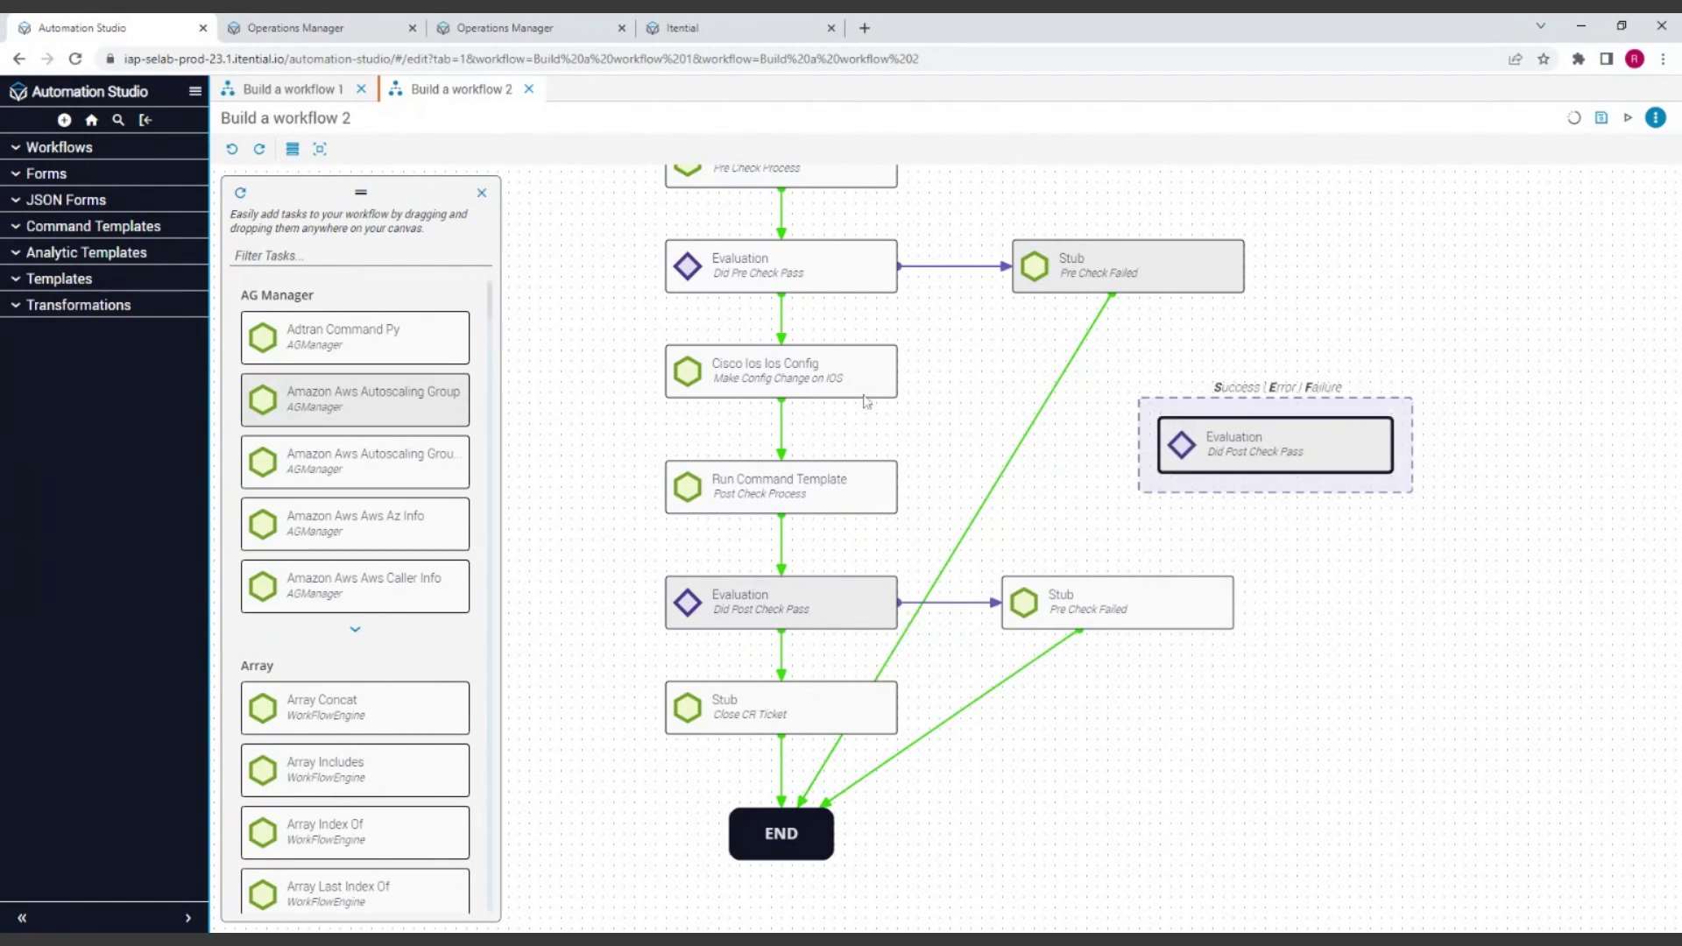
pyautogui.click(774, 374)
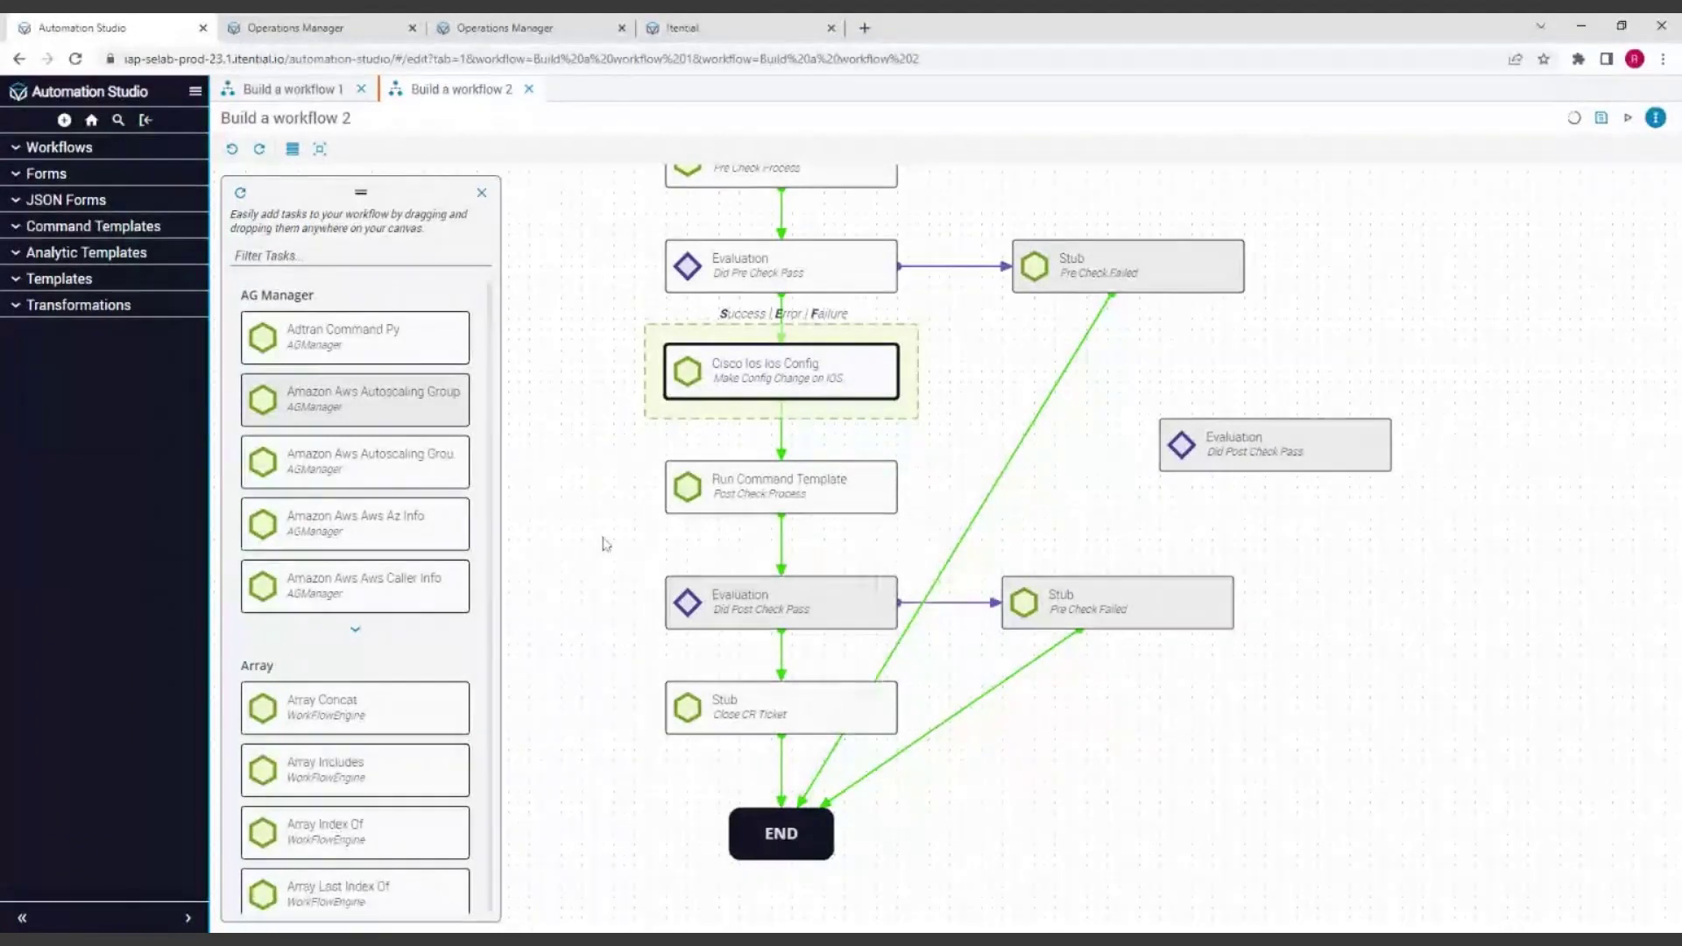
pyautogui.click(585, 455)
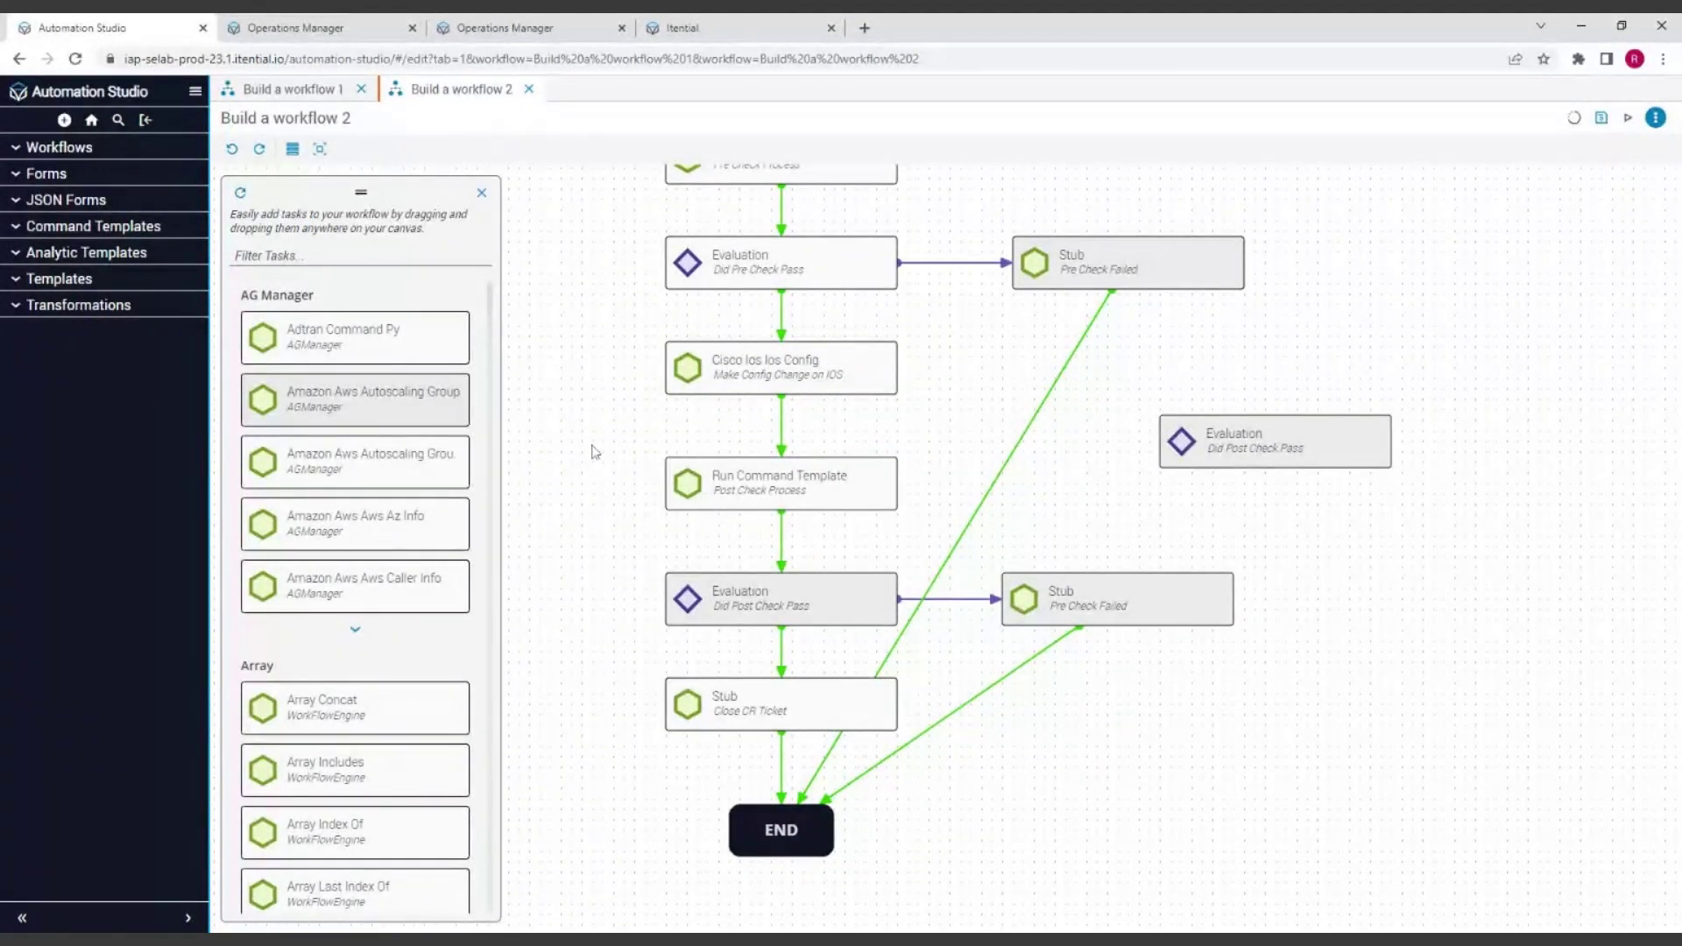
# Shift Post Check Process down and insert the duplicated Did Post Check Pass evaluation between Make Config Change on IOS and Post Check Process
pyautogui.moveTo(758, 487); pyautogui.dragTo(758, 519)
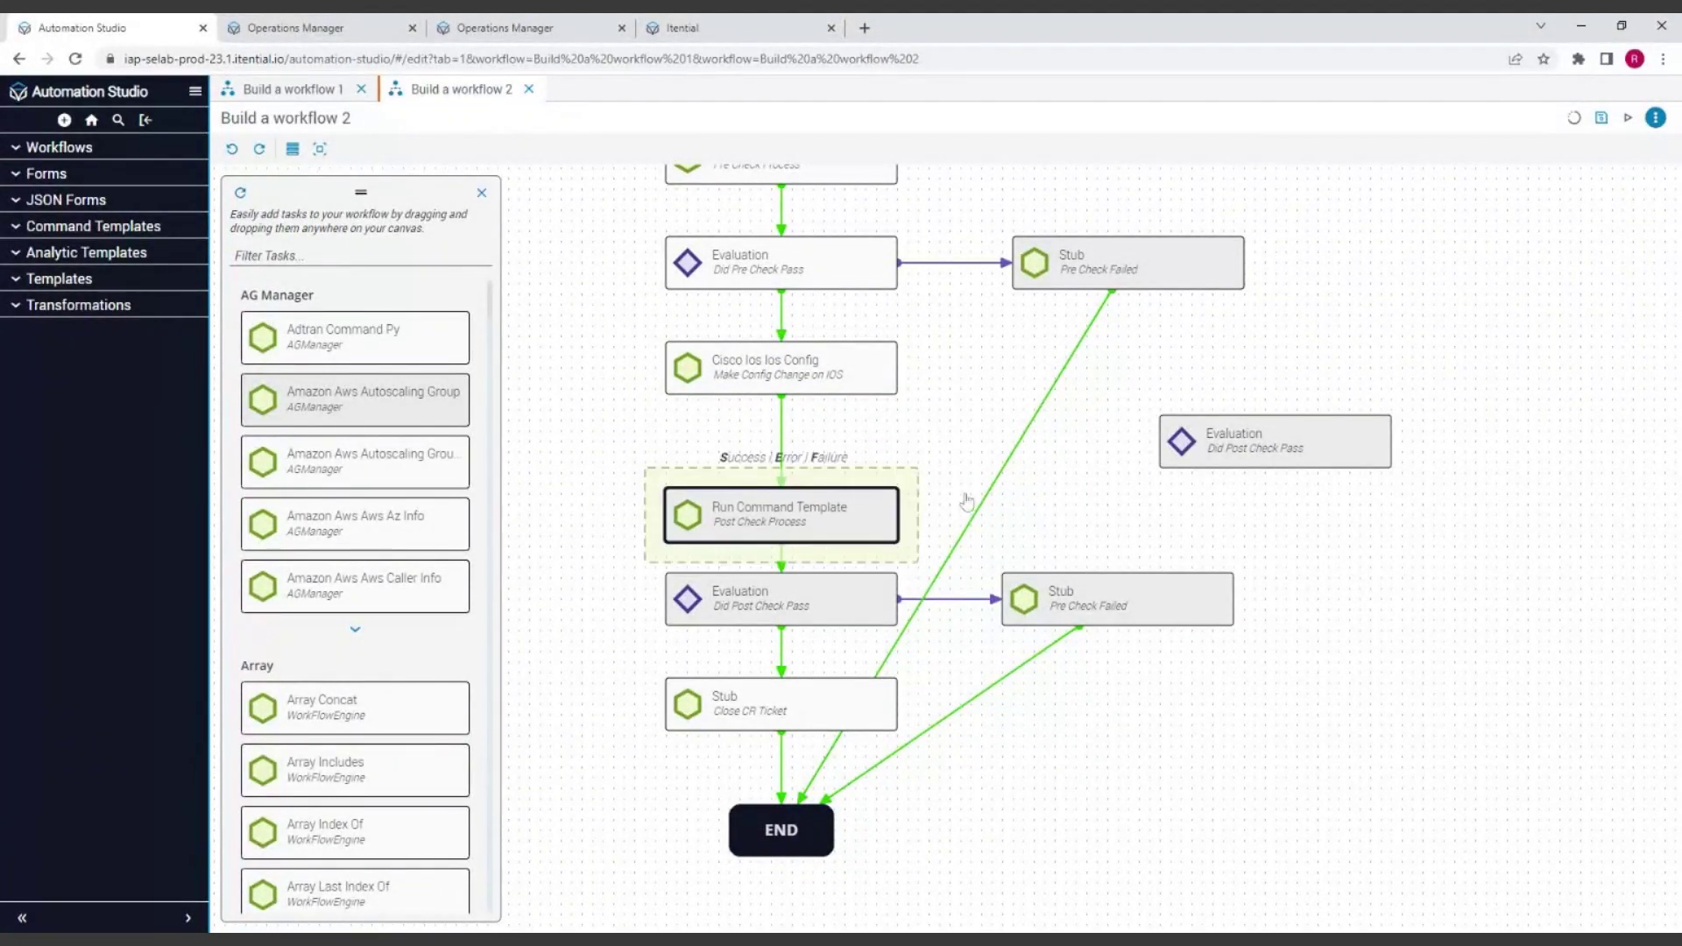
pyautogui.moveTo(1237, 453); pyautogui.dragTo(771, 446)
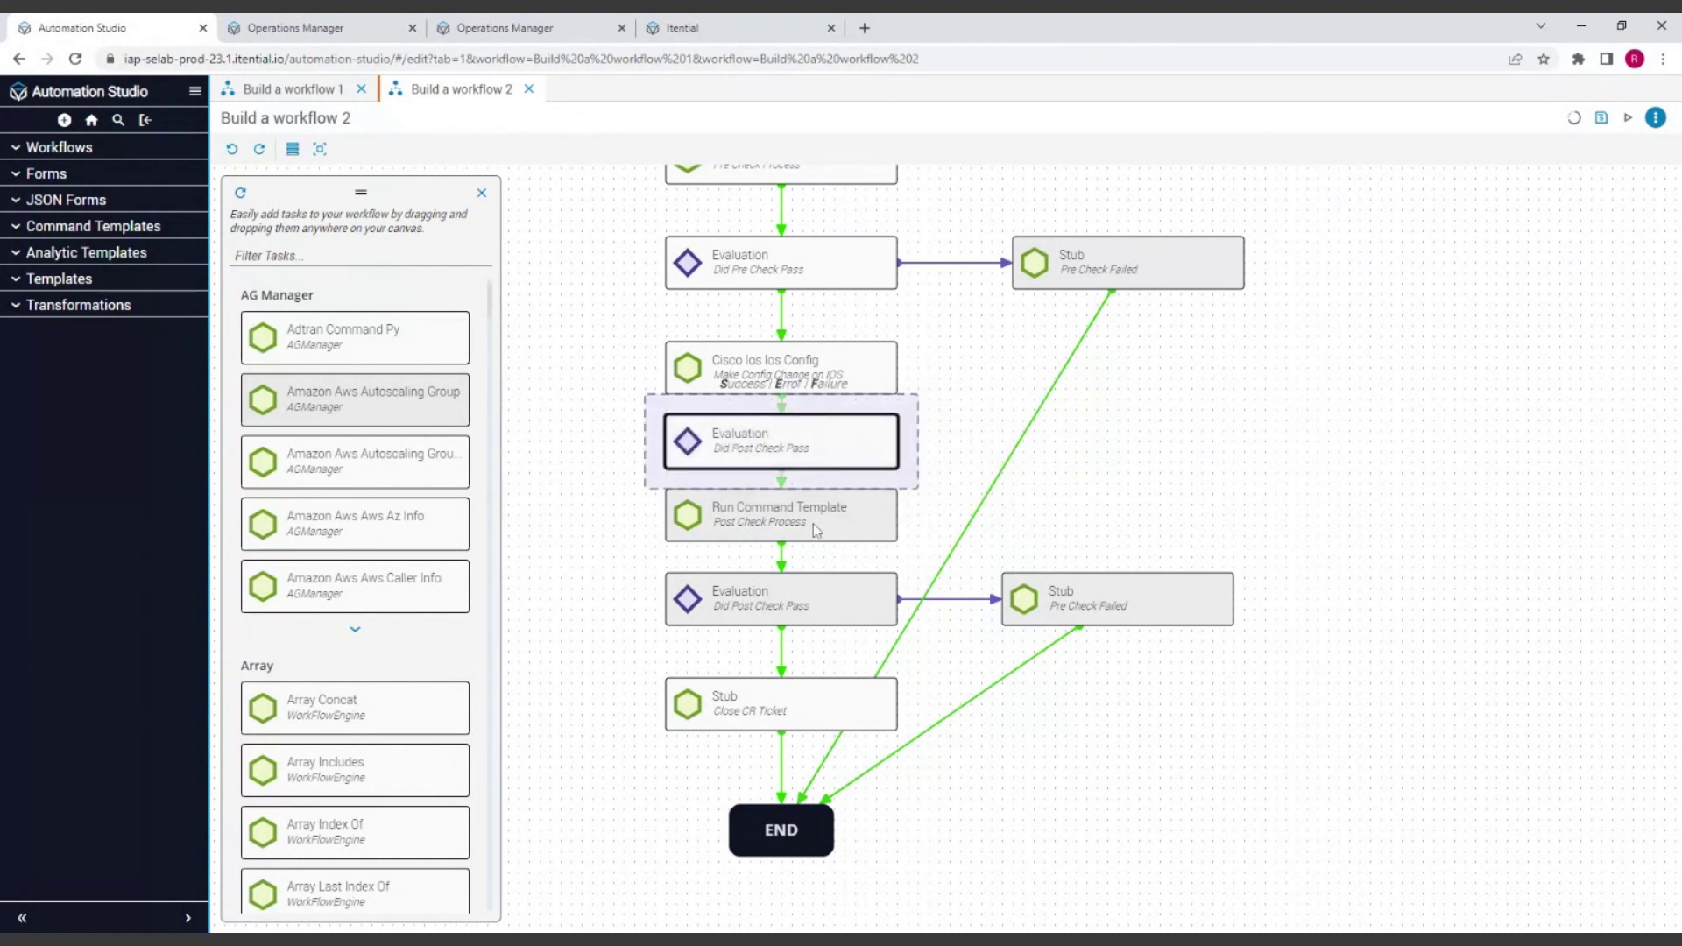
pyautogui.click(536, 522)
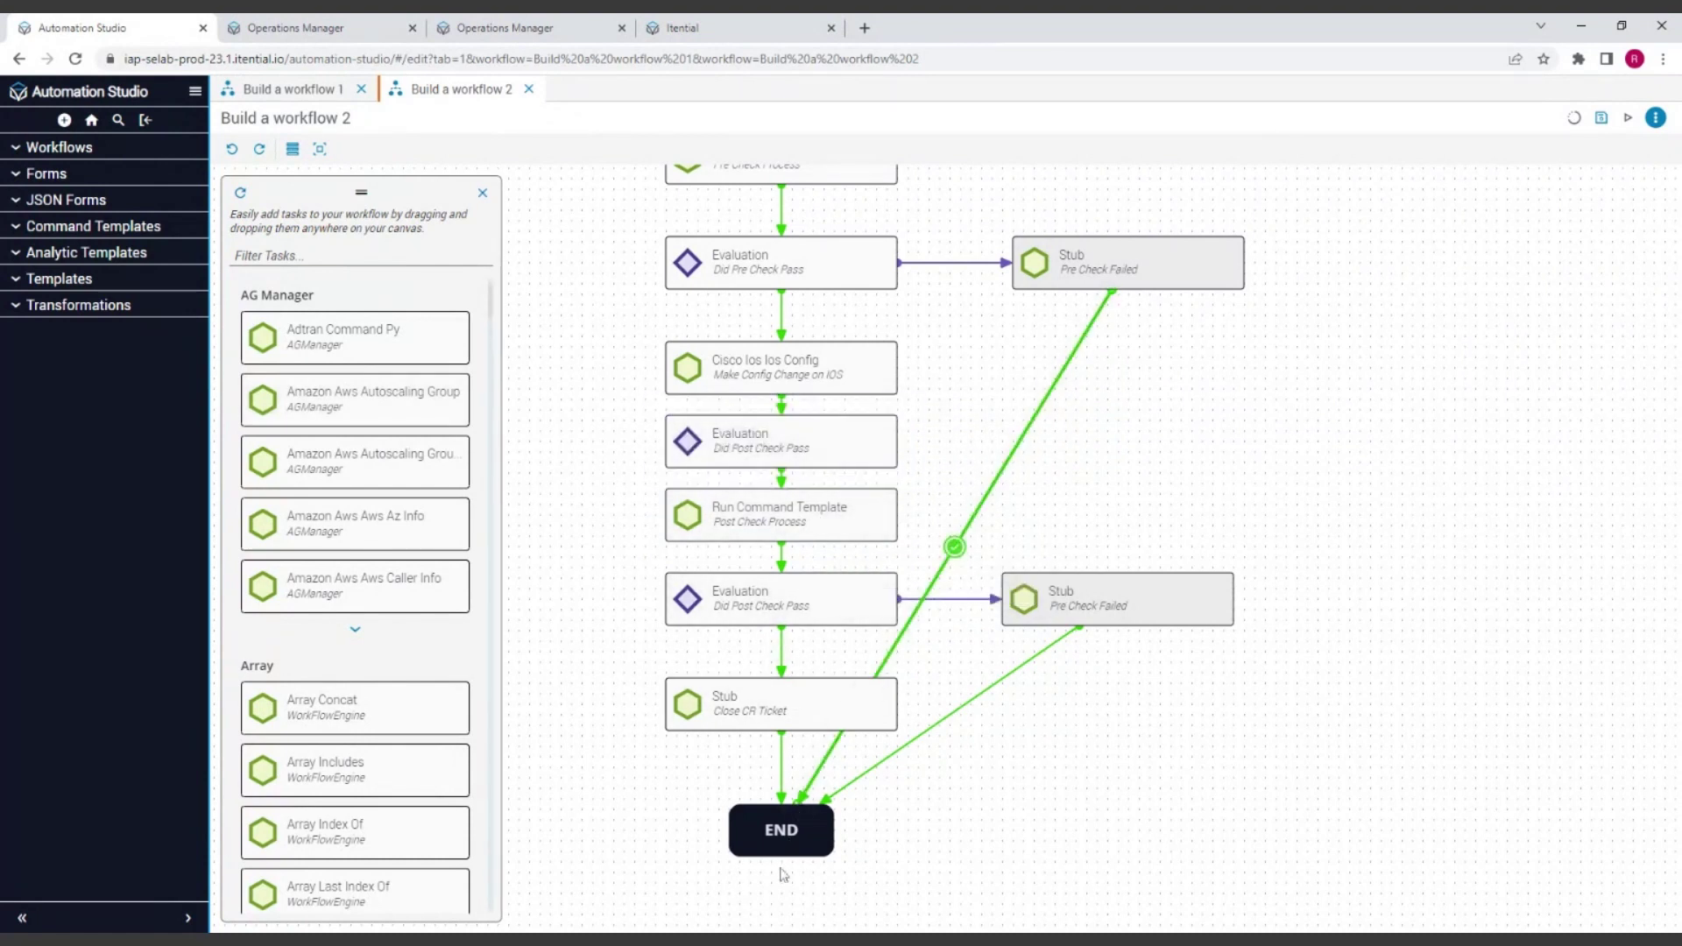
# Respace the tasks below Make Config Change on IOS down to END evenly, keeping the lower Pre Check Failed stub level with its evaluation
pyautogui.moveTo(781, 846); pyautogui.dragTo(780, 898)
pyautogui.moveTo(771, 705); pyautogui.dragTo(771, 757)
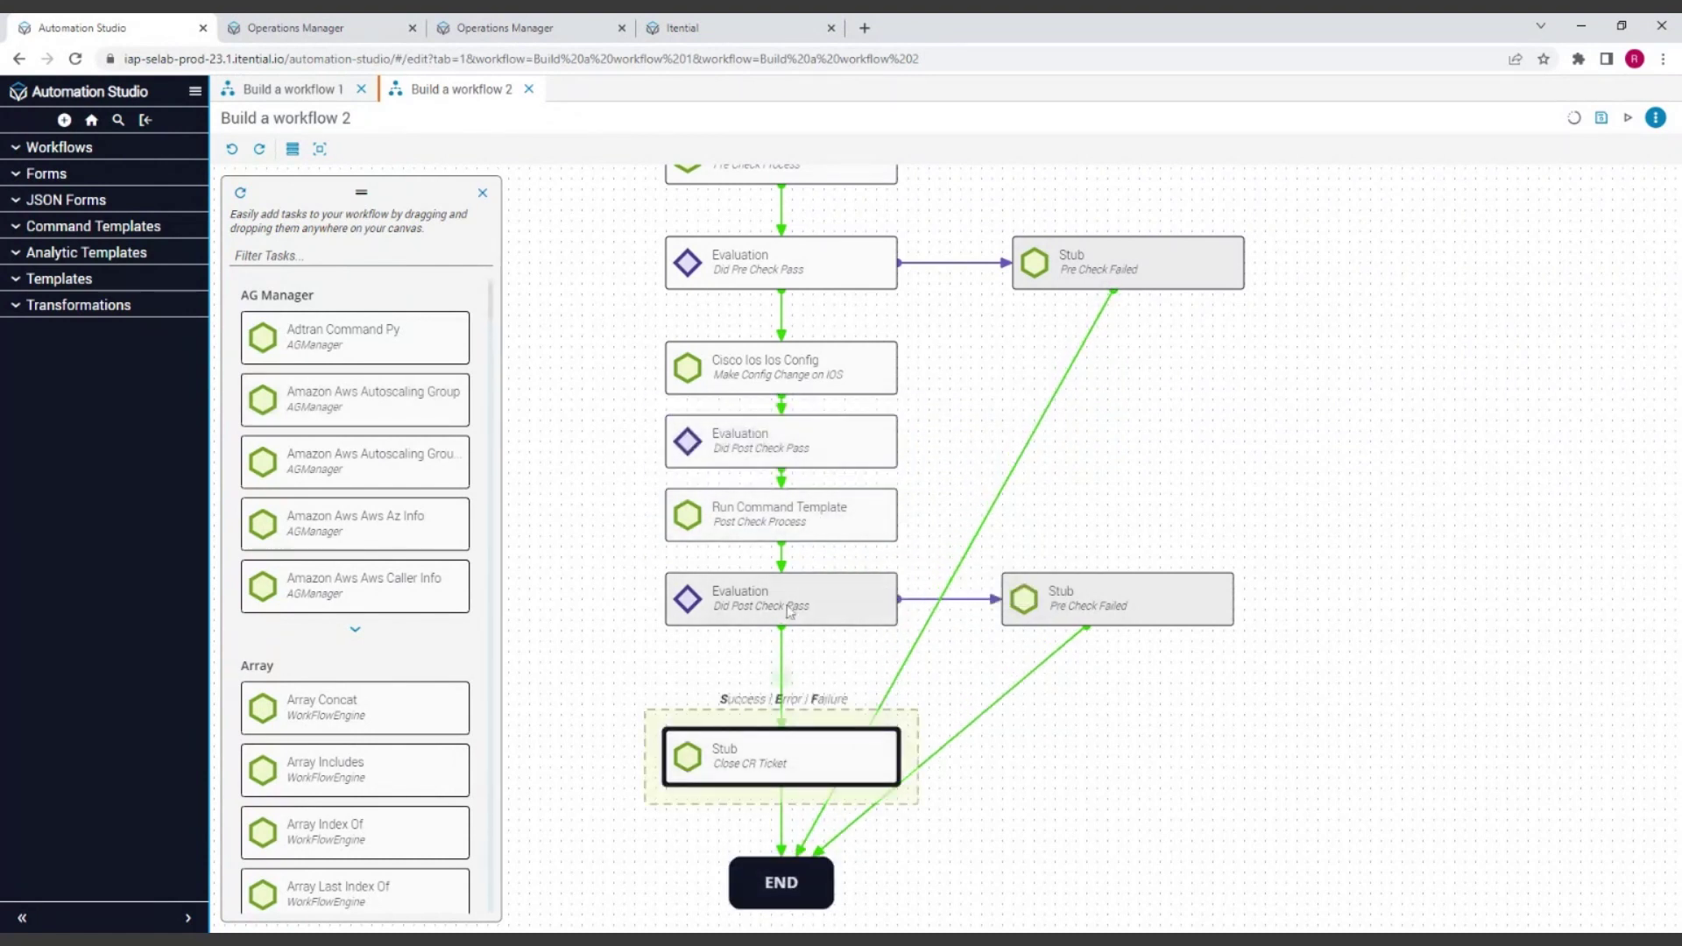
pyautogui.moveTo(789, 600); pyautogui.dragTo(788, 652)
pyautogui.moveTo(780, 517); pyautogui.dragTo(780, 548)
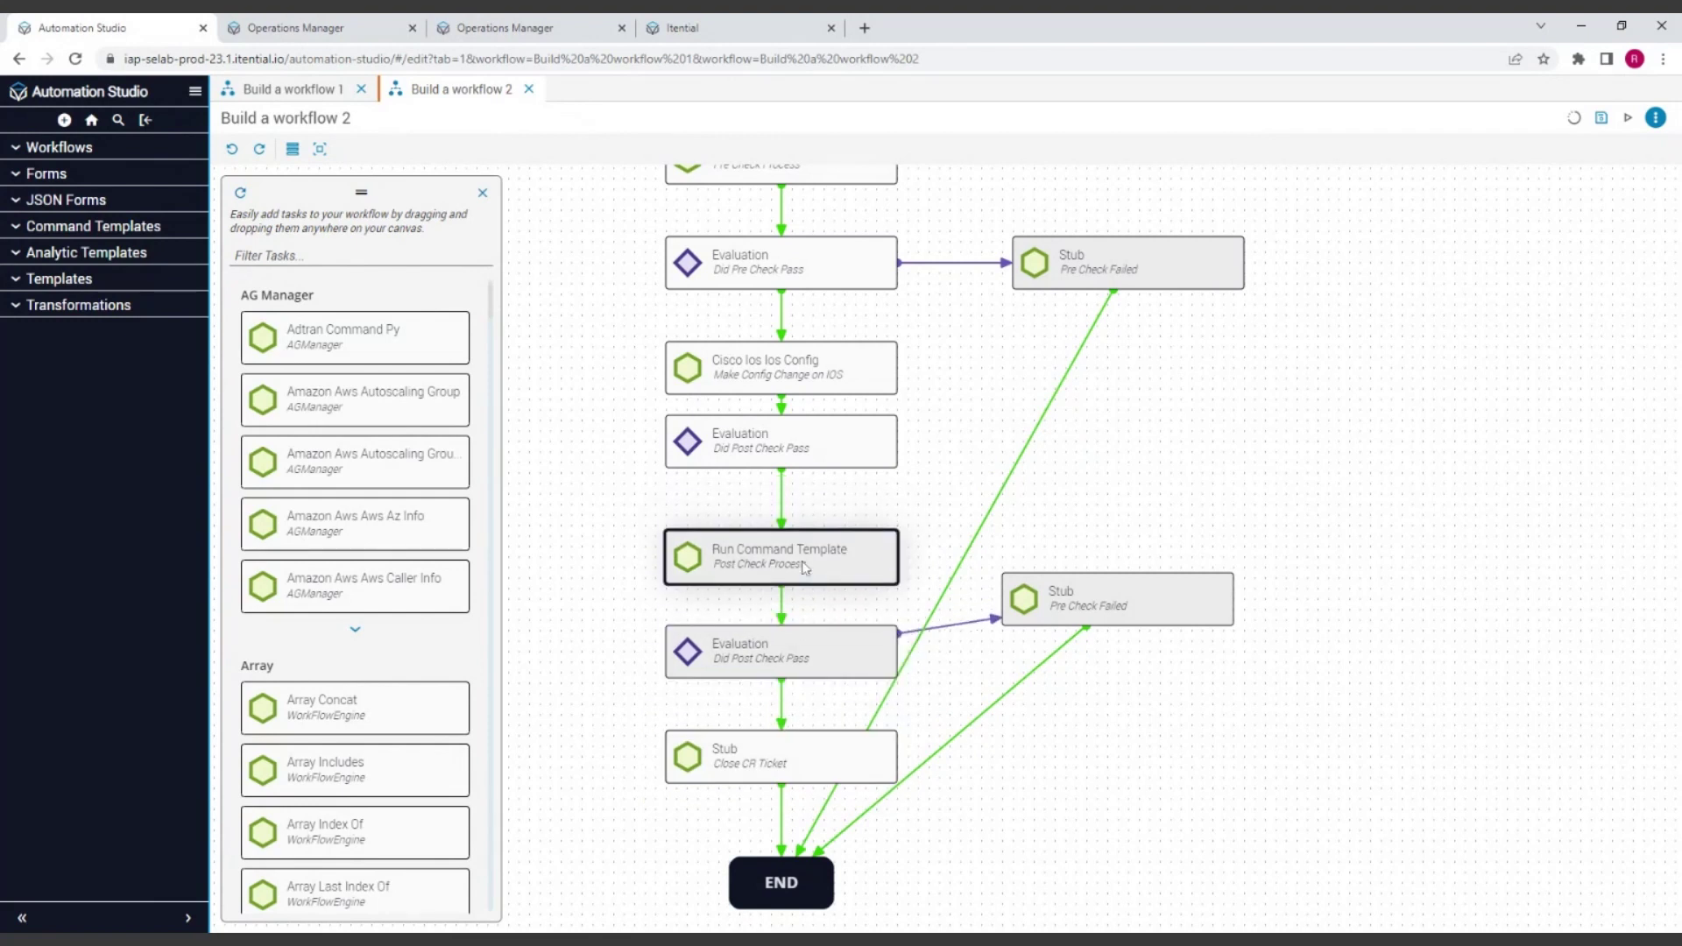
pyautogui.moveTo(1130, 613); pyautogui.dragTo(1140, 666)
pyautogui.click(1270, 457)
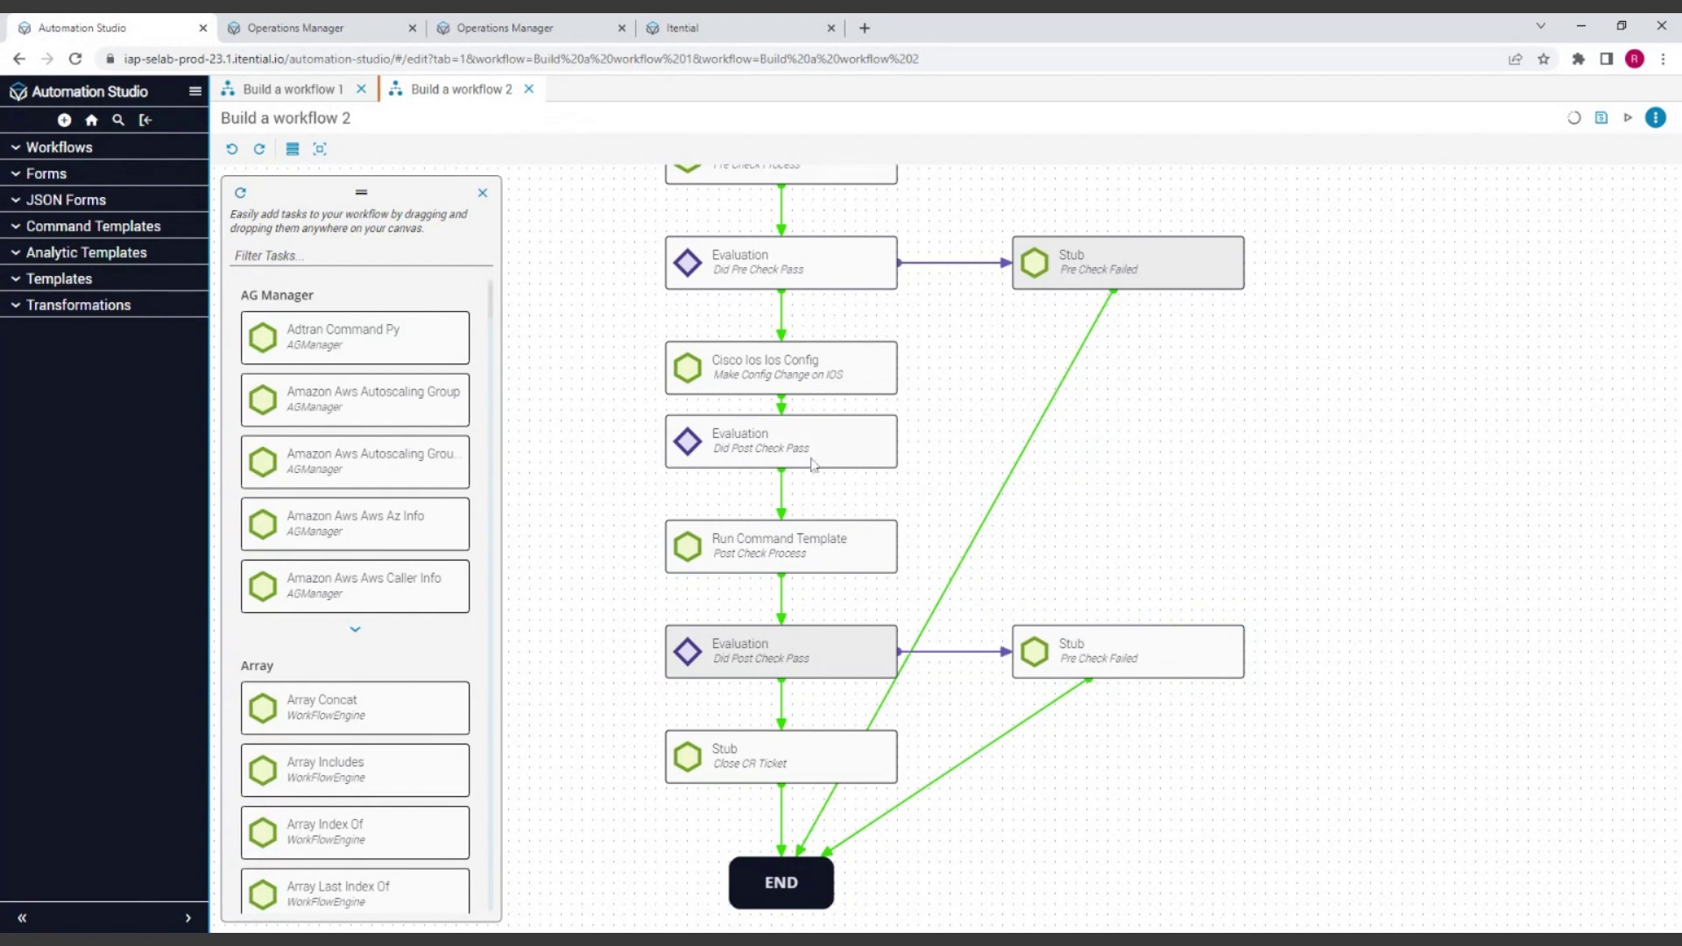
pyautogui.moveTo(787, 445); pyautogui.dragTo(787, 456)
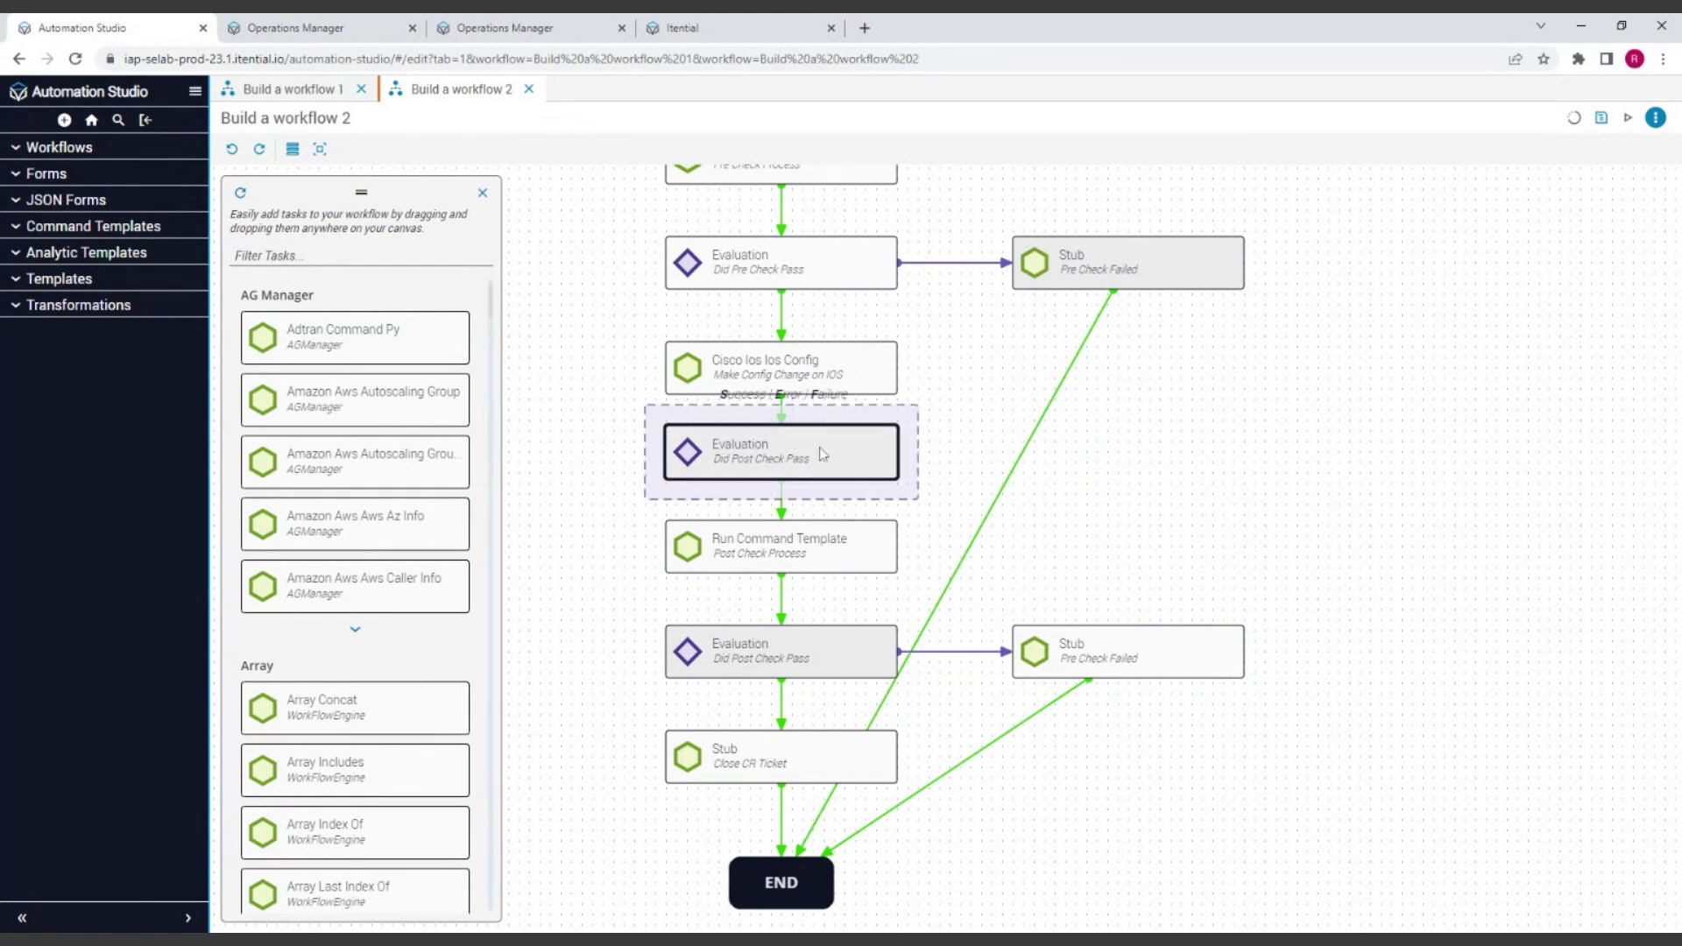
# Rename the evaluation after Make Config Change on IOS as Was Config change successful
pyautogui.doubleClick(824, 454)
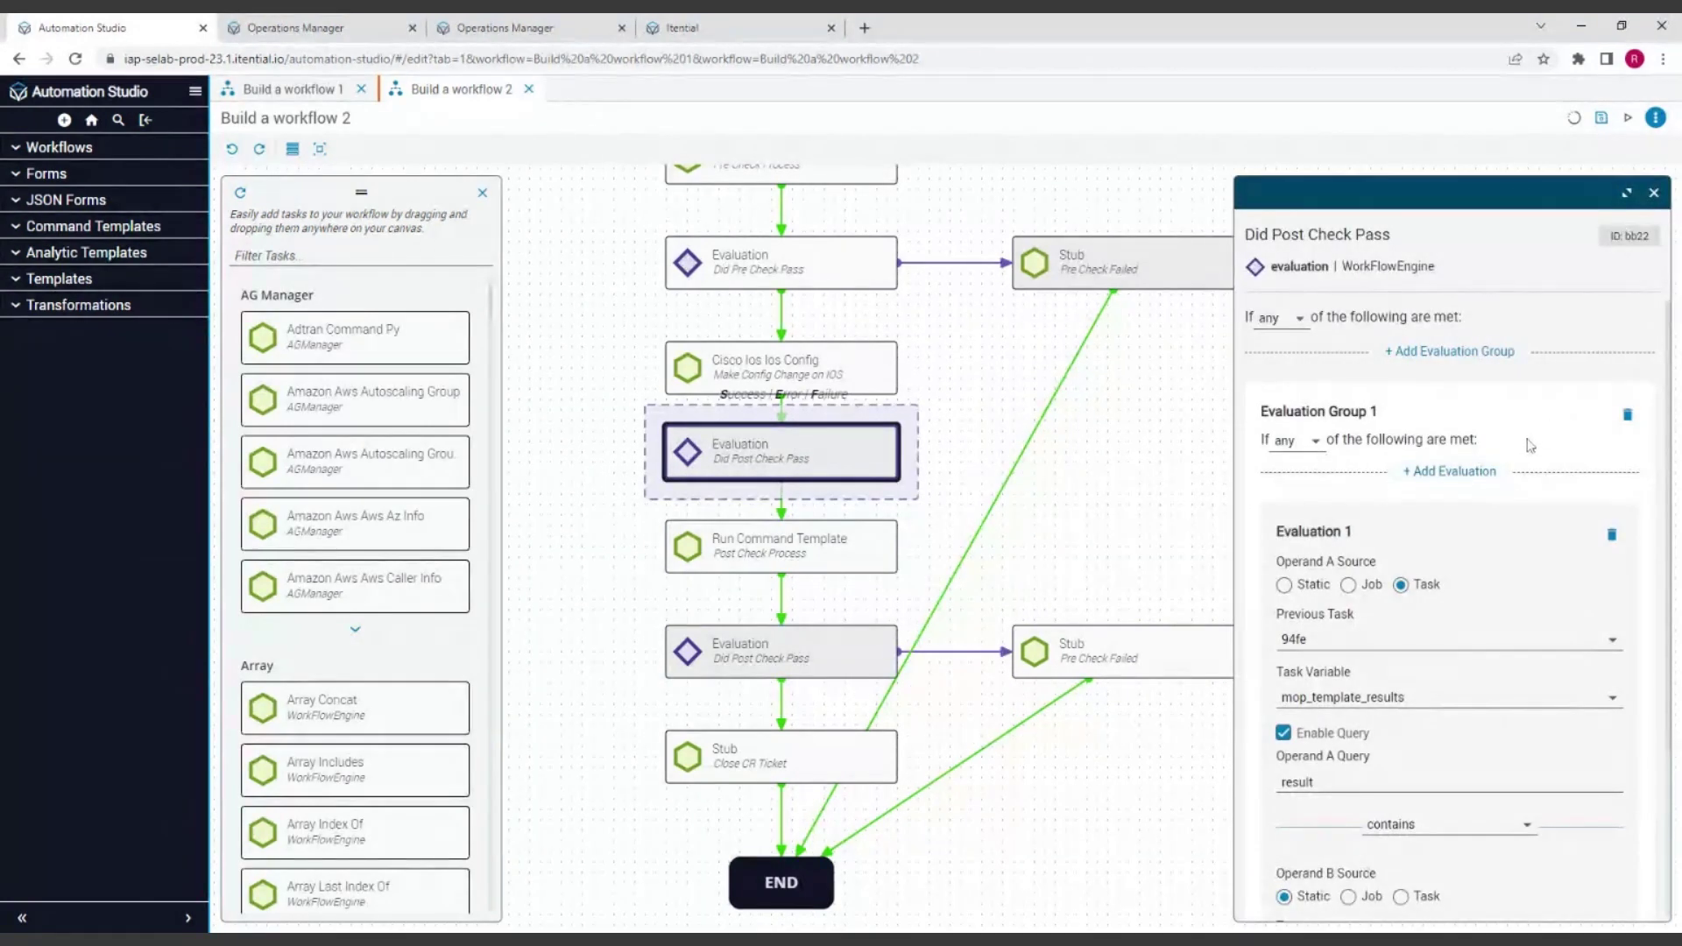
pyautogui.click(1312, 236)
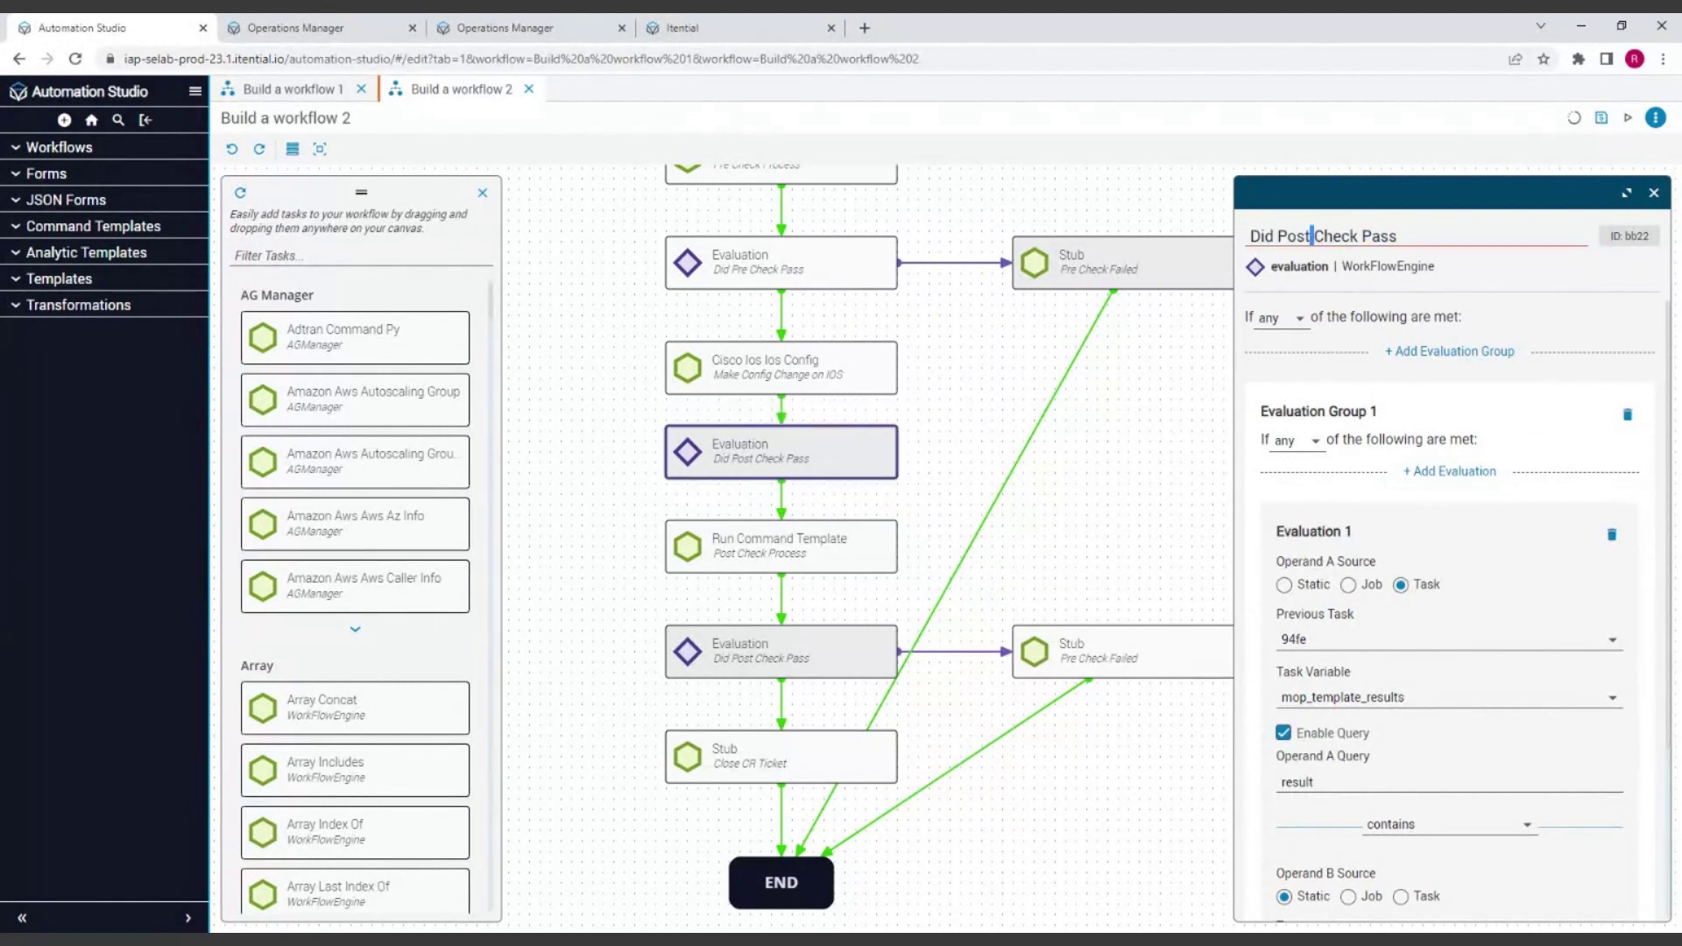
pyautogui.moveTo(1306, 235); pyautogui.dragTo(1278, 236)
pyautogui.click(1176, 245)
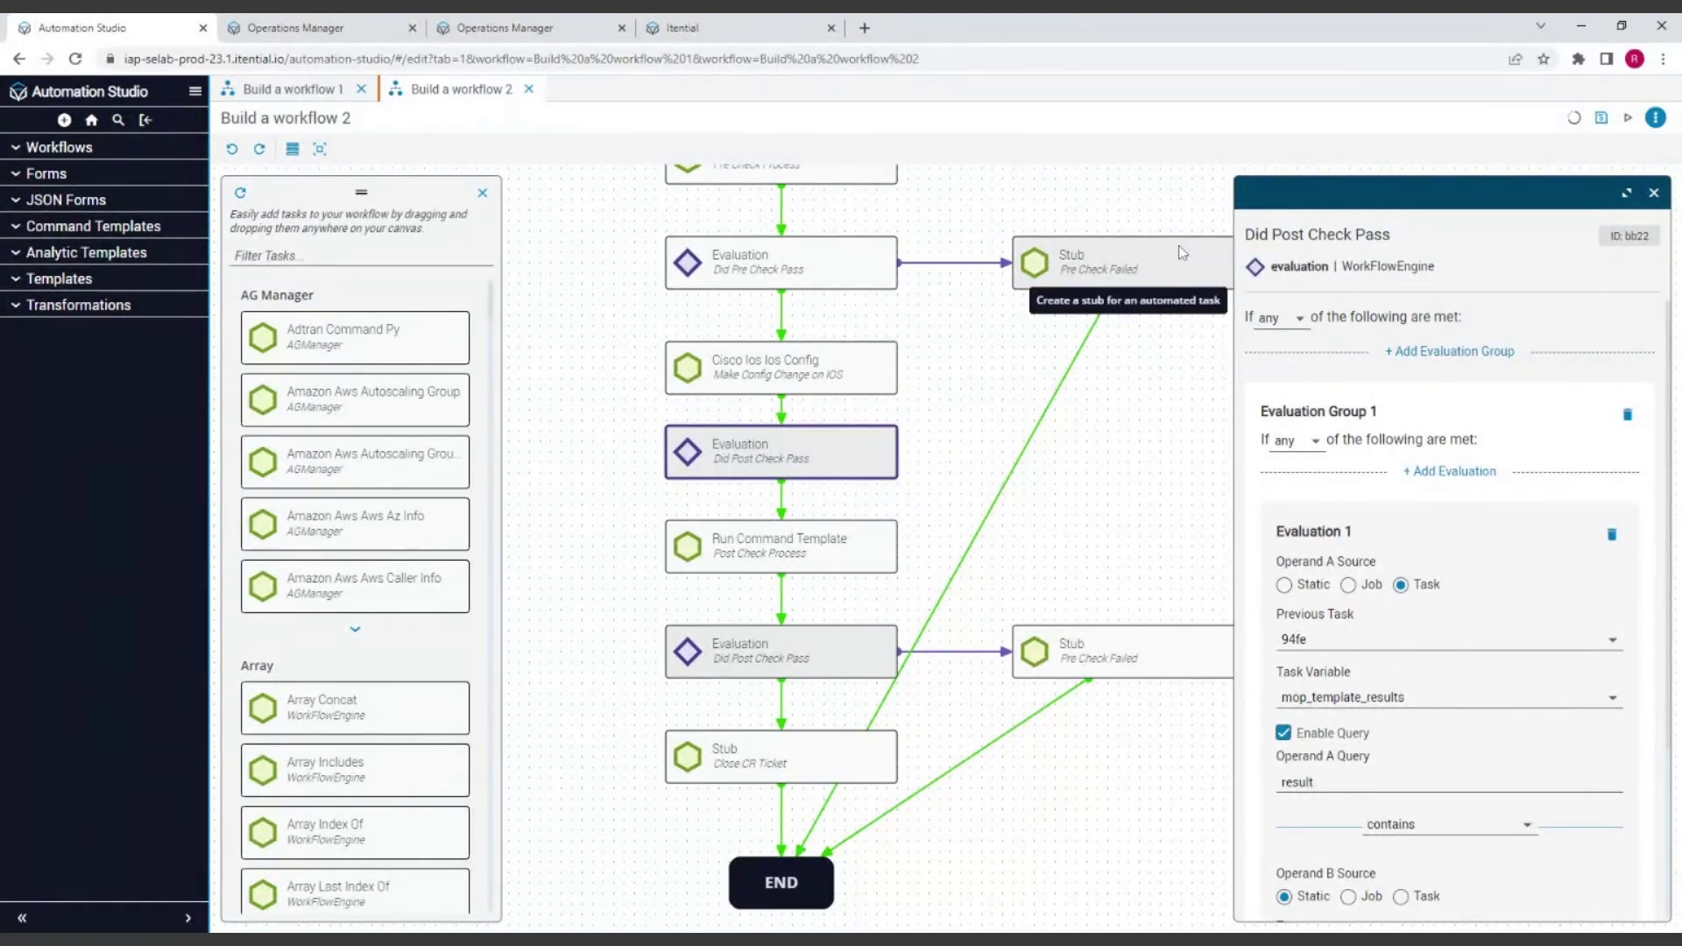
pyautogui.moveTo(1395, 235); pyautogui.dragTo(1251, 235)
pyautogui.write('Was')
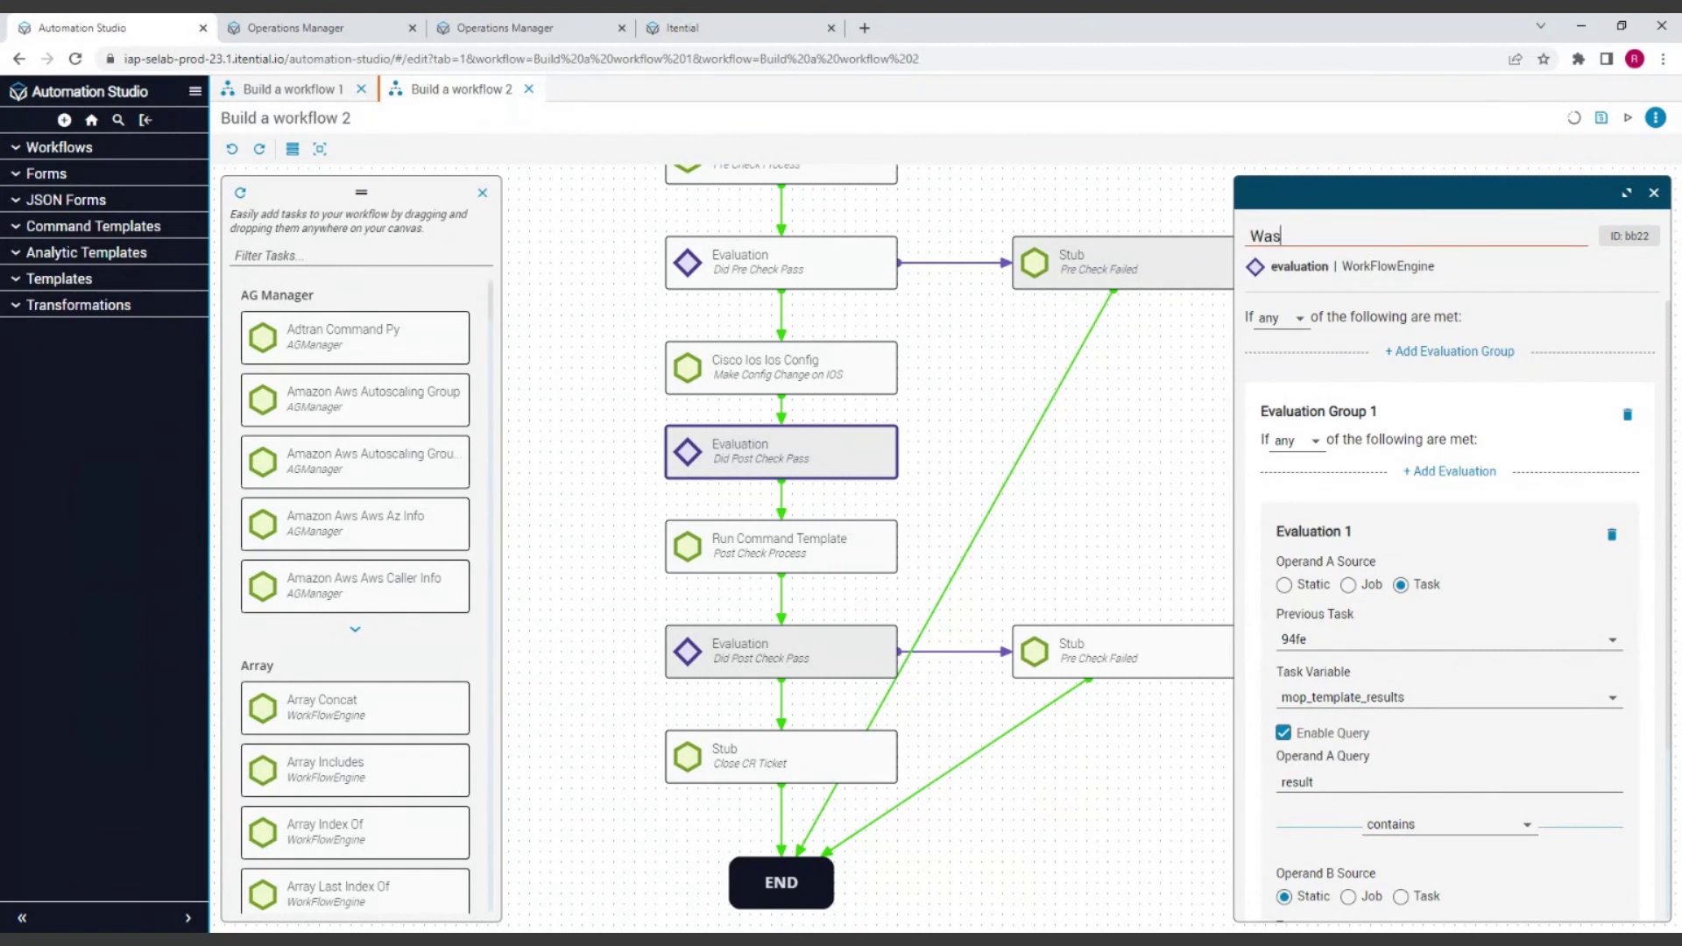
pyautogui.write(' Config change successful')
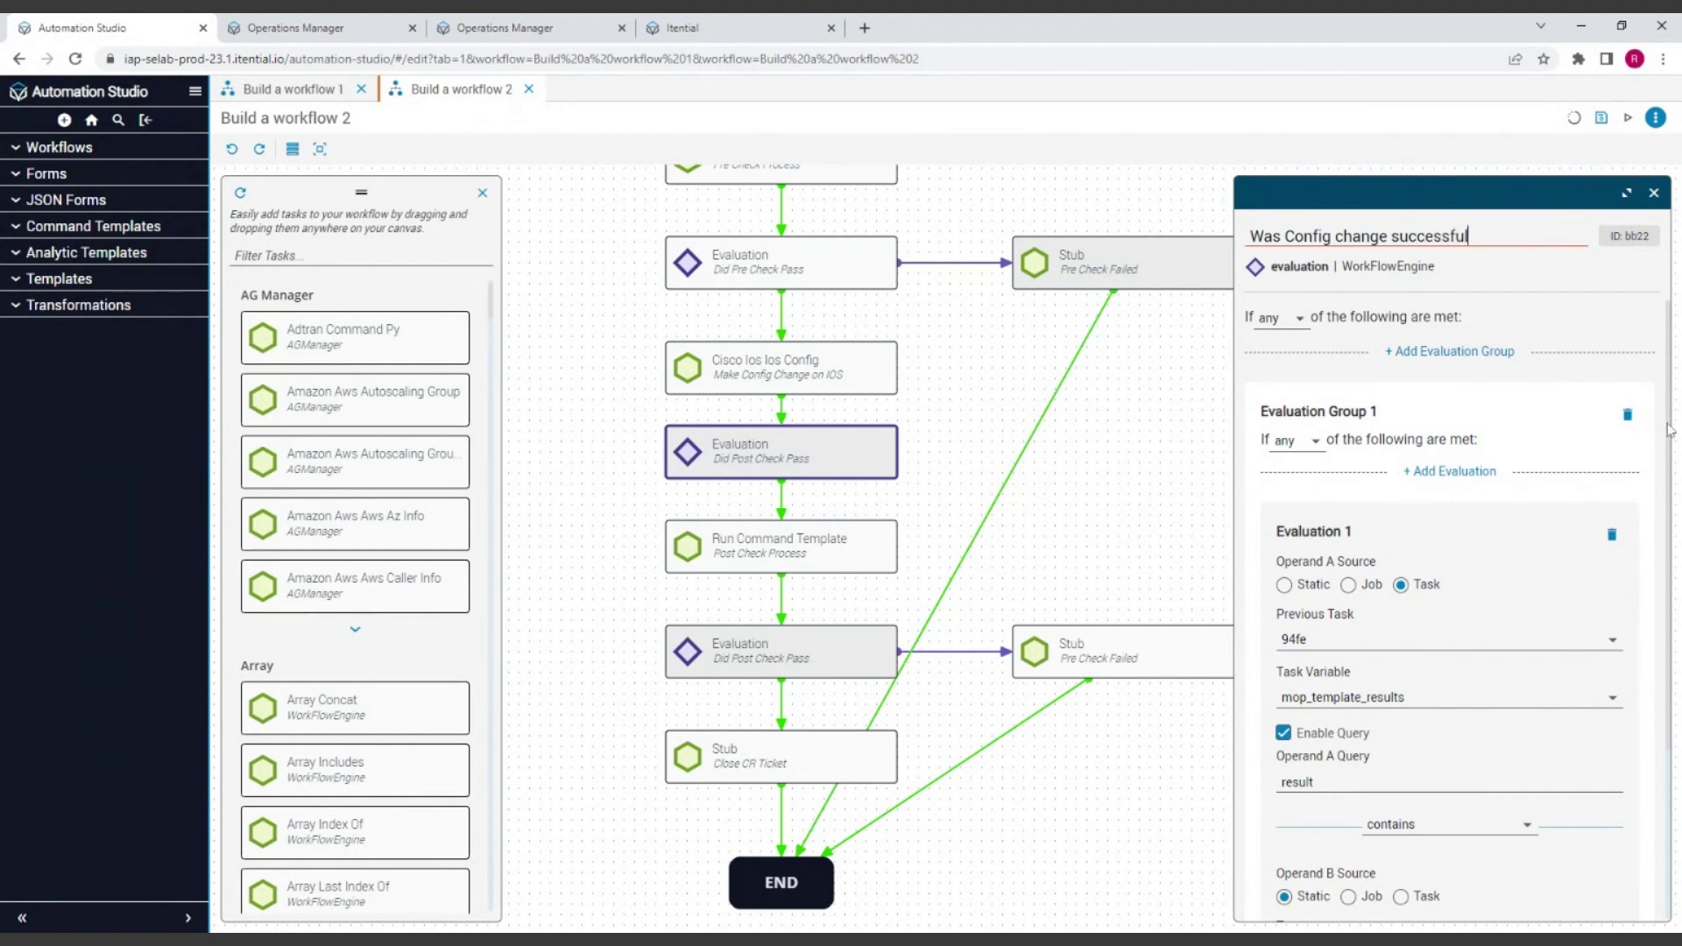
# Set the Previous Task of Evaluation 1 in Was Config change successful to Make Config Change on IOS
pyautogui.click(1416, 650)
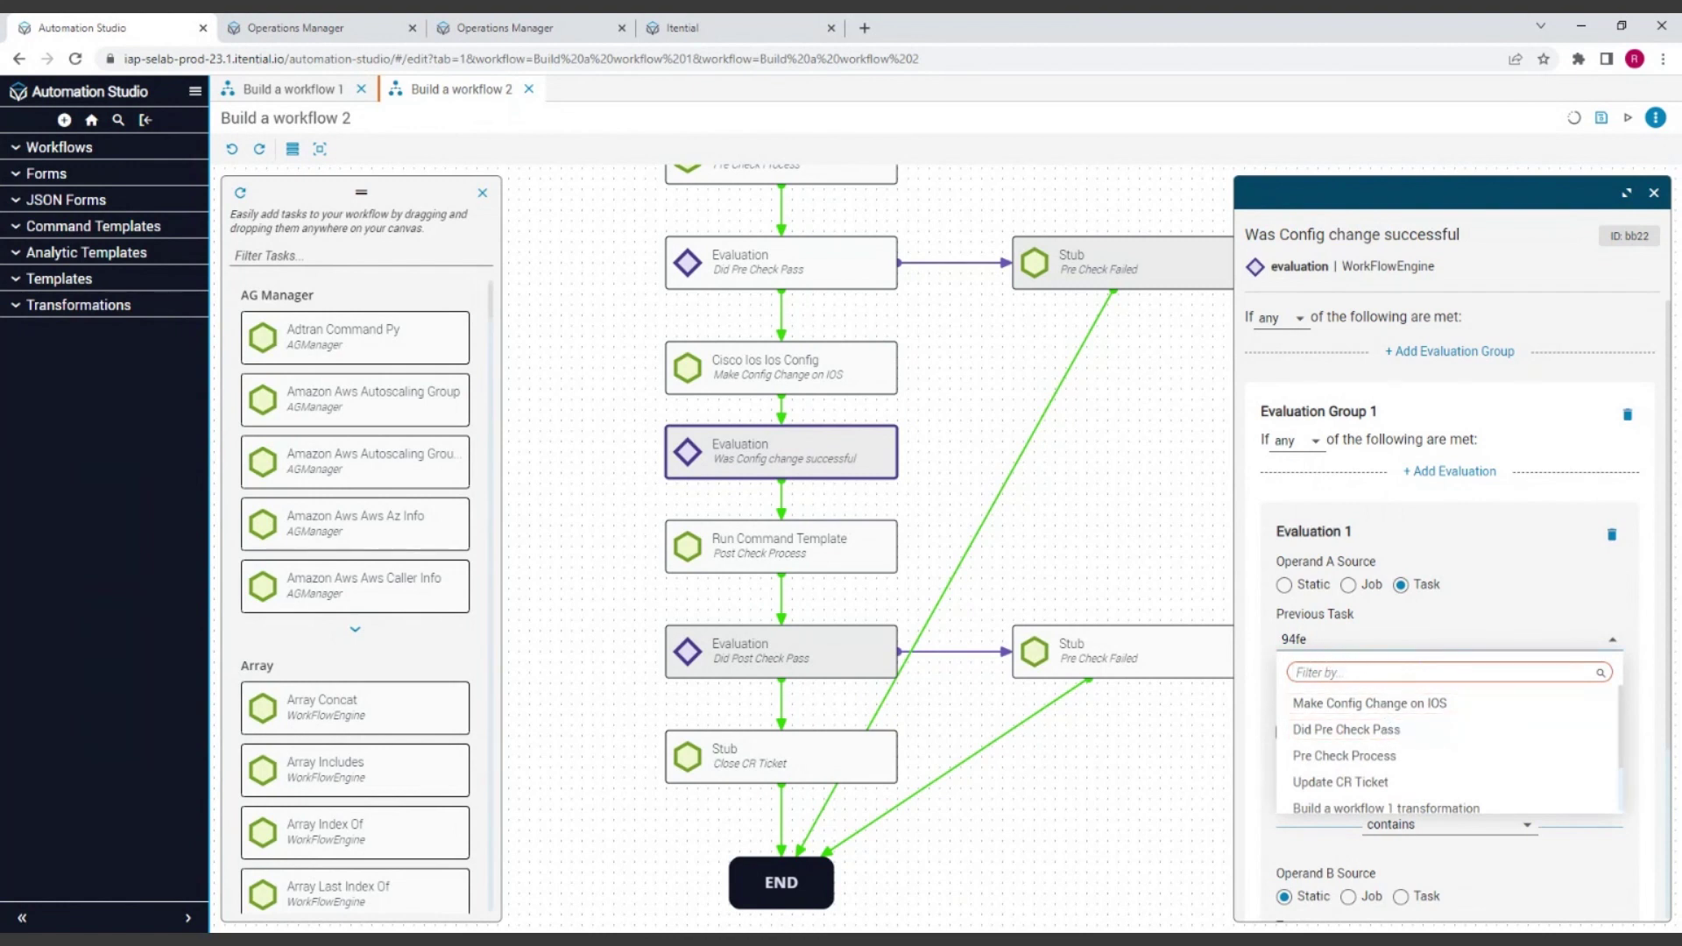
pyautogui.click(1350, 704)
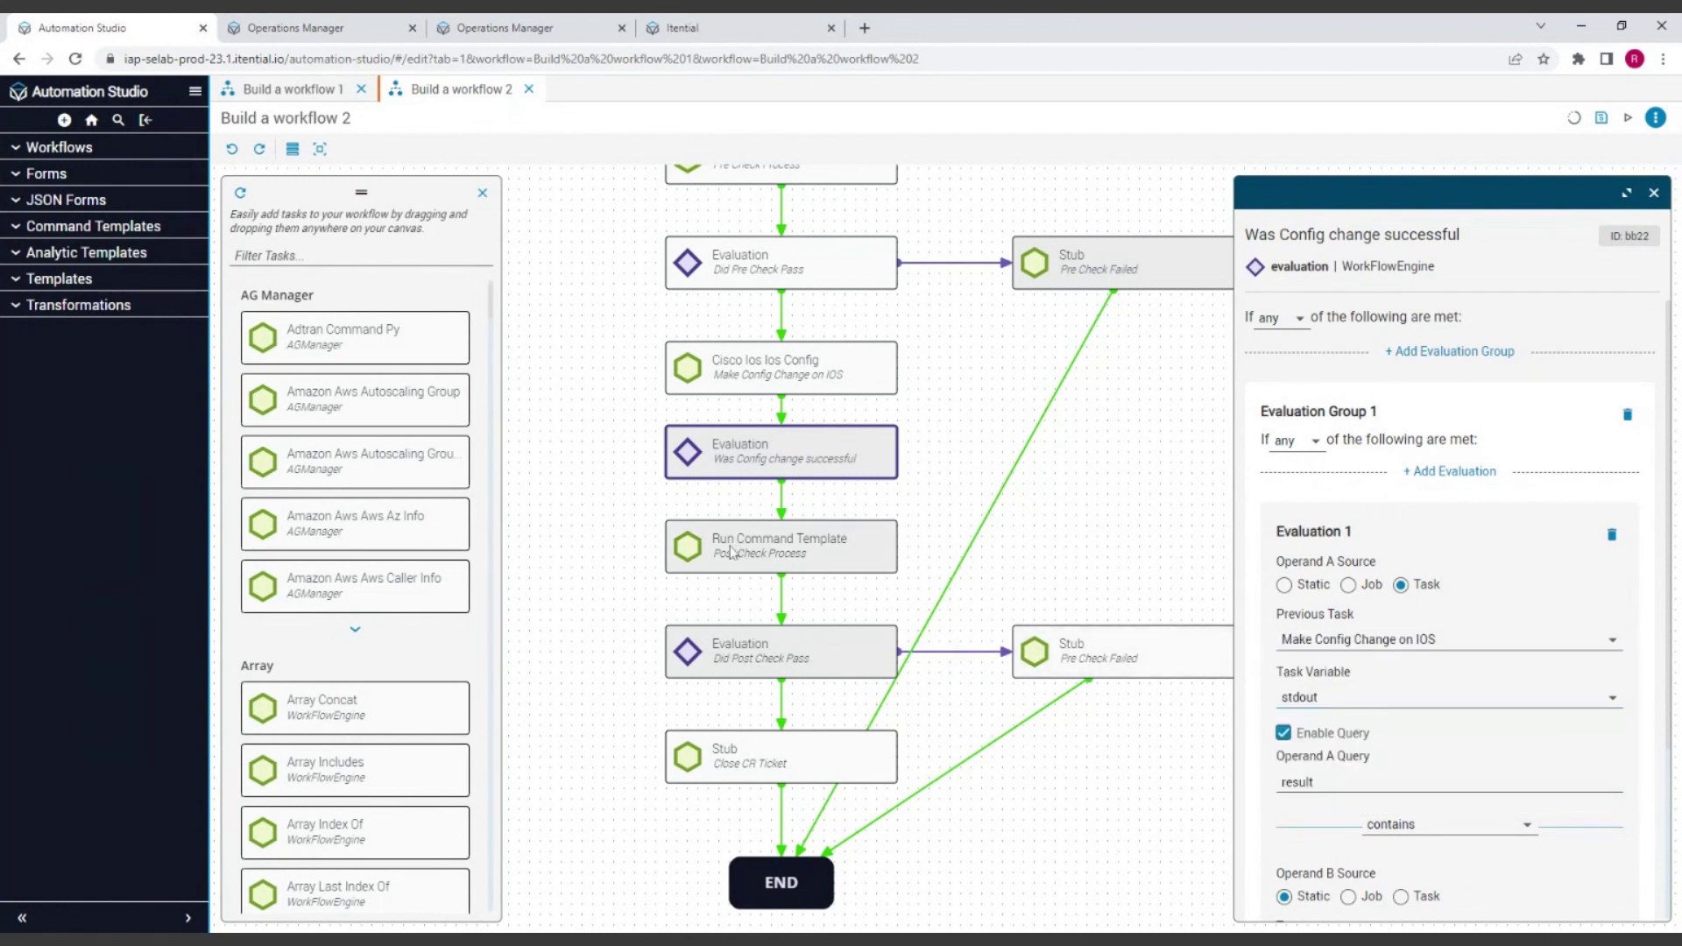
pyautogui.scroll(-2, 1533, 599)
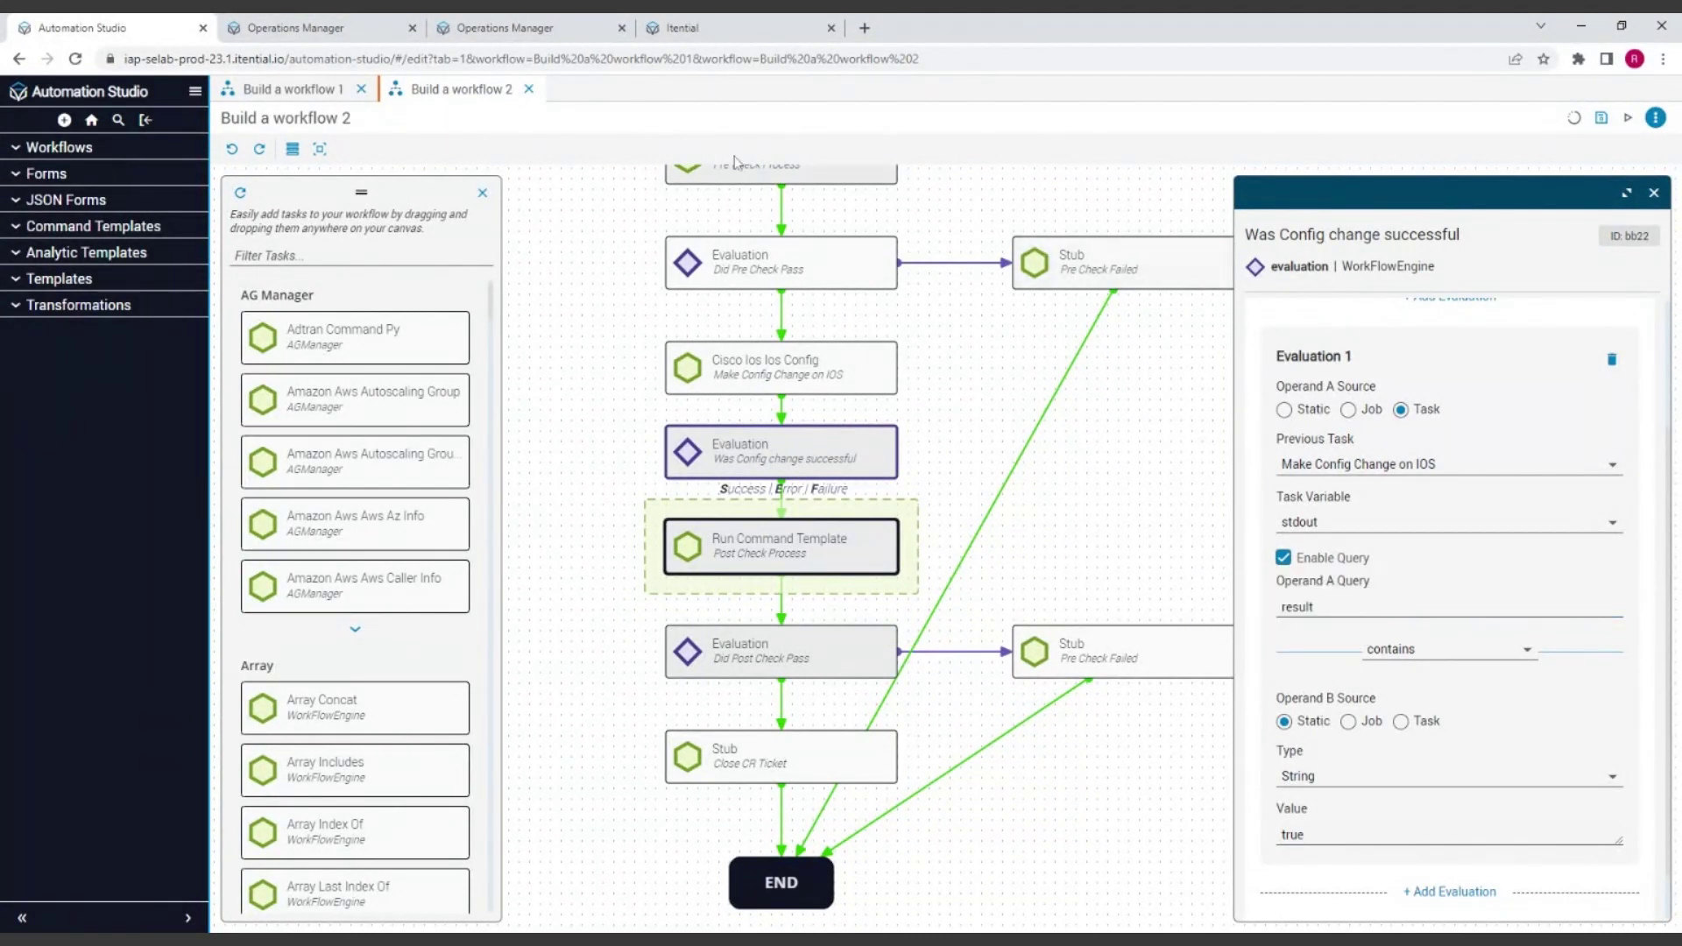
# Switch to Operations Manager and examine the outgoing stdout of the job's Make Config Change on IOS task
pyautogui.click(311, 28)
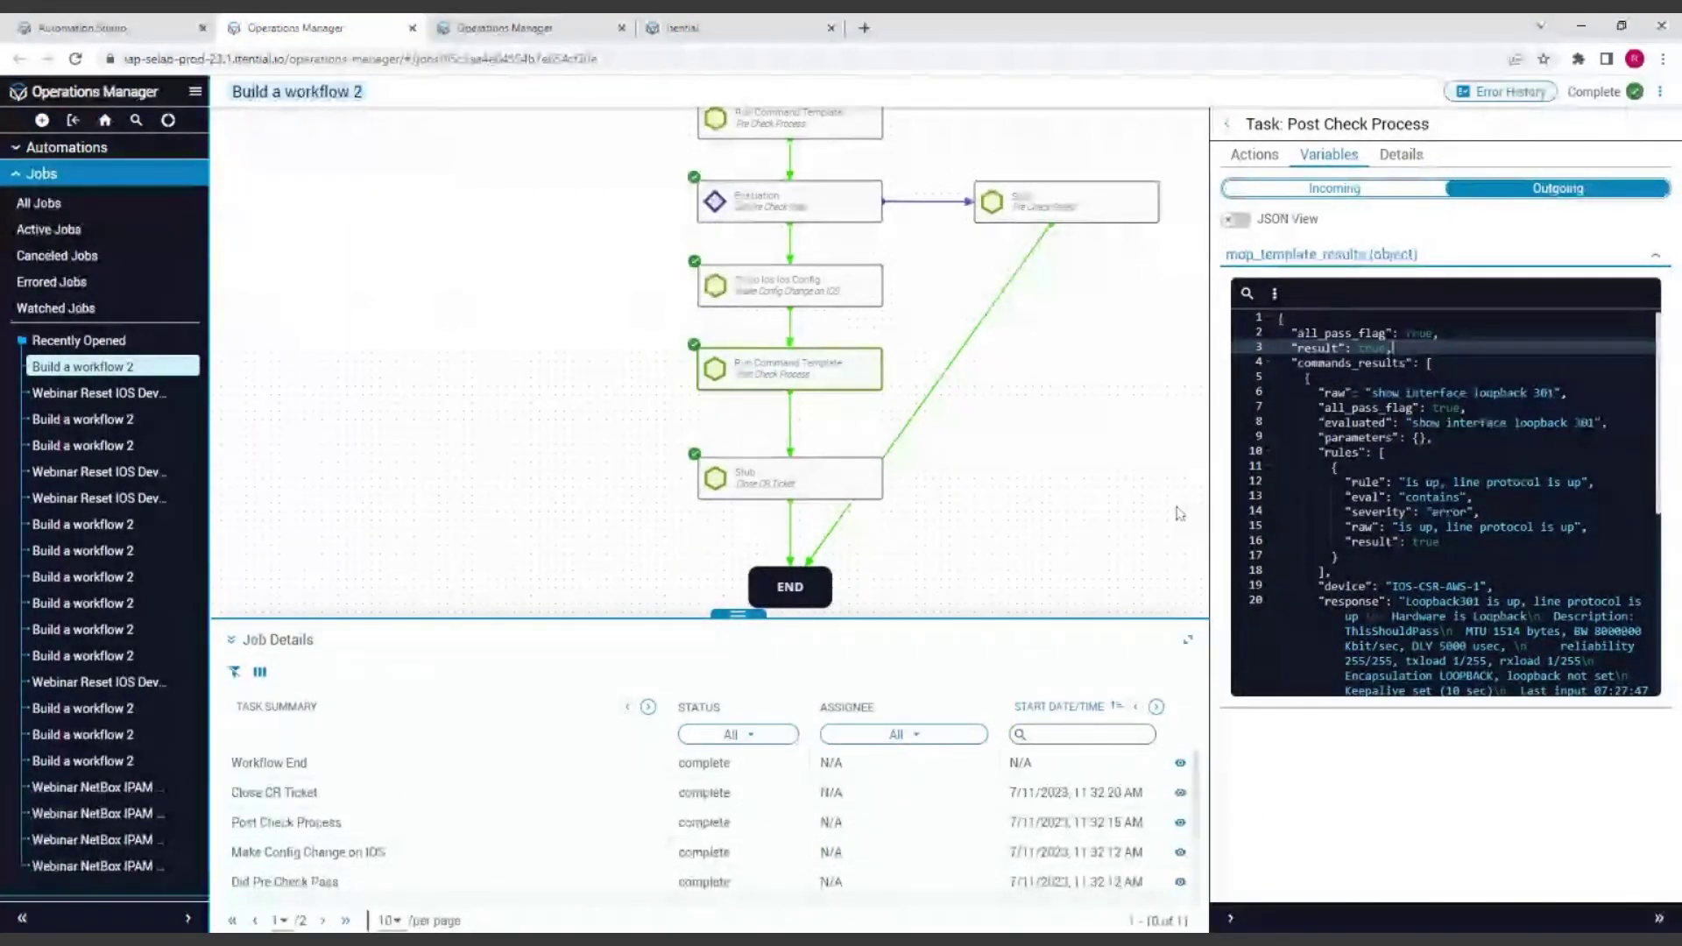
pyautogui.moveTo(1072, 430); pyautogui.dragTo(1024, 498)
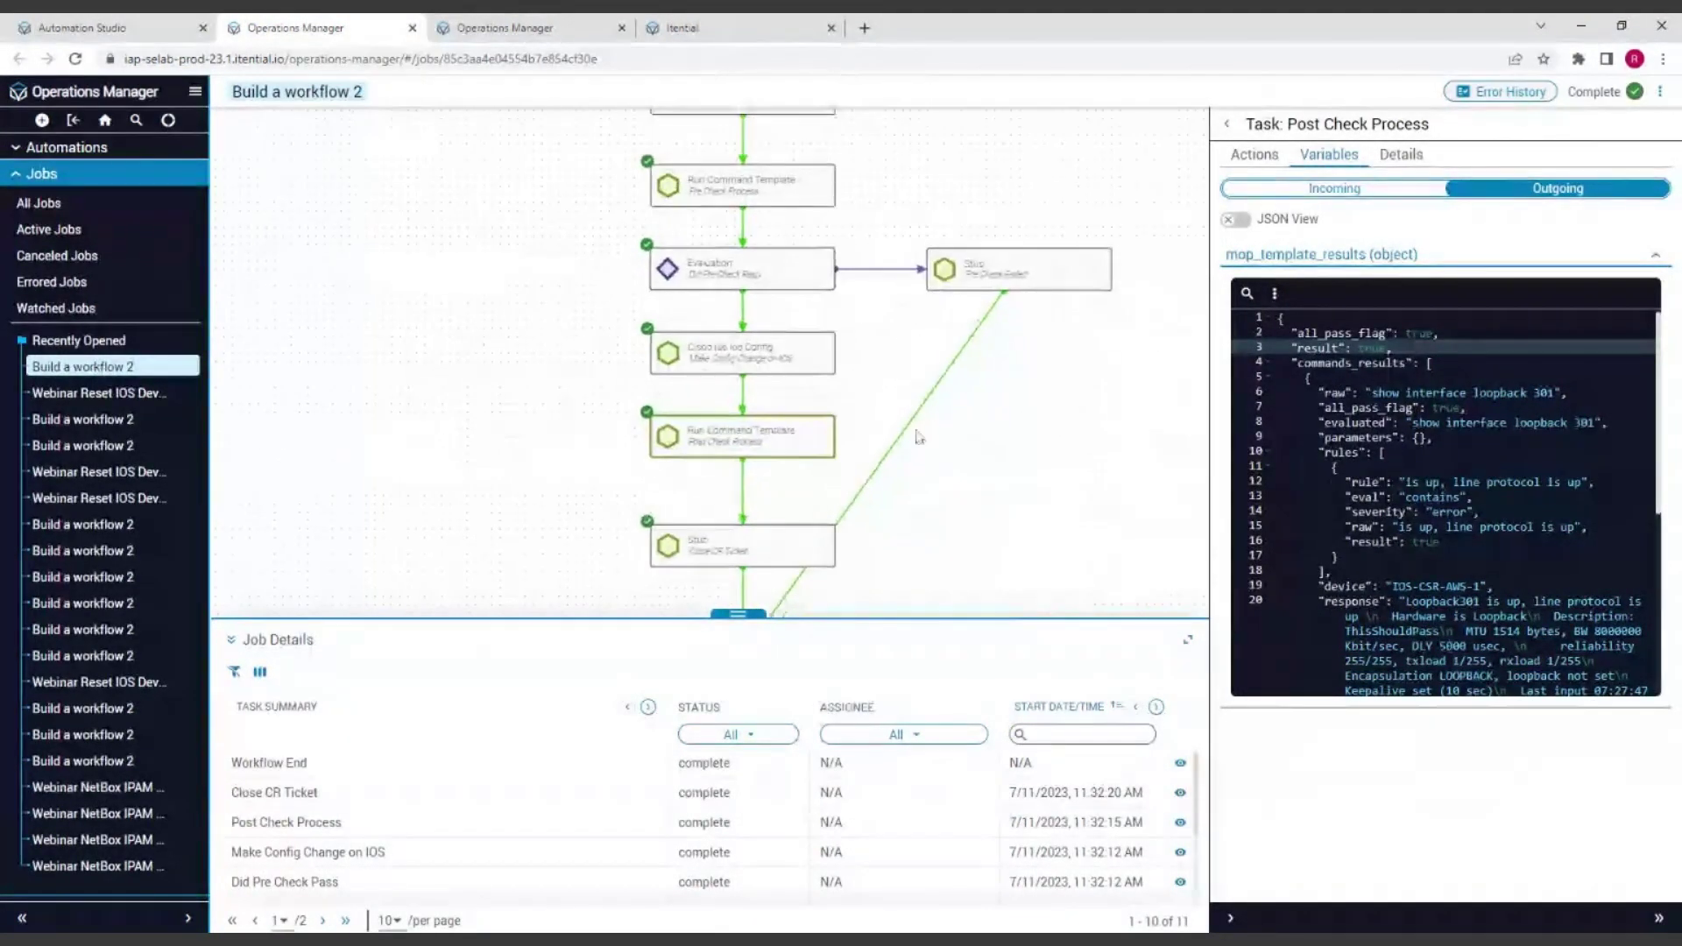
pyautogui.click(743, 363)
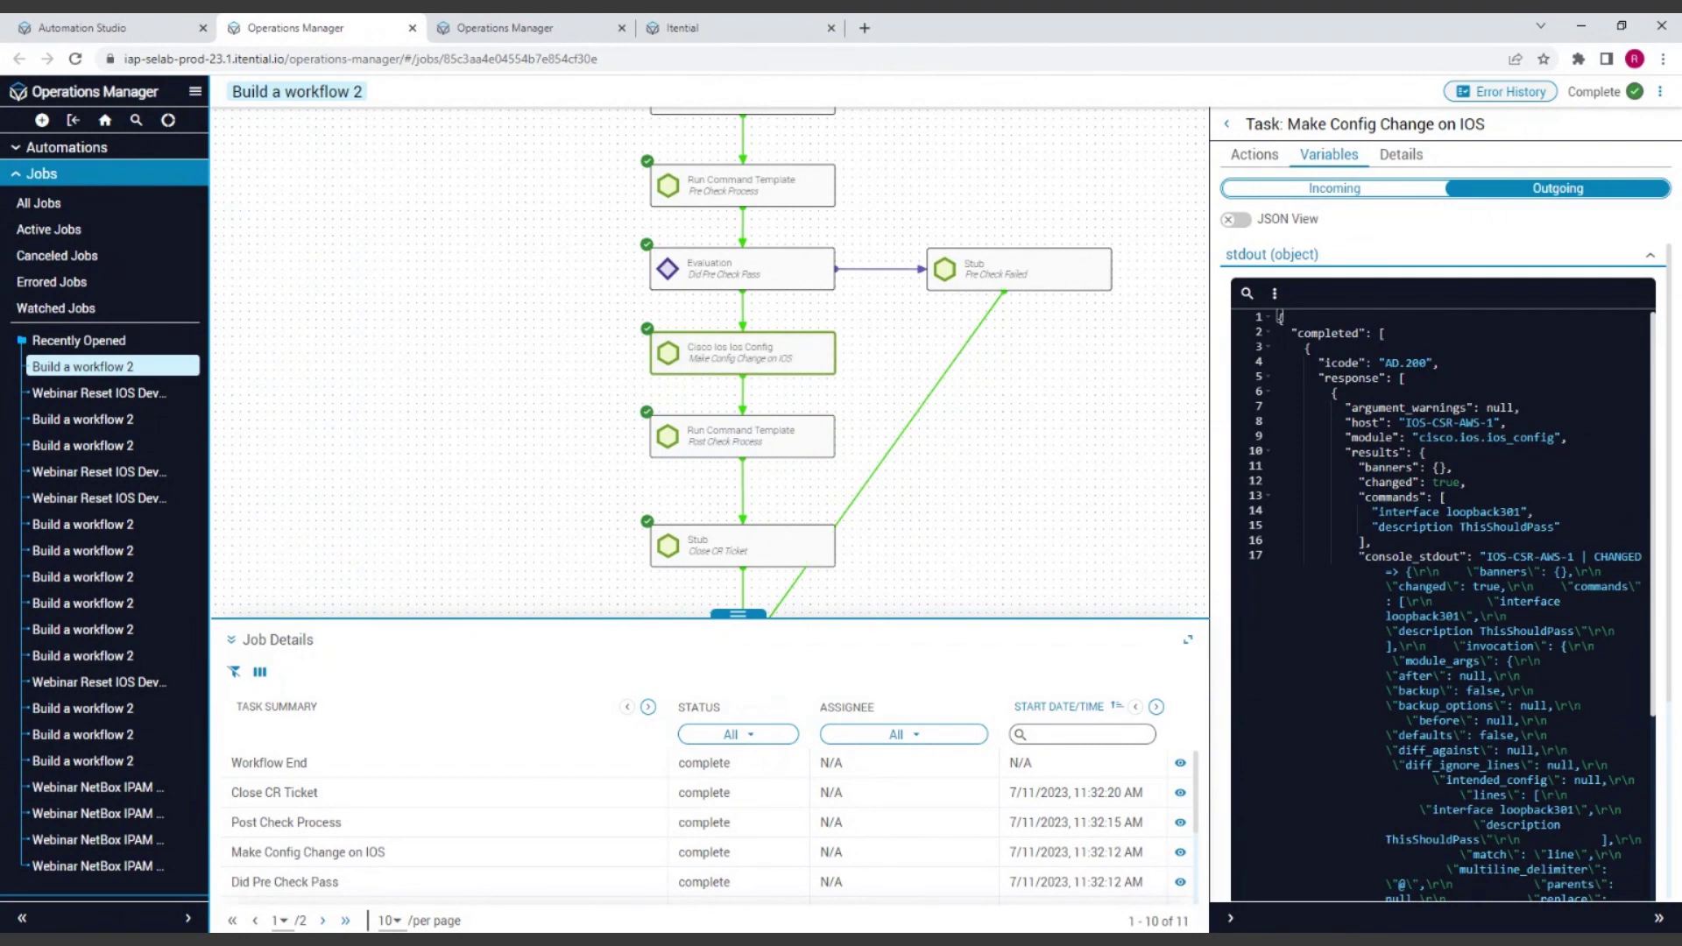
pyautogui.click(1267, 450)
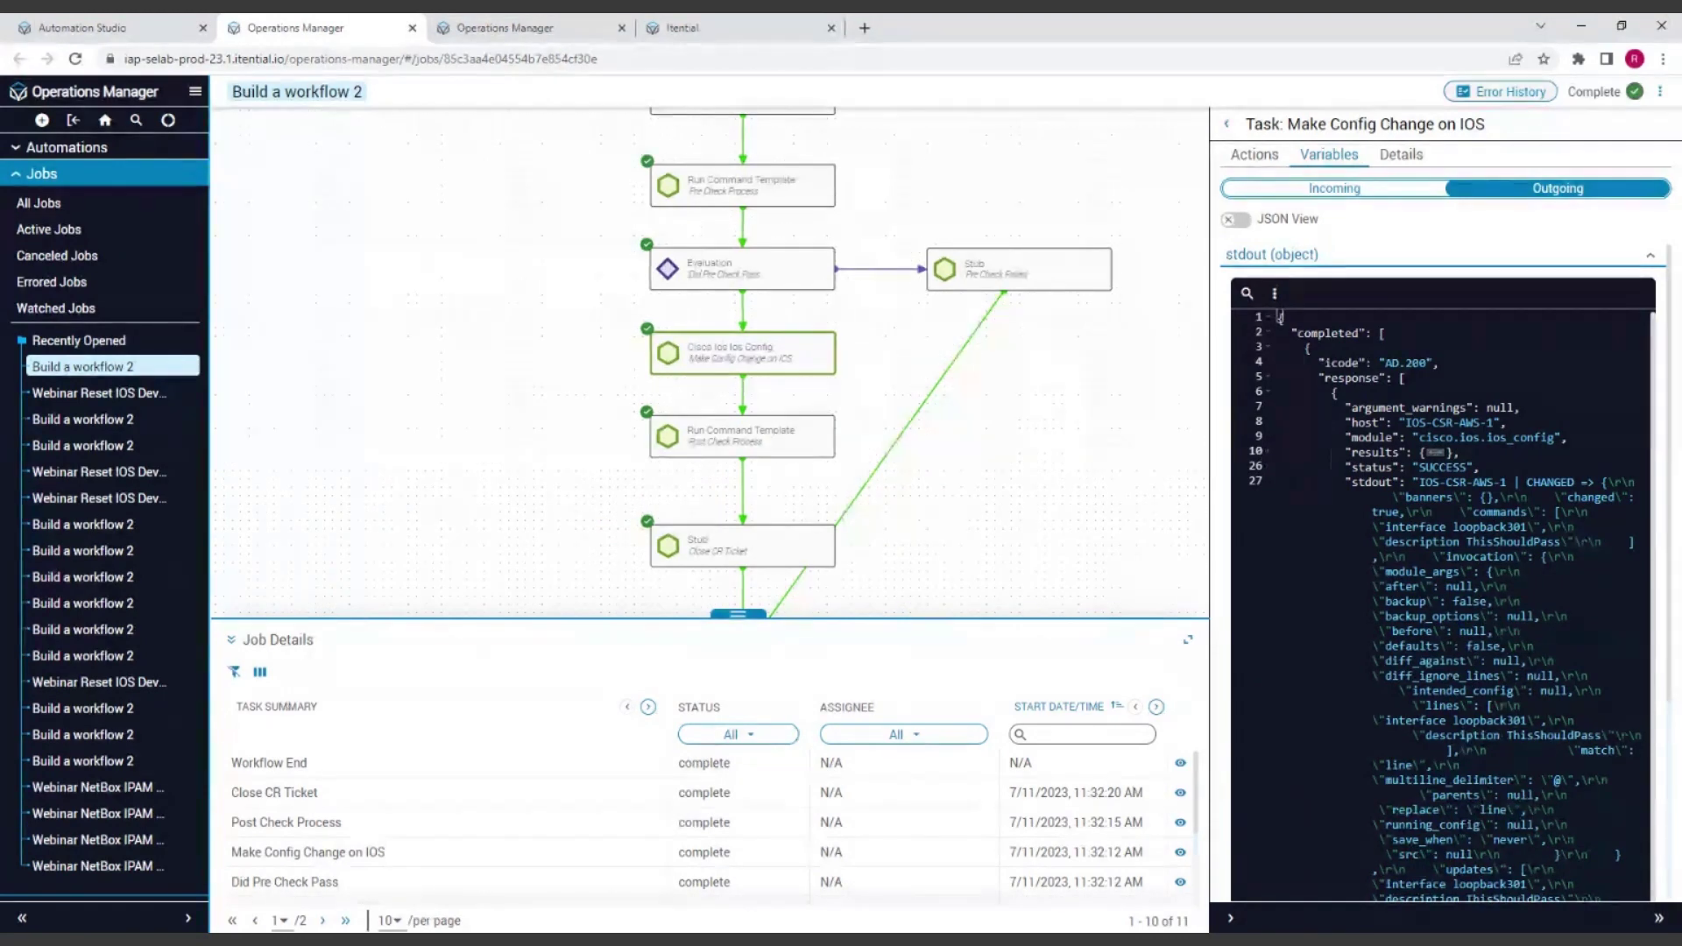
pyautogui.click(1237, 220)
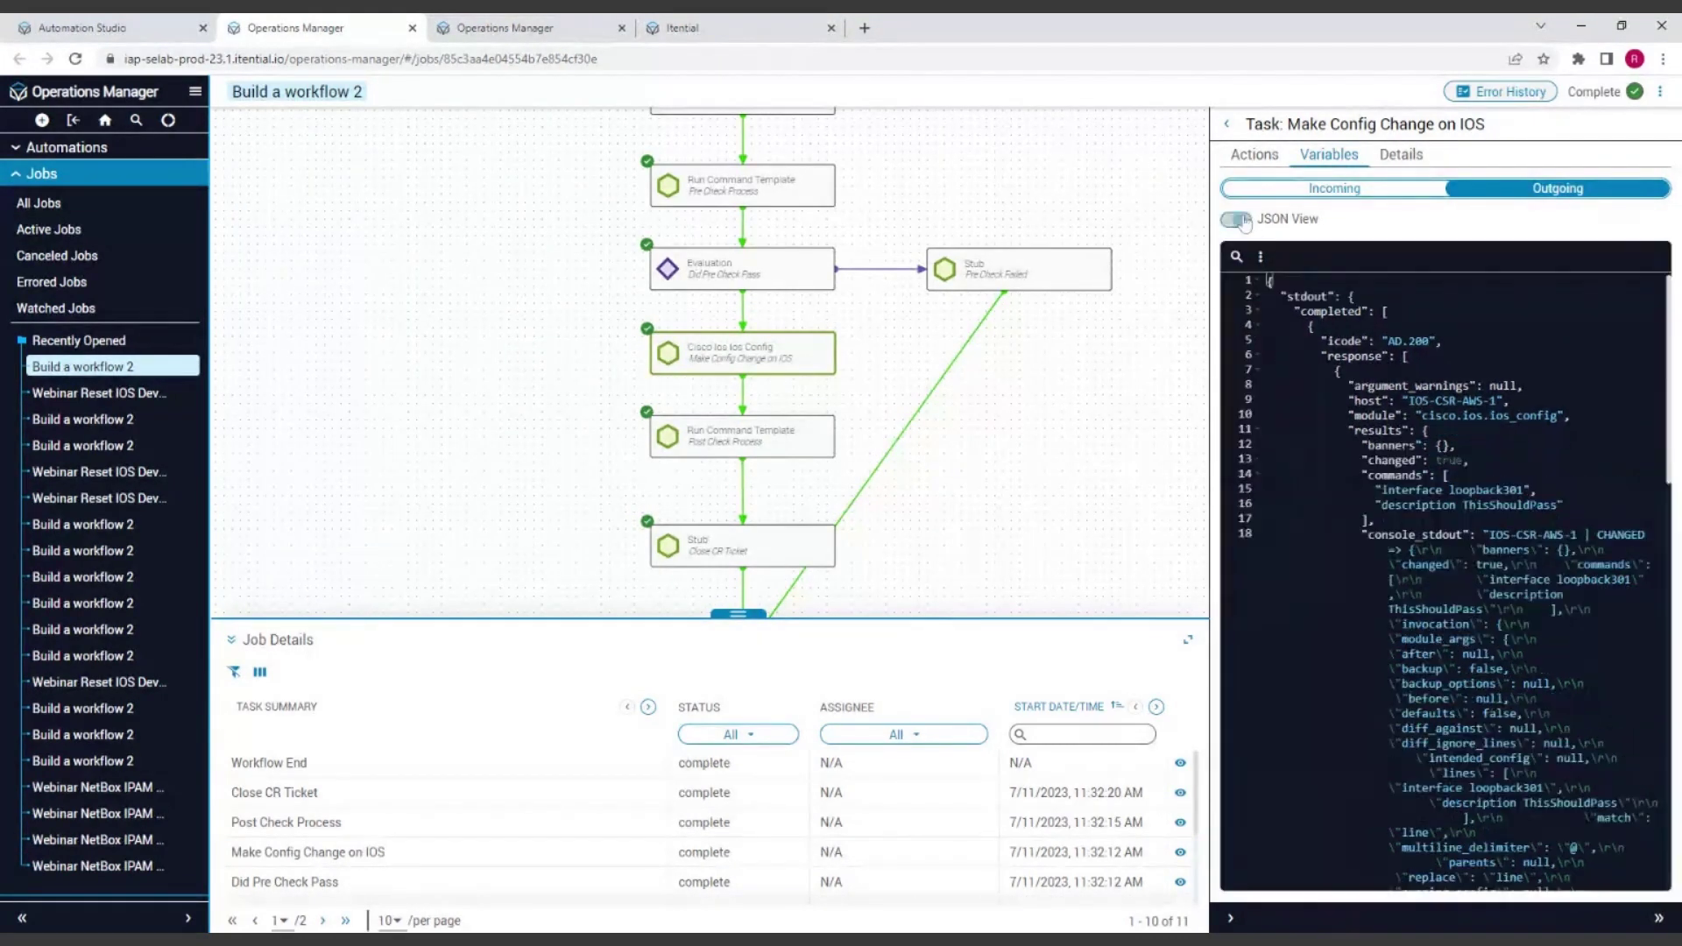
pyautogui.click(1243, 220)
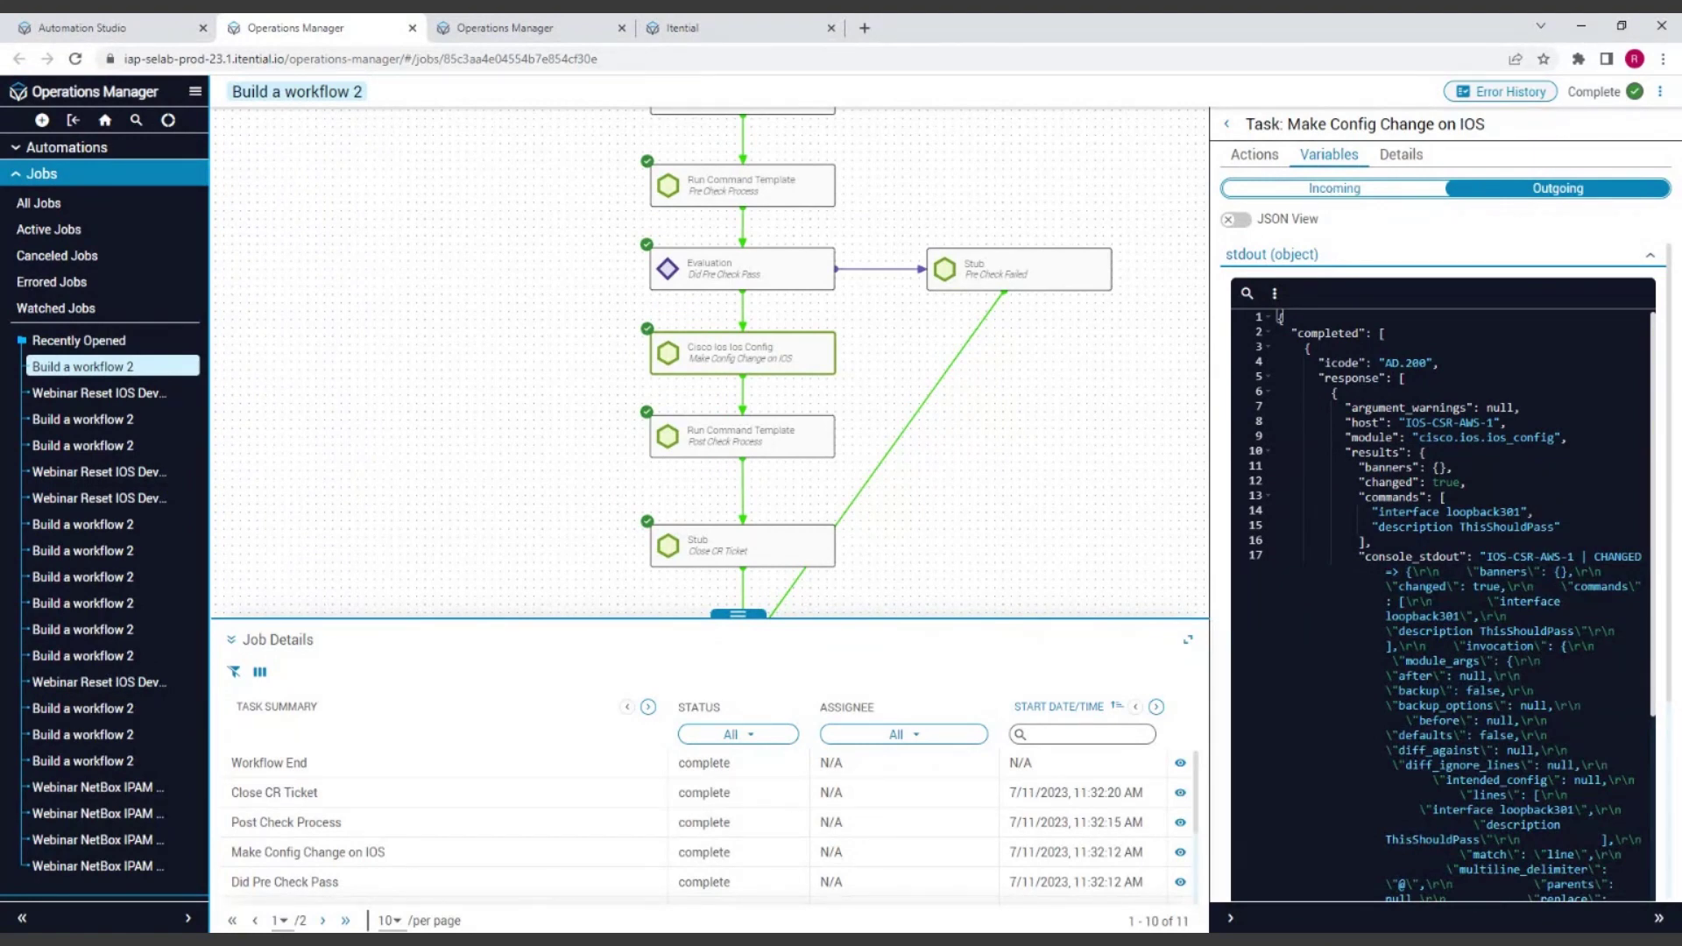
pyautogui.click(1269, 451)
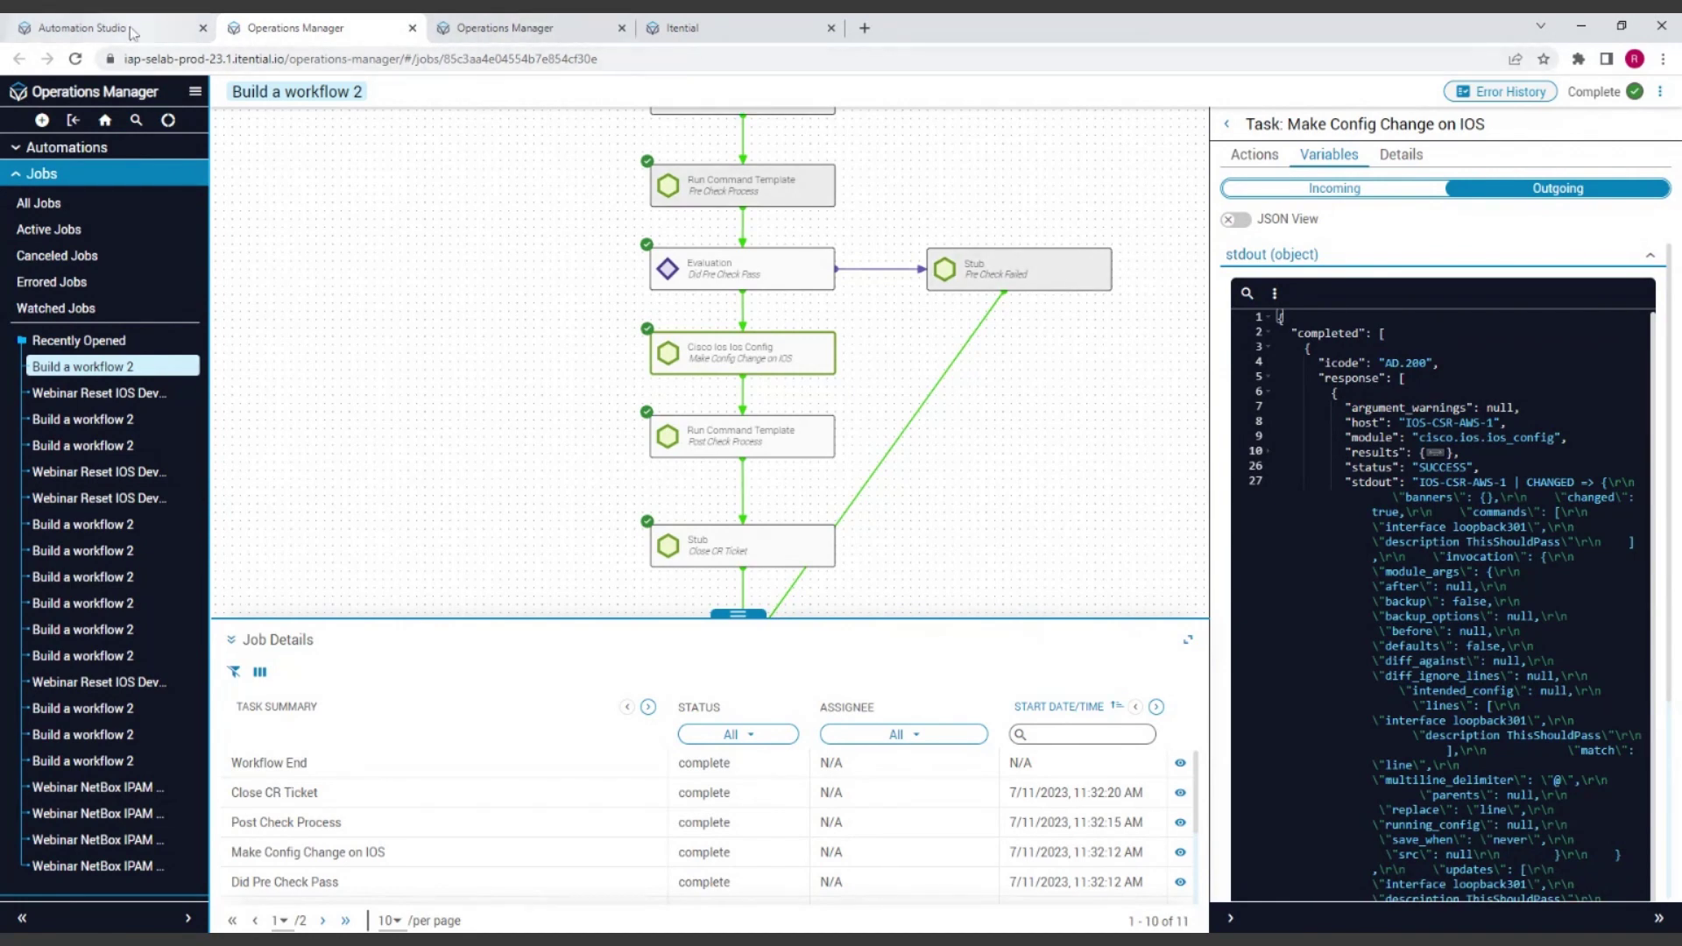
# Return to Automation Studio and set the Operand A Query of Was Config change successful to response.success
pyautogui.click(83, 27)
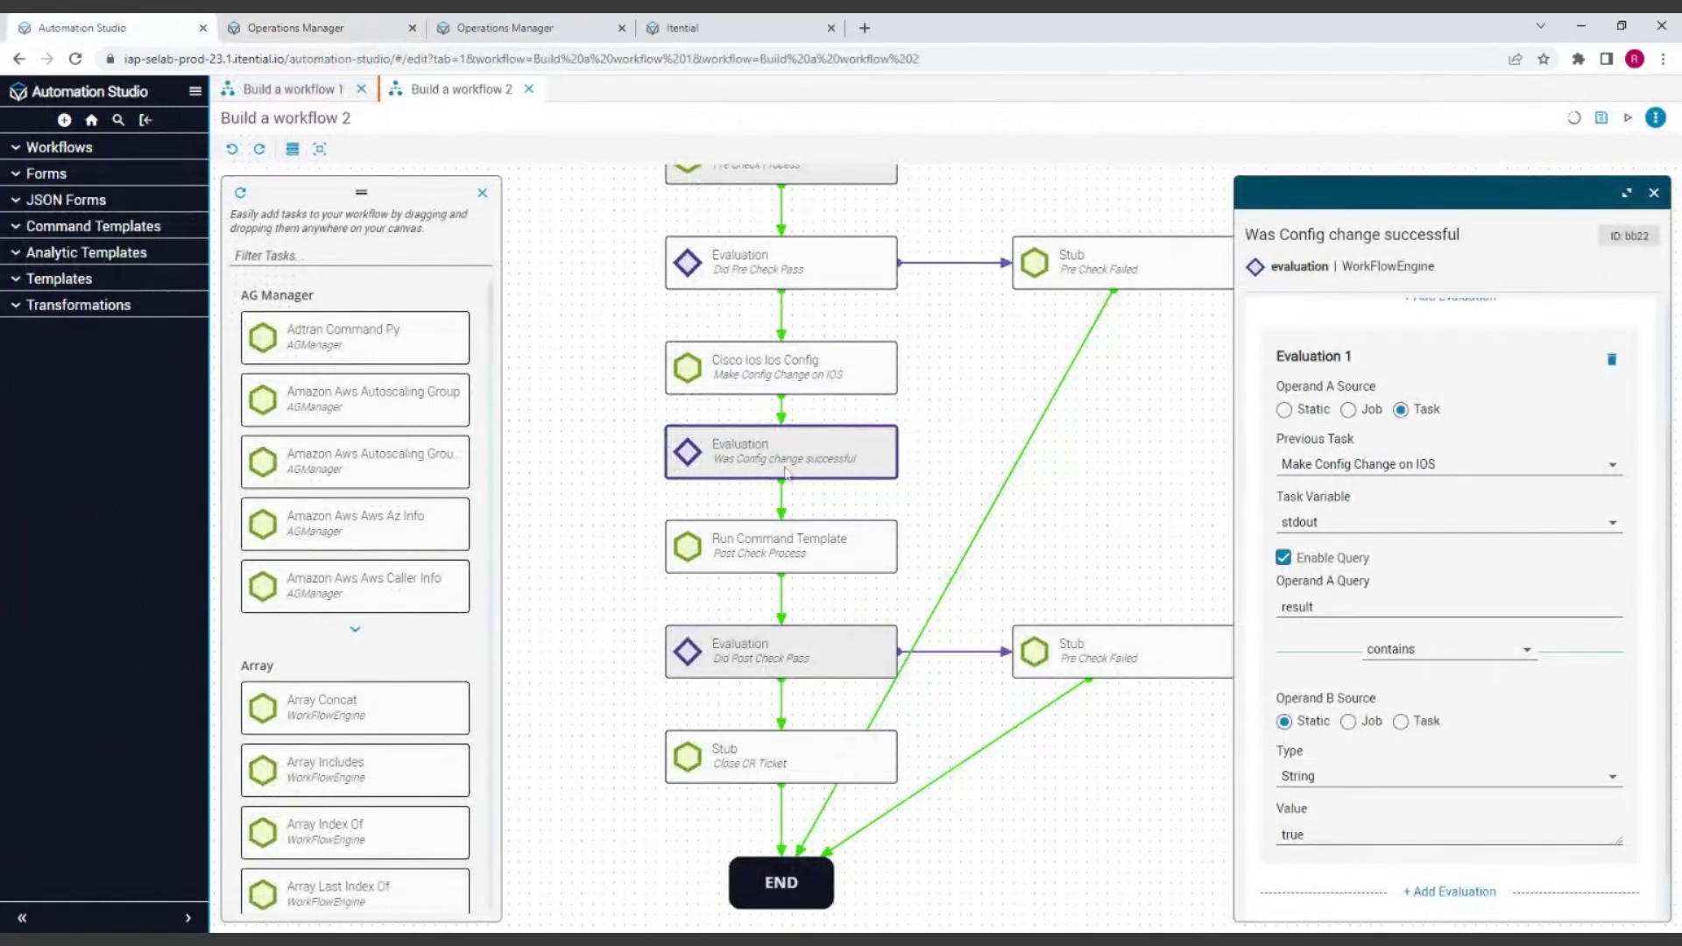
pyautogui.click(758, 463)
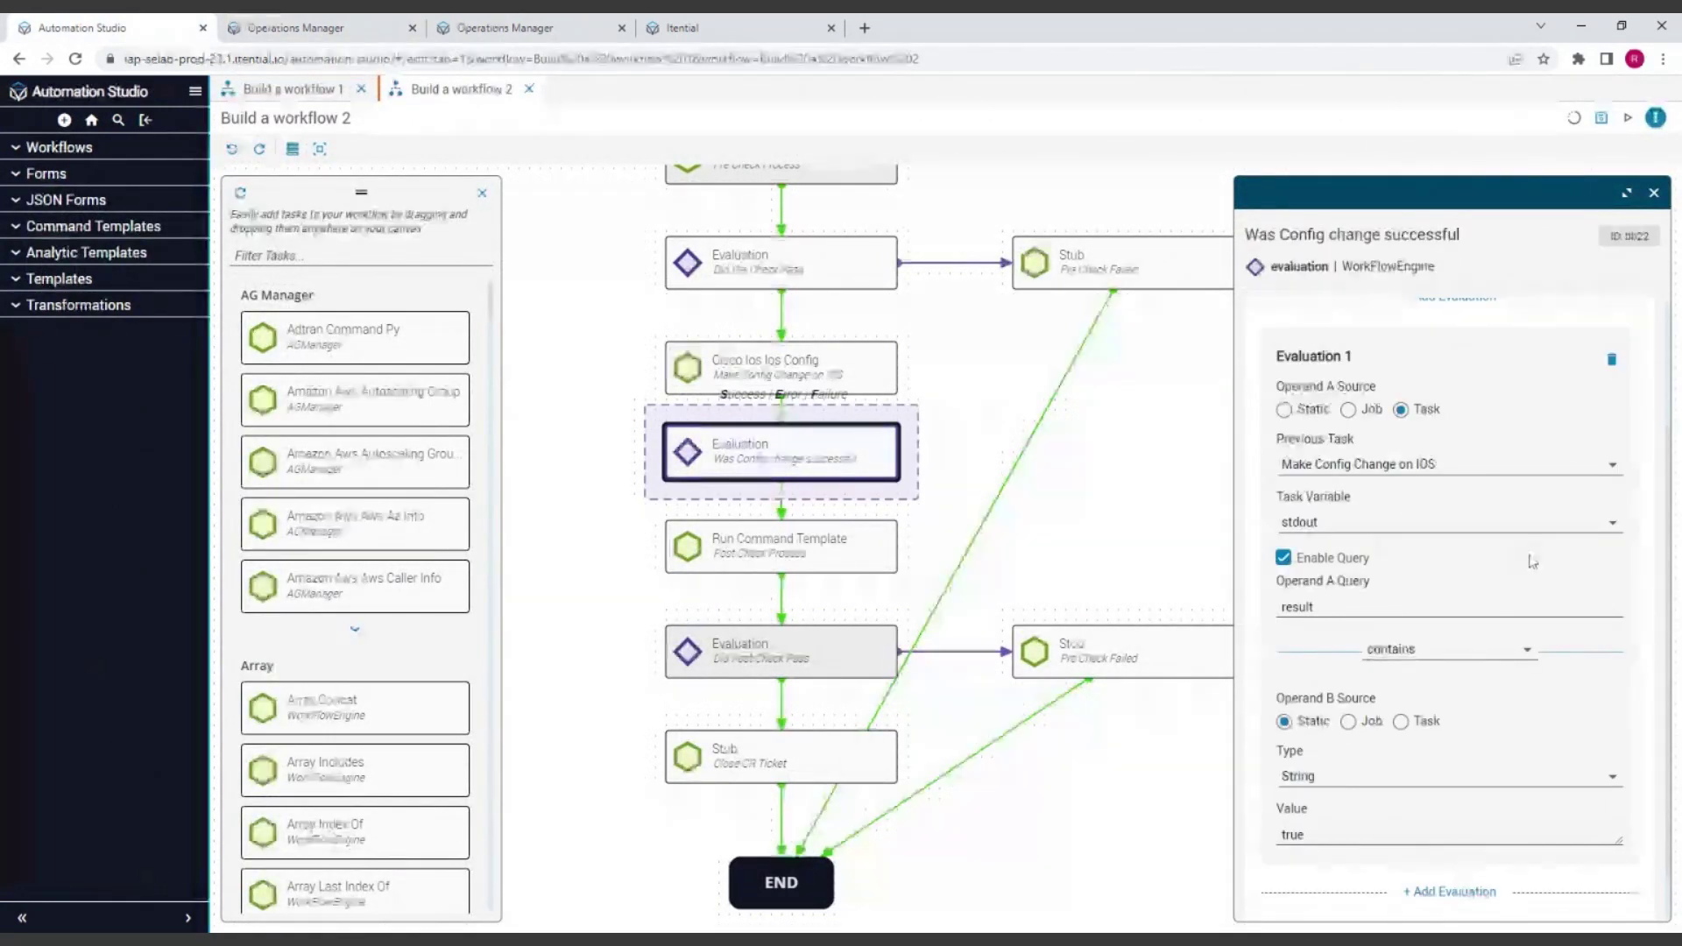
pyautogui.doubleClick(1297, 606)
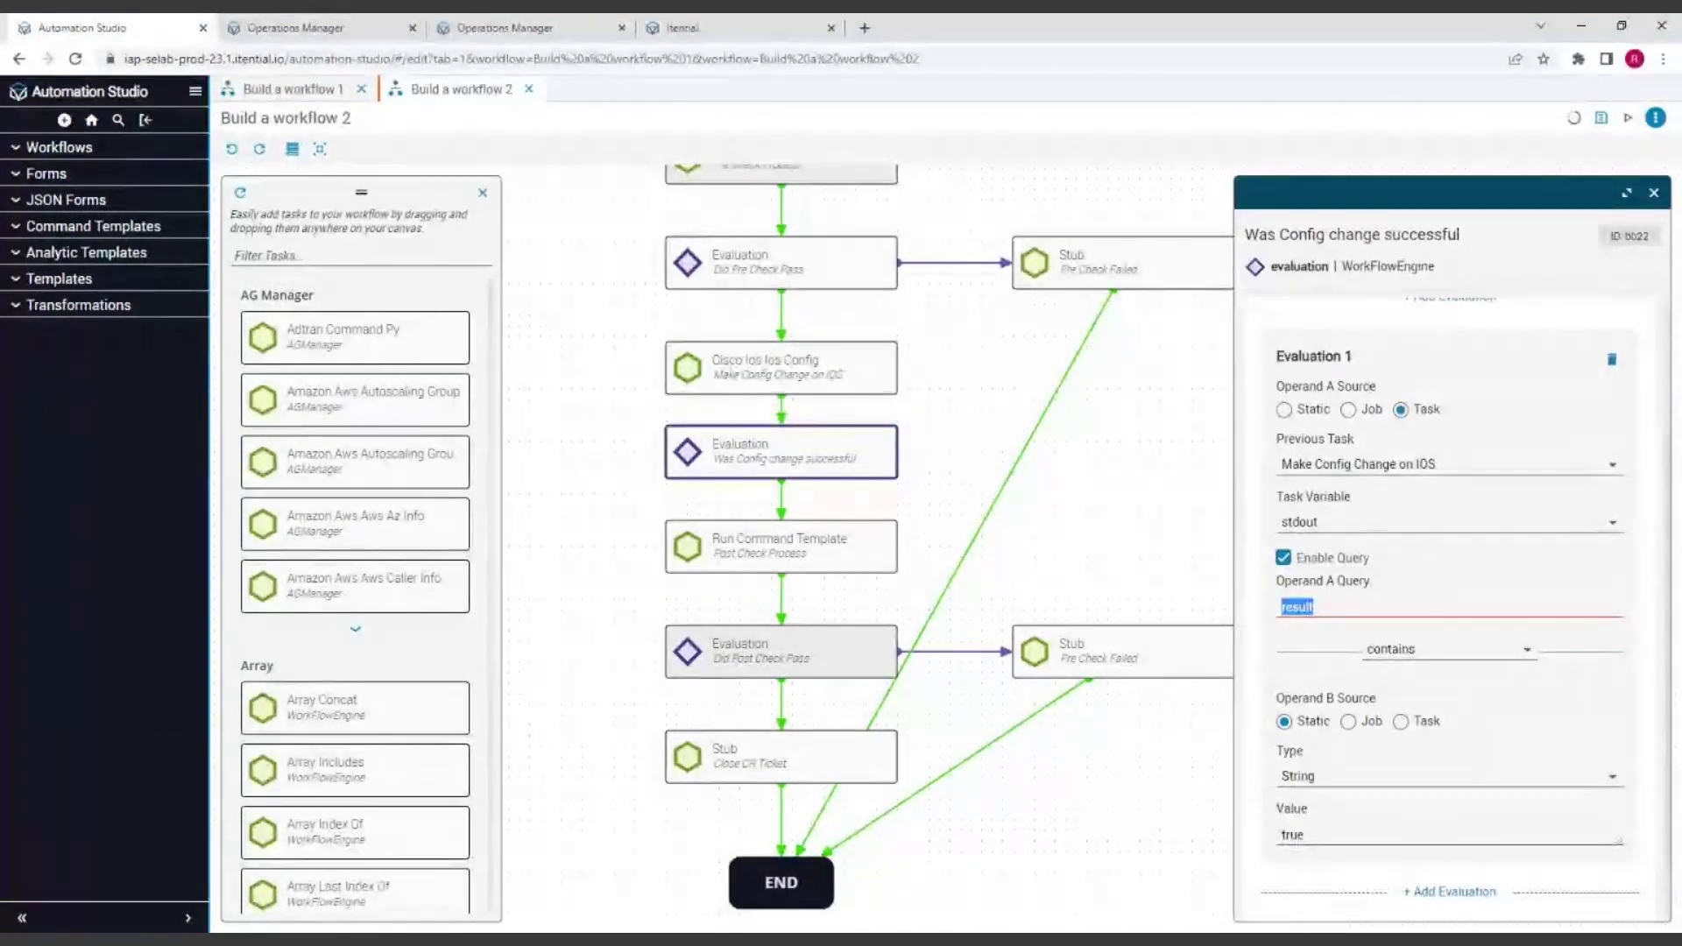
pyautogui.write('resppn')
pyautogui.press('BackSpace')
pyautogui.press('BackSpace')
pyautogui.write('onse.success')
pyautogui.press('Tab')
pyautogui.press('Tab')
pyautogui.press('Tab')
pyautogui.press('Tab')
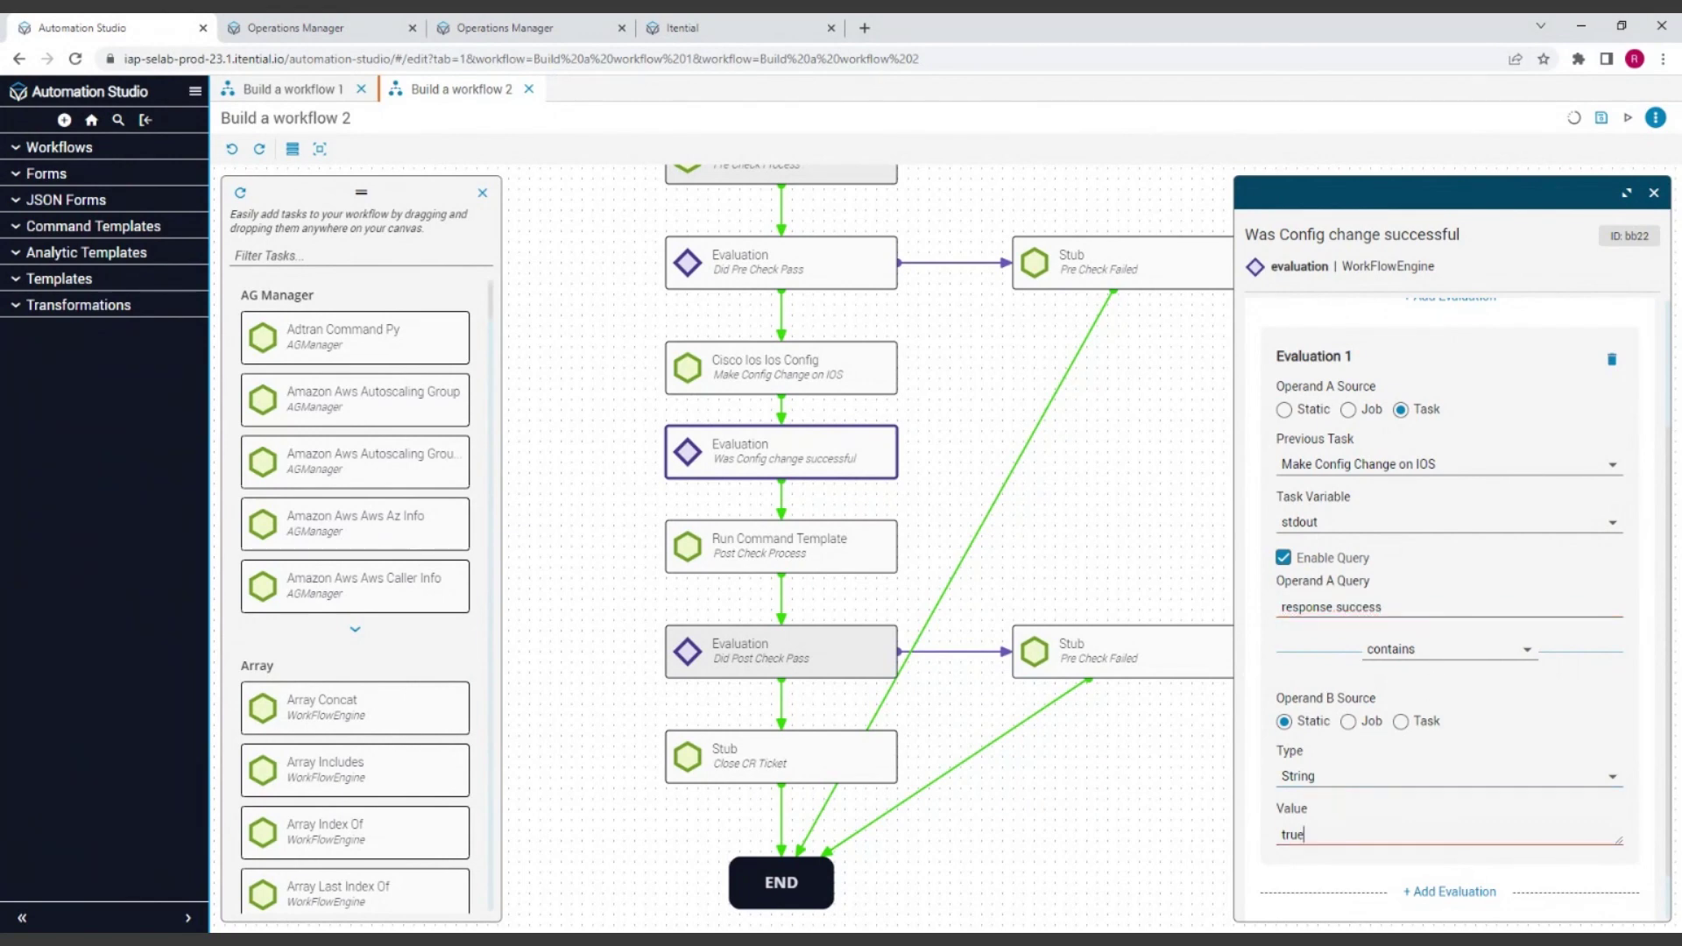
# Recheck the job's stdout in Operations Manager and set the evaluation's Operand A Query to response.status and its Value to SUCCESS
pyautogui.click(299, 28)
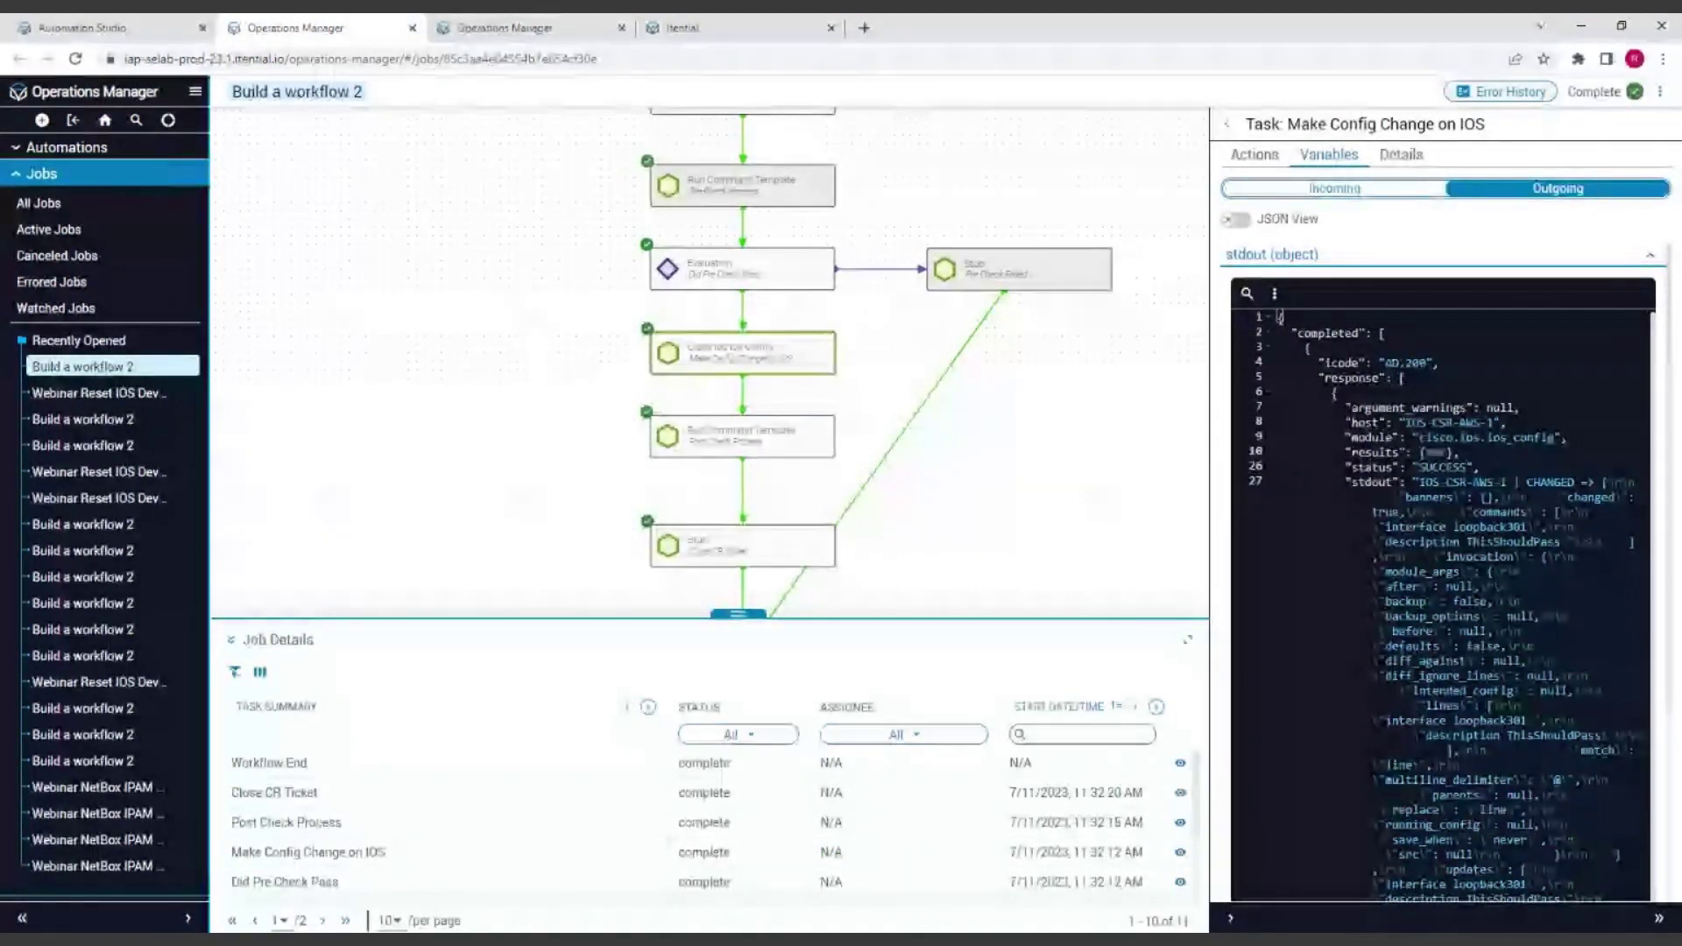
pyautogui.click(83, 28)
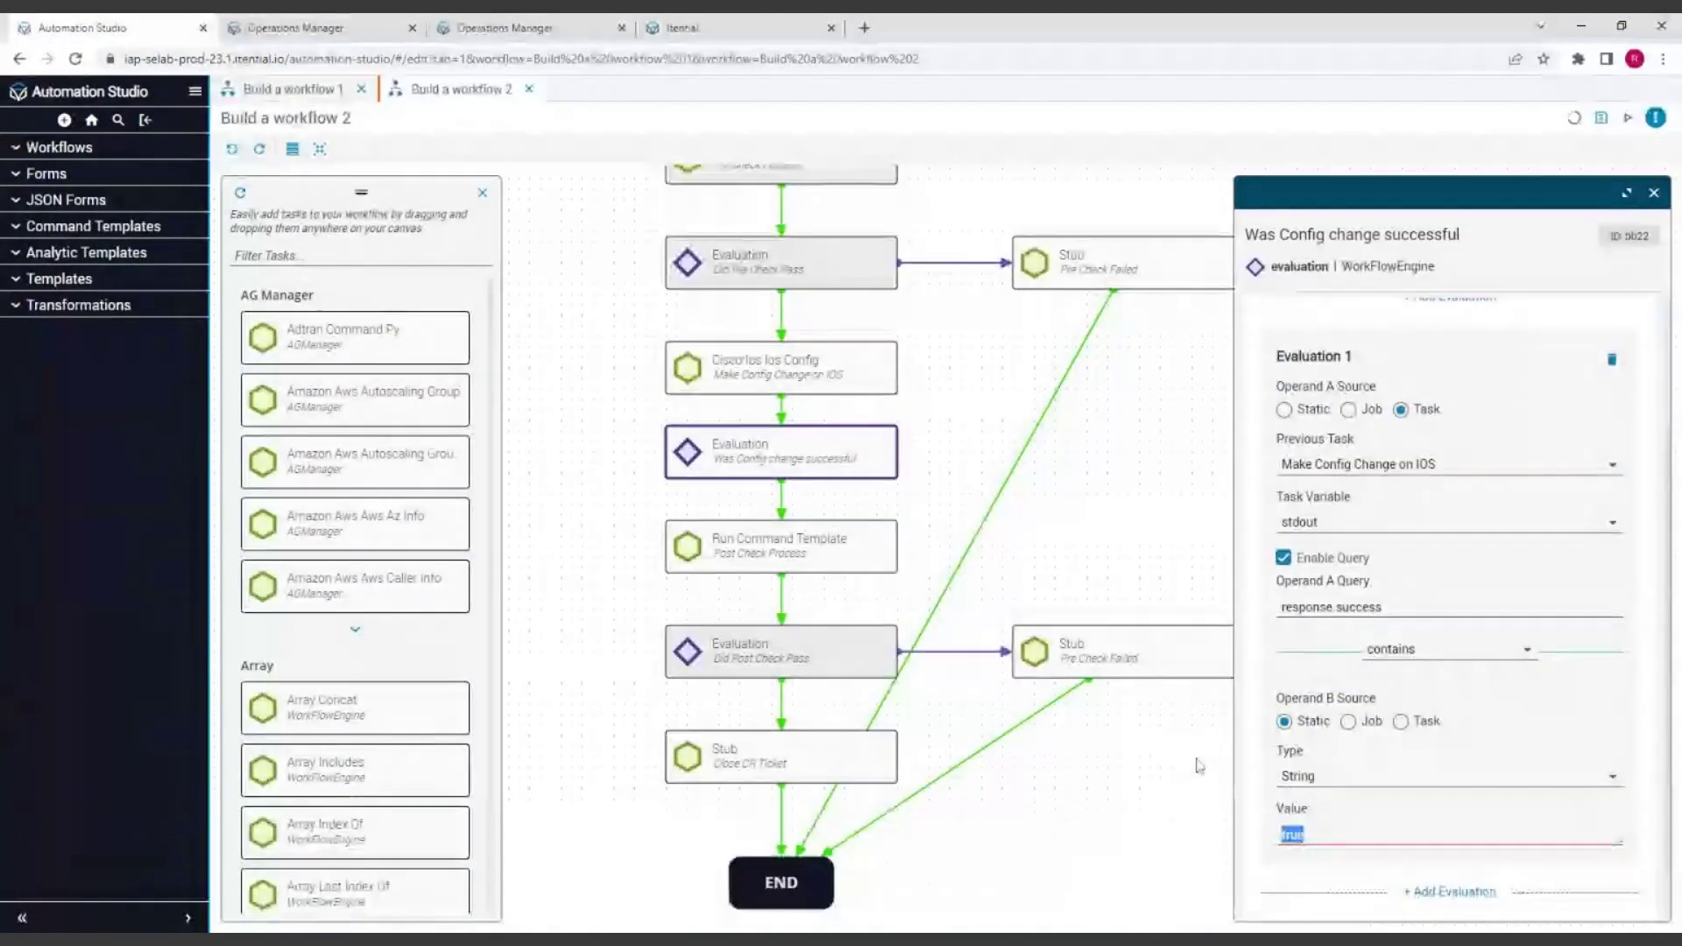
pyautogui.doubleClick(1359, 608)
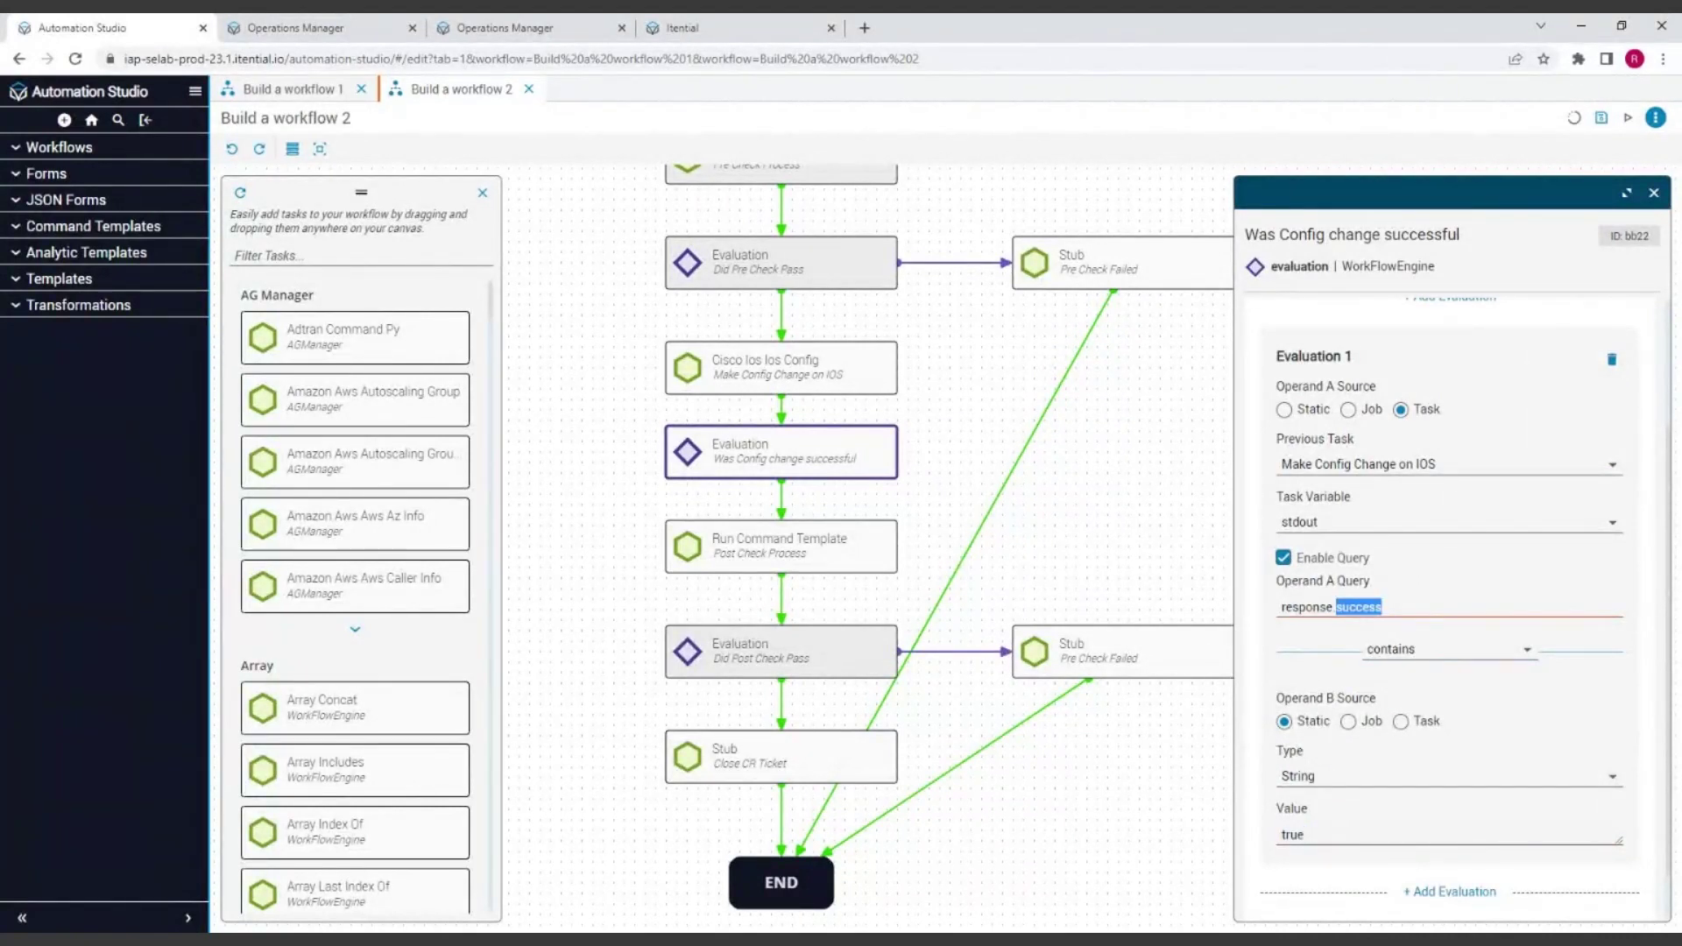
pyautogui.write('status')
pyautogui.doubleClick(1349, 826)
pyautogui.write('SUCCESS')
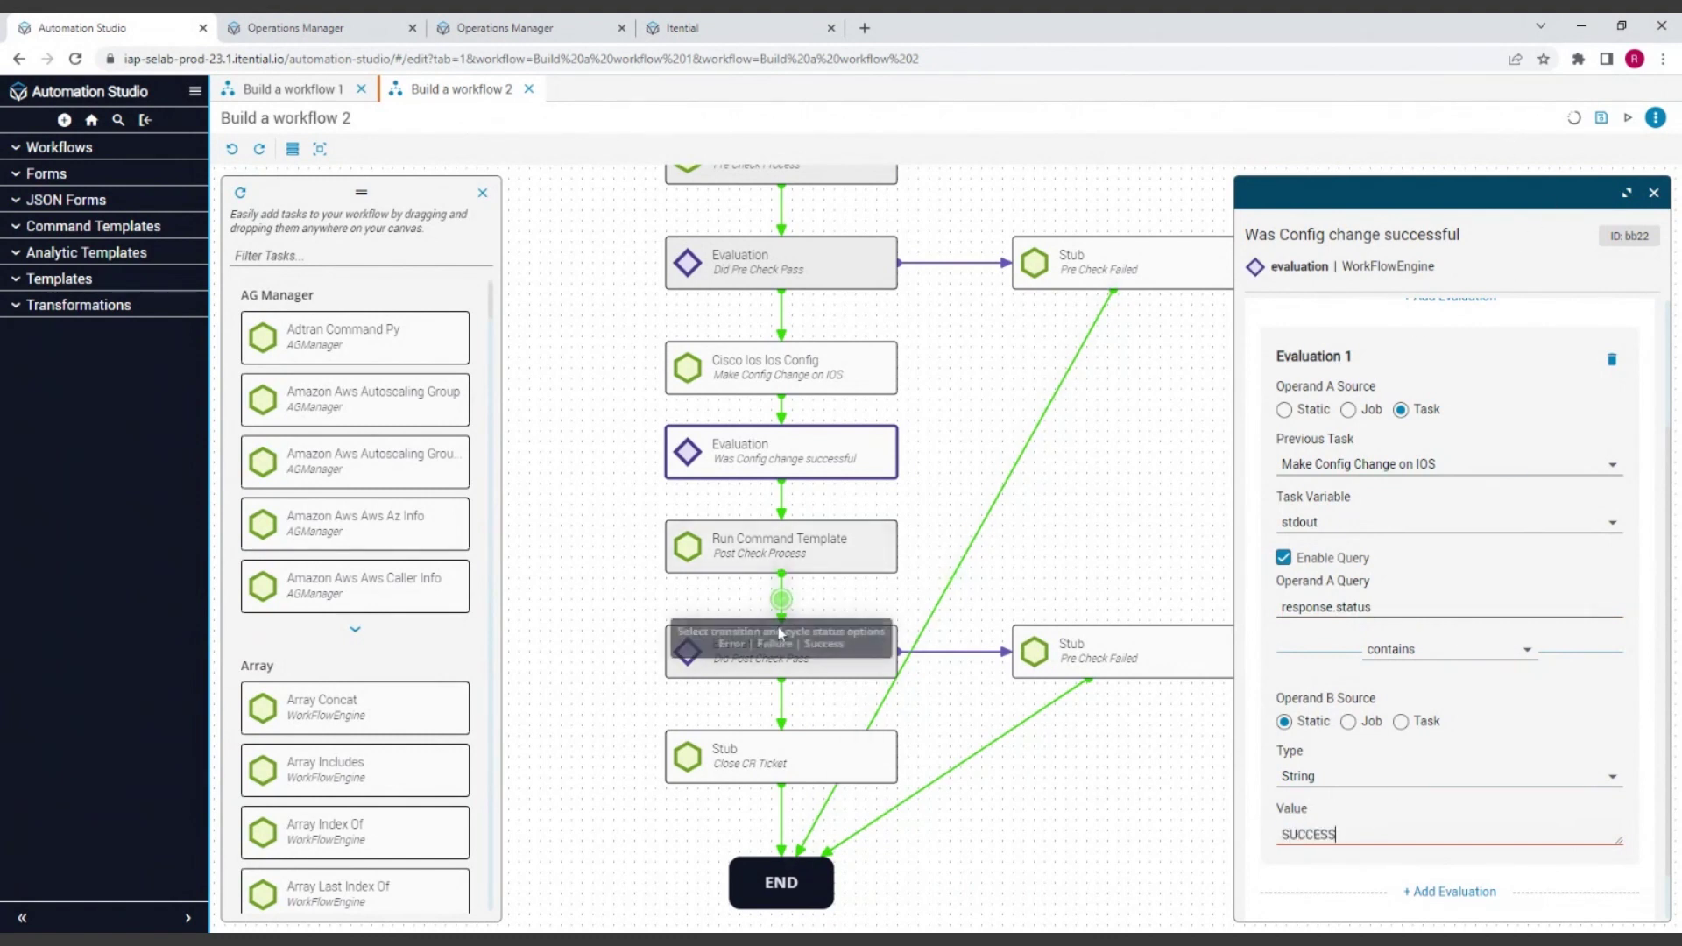
pyautogui.click(1654, 194)
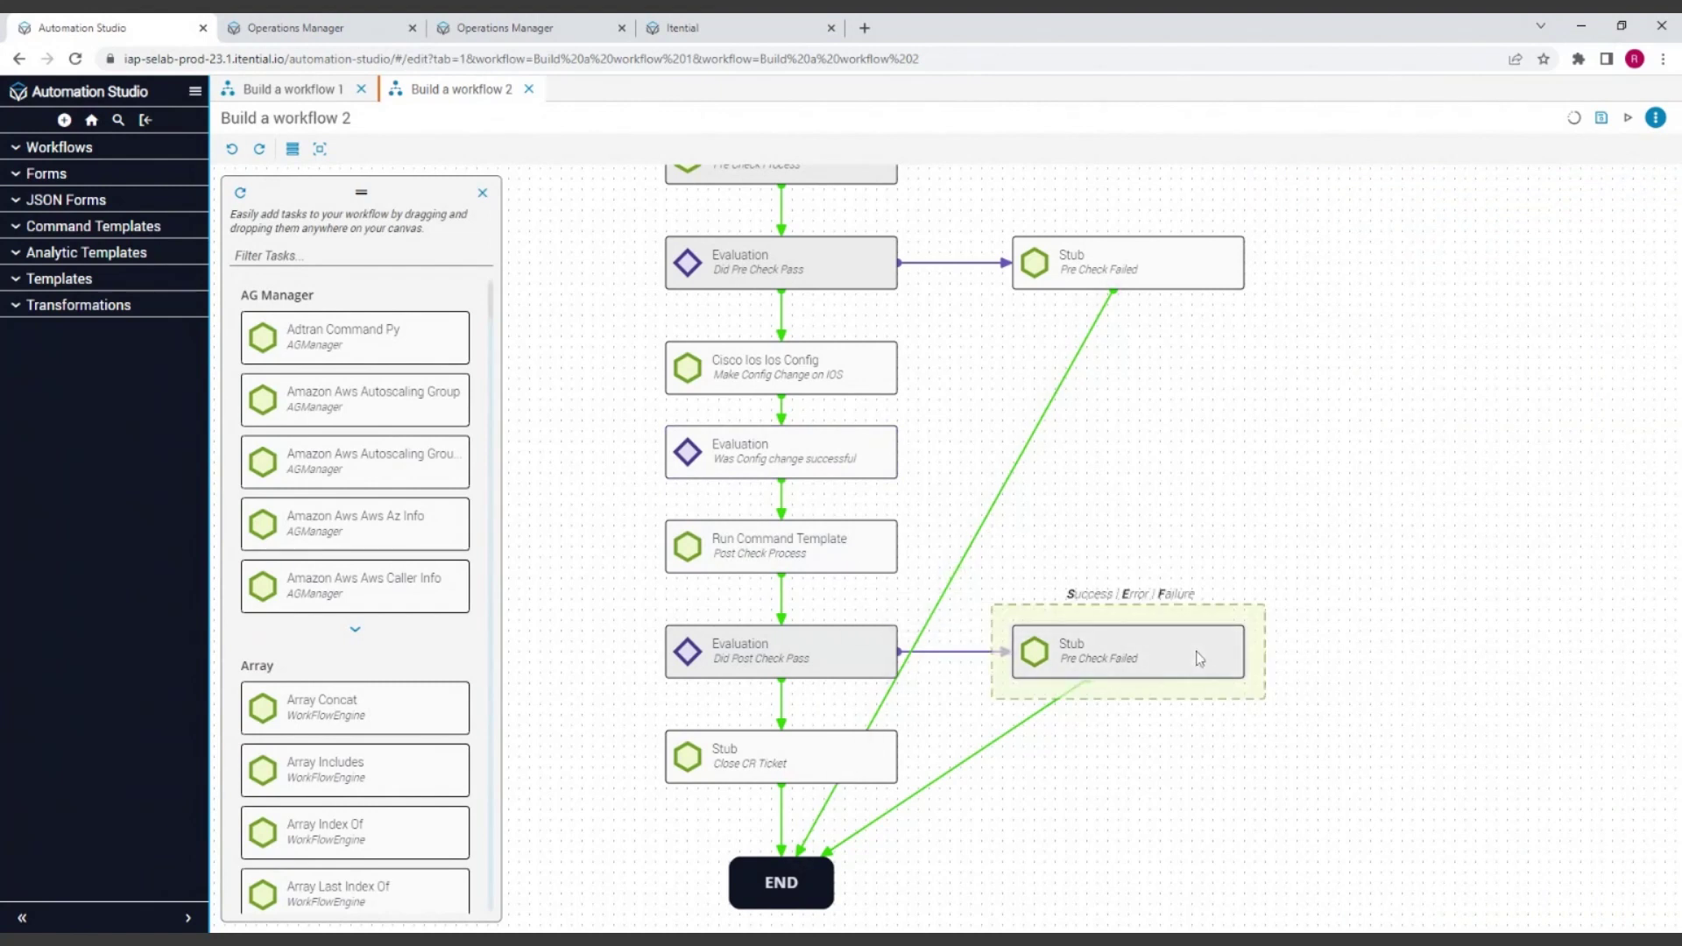
# Route the failure path of Was Config change successful through a copy of the Pre Check Failed stub to END
pyautogui.moveTo(1199, 649); pyautogui.dragTo(1133, 444)
pyautogui.moveTo(900, 452); pyautogui.dragTo(1002, 471)
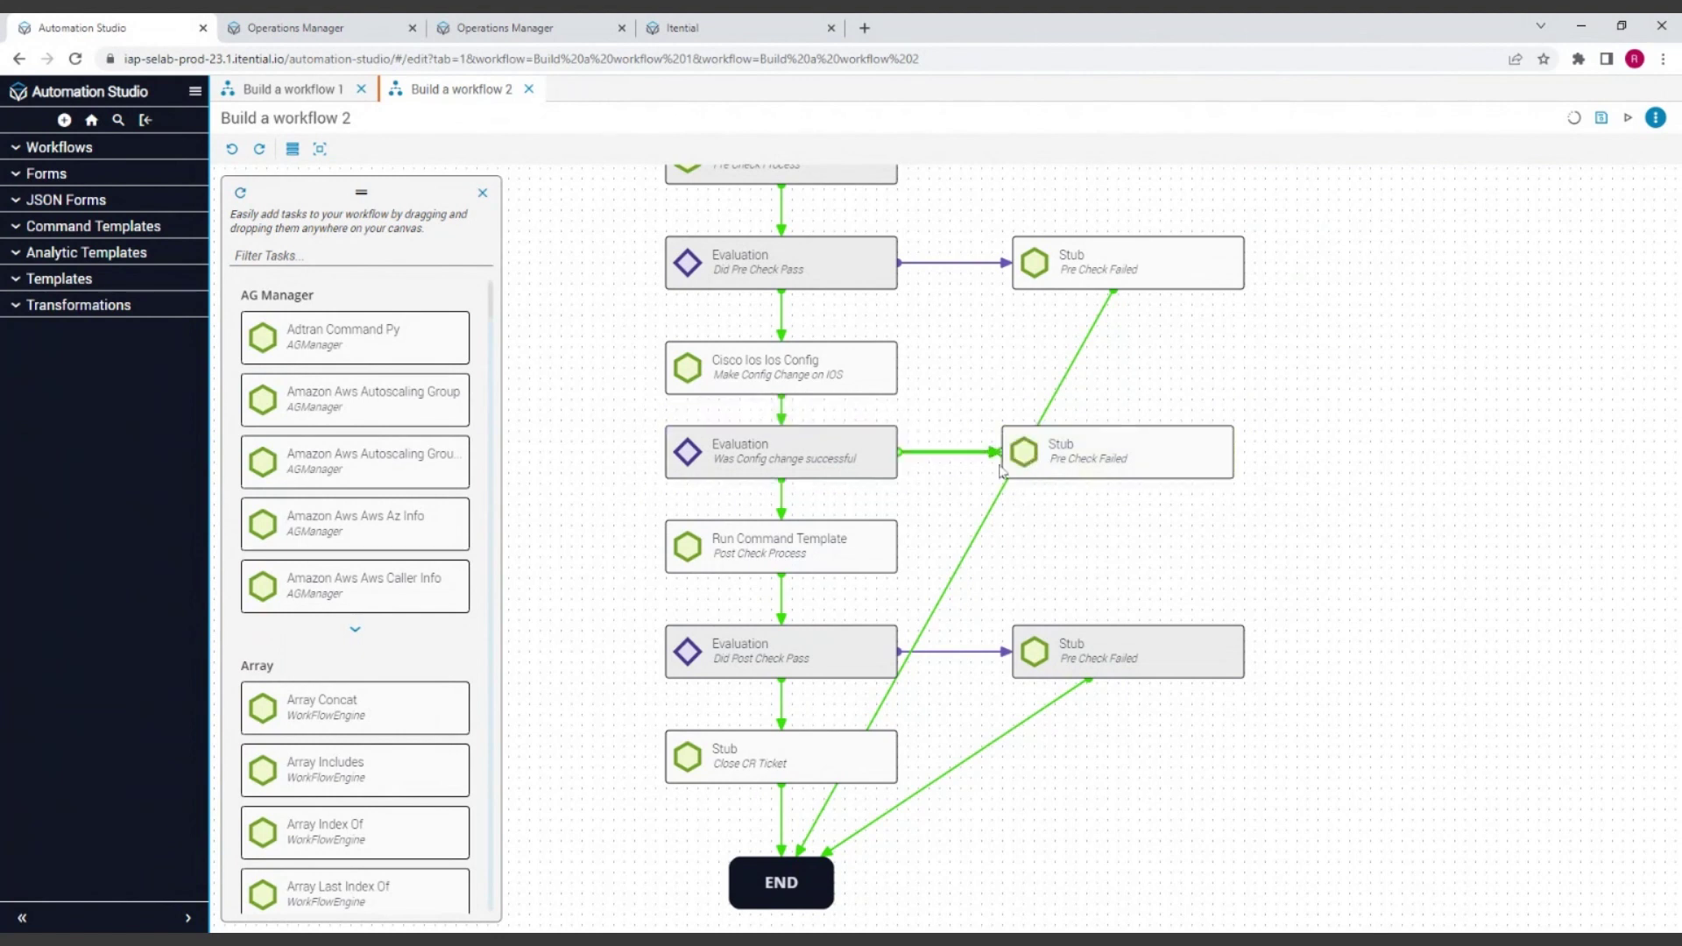
pyautogui.moveTo(950, 461)
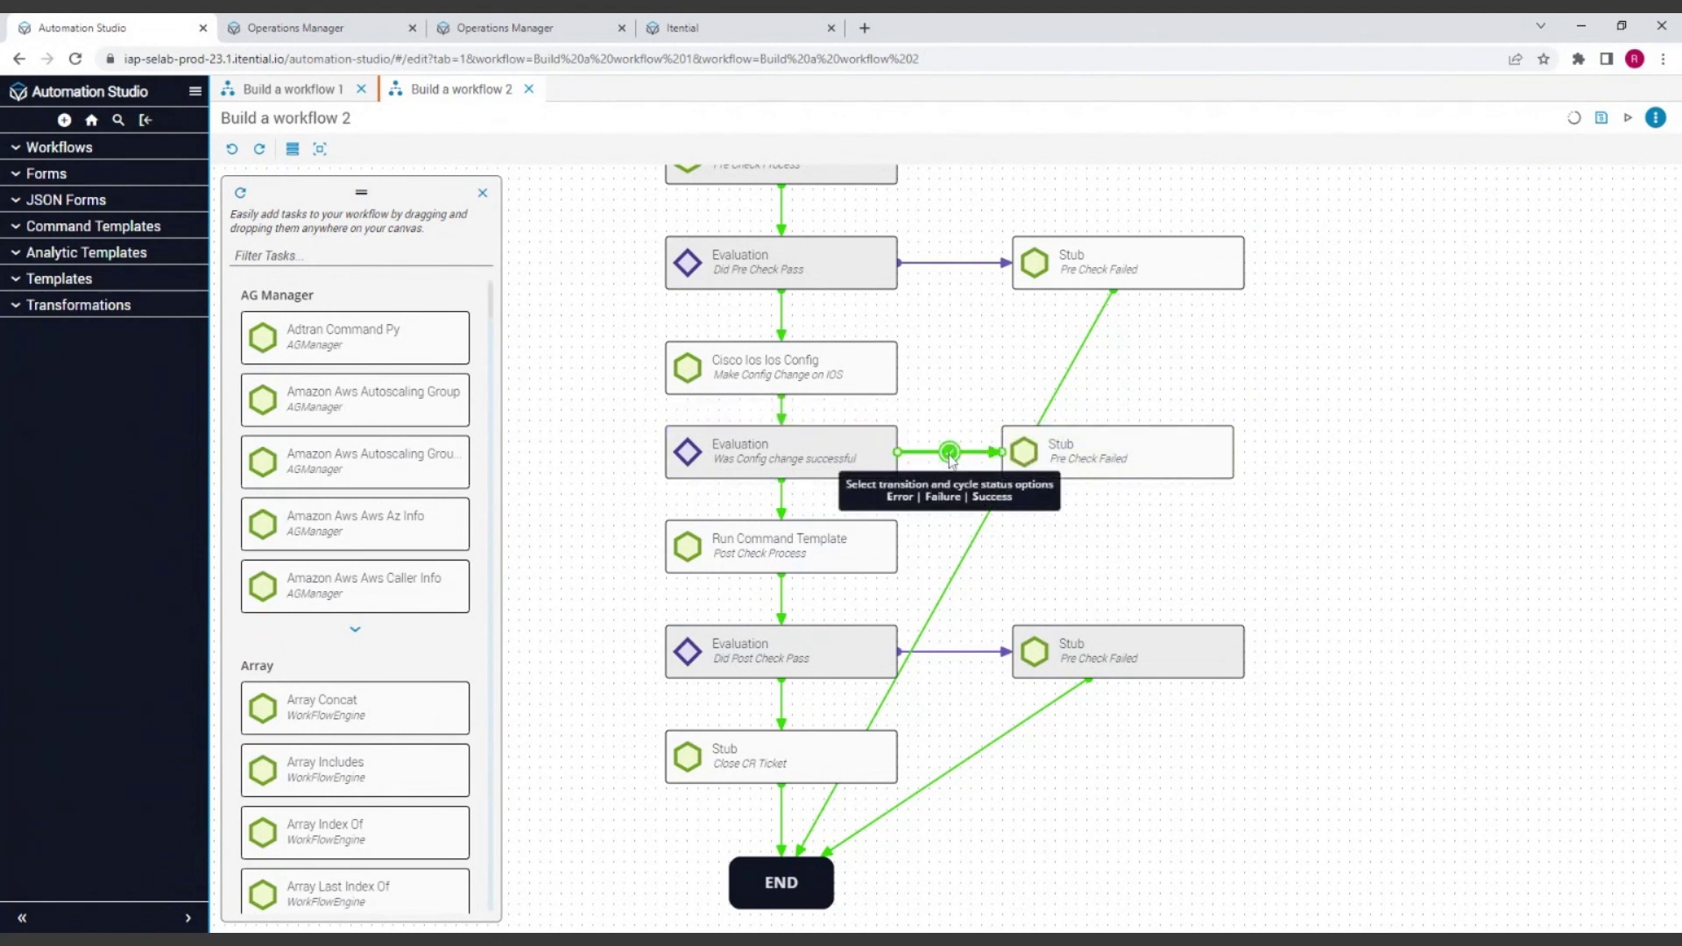
pyautogui.click(950, 456)
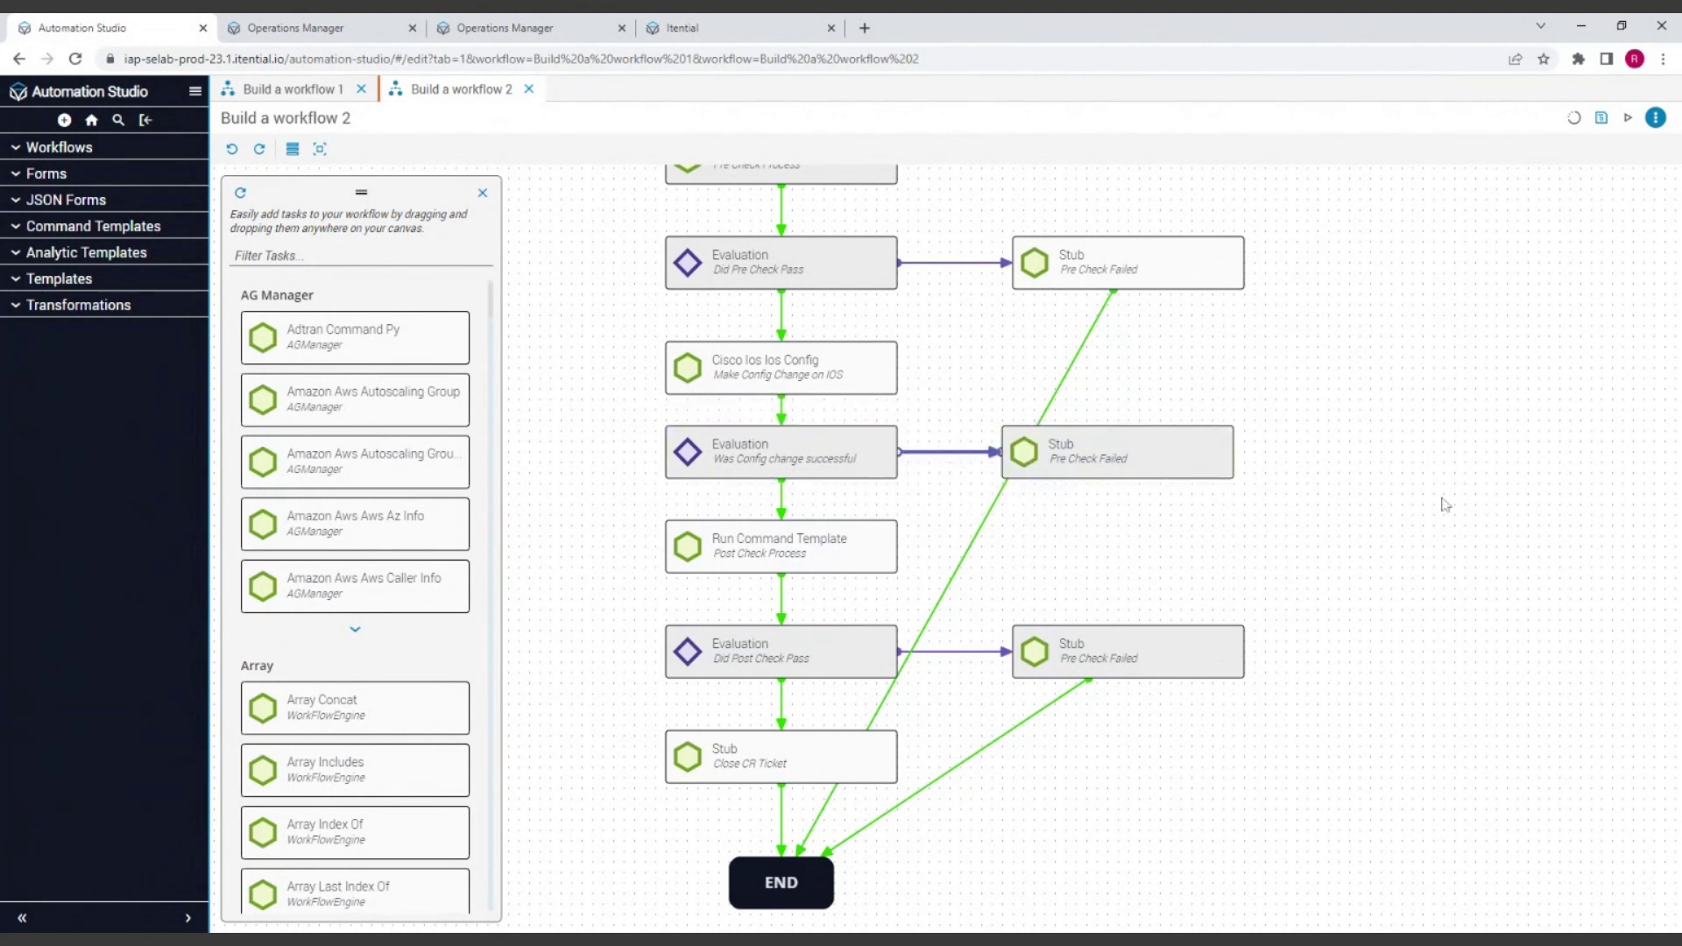
pyautogui.moveTo(1121, 498); pyautogui.dragTo(793, 872)
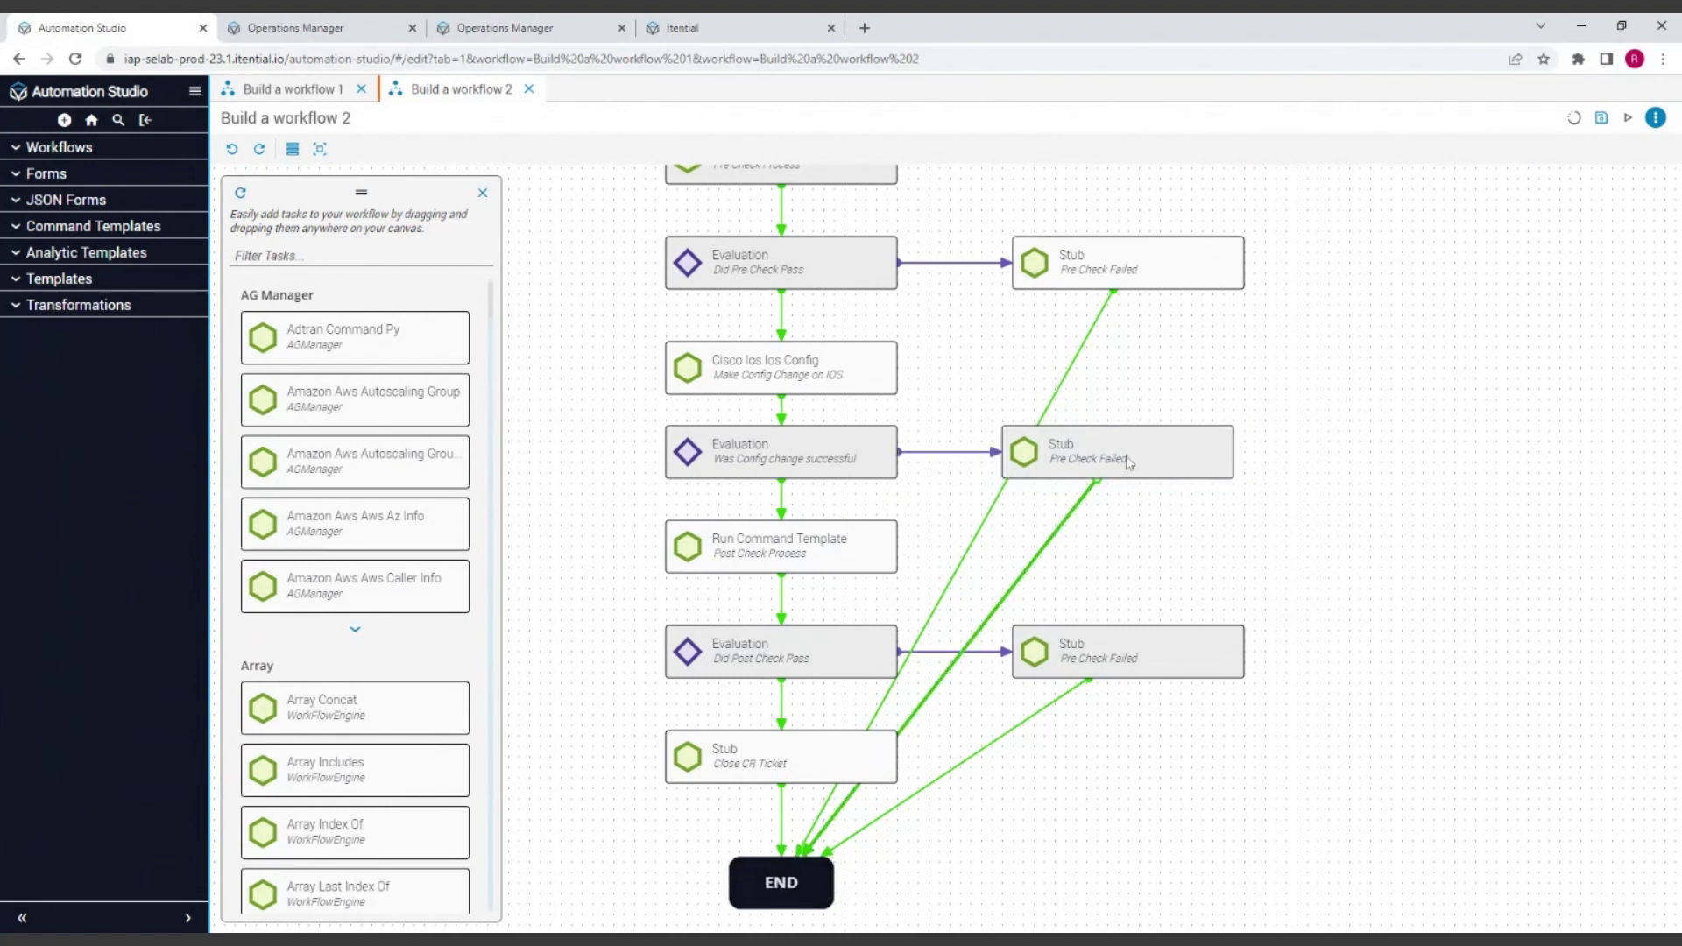
# Move the failure stubs of the Was Config change successful and Did Post Check Pass evaluations farther away from them
pyautogui.moveTo(1138, 463); pyautogui.dragTo(1186, 455)
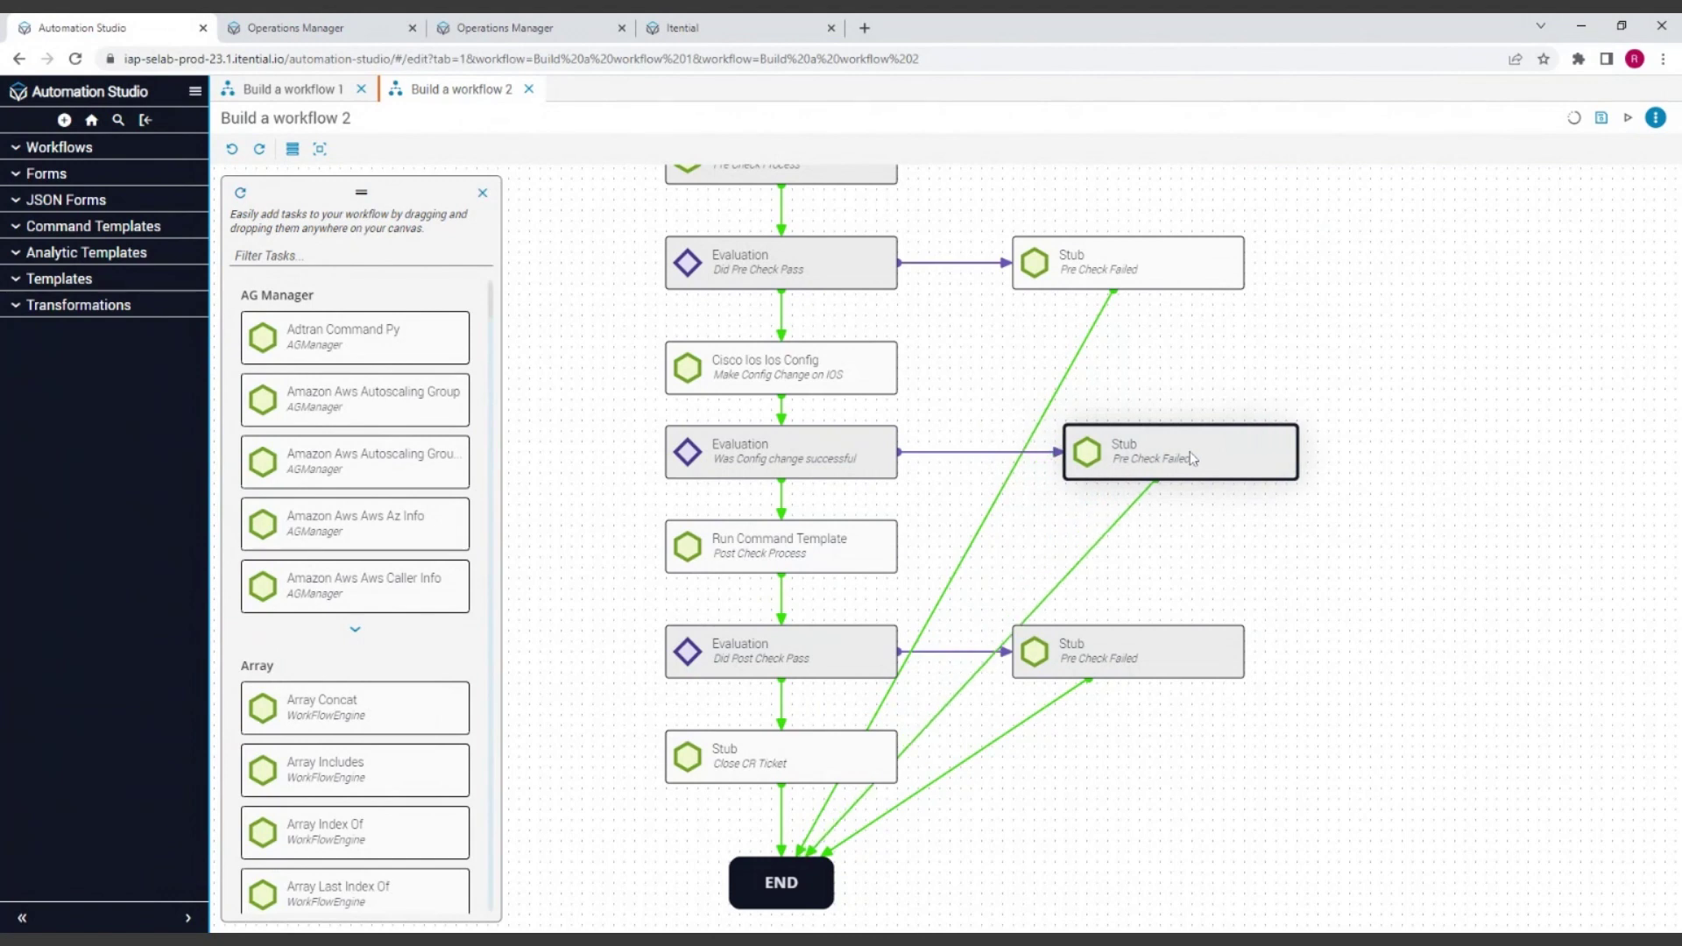
pyautogui.moveTo(1160, 663); pyautogui.dragTo(1232, 657)
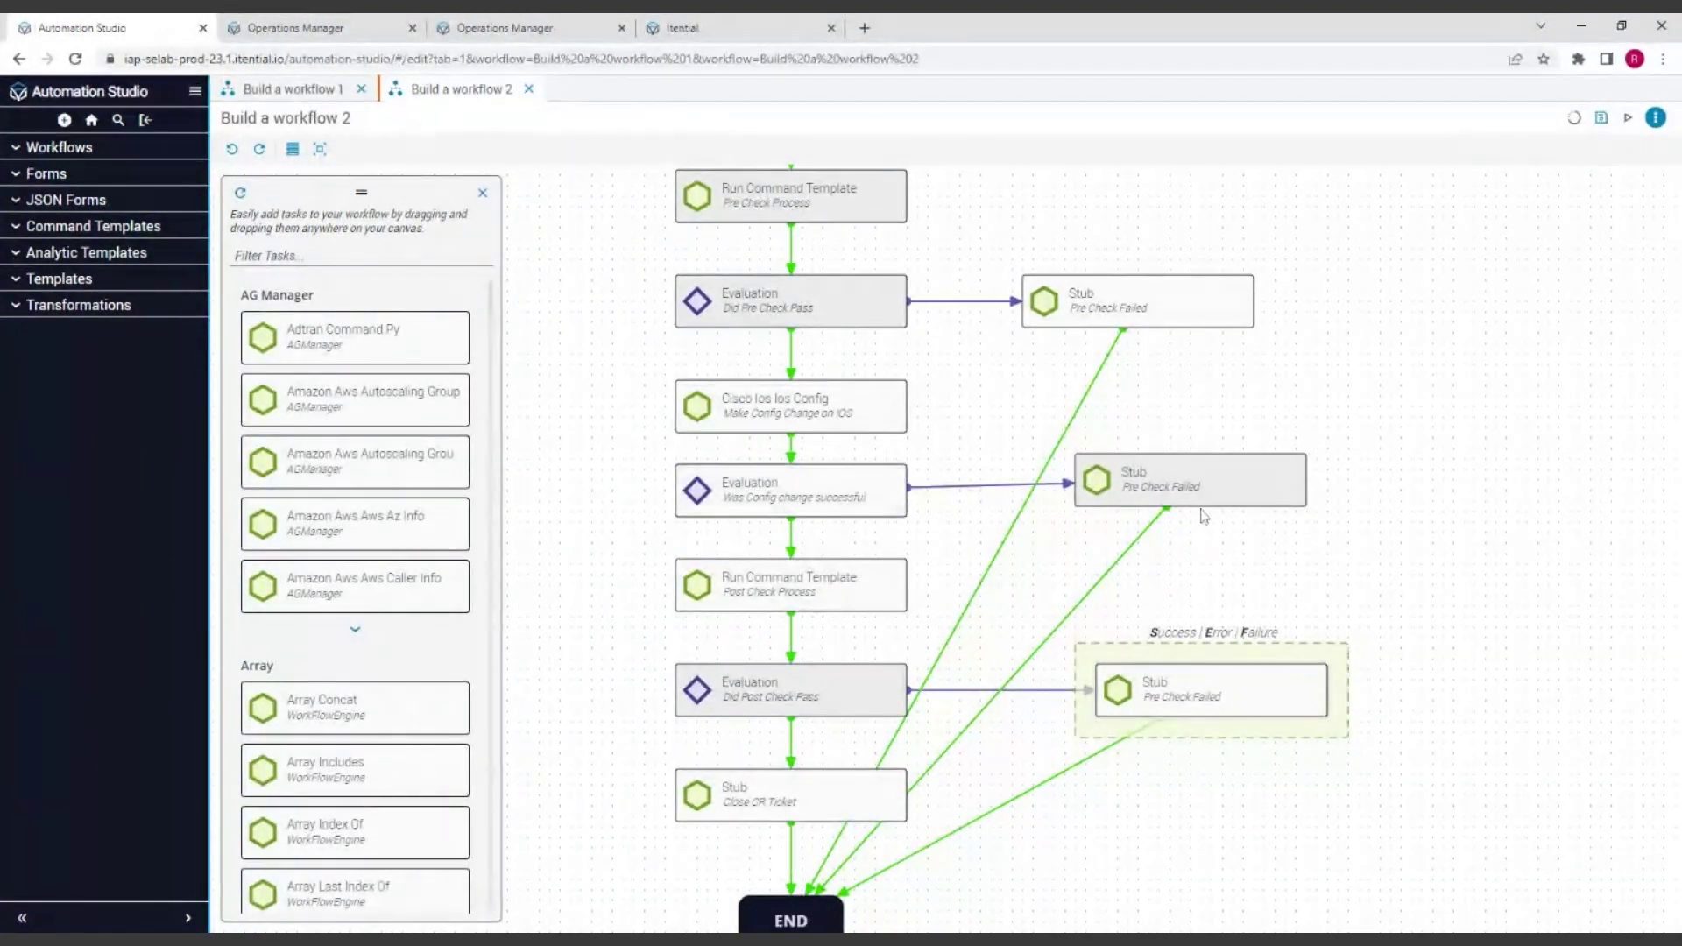
pyautogui.click(1222, 491)
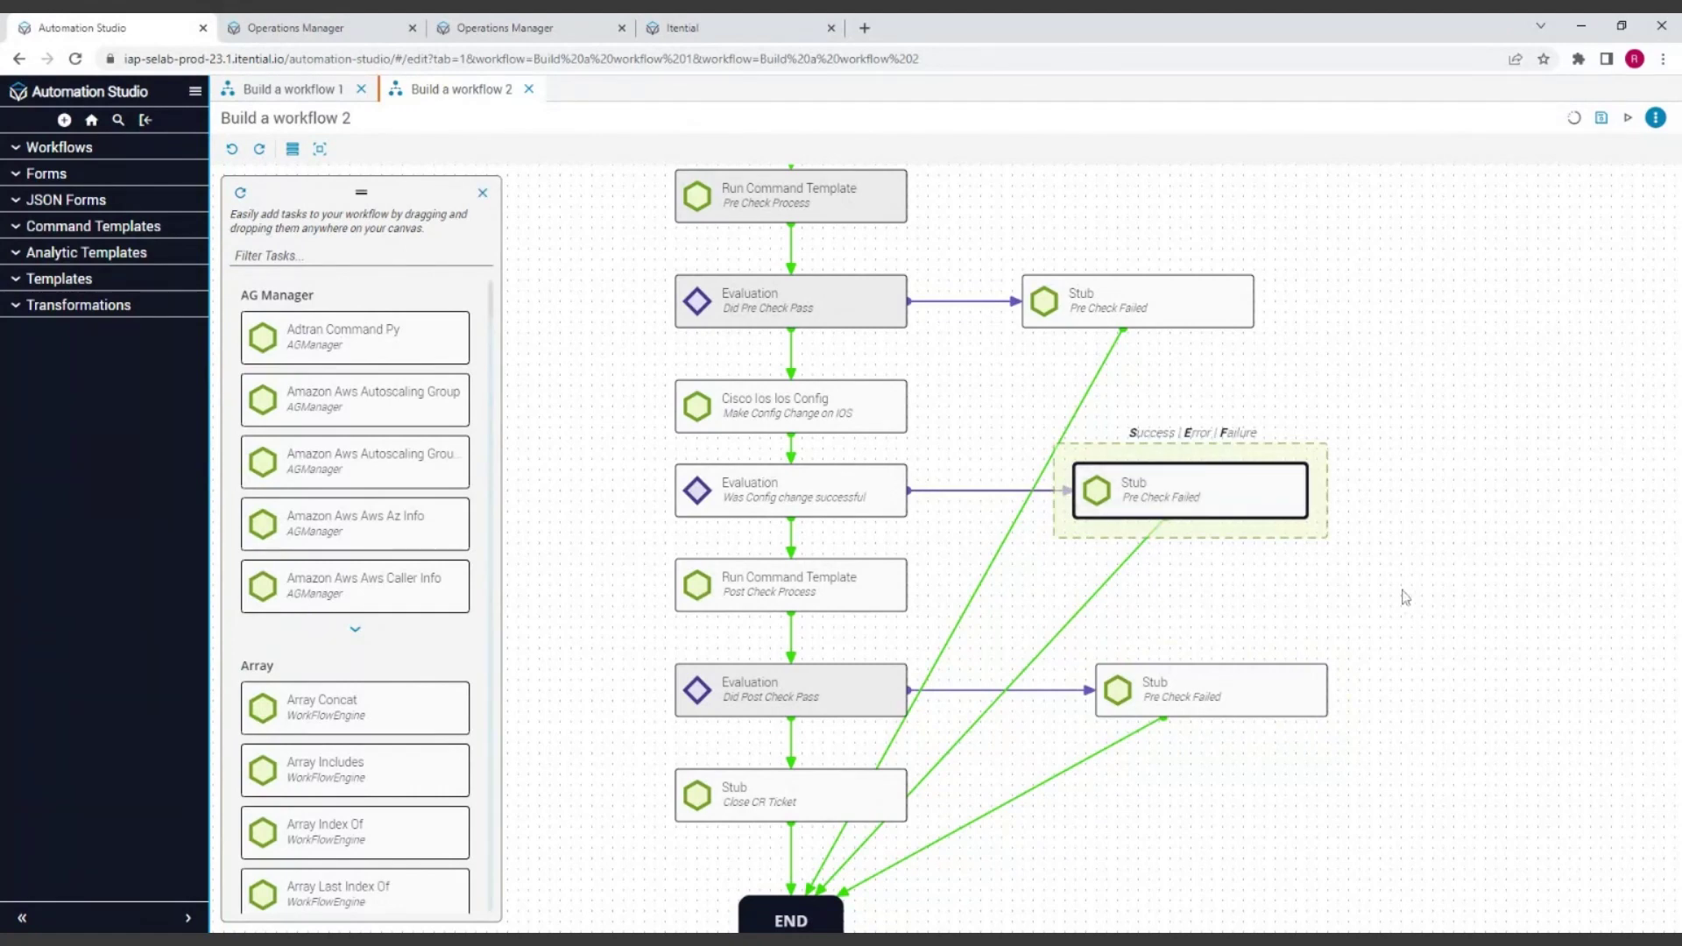
# Rename the failure stub of Was Config change successful as Config change failed and save the workflow
pyautogui.doubleClick(1238, 496)
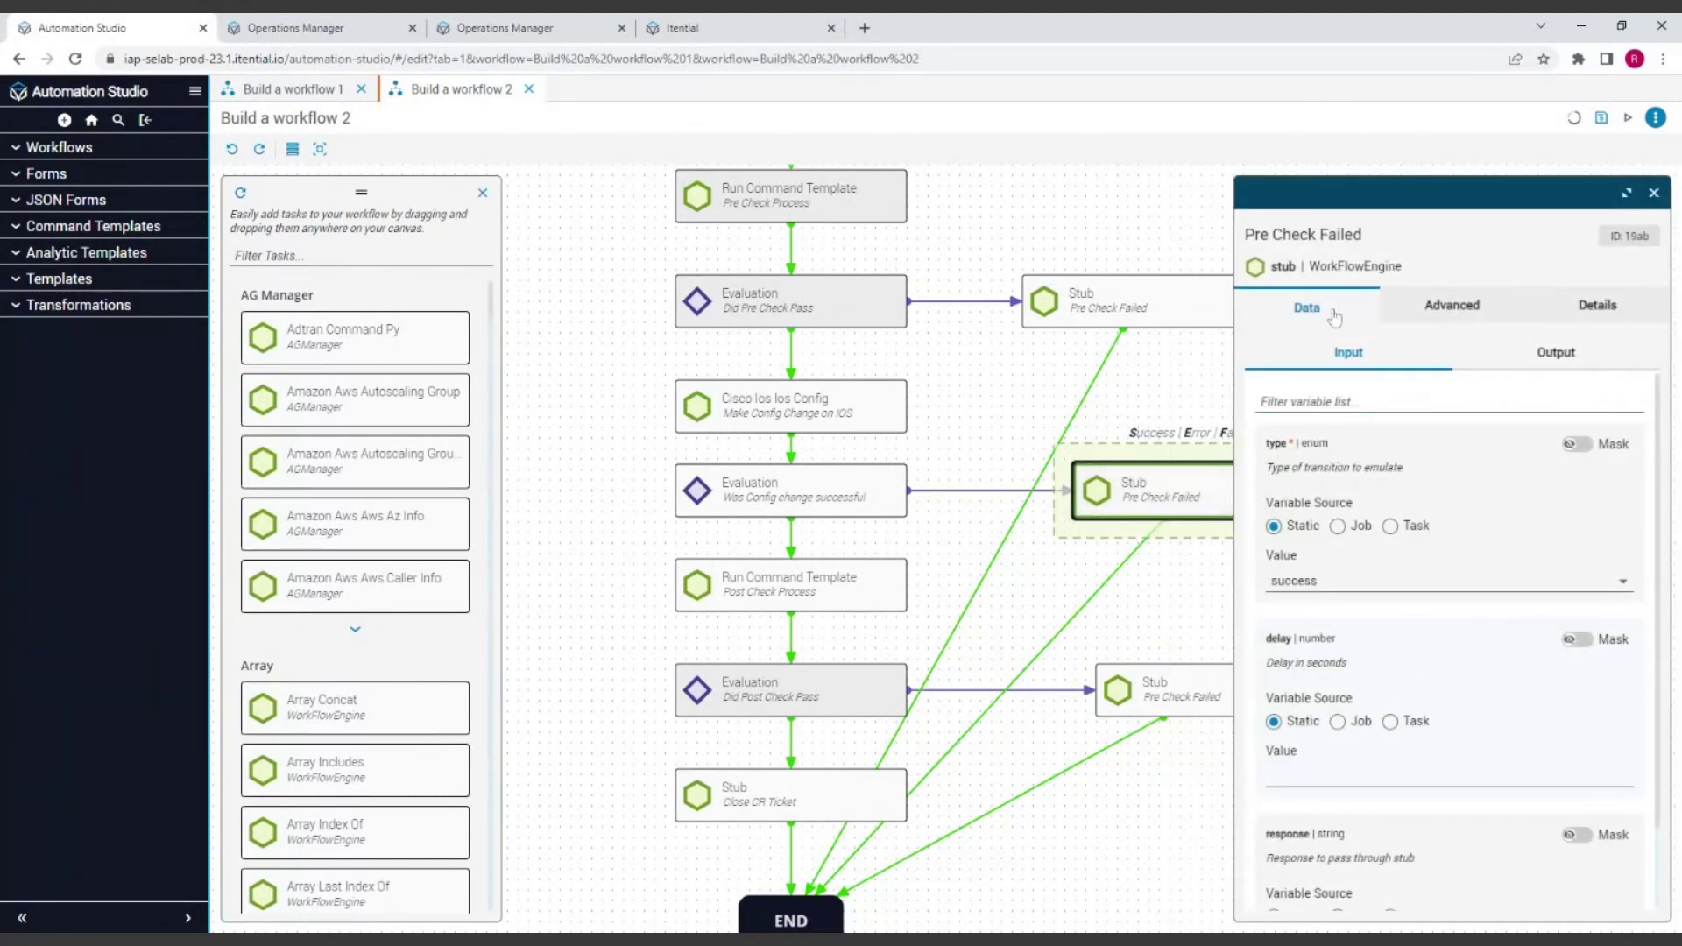
pyautogui.doubleClick(1299, 236)
pyautogui.hotkey('ctrl', 'a')
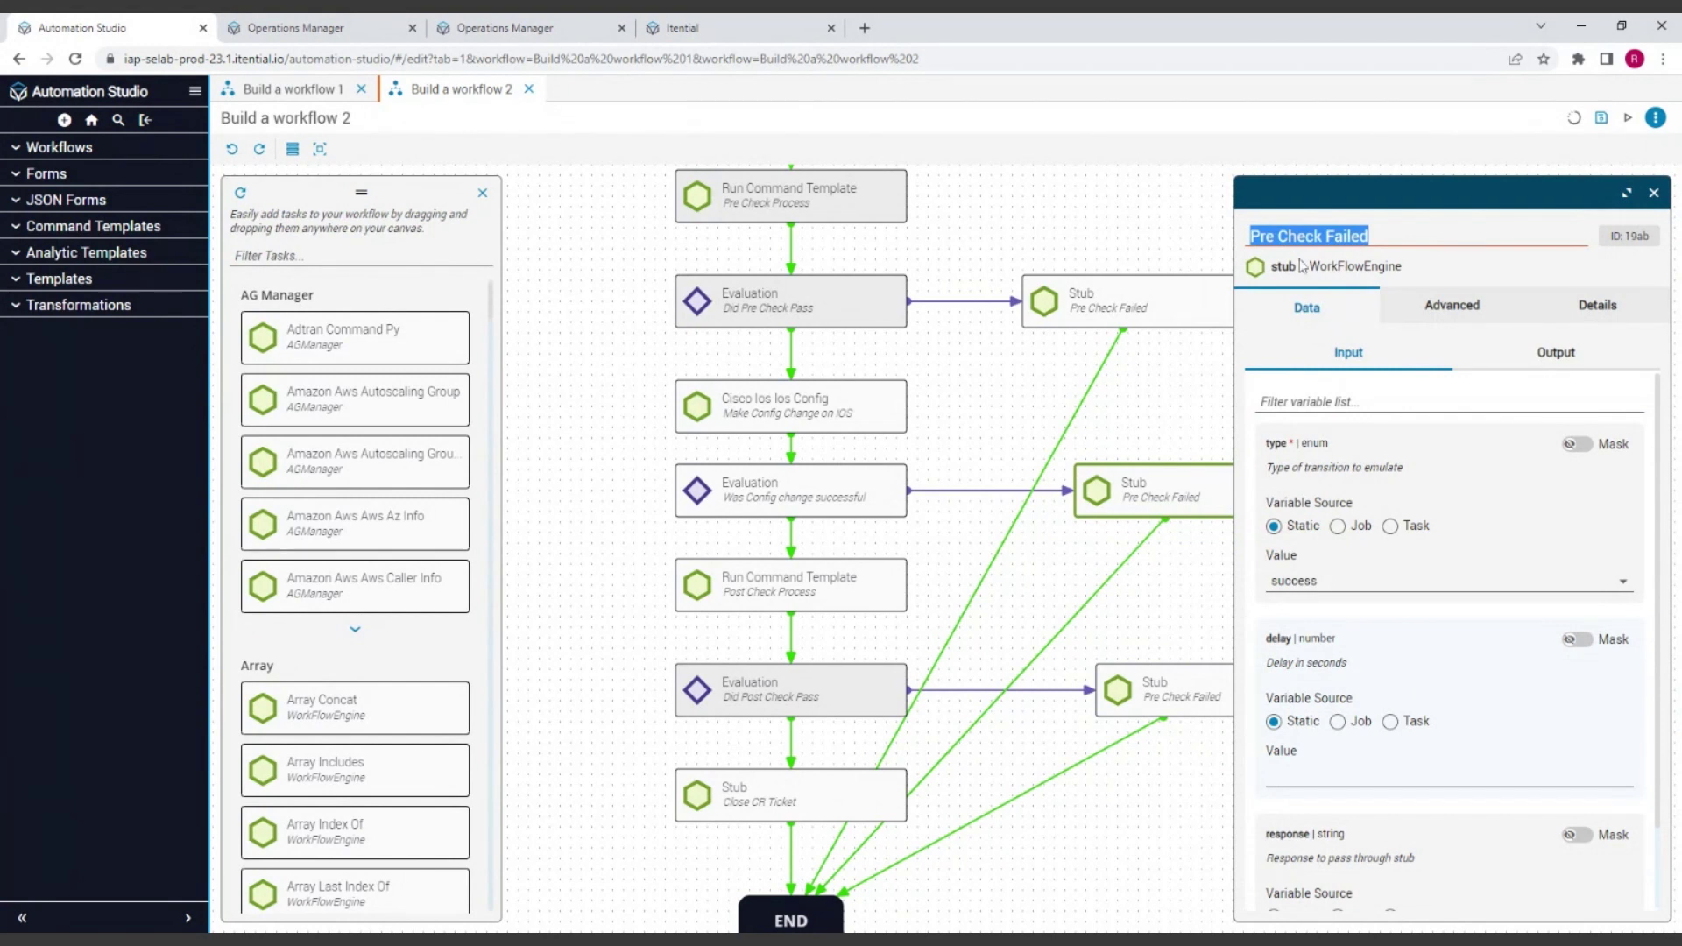
pyautogui.write('Config c')
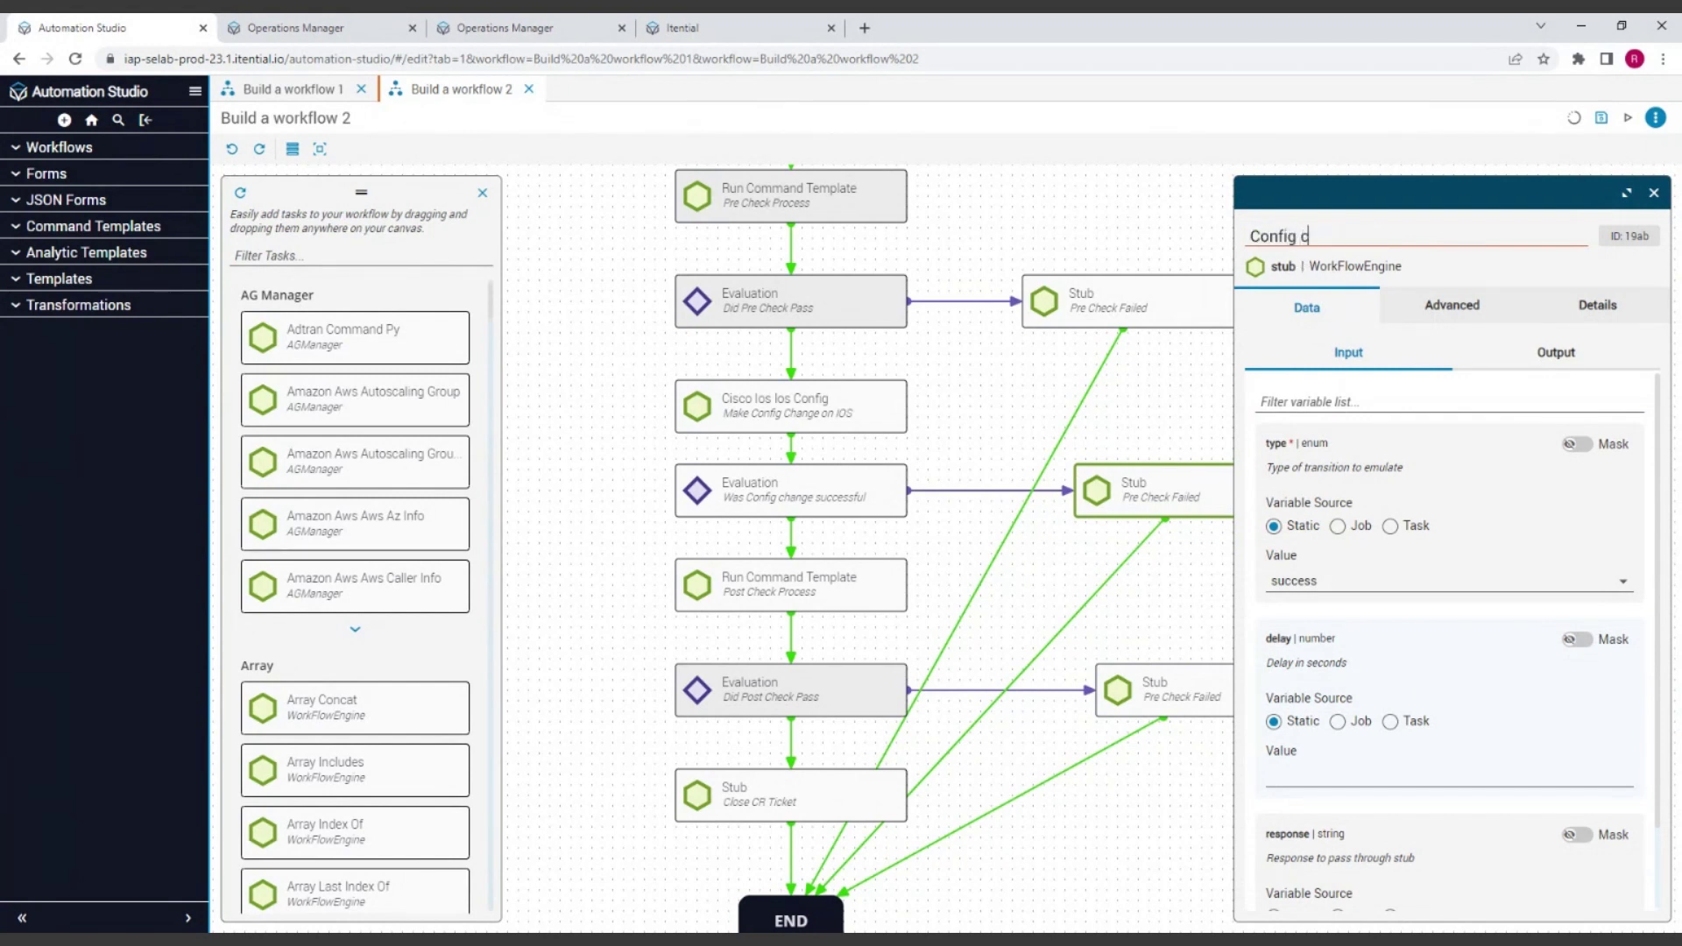
pyautogui.write('hange failed')
pyautogui.press('Return')
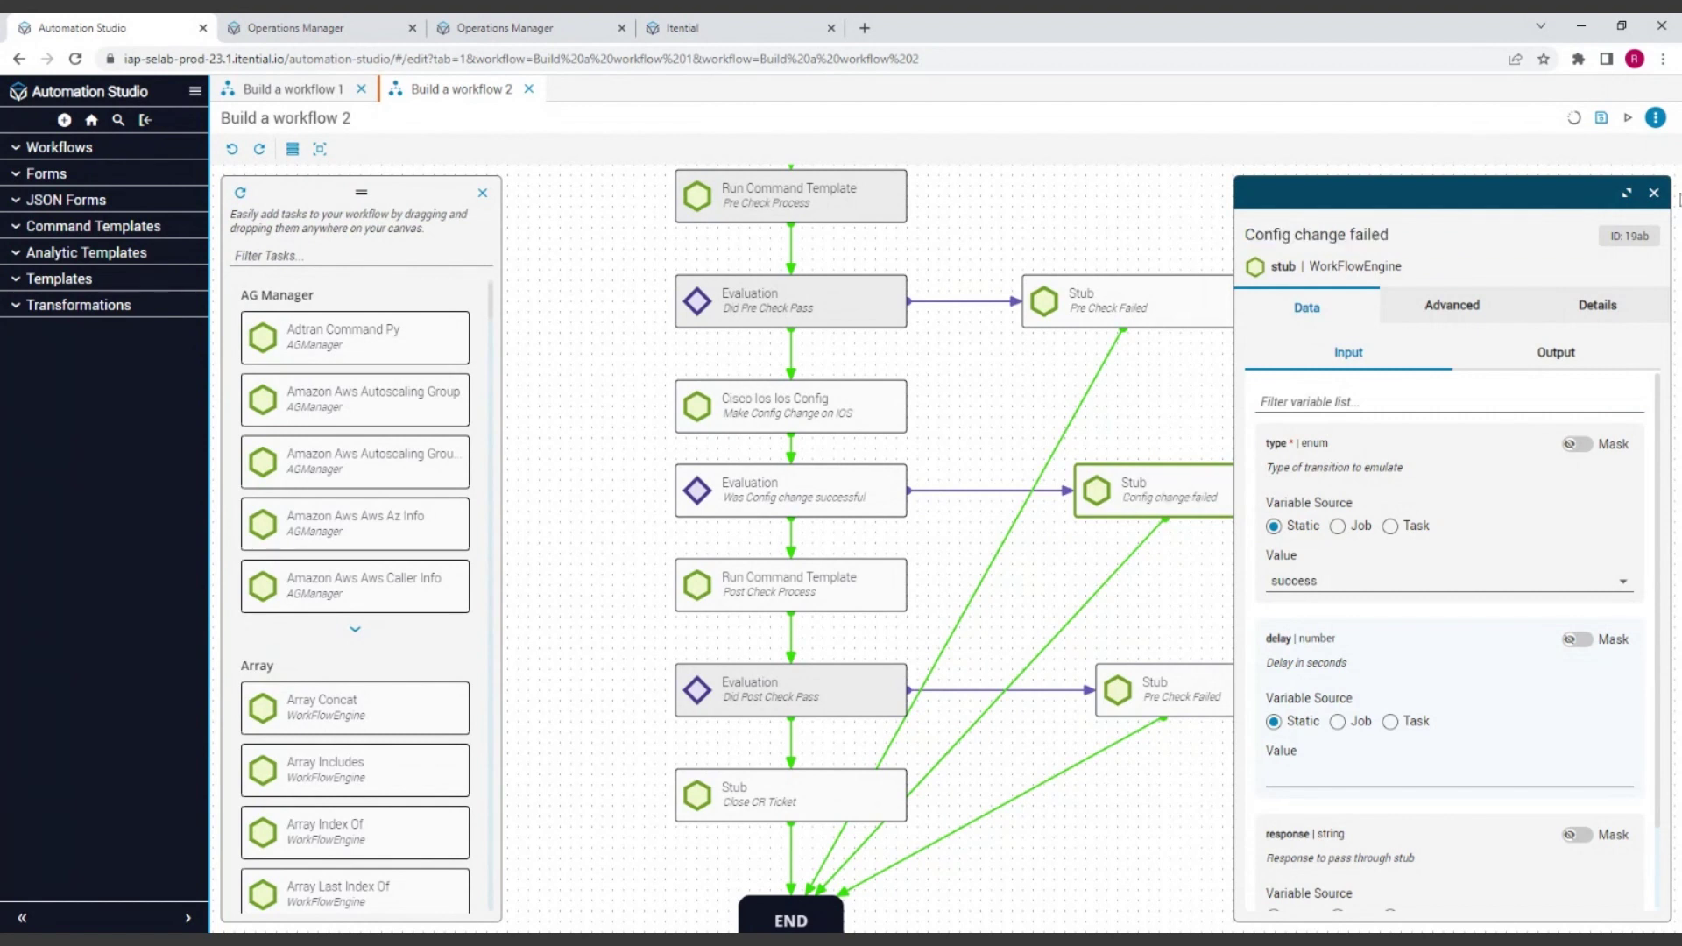
pyautogui.click(1655, 193)
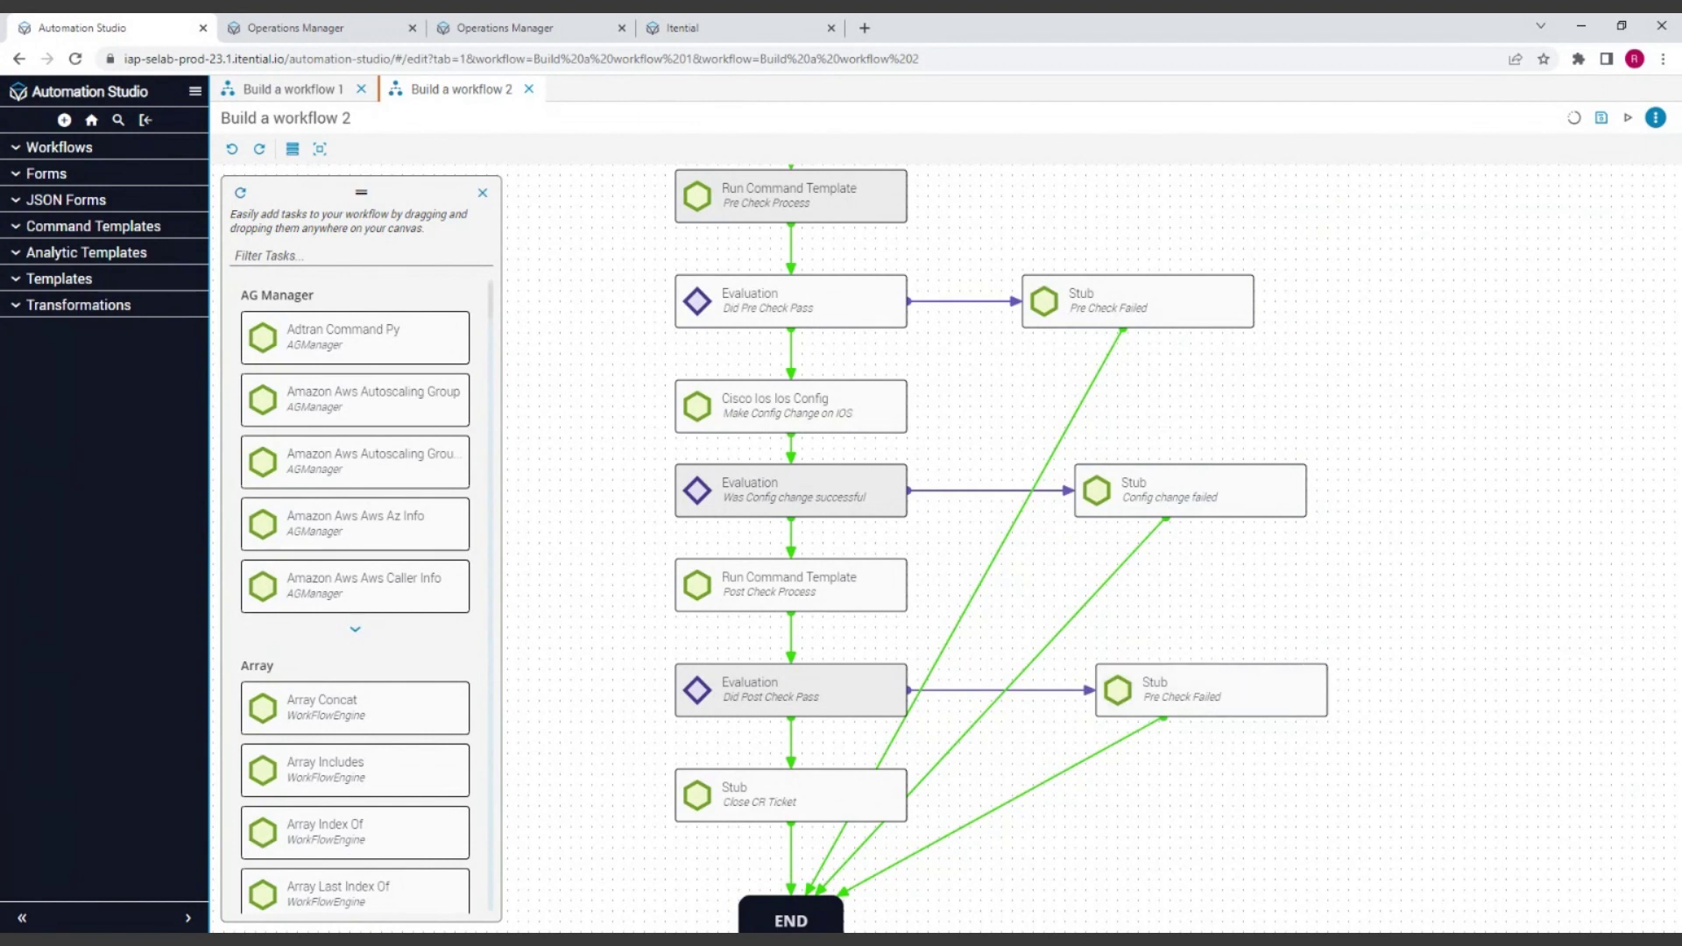
pyautogui.click(1601, 118)
# Select the Query Inventory stub near the workflow's start and filter the available tasks by Netbox
pyautogui.moveTo(1458, 297); pyautogui.dragTo(1447, 583)
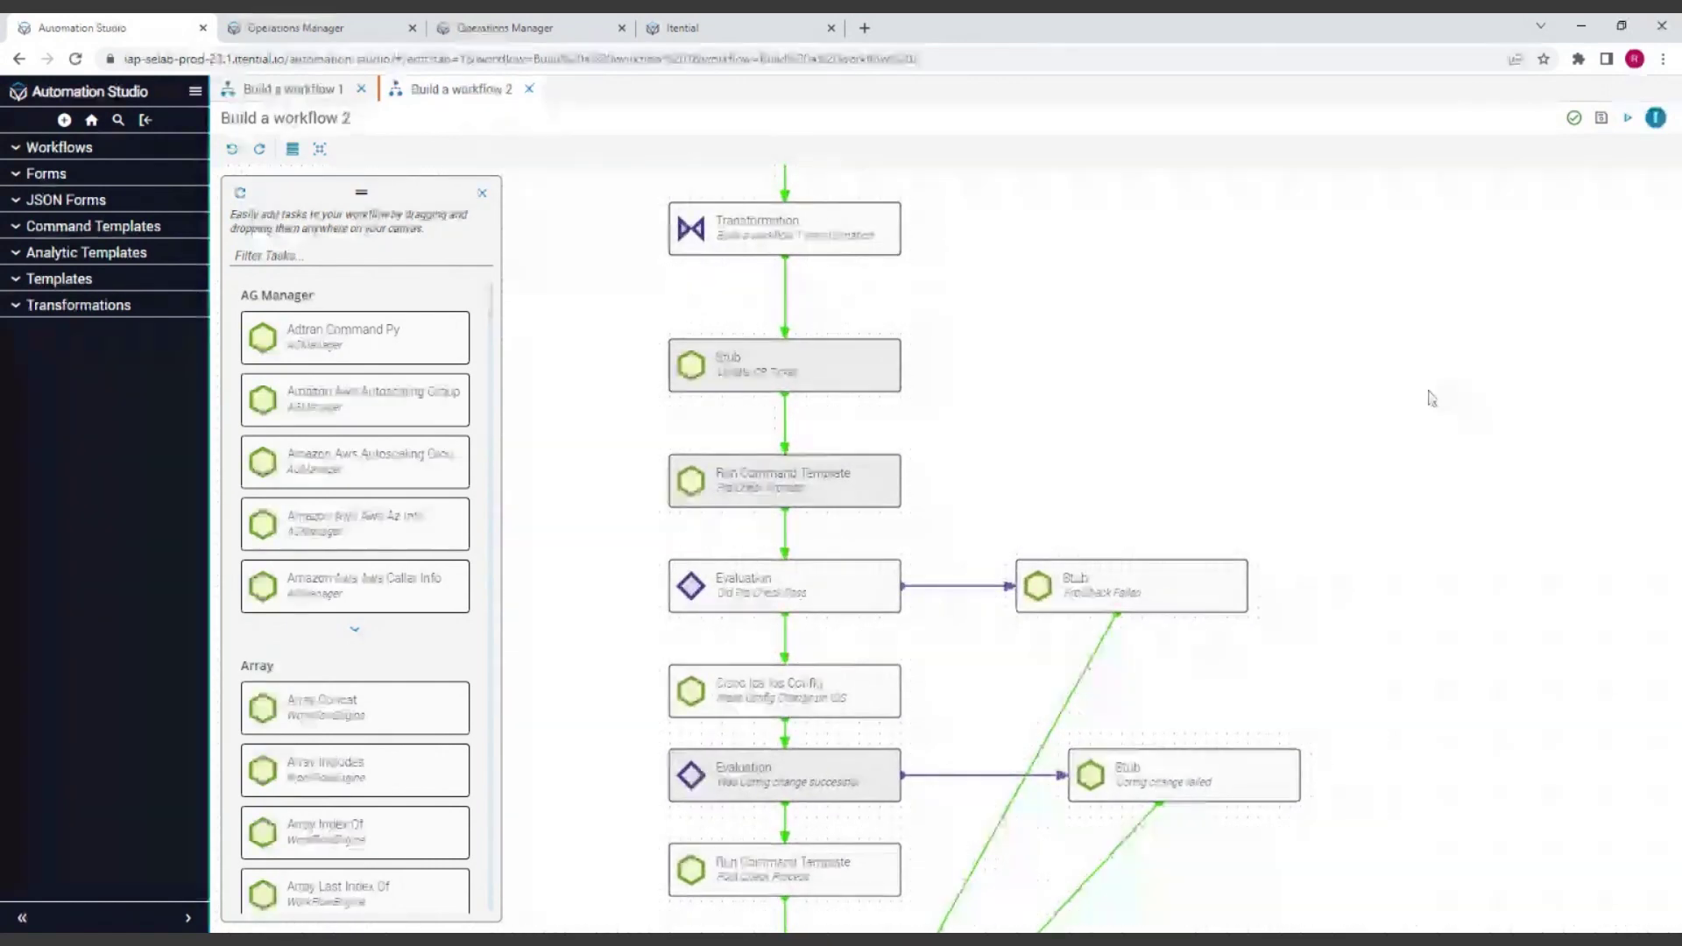
pyautogui.moveTo(1427, 394); pyautogui.dragTo(1420, 590)
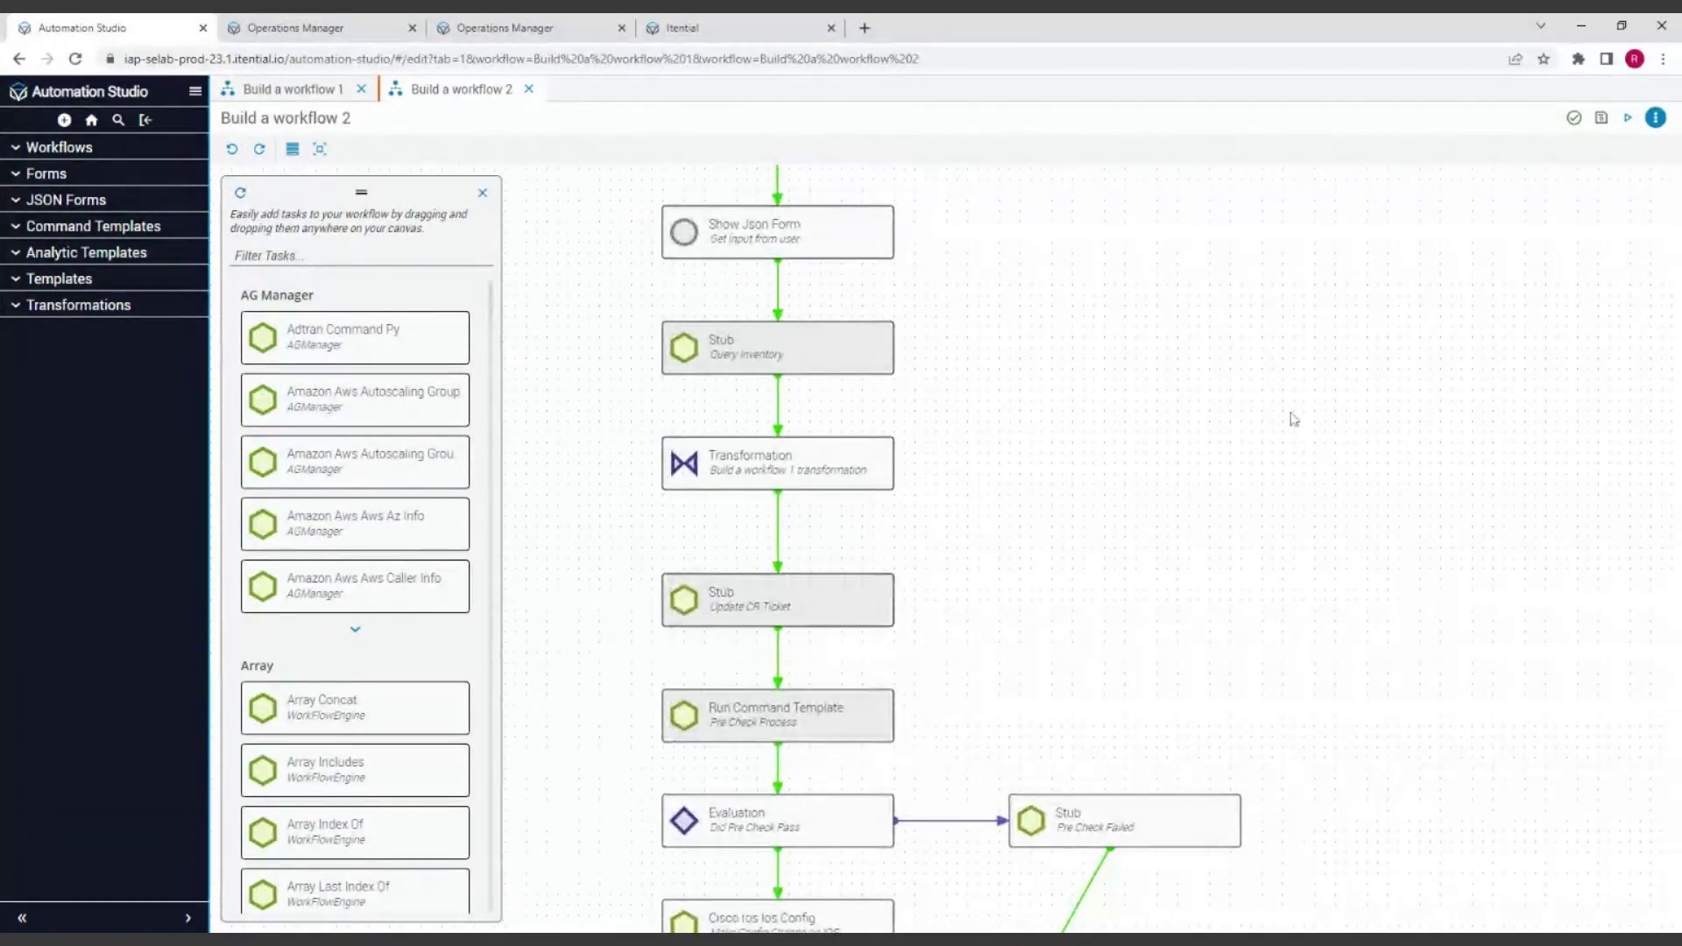
pyautogui.moveTo(1288, 421); pyautogui.dragTo(1296, 469)
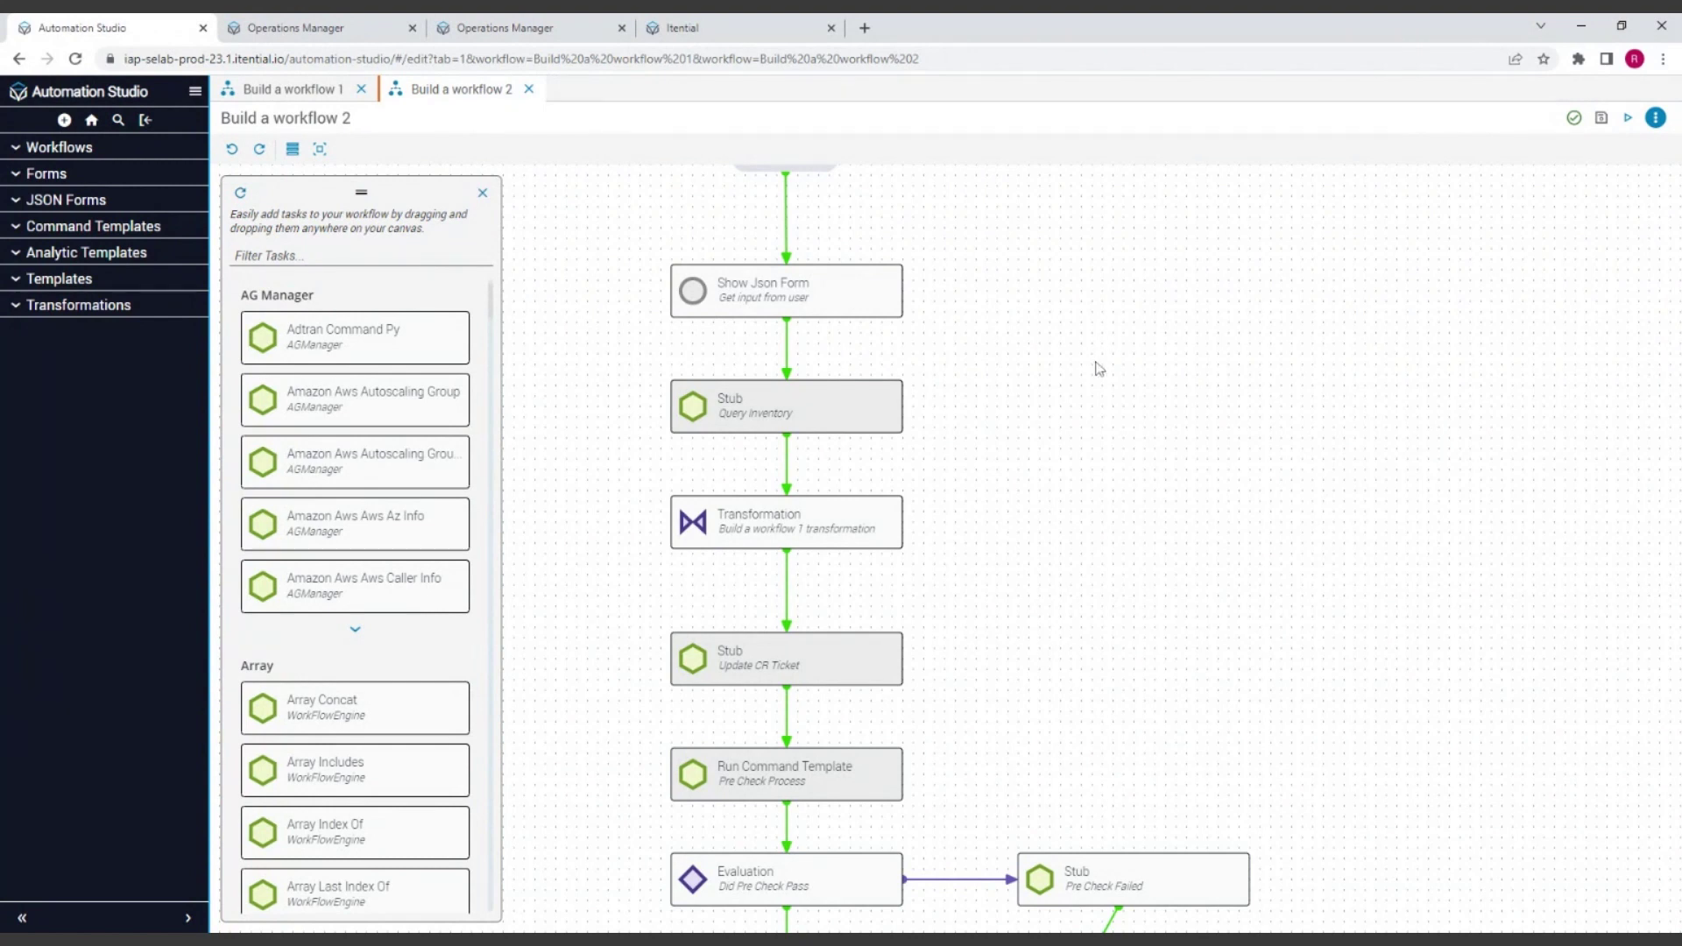
pyautogui.moveTo(1096, 364); pyautogui.dragTo(1142, 418)
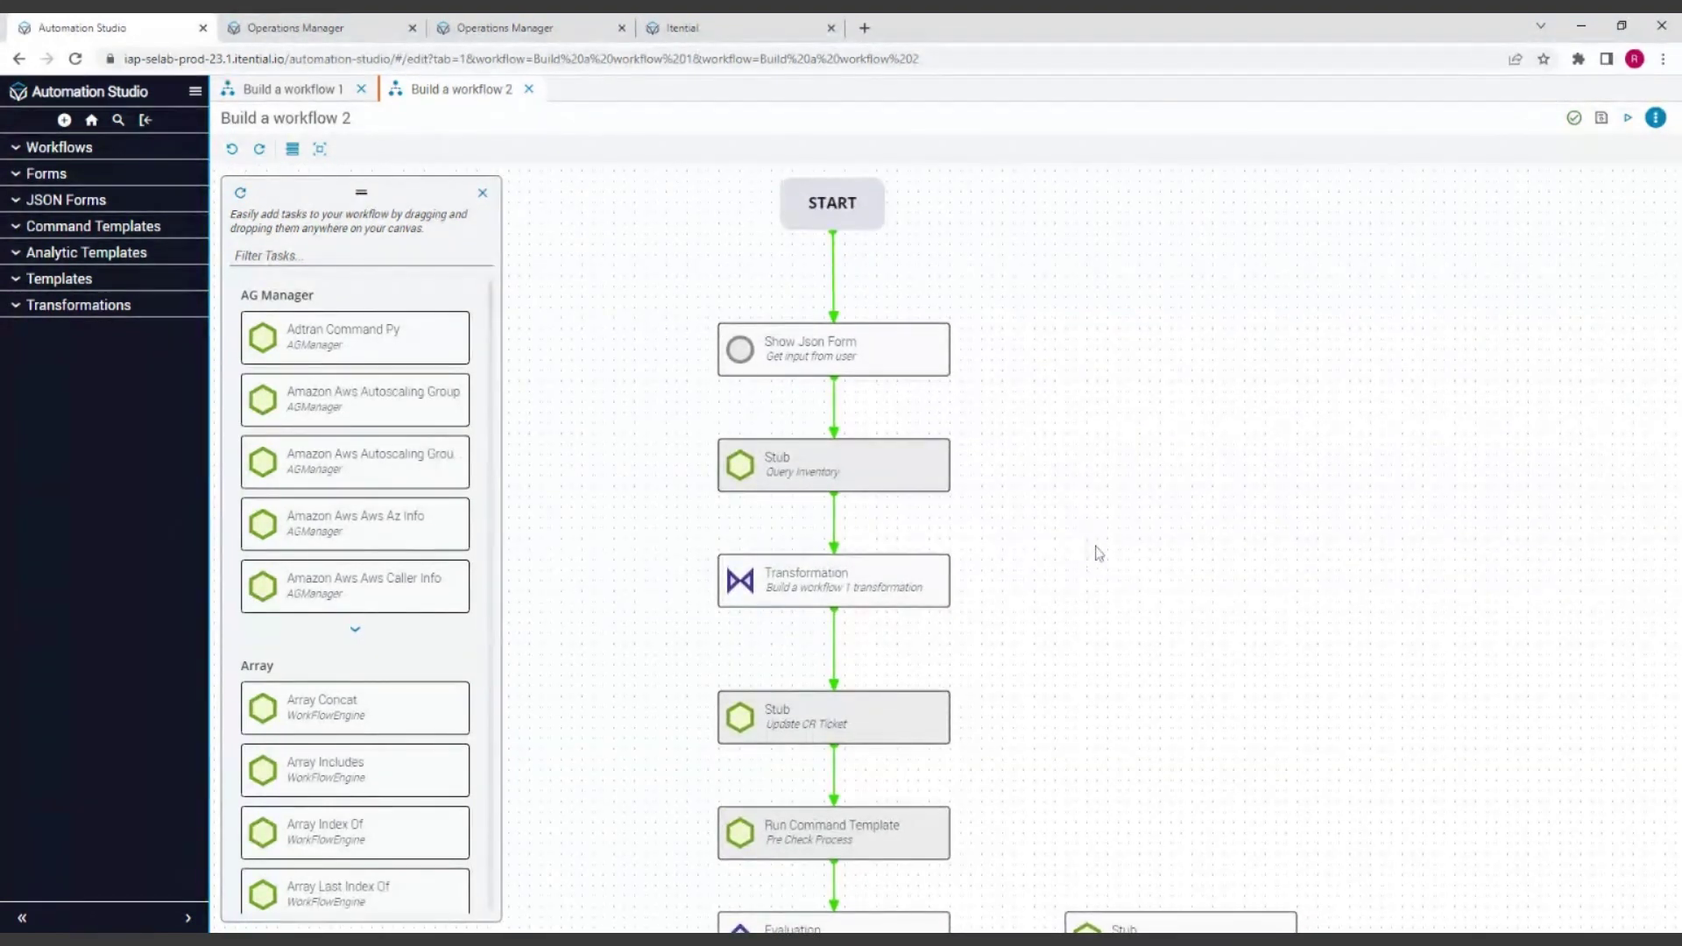
pyautogui.click(892, 470)
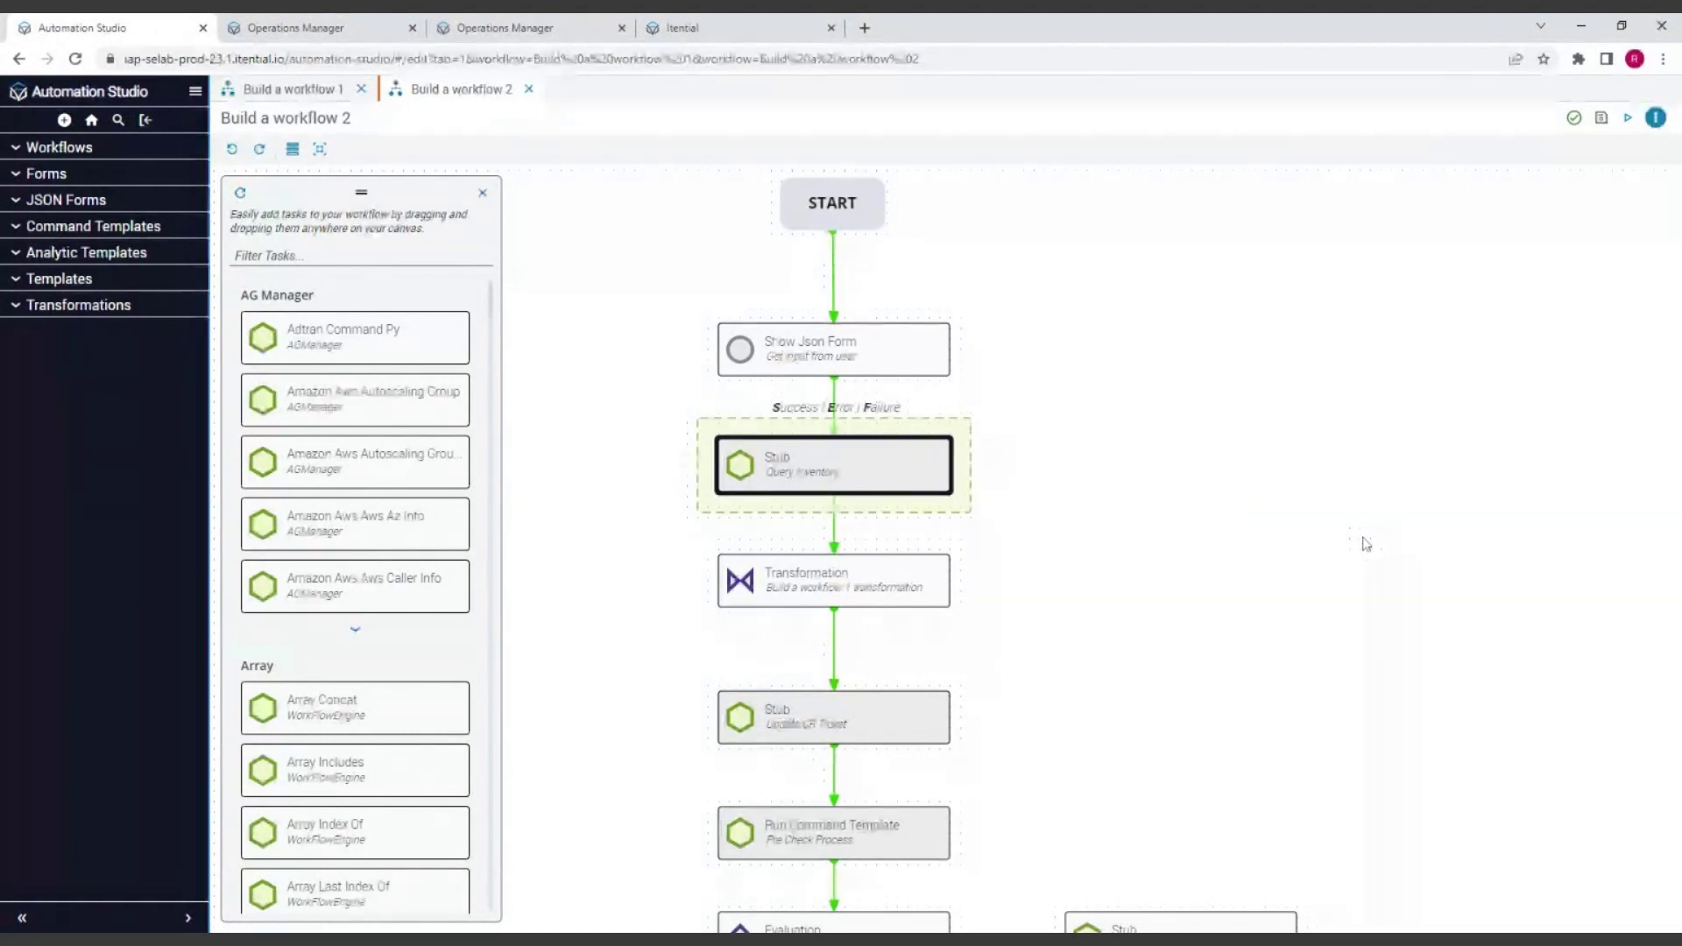
pyautogui.click(350, 257)
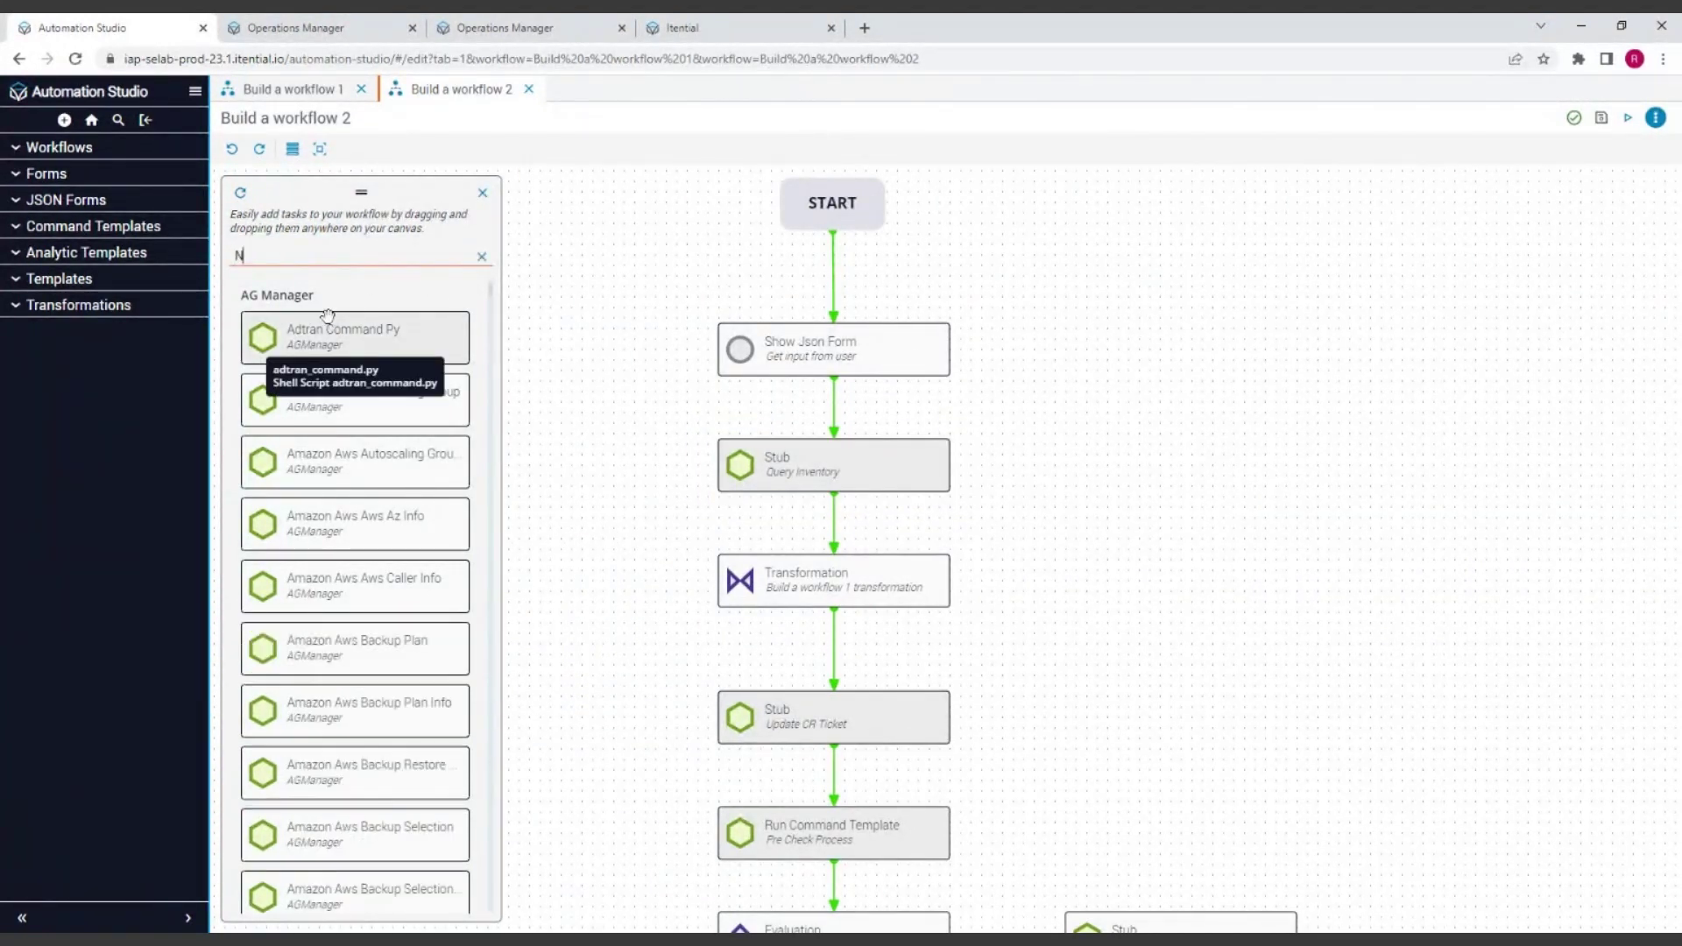
pyautogui.write('Netbox')
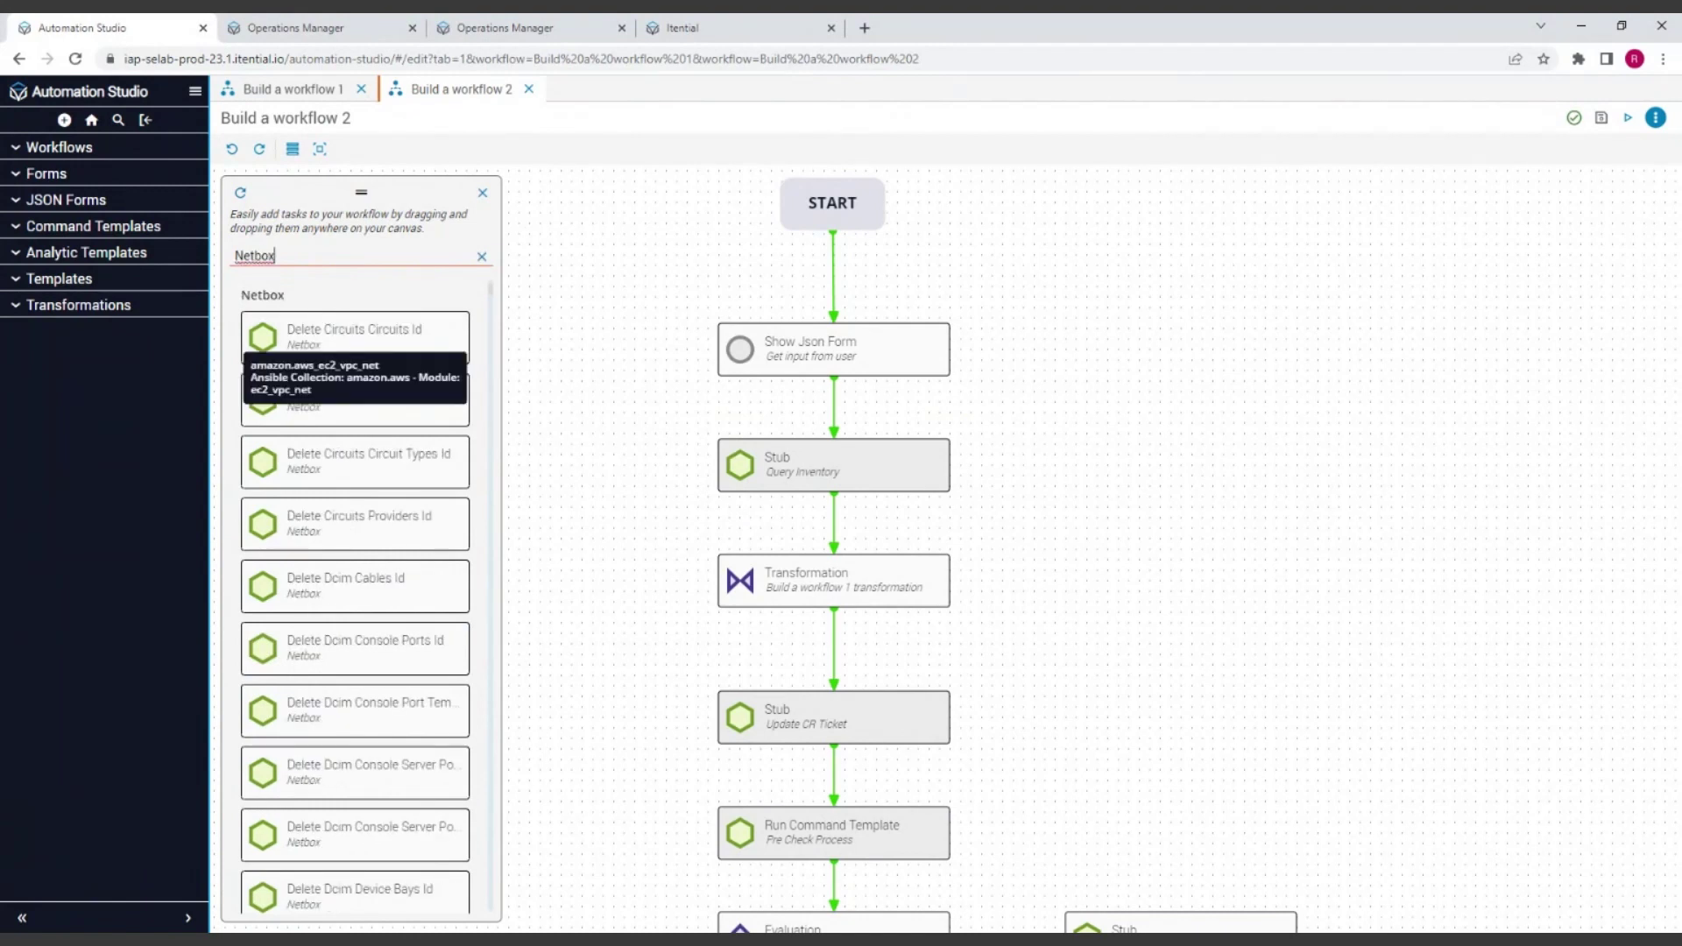
# Replace the task filter with Infoblo and look through the Infoblox tasks
pyautogui.press('BackSpace')
pyautogui.press('BackSpace')
pyautogui.press('BackSpace')
pyautogui.press('BackSpace')
pyautogui.press('BackSpace')
pyautogui.press('BackSpace')
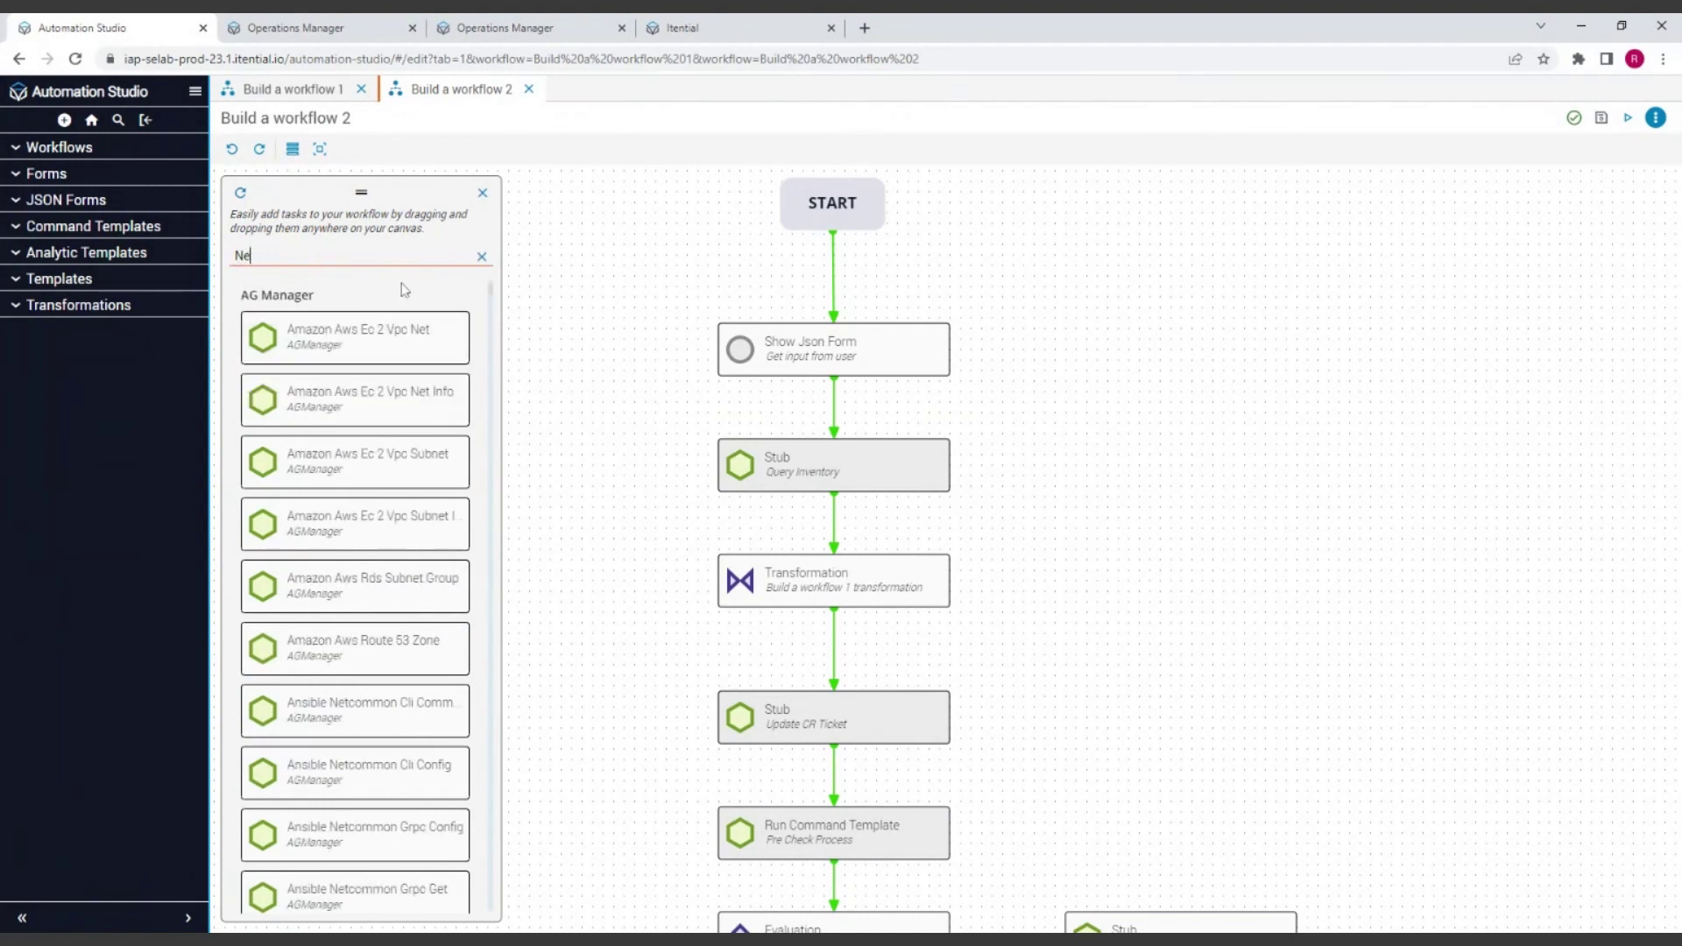
pyautogui.write('Info')
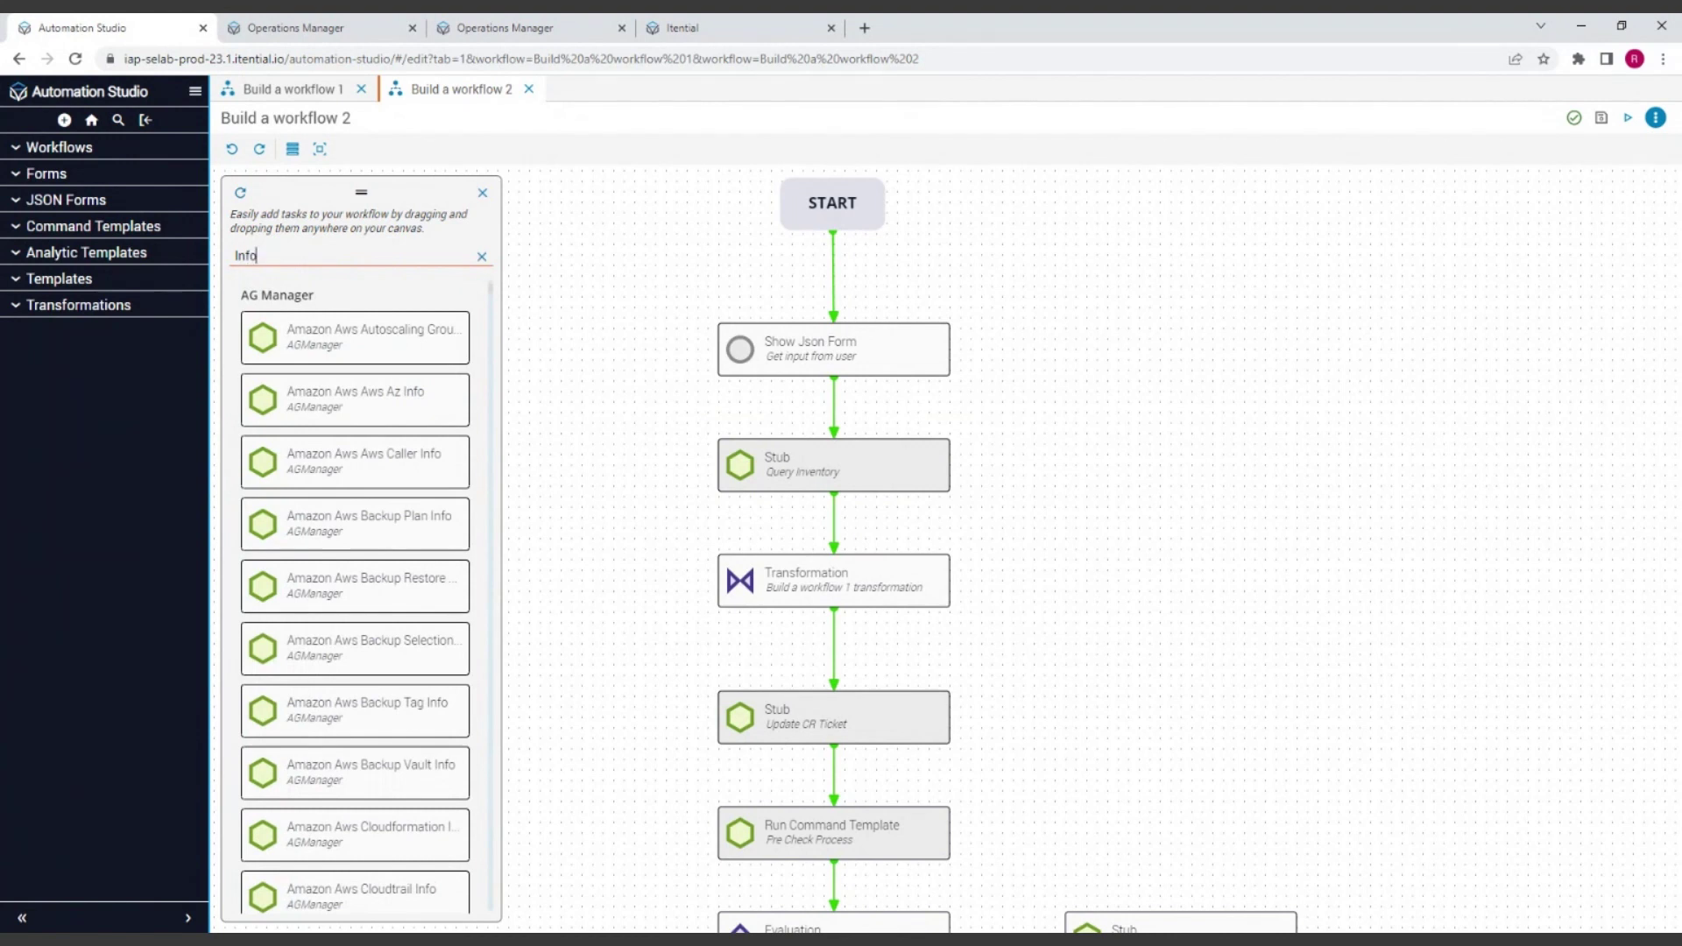
pyautogui.write('blo')
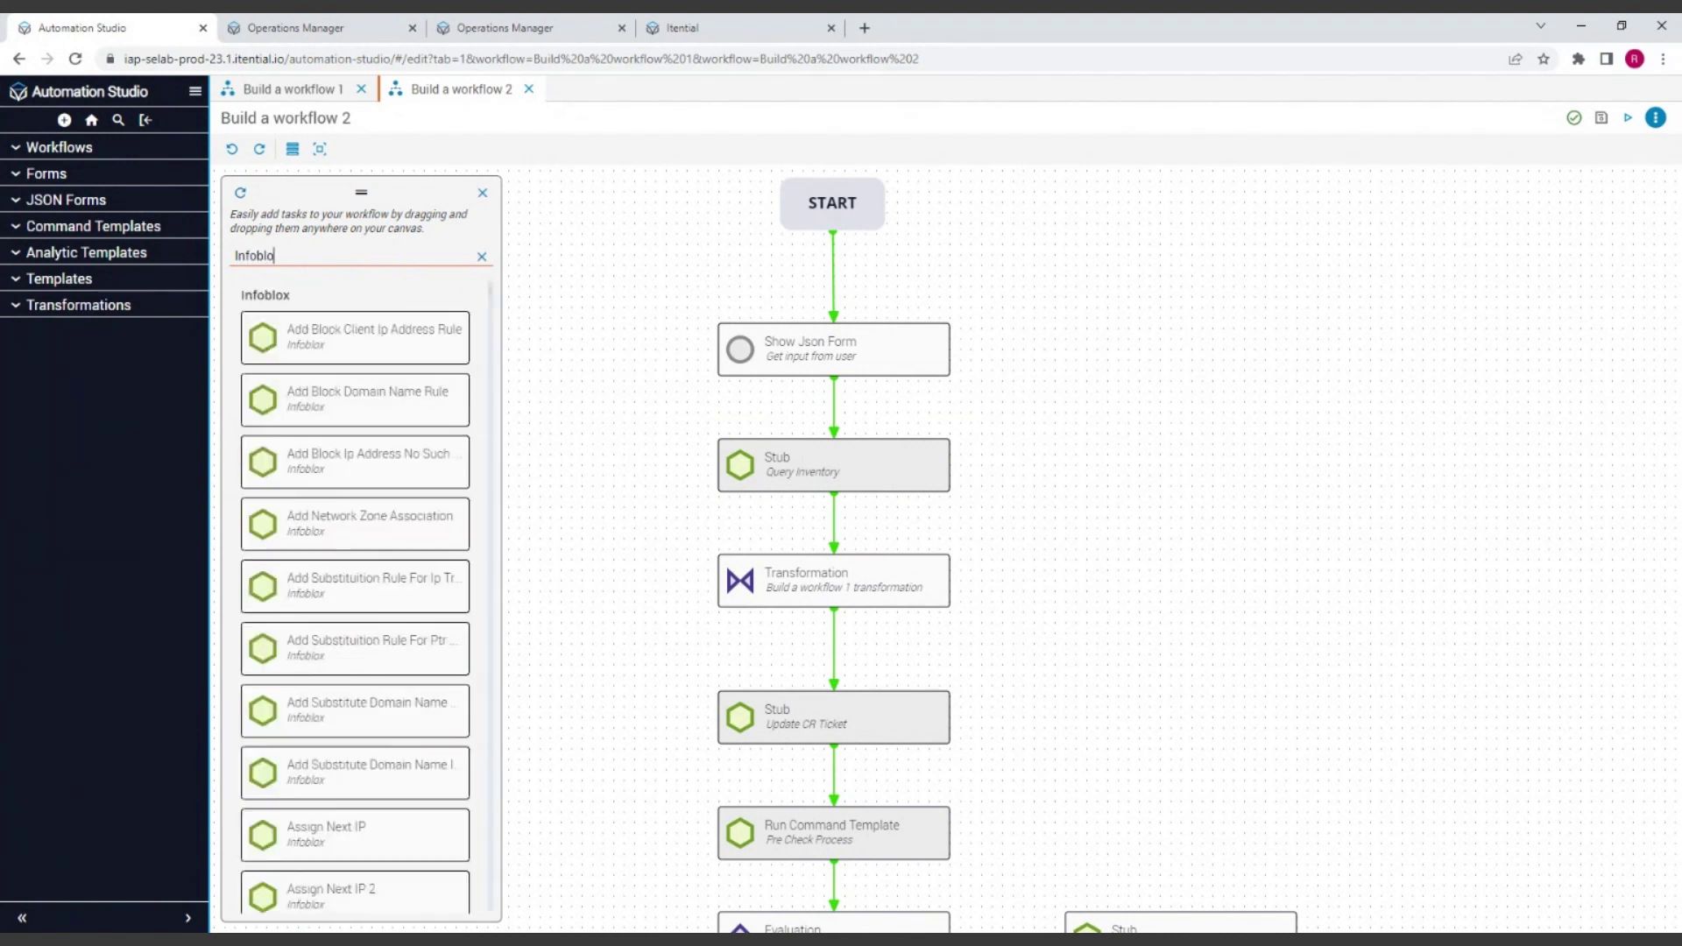
pyautogui.scroll(-4, 367, 569)
pyautogui.scroll(4, 372, 578)
# Filter the tasks by ServiceNow in connection with the Update CR Ticket stub, browse the matching tasks, and clear the filter
pyautogui.doubleClick(254, 255)
pyautogui.click(858, 736)
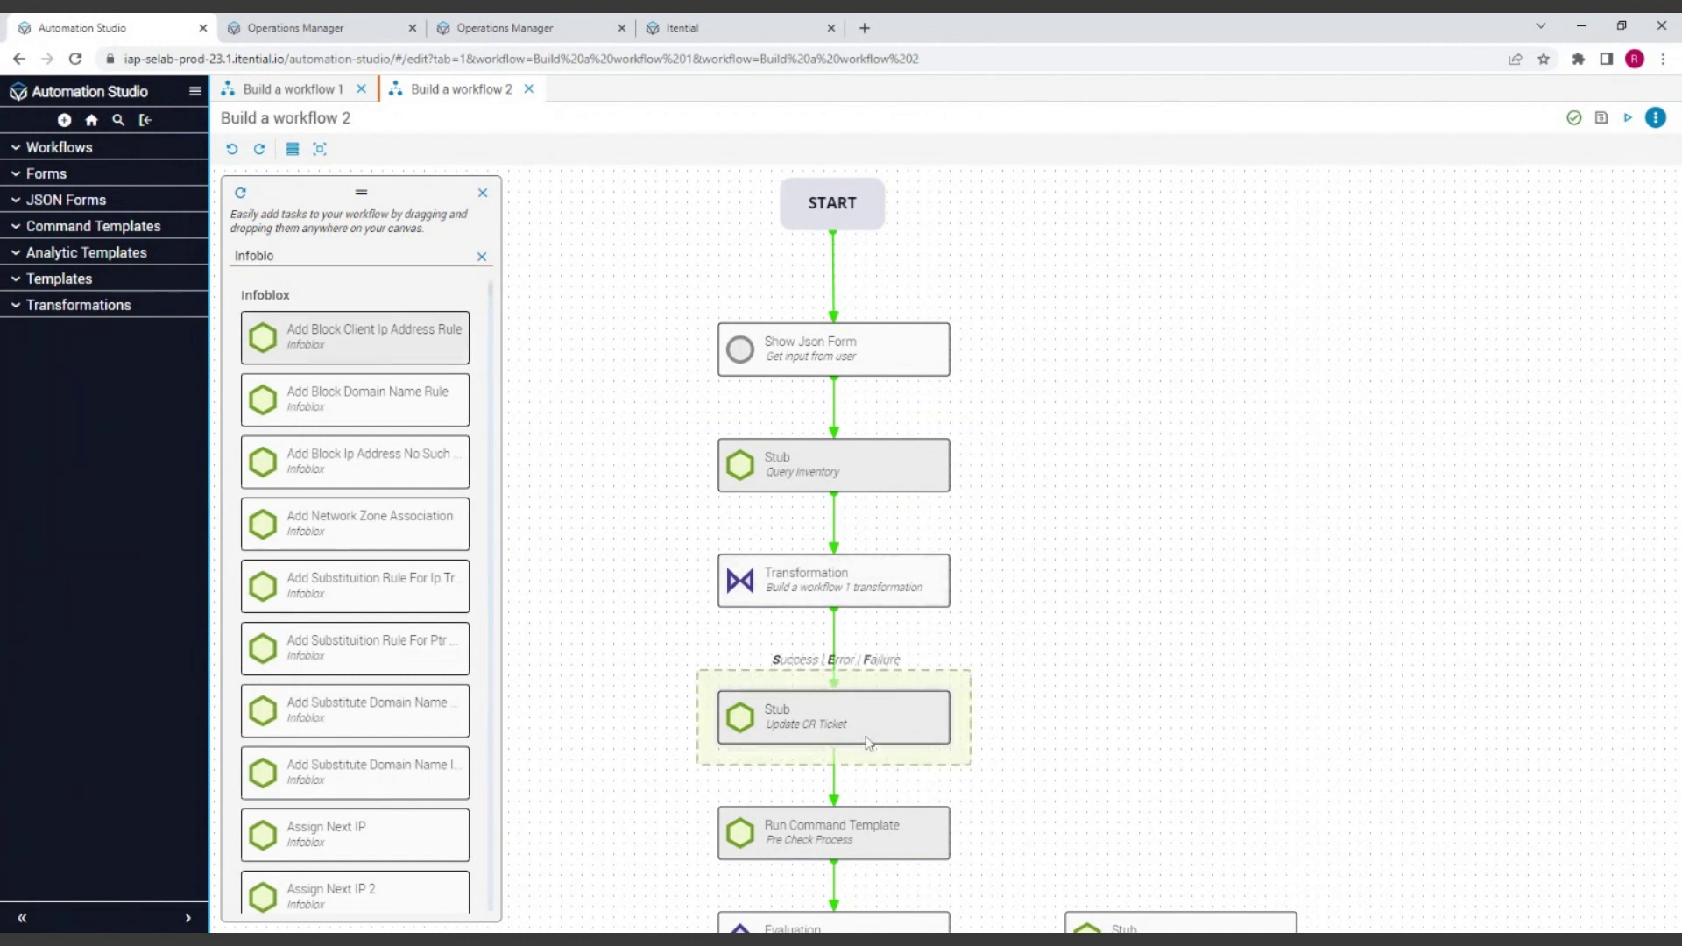
pyautogui.doubleClick(254, 255)
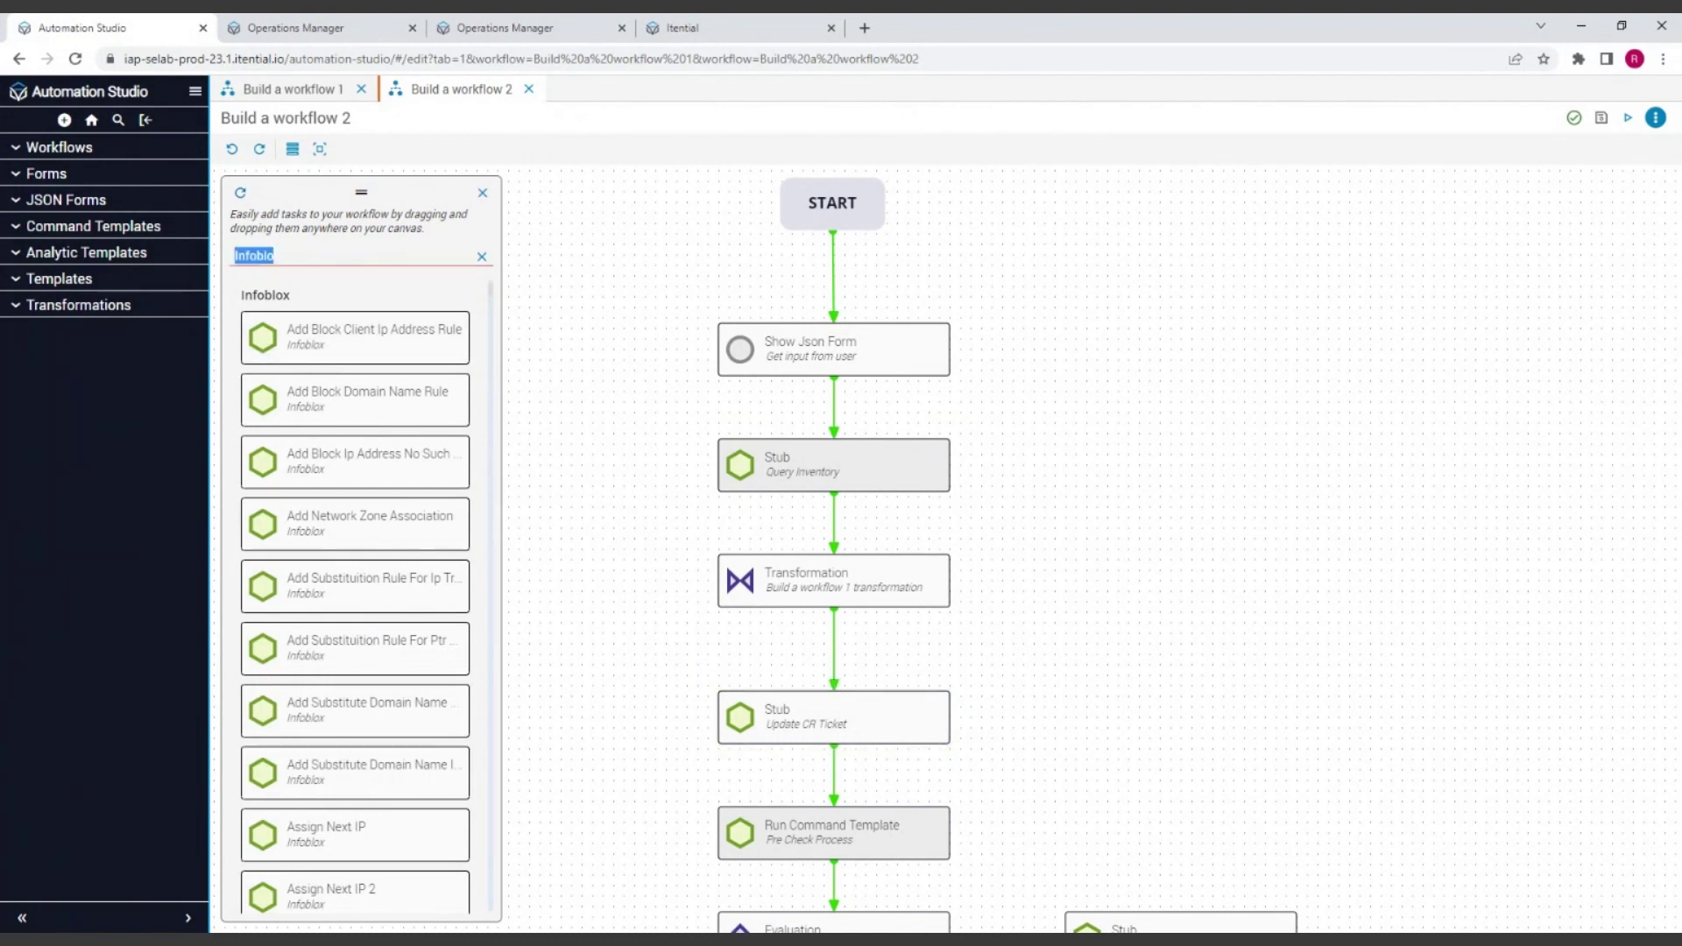
pyautogui.write('ServiceNow')
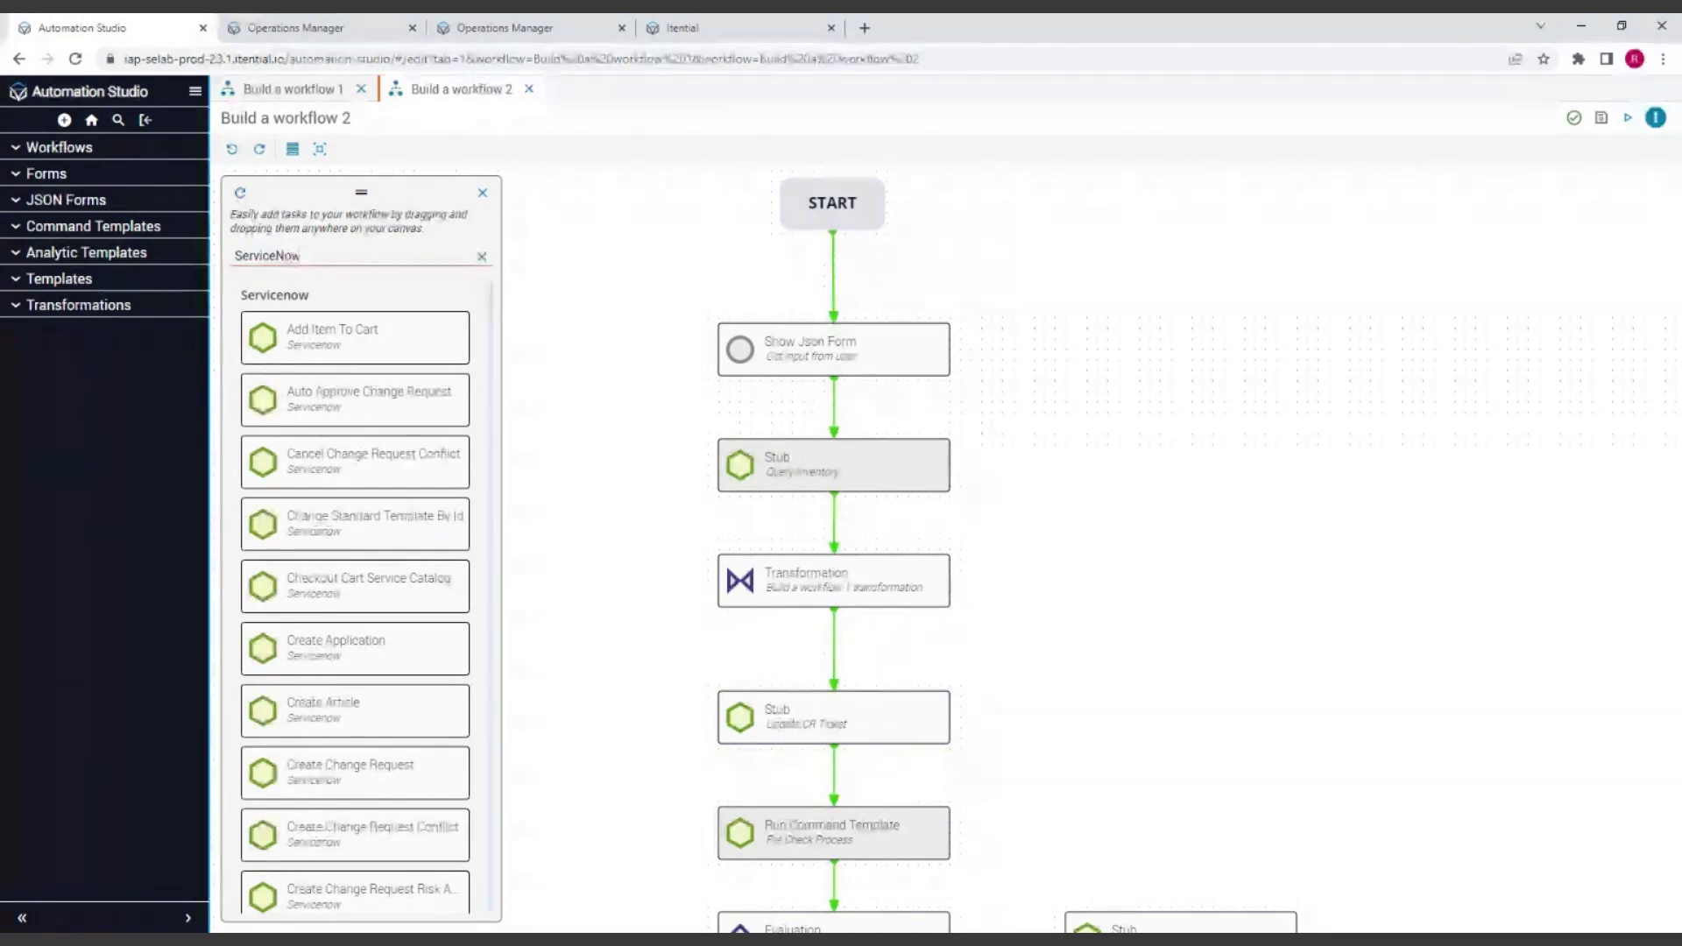
pyautogui.scroll(-3, 363, 450)
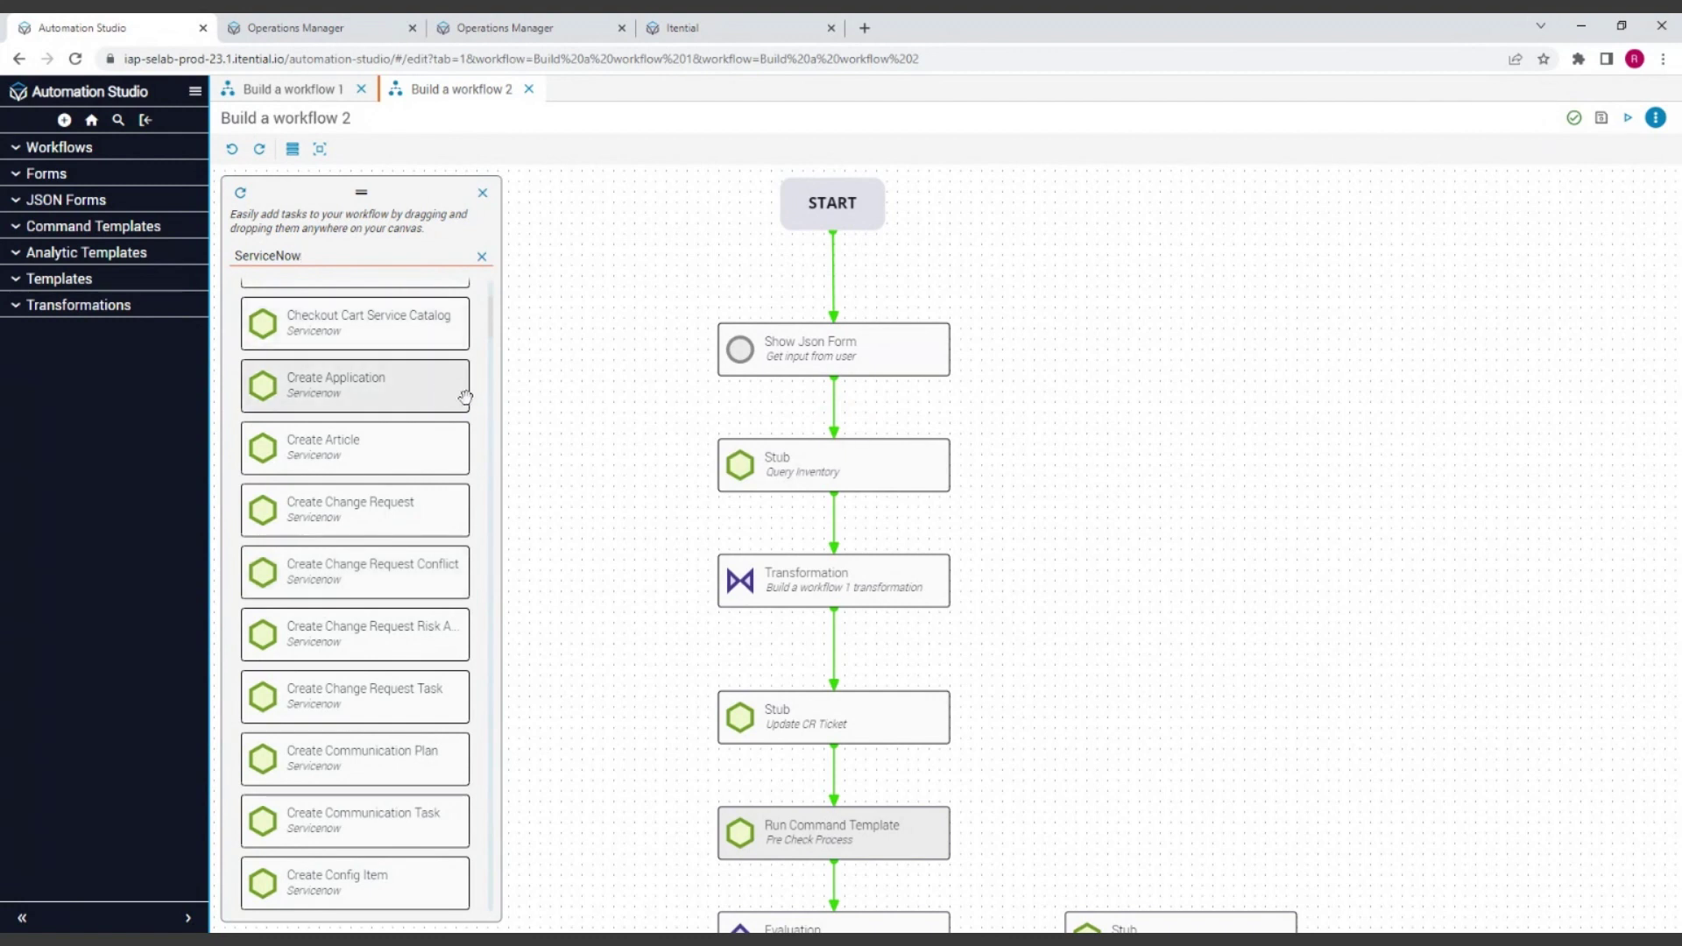
pyautogui.click(481, 258)
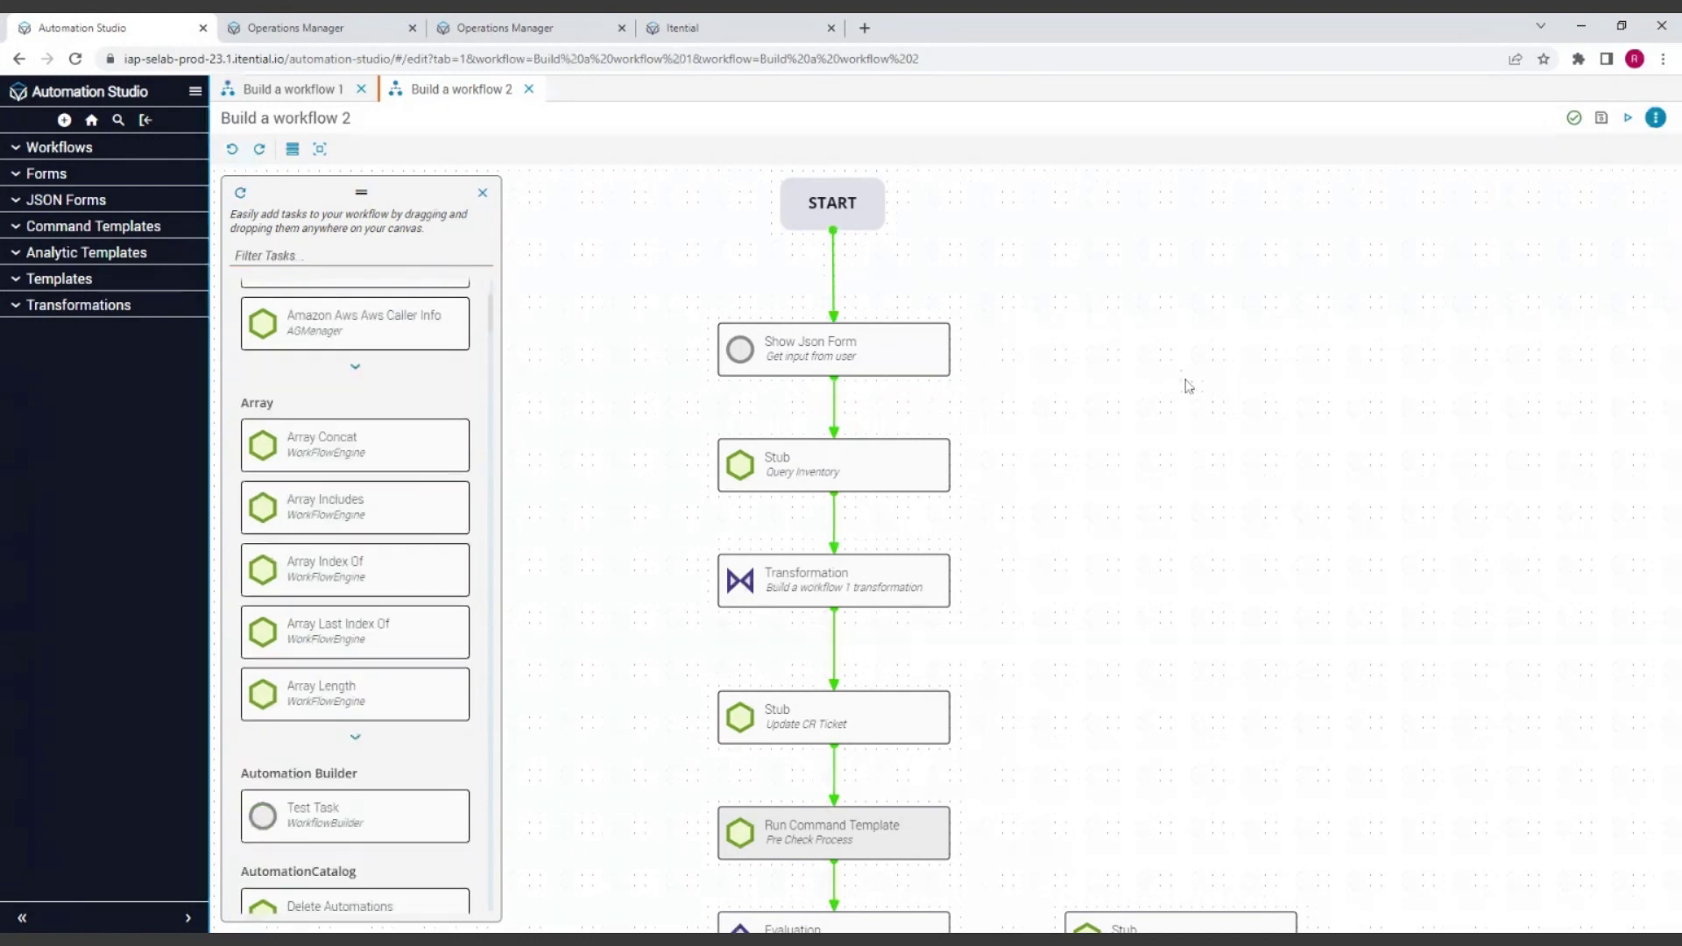